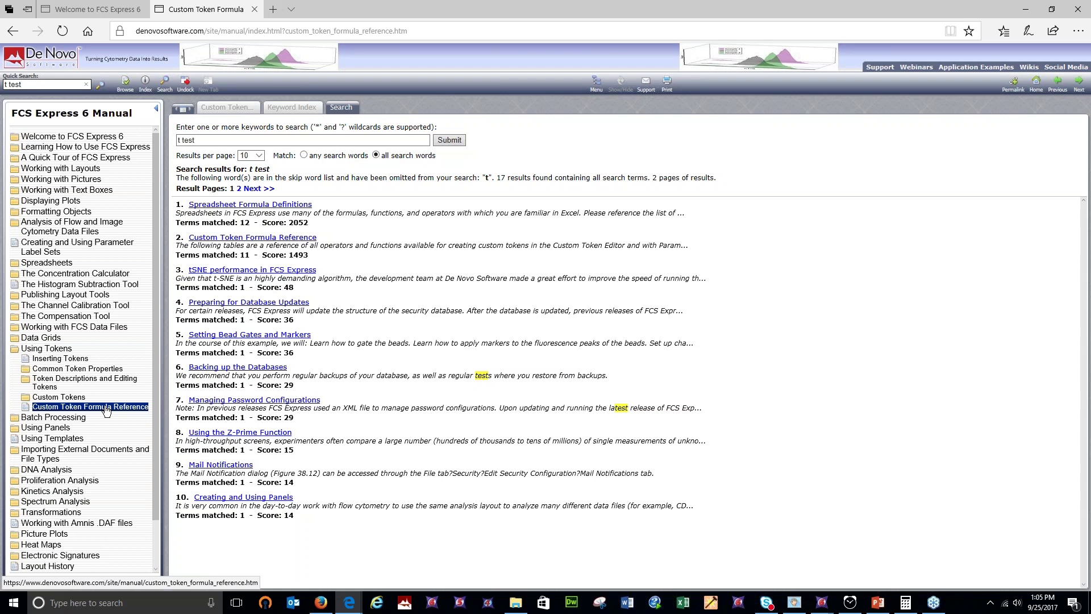
# Open the Custom Token Formula Reference manual page and go to its Statistical Functions table
pyautogui.click(91, 407)
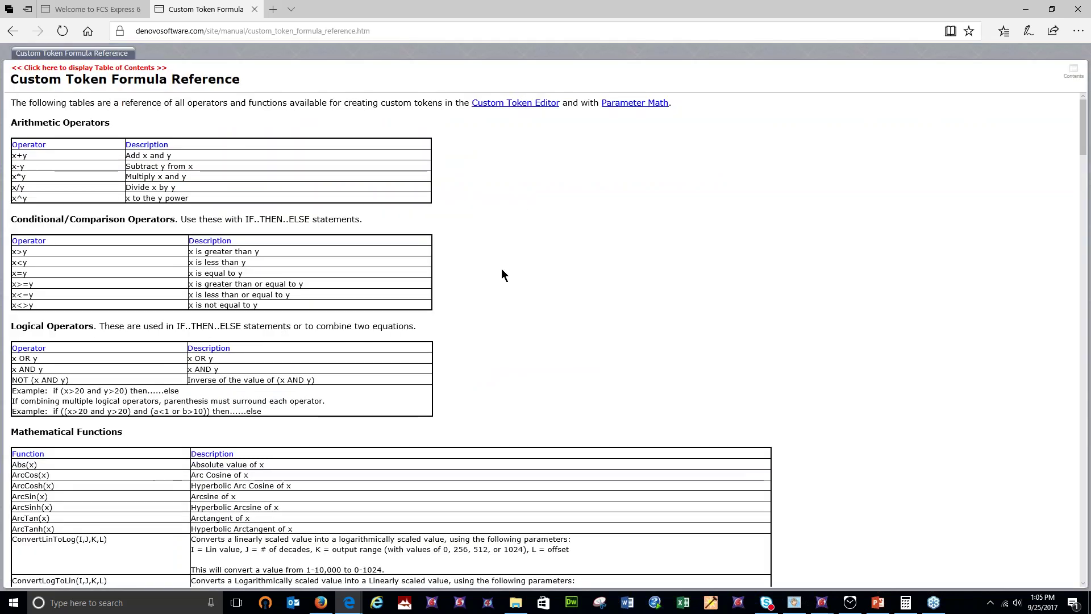
pyautogui.scroll(-1, 502, 274)
pyautogui.scroll(-2, 495, 275)
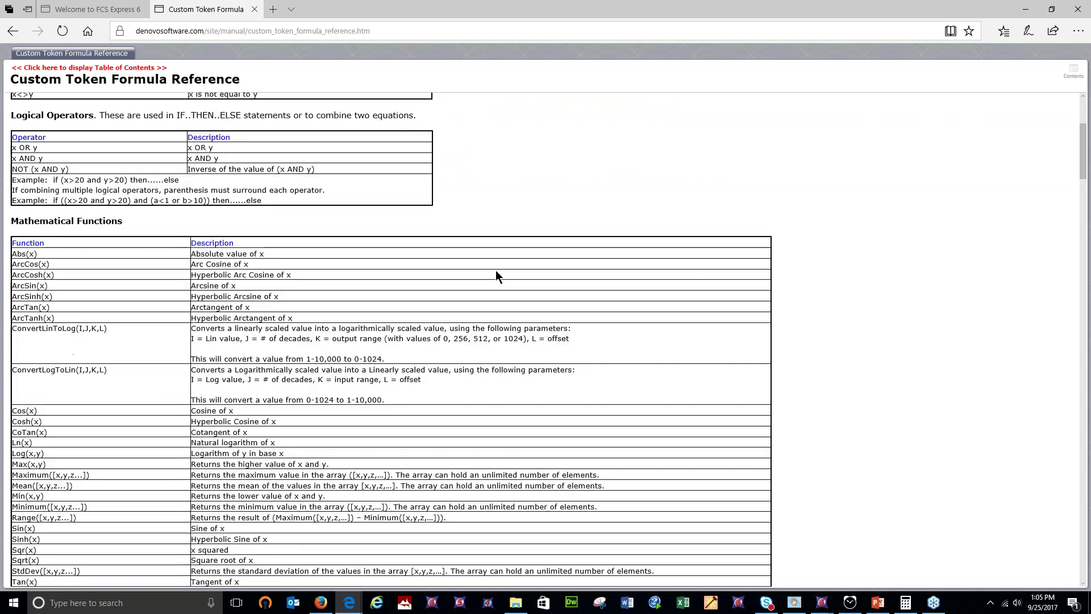
pyautogui.scroll(-4, 495, 272)
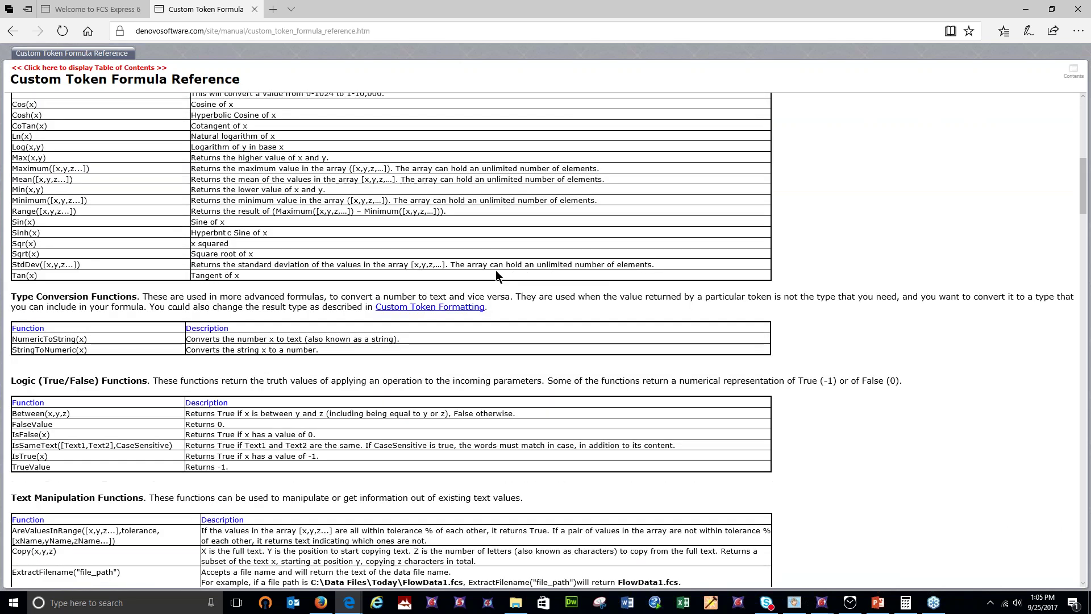
pyautogui.scroll(-4, 496, 271)
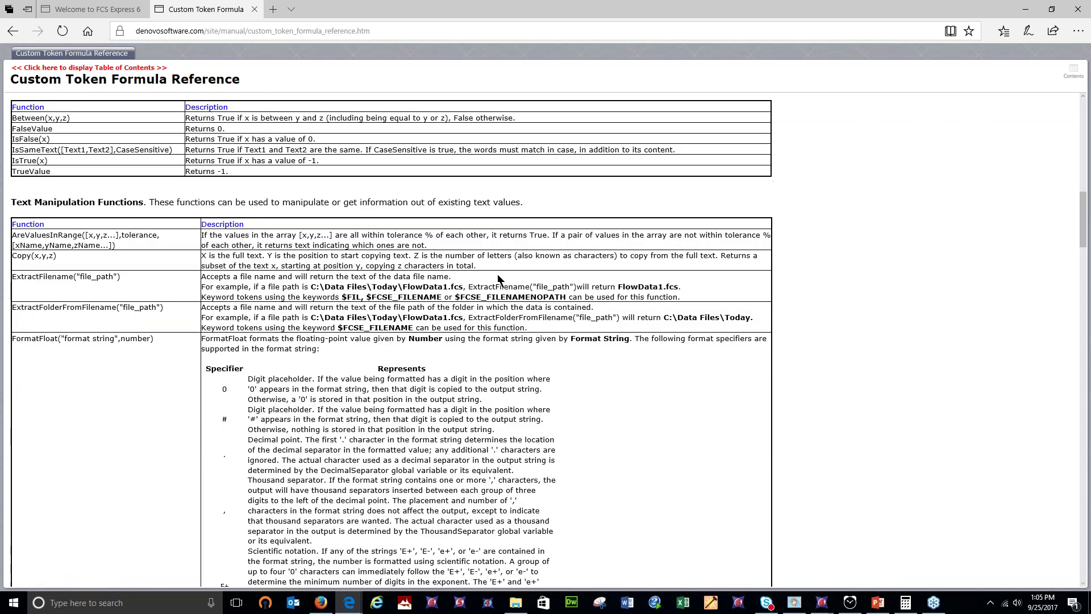
pyautogui.scroll(-9, 496, 274)
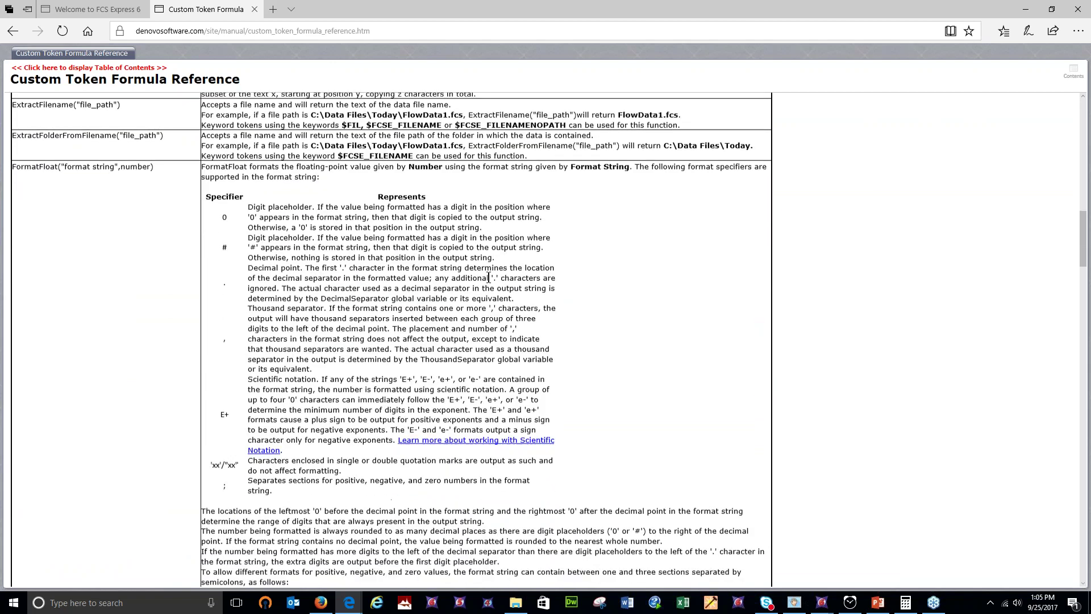
pyautogui.scroll(-12, 496, 274)
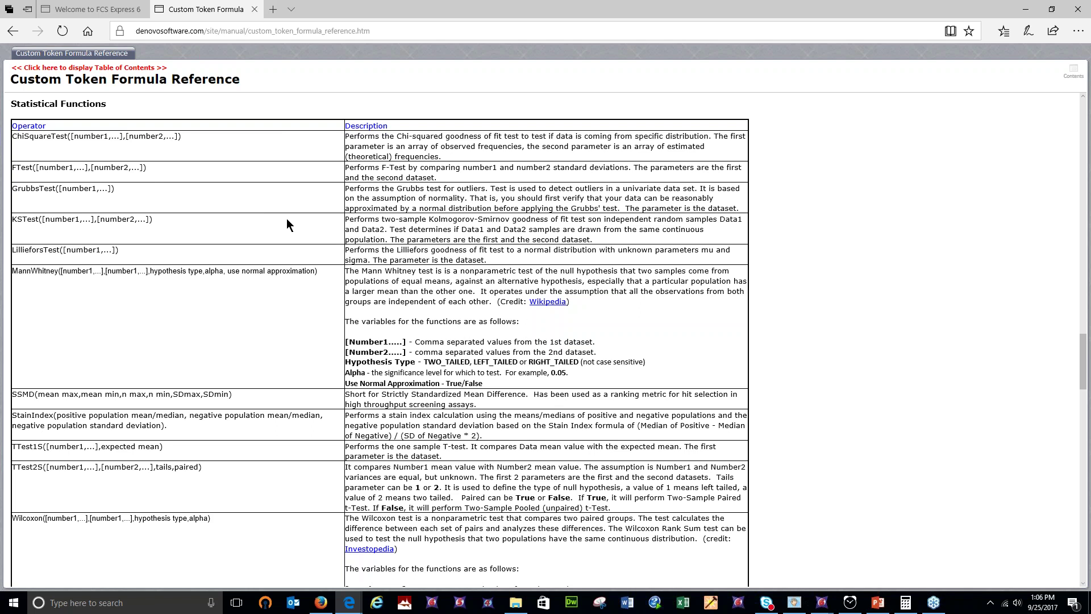
# Highlight the ChiSquareTest entry, followed by the FTest entry, in the Statistical Functions table
pyautogui.moveTo(12, 137); pyautogui.dragTo(67, 140)
pyautogui.click(191, 132)
pyautogui.moveTo(12, 168); pyautogui.dragTo(73, 168)
# Draw arrows at the GrubbsTest, MannWhitney, TTest2S and Wilcoxon entries with the screen pen, and erase the drawings
pyautogui.hotkey('alt', 'Tab')
pyautogui.moveTo(148, 179)
pyautogui.mouseDown()
pyautogui.moveTo(118, 202)
pyautogui.moveTo(161, 210)
pyautogui.mouseUp()
pyautogui.moveTo(212, 187); pyautogui.dragTo(118, 203)
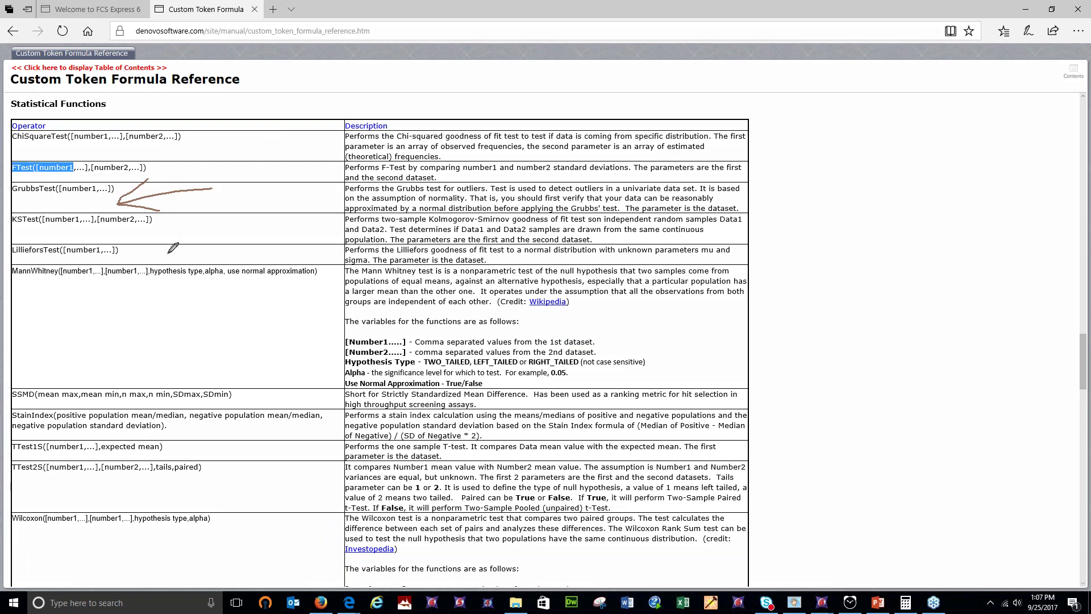
pyautogui.moveTo(184, 275); pyautogui.dragTo(231, 315)
pyautogui.moveTo(162, 291); pyautogui.dragTo(290, 268)
pyautogui.moveTo(204, 463)
pyautogui.mouseDown()
pyautogui.moveTo(176, 488)
pyautogui.moveTo(232, 497)
pyautogui.mouseUp()
pyautogui.moveTo(175, 488); pyautogui.dragTo(307, 472)
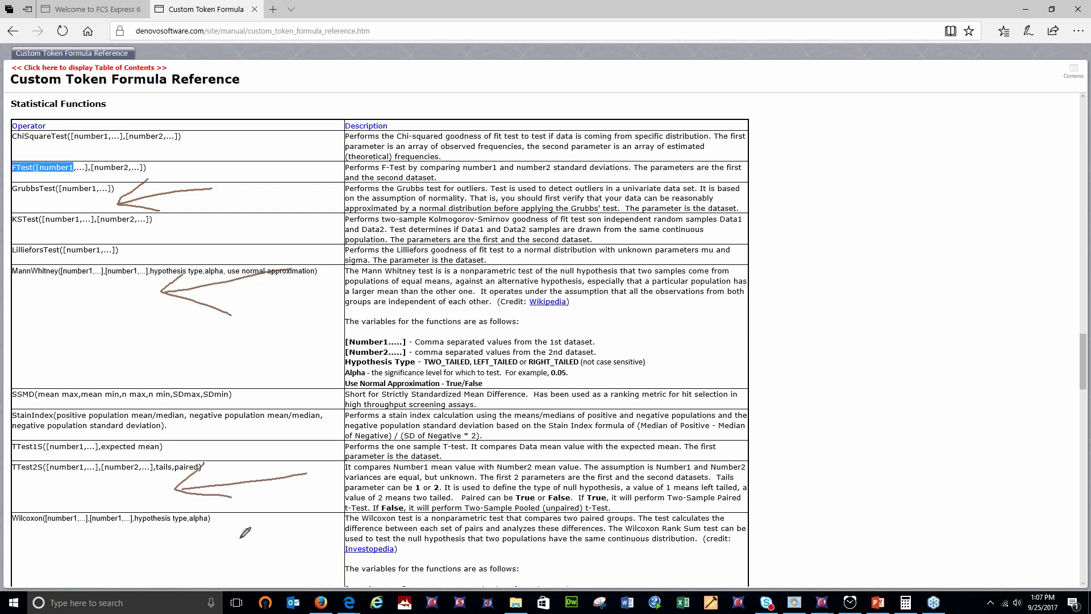
pyautogui.moveTo(246, 524)
pyautogui.mouseDown()
pyautogui.moveTo(267, 565)
pyautogui.moveTo(382, 513)
pyautogui.mouseUp()
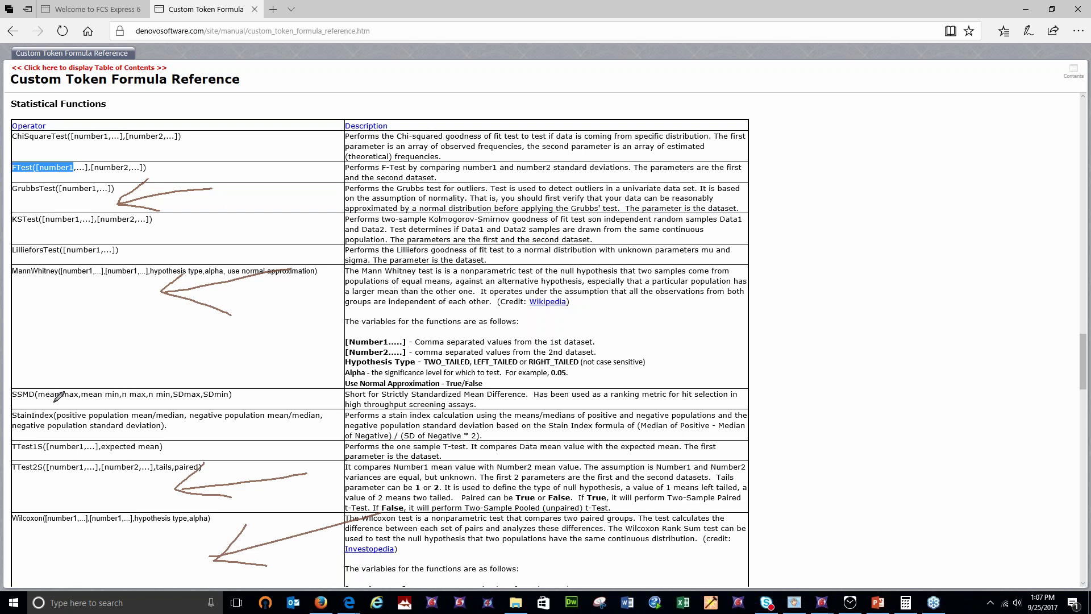
pyautogui.press('e')
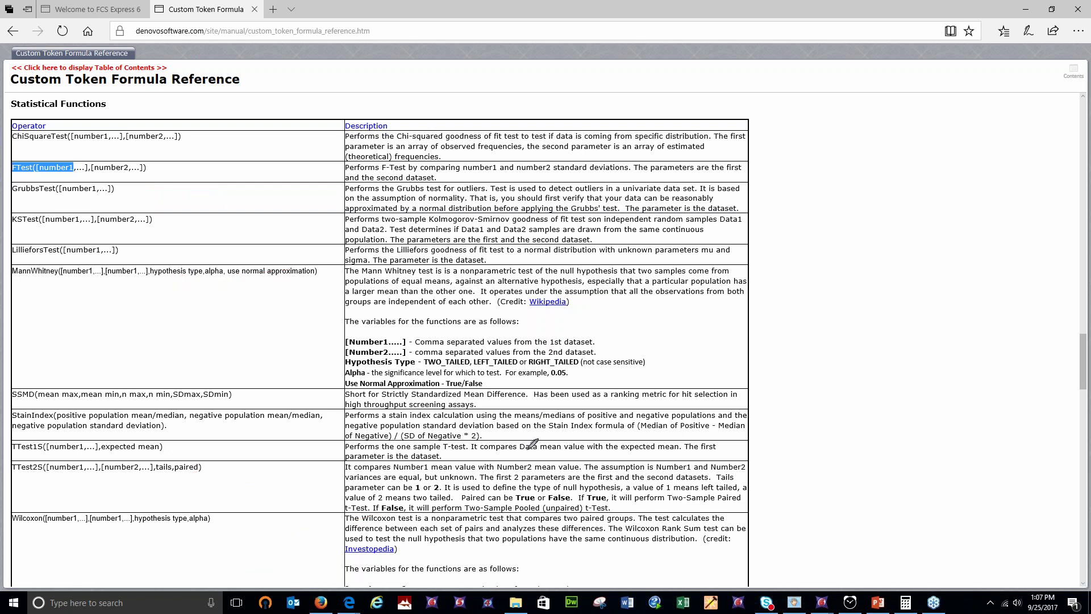
# Highlight the StainIndex, SSMD and ZPrime entries one after another in the Statistical Functions table
pyautogui.moveTo(1083, 340)
pyautogui.mouseDown()
pyautogui.moveTo(1084, 376)
pyautogui.moveTo(1084, 360)
pyautogui.mouseUp()
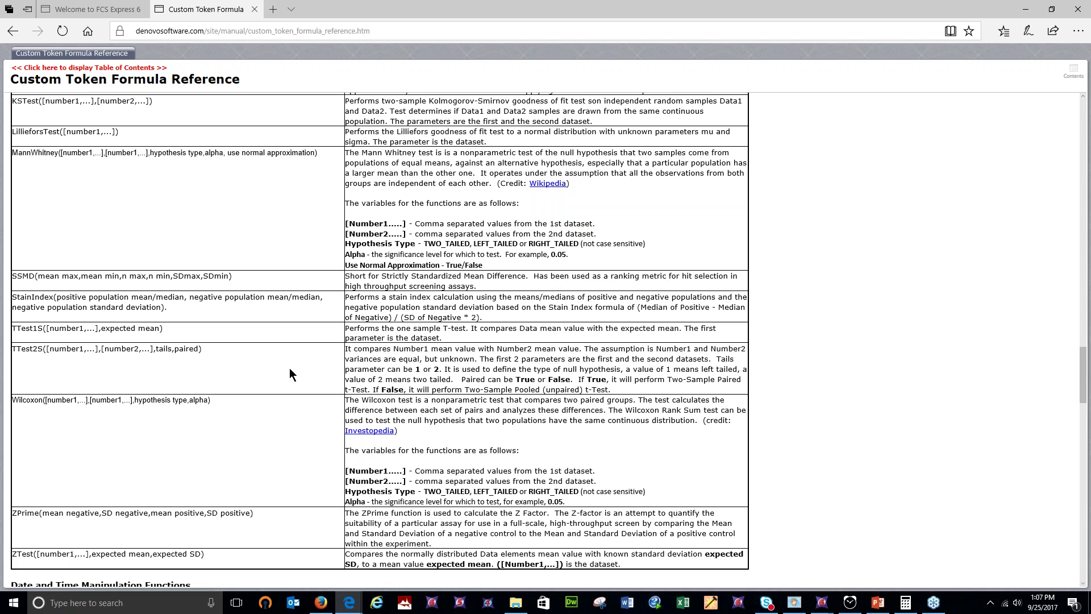
pyautogui.moveTo(167, 310); pyautogui.dragTo(10, 299)
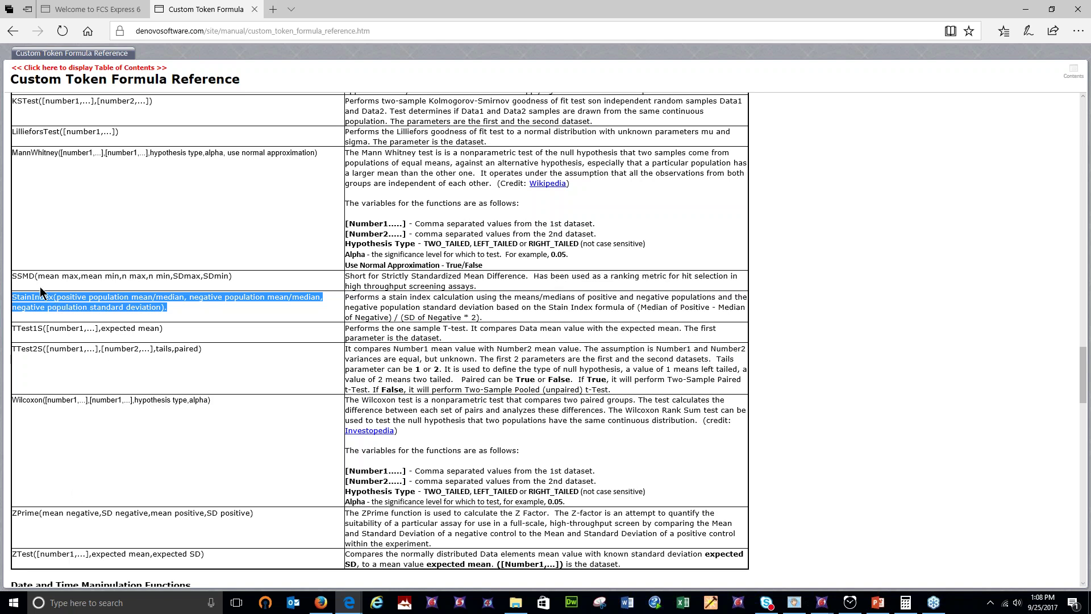
pyautogui.moveTo(12, 278); pyautogui.dragTo(200, 283)
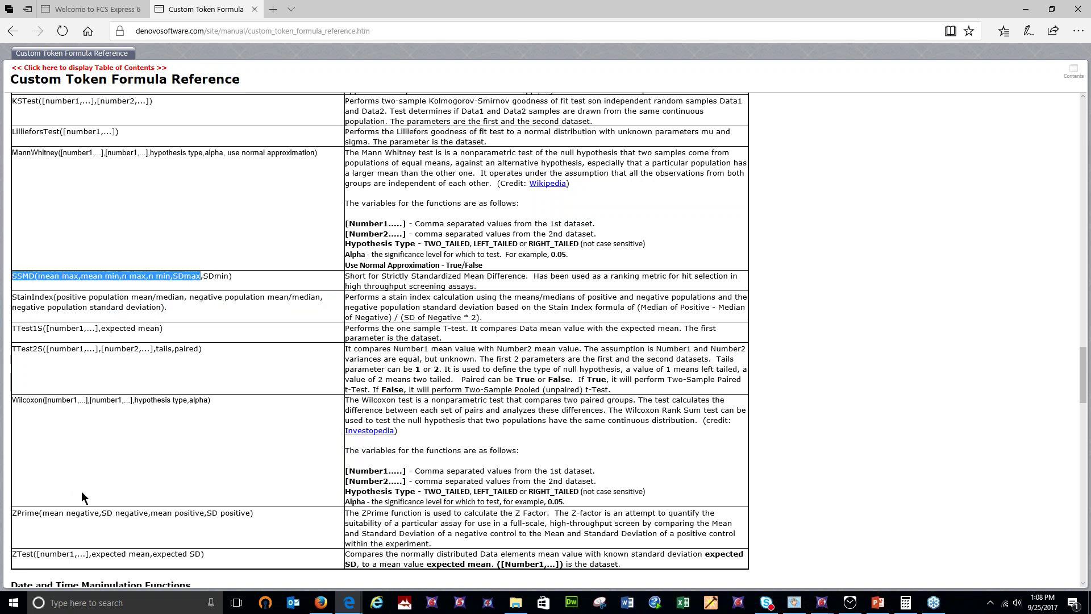
pyautogui.moveTo(12, 513); pyautogui.dragTo(174, 514)
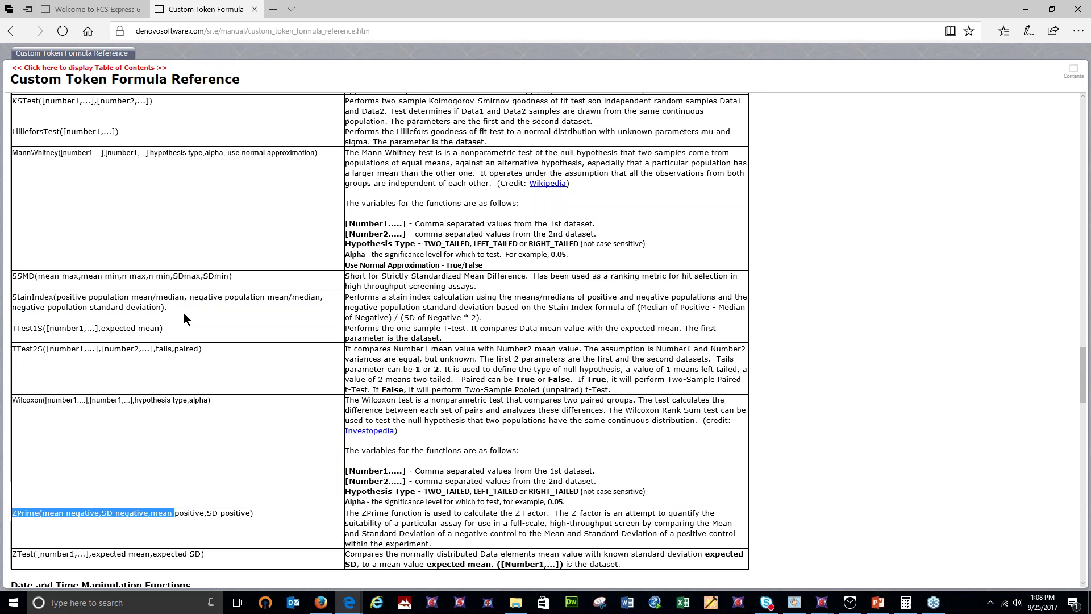
# Mark the SSMD and ZPrime entries with the yellow screen highlighter, and clear the marks and the text selection
pyautogui.hotkey('alt', 'Tab')
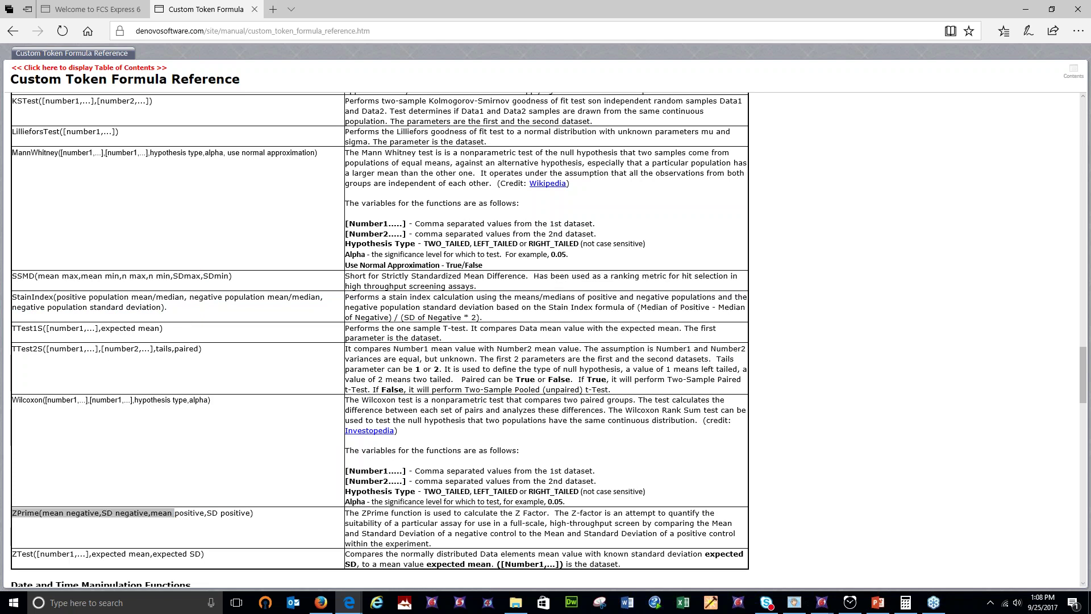
pyautogui.moveTo(13, 279); pyautogui.dragTo(165, 269)
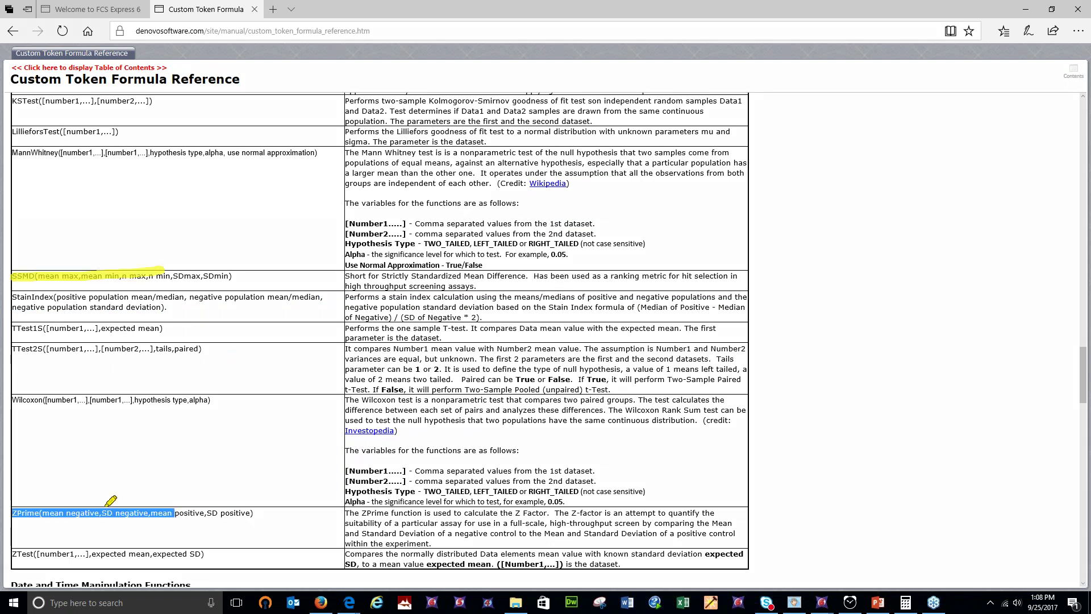
pyautogui.moveTo(16, 515)
pyautogui.mouseDown()
pyautogui.moveTo(247, 521)
pyautogui.moveTo(11, 514)
pyautogui.mouseUp()
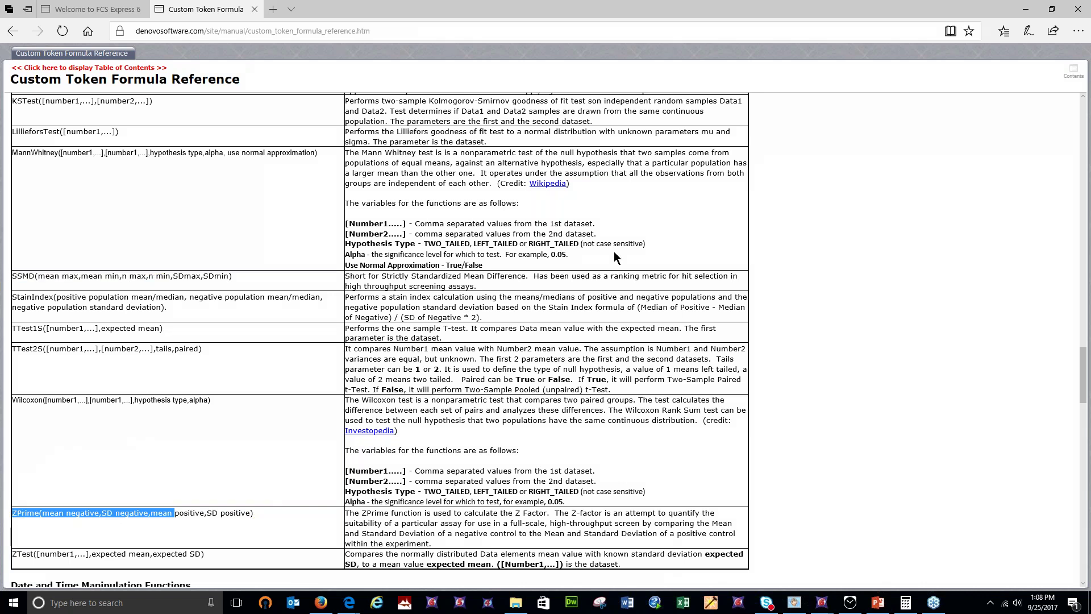
pyautogui.click(367, 249)
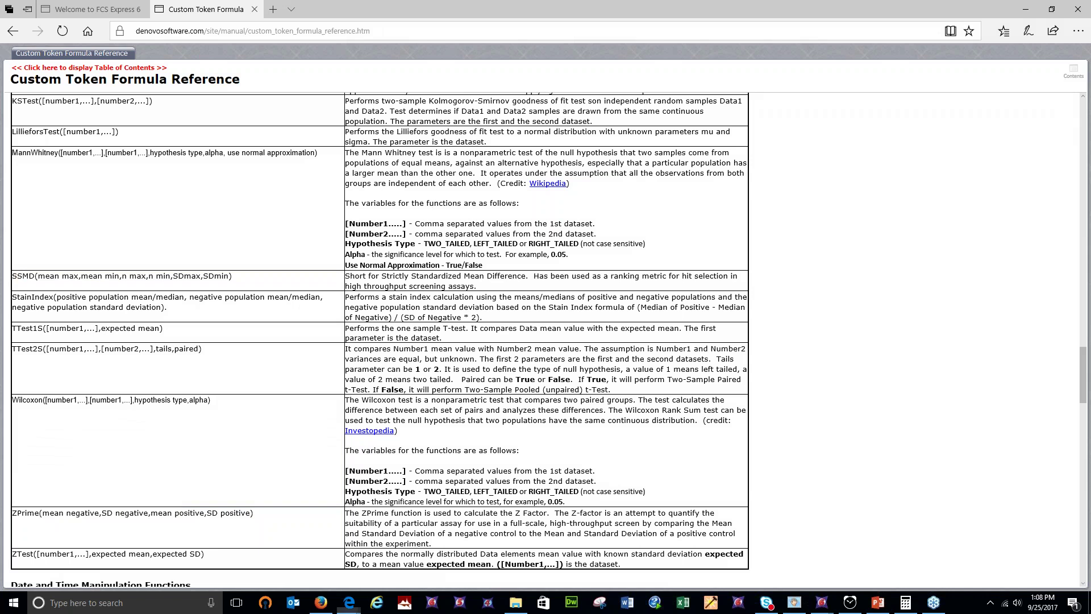
# Highlight the ZPrime and TTest1S entries in the Statistical Functions table, and clear the selection
pyautogui.hotkey('ctrl', '-')
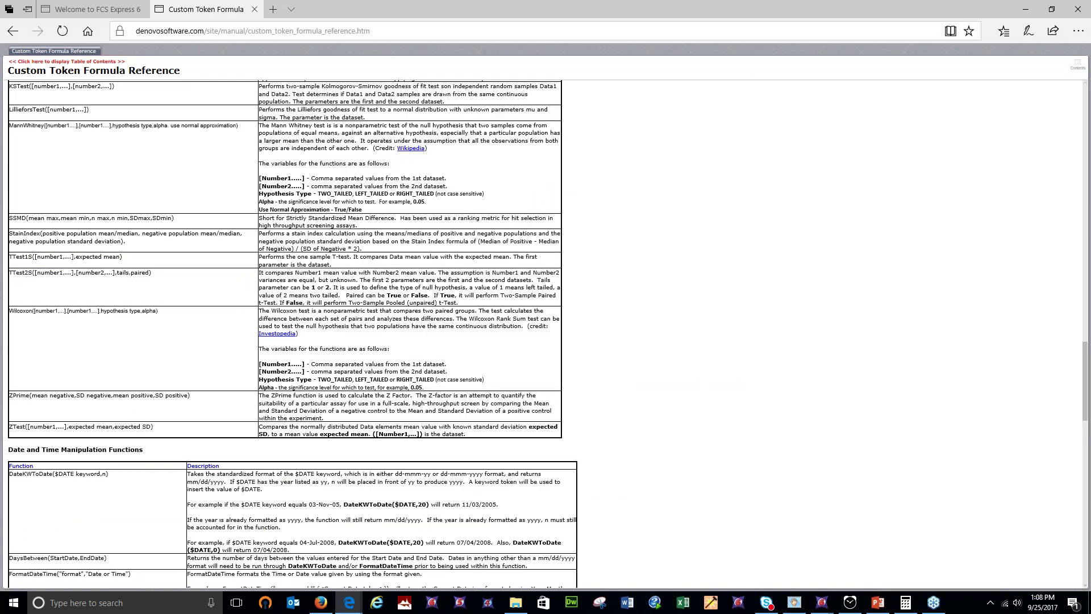
pyautogui.hotkey('ctrl', '+')
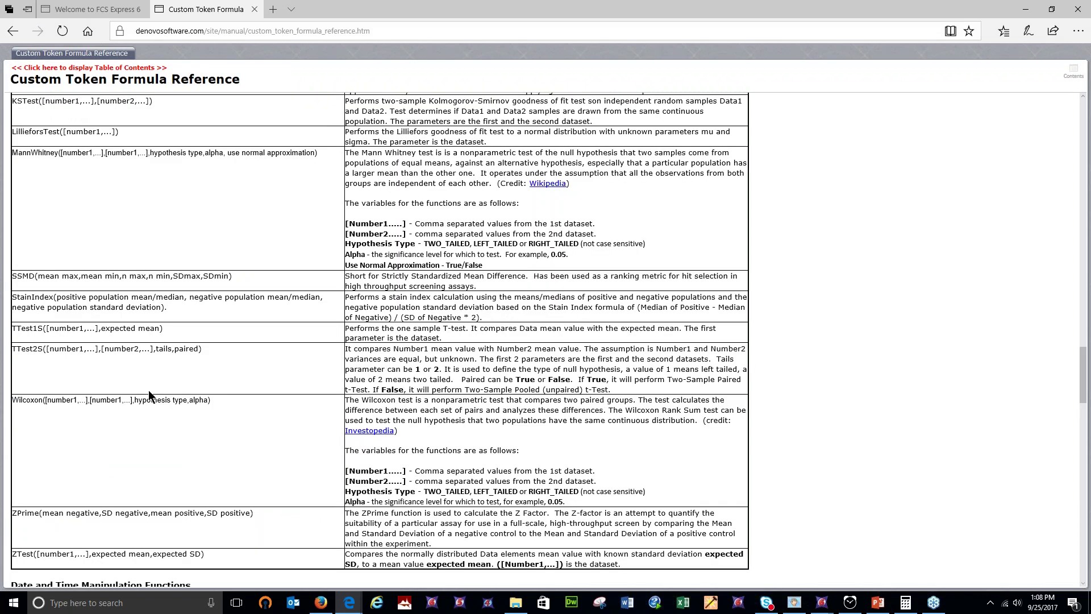
pyautogui.moveTo(13, 513); pyautogui.dragTo(63, 512)
pyautogui.hotkey('ctrl', '-')
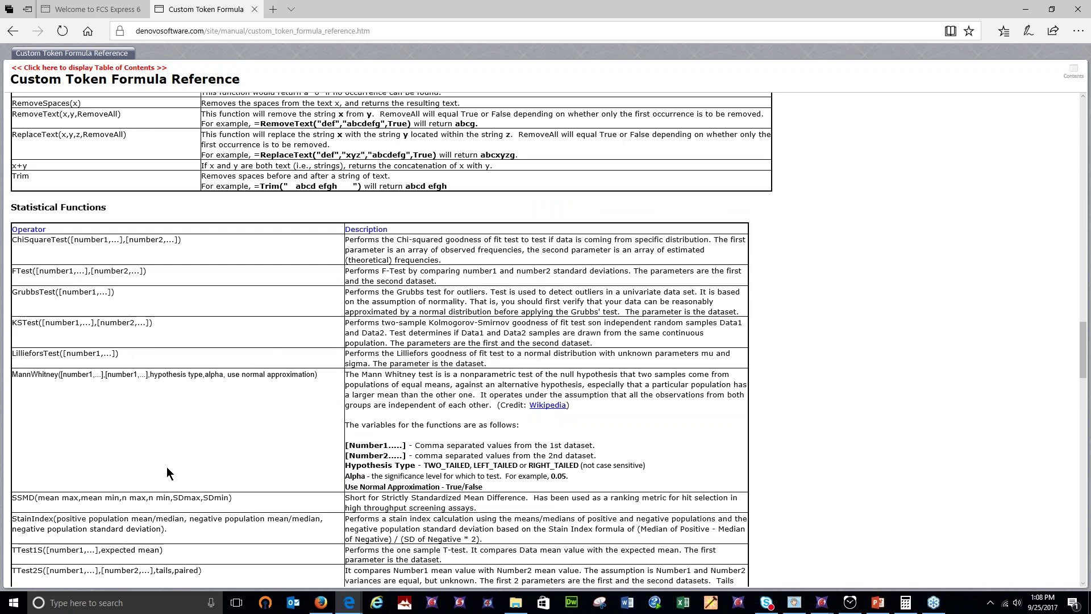
pyautogui.scroll(-1, 165, 466)
pyautogui.hotkey('ctrl', '+')
pyautogui.moveTo(12, 475); pyautogui.dragTo(186, 472)
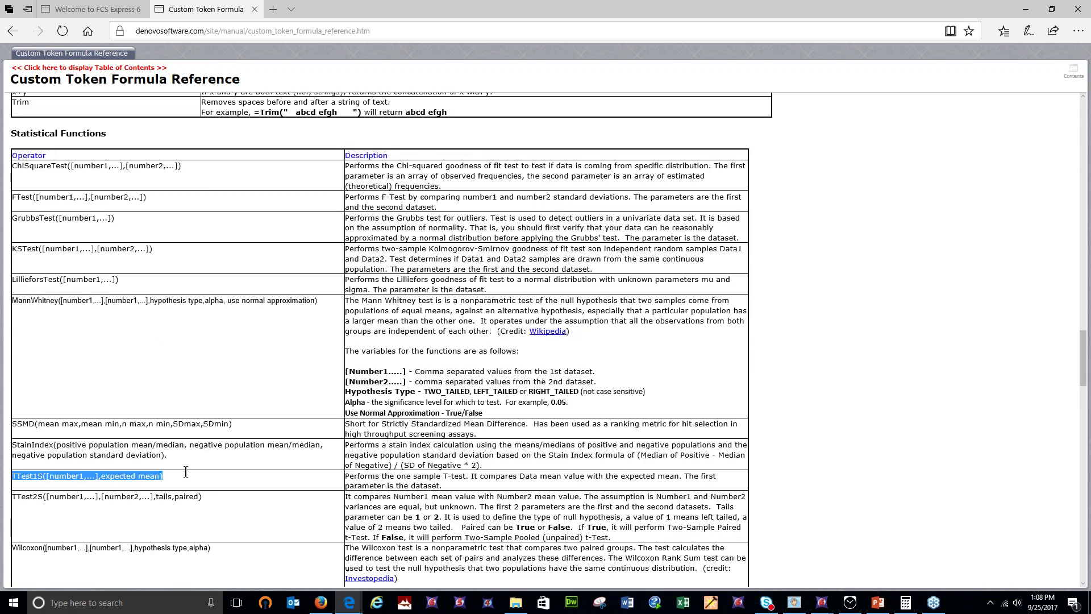
pyautogui.click(186, 472)
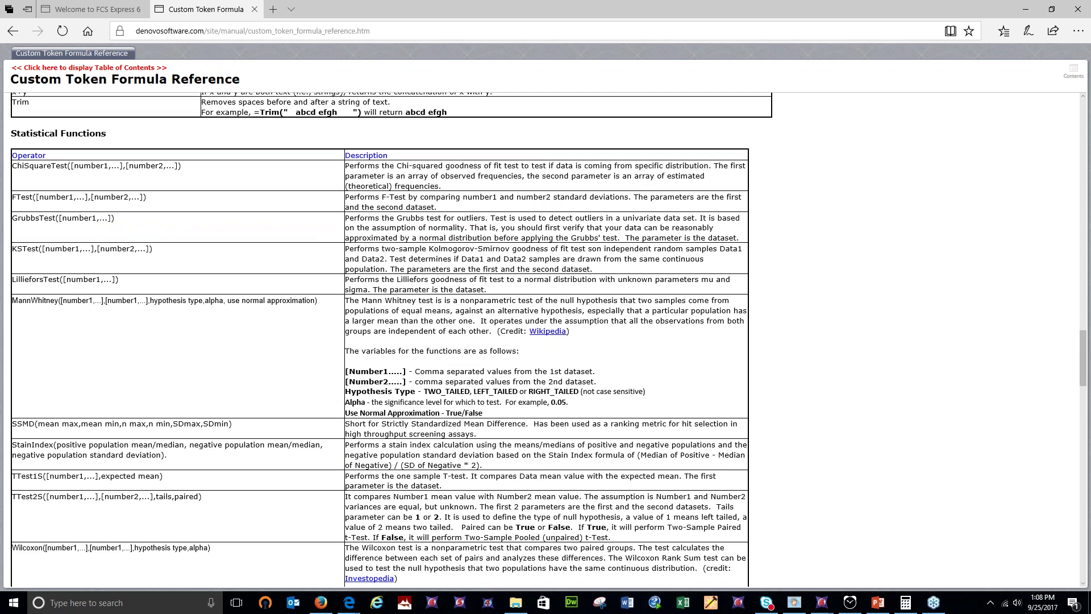
# Minimise the browser and switch to the FCS Express welcome layout, fitting its intro page on screen at 90% zoom
pyautogui.click(1025, 9)
pyautogui.click(821, 602)
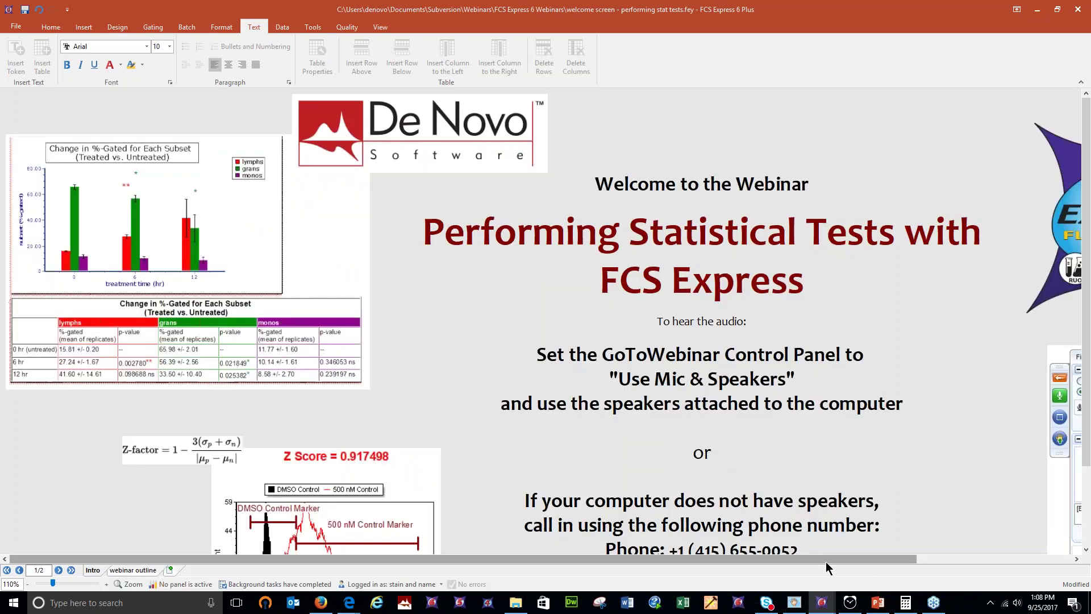
pyautogui.click(28, 584)
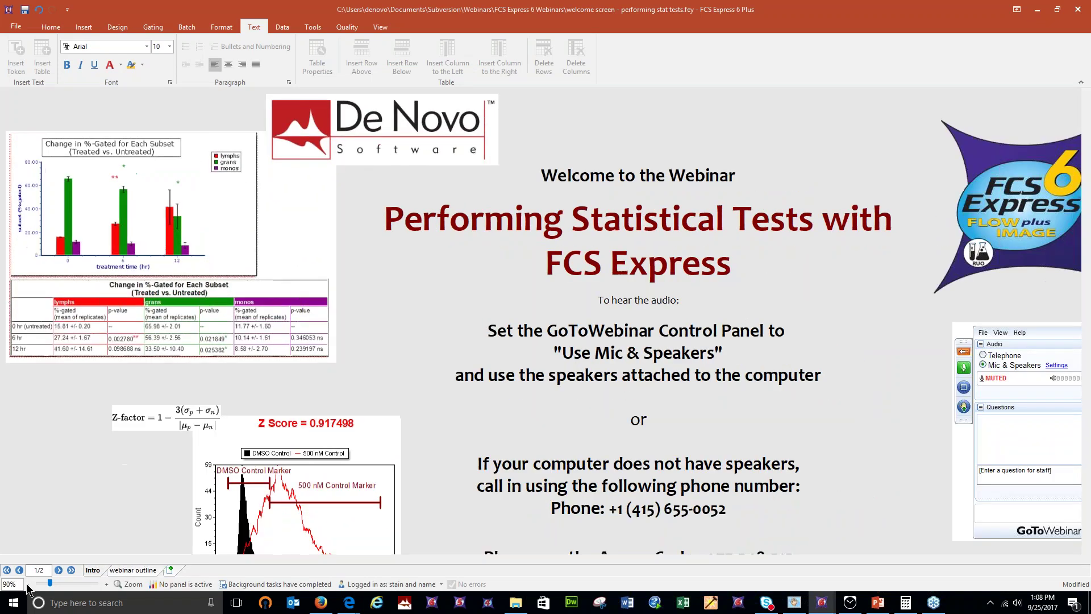
pyautogui.click(27, 584)
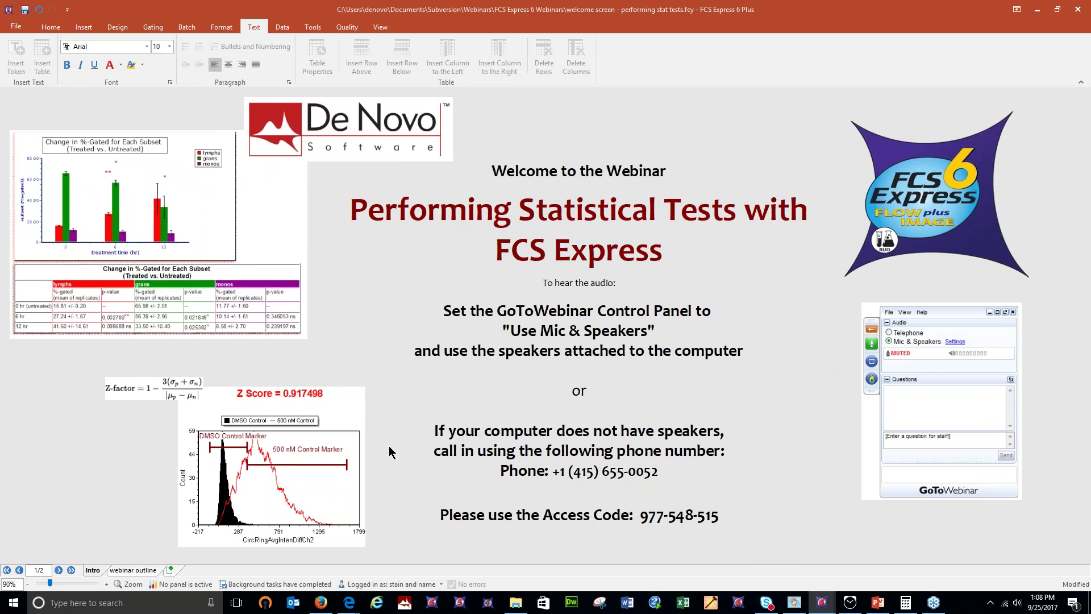
# Circle the GoToWebinar control panel picture in yellow, draw a check mark in its Questions area, and clear both marks
pyautogui.moveTo(955, 292)
pyautogui.mouseDown()
pyautogui.moveTo(807, 348)
pyautogui.moveTo(859, 515)
pyautogui.moveTo(1068, 449)
pyautogui.moveTo(1028, 305)
pyautogui.moveTo(950, 281)
pyautogui.mouseUp()
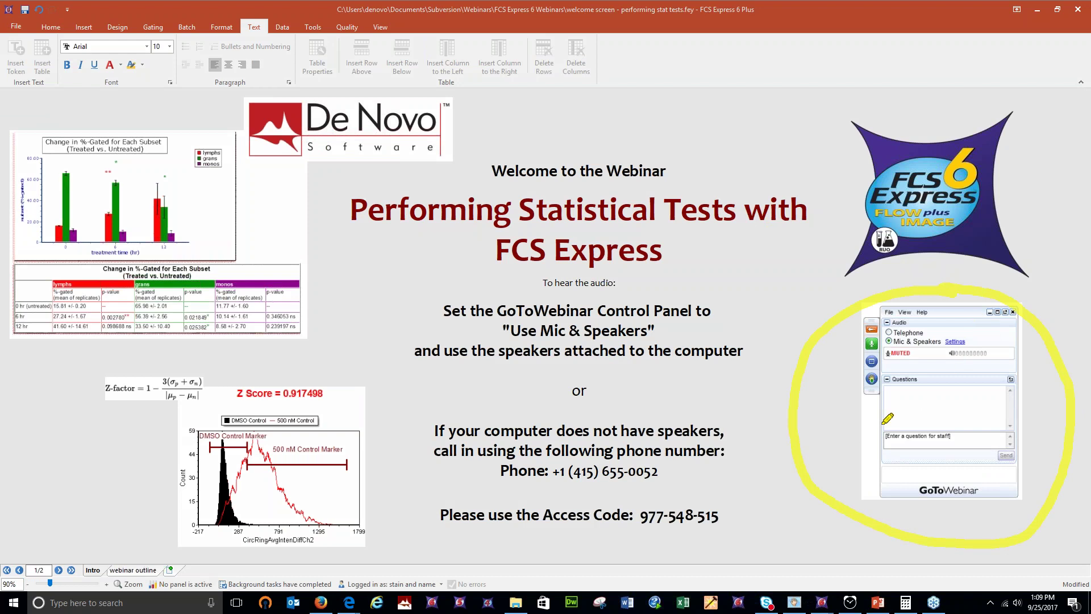
pyautogui.moveTo(909, 396)
pyautogui.mouseDown()
pyautogui.moveTo(917, 420)
pyautogui.moveTo(1010, 382)
pyautogui.mouseUp()
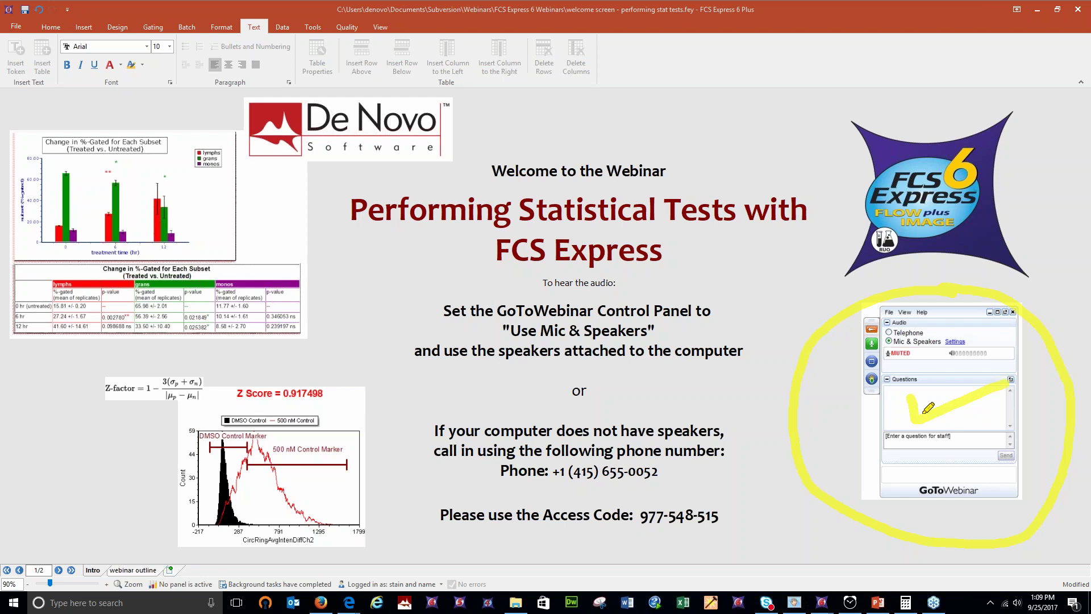
pyautogui.press('Escape')
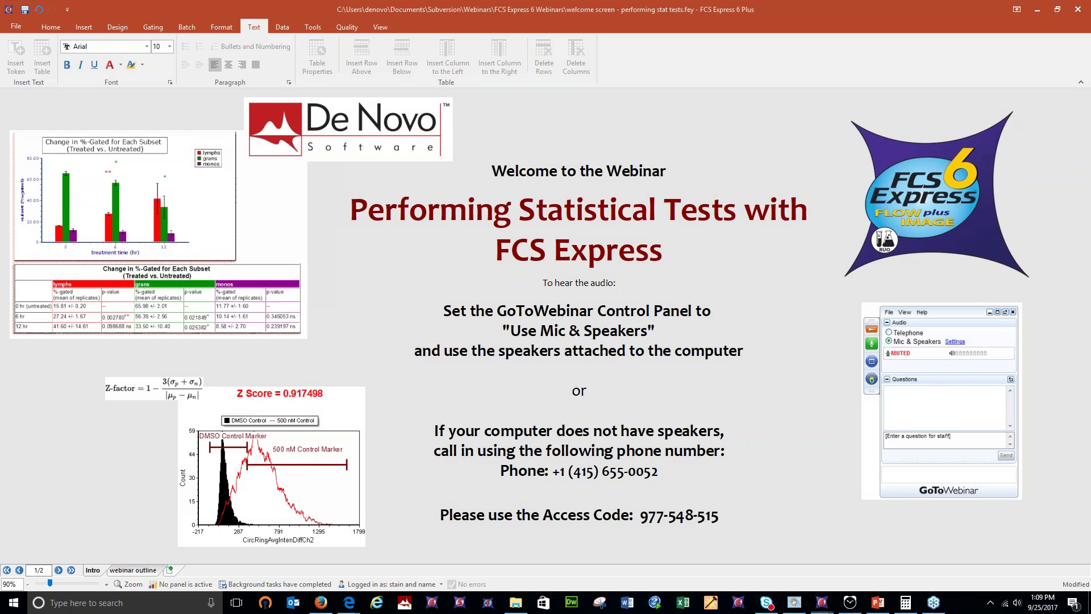
# Show the webinar outline page and highlight its whole t-test example section, then clear the selection
pyautogui.click(128, 568)
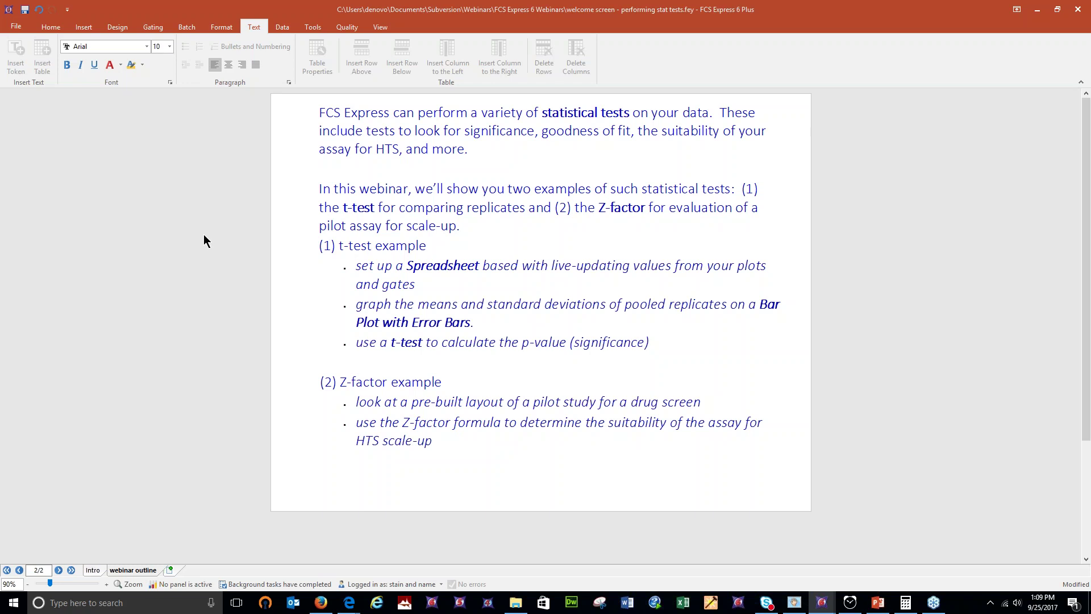
pyautogui.click(341, 246)
pyautogui.moveTo(327, 244); pyautogui.dragTo(680, 344)
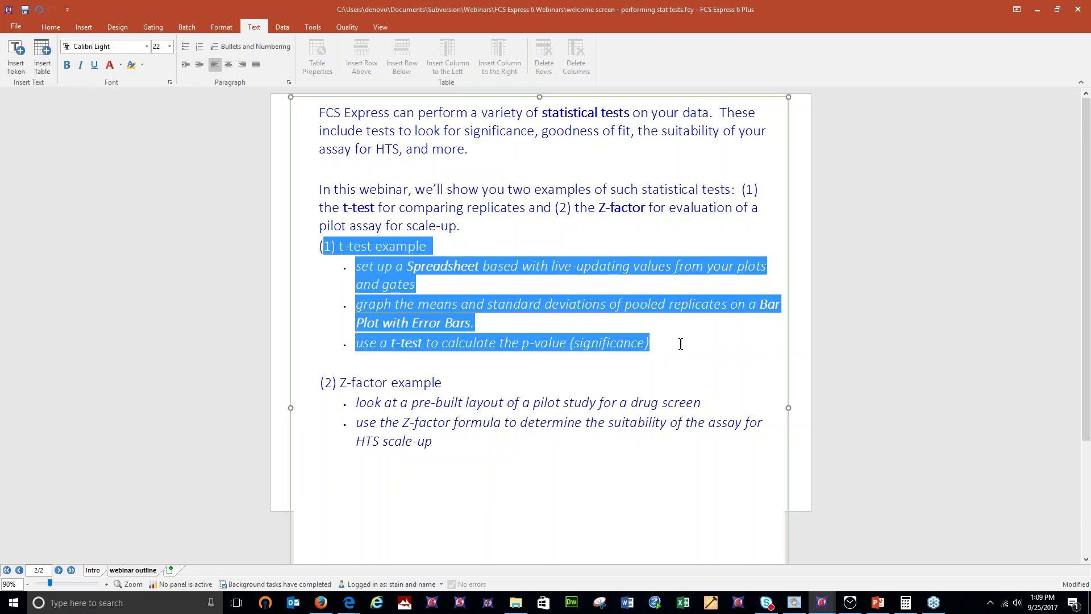
pyautogui.click(513, 290)
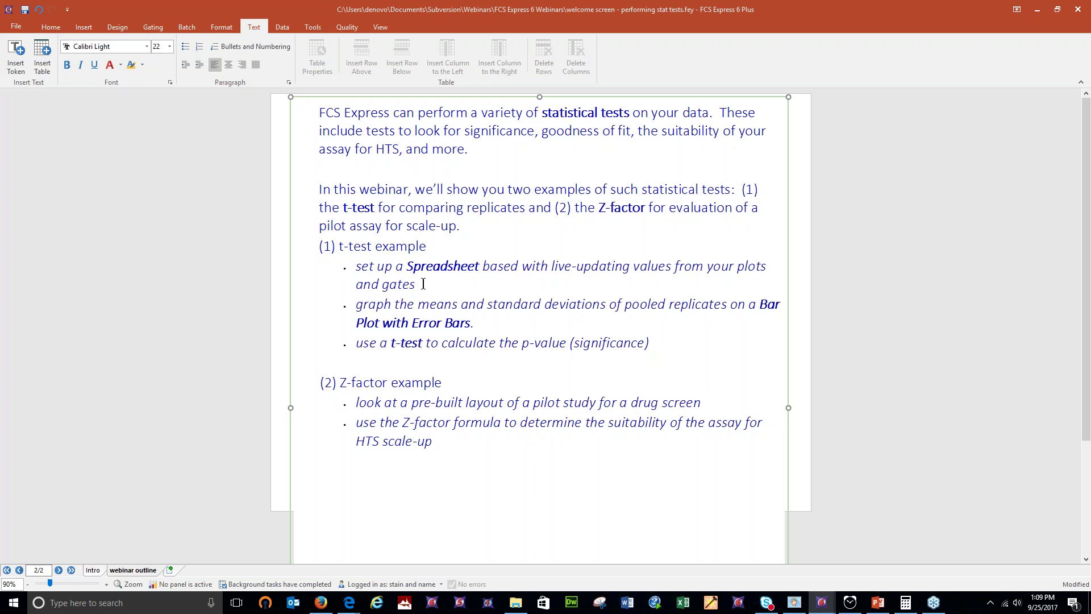
# Highlight the Spreadsheet bullet and the Bar Plot with Error Bars bullet in turn under the t-test example
pyautogui.moveTo(422, 284); pyautogui.dragTo(359, 268)
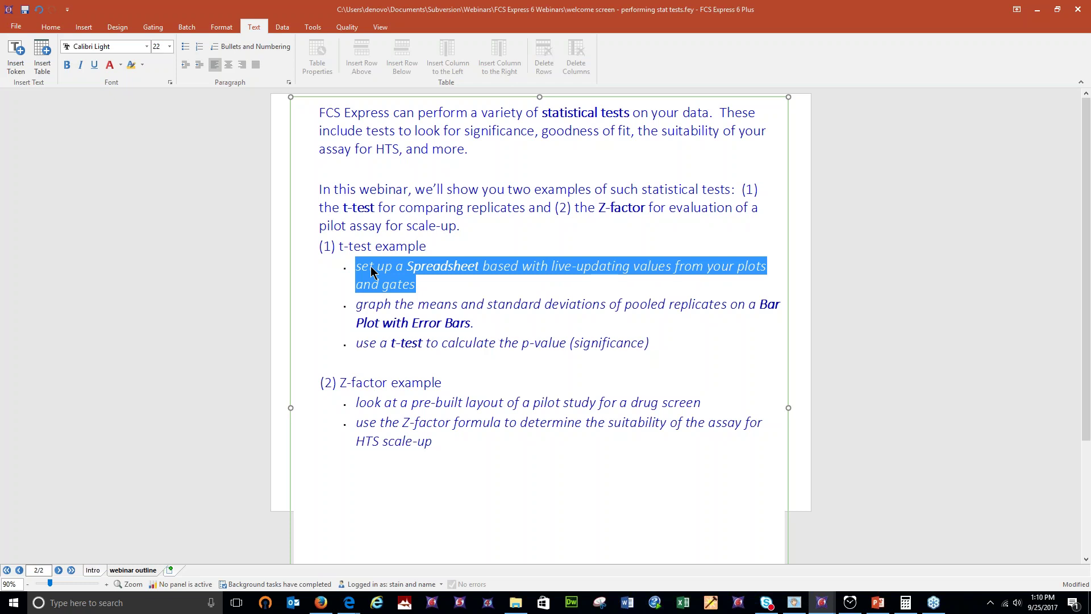
pyautogui.click(417, 284)
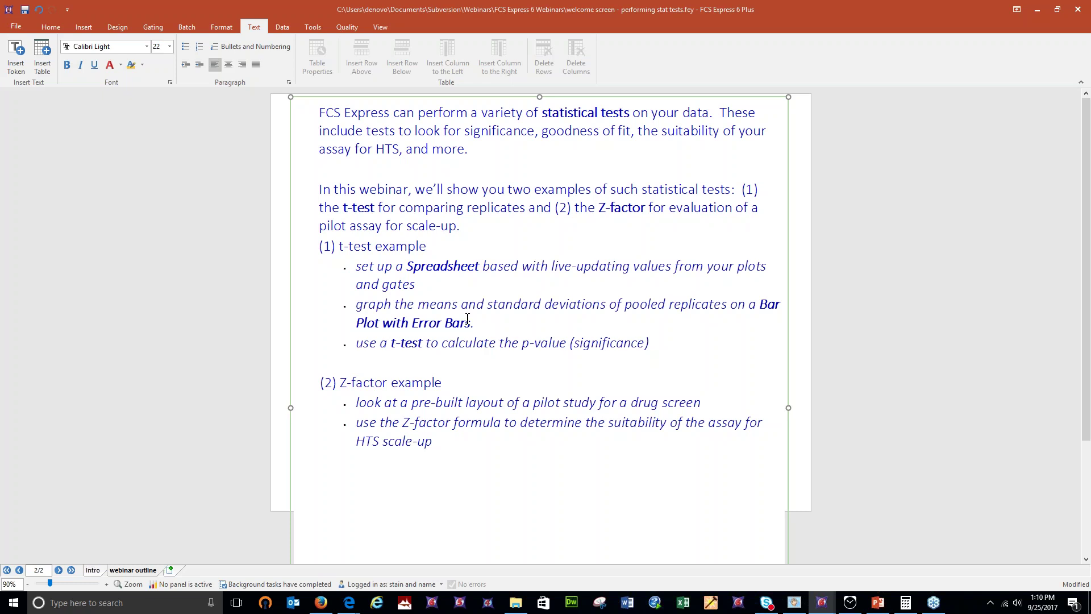
pyautogui.moveTo(483, 323); pyautogui.dragTo(357, 308)
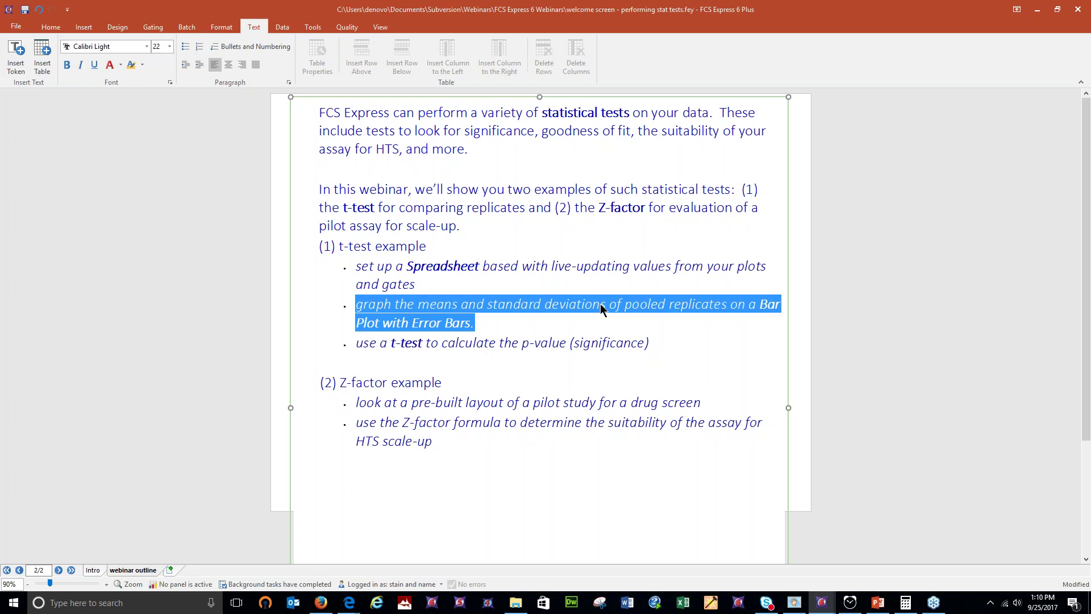
# Highlight the t-test p-value bullet and the whole Z-factor example section in turn, and clear the selection
pyautogui.click(551, 343)
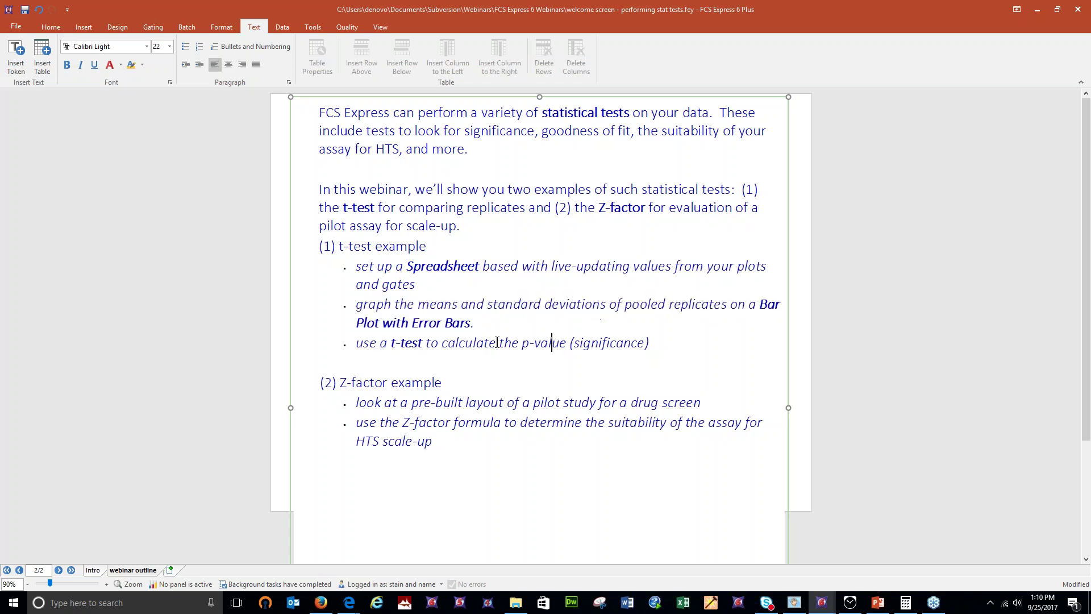
pyautogui.moveTo(355, 342); pyautogui.dragTo(654, 343)
pyautogui.click(660, 343)
pyautogui.moveTo(339, 382); pyautogui.dragTo(466, 438)
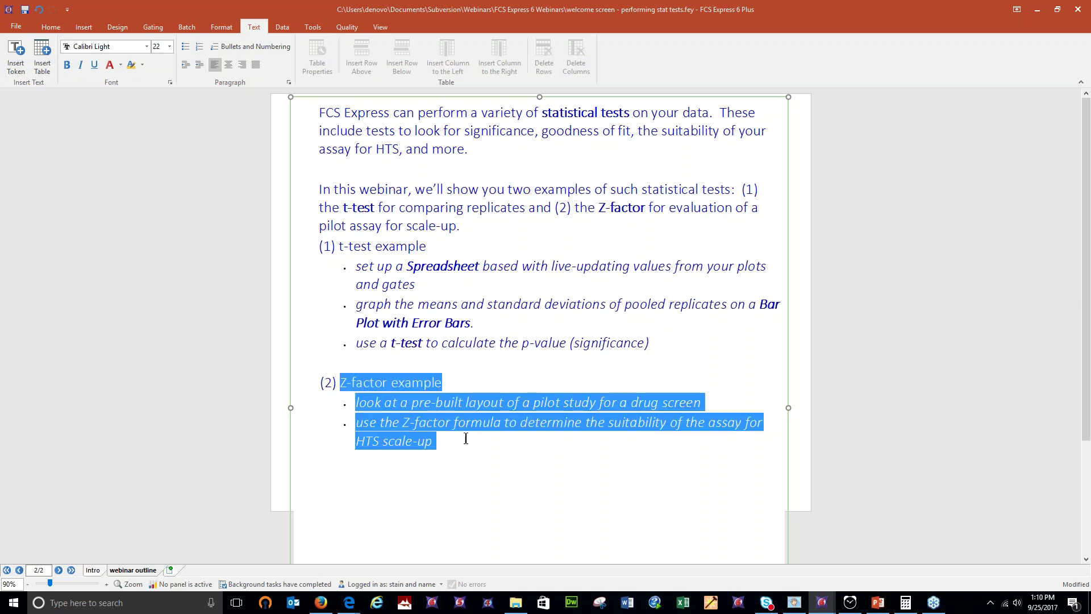
pyautogui.click(455, 380)
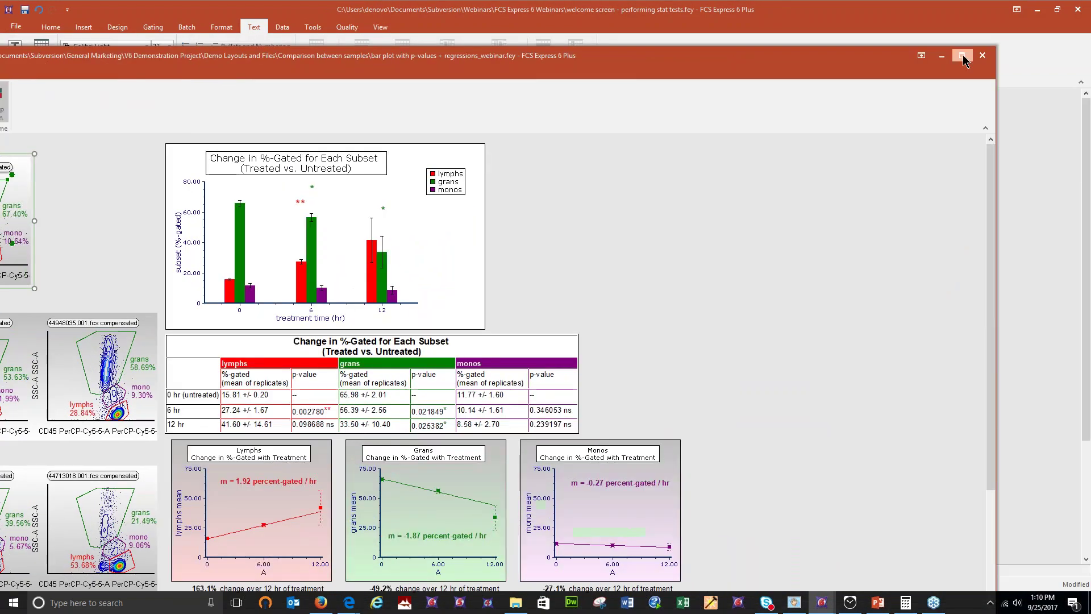
# Maximise the window of the bar plot with p-values layout and enlarge its Change in %-Gated for Each Subset bar plot
pyautogui.click(963, 54)
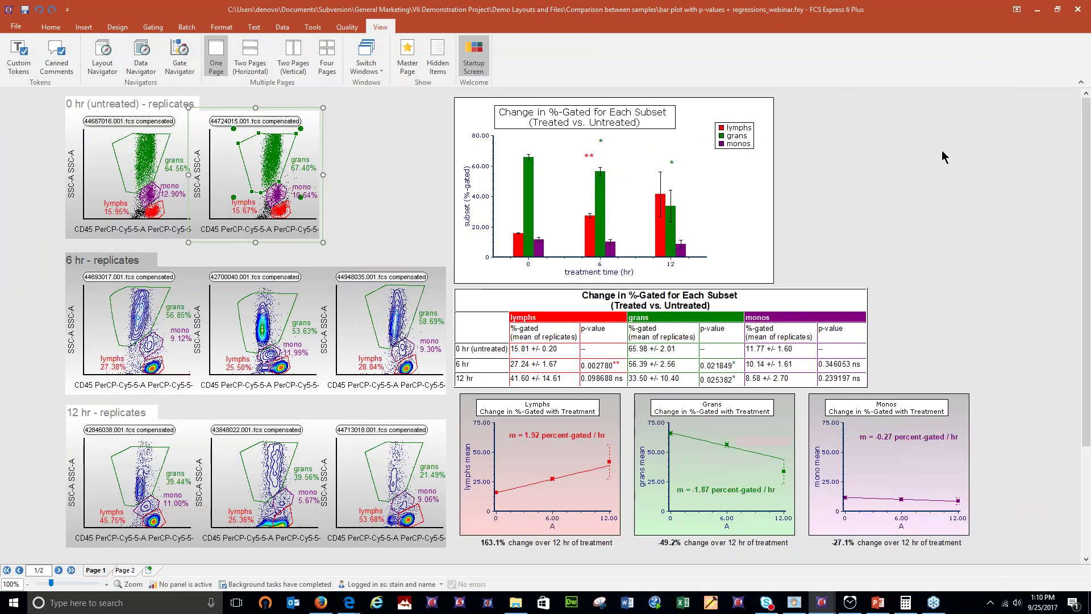
pyautogui.click(942, 152)
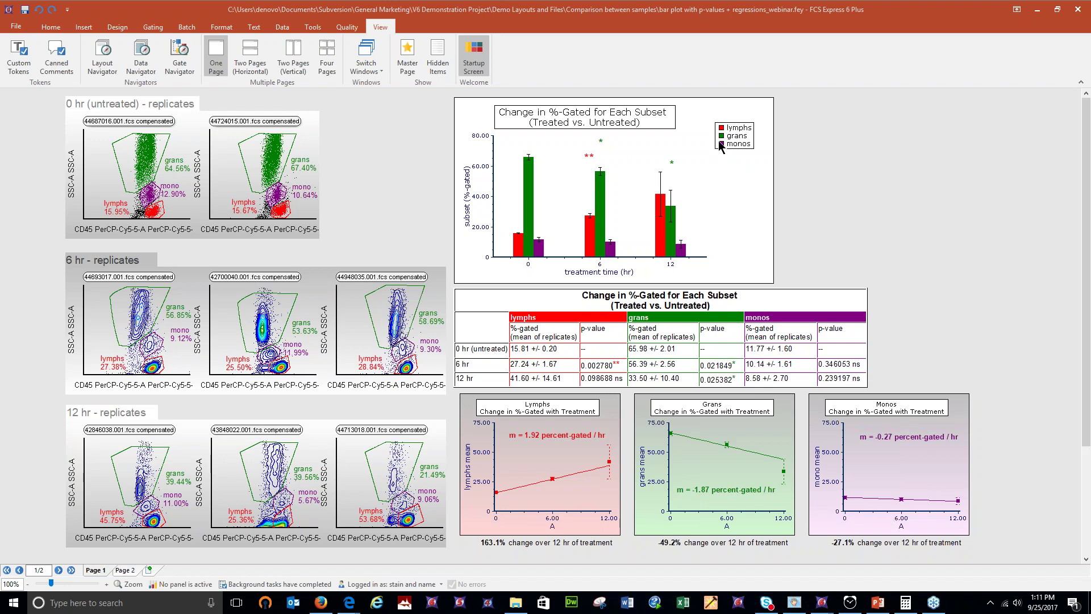
pyautogui.click(707, 164)
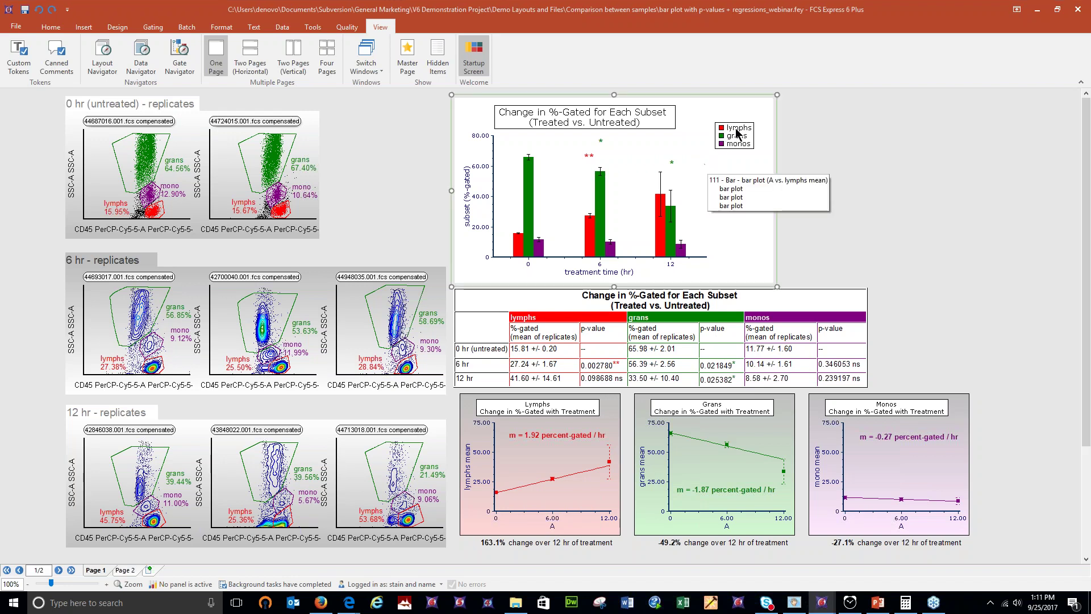
pyautogui.rightClick(708, 167)
pyautogui.click(798, 403)
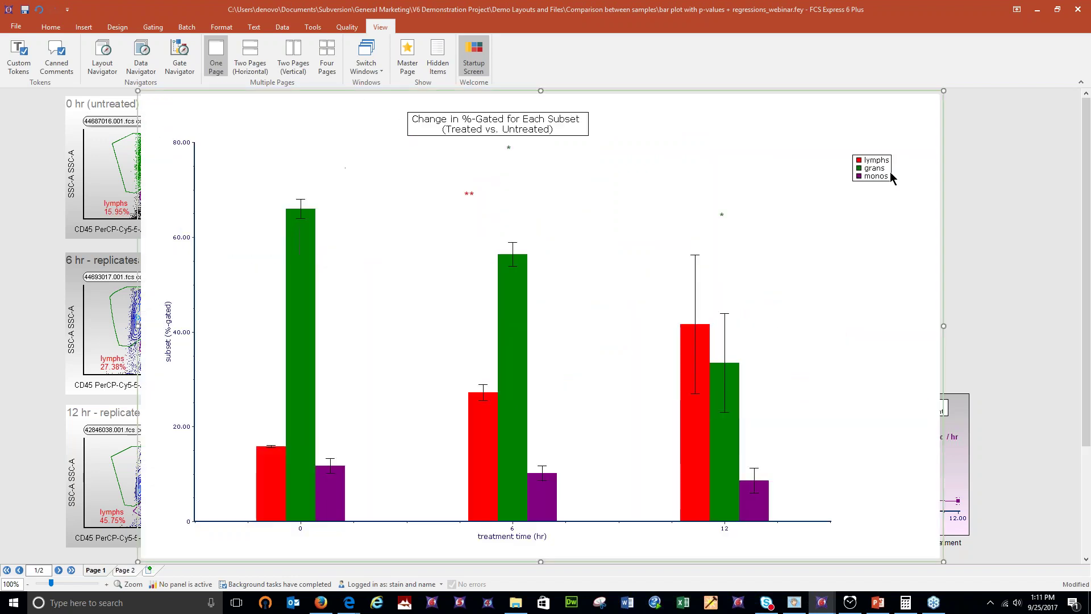
pyautogui.moveTo(882, 163)
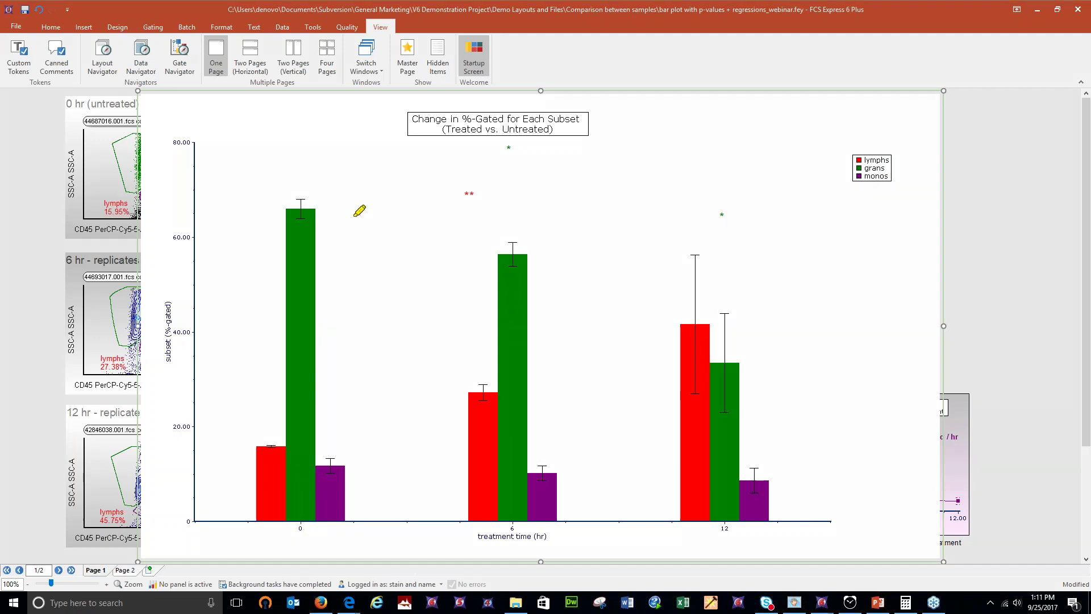
# Circle the 0, 6 and 12 hr bar groups in yellow, and restore the bar plot to its original size
pyautogui.moveTo(353, 212)
pyautogui.mouseDown()
pyautogui.moveTo(360, 482)
pyautogui.moveTo(343, 327)
pyautogui.mouseUp()
pyautogui.moveTo(322, 265); pyautogui.dragTo(305, 222)
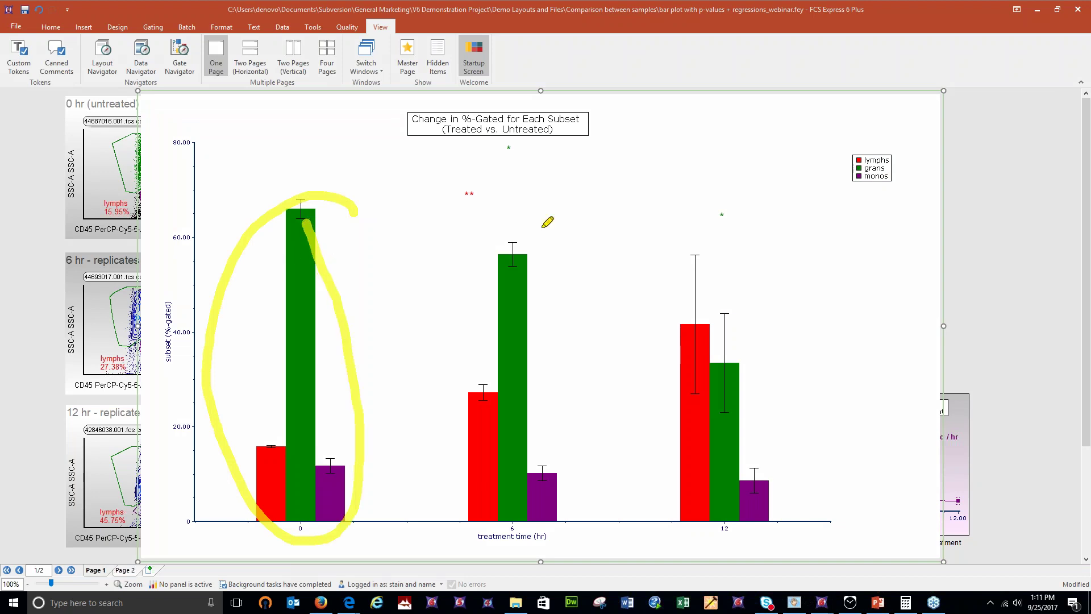
pyautogui.moveTo(550, 202)
pyautogui.mouseDown()
pyautogui.moveTo(475, 173)
pyautogui.moveTo(607, 404)
pyautogui.moveTo(562, 156)
pyautogui.mouseUp()
pyautogui.moveTo(784, 260)
pyautogui.mouseDown()
pyautogui.moveTo(722, 237)
pyautogui.moveTo(812, 290)
pyautogui.moveTo(796, 261)
pyautogui.mouseUp()
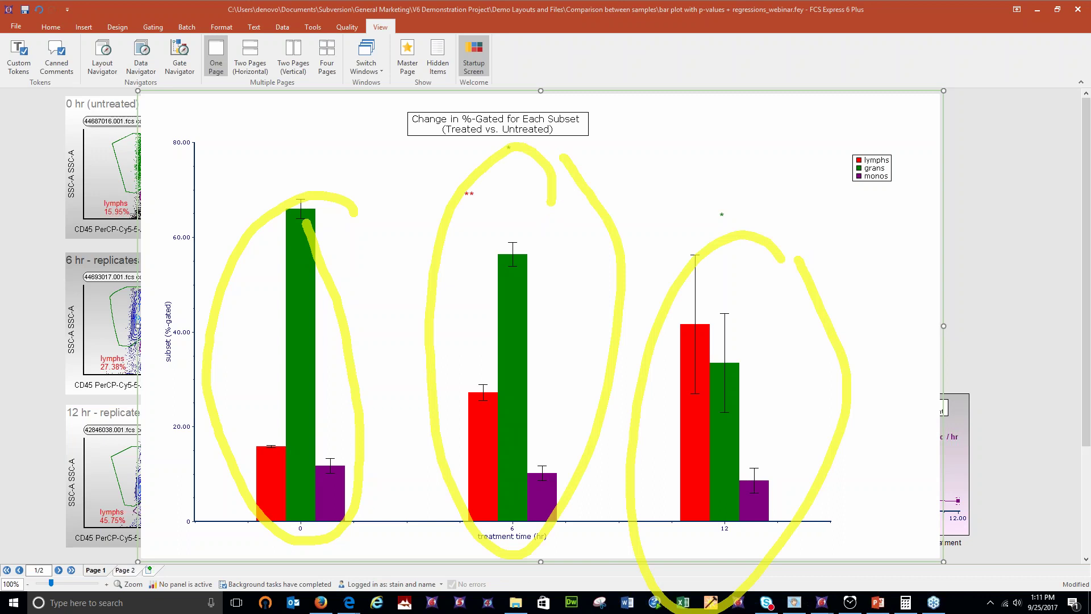
pyautogui.rightClick(370, 126)
pyautogui.click(424, 364)
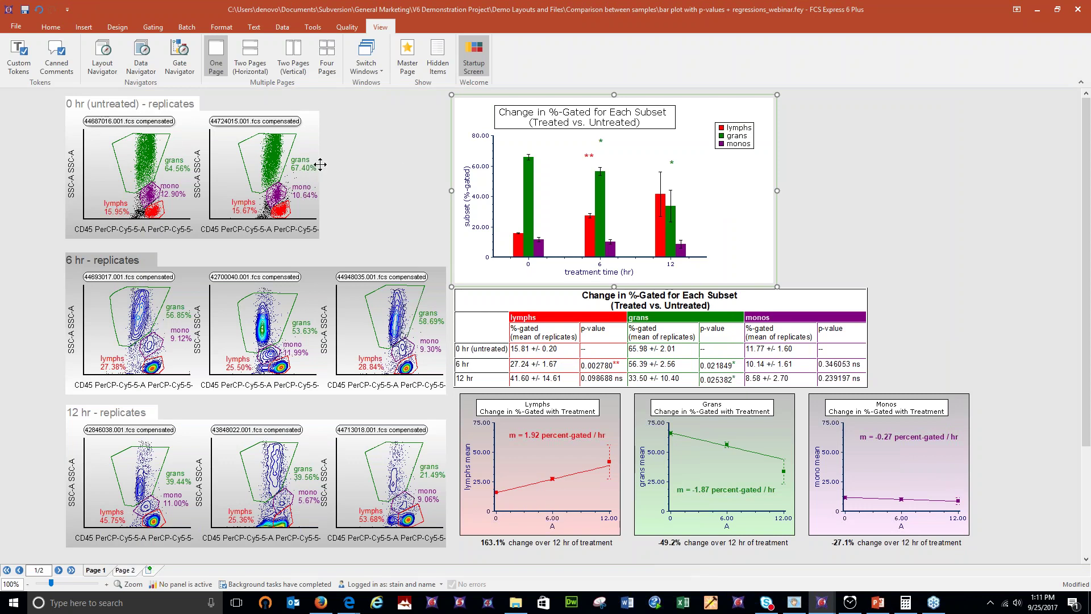
# Maximise the first 0 hr (untreated) replicate plot, 44687016.001.fcs, to view its gated populations, and restore it
pyautogui.rightClick(93, 178)
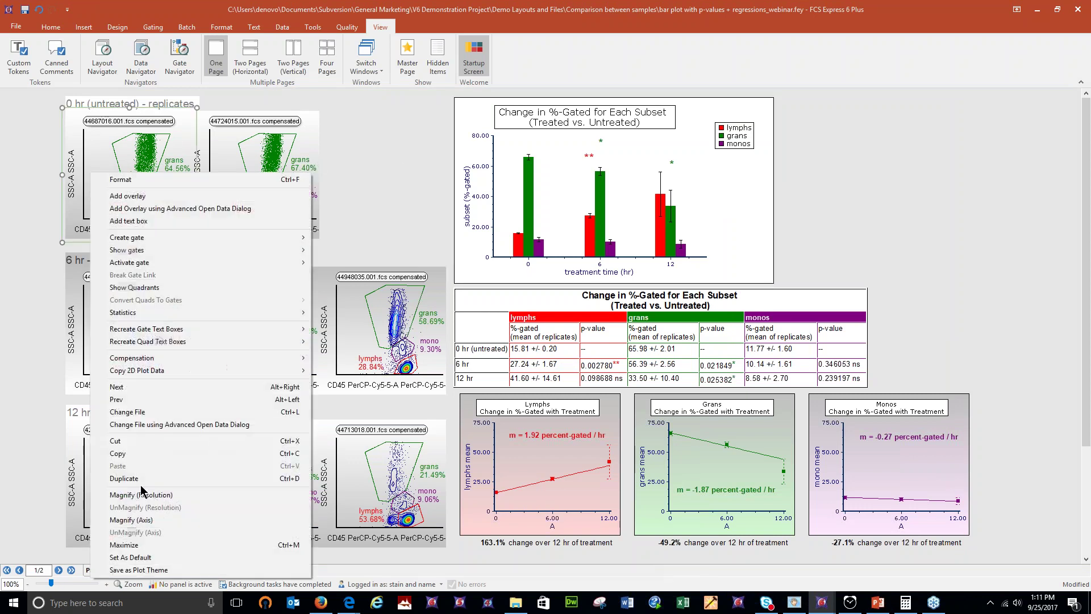
pyautogui.click(159, 551)
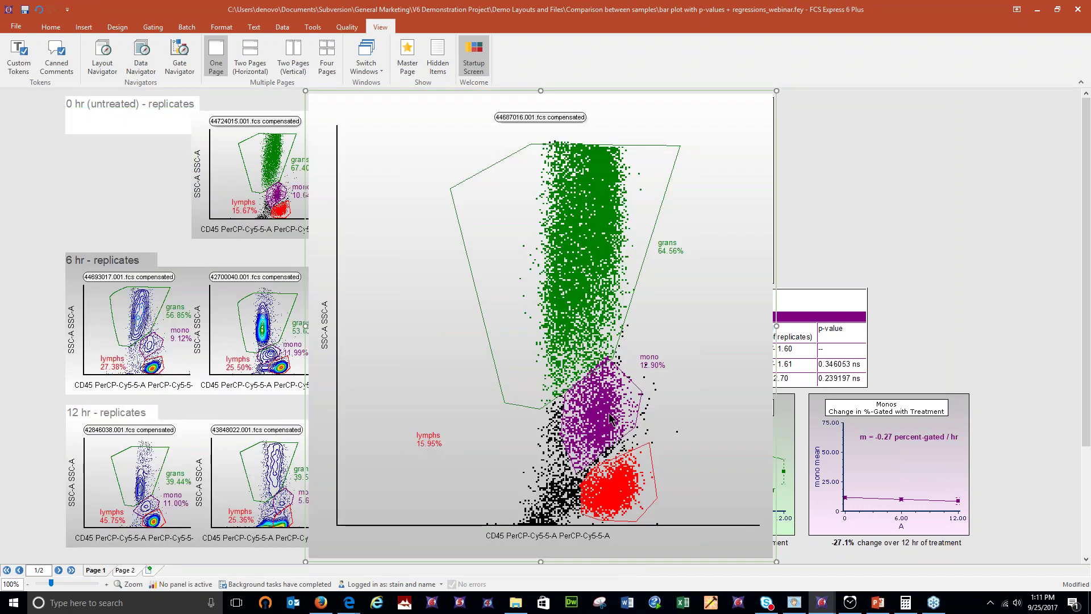
pyautogui.rightClick(670, 451)
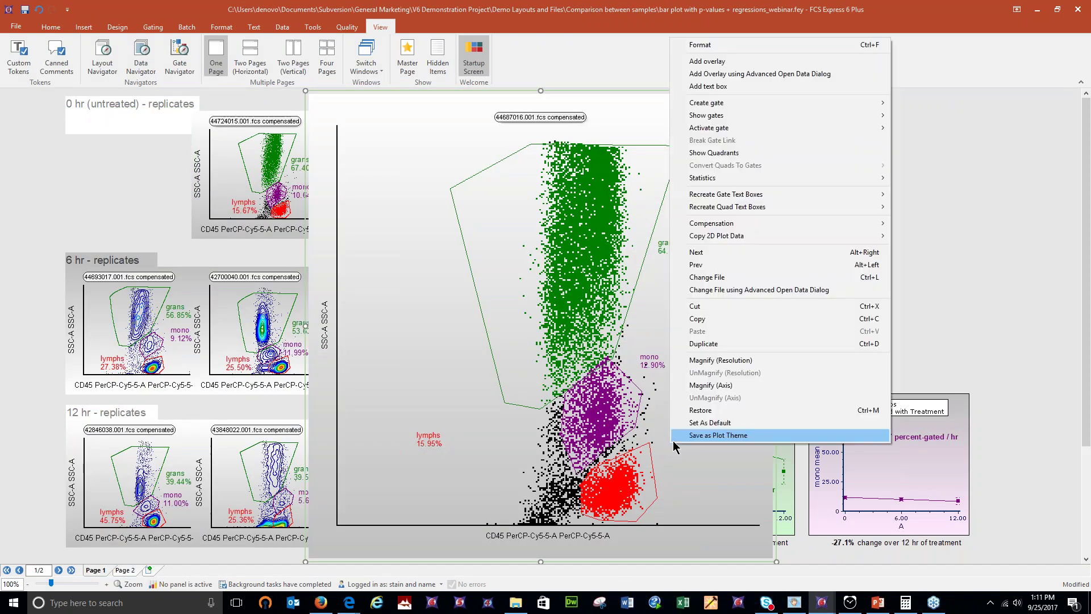
pyautogui.click(703, 411)
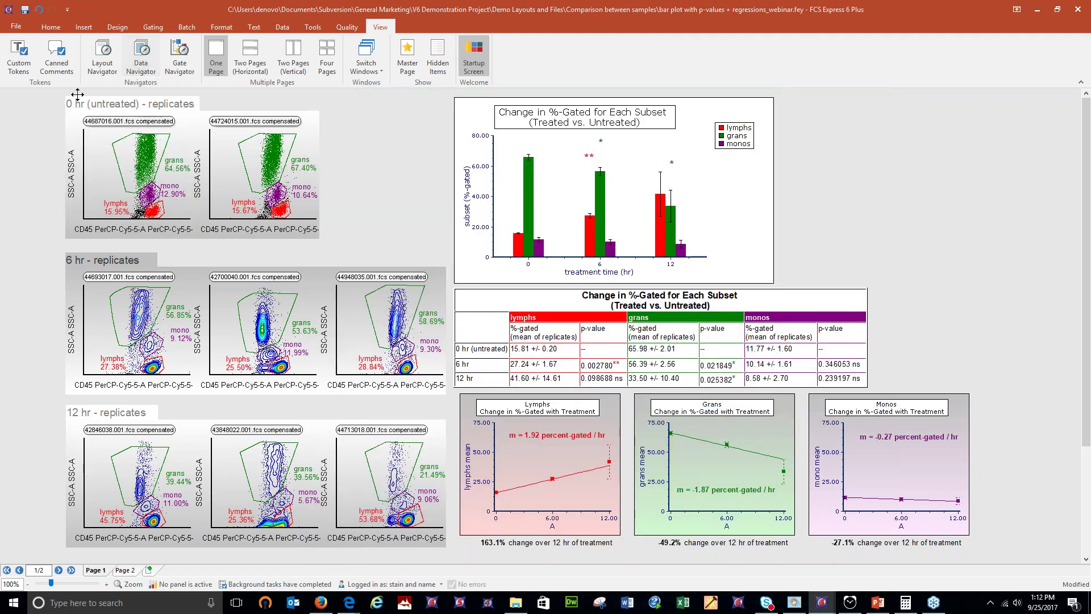
# Marquee the 0 hr (untreated) replicates and shift the grans gate slightly up and right on the 44724015.001.fcs plot
pyautogui.moveTo(37, 94); pyautogui.dragTo(382, 259)
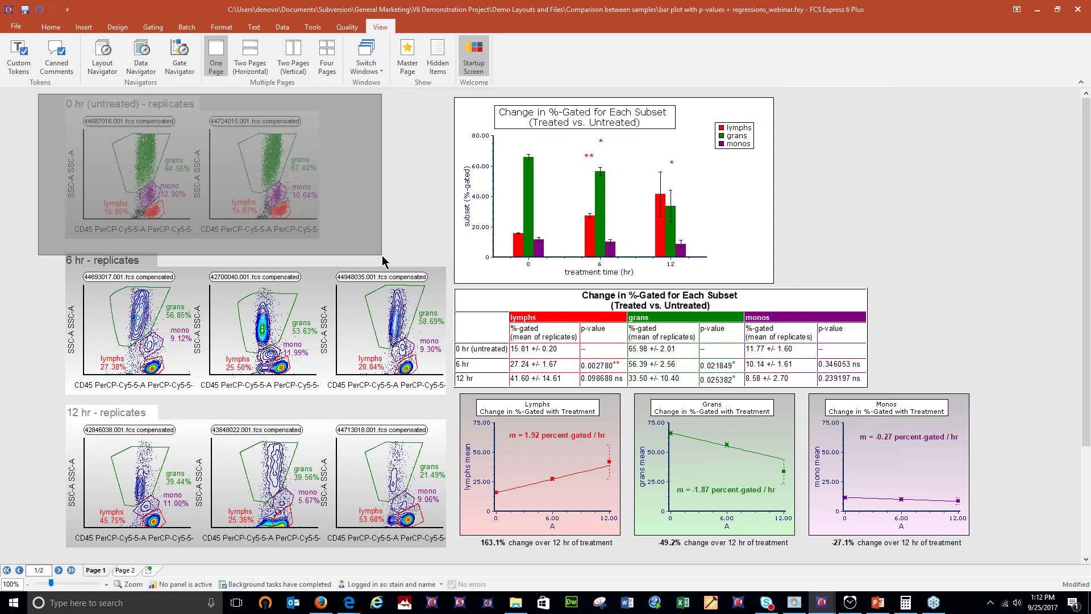
pyautogui.moveTo(382, 259); pyautogui.dragTo(385, 262)
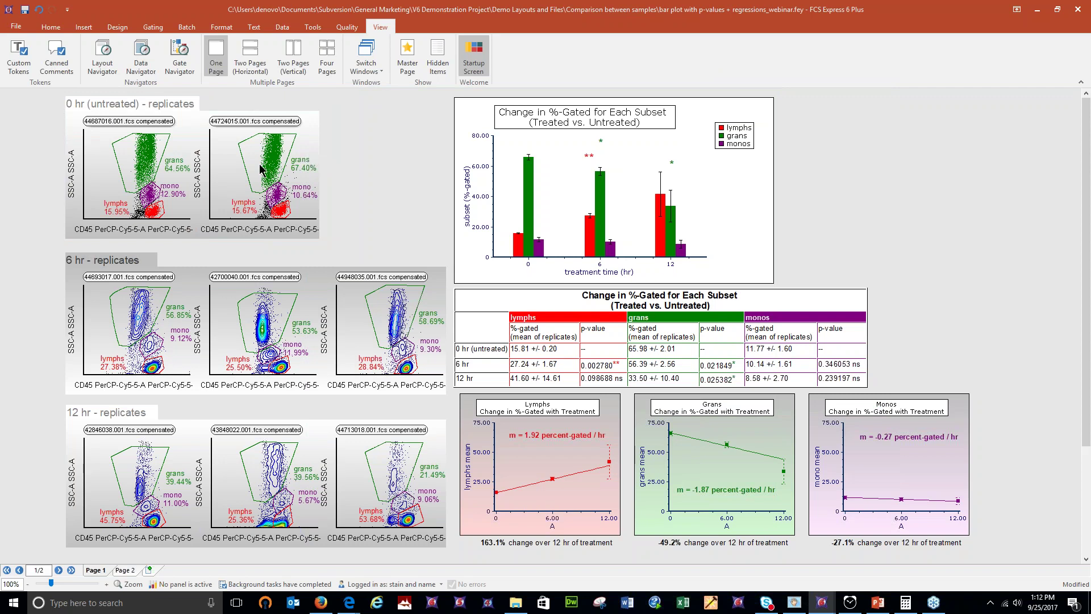
pyautogui.moveTo(248, 169); pyautogui.dragTo(266, 162)
pyautogui.click(367, 166)
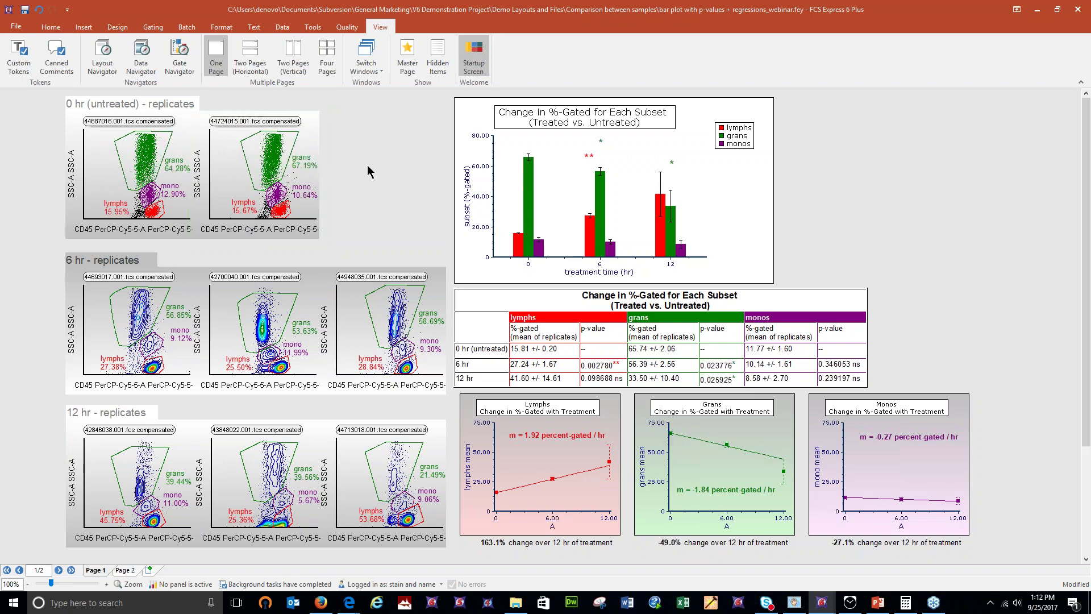
# Marquee the 6 hr replicates and the 12 hr replicates in turn to point out each time point's plots
pyautogui.moveTo(17, 238); pyautogui.dragTo(496, 412)
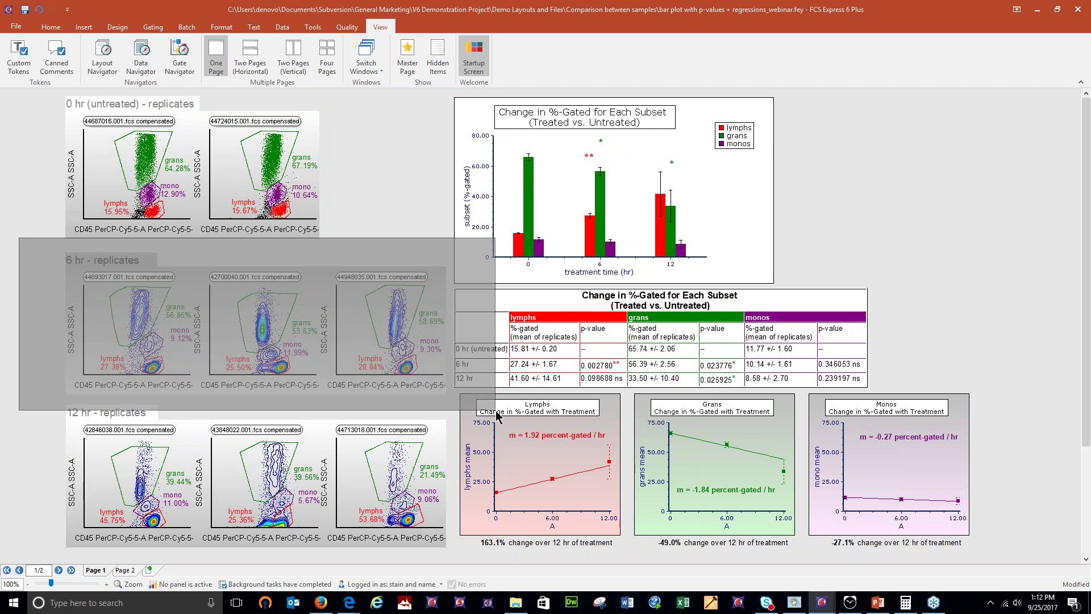
pyautogui.moveTo(496, 414); pyautogui.dragTo(496, 414)
pyautogui.moveTo(23, 383); pyautogui.dragTo(450, 548)
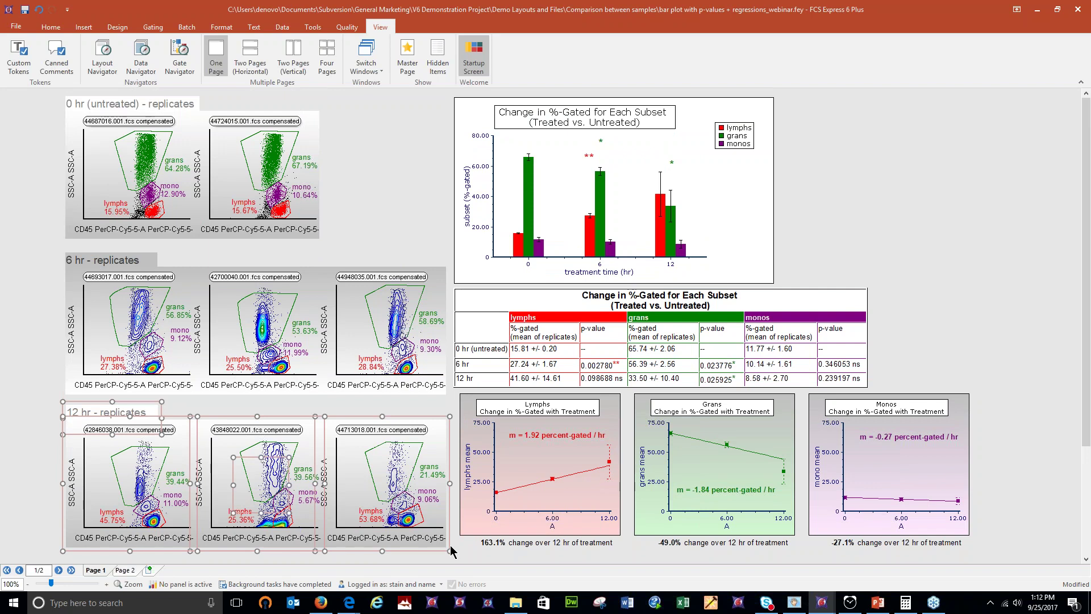
# Shift the grans gate slightly up and right on the first 6 hr replicate plot, 44693017.001.fcs, and deselect it
pyautogui.click(1, 320)
pyautogui.click(126, 318)
pyautogui.click(135, 319)
pyautogui.moveTo(135, 319); pyautogui.dragTo(144, 315)
pyautogui.click(22, 296)
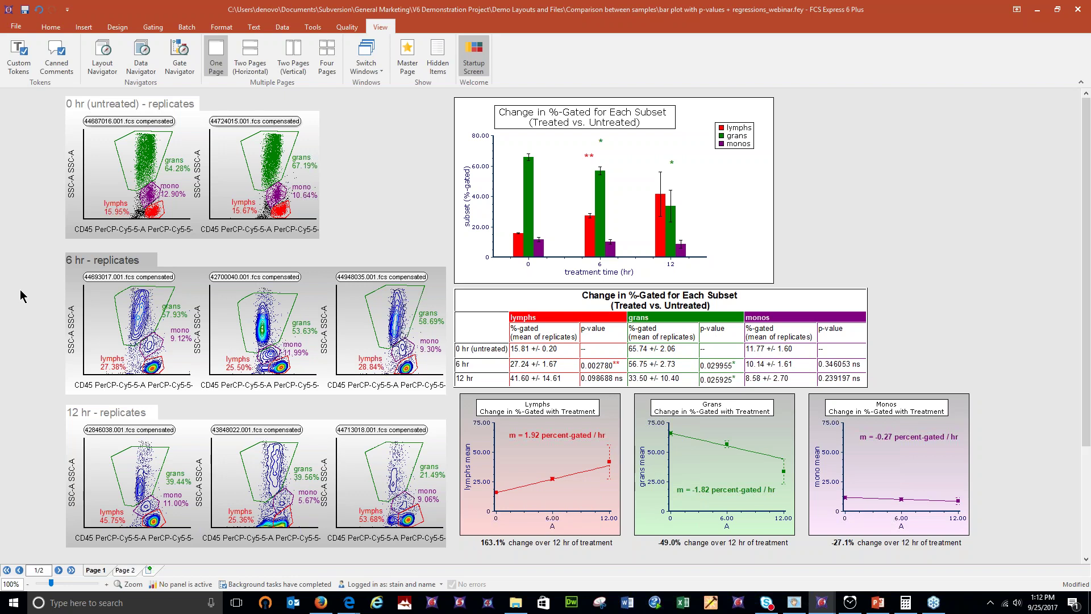
# Show the Data List and place it beside the bar plot
pyautogui.click(286, 26)
pyautogui.click(287, 64)
pyautogui.moveTo(551, 220); pyautogui.dragTo(868, 161)
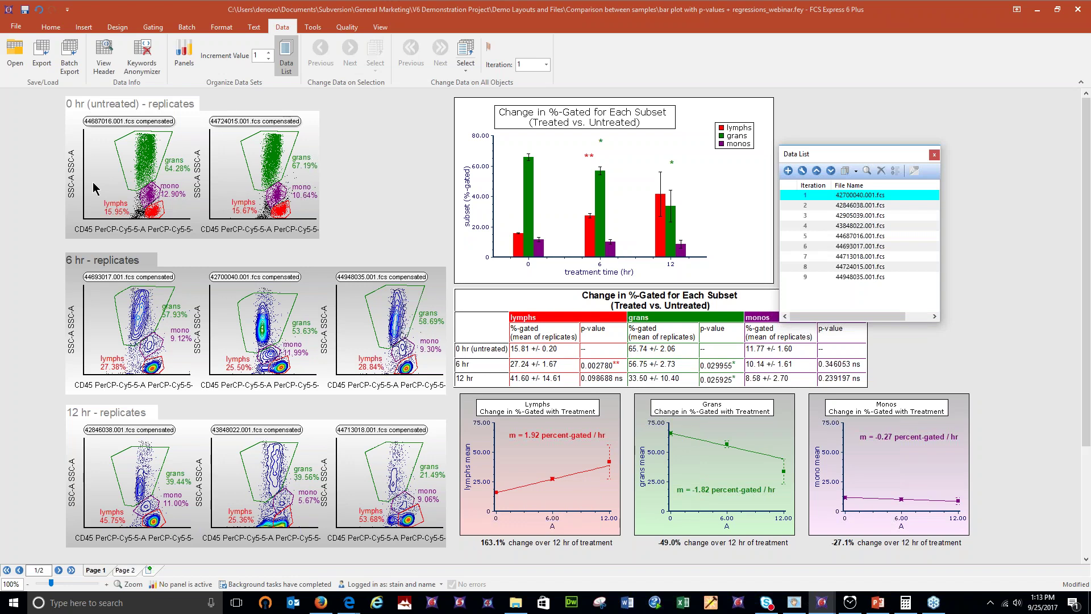
pyautogui.moveTo(851, 154); pyautogui.dragTo(873, 131)
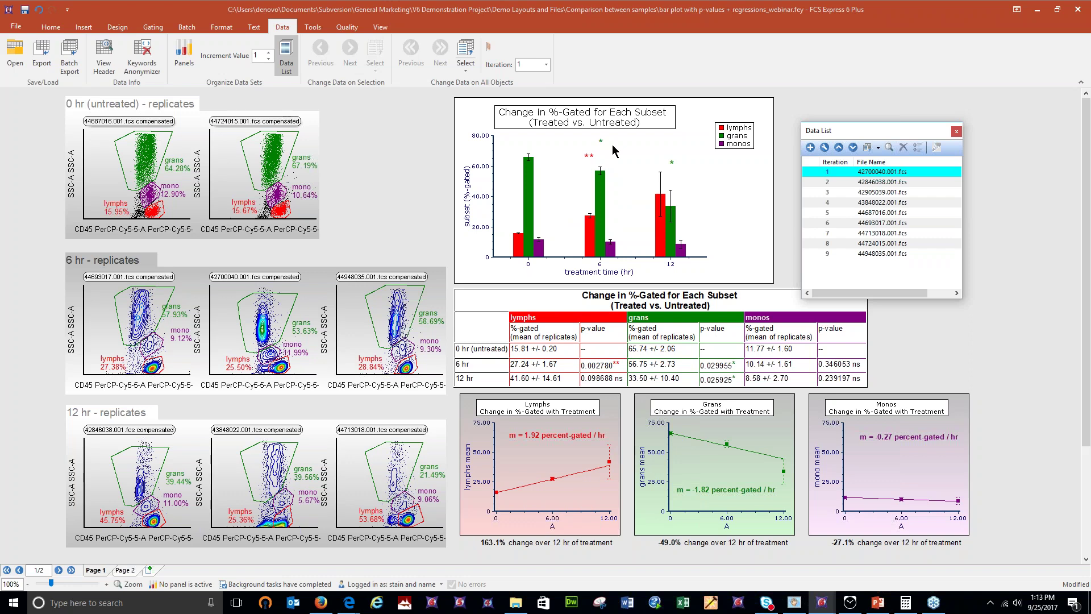
# Select each of the three 6 hr replicate plots in turn, and clear the selection
pyautogui.click(114, 312)
pyautogui.click(264, 313)
pyautogui.click(372, 307)
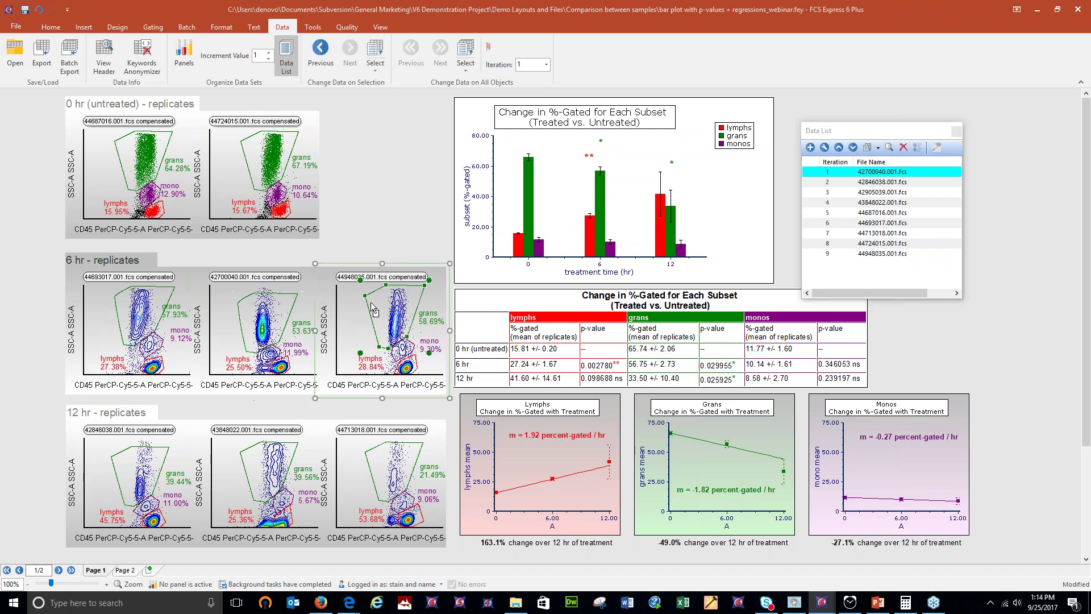
pyautogui.click(386, 216)
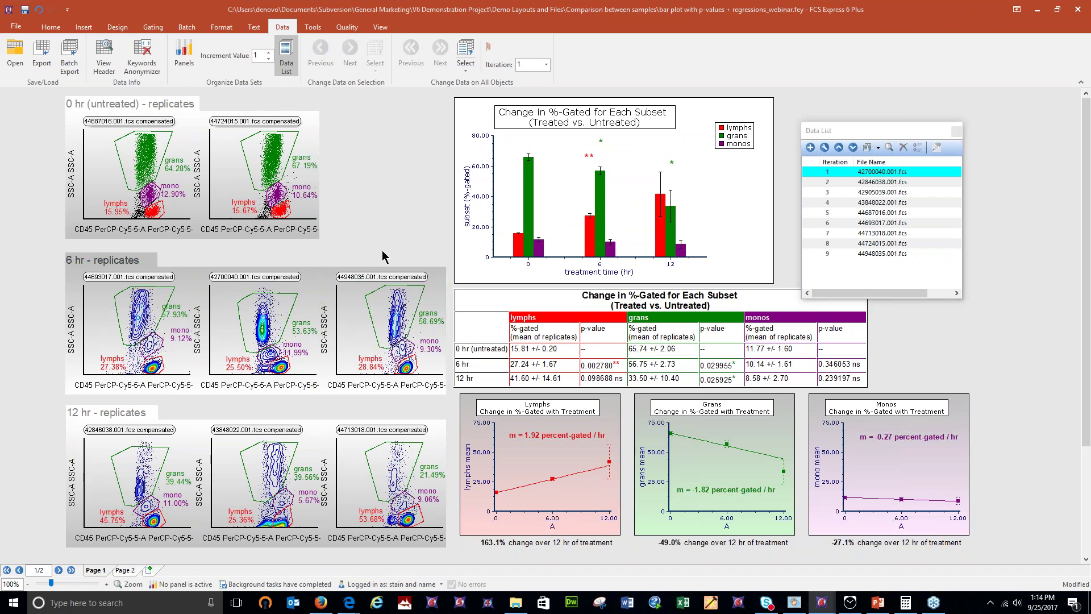
# Marquee the 0 hr, 6 hr and 12 hr replicate groups one after another
pyautogui.moveTo(39, 91); pyautogui.dragTo(375, 262)
pyautogui.moveTo(45, 244); pyautogui.dragTo(478, 419)
pyautogui.click(35, 384)
pyautogui.moveTo(34, 400); pyautogui.dragTo(423, 554)
pyautogui.scroll(1, 422, 554)
# Add all eight replicate plots of the three time points to one selection, and clear it
pyautogui.click(119, 446)
pyautogui.keyDown('shift'); pyautogui.click(227, 446); pyautogui.keyUp('shift')
pyautogui.keyDown('shift'); pyautogui.click(369, 423); pyautogui.keyUp('shift')
pyautogui.keyDown('shift'); pyautogui.click(370, 392); pyautogui.keyUp('shift')
pyautogui.keyDown('shift'); pyautogui.click(278, 339); pyautogui.keyUp('shift')
pyautogui.keyDown('shift'); pyautogui.click(142, 340); pyautogui.keyUp('shift')
pyautogui.keyDown('shift'); pyautogui.click(110, 205); pyautogui.keyUp('shift')
pyautogui.keyDown('shift'); pyautogui.click(227, 187); pyautogui.keyUp('shift')
pyautogui.click(352, 192)
# Copy the third 6 hr plot beside the 0 hr replicates using data file 44713018.001.fcs, and undo both changes
pyautogui.click(353, 311)
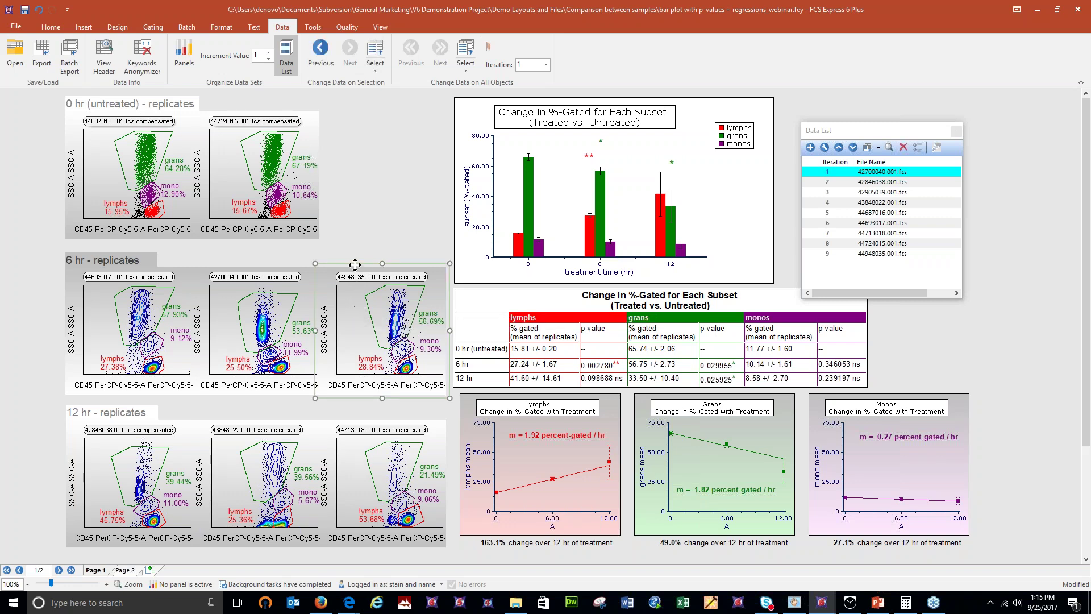
pyautogui.moveTo(354, 264); pyautogui.dragTo(360, 125)
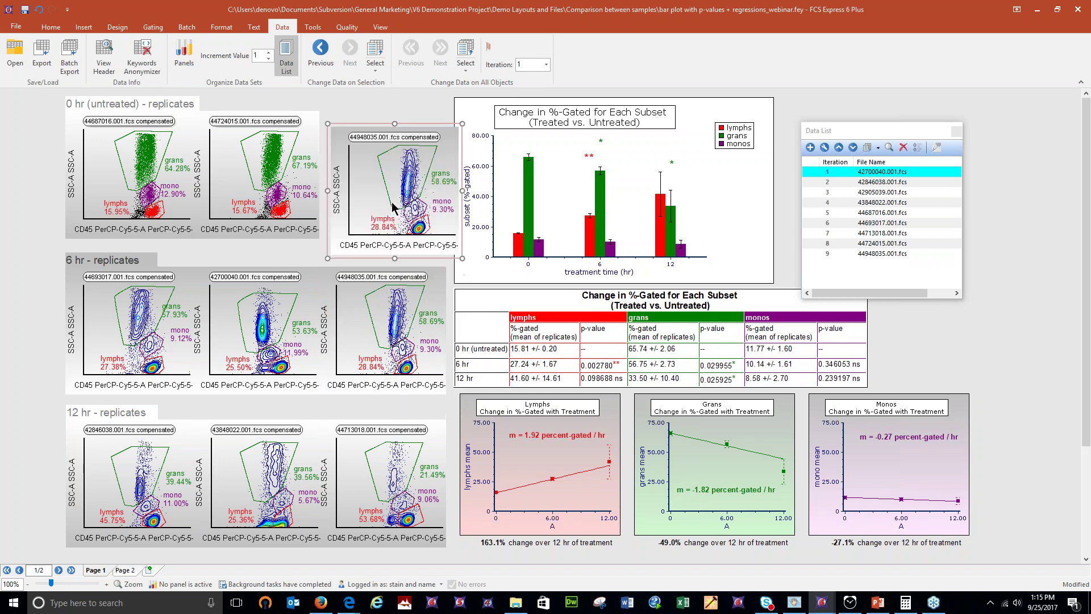
pyautogui.click(878, 214)
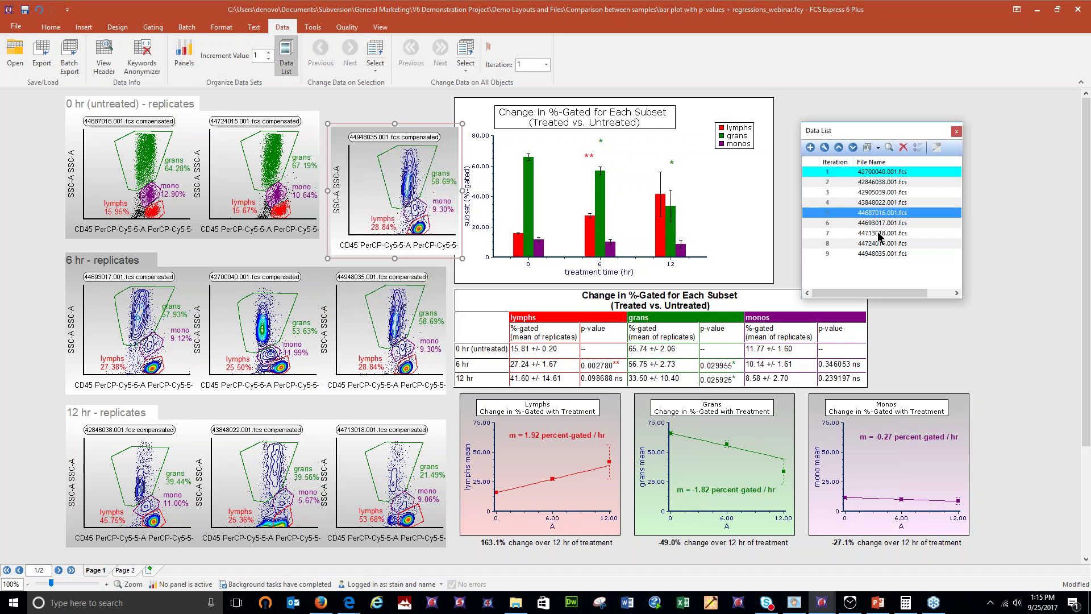
pyautogui.click(881, 233)
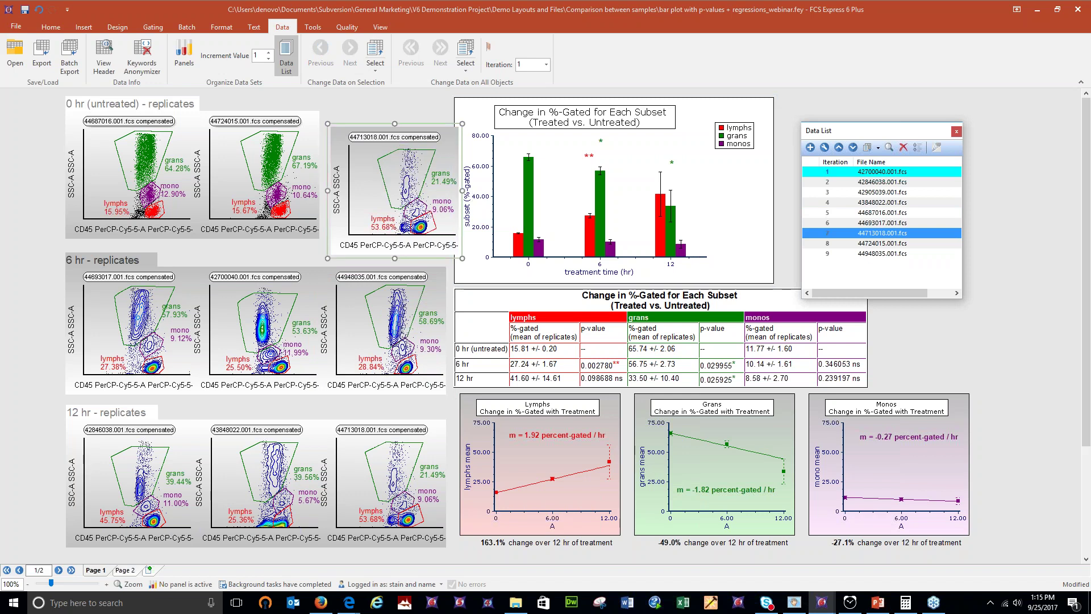
pyautogui.click(39, 10)
pyautogui.click(39, 10)
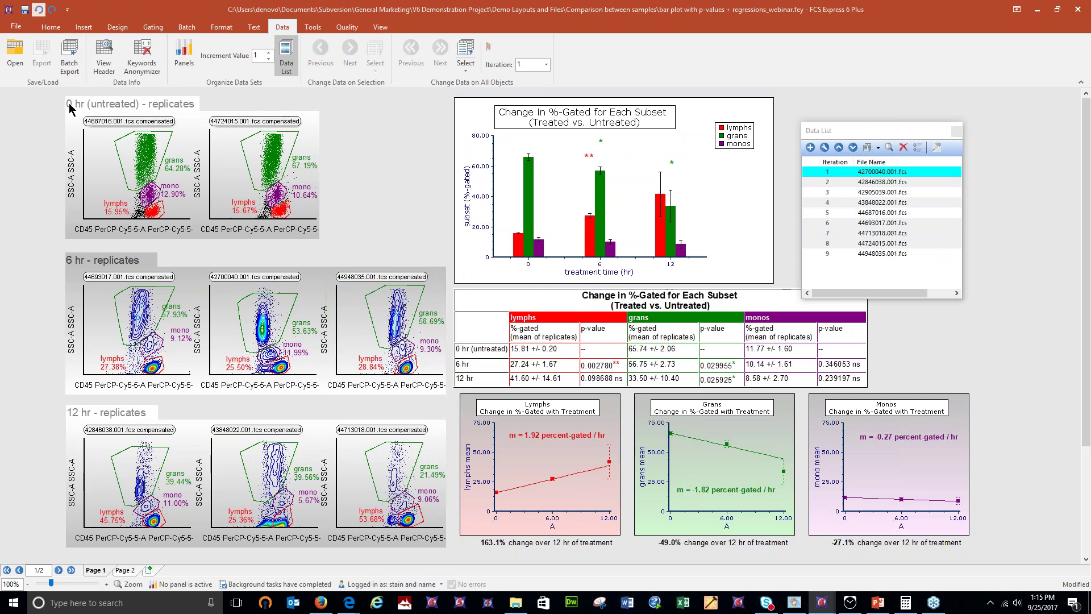
# Paste a copy of the 6 hr replicates heading and its three plots onto a new page, and delete that page
pyautogui.moveTo(35, 243); pyautogui.dragTo(479, 408)
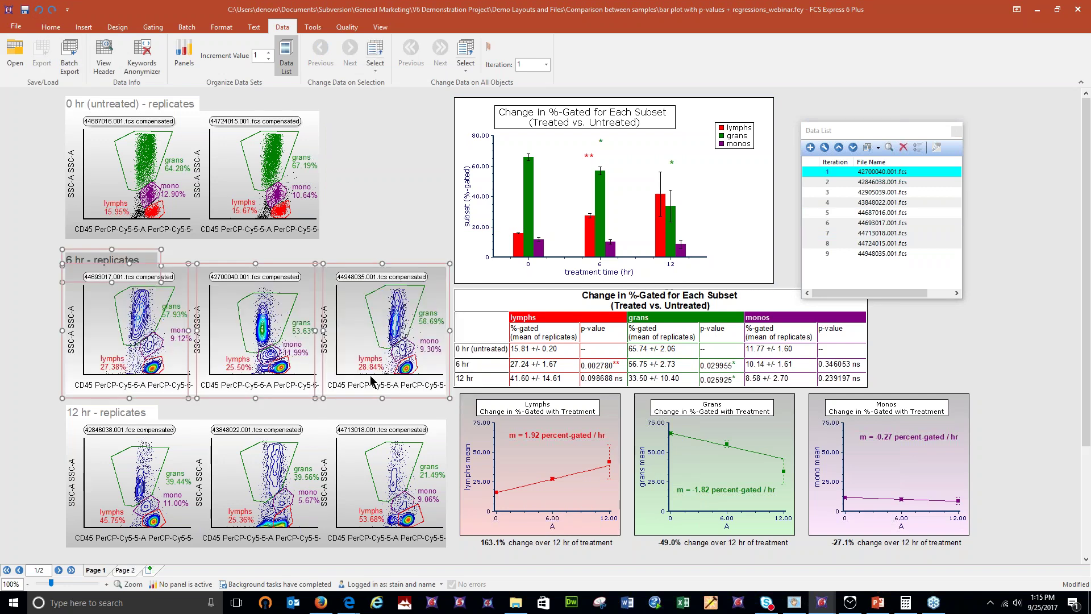
pyautogui.click(148, 569)
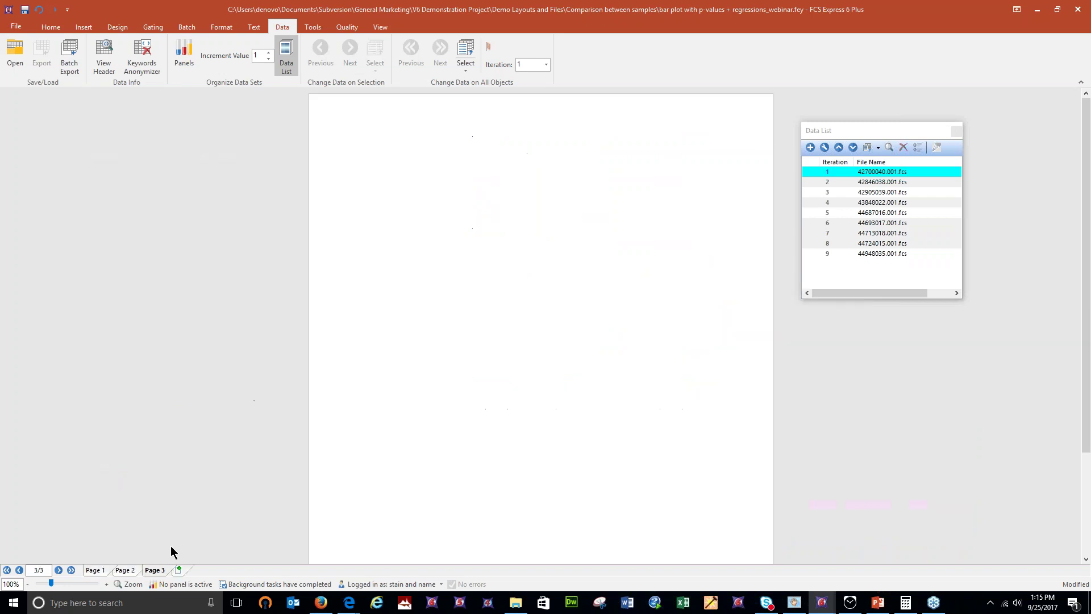
pyautogui.rightClick(333, 247)
pyautogui.click(362, 277)
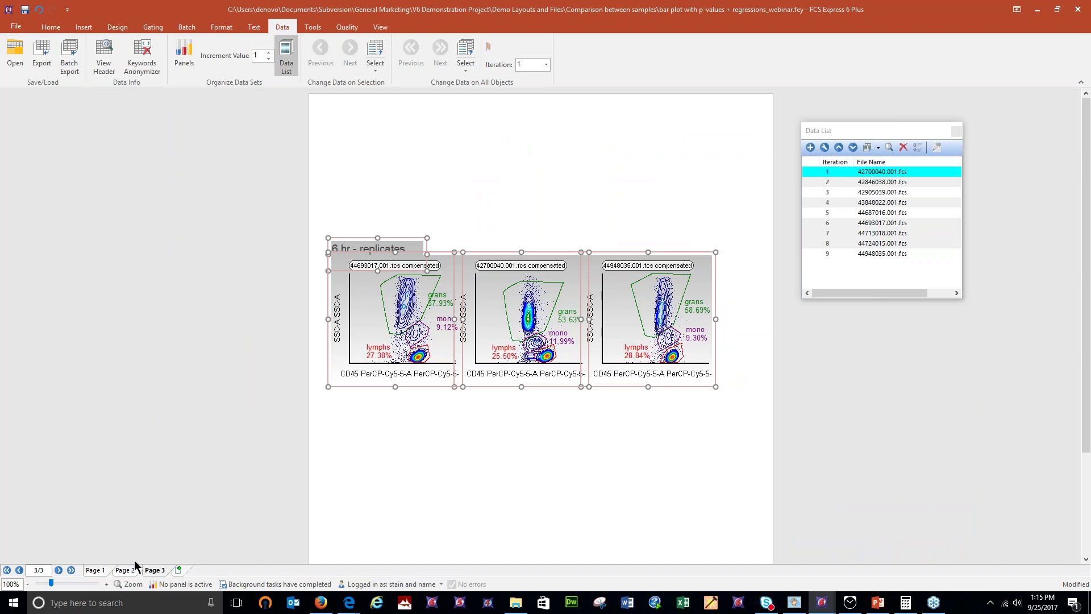
pyautogui.rightClick(153, 570)
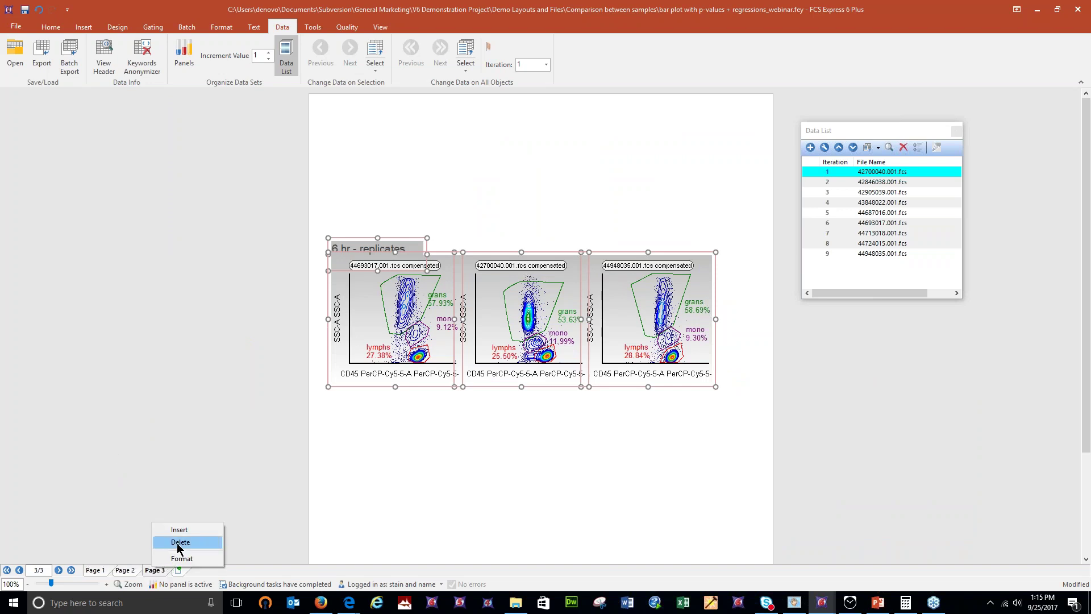
pyautogui.click(180, 543)
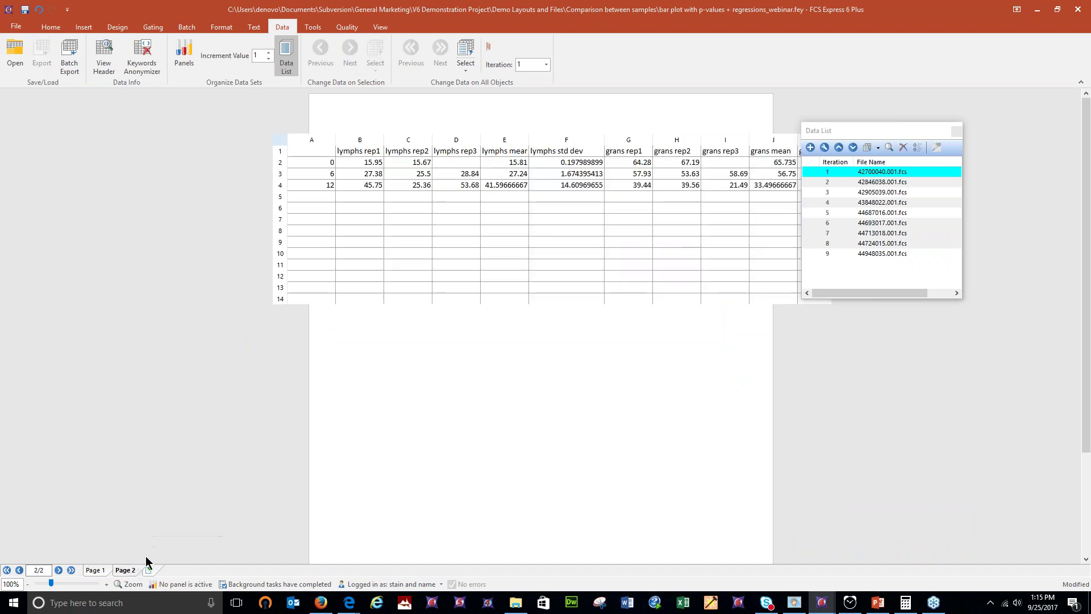
# Return to page 1, close the data list and open the Change in %-Gated results table for editing
pyautogui.click(96, 570)
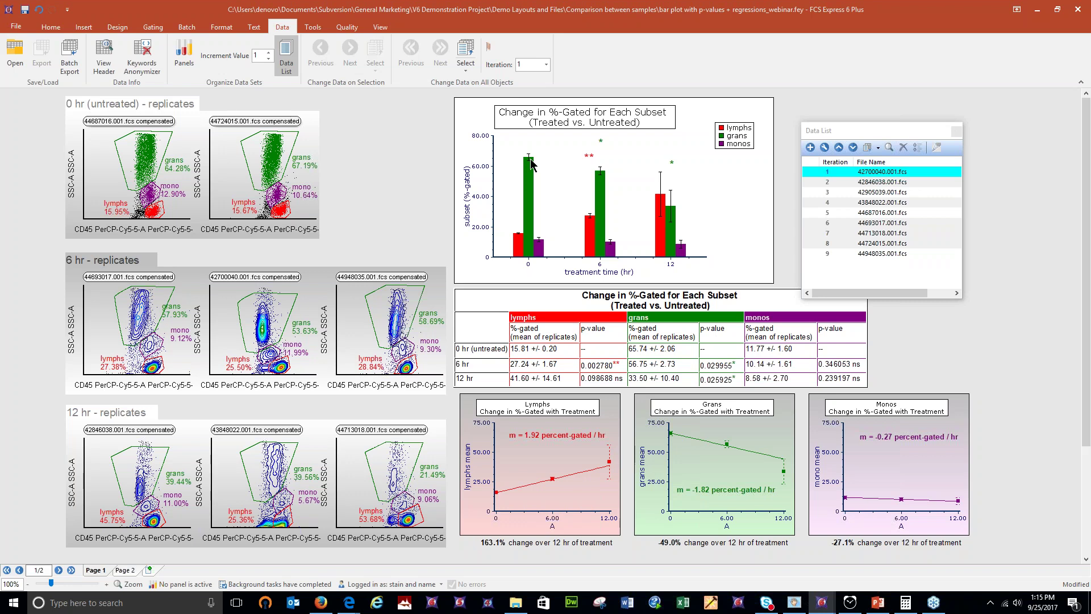
pyautogui.click(513, 174)
pyautogui.click(415, 184)
pyautogui.rightClick(489, 300)
pyautogui.moveTo(926, 132); pyautogui.dragTo(966, 106)
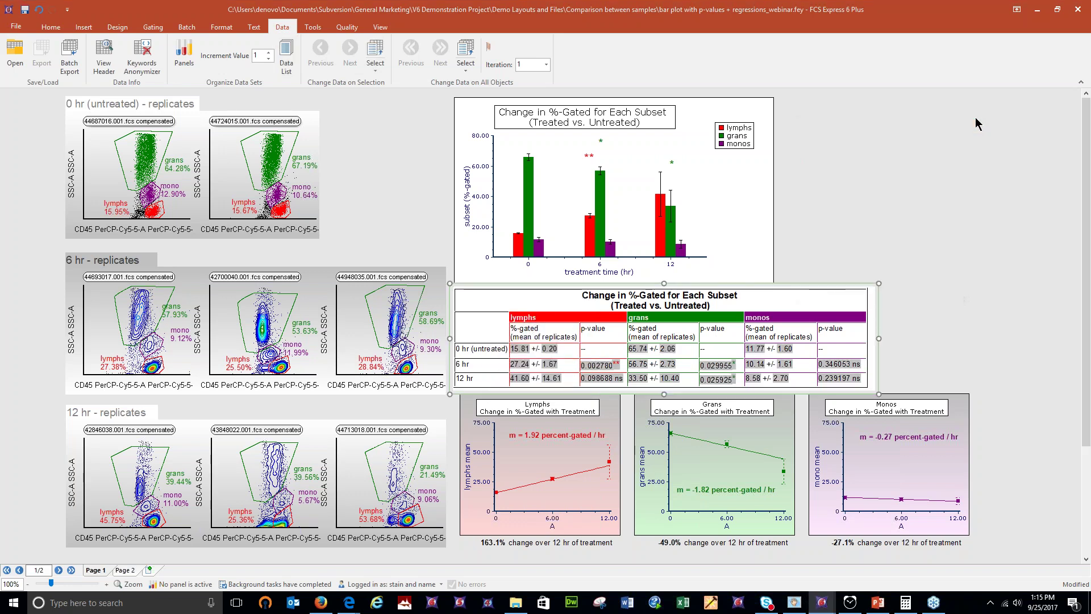
# Enlarge the page to 130% and highlight cells in the 6 hr and 12 hr rows of the results table, then leave the table
pyautogui.click(105, 584)
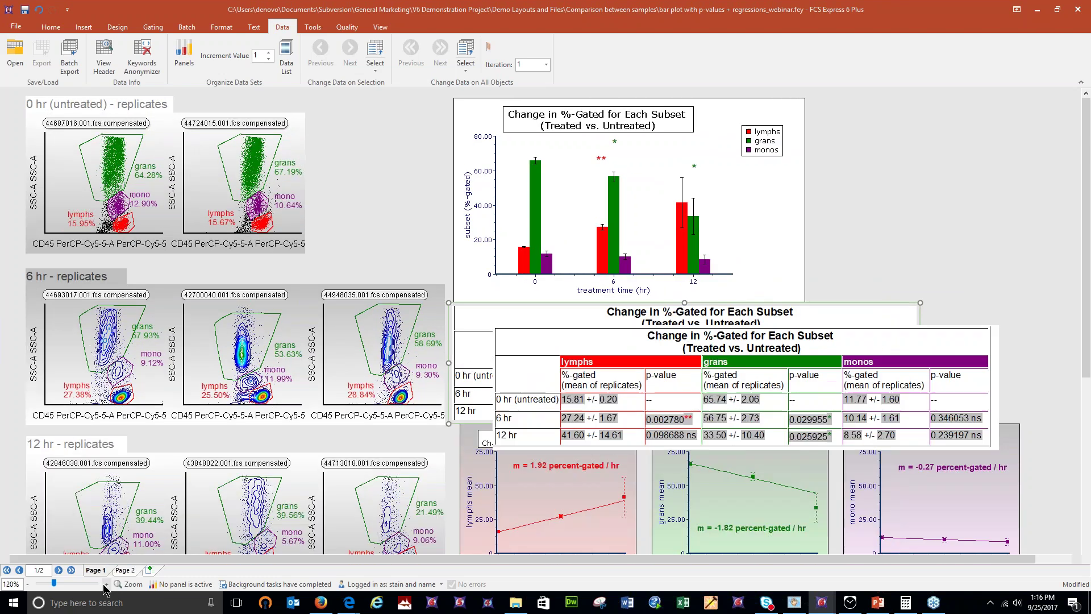
pyautogui.click(105, 584)
pyautogui.click(105, 584)
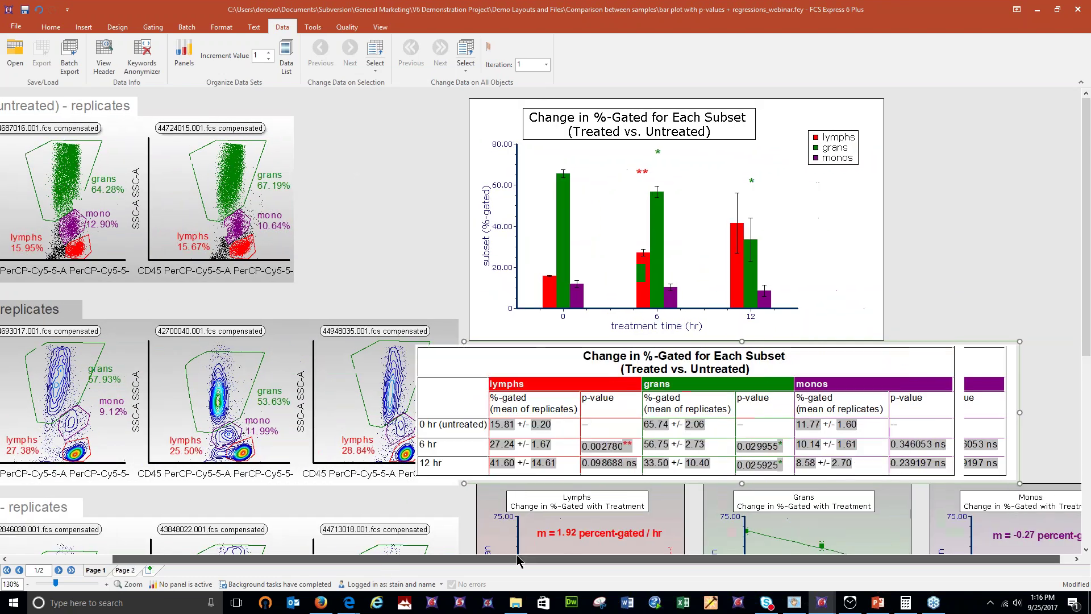
pyautogui.click(421, 437)
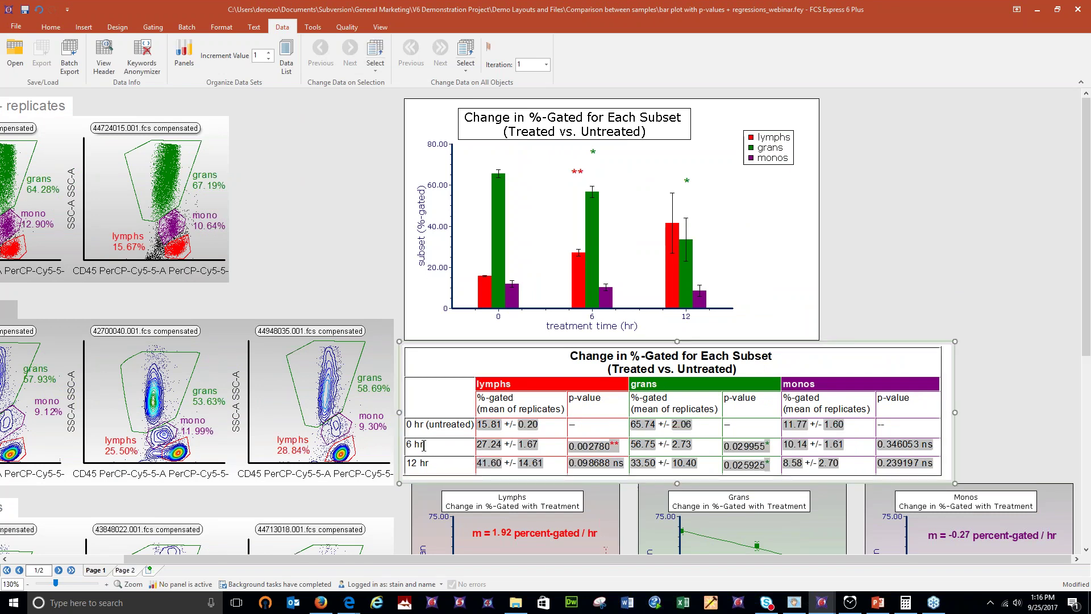
pyautogui.moveTo(407, 444); pyautogui.dragTo(697, 444)
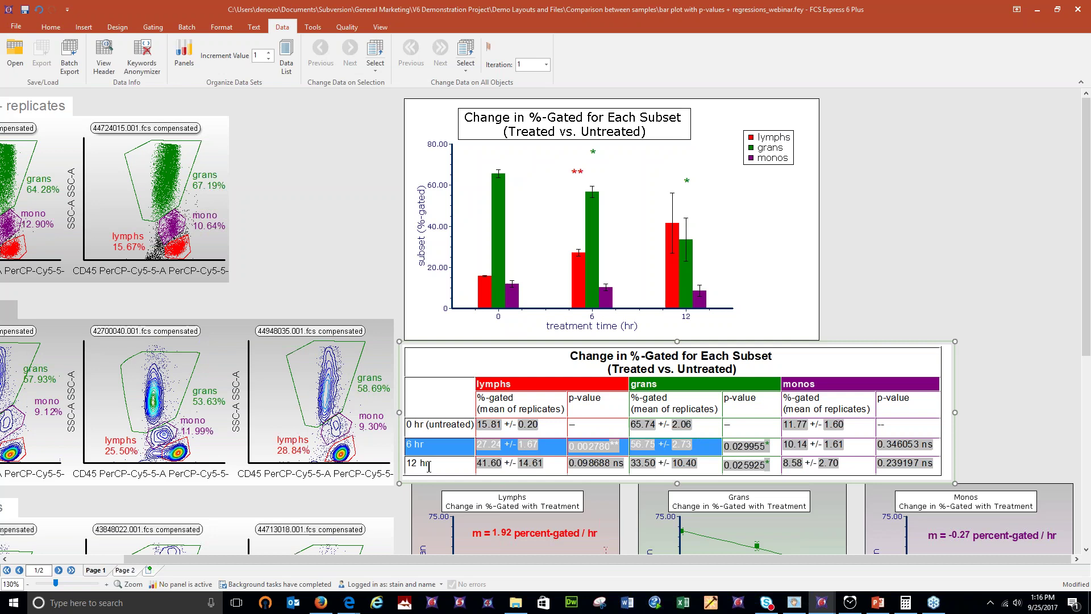
pyautogui.moveTo(409, 465); pyautogui.dragTo(562, 465)
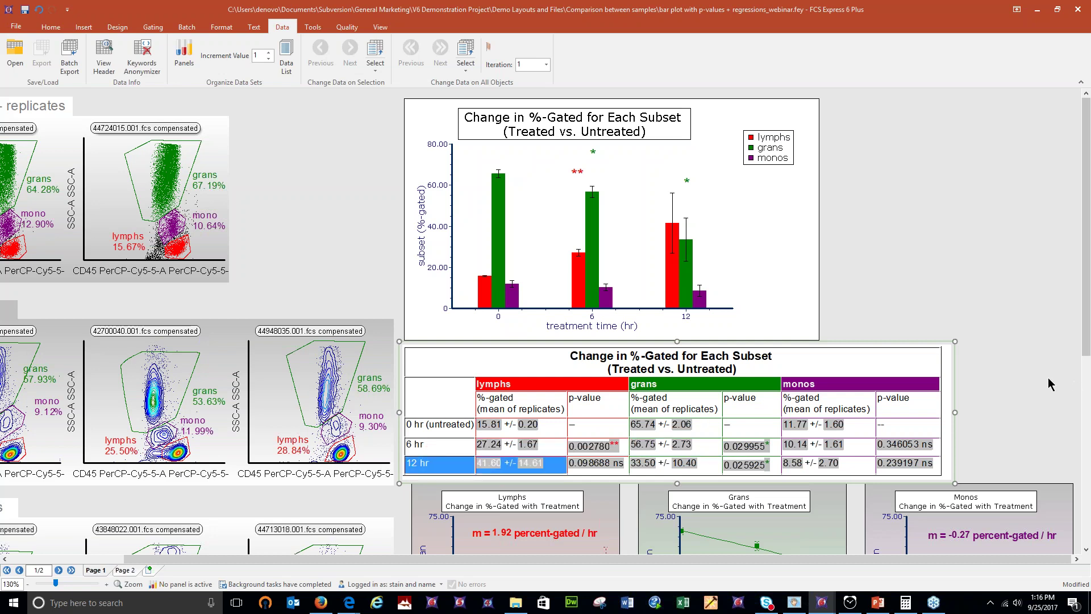
pyautogui.click(591, 386)
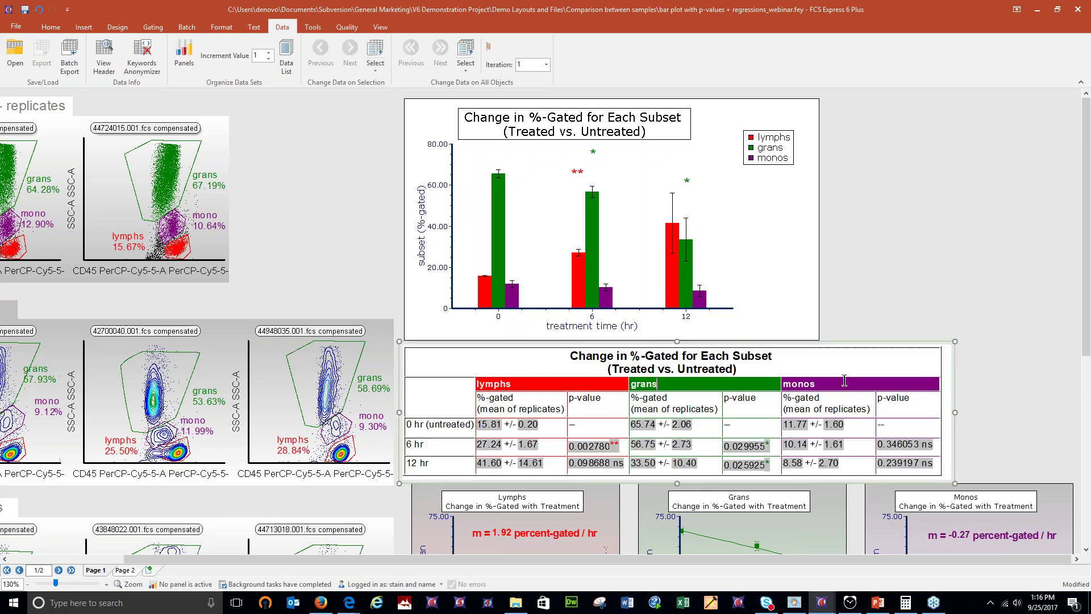
pyautogui.press('Escape')
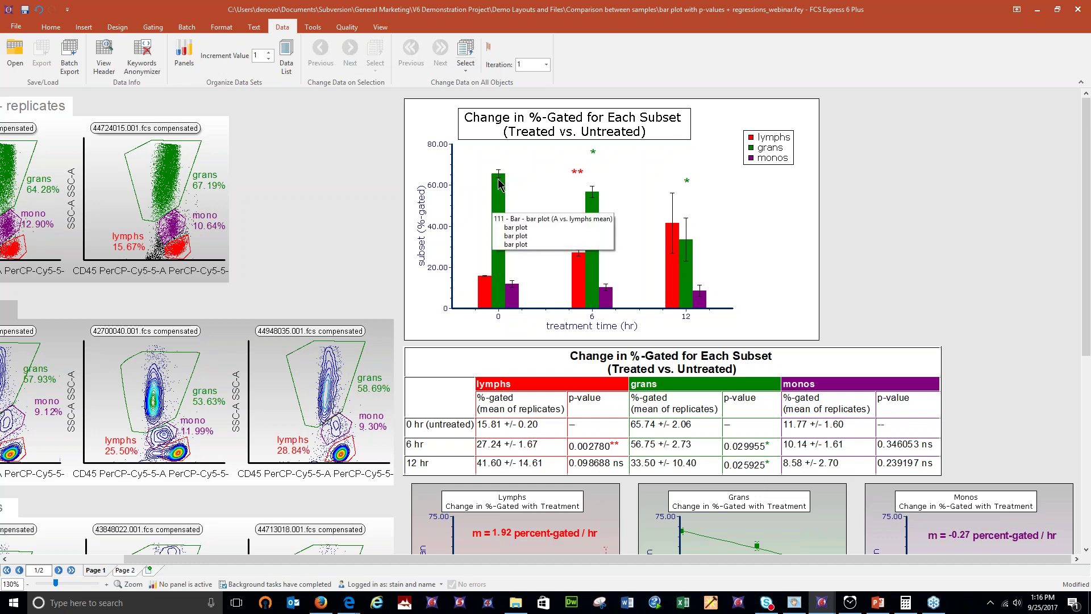
# Reopen the results table at the 6 hr lymphs p-value and restore the page zoom to 100%
pyautogui.doubleClick(595, 398)
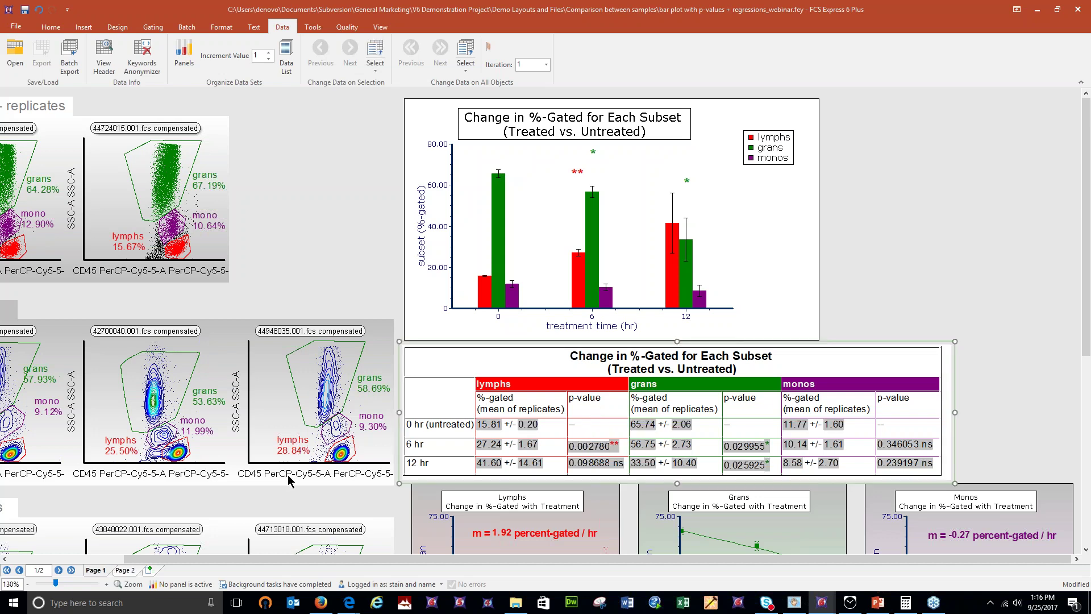
pyautogui.click(27, 585)
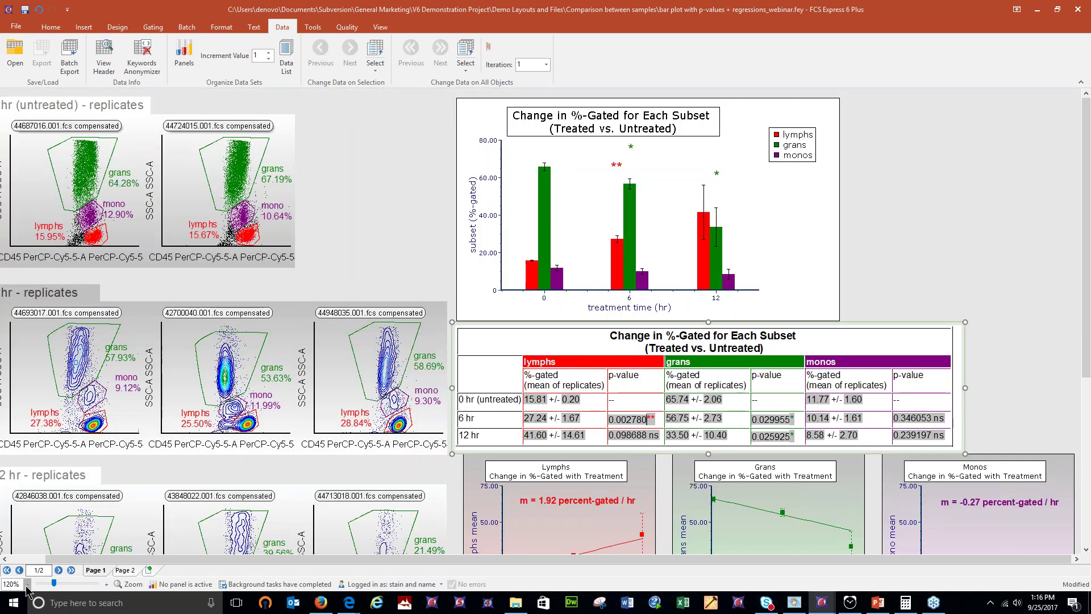
pyautogui.click(27, 584)
pyautogui.click(26, 585)
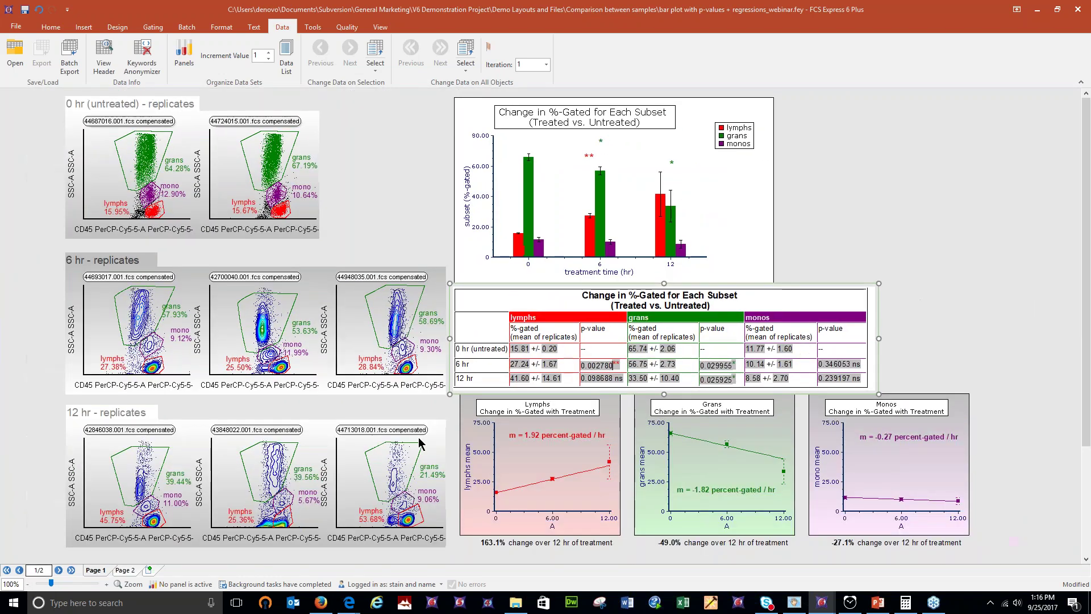
# Select the slope labels and regression plots for Lymphs, Grans and Monos one after another
pyautogui.click(557, 450)
pyautogui.click(727, 439)
pyautogui.click(875, 436)
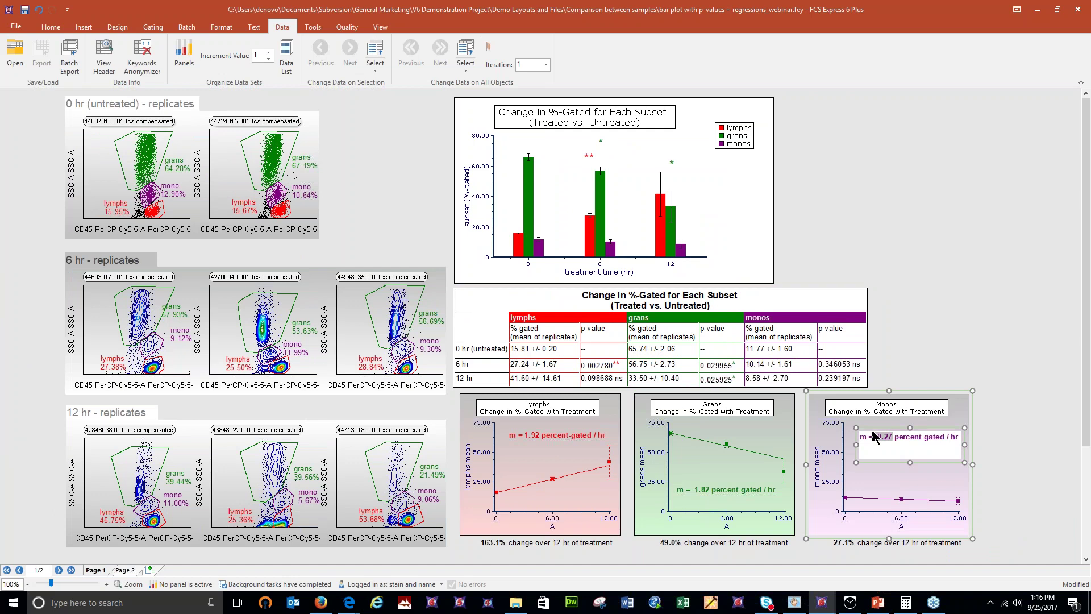
pyautogui.click(954, 379)
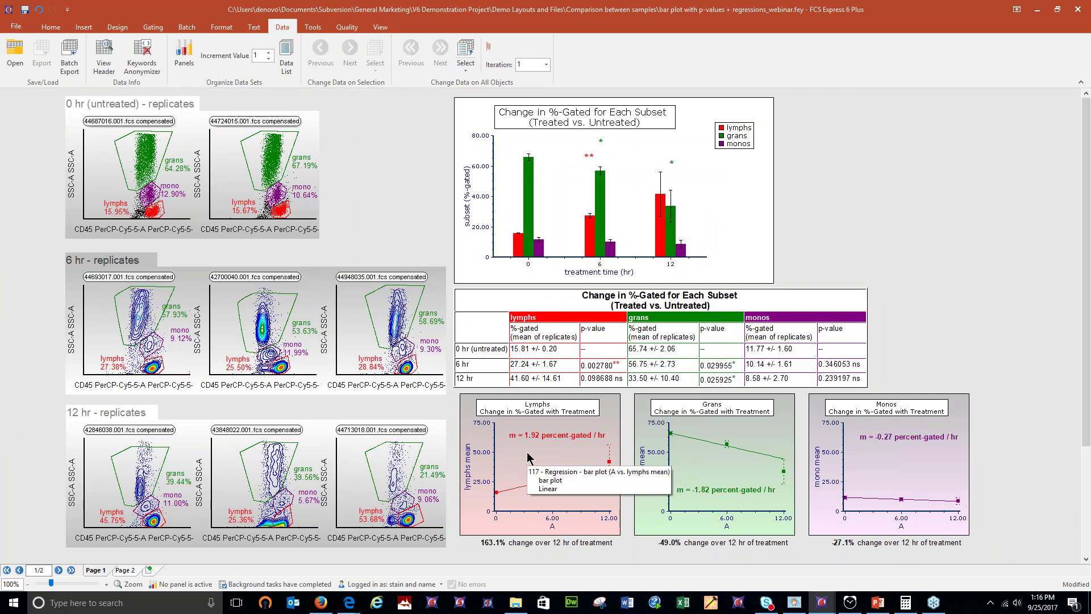
pyautogui.click(518, 470)
pyautogui.click(730, 423)
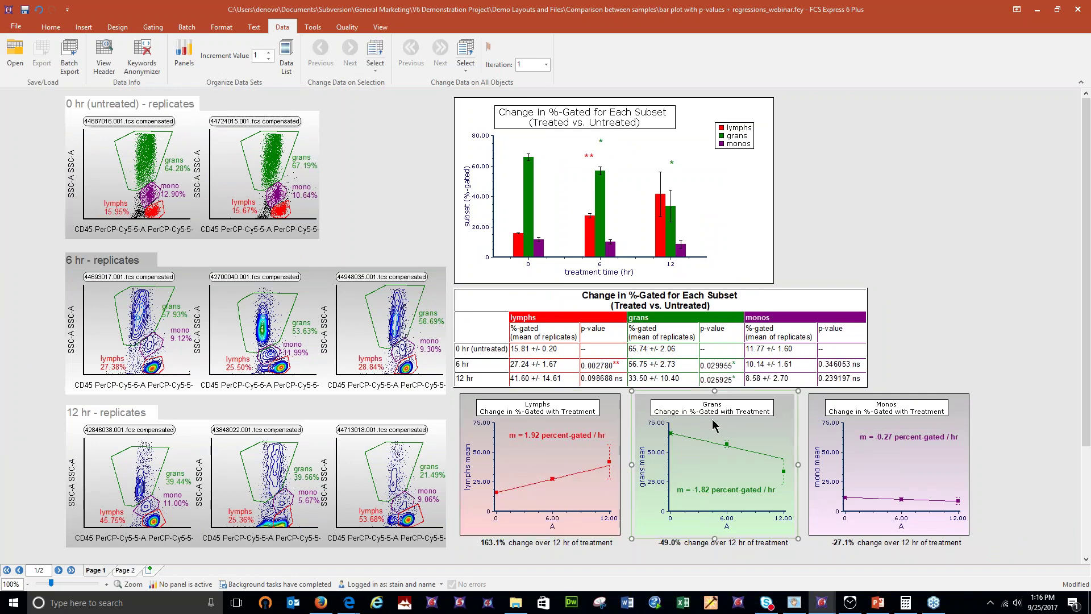
pyautogui.click(892, 427)
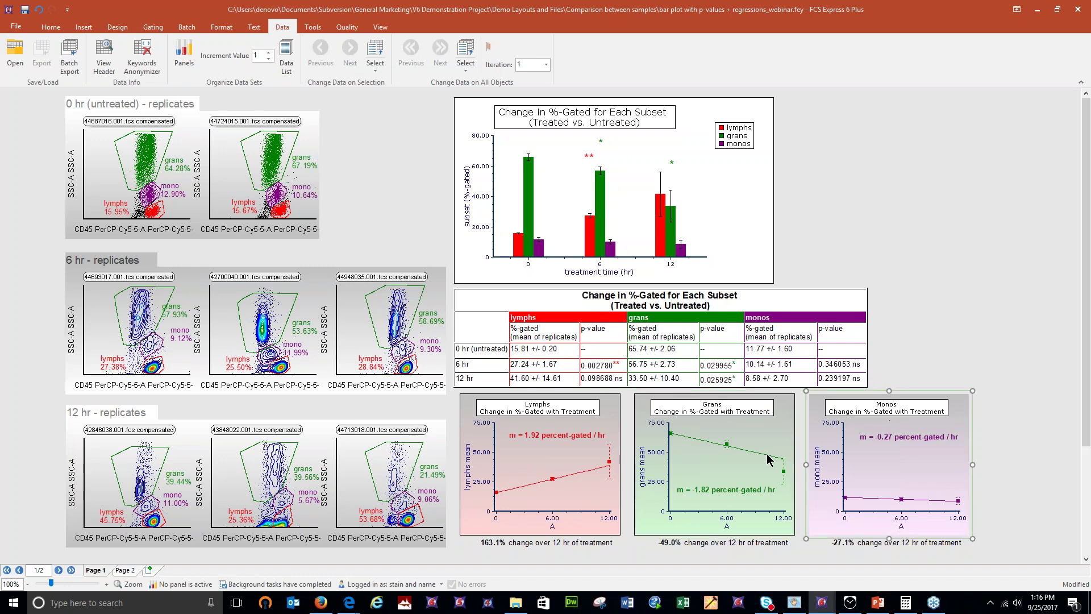
# Maximize the Lymphs regression plot to examine its fit line, and restore it to its original size
pyautogui.rightClick(579, 457)
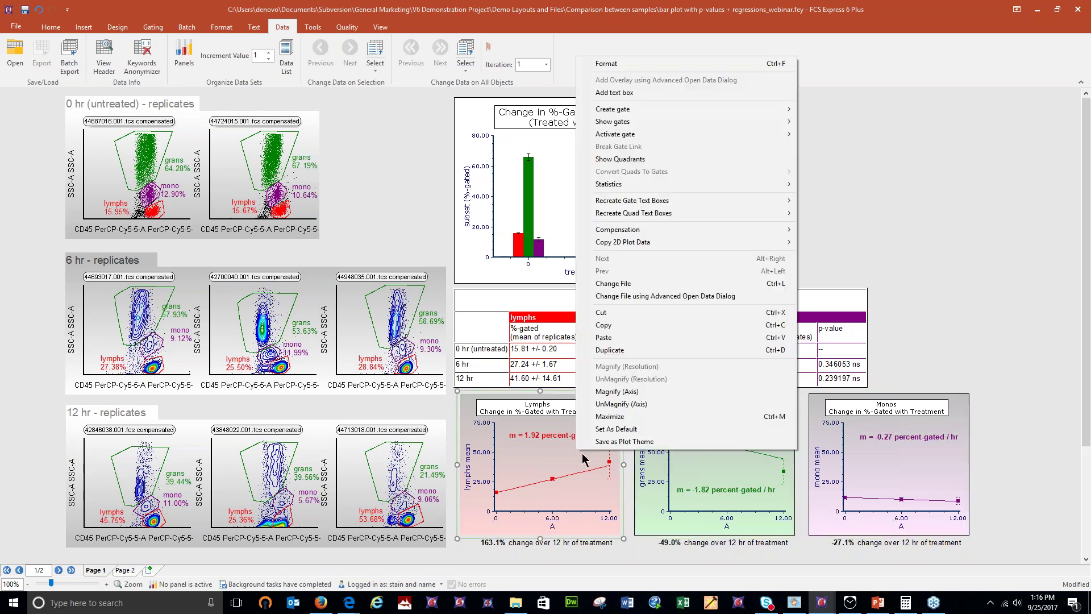
pyautogui.click(623, 421)
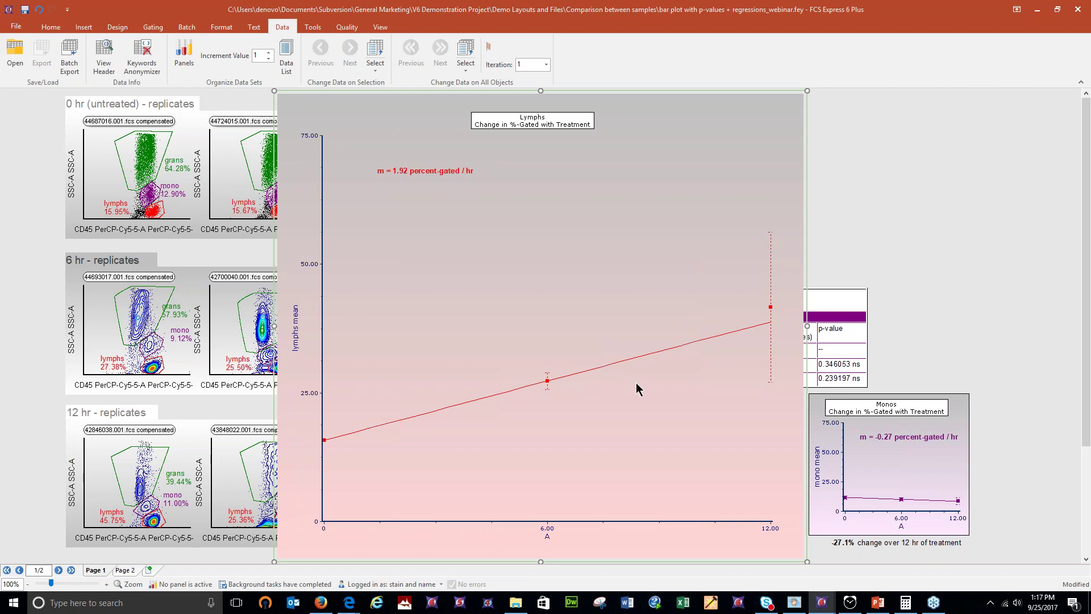
pyautogui.rightClick(643, 312)
pyautogui.click(681, 557)
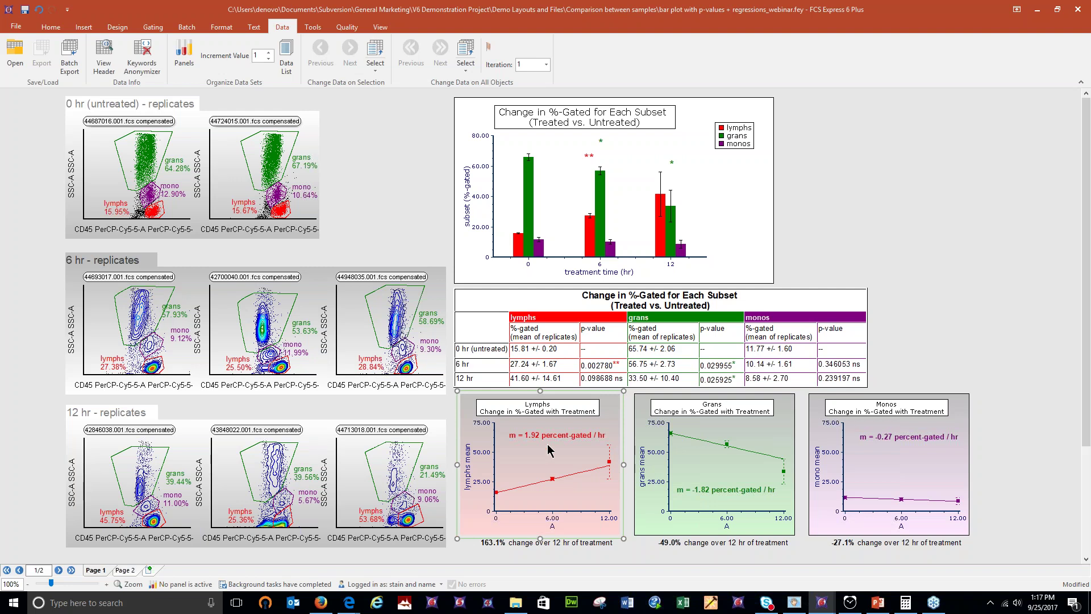
pyautogui.click(415, 165)
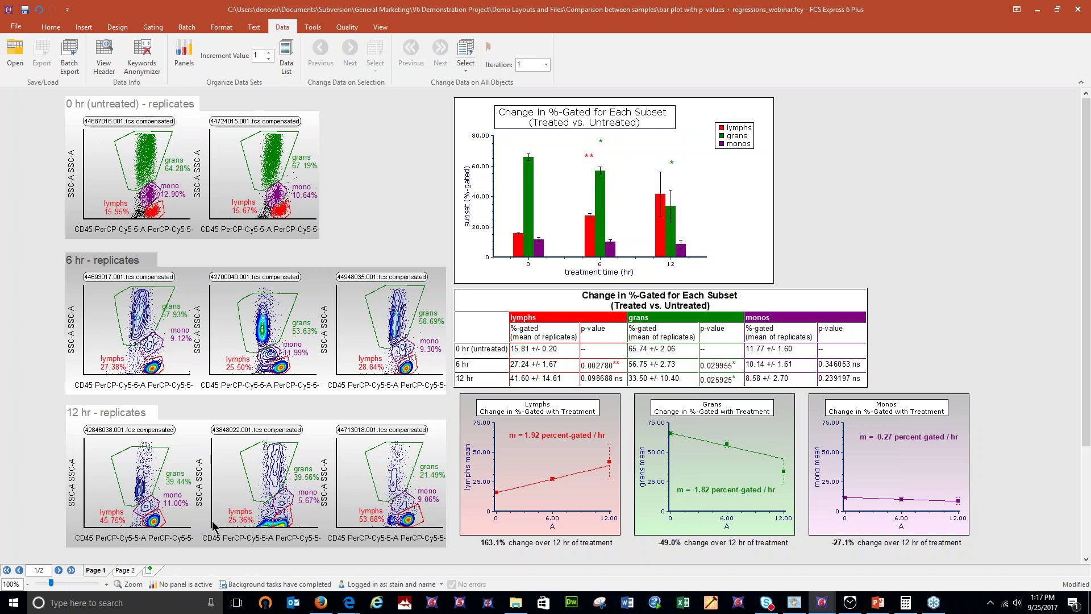
# Shift the grans gate slightly on the first 0 hr replicate plot at 110% zoom and clear the selection
pyautogui.click(106, 584)
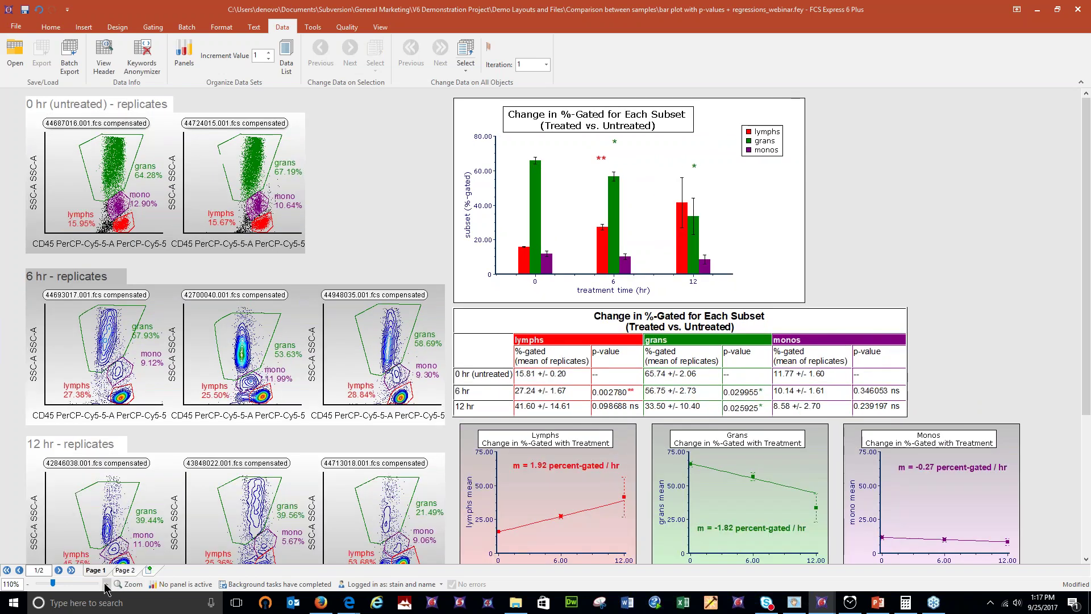
pyautogui.click(129, 170)
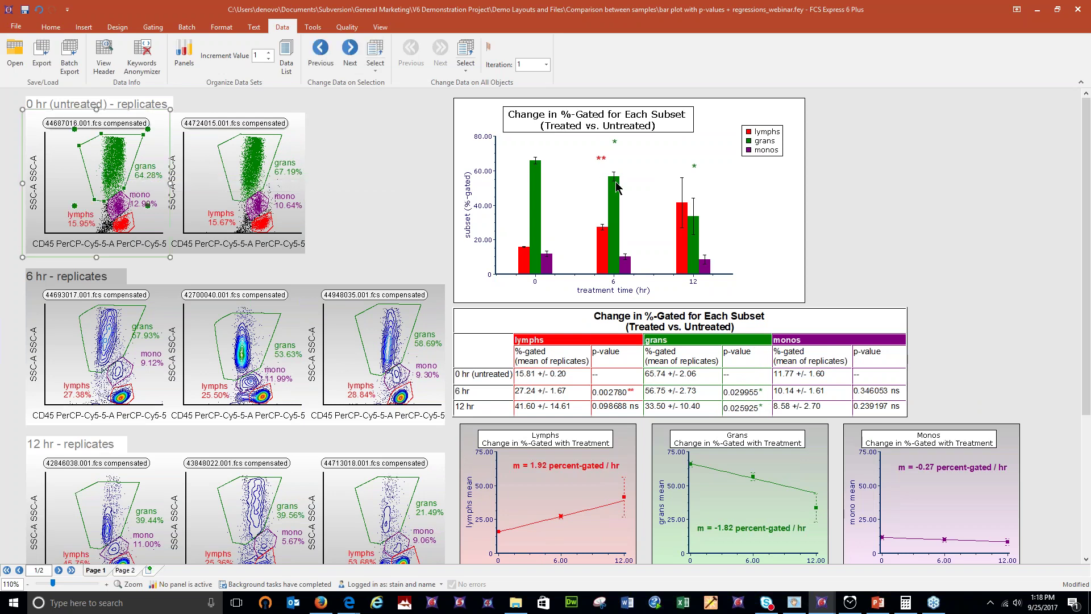
pyautogui.click(616, 196)
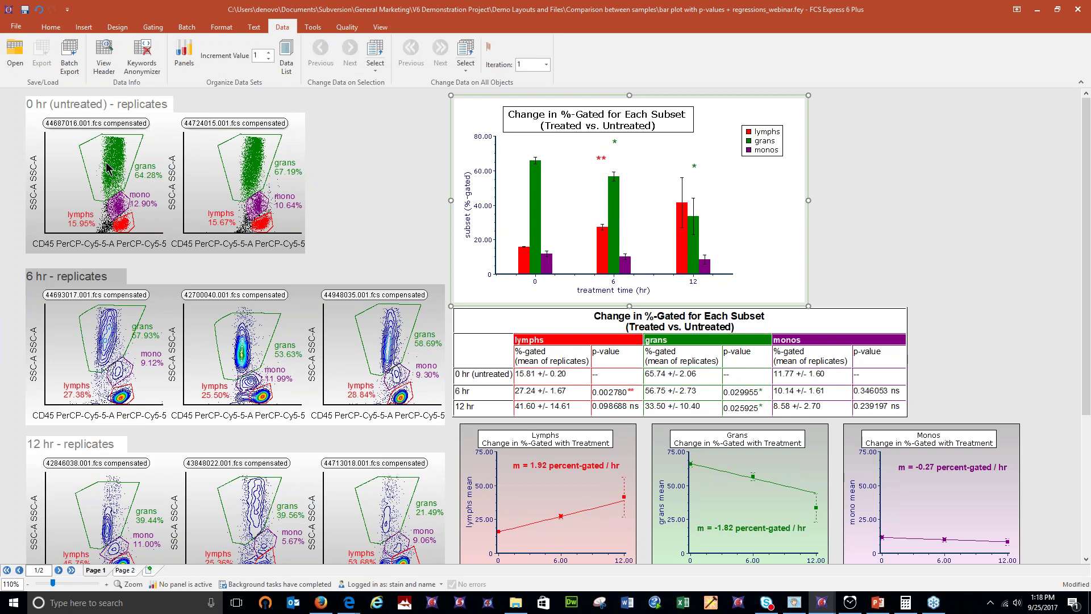
pyautogui.moveTo(108, 166)
pyautogui.mouseDown()
pyautogui.moveTo(90, 173)
pyautogui.moveTo(109, 166)
pyautogui.mouseUp()
pyautogui.click(394, 215)
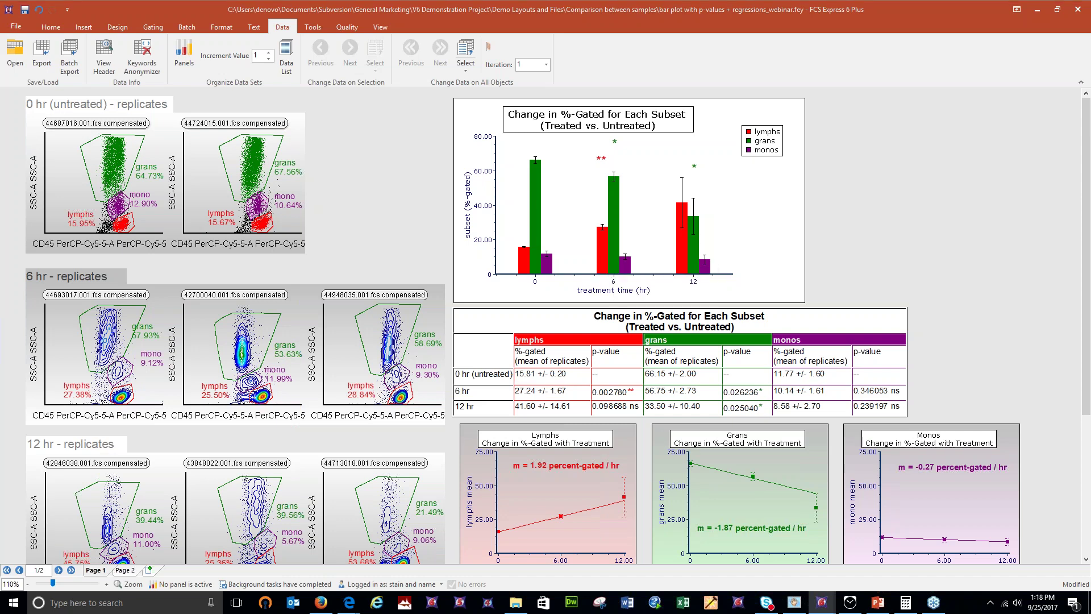
# Reposition the lymphs gate several times on the second 6 hr replicate plot, checking its effect on the 6 hr lymphs significance
pyautogui.moveTo(558, 226)
pyautogui.mouseDown()
pyautogui.moveTo(596, 229)
pyautogui.moveTo(581, 243)
pyautogui.mouseUp()
pyautogui.moveTo(565, 208)
pyautogui.mouseDown()
pyautogui.moveTo(595, 161)
pyautogui.moveTo(589, 177)
pyautogui.mouseUp()
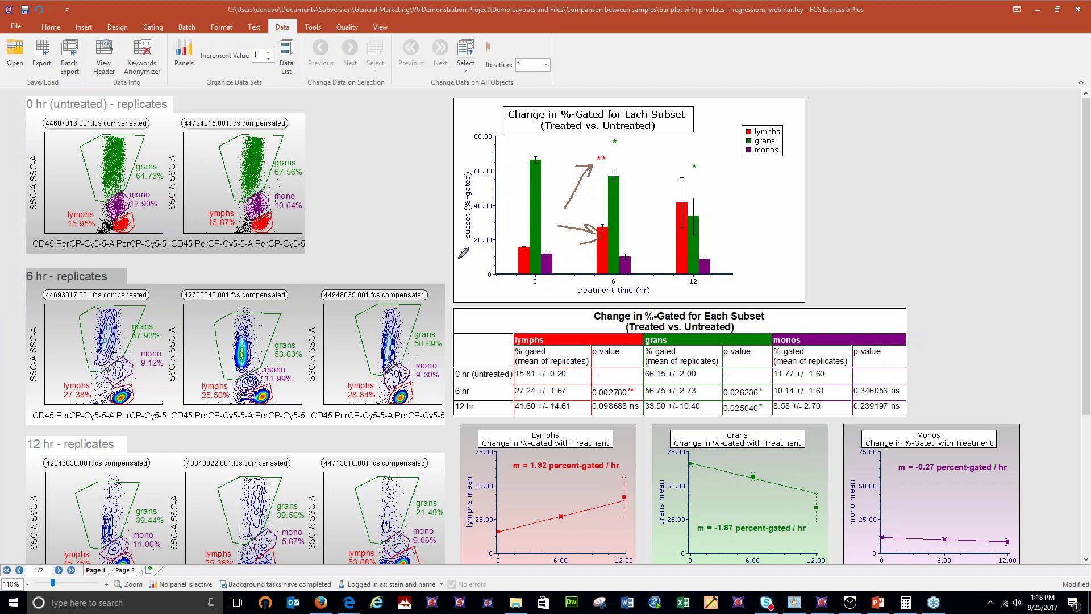
pyautogui.moveTo(261, 399); pyautogui.dragTo(260, 404)
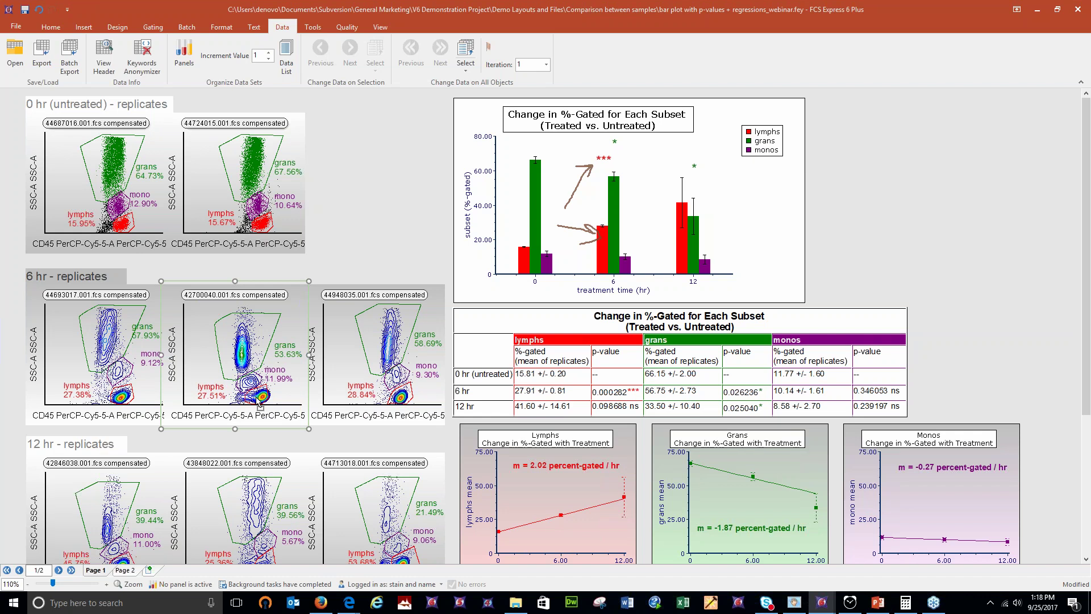
pyautogui.moveTo(256, 397); pyautogui.dragTo(255, 397)
pyautogui.moveTo(260, 404)
pyautogui.mouseDown()
pyautogui.moveTo(242, 400)
pyautogui.moveTo(256, 398)
pyautogui.mouseUp()
pyautogui.moveTo(1081, 312); pyautogui.dragTo(1081, 368)
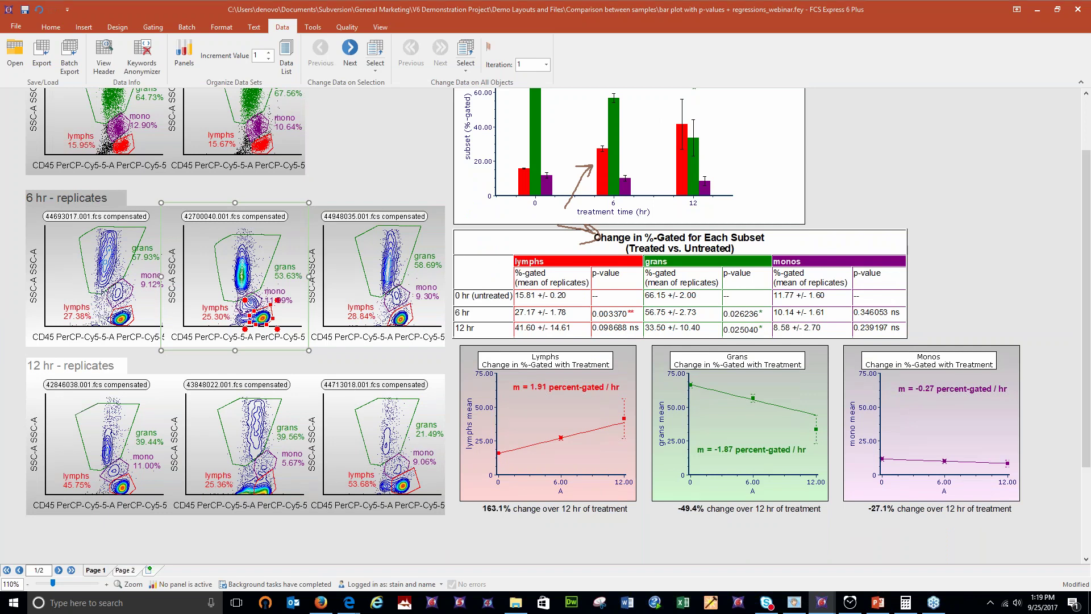
pyautogui.press('Escape')
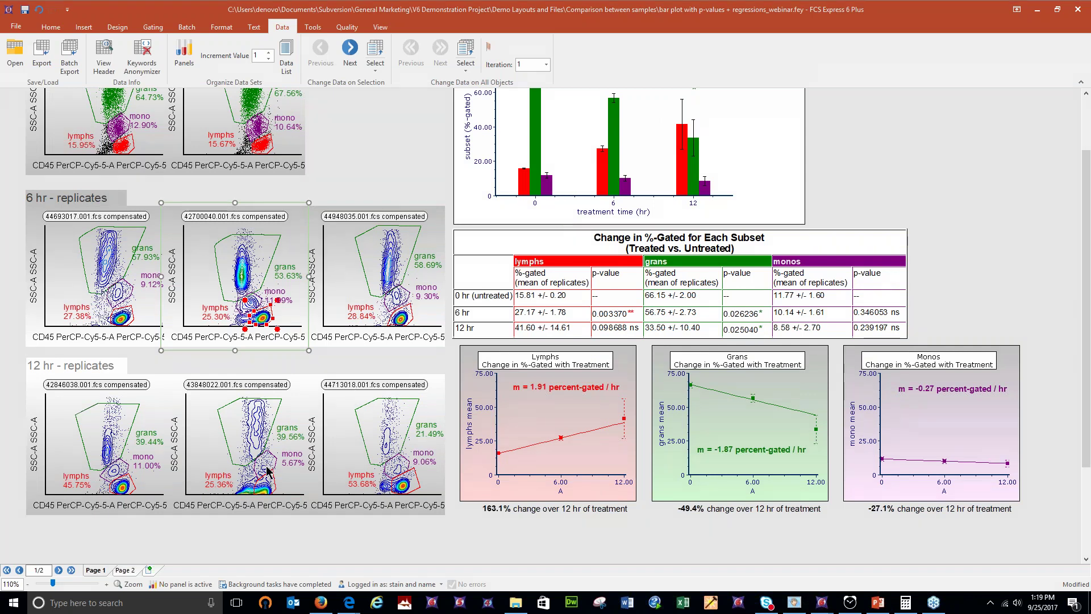
# Reposition the lymphs gate on the second 12 hr replicate plot and the grans gates on the third and first ones
pyautogui.moveTo(264, 485); pyautogui.dragTo(271, 487)
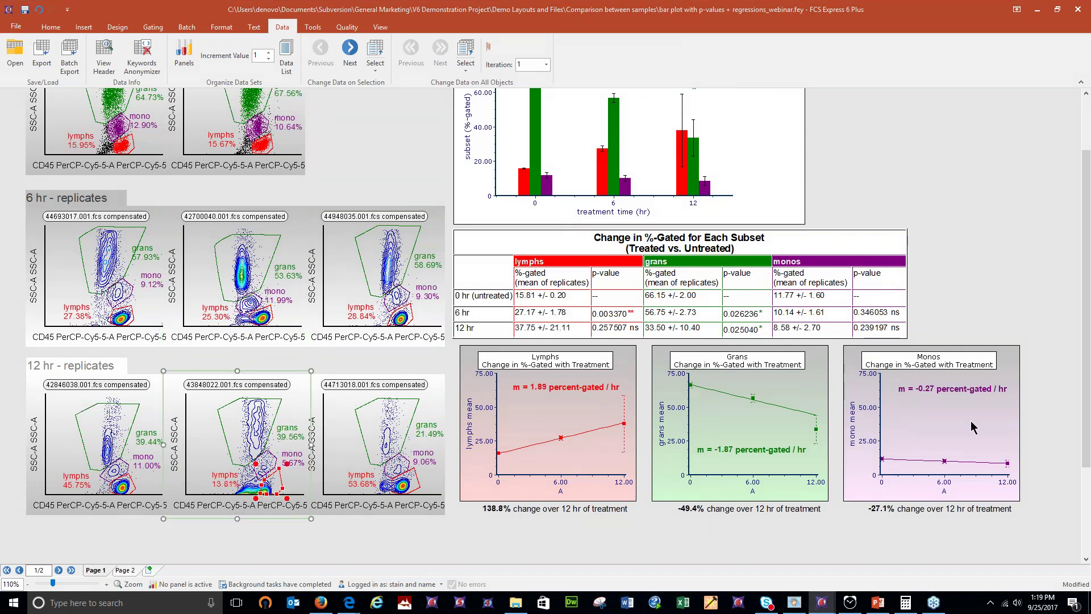
pyautogui.scroll(1, 267, 494)
pyautogui.moveTo(269, 536); pyautogui.dragTo(266, 537)
pyautogui.moveTo(397, 491)
pyautogui.mouseDown()
pyautogui.moveTo(384, 489)
pyautogui.moveTo(406, 473)
pyautogui.moveTo(401, 484)
pyautogui.mouseUp()
pyautogui.moveTo(103, 497)
pyautogui.mouseDown()
pyautogui.moveTo(121, 490)
pyautogui.moveTo(106, 496)
pyautogui.mouseUp()
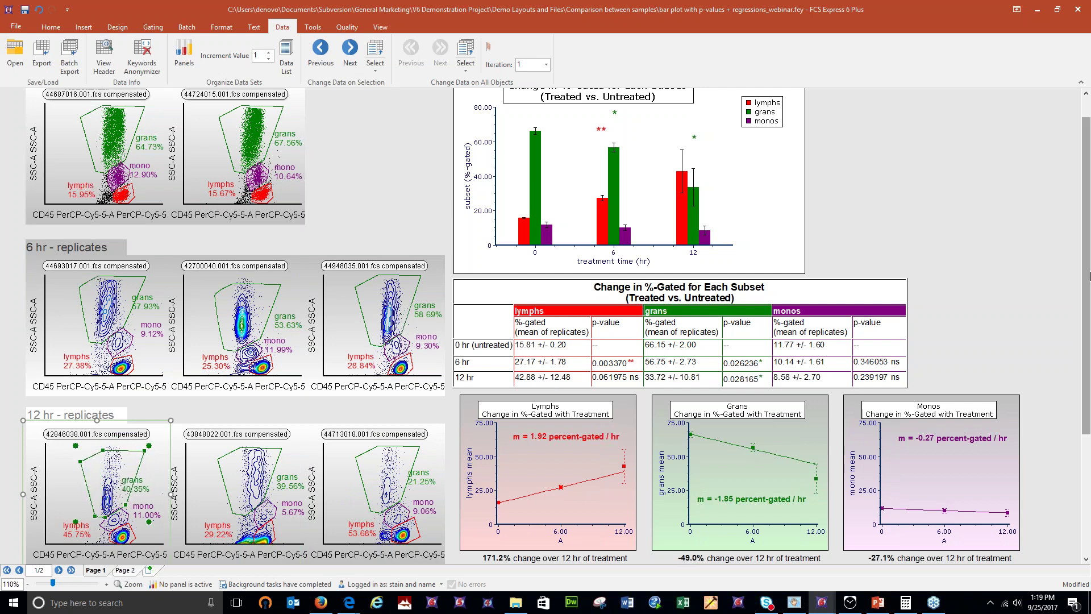
# Move the grans gate on the first 0 hr replicate plot again and clear the selection
pyautogui.scroll(1, 1086, 267)
pyautogui.moveTo(116, 177)
pyautogui.mouseDown()
pyautogui.moveTo(99, 176)
pyautogui.moveTo(136, 169)
pyautogui.moveTo(106, 174)
pyautogui.moveTo(122, 174)
pyautogui.mouseUp()
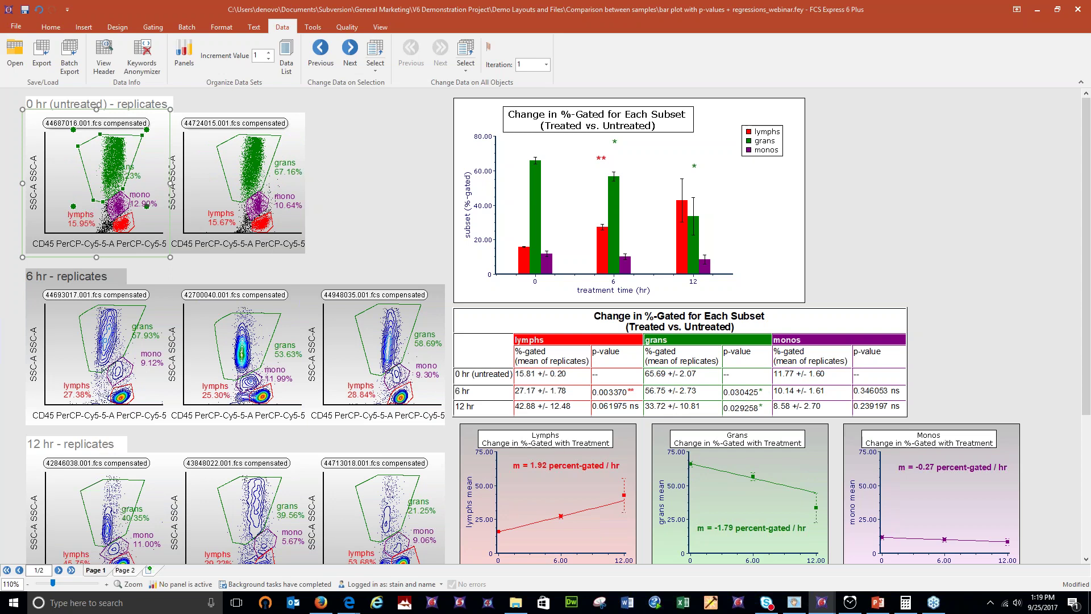
pyautogui.click(376, 203)
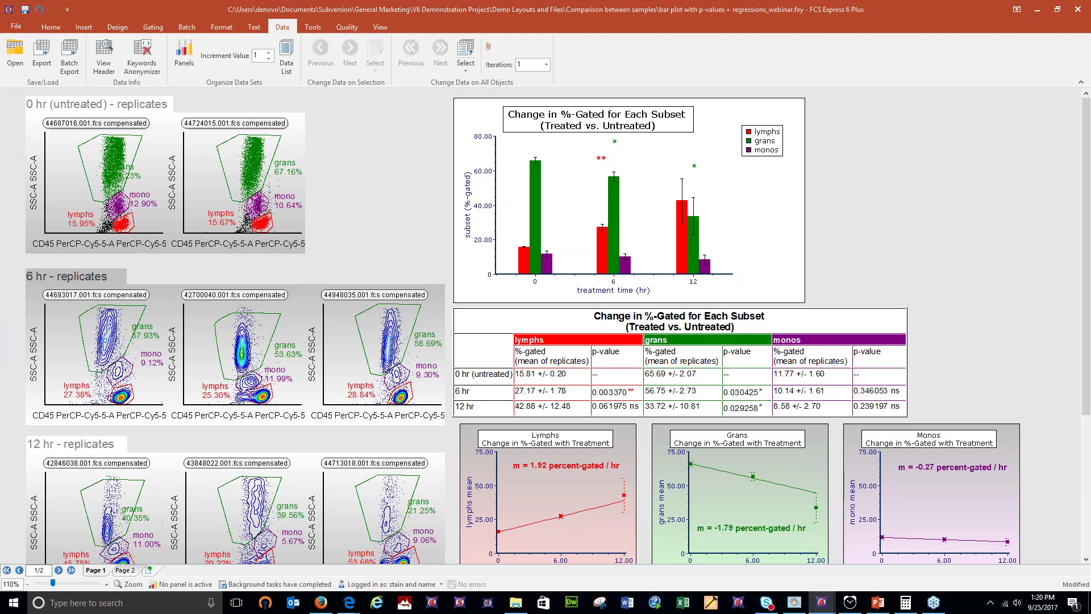
# Compare the page 2 spreadsheet with the page 1 results, and open the spreadsheet for editing at cell C8
pyautogui.click(125, 569)
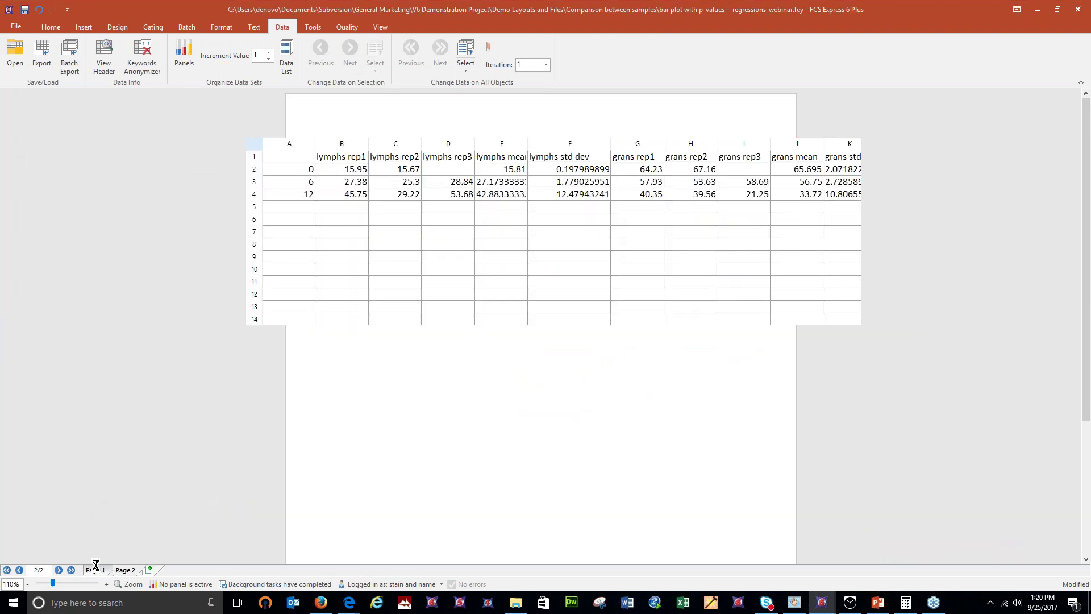
pyautogui.click(95, 570)
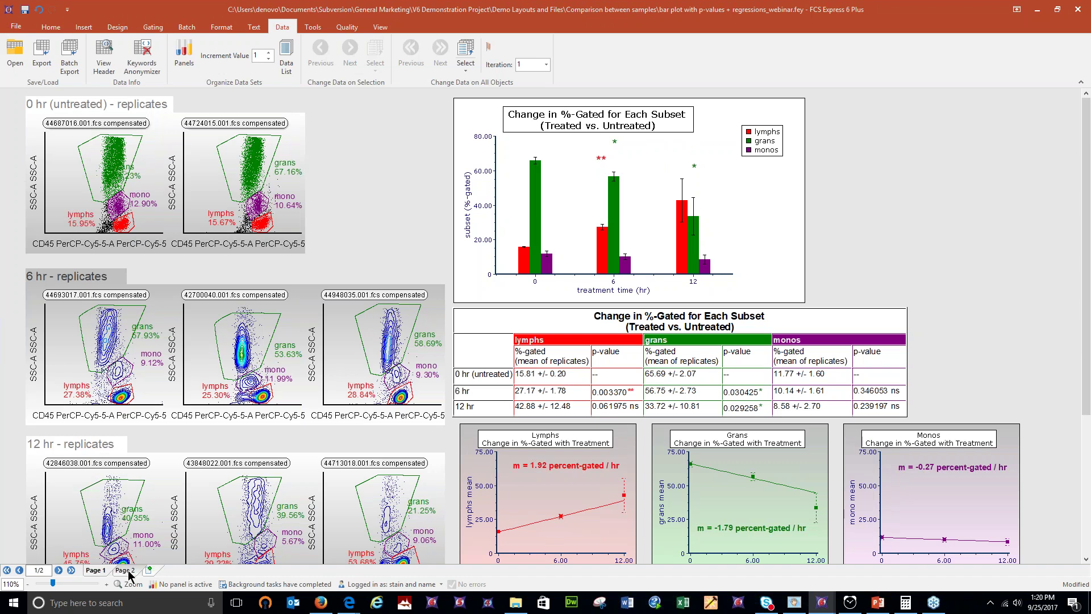
pyautogui.click(128, 570)
pyautogui.doubleClick(393, 246)
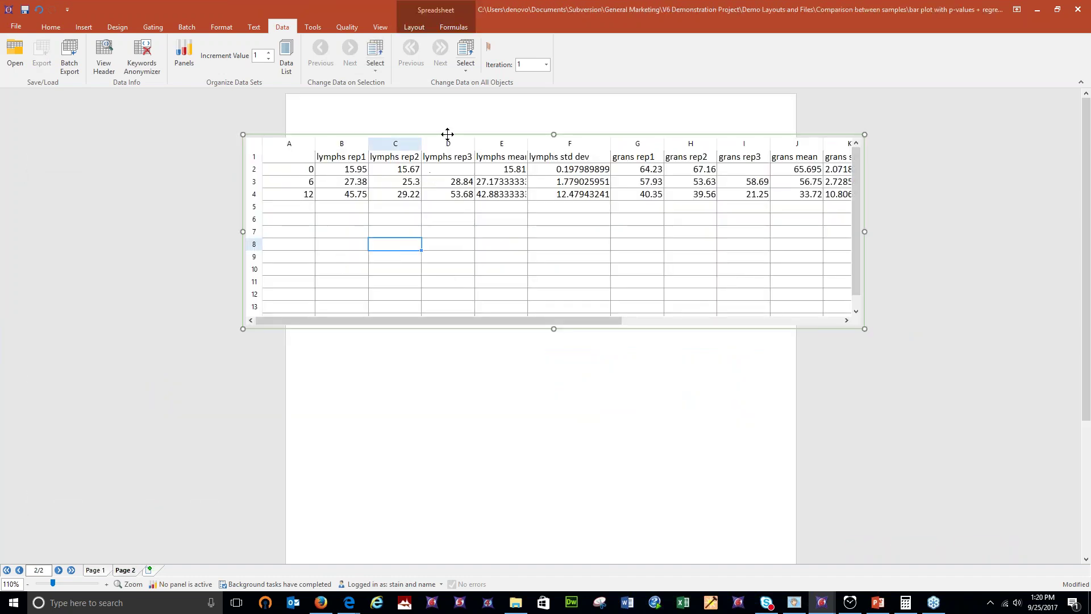
# Reposition the page 2 spreadsheet, check its 0, 6 and 12 hr rows, and widen it to include the mono replicate columns
pyautogui.moveTo(448, 134); pyautogui.dragTo(420, 188)
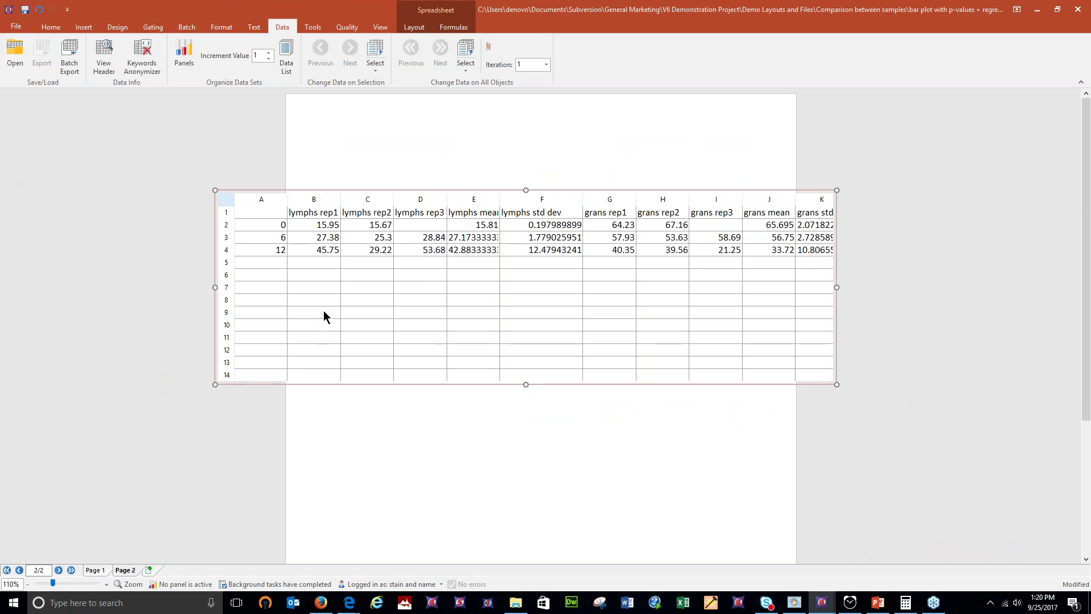
pyautogui.click(225, 228)
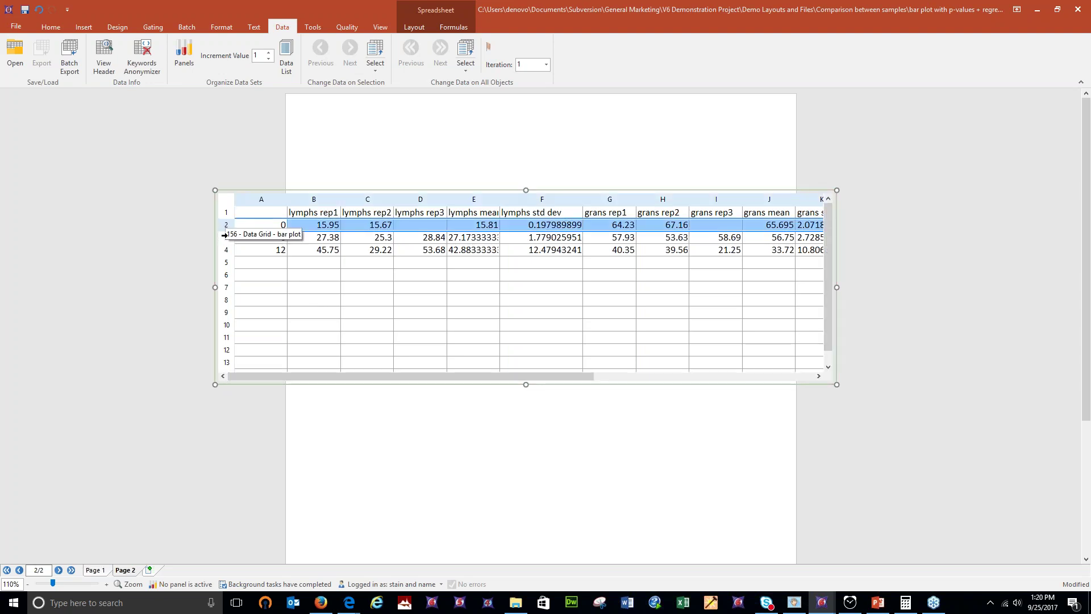
pyautogui.click(225, 238)
pyautogui.click(225, 250)
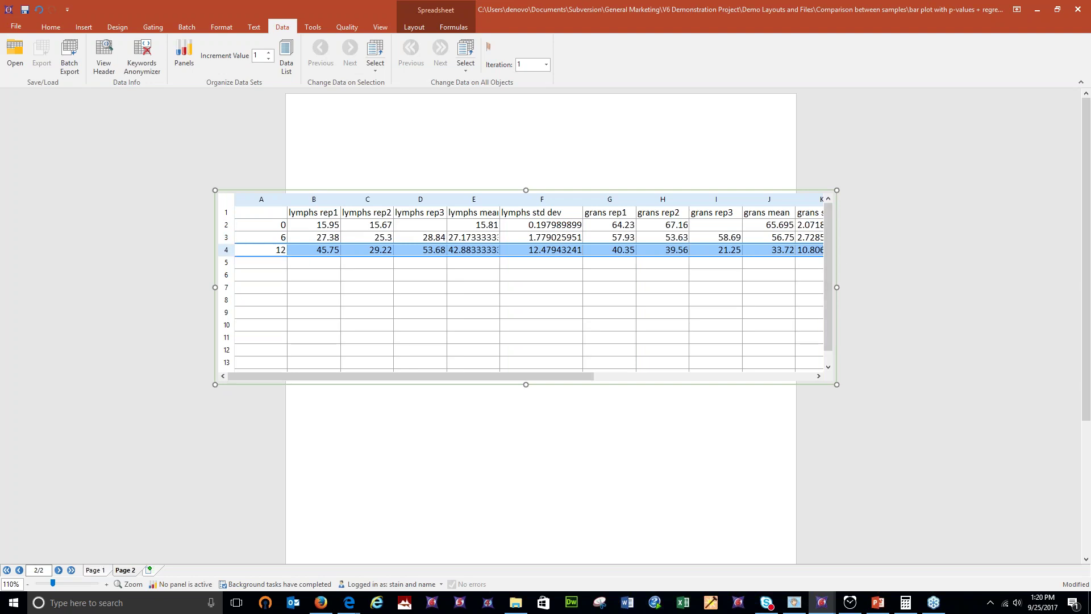
pyautogui.moveTo(836, 287); pyautogui.dragTo(999, 287)
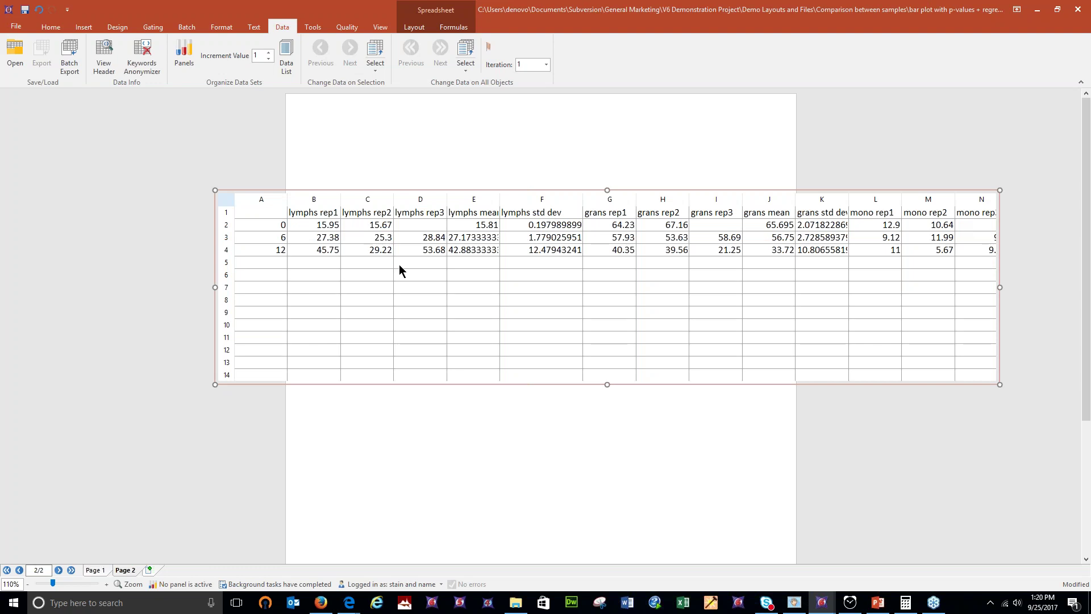
# Examine the spreadsheet's lymphs, grans and mono column groups, including the replicate, mean and standard deviation columns
pyautogui.click(327, 199)
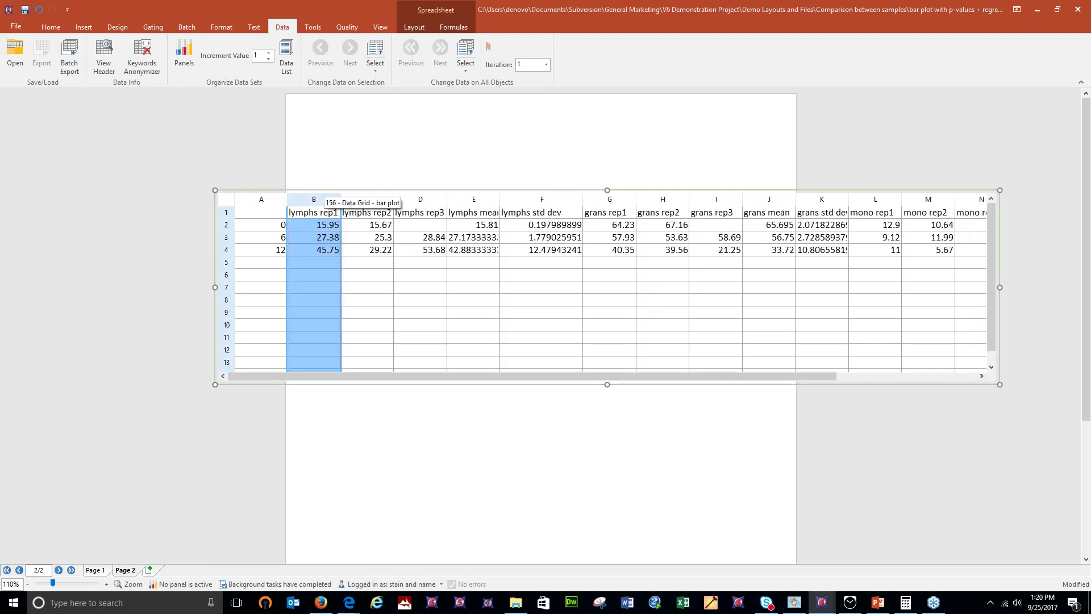
pyautogui.moveTo(364, 199); pyautogui.dragTo(554, 197)
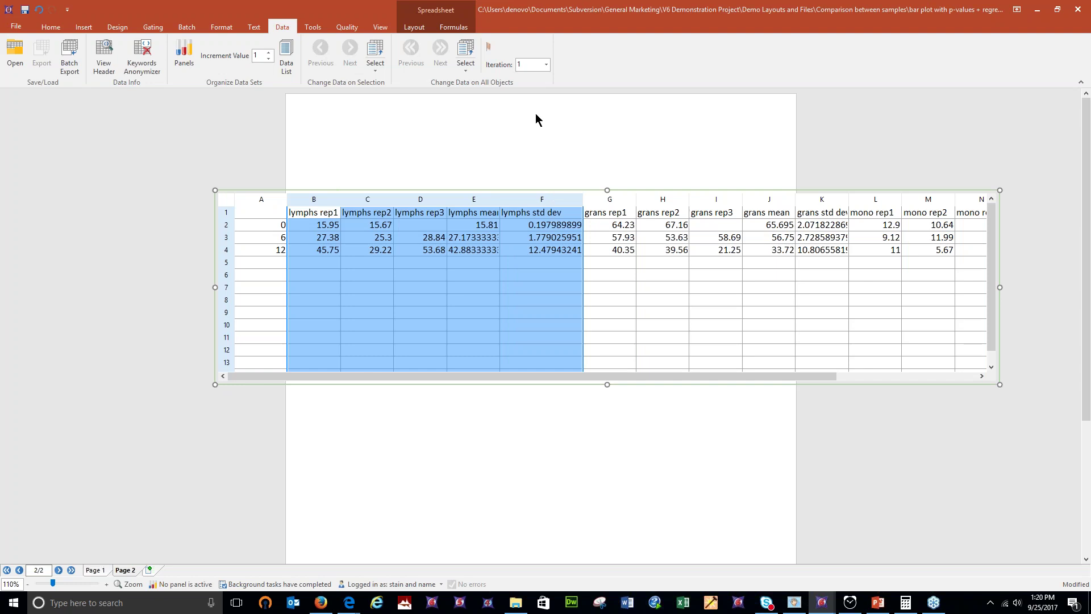
pyautogui.click(314, 198)
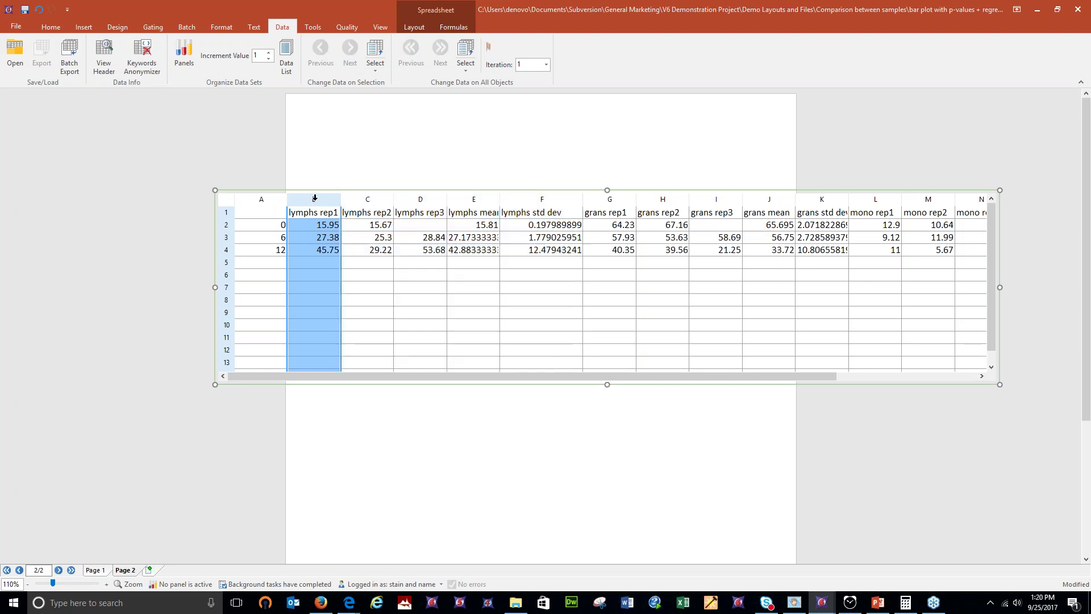
pyautogui.click(370, 198)
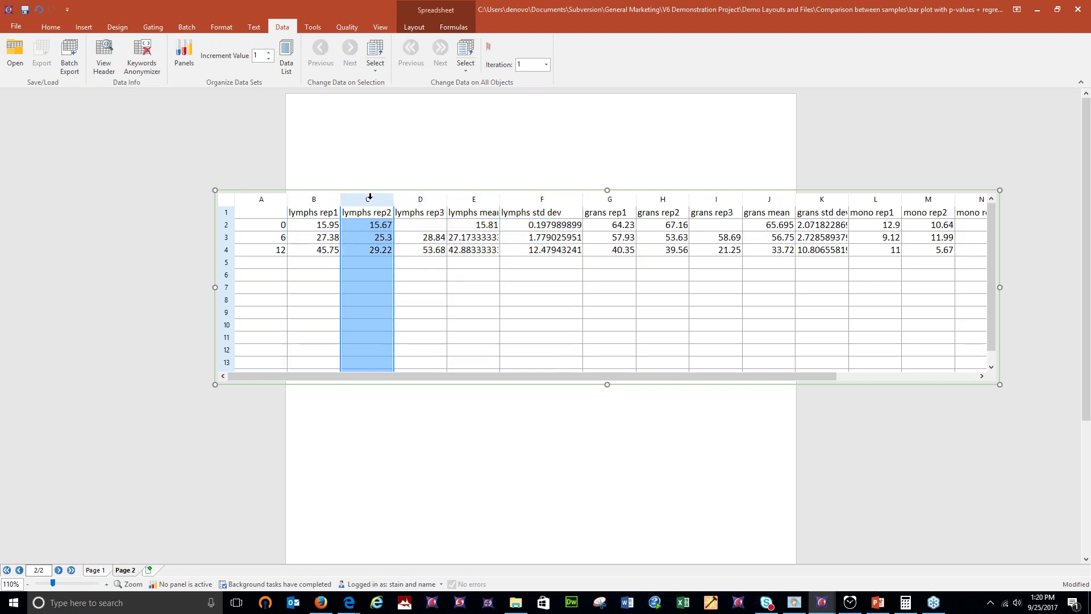
pyautogui.click(421, 199)
pyautogui.click(477, 199)
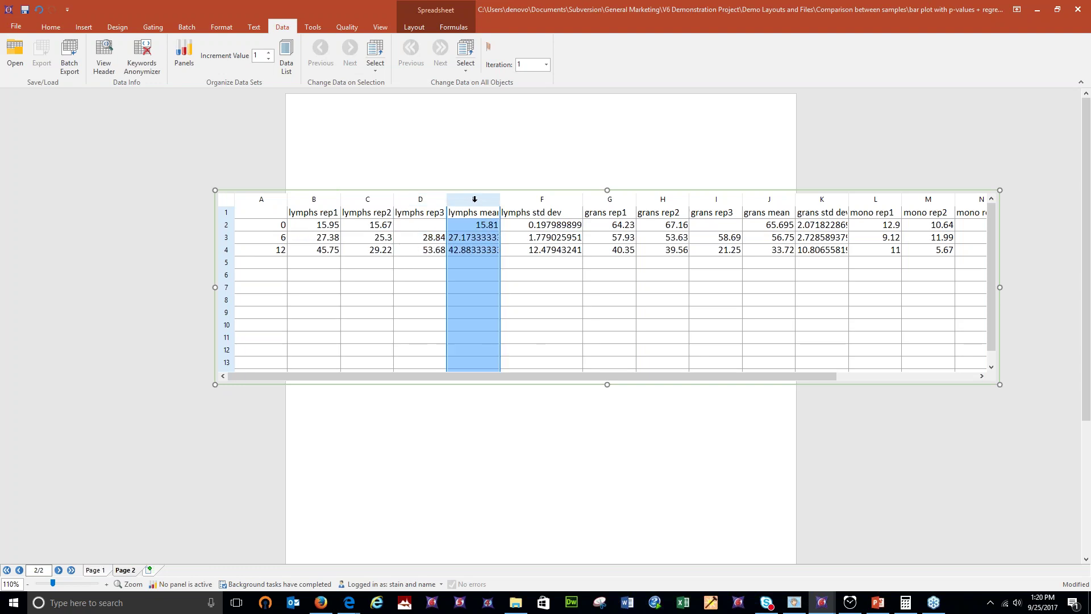
pyautogui.click(549, 199)
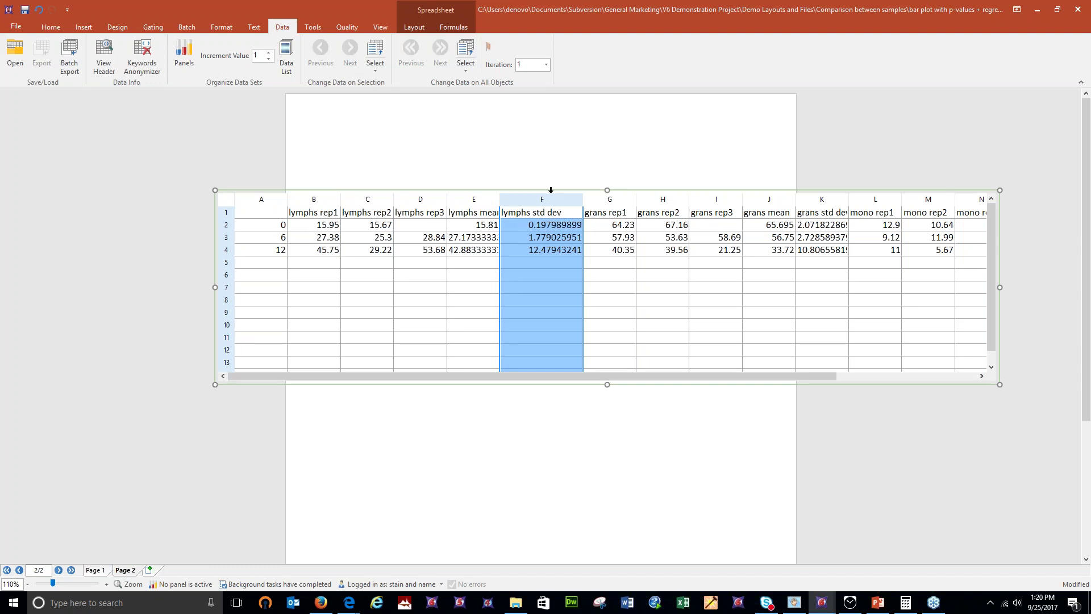
pyautogui.moveTo(608, 198); pyautogui.dragTo(836, 194)
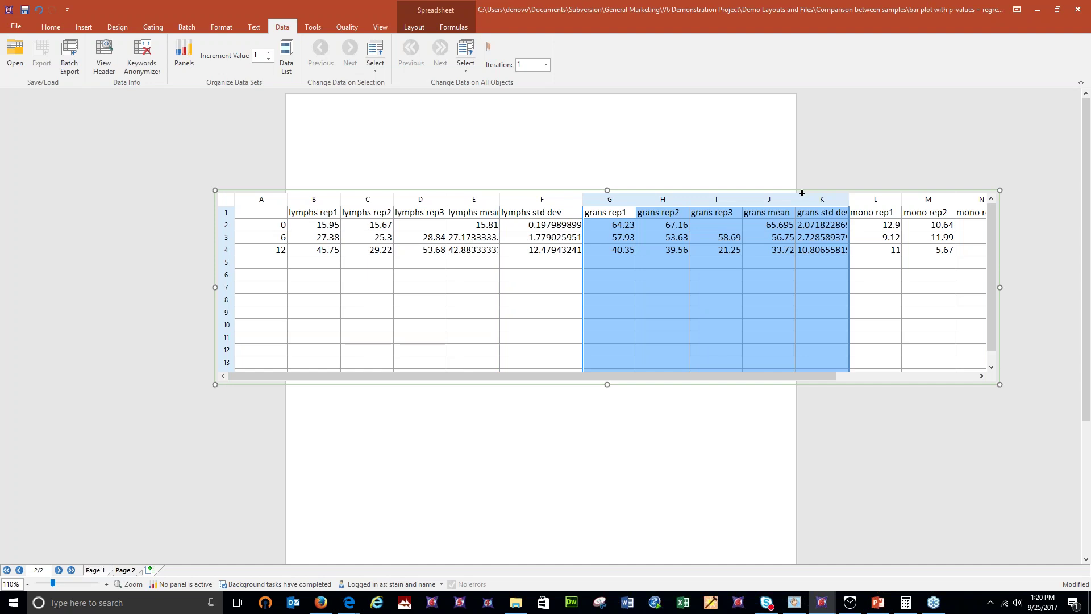
pyautogui.moveTo(823, 376); pyautogui.dragTo(962, 373)
pyautogui.moveTo(720, 191); pyautogui.dragTo(985, 200)
pyautogui.click(715, 224)
pyautogui.moveTo(609, 376); pyautogui.dragTo(334, 375)
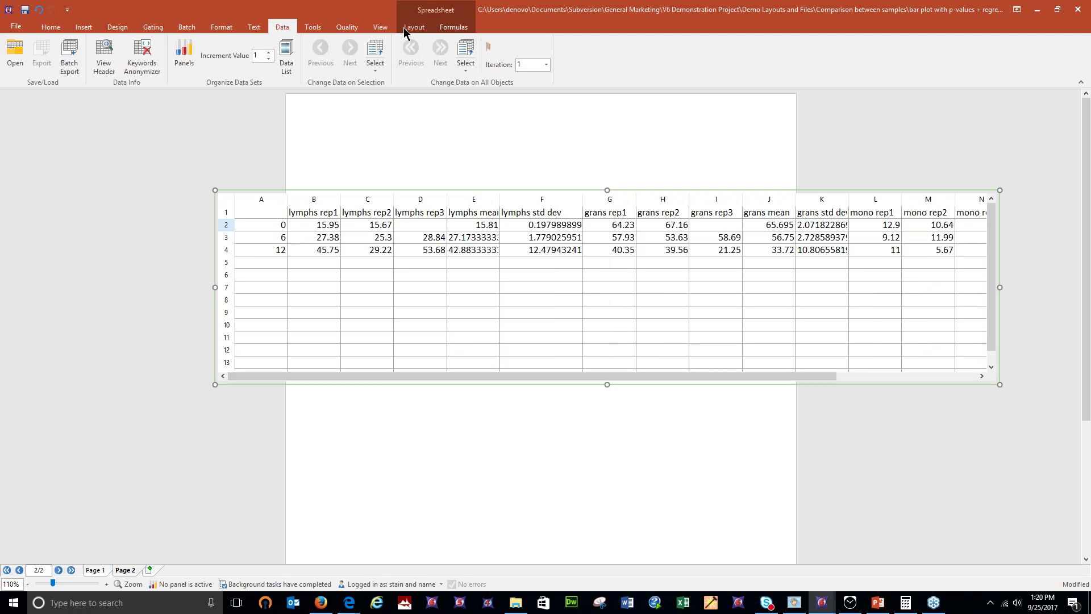
# Show two pages side by side in the vertical arrangement and select the lymphs mean column
pyautogui.click(380, 29)
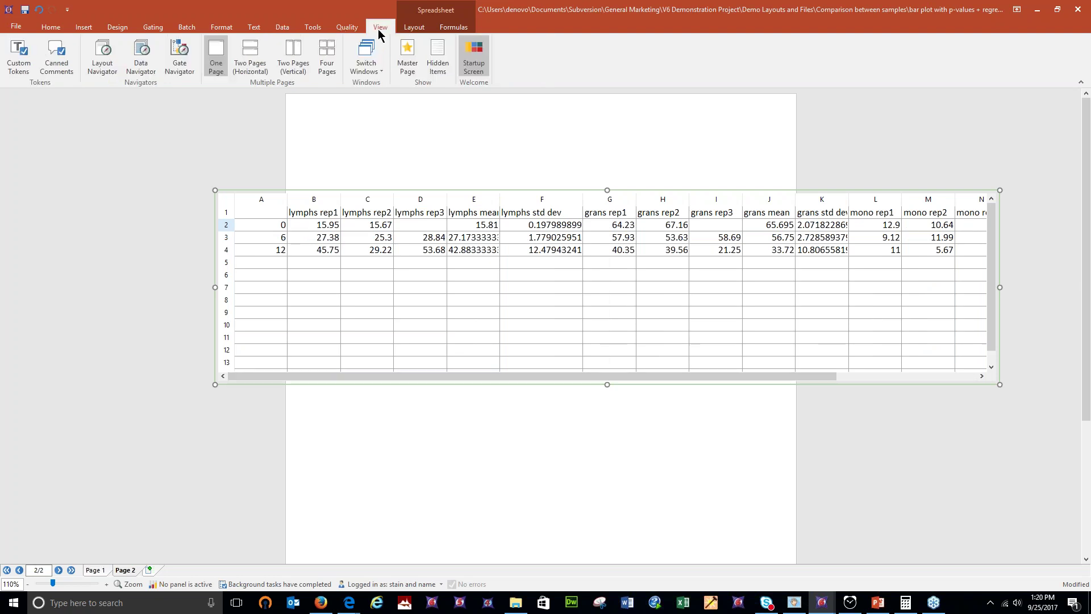
pyautogui.click(288, 57)
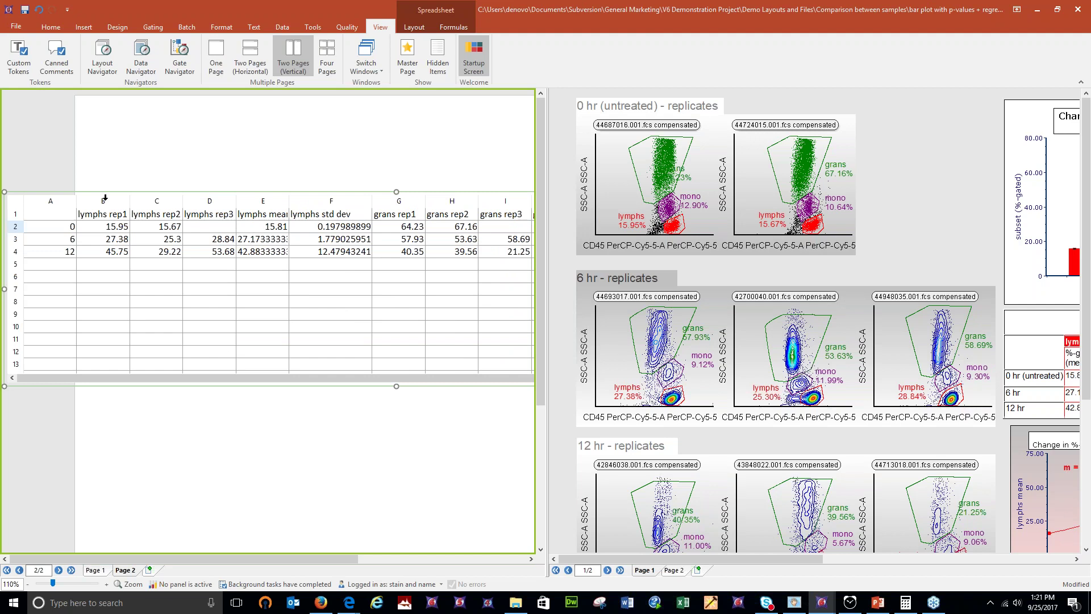
pyautogui.click(264, 199)
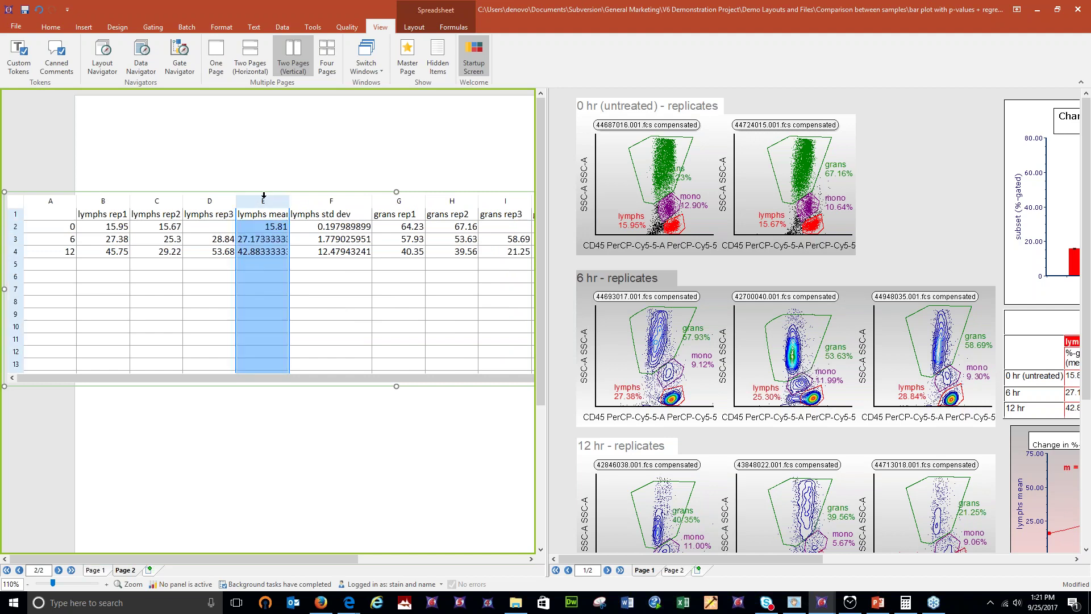
# Move the lymphs gate and the grans gate slightly on the first 0 hr replicate plot
pyautogui.click(677, 226)
pyautogui.moveTo(673, 227)
pyautogui.mouseDown()
pyautogui.moveTo(663, 230)
pyautogui.moveTo(681, 221)
pyautogui.moveTo(663, 224)
pyautogui.moveTo(673, 227)
pyautogui.mouseUp()
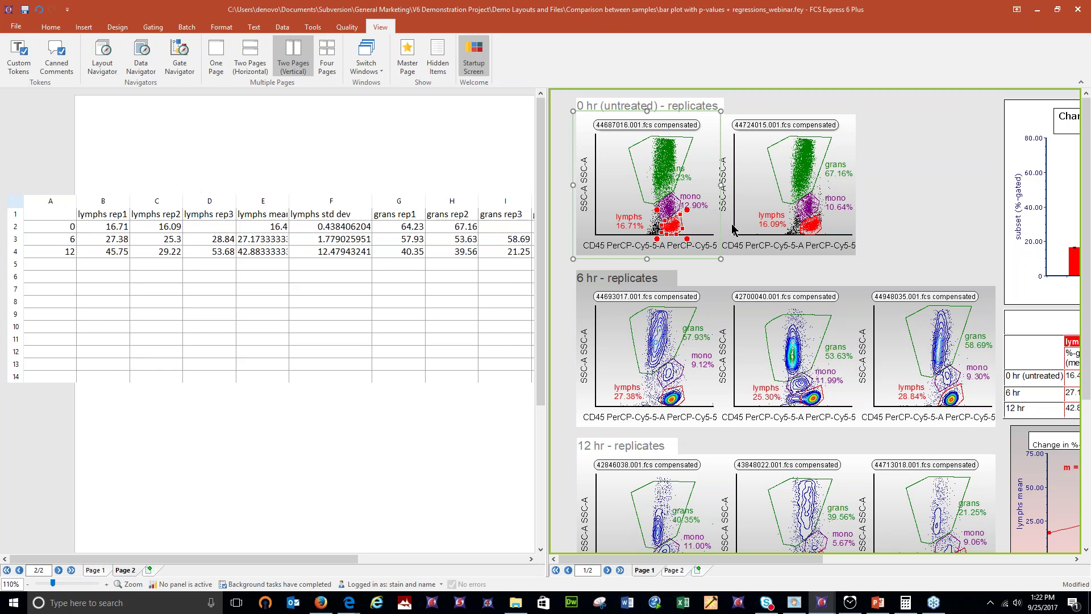
pyautogui.moveTo(657, 170); pyautogui.dragTo(655, 169)
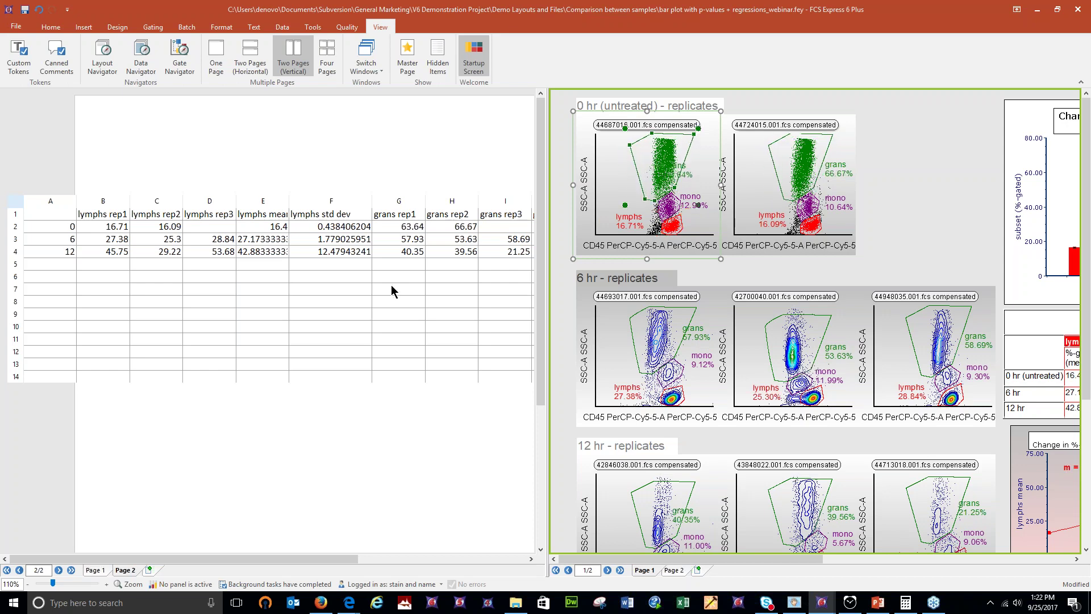
# Inspect the token formula in cell C2 for the 0 hr lymphs rep2 value, leaving the formula as it is
pyautogui.click(305, 250)
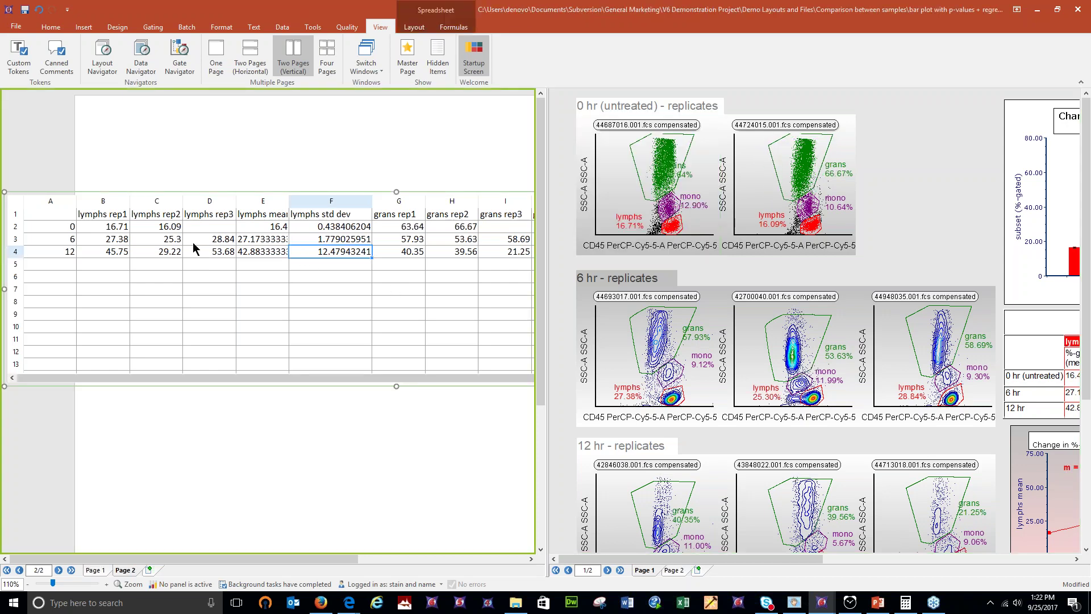
pyautogui.doubleClick(160, 226)
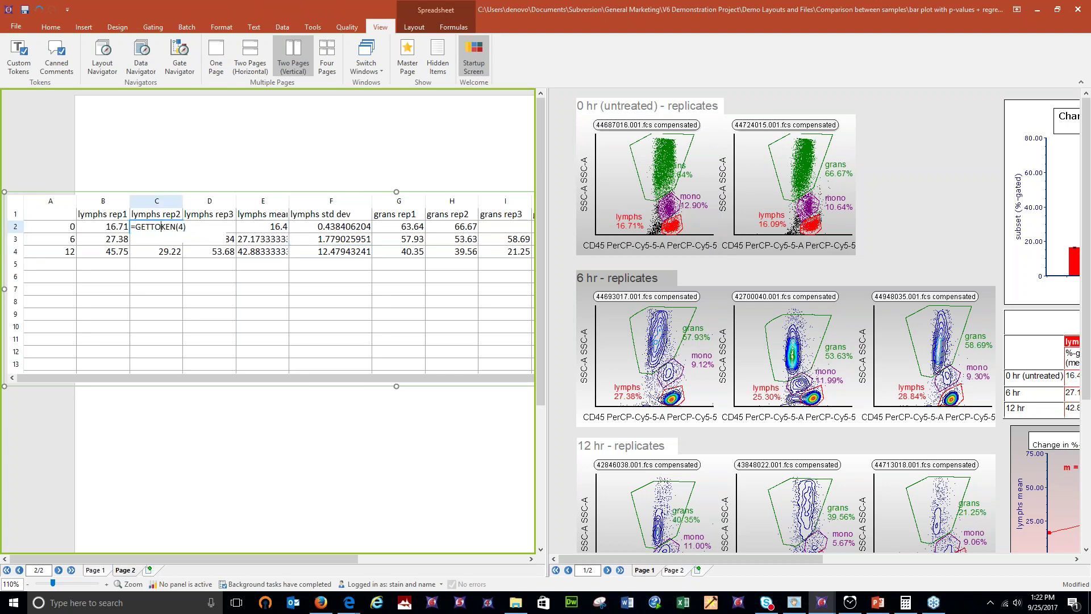
pyautogui.press('Return')
# Review the data source and statistic of the token in cell B2, keeping % of gated cells for the lymphs gate
pyautogui.click(108, 230)
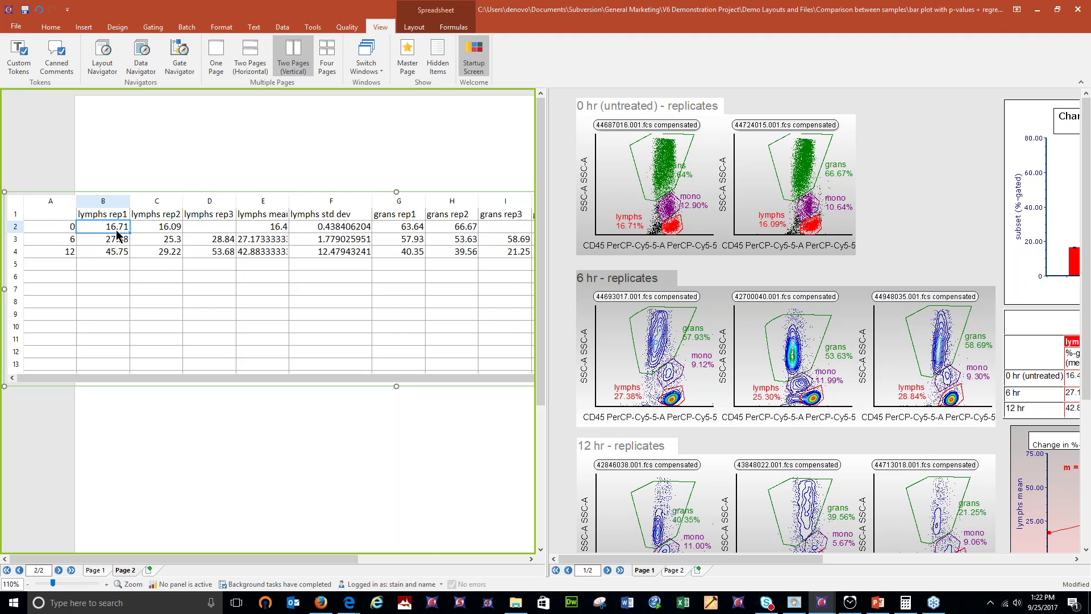
pyautogui.rightClick(117, 226)
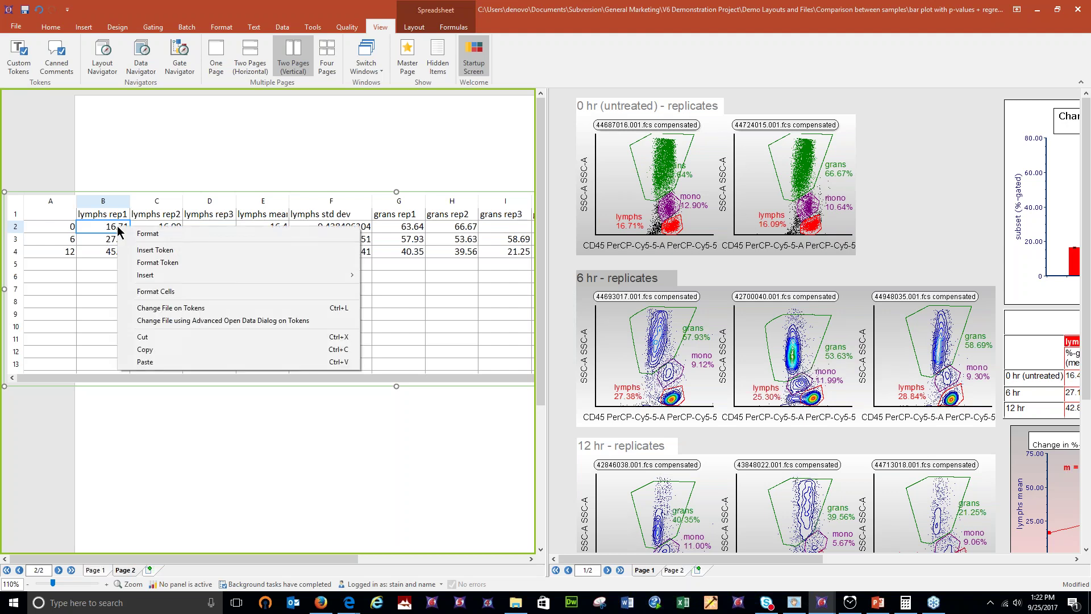
pyautogui.click(157, 263)
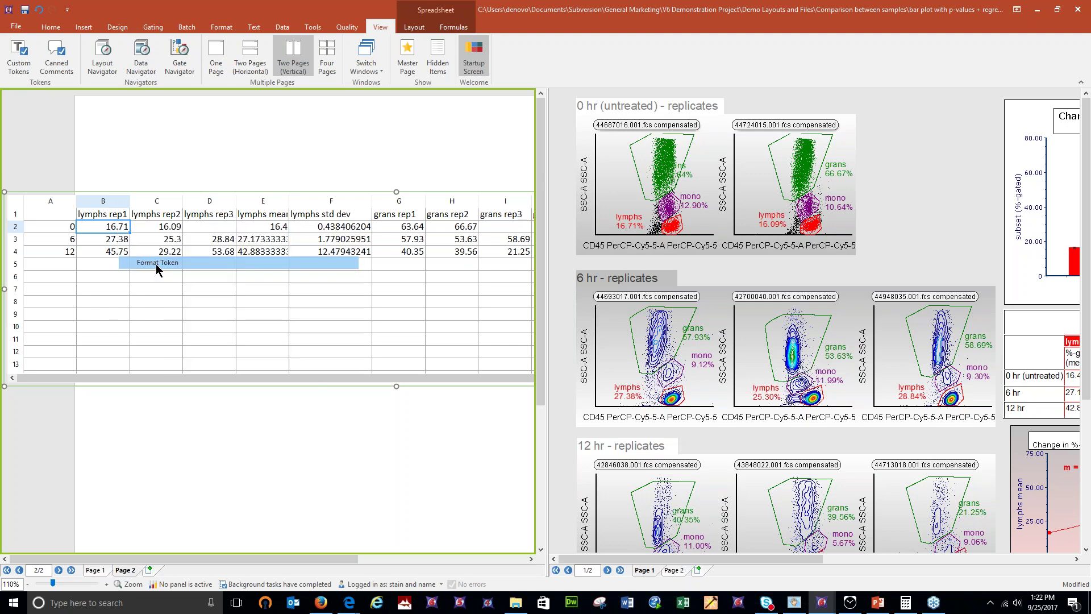
pyautogui.moveTo(520, 122); pyautogui.dragTo(335, 119)
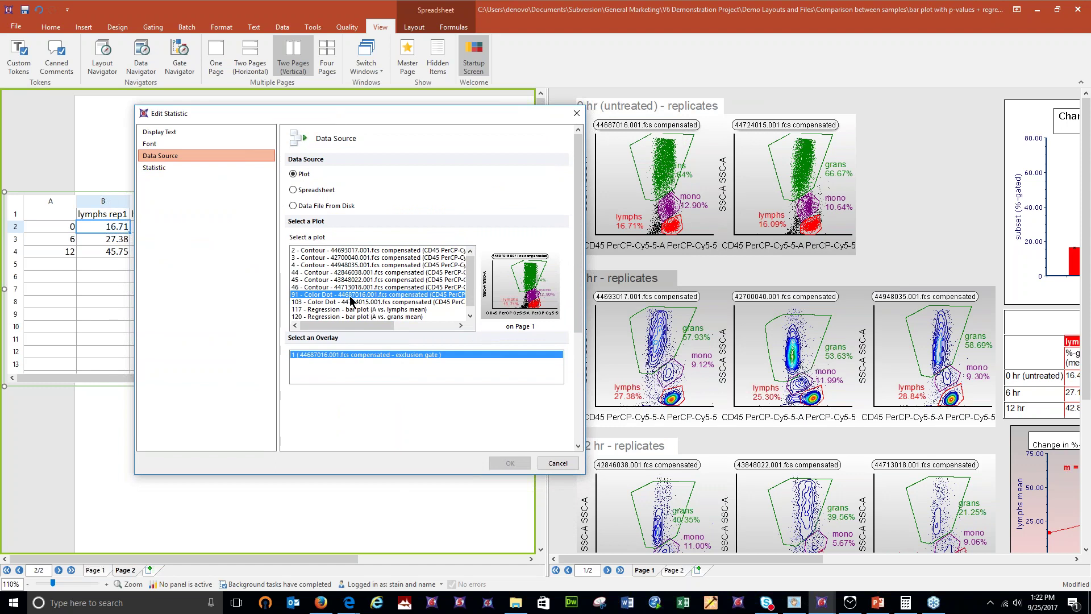
pyautogui.moveTo(246, 115); pyautogui.dragTo(232, 133)
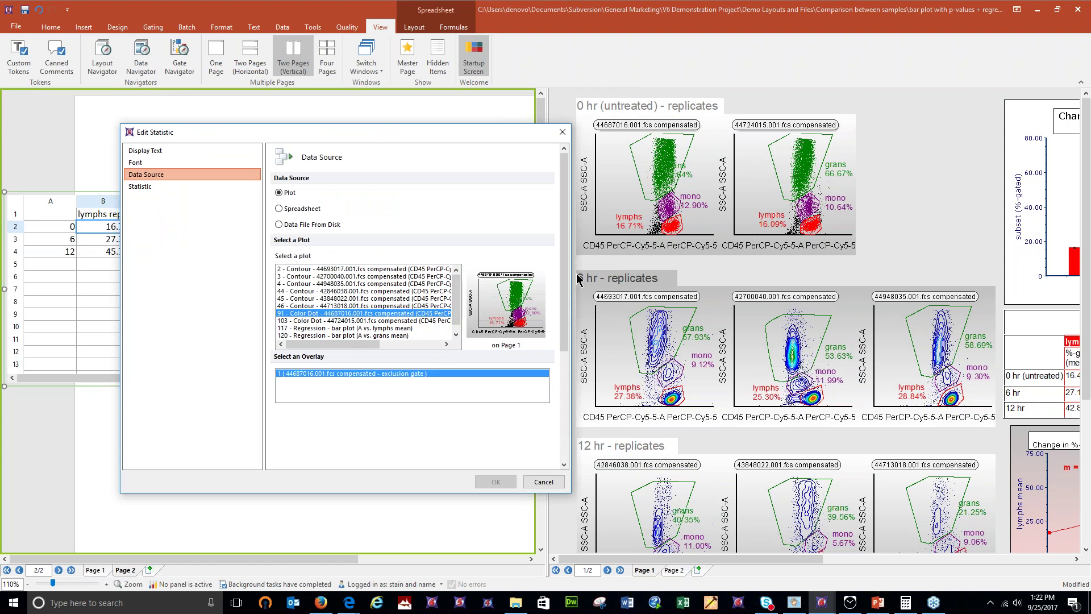
pyautogui.click(161, 187)
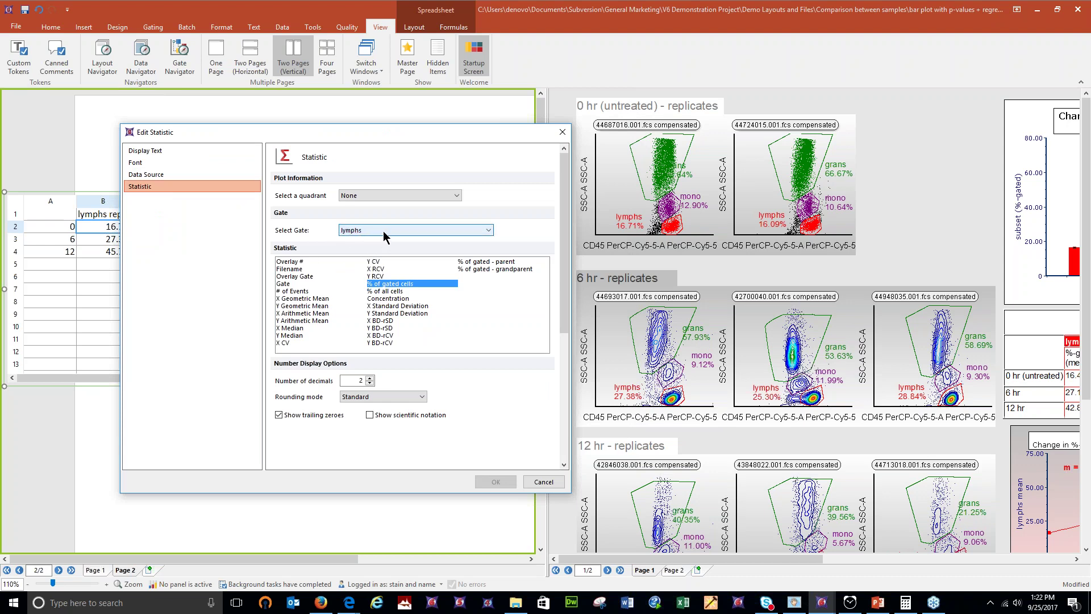
pyautogui.click(409, 285)
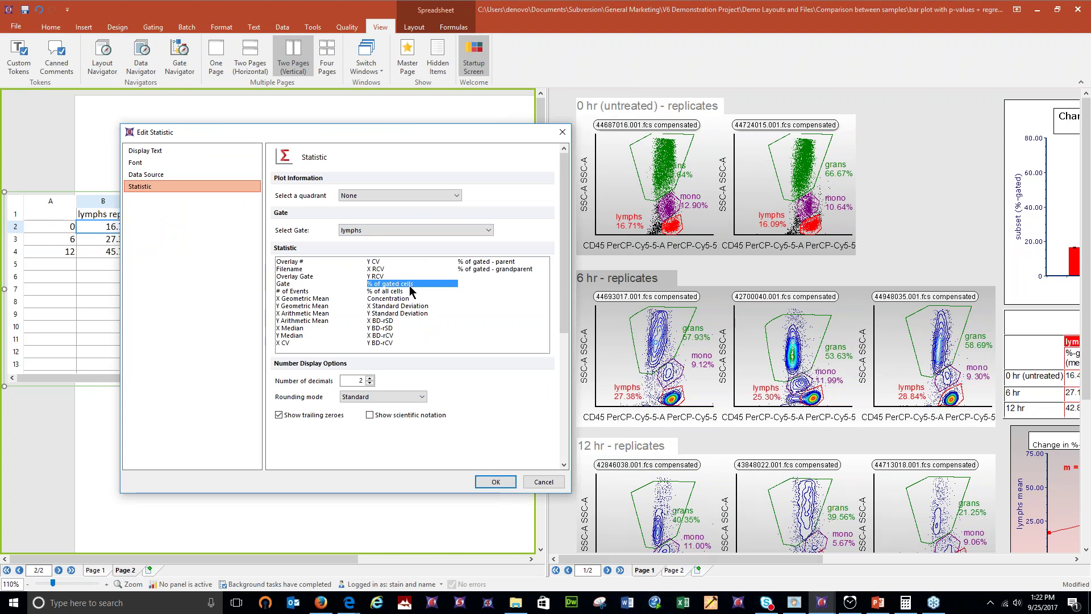
pyautogui.click(496, 481)
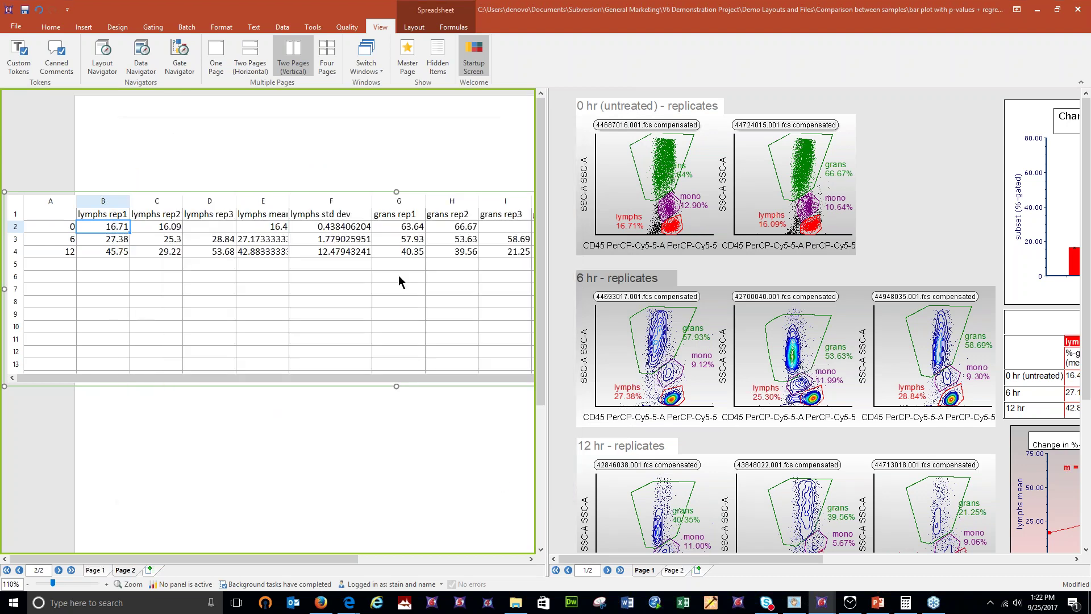
# Inspect the lymphs mean and standard deviation columns and the formulas in cells E2 and F2, leaving them as they are
pyautogui.click(278, 198)
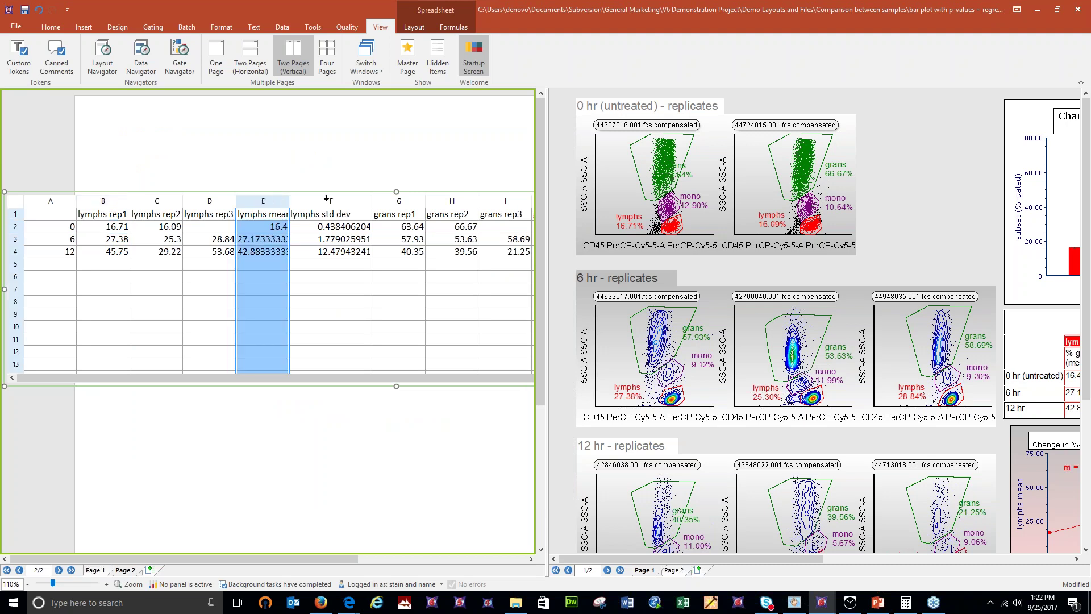
pyautogui.click(326, 199)
pyautogui.click(266, 199)
pyautogui.doubleClick(278, 229)
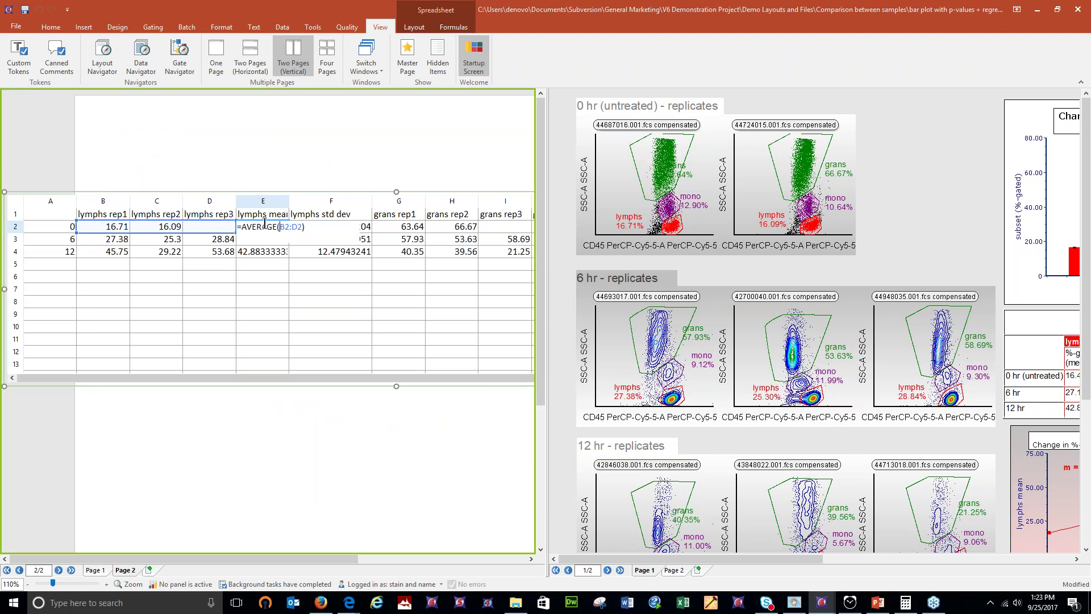
pyautogui.press('Return')
pyautogui.doubleClick(332, 229)
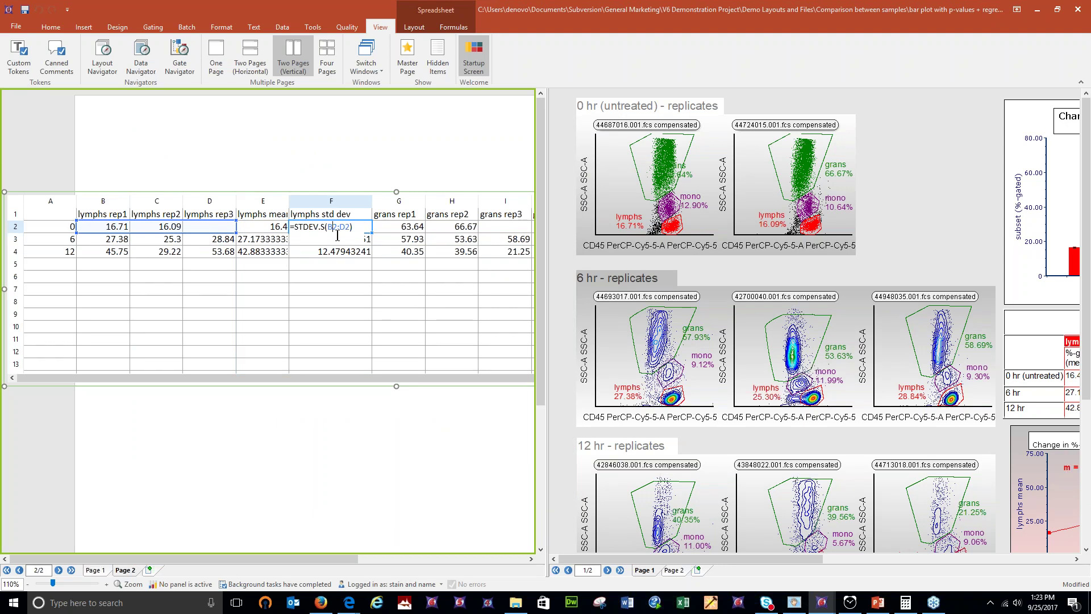
pyautogui.press('Return')
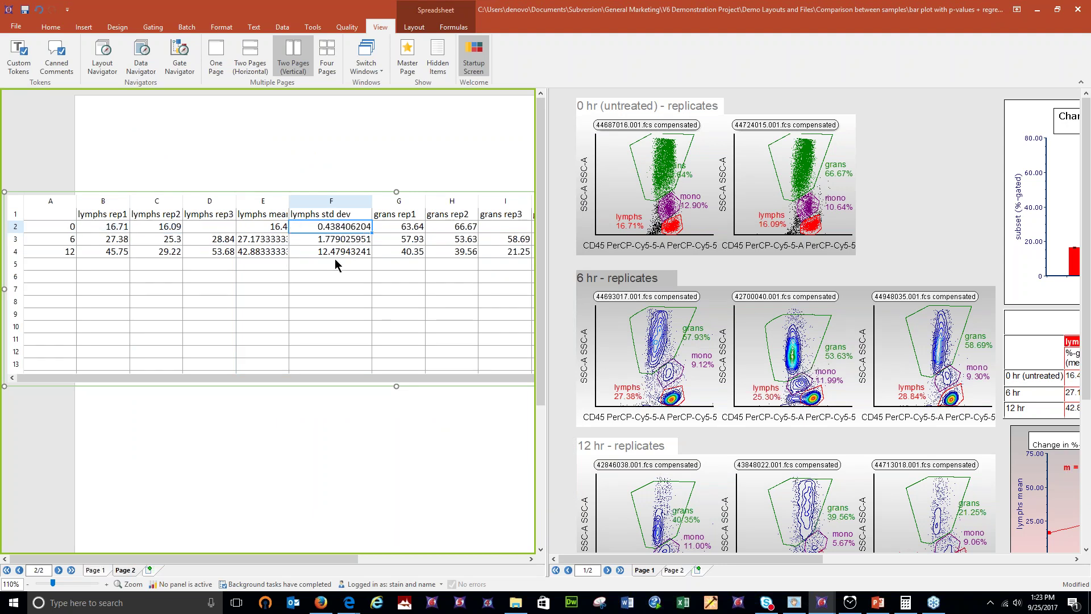
pyautogui.click(339, 199)
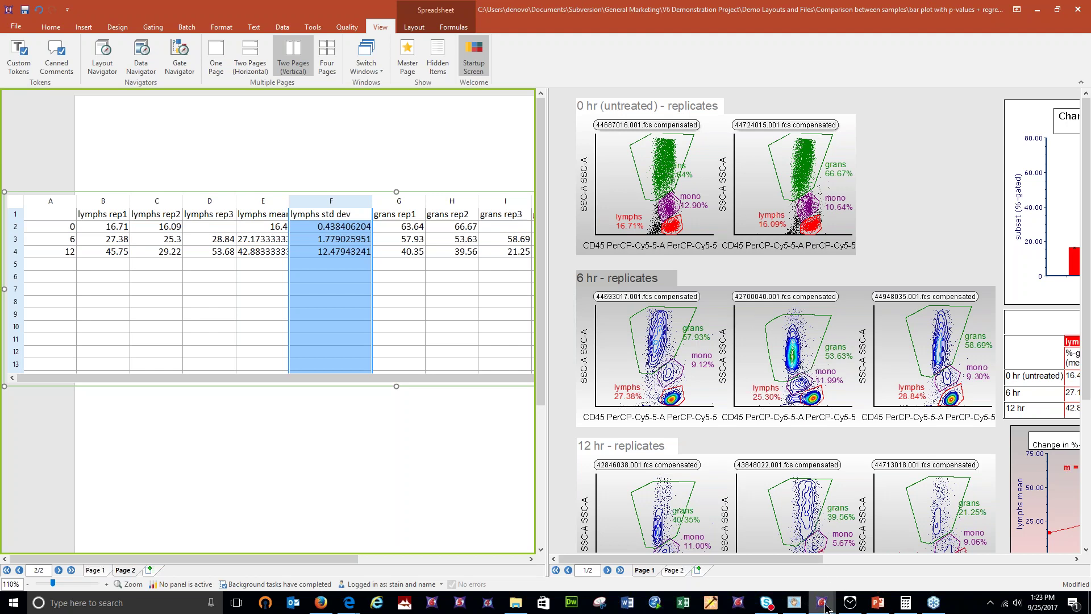
# Deselect the spreadsheet and switch to the open layout "bar plot with p-values + regressions_webinar_start.fey"
pyautogui.click(429, 457)
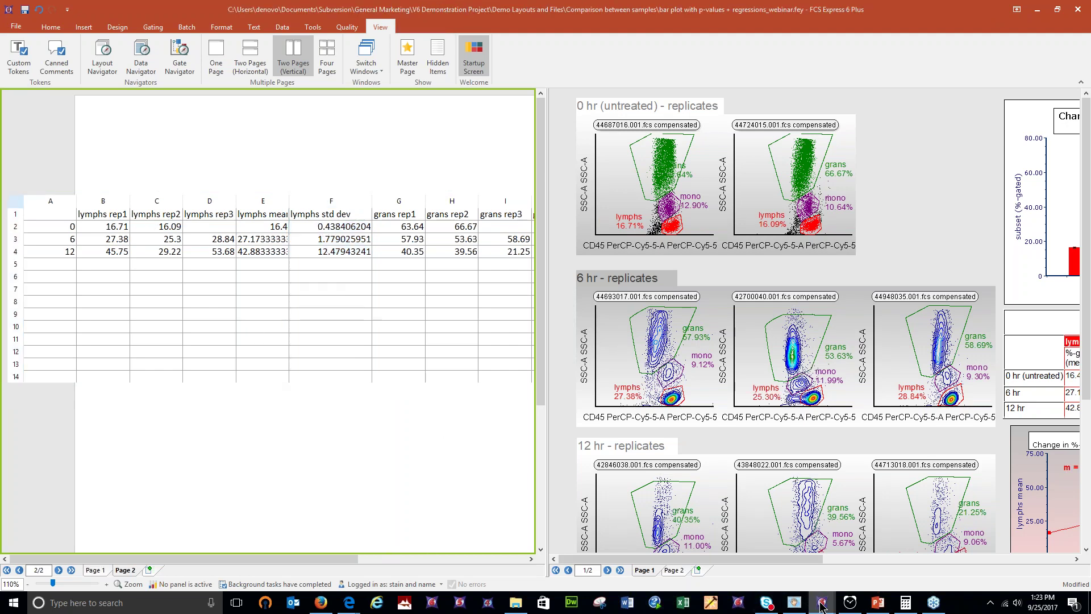
pyautogui.moveTo(821, 606)
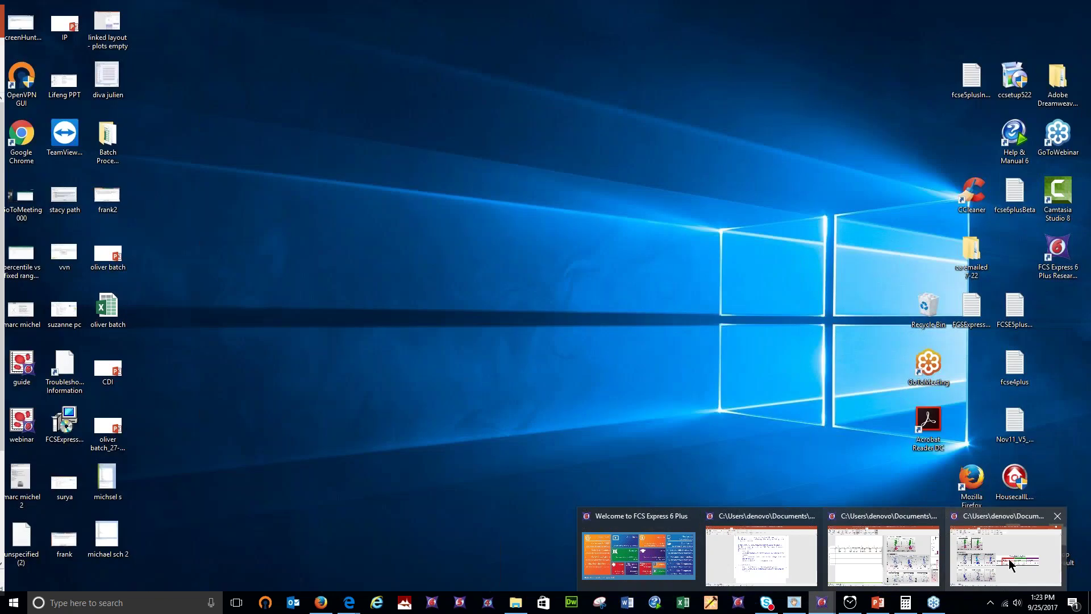
pyautogui.click(991, 548)
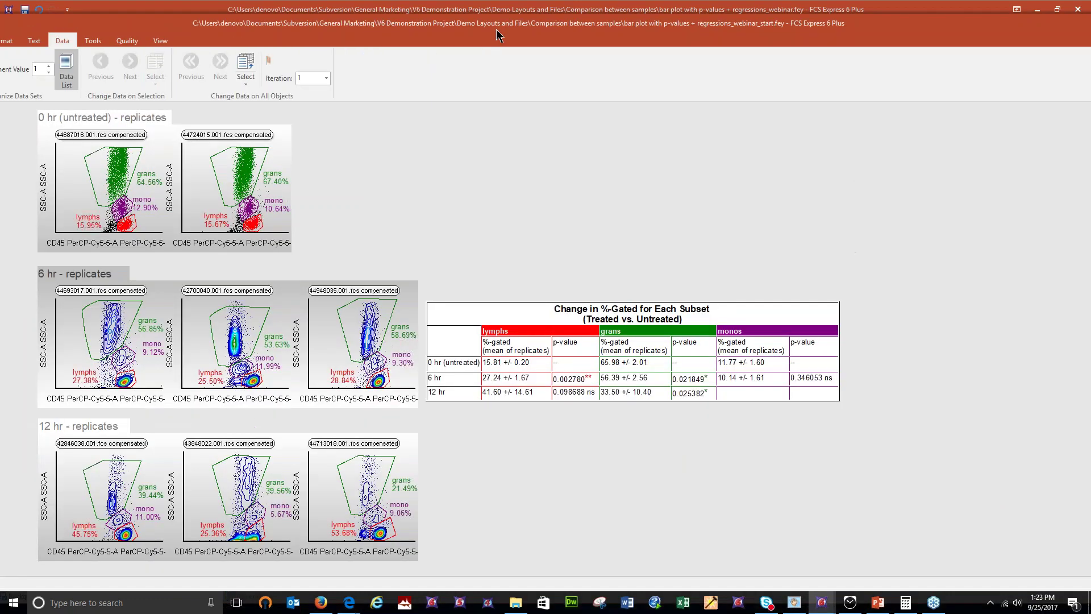
# Create a spreadsheet named "spreadsheet for bar plot and p-values" and place it above the p-value table, widened to show columns A to H
pyautogui.moveTo(434, 34); pyautogui.dragTo(376, 2)
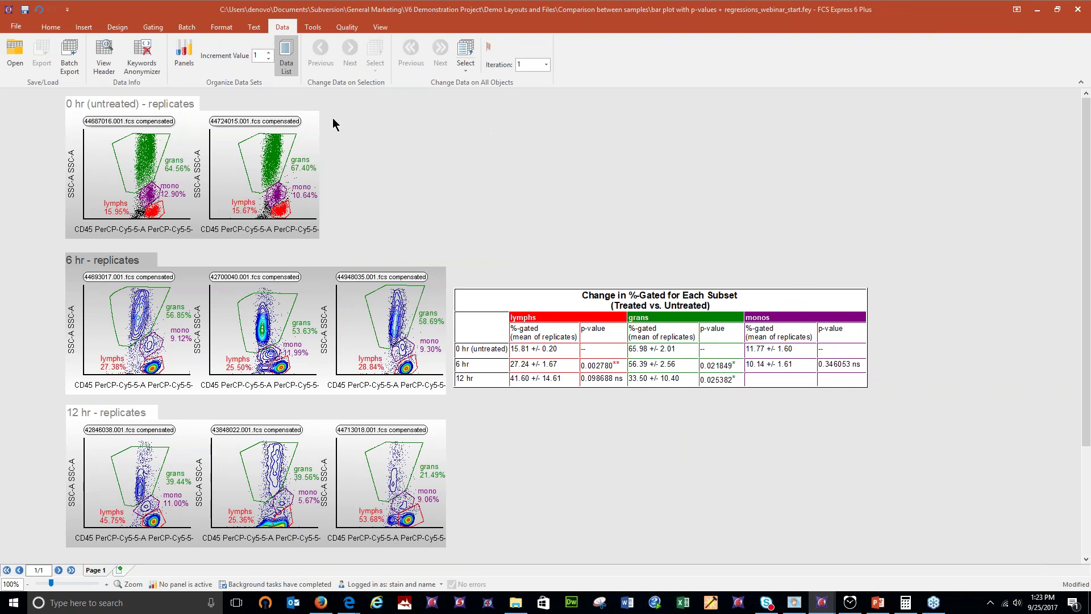
pyautogui.click(85, 27)
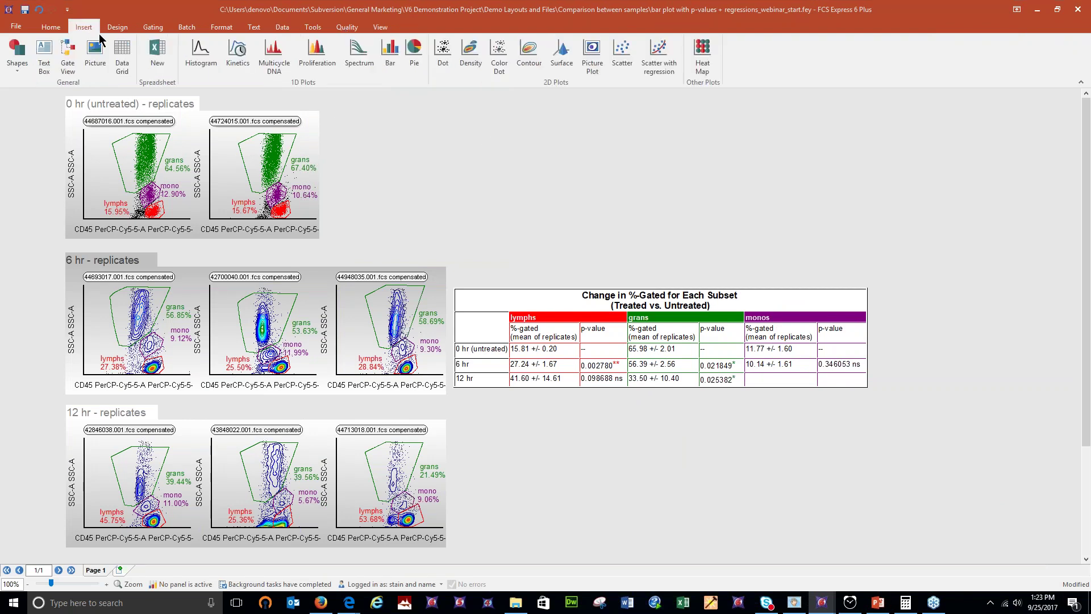
pyautogui.click(159, 62)
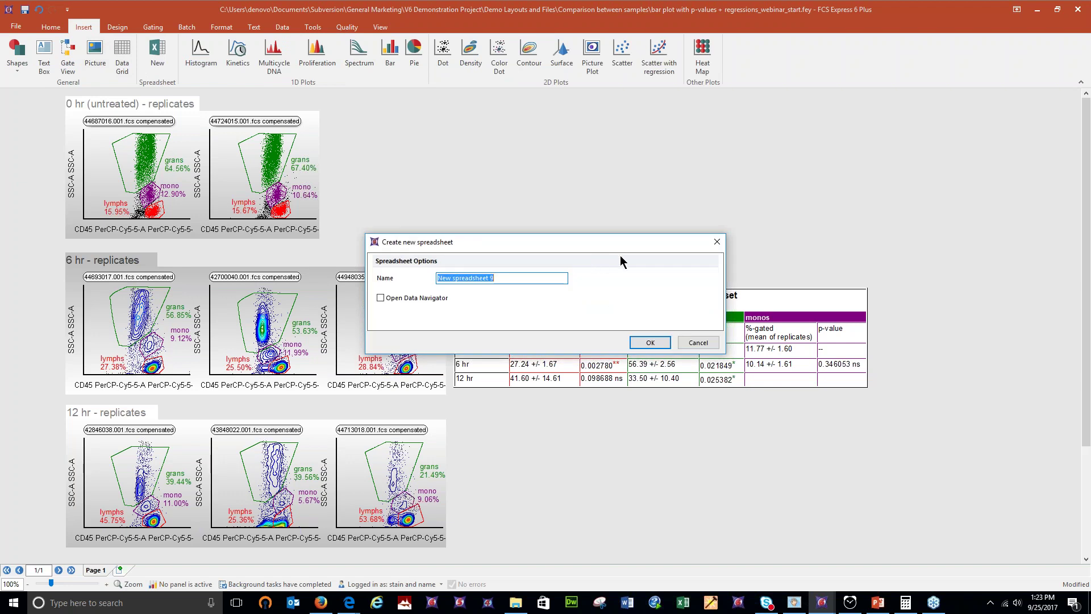
pyautogui.write('spreadsheet for bar plot and p-values')
pyautogui.press('Return')
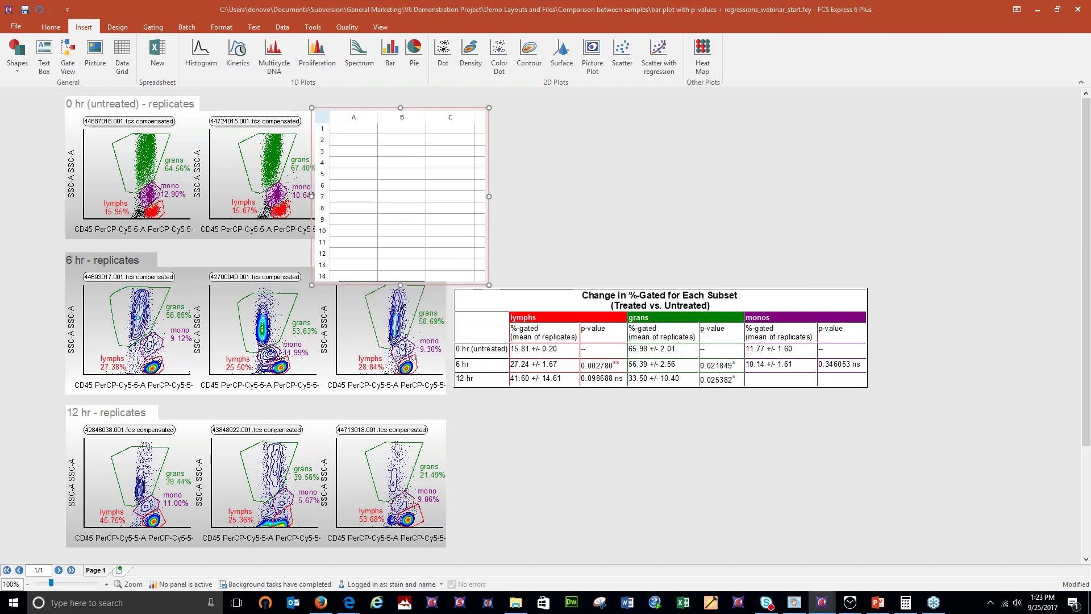
pyautogui.moveTo(433, 106); pyautogui.dragTo(628, 101)
pyautogui.moveTo(683, 192); pyautogui.dragTo(924, 177)
# Enter the heading "treatment time" in cell A1 and widen column A to fit it
pyautogui.click(549, 129)
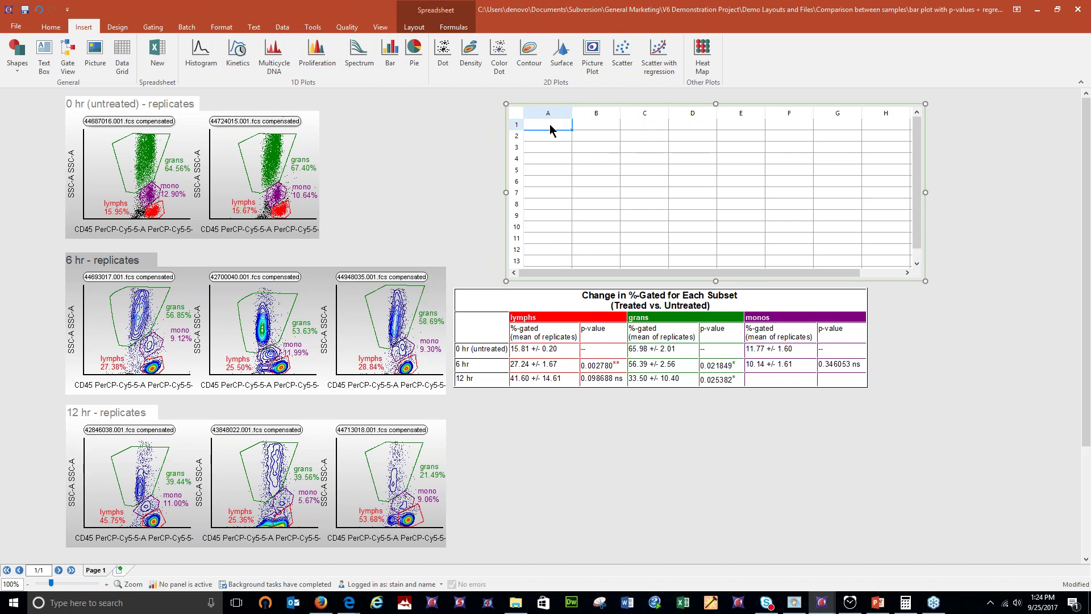
pyautogui.write('treatment time')
pyautogui.press('Return')
pyautogui.click(547, 113)
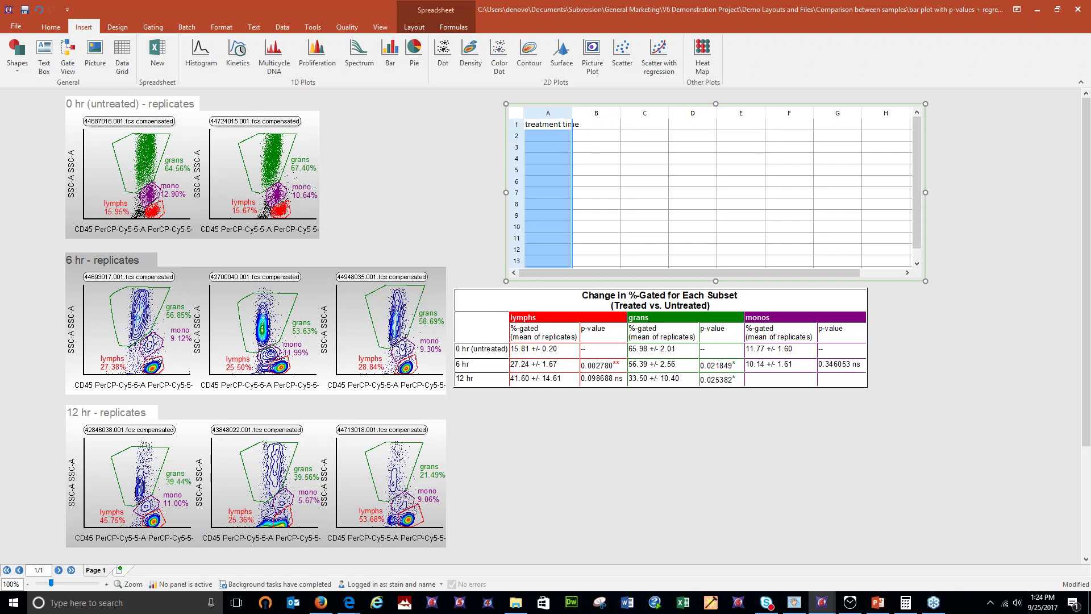
pyautogui.moveTo(572, 113); pyautogui.dragTo(599, 115)
# Enter the headings "lymphs rep1", "lymphs rep2" and "lymphs rep3" in cells B1 to D1
pyautogui.click(634, 126)
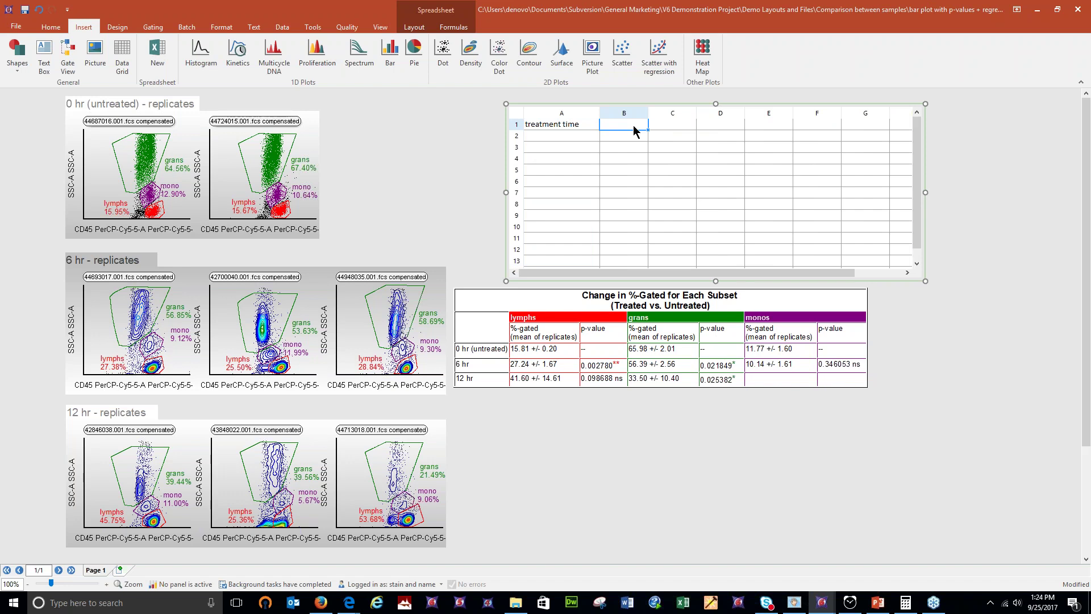
pyautogui.write('lymphs rep1')
pyautogui.press('Tab')
pyautogui.write('lemp')
pyautogui.press('BackSpace')
pyautogui.press('BackSpace')
pyautogui.press('BackSpace')
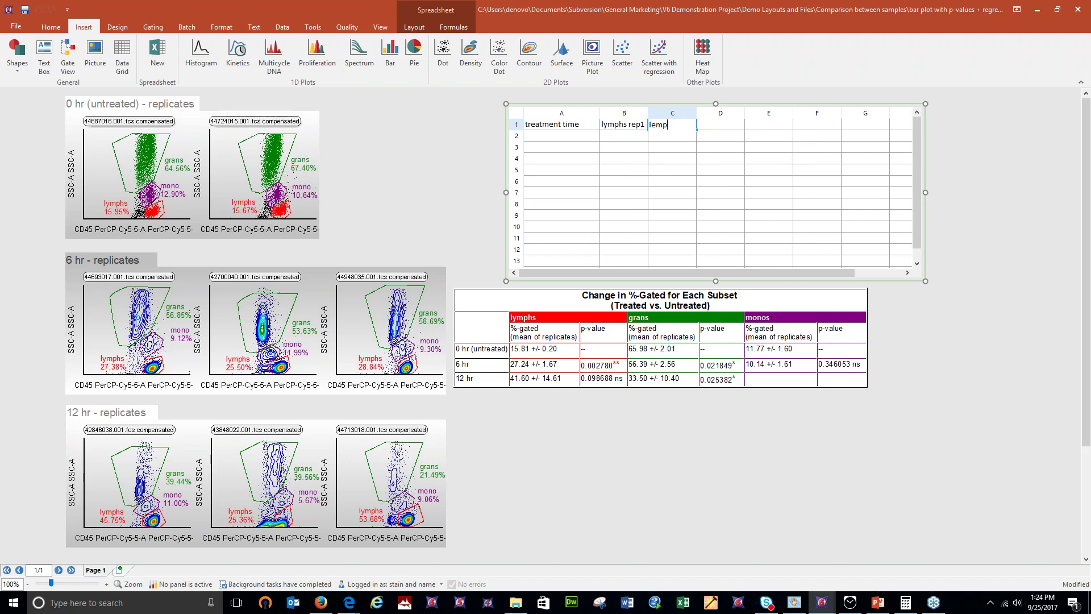
pyautogui.write('ymphs rep2')
pyautogui.press('Tab')
pyautogui.write('lymph')
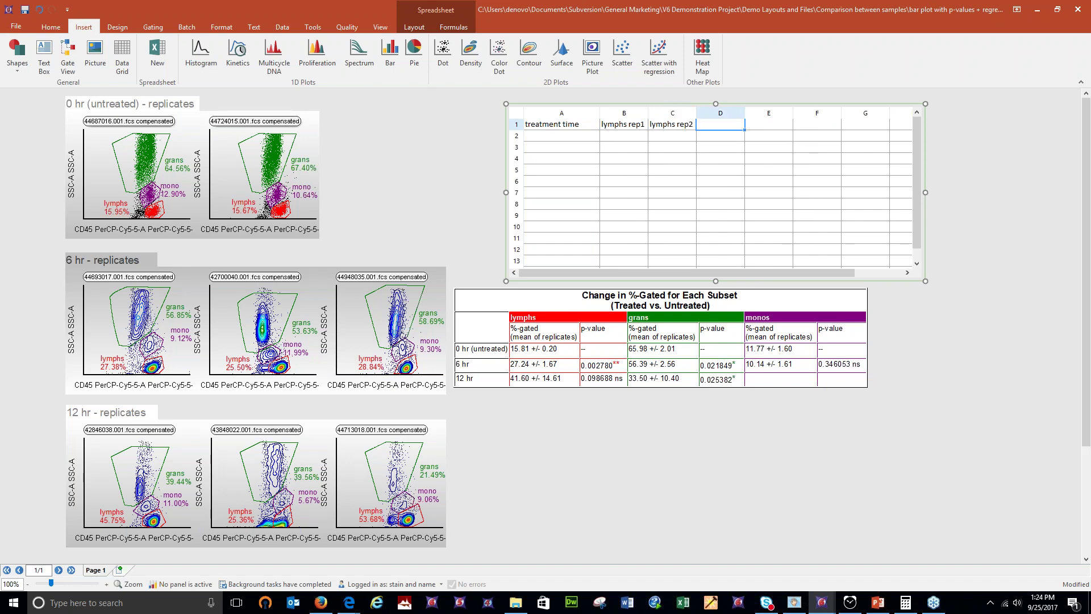
pyautogui.write('s rep3')
pyautogui.press('Tab')
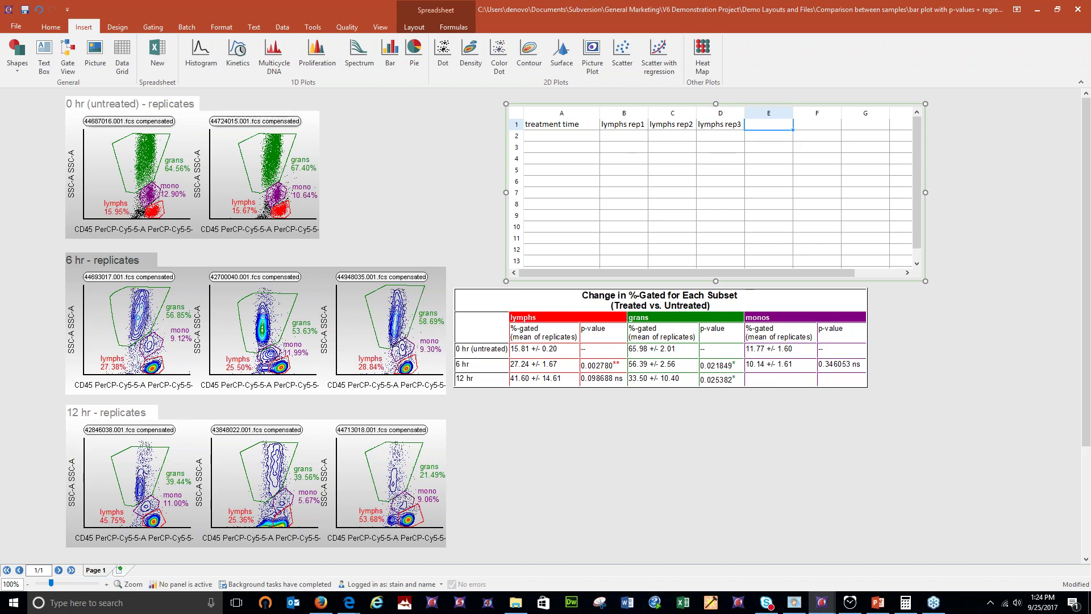
# Enter "monos rep1" in cell E1 and "monos" in cell F1
pyautogui.write('monos rep1')
pyautogui.press('Tab')
pyautogui.write('monos')
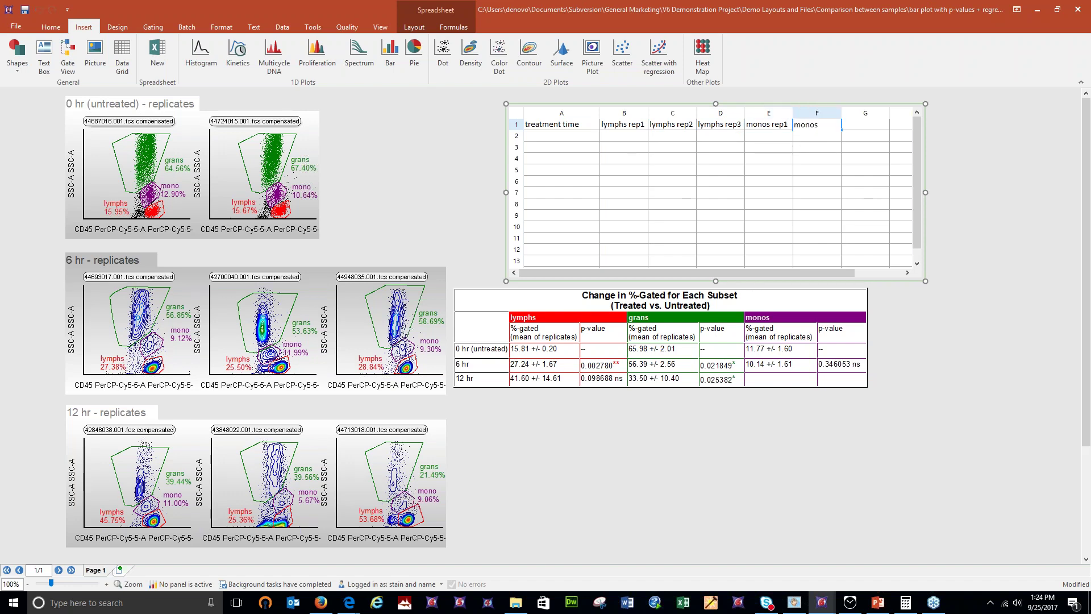
# Change the headings in cells E1 and F1 to "grans rep1" and "grans rep2", and enter "grans rep3" in cell G1
pyautogui.click(765, 125)
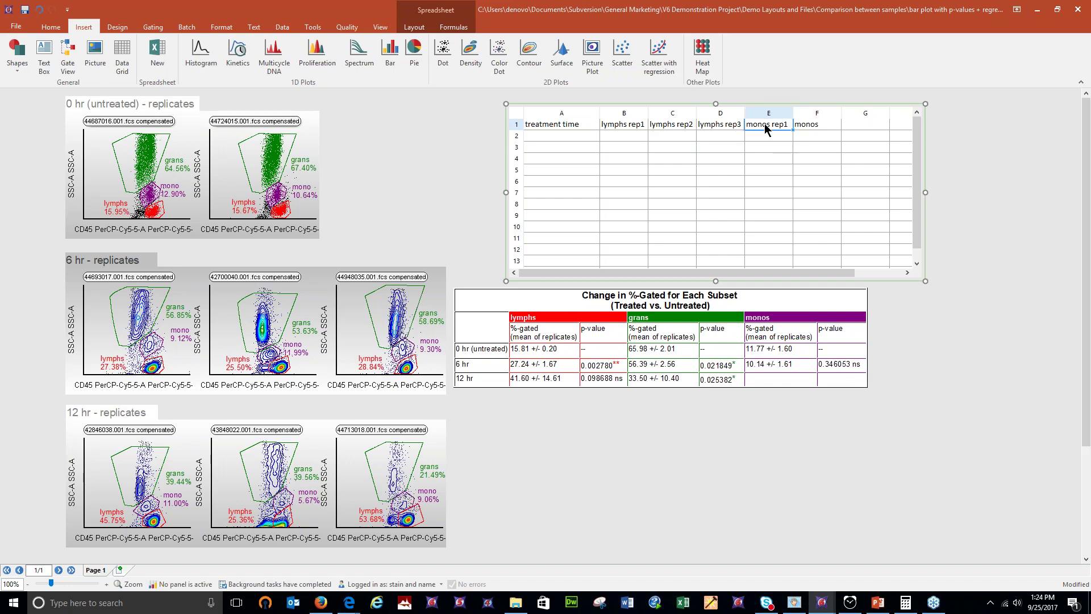
pyautogui.doubleClick(769, 124)
pyautogui.moveTo(769, 125); pyautogui.dragTo(743, 130)
pyautogui.write('grans')
pyautogui.click(809, 124)
pyautogui.doubleClick(827, 125)
pyautogui.moveTo(827, 125); pyautogui.dragTo(787, 127)
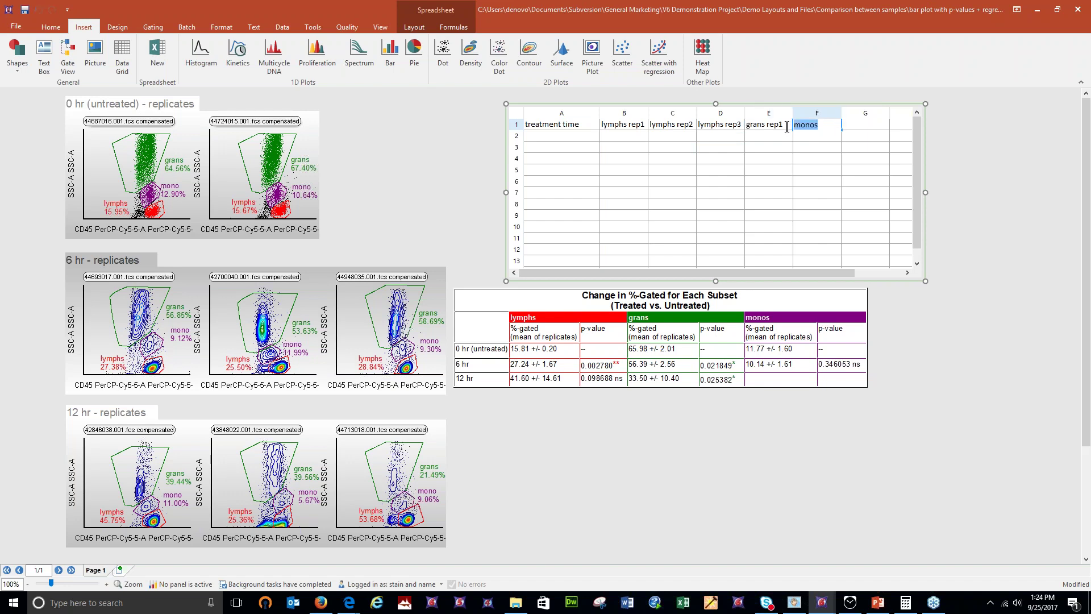
pyautogui.write('grans rep2')
pyautogui.press('Tab')
pyautogui.write('g')
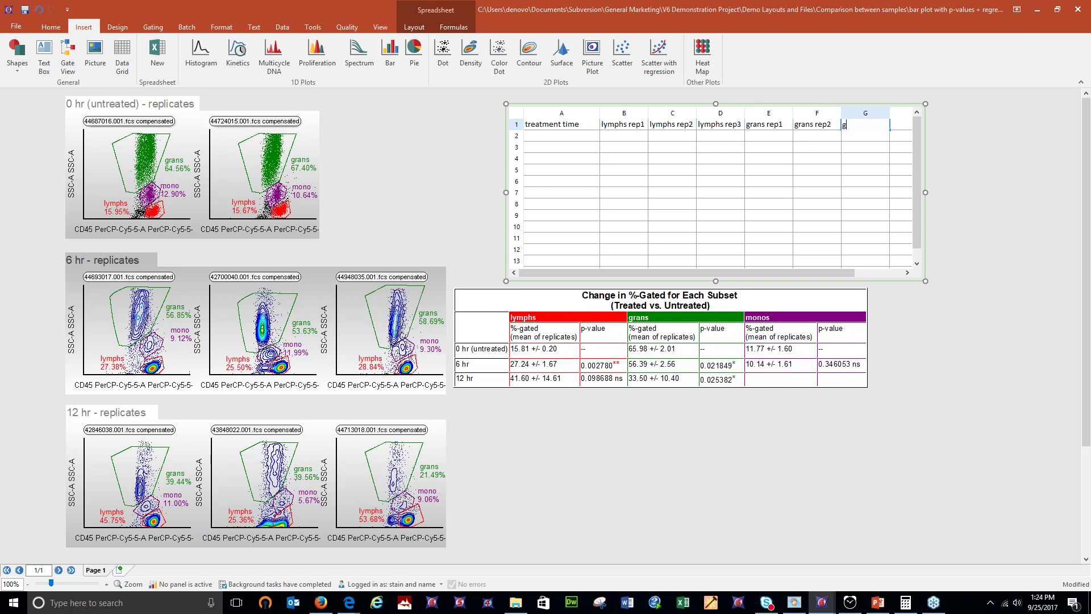
pyautogui.write('rans rep3')
pyautogui.press('Tab')
# Widen the spreadsheet to show column J and enter the headings "monos rep1", "monos rep2" and "monos rep3" in cells H1 to J1
pyautogui.moveTo(925, 193); pyautogui.dragTo(1016, 195)
pyautogui.doubleClick(913, 124)
pyautogui.write('monos rep')
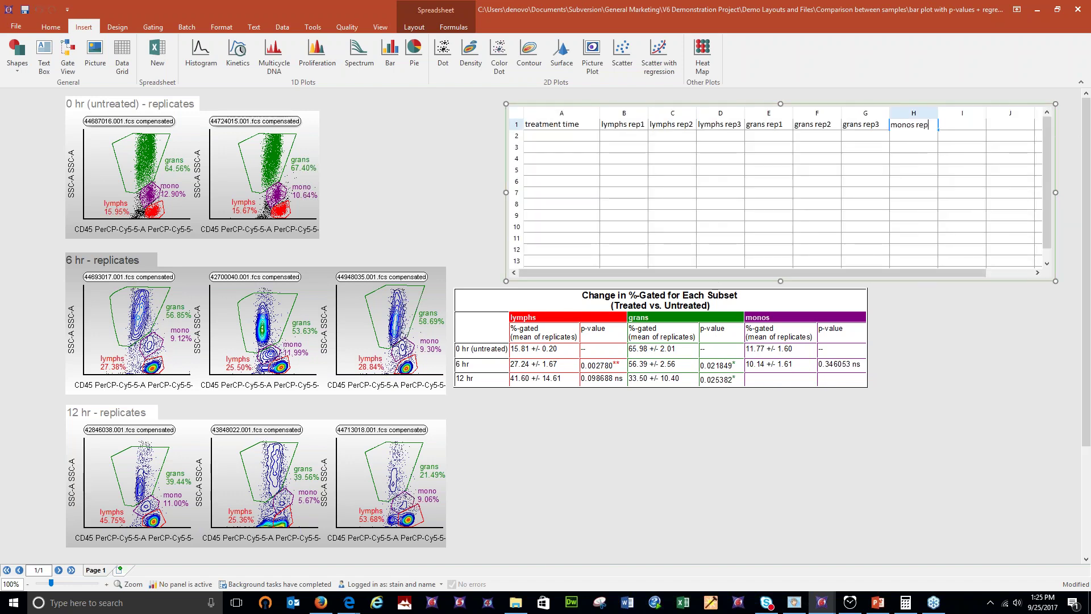
pyautogui.write('1')
pyautogui.press('Tab')
pyautogui.write('mono')
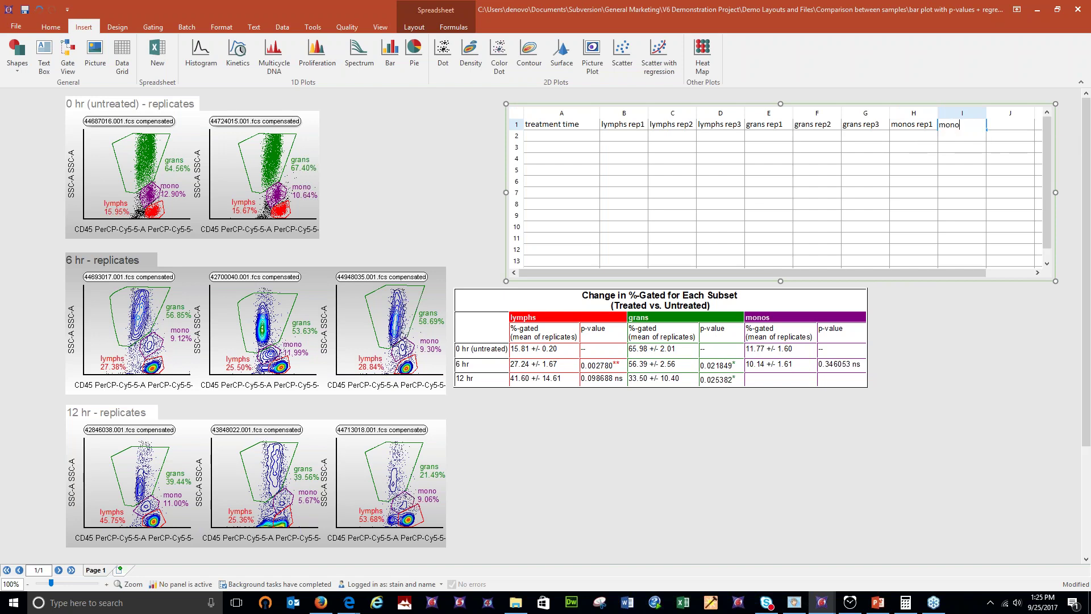
pyautogui.write('s rep2')
pyautogui.press('Tab')
pyautogui.write('monos ')
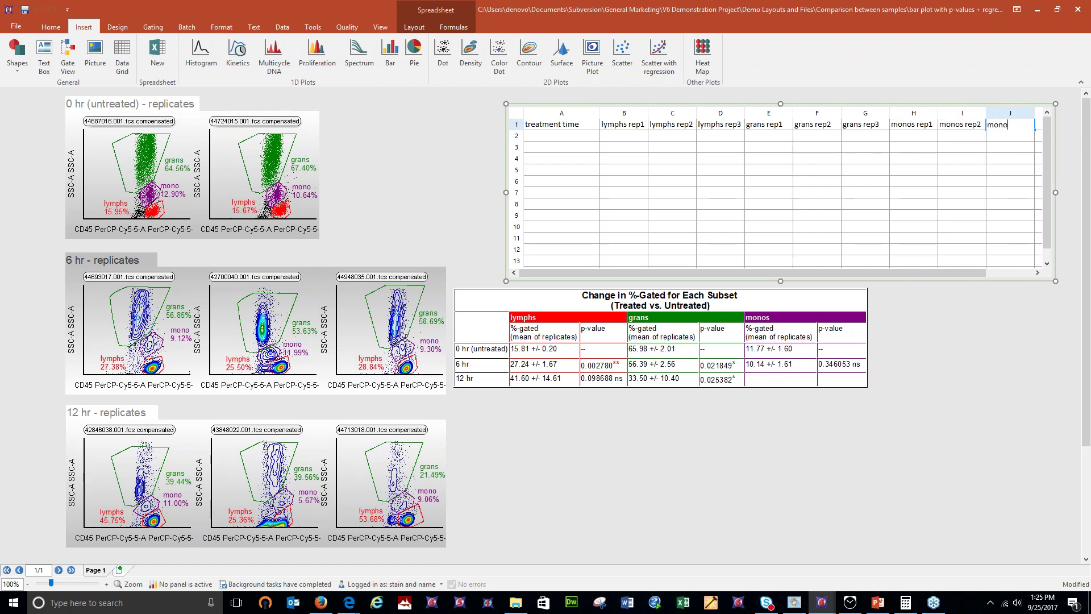
pyautogui.write('rep3')
pyautogui.click(937, 427)
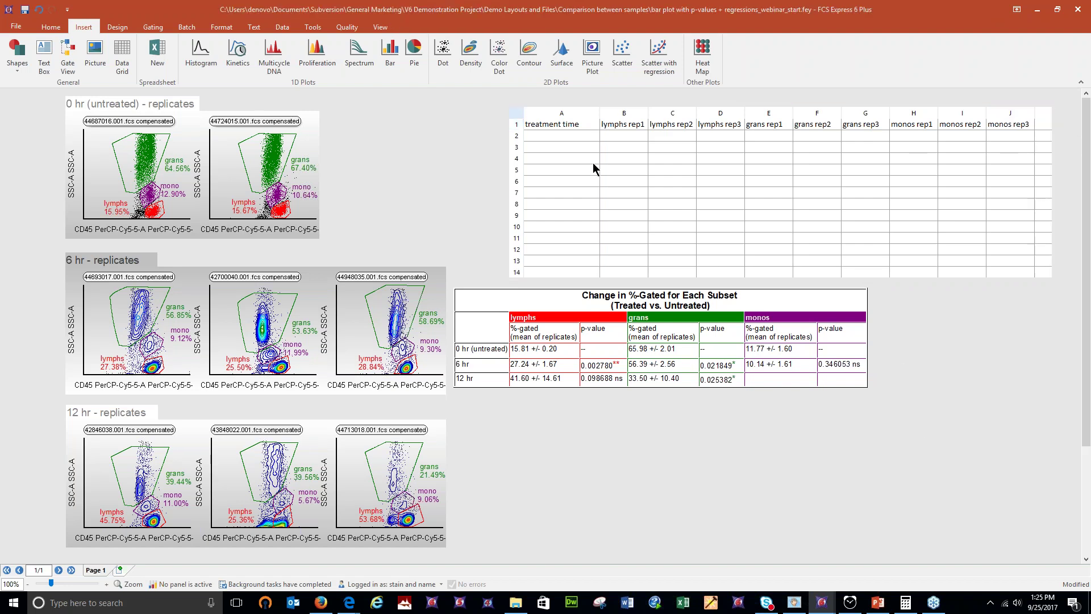
# Enter the treatment times 0 and 6 in cells A2 and A3
pyautogui.click(571, 138)
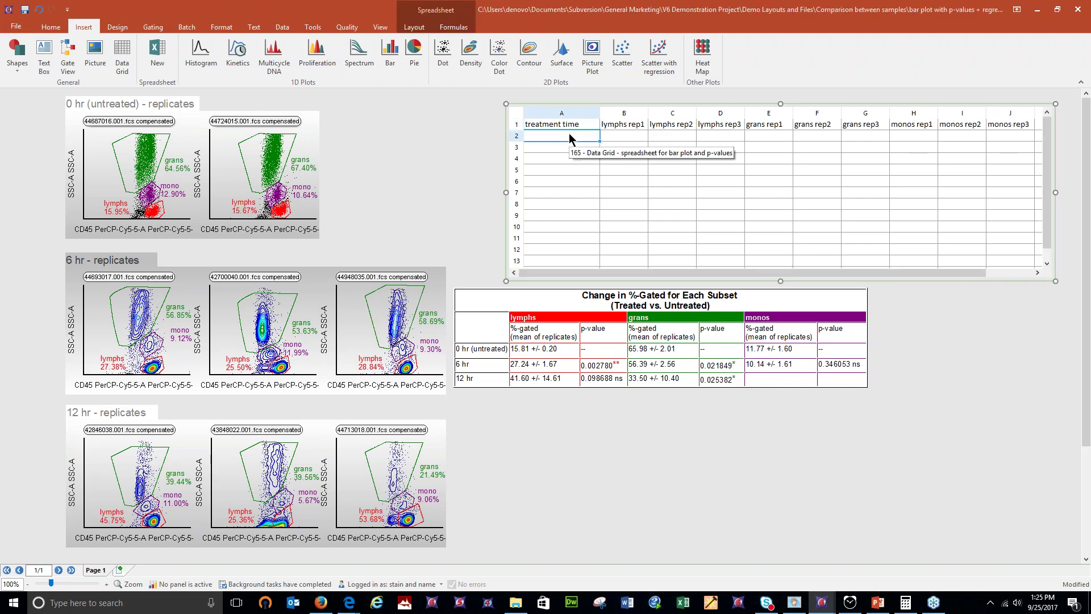
pyautogui.write('0')
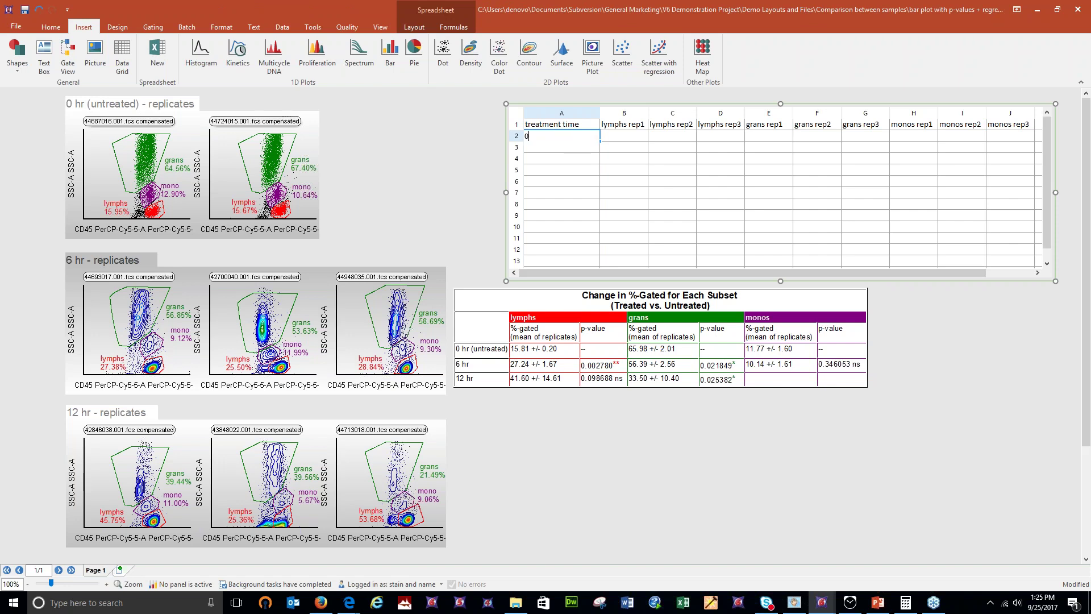
pyautogui.press('Return')
pyautogui.write('6')
pyautogui.press('Return')
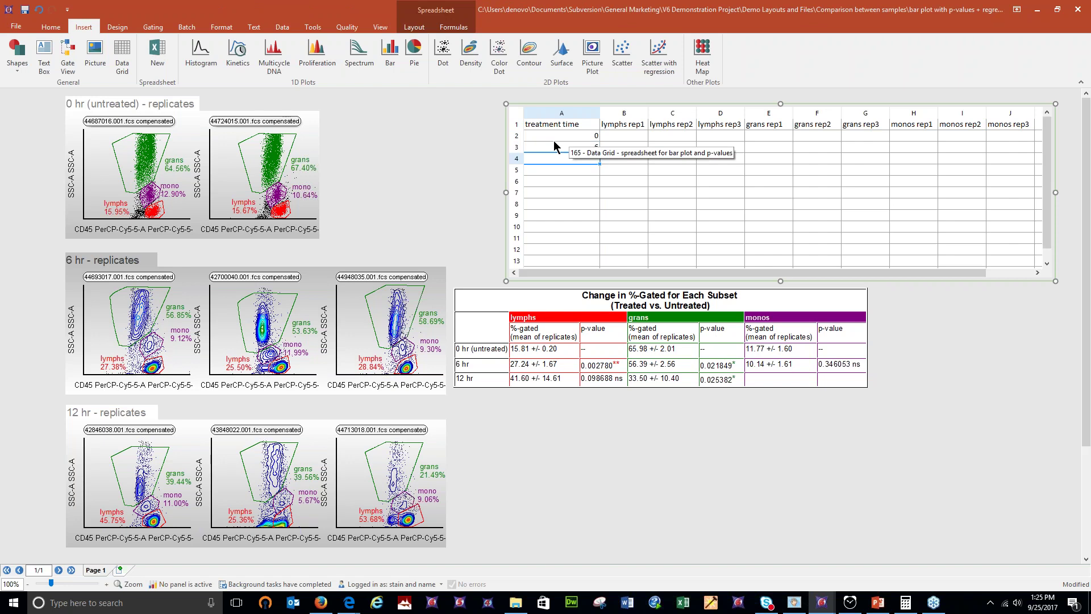
# Examine the keywords offered for a keyword token from the second 0 hr plot, without inserting a token
pyautogui.click(311, 126)
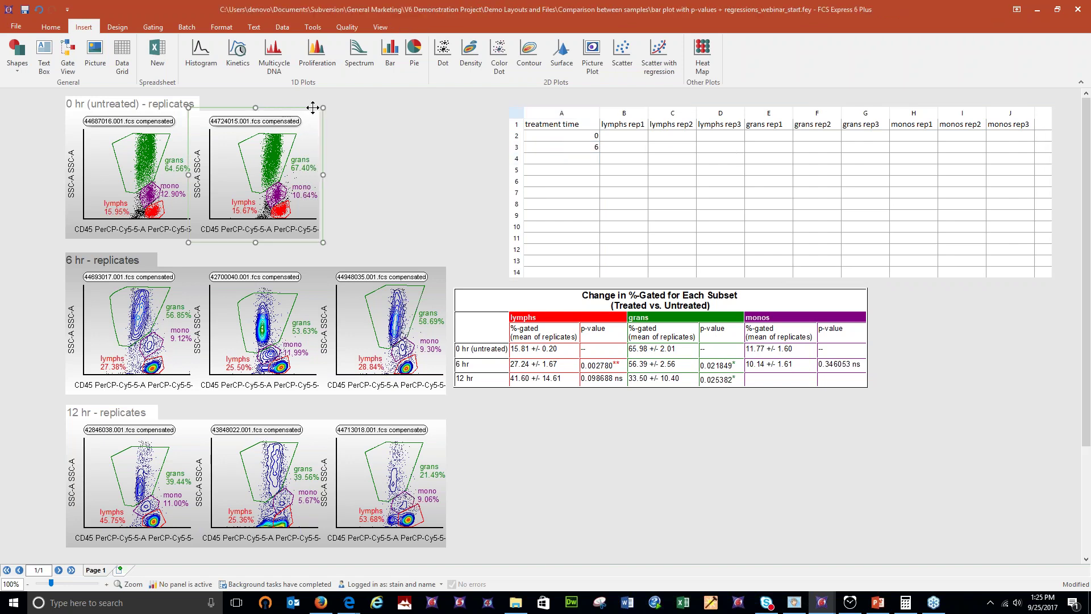
pyautogui.moveTo(307, 107); pyautogui.dragTo(579, 163)
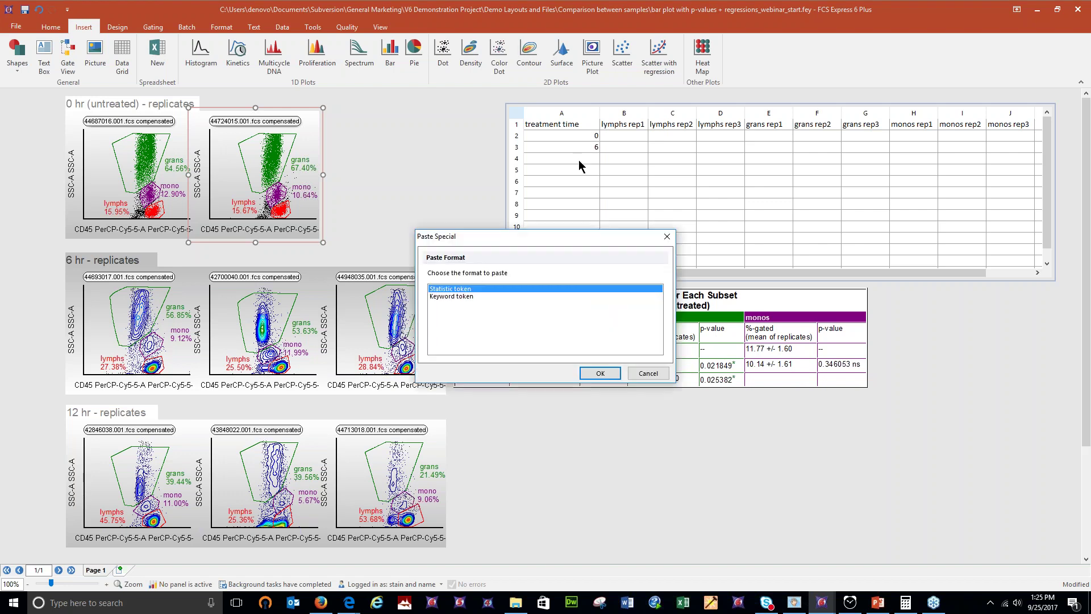
pyautogui.click(451, 296)
pyautogui.click(599, 373)
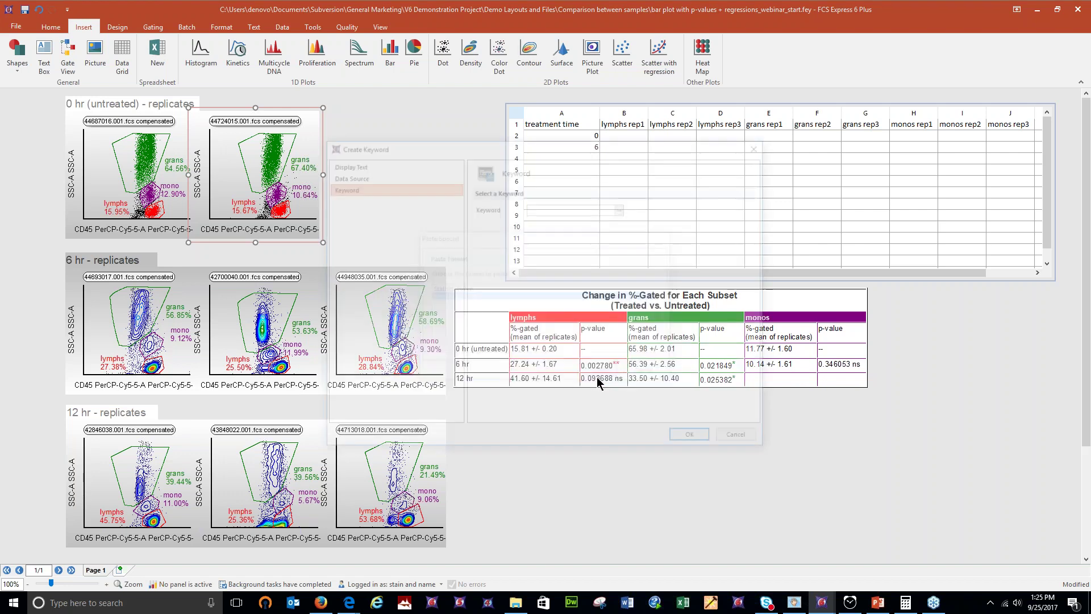
pyautogui.click(622, 208)
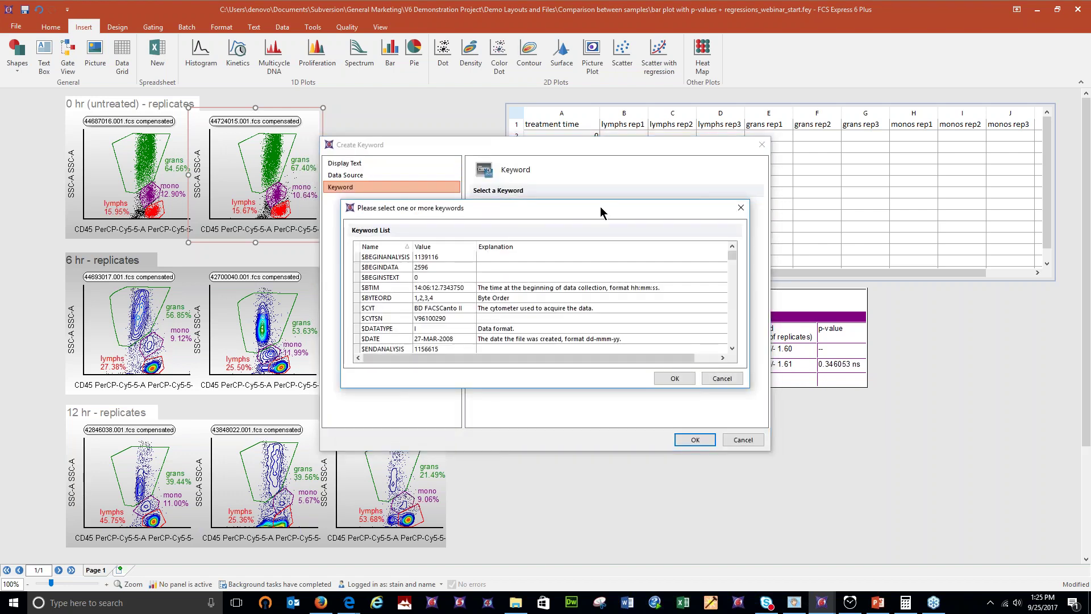
pyautogui.moveTo(490, 408); pyautogui.dragTo(486, 516)
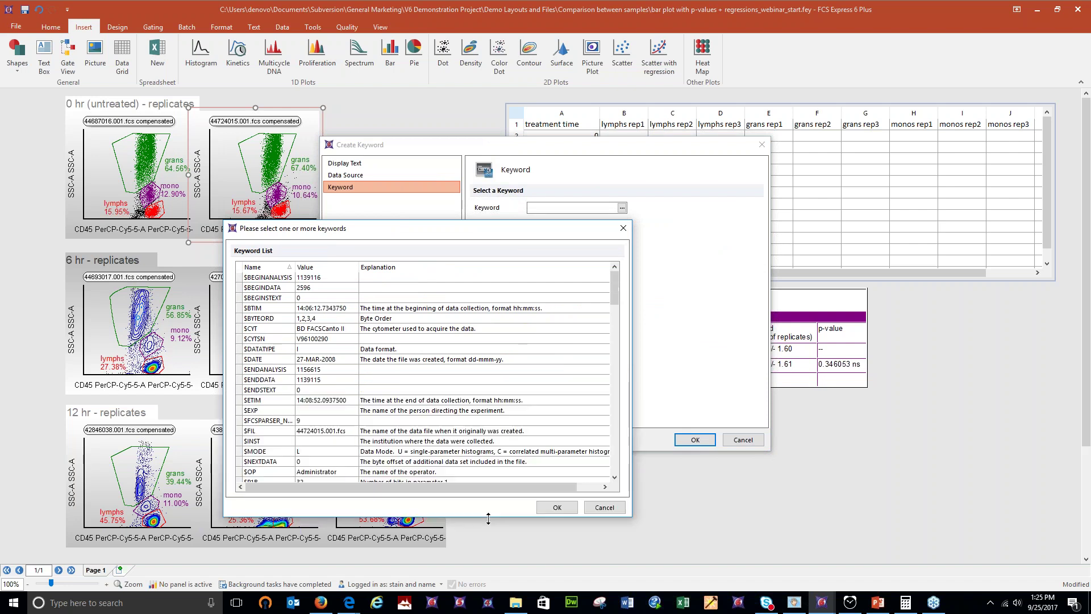
pyautogui.moveTo(617, 385); pyautogui.dragTo(616, 471)
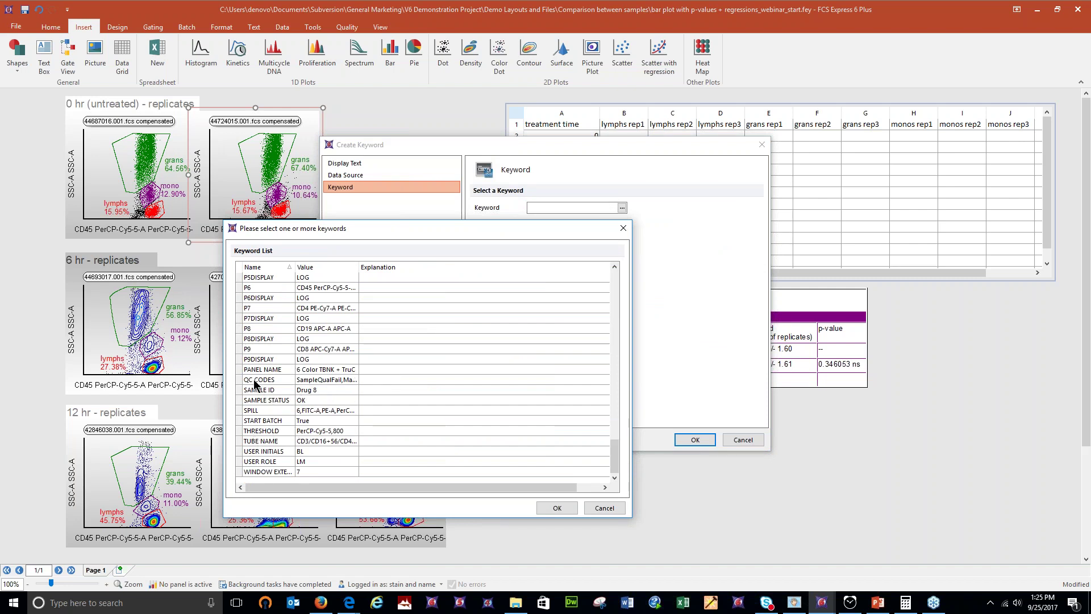
pyautogui.click(603, 507)
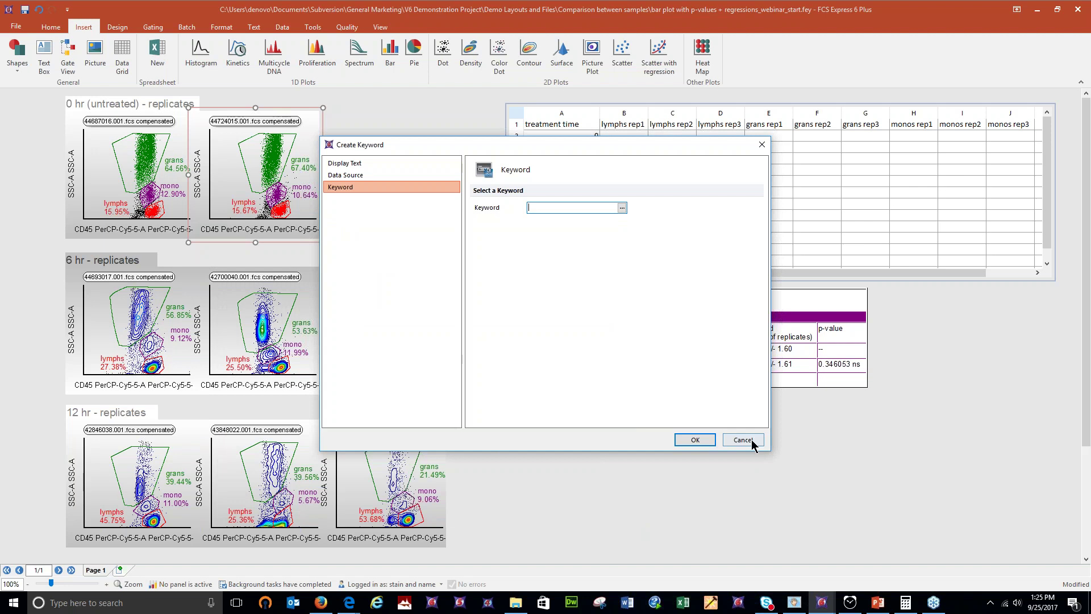
pyautogui.click(742, 439)
# Enter the treatment time 12 in cell A4
pyautogui.click(577, 161)
pyautogui.write('12')
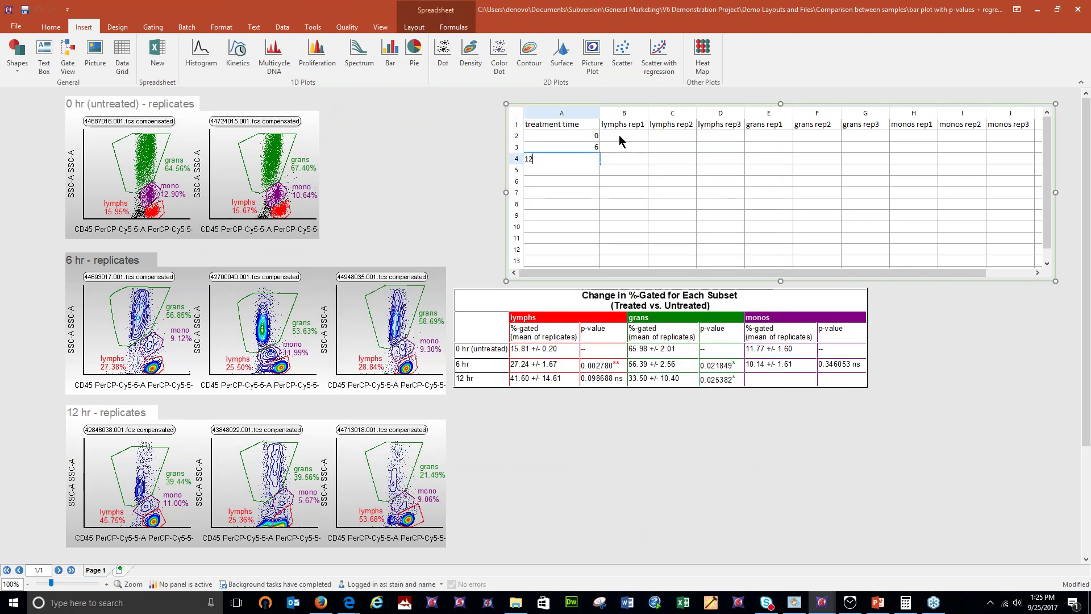
pyautogui.click(619, 135)
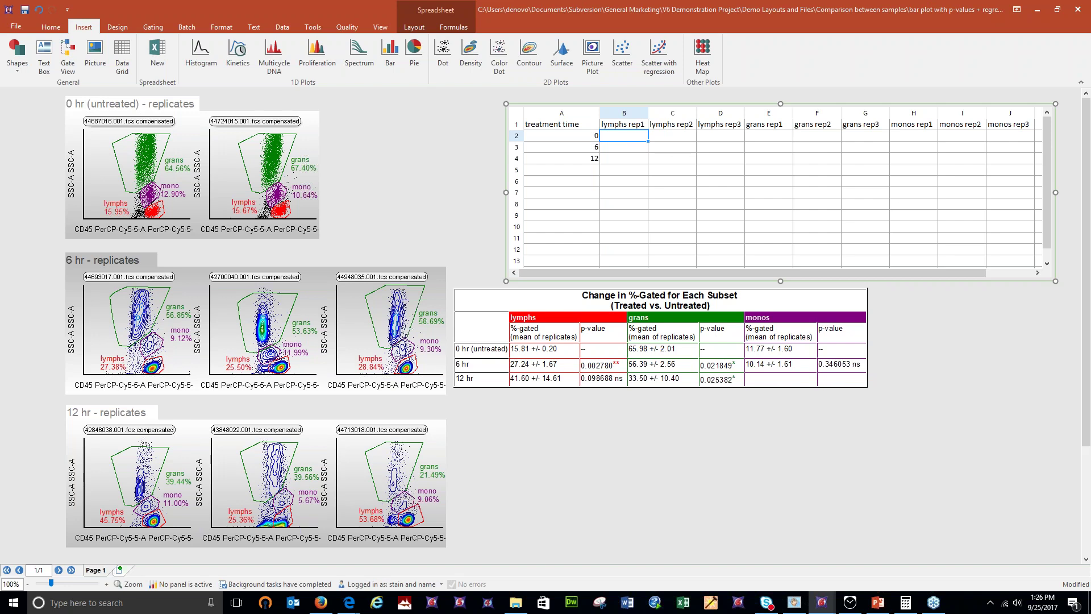
# Insert a statistic token in cell B2 showing % of gated cells for the lymphs gate of the first 0 hr plot
pyautogui.click(506, 316)
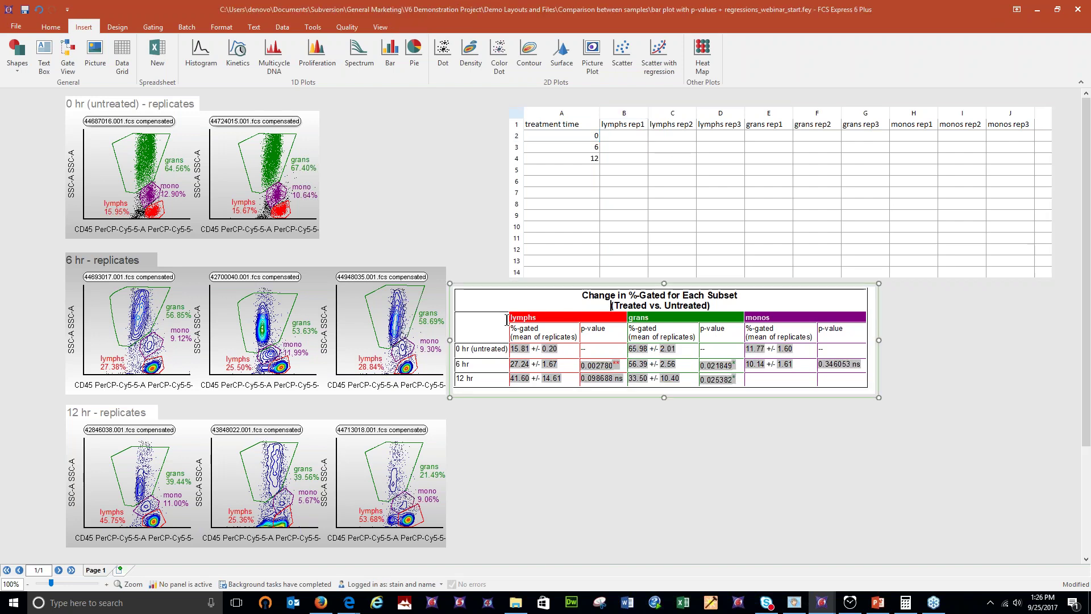
pyautogui.click(586, 453)
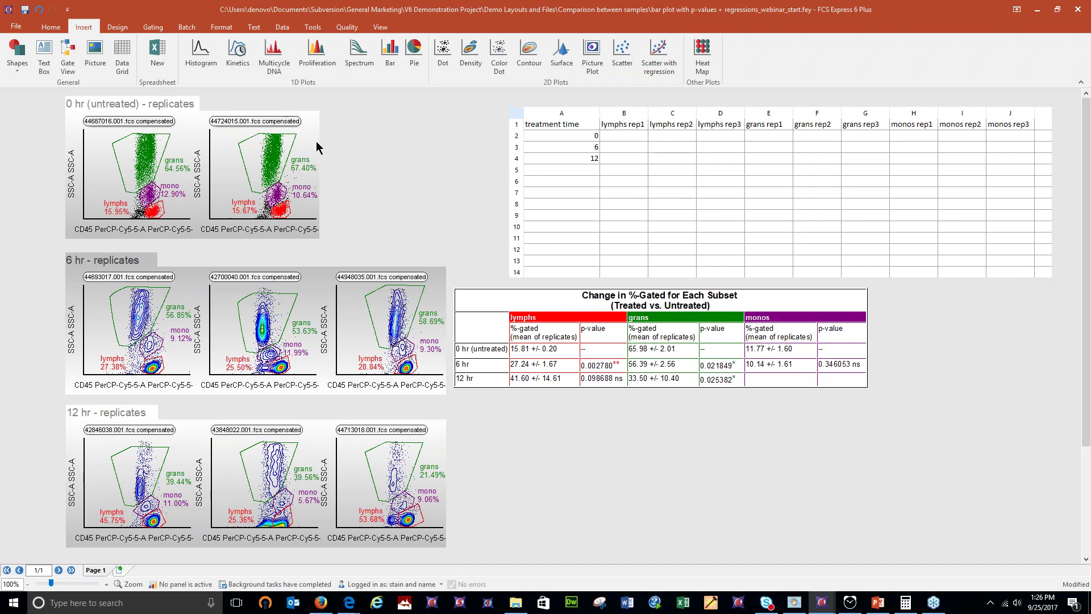
pyautogui.click(151, 214)
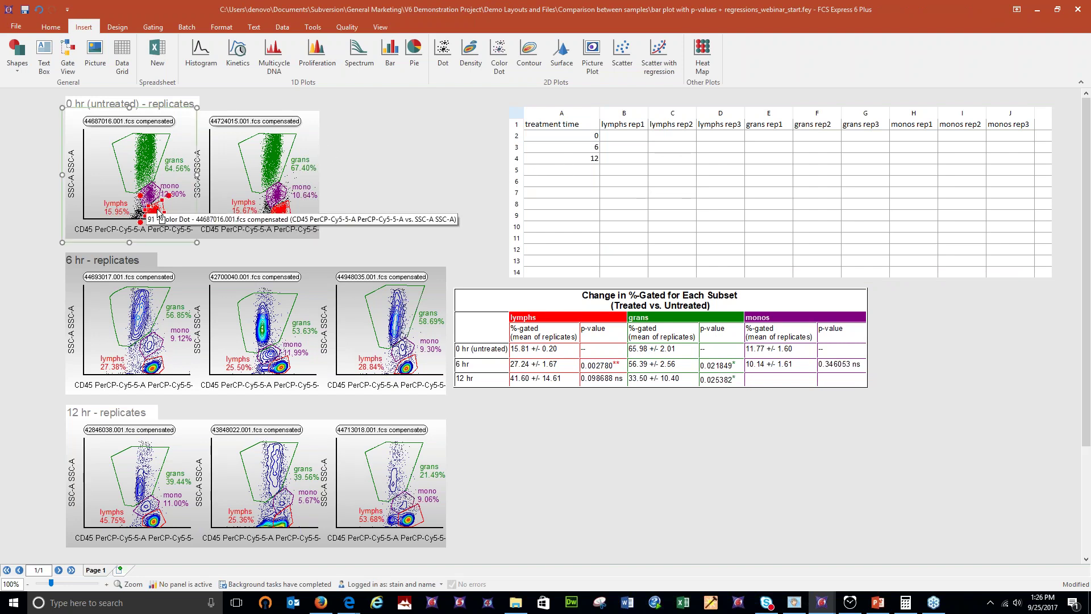
pyautogui.moveTo(153, 211); pyautogui.dragTo(630, 146)
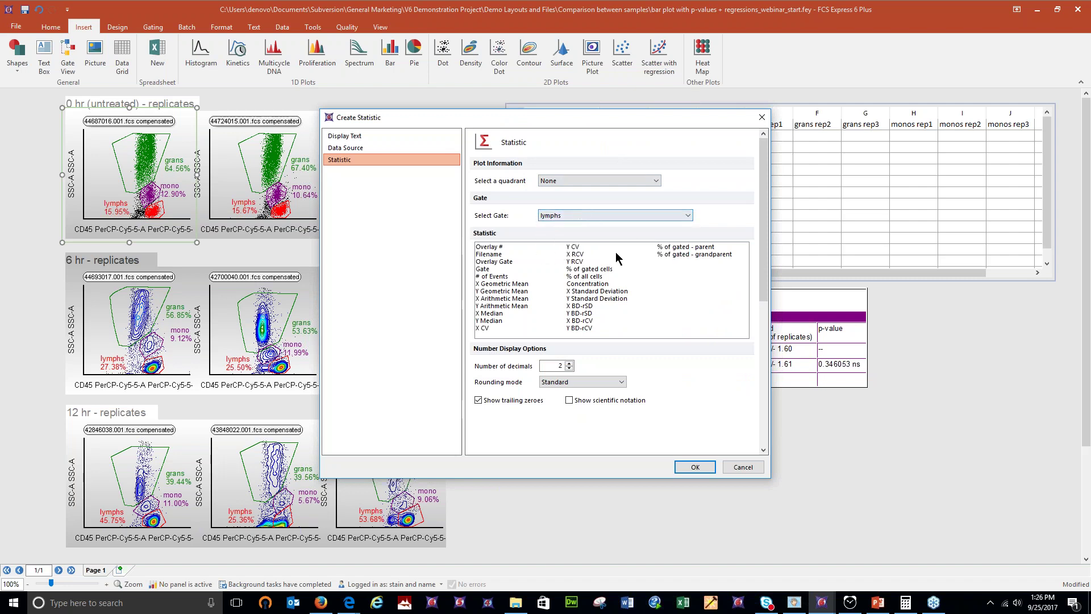
pyautogui.click(601, 270)
pyautogui.click(694, 467)
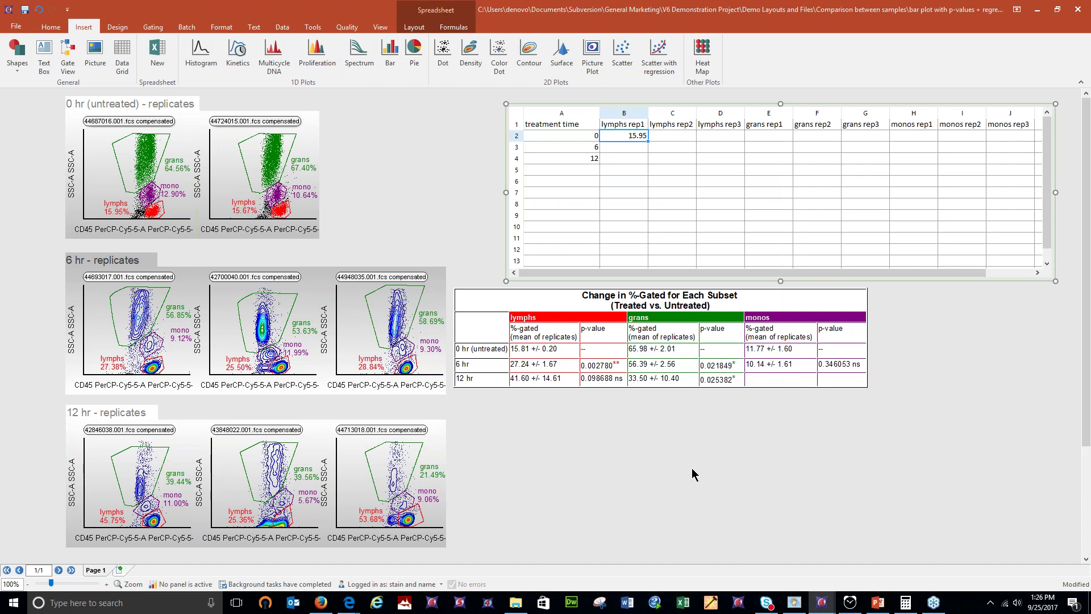
# Insert a statistic token in cell C2 showing % of gated cells for the lymphs gate of the second 0 hr plot
pyautogui.click(276, 216)
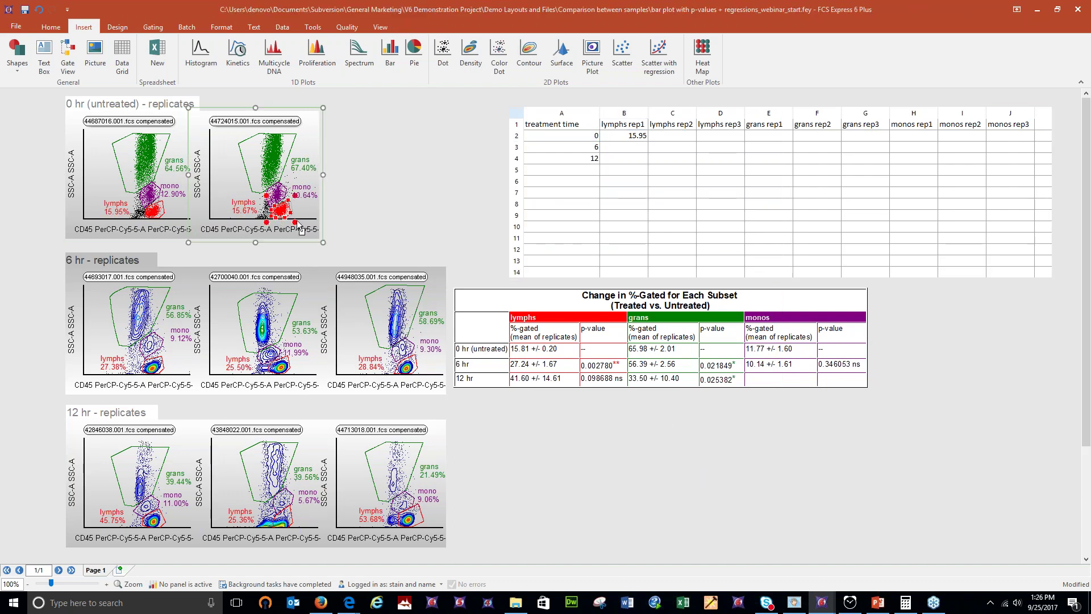
pyautogui.doubleClick(682, 137)
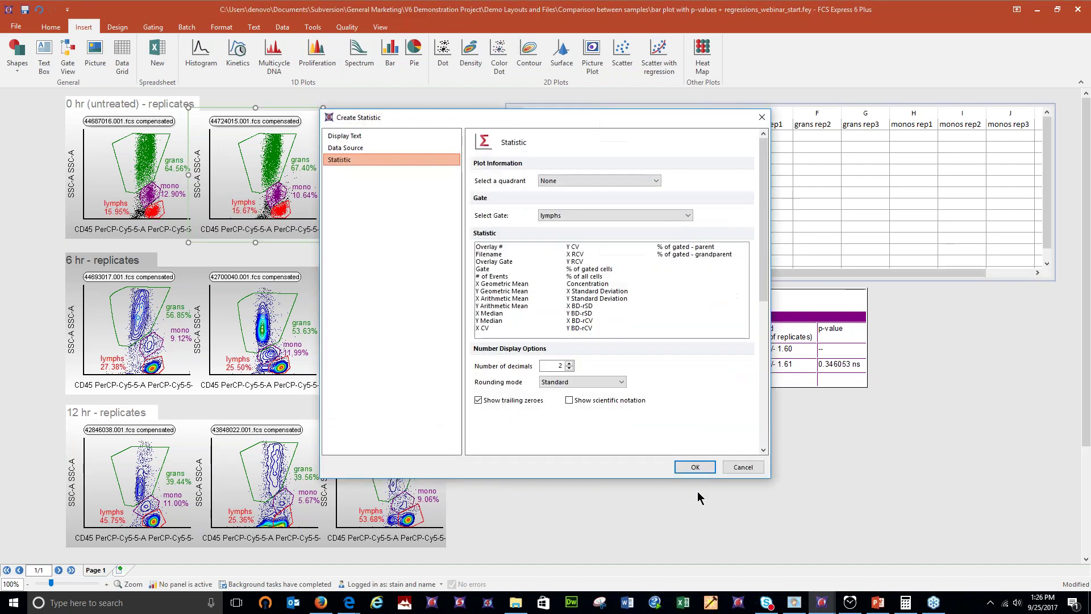
pyautogui.click(600, 270)
pyautogui.click(694, 467)
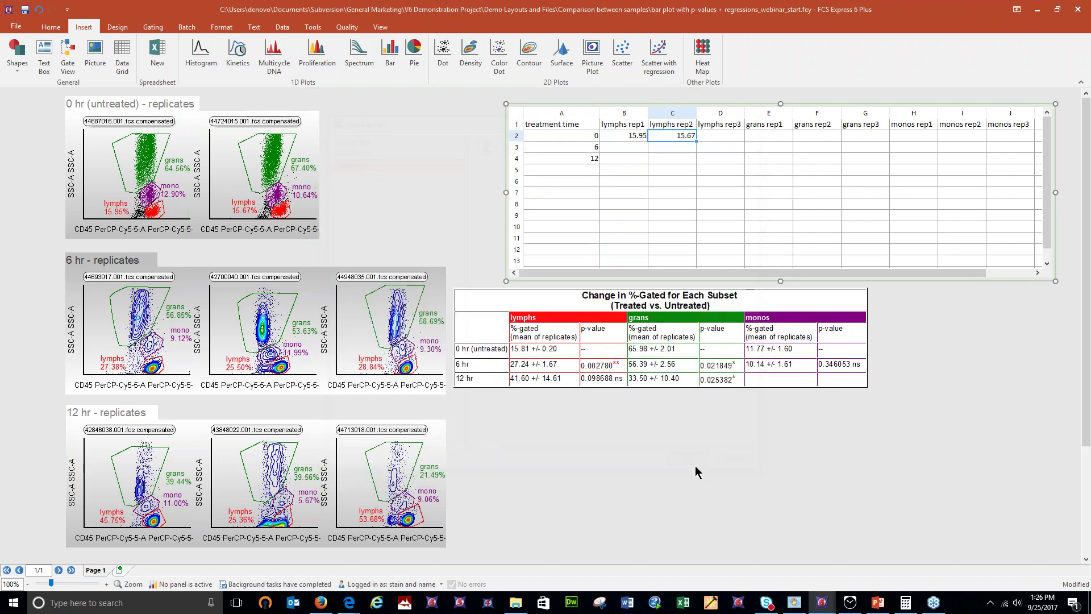
# Fill cells B3, C3 and D3 with % of gated cells tokens from the lymphs gates of the three 6 hr replicate plots
pyautogui.click(153, 363)
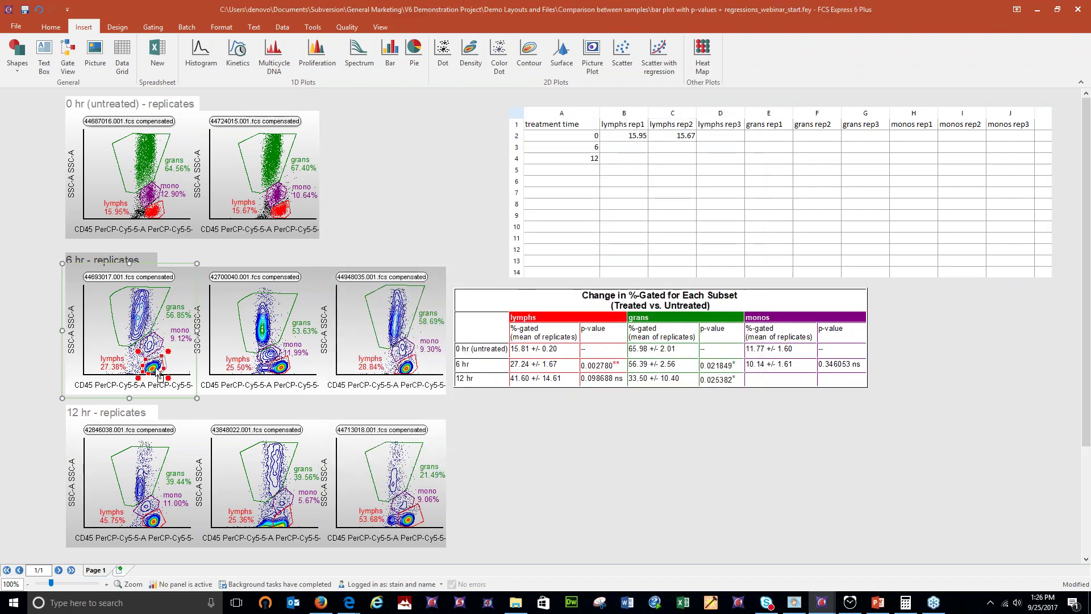
pyautogui.moveTo(154, 363); pyautogui.dragTo(625, 154)
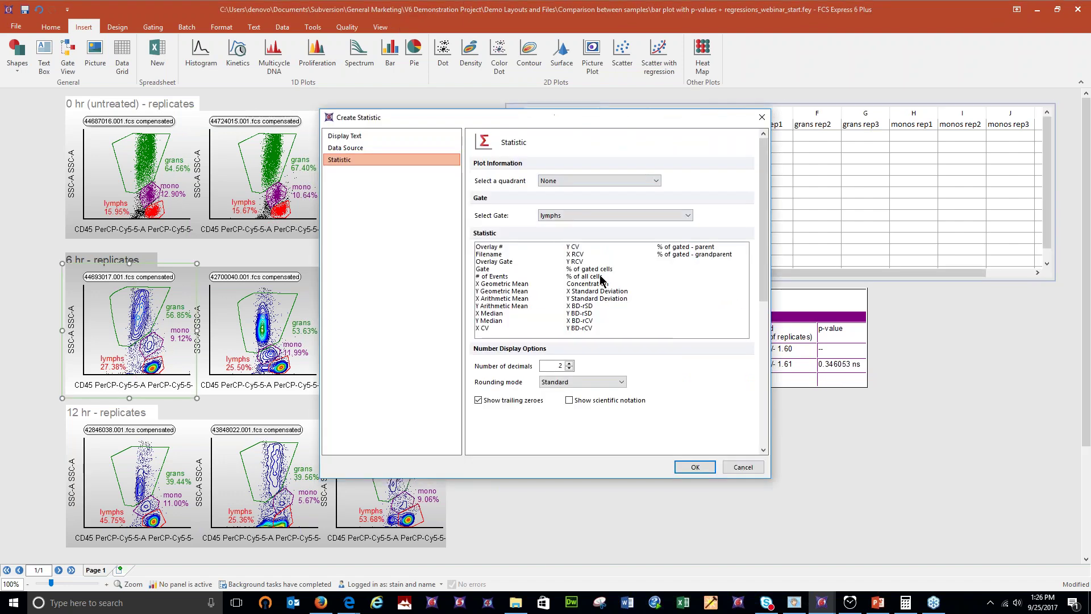
pyautogui.click(699, 467)
pyautogui.moveTo(282, 368); pyautogui.dragTo(676, 155)
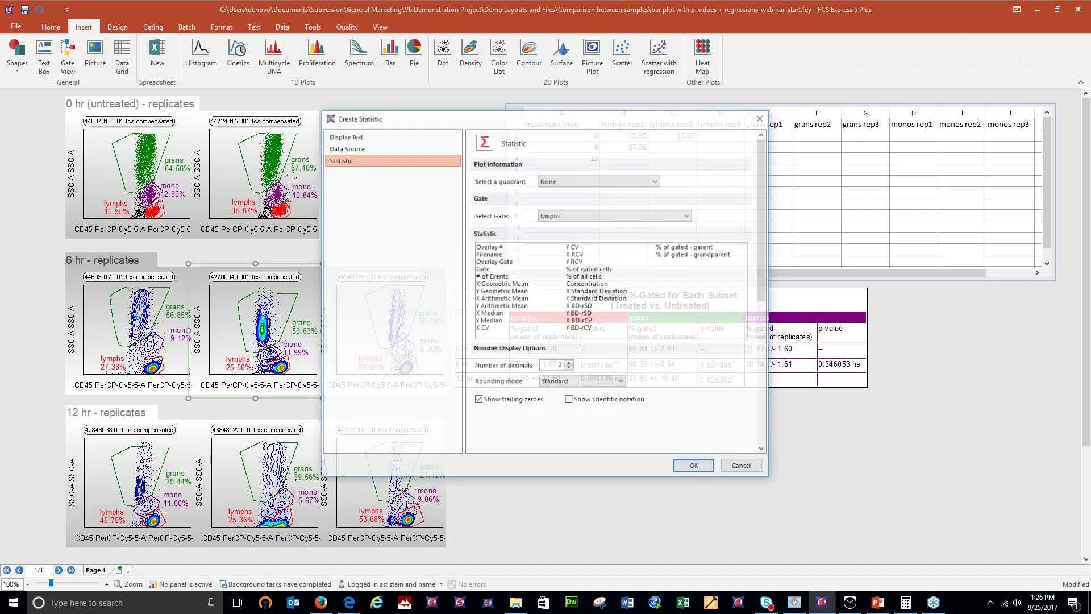
pyautogui.click(694, 466)
pyautogui.click(412, 375)
pyautogui.moveTo(411, 374); pyautogui.dragTo(717, 153)
pyautogui.click(579, 270)
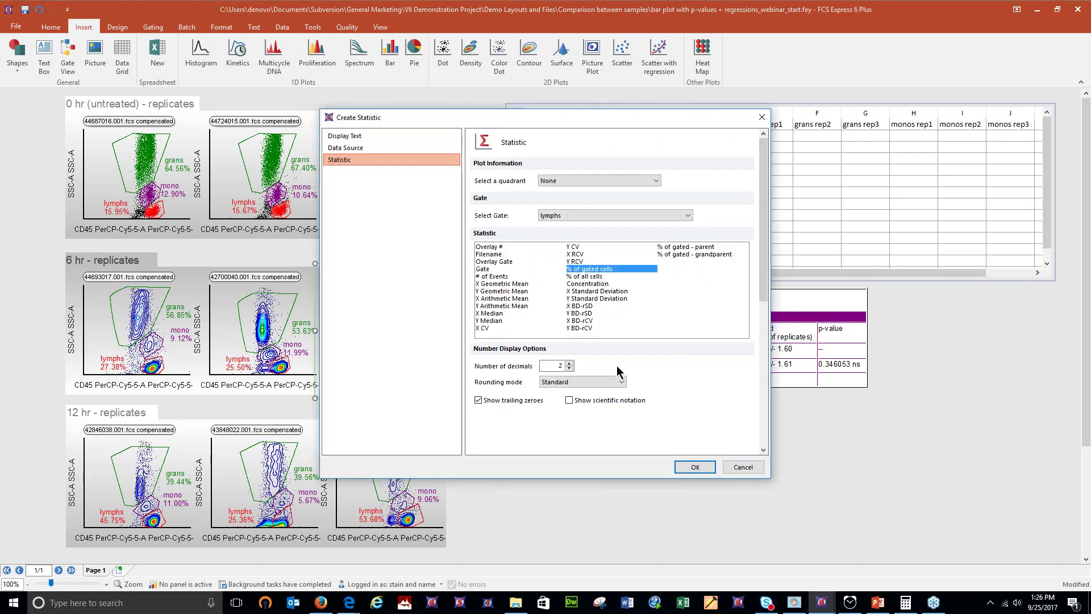
pyautogui.click(694, 466)
# Fill cells B4, C4 and D4 with % of gated cells tokens from the lymphs gates of the three 12 hr replicate plots
pyautogui.moveTo(151, 523); pyautogui.dragTo(635, 165)
pyautogui.click(604, 272)
pyautogui.click(690, 461)
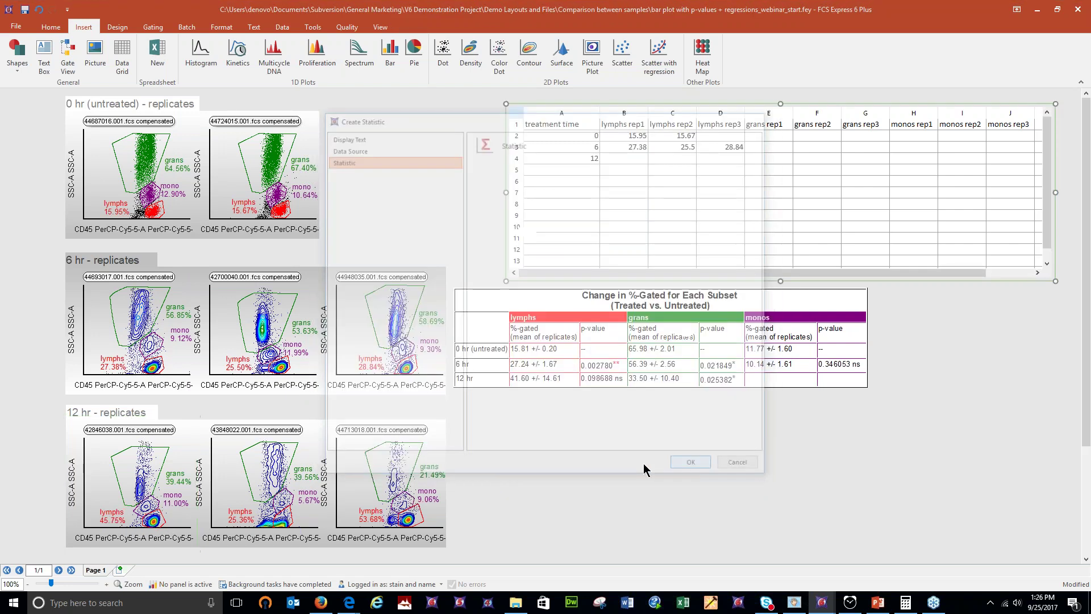
pyautogui.moveTo(293, 525); pyautogui.dragTo(679, 162)
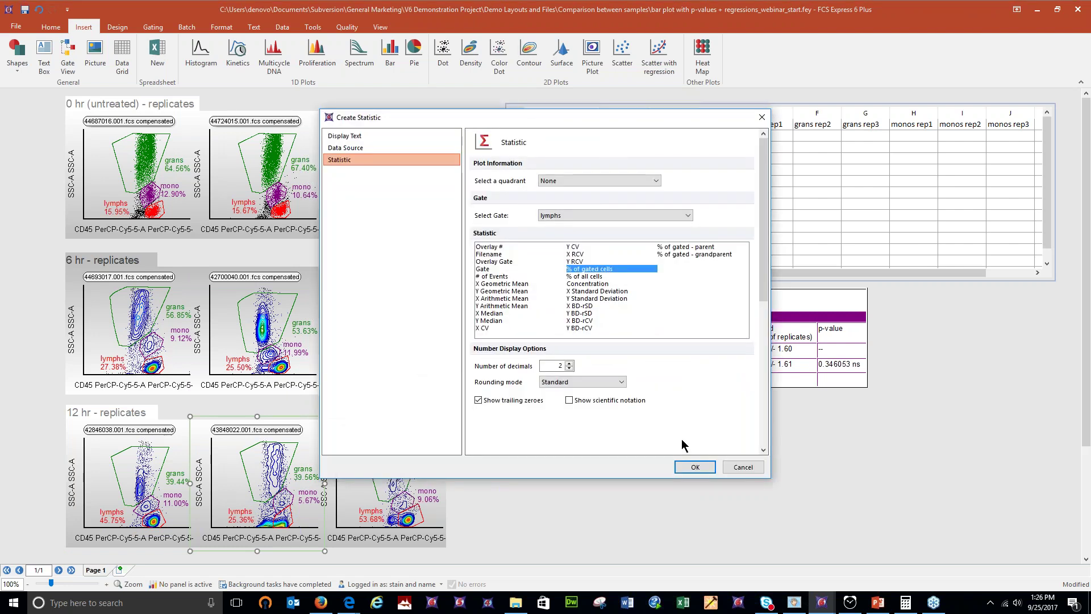
pyautogui.click(690, 467)
pyautogui.moveTo(414, 520); pyautogui.dragTo(719, 158)
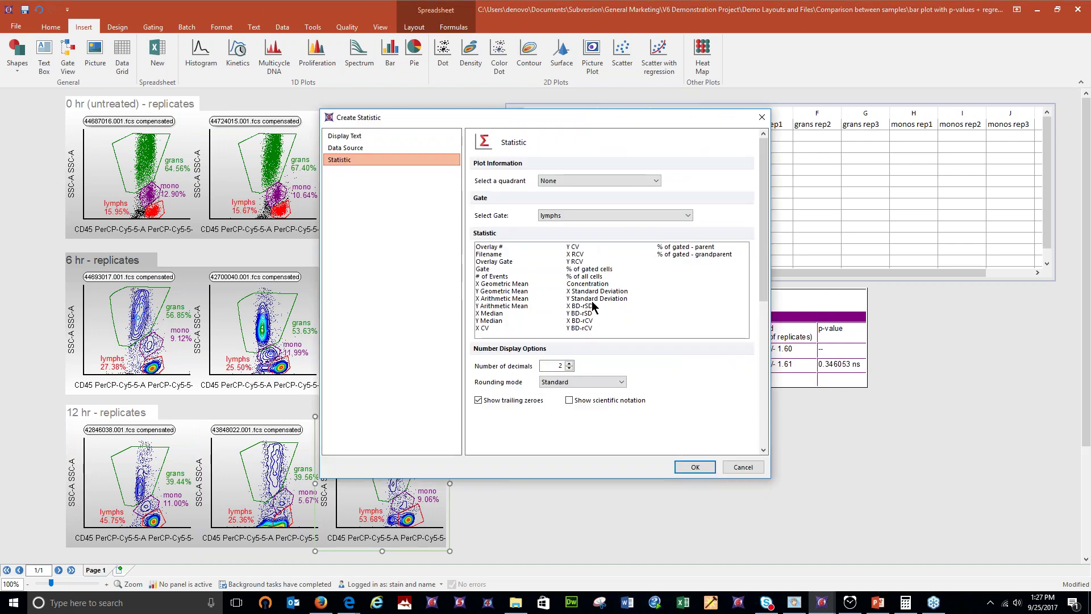
pyautogui.click(598, 269)
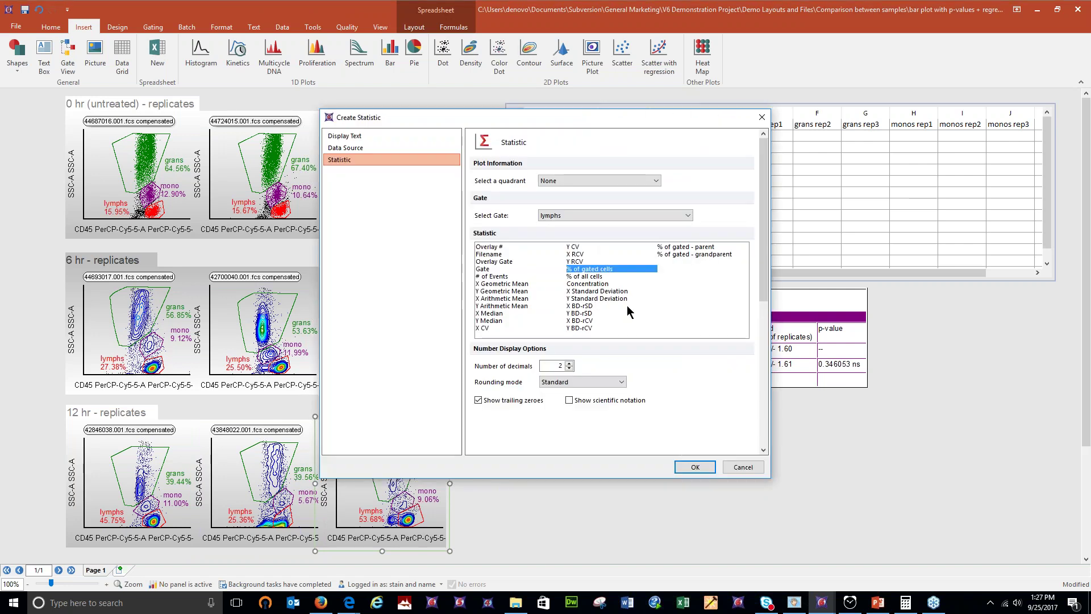
pyautogui.click(693, 467)
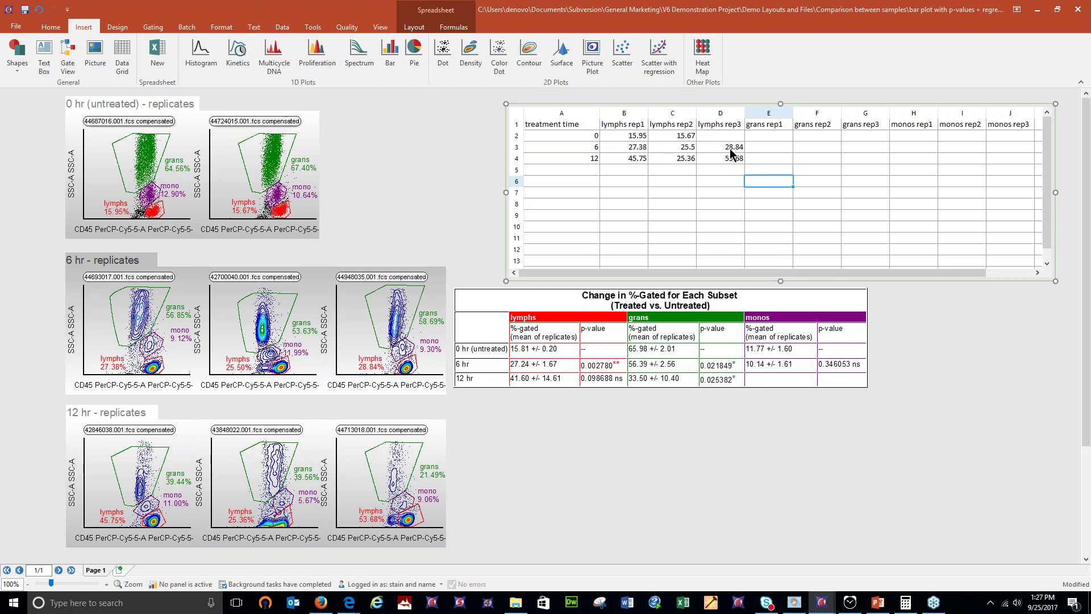
# Insert two blank spreadsheet columns between the lymphs rep3 and grans rep1 columns
pyautogui.moveTo(631, 112); pyautogui.dragTo(713, 111)
pyautogui.click(774, 151)
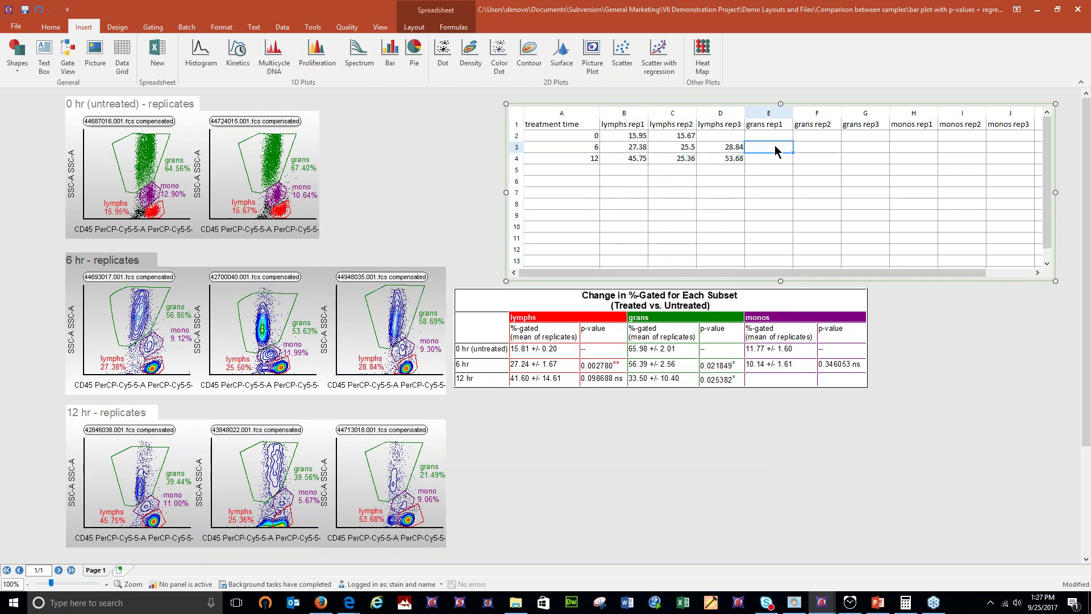
pyautogui.click(763, 108)
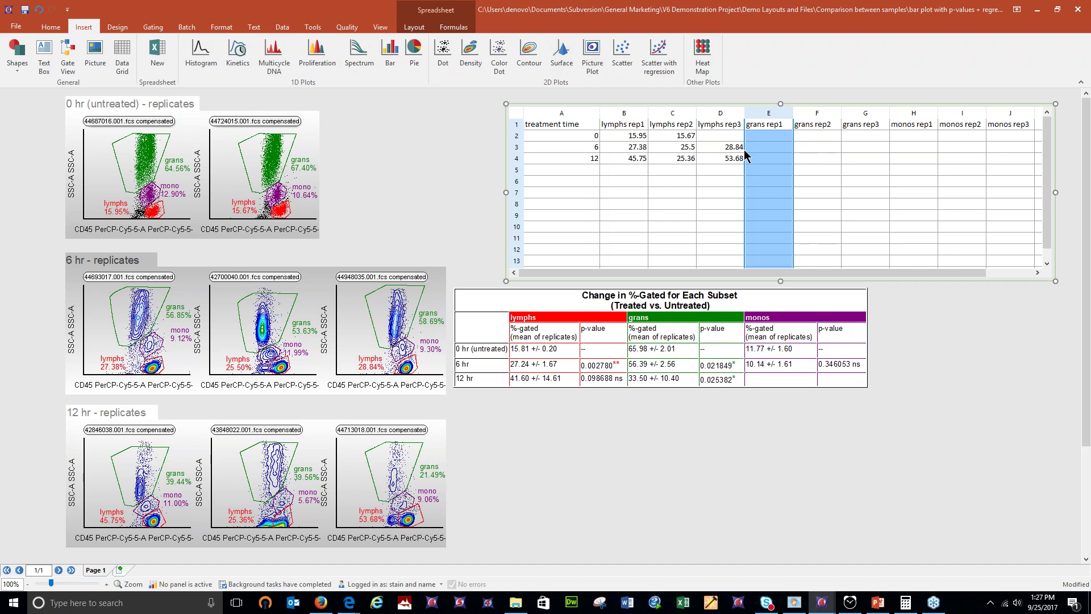
pyautogui.click(421, 26)
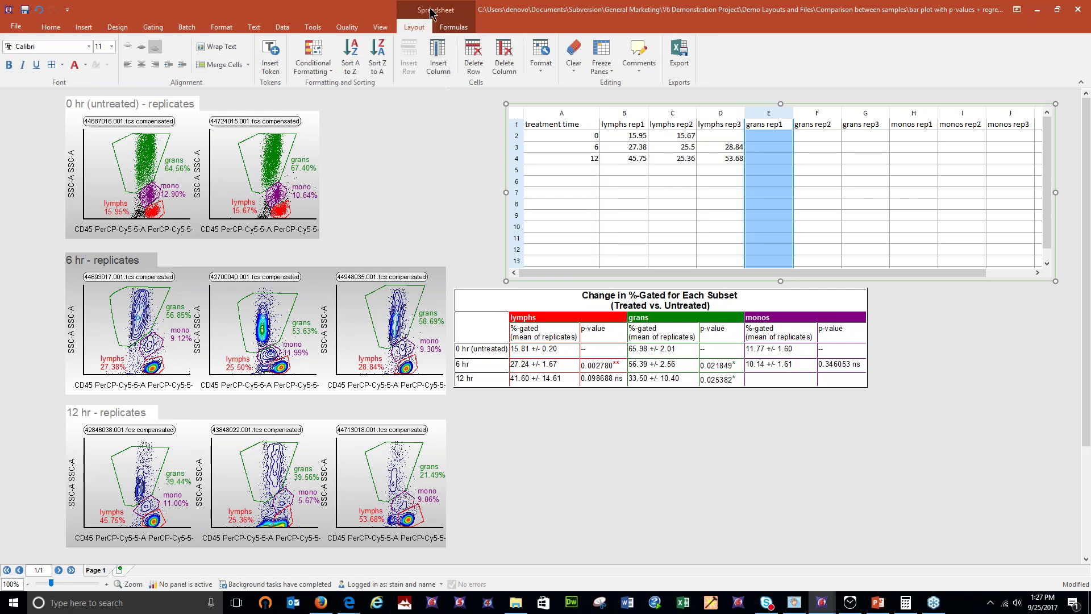
pyautogui.click(440, 57)
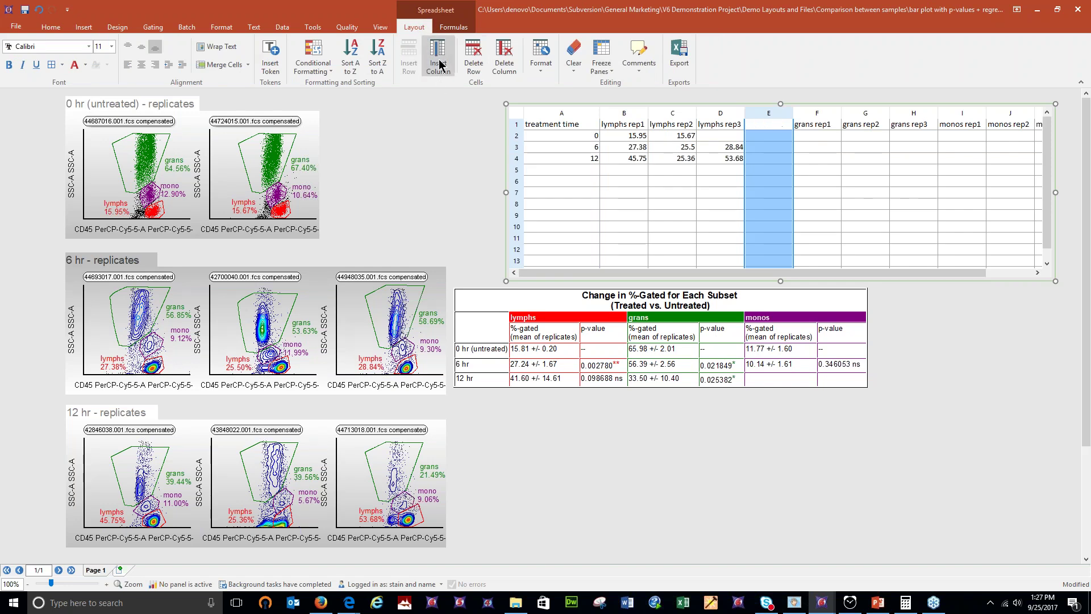
pyautogui.click(438, 55)
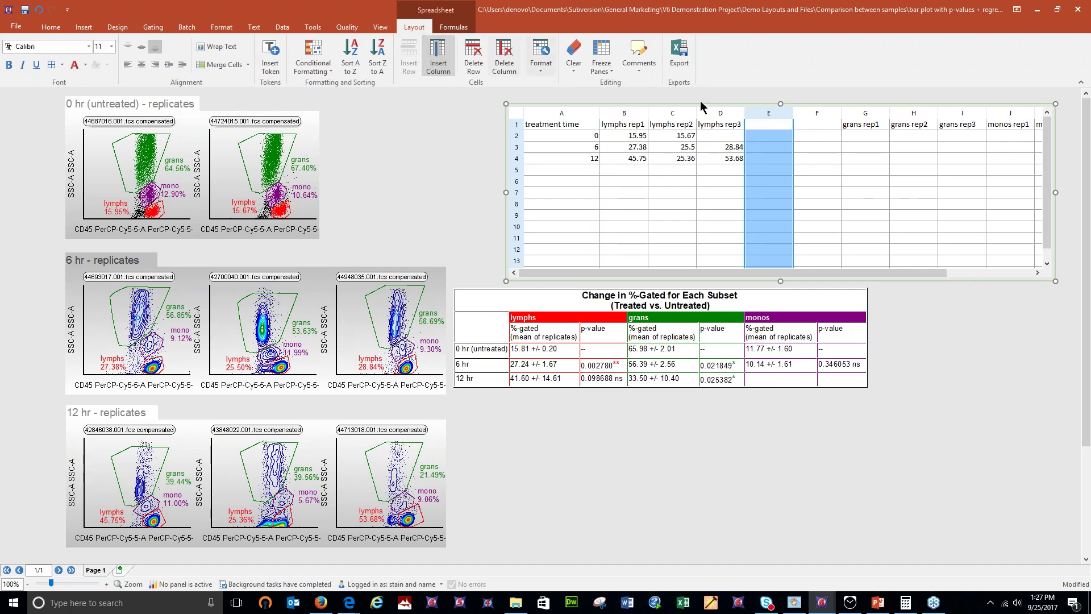
# Enter the headings "lymphs mean" in cell E1 and "lymphs std dev" in cell F1
pyautogui.doubleClick(769, 123)
pyautogui.write('lymphs std')
pyautogui.press('BackSpace')
pyautogui.press('BackSpace')
pyautogui.press('BackSpace')
pyautogui.write('mean')
pyautogui.press('Tab')
pyautogui.write('lym')
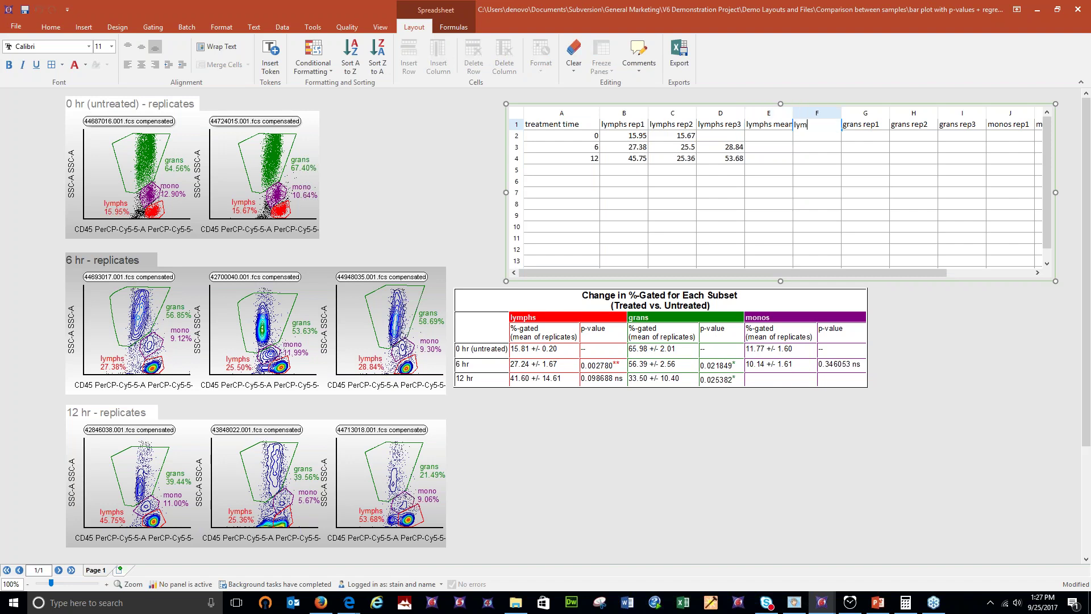
pyautogui.write('phs std de')
pyautogui.click(817, 193)
# Insert two columns before monos rep1 and head them "grans mean" in J1 and "grans std dev" in K1
pyautogui.moveTo(844, 272); pyautogui.dragTo(959, 273)
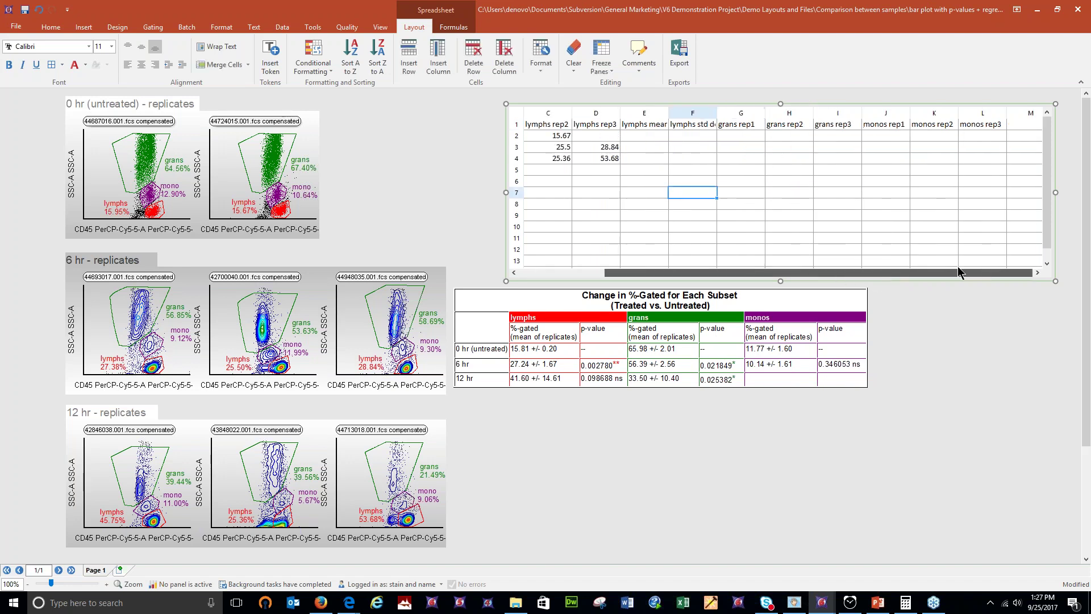
pyautogui.click(879, 109)
pyautogui.click(438, 57)
pyautogui.click(438, 57)
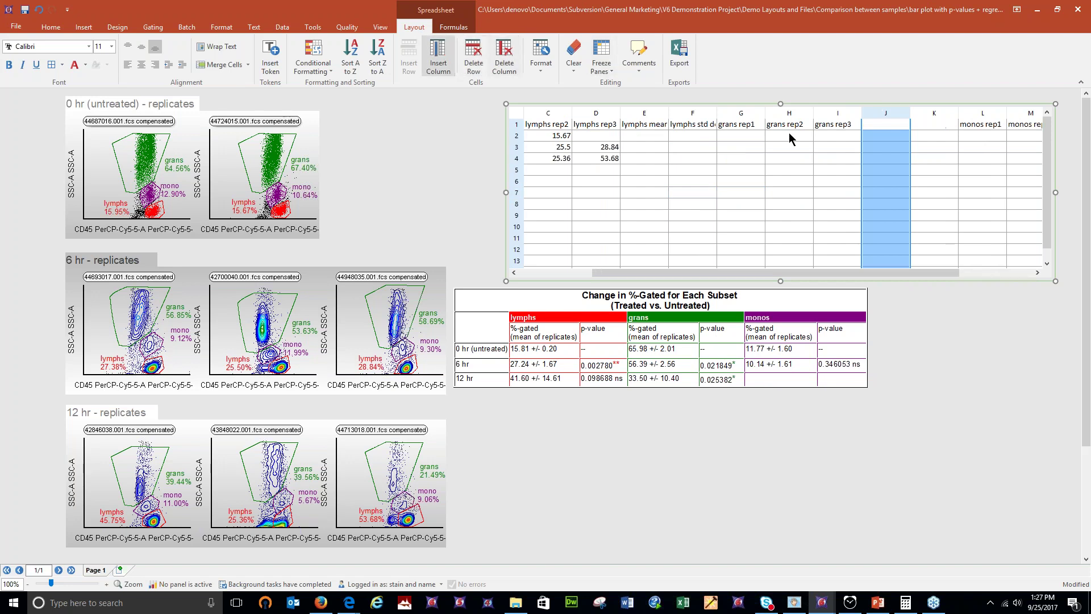
pyautogui.click(881, 126)
pyautogui.write('grans mean')
pyautogui.press('Tab')
pyautogui.write('grans std dev')
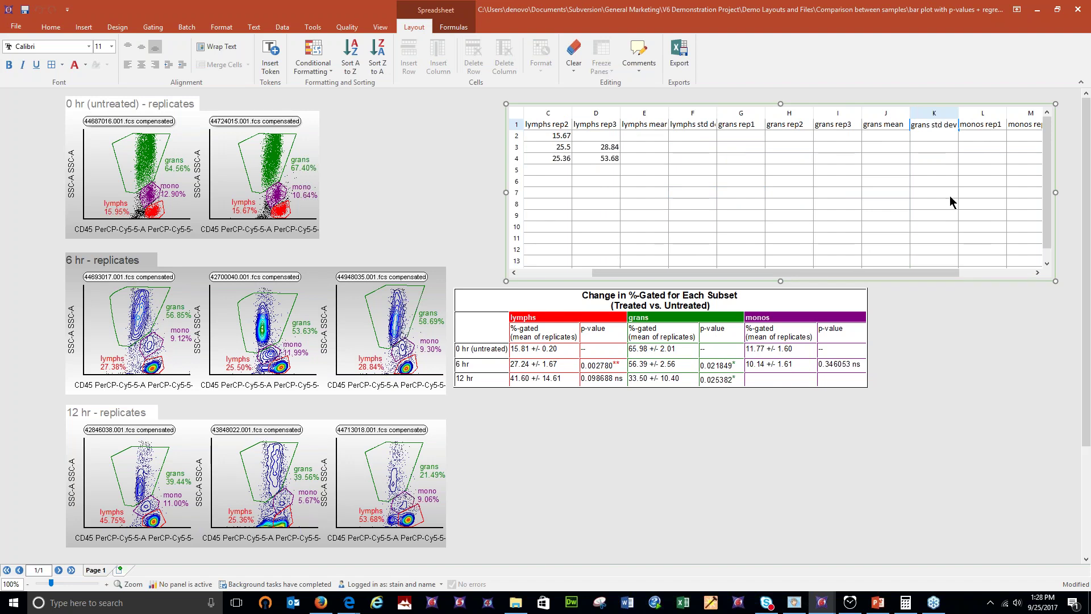
# Enter the headings "monos mean" in cell O1 and "monos std dev" in cell P1, after the monos rep3 column
pyautogui.click(994, 273)
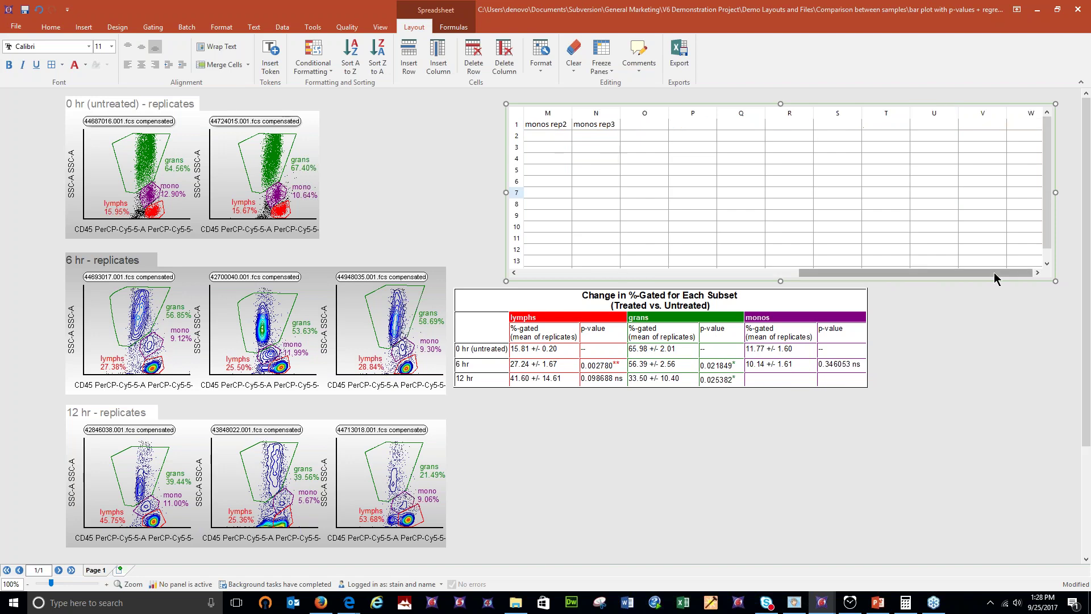
pyautogui.click(659, 126)
pyautogui.write('mono')
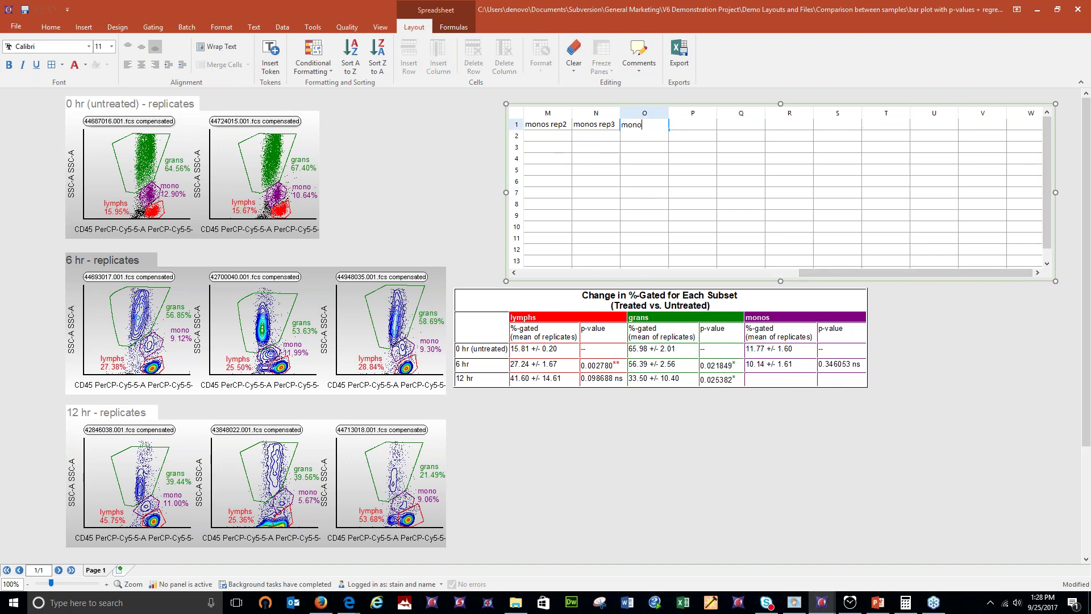
pyautogui.write('s mnea')
pyautogui.press('BackSpace')
pyautogui.press('BackSpace')
pyautogui.press('BackSpace')
pyautogui.write('ean')
pyautogui.press('Tab')
pyautogui.write('monos std de')
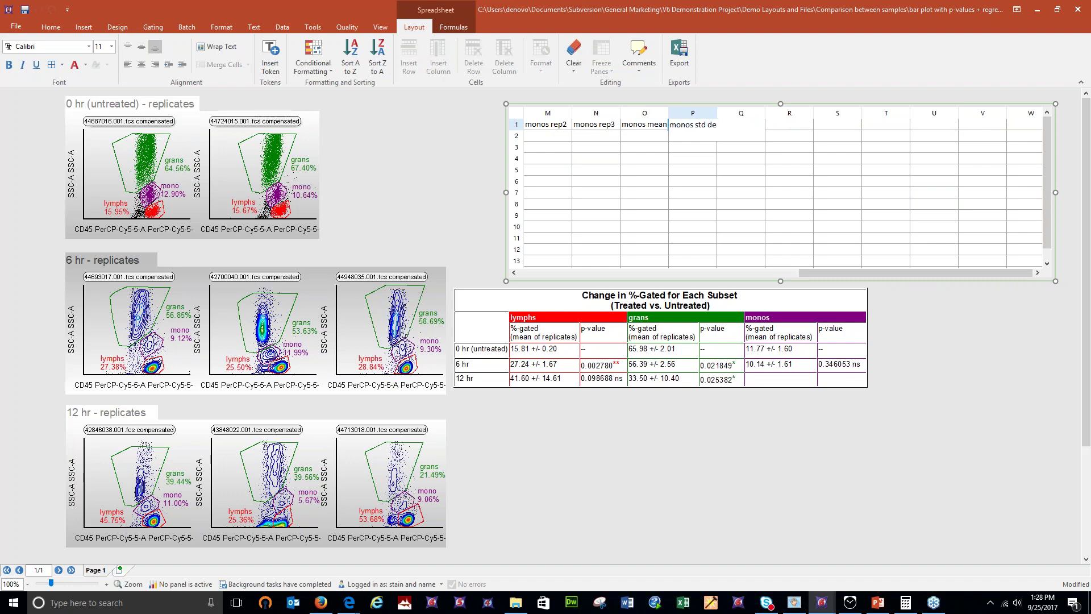
pyautogui.click(673, 162)
# Copy the lymphs replicate tokens in B2:D4 into the grans replicate columns, starting at cell G2
pyautogui.moveTo(811, 273); pyautogui.dragTo(517, 272)
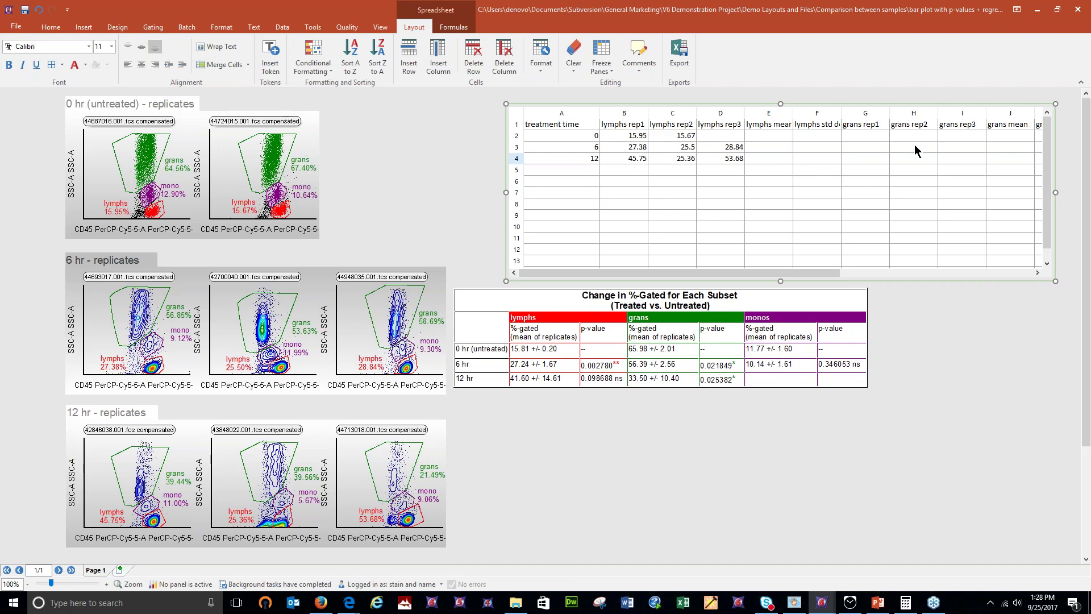
pyautogui.moveTo(629, 133); pyautogui.dragTo(731, 166)
pyautogui.hotkey('ctrl', 'c')
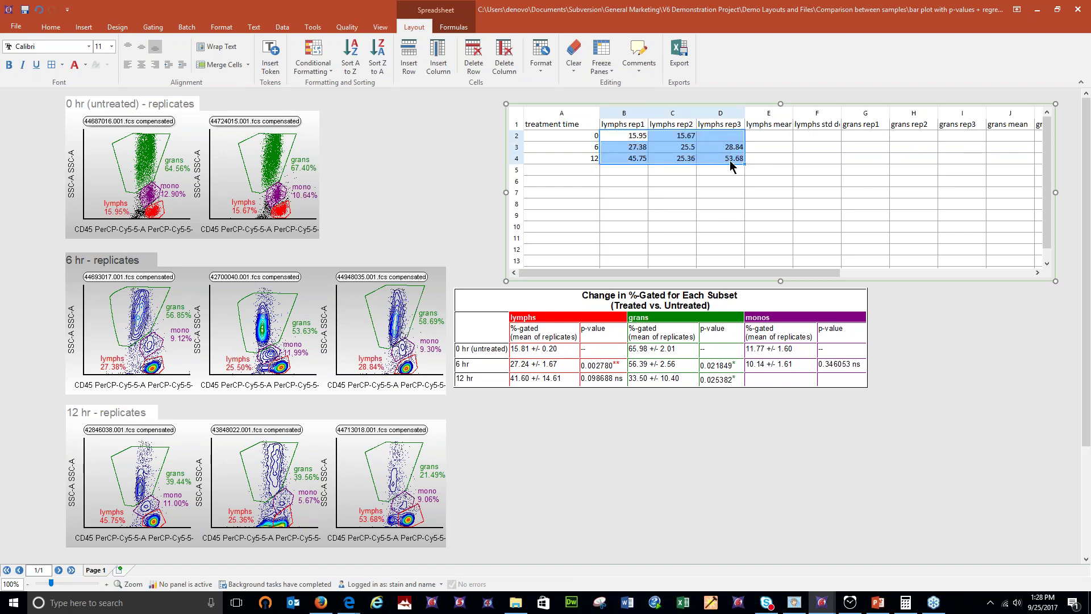
pyautogui.click(864, 136)
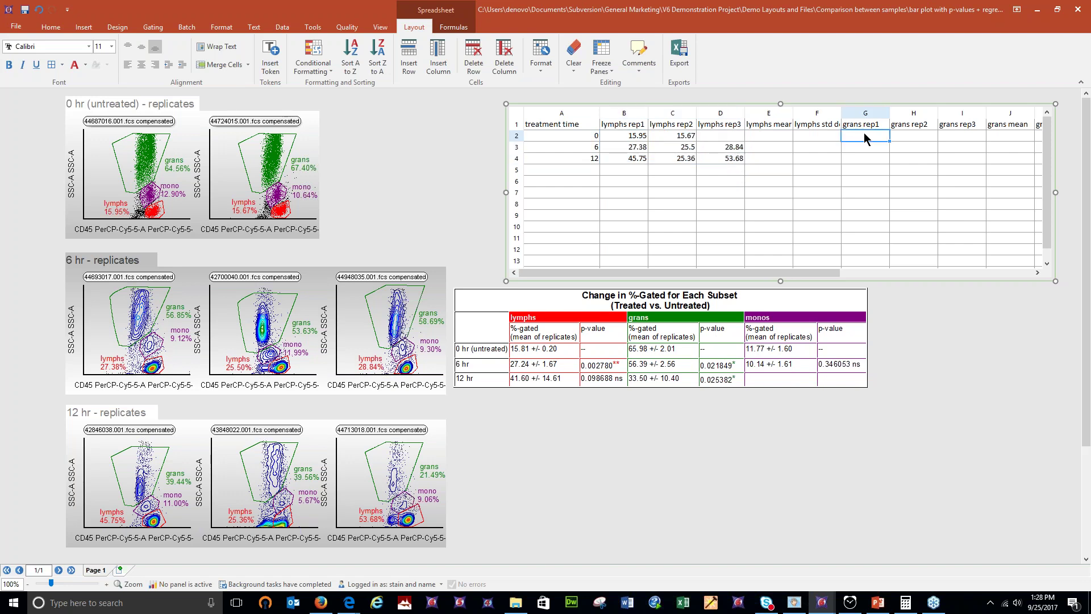
pyautogui.hotkey('ctrl', 'v')
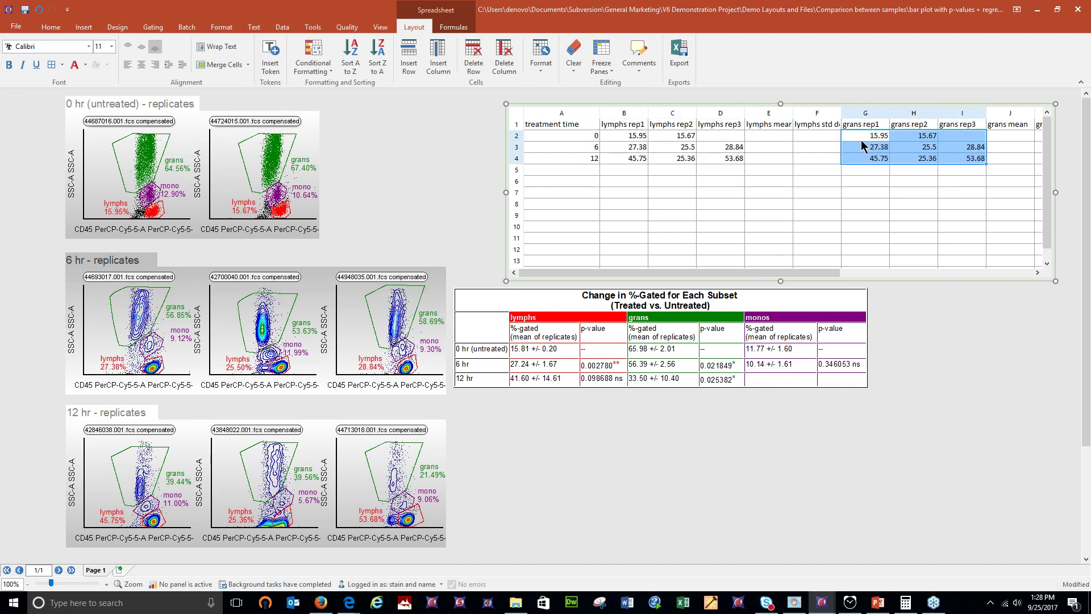
pyautogui.press('Down')
pyautogui.press('Down')
pyautogui.press('Down')
pyautogui.press('Down')
# Change the gate of the statistic token in cell G2 to grans
pyautogui.click(874, 137)
pyautogui.rightClick(873, 138)
pyautogui.click(884, 172)
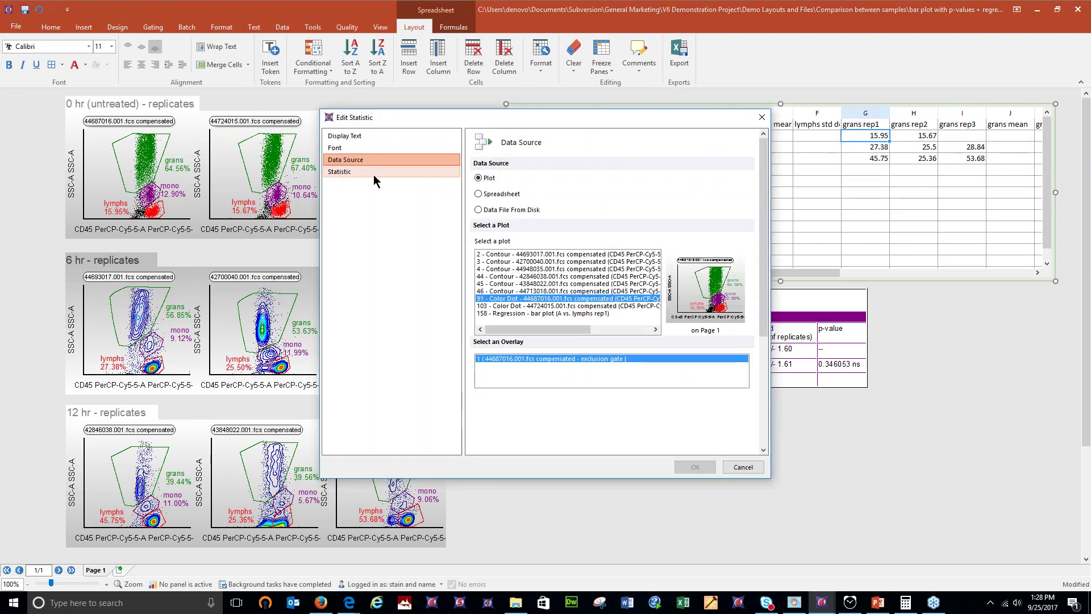
pyautogui.click(373, 171)
pyautogui.click(579, 216)
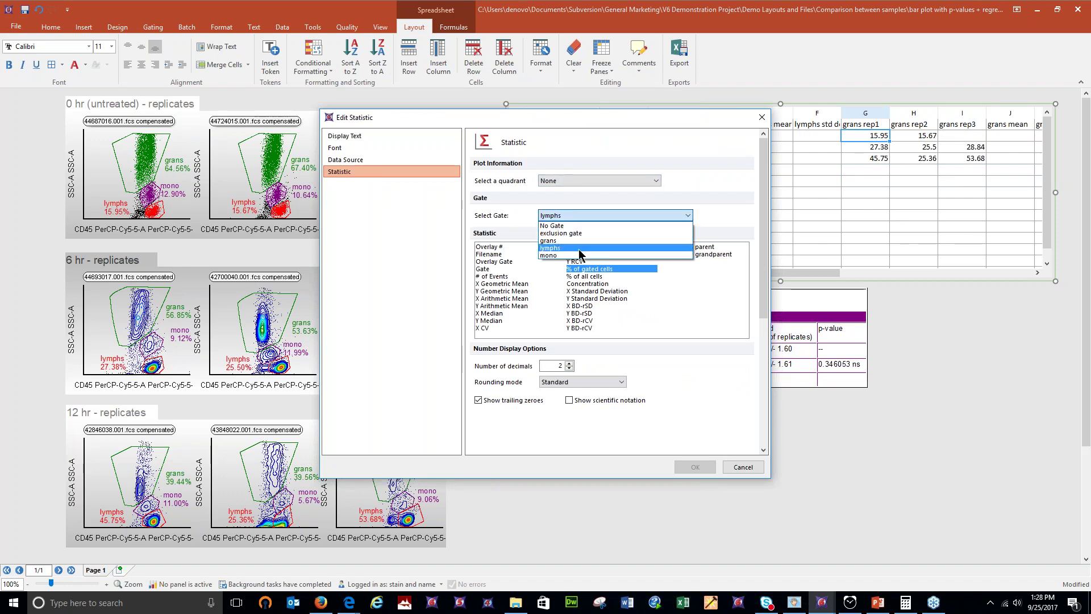
pyautogui.click(568, 240)
pyautogui.click(694, 465)
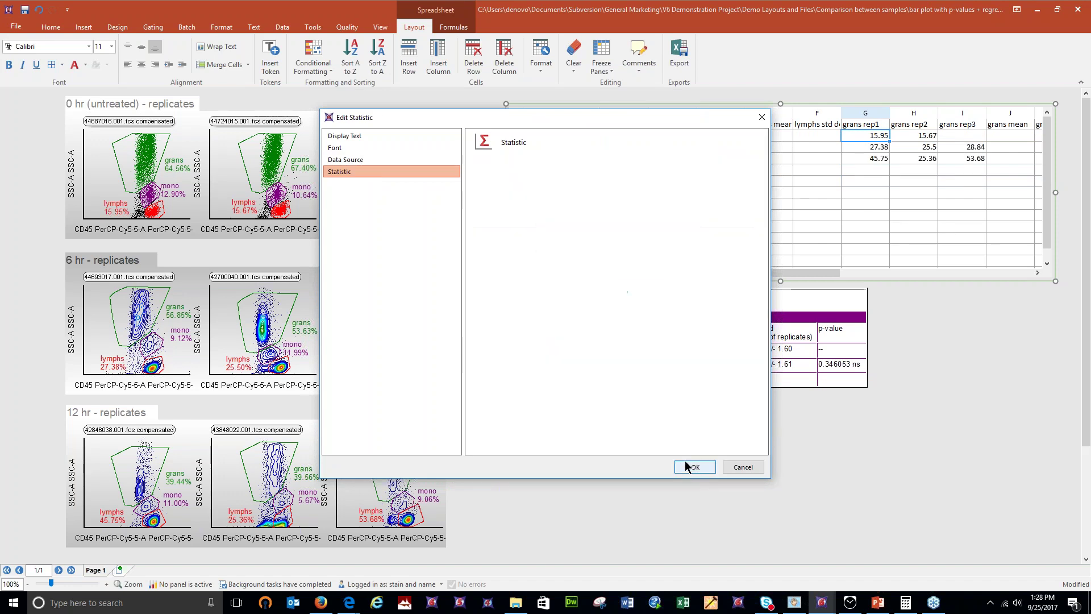
# Change the gate of the statistic token in cell G3 to grans
pyautogui.rightClick(848, 148)
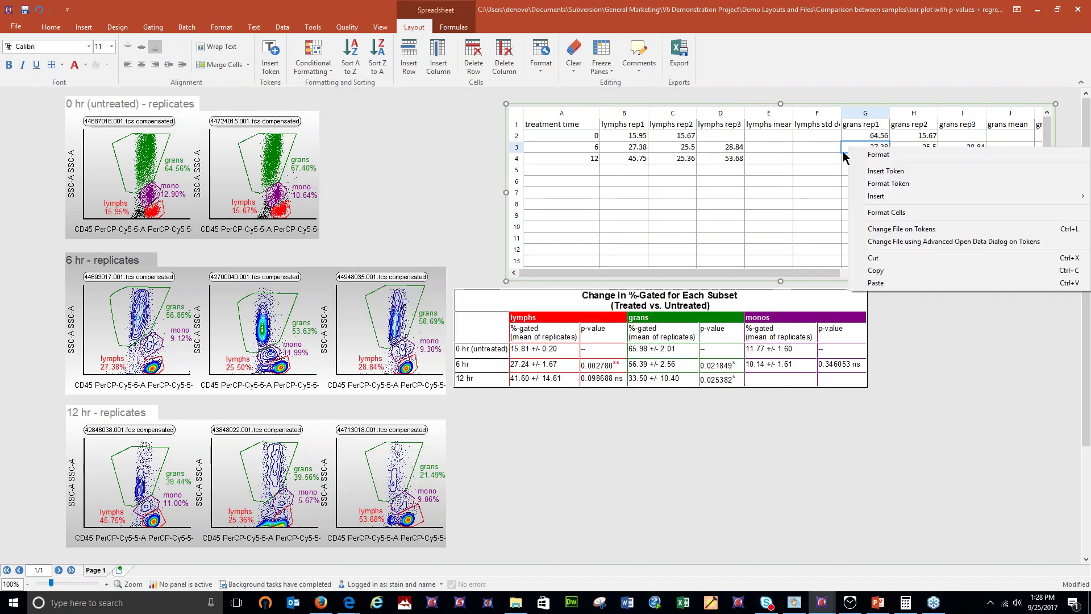
pyautogui.click(884, 184)
pyautogui.click(421, 172)
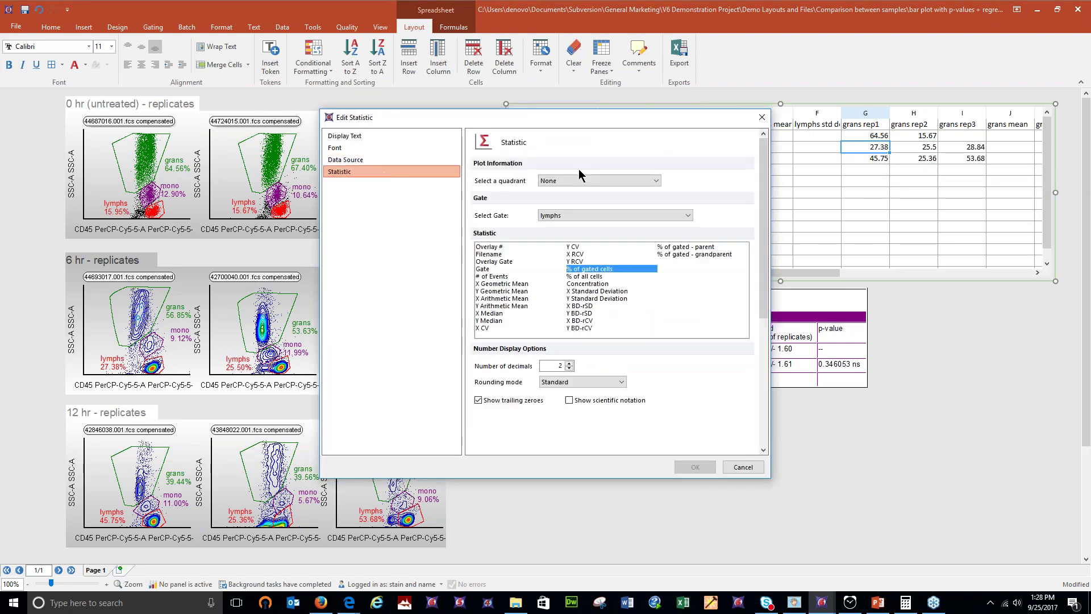
pyautogui.click(556, 216)
pyautogui.click(575, 241)
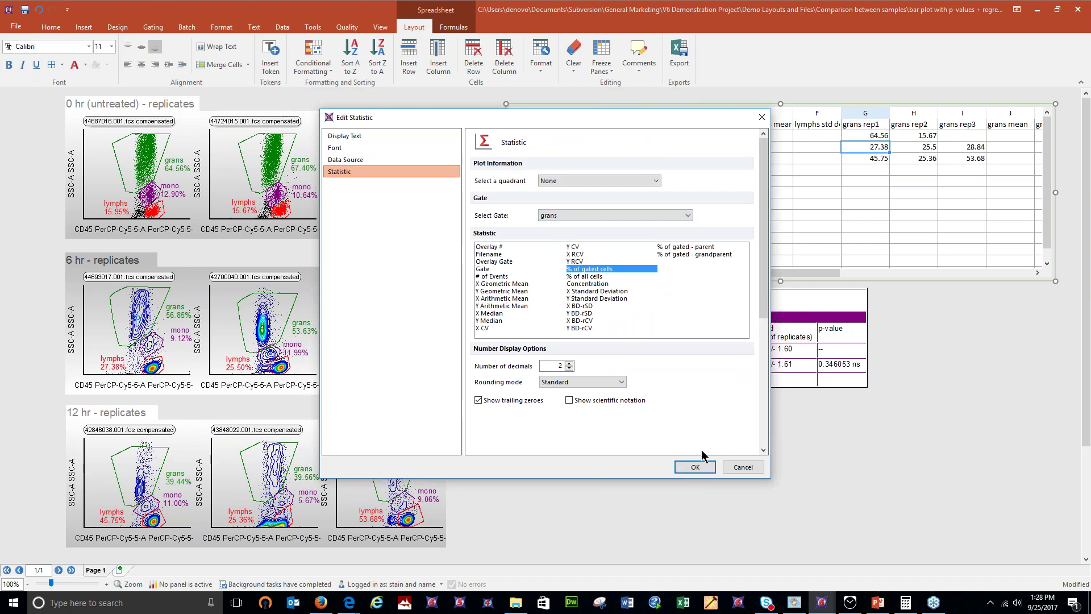
pyautogui.click(696, 468)
# Change the gate of the statistic token in cell G4 to grans
pyautogui.rightClick(850, 159)
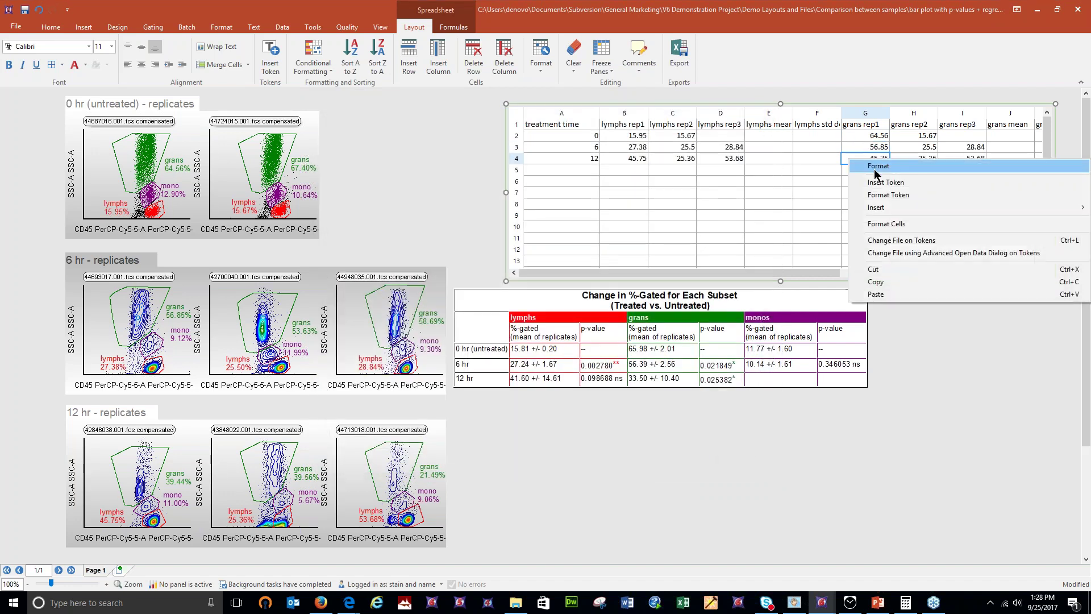
pyautogui.click(878, 196)
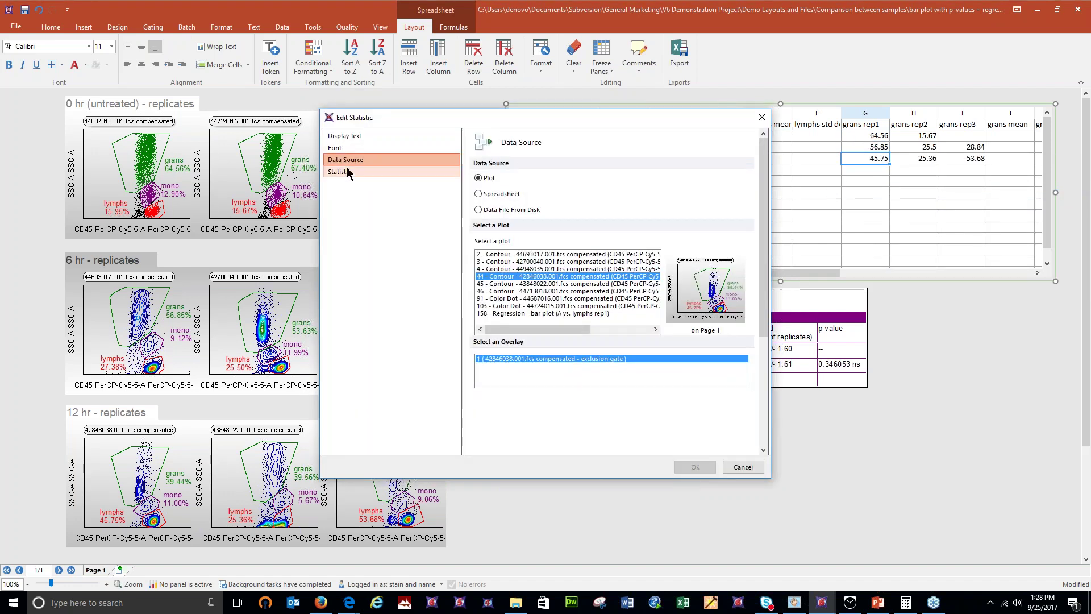
pyautogui.click(348, 168)
pyautogui.click(604, 217)
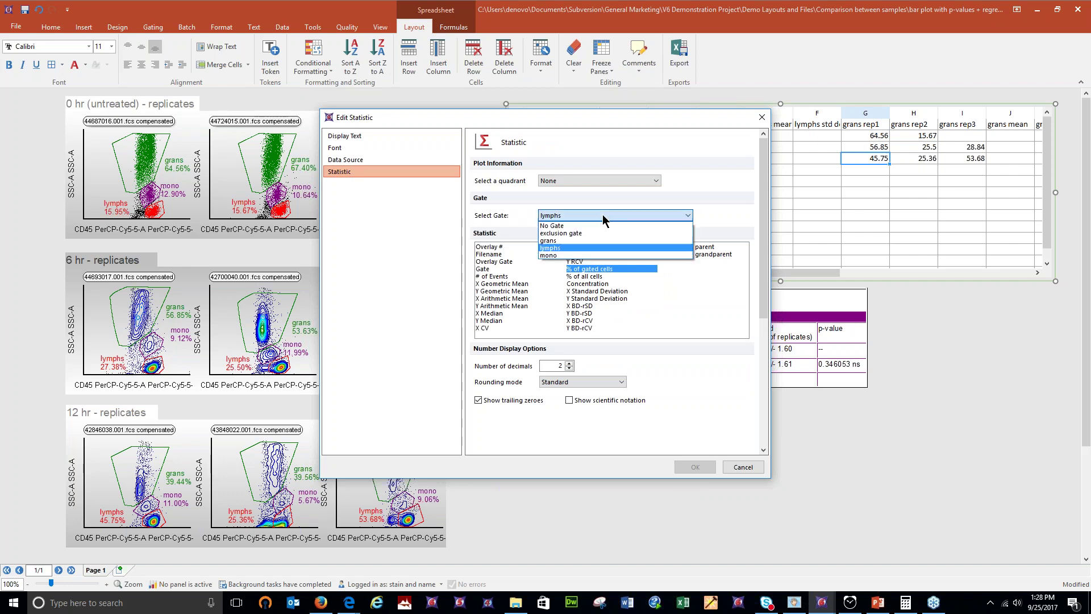
pyautogui.click(587, 241)
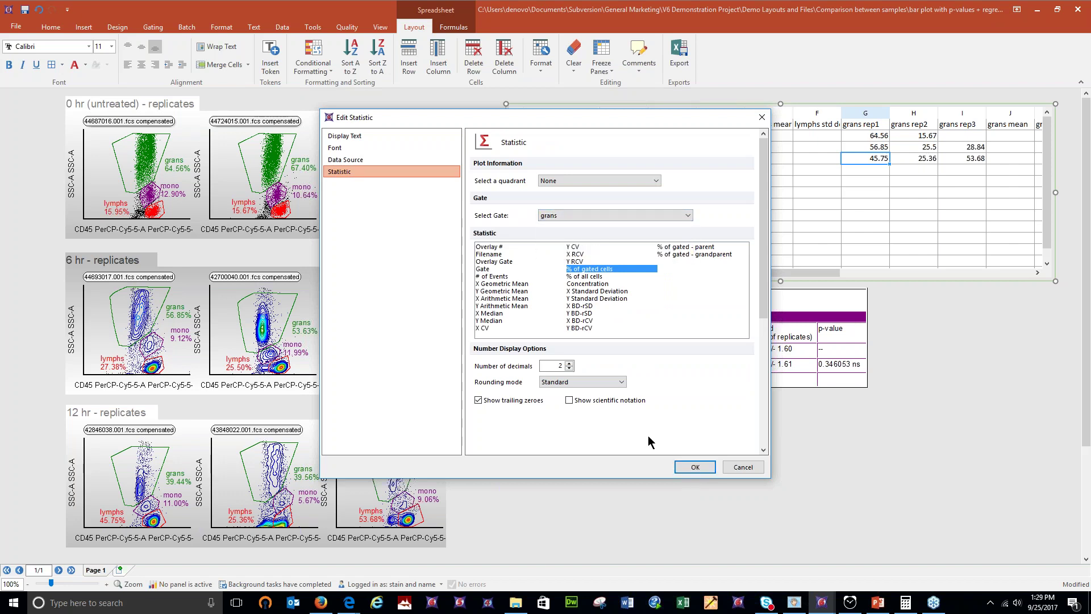
pyautogui.click(692, 468)
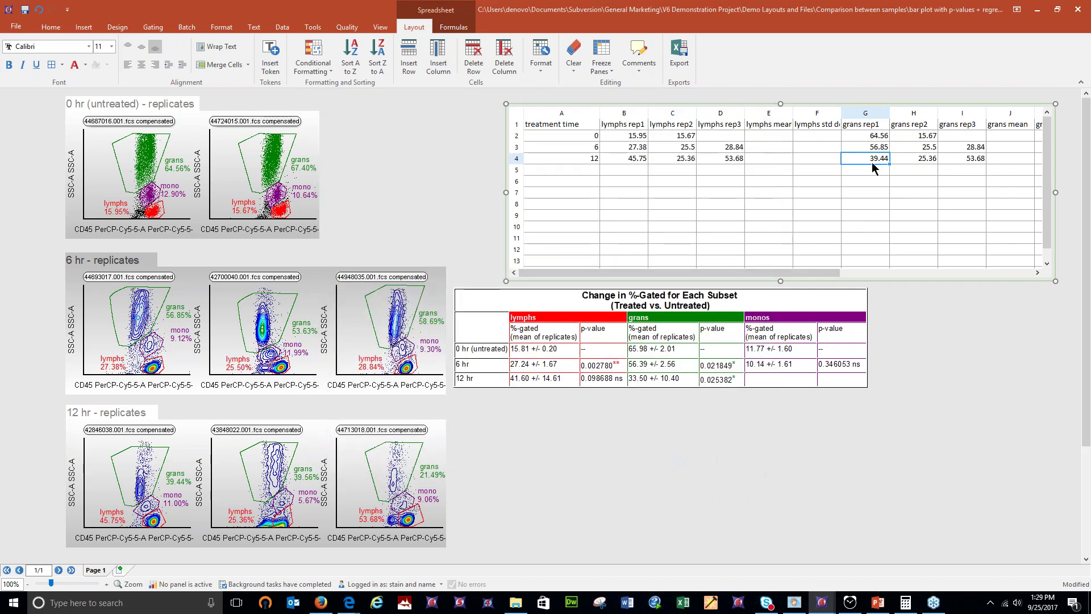
# Change the gate of the statistic token in cell H2 to grans
pyautogui.rightClick(908, 140)
pyautogui.click(903, 174)
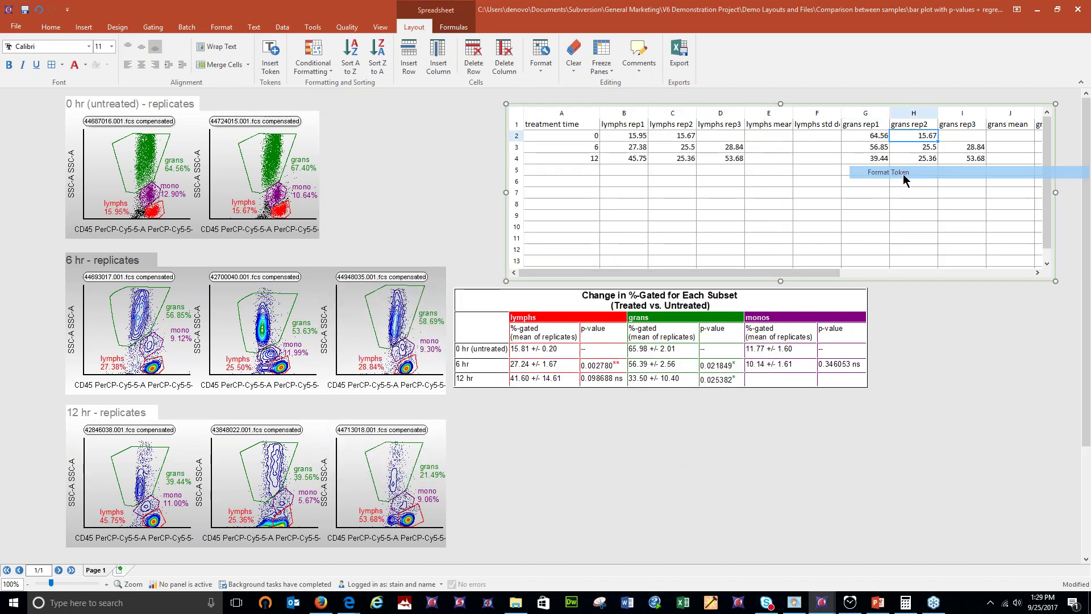
pyautogui.click(347, 171)
pyautogui.click(577, 214)
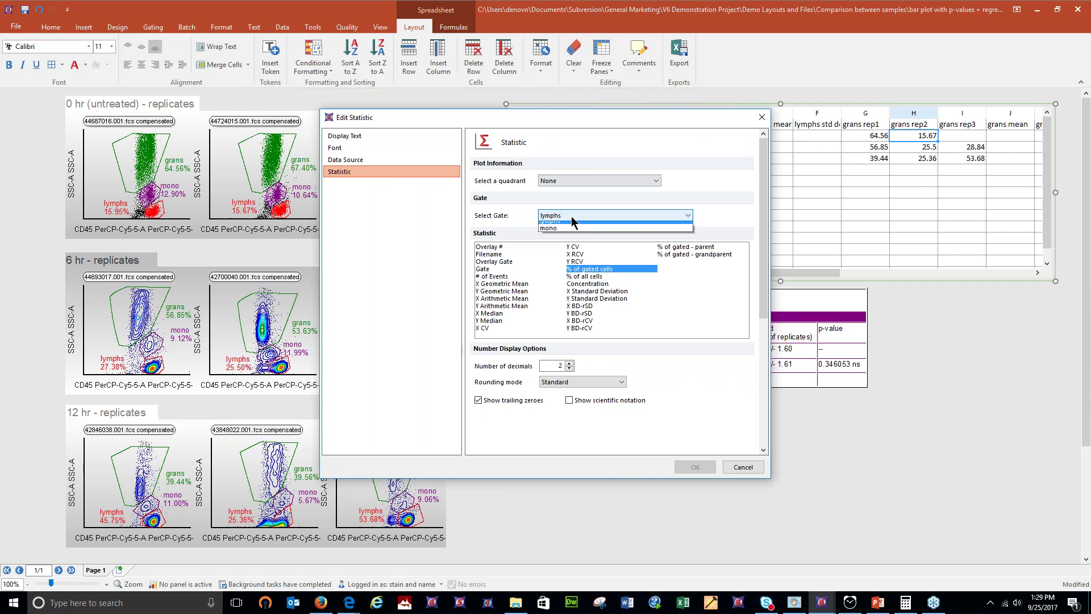
pyautogui.click(571, 240)
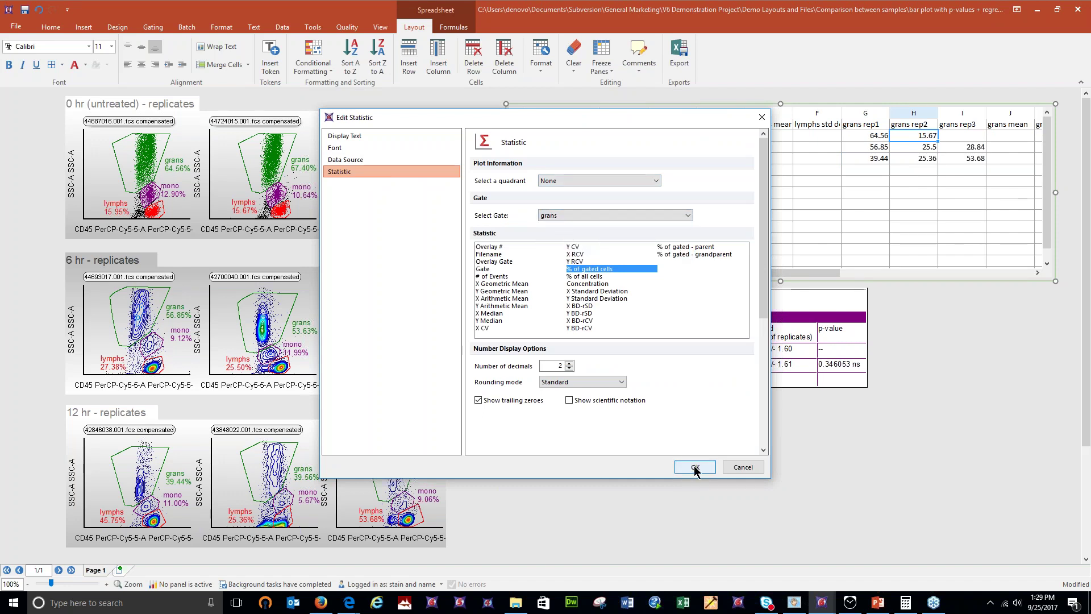
pyautogui.click(694, 466)
# Change the gate of the statistic token in cell H3 to grans
pyautogui.rightClick(915, 147)
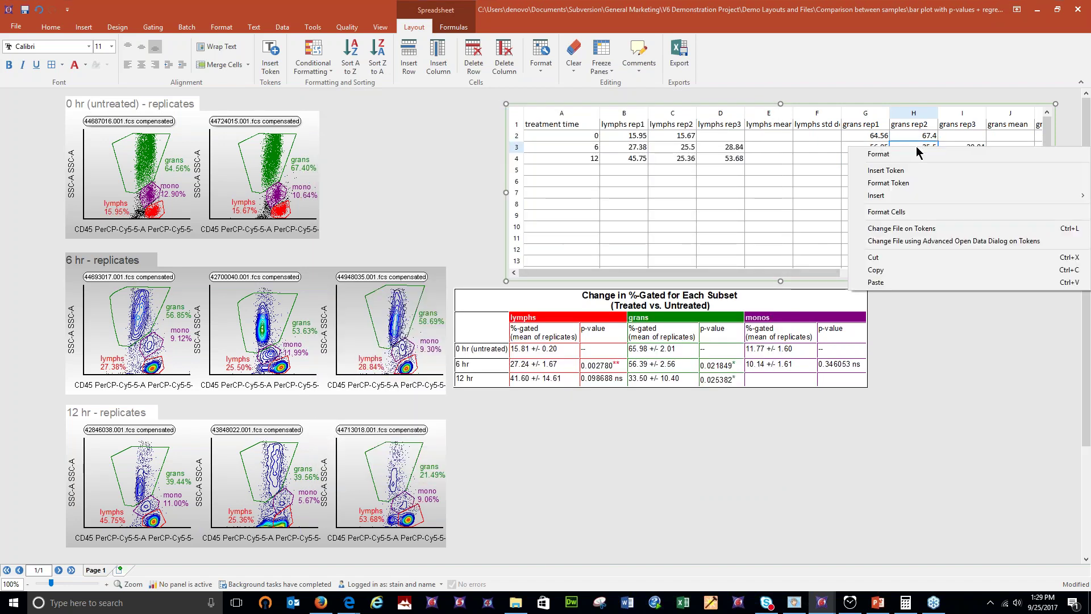
pyautogui.click(901, 182)
pyautogui.click(387, 172)
pyautogui.click(577, 214)
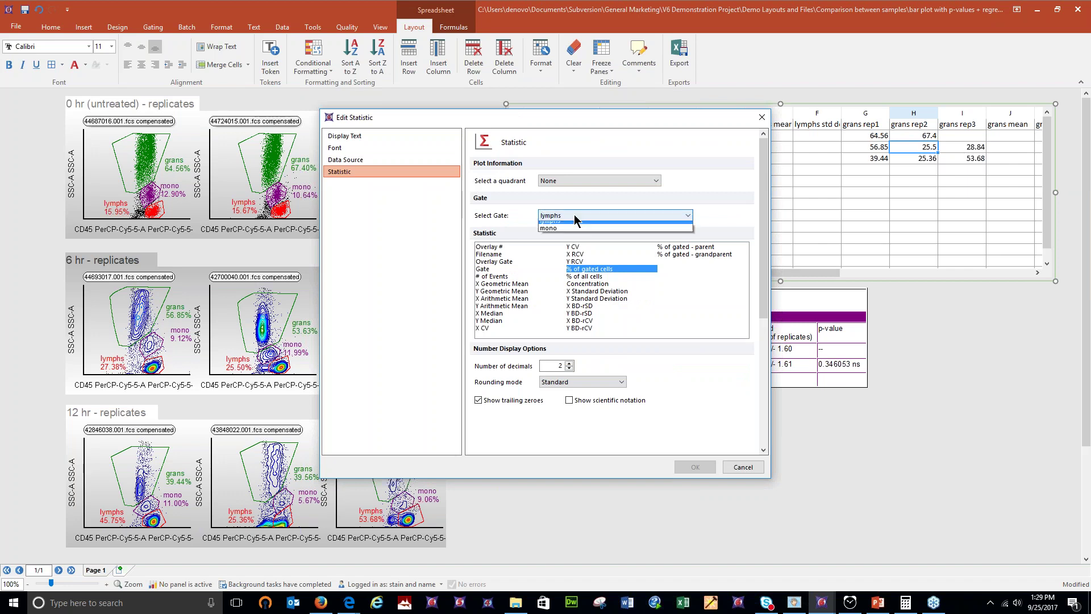
pyautogui.click(571, 240)
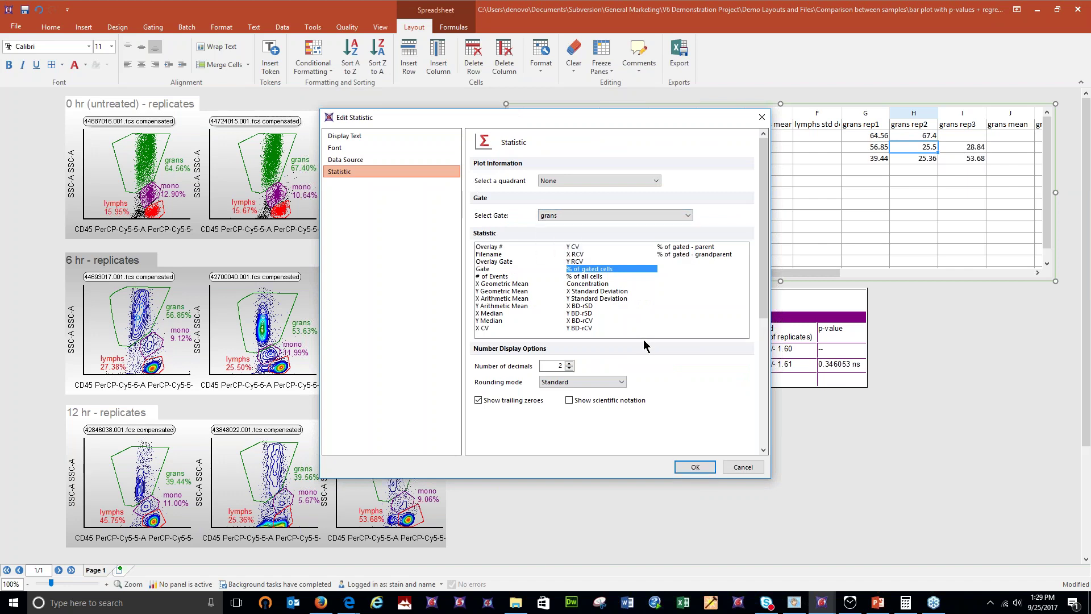
pyautogui.click(696, 467)
# Change the gate of the statistic token in cell H4 to grans, keeping its plot data source
pyautogui.rightClick(904, 161)
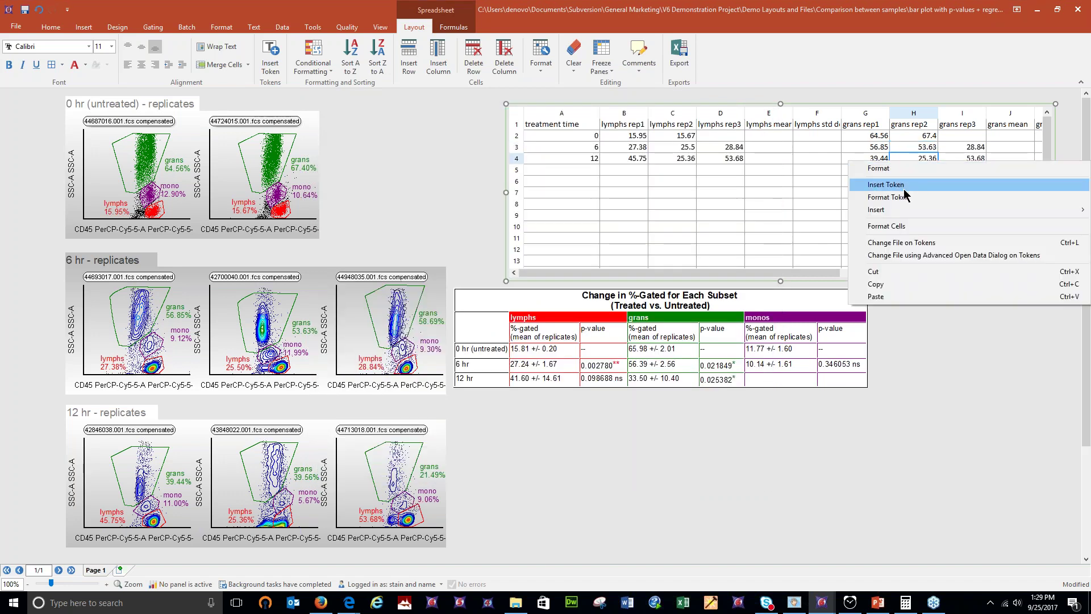
pyautogui.click(900, 197)
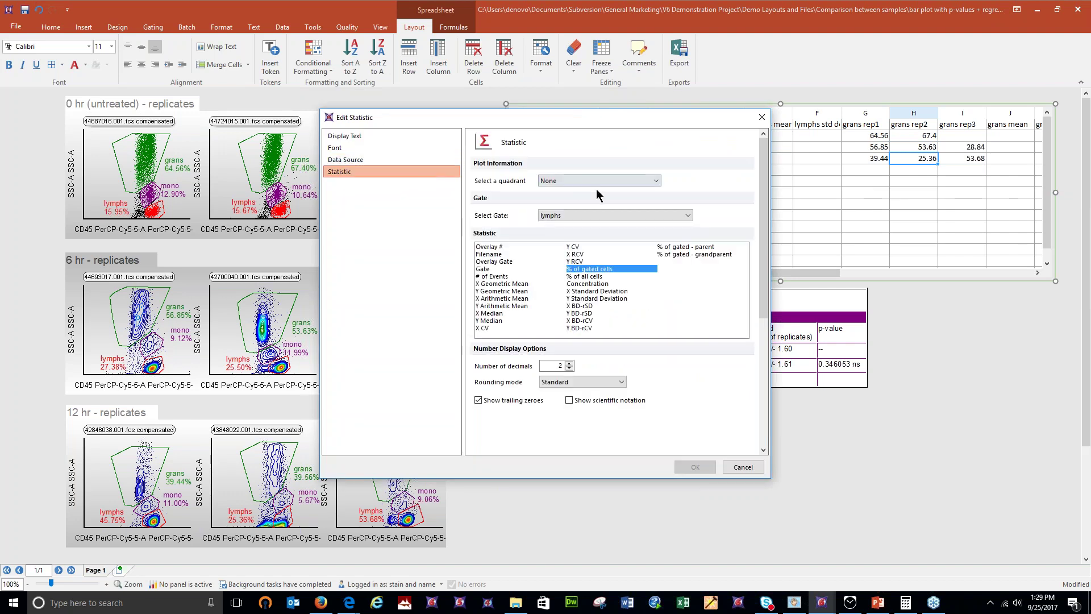
pyautogui.click(373, 159)
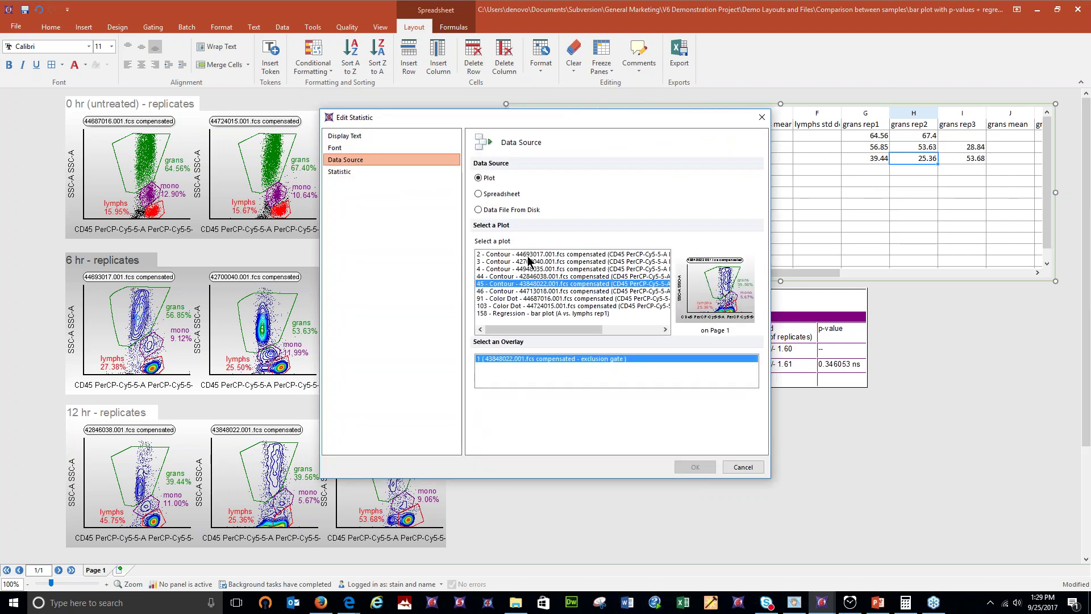
pyautogui.click(398, 171)
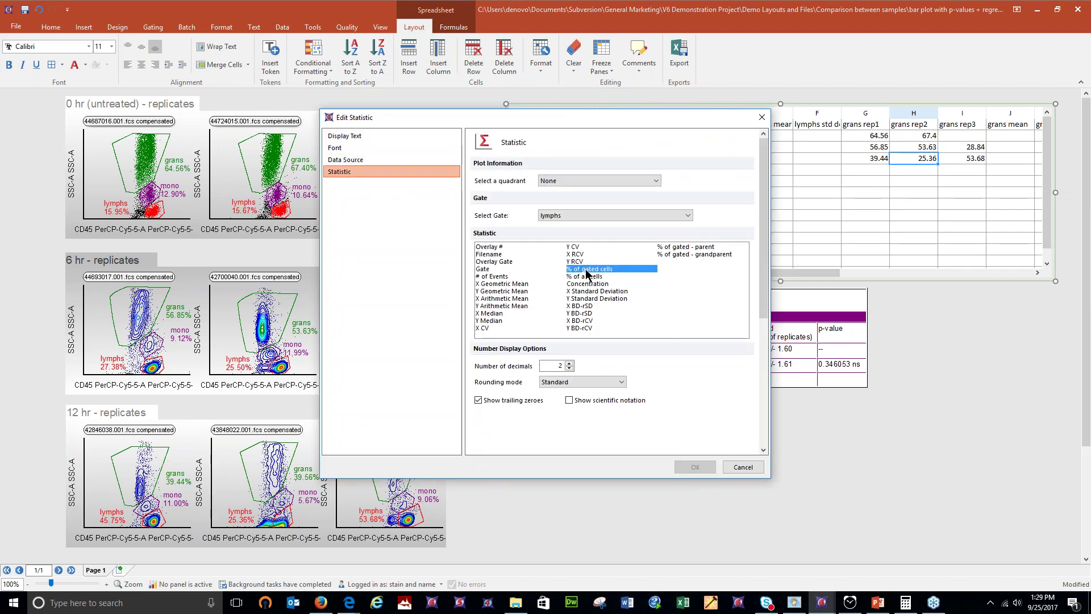
pyautogui.click(557, 216)
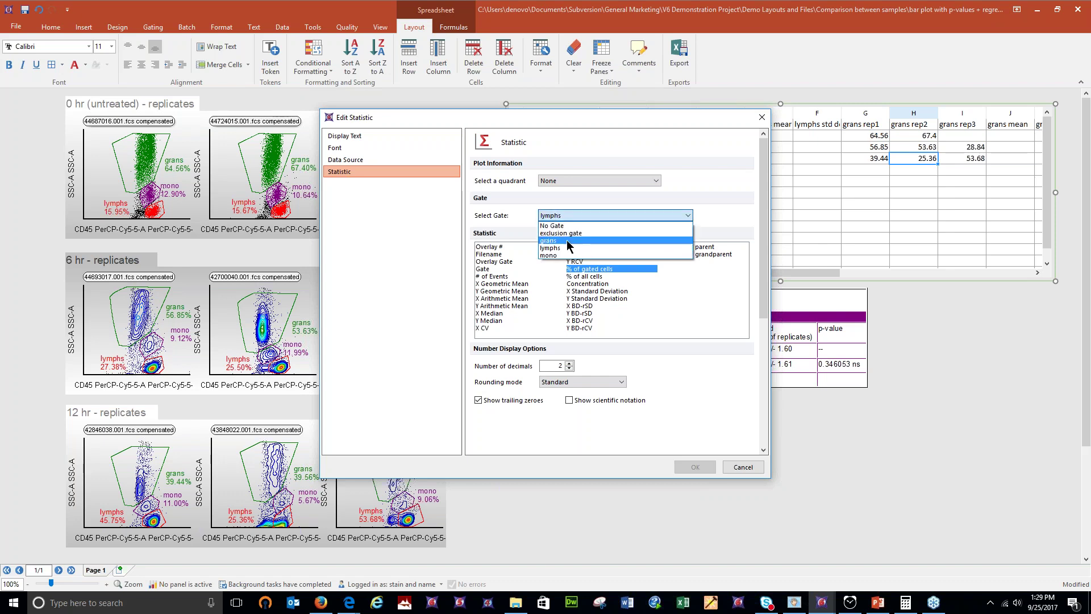
pyautogui.click(549, 241)
pyautogui.click(696, 466)
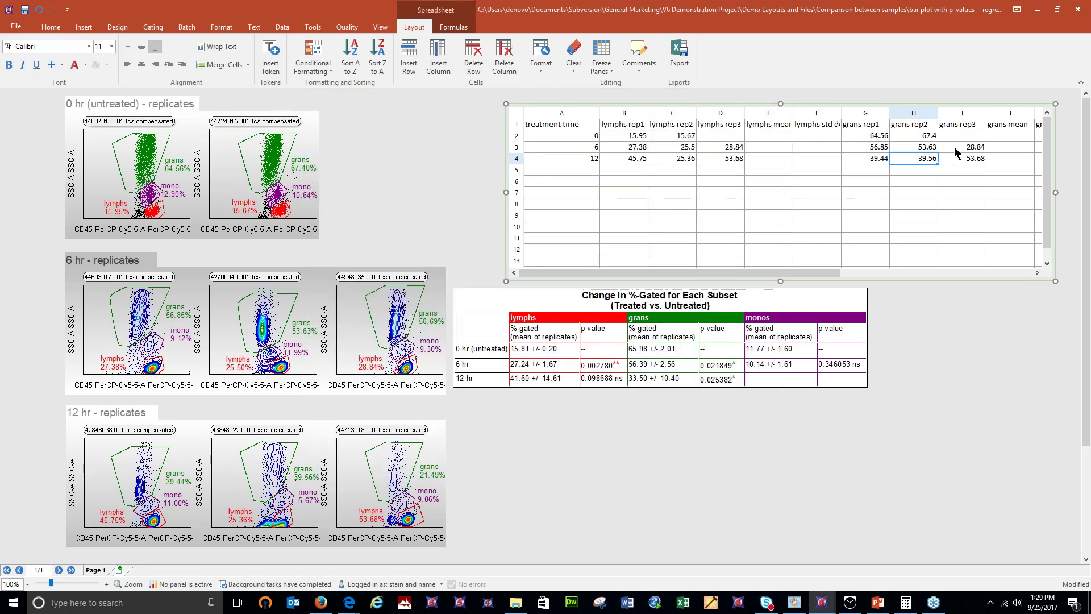
# Change the gate of the statistic token in cell I3 to grans
pyautogui.rightClick(955, 152)
pyautogui.click(873, 180)
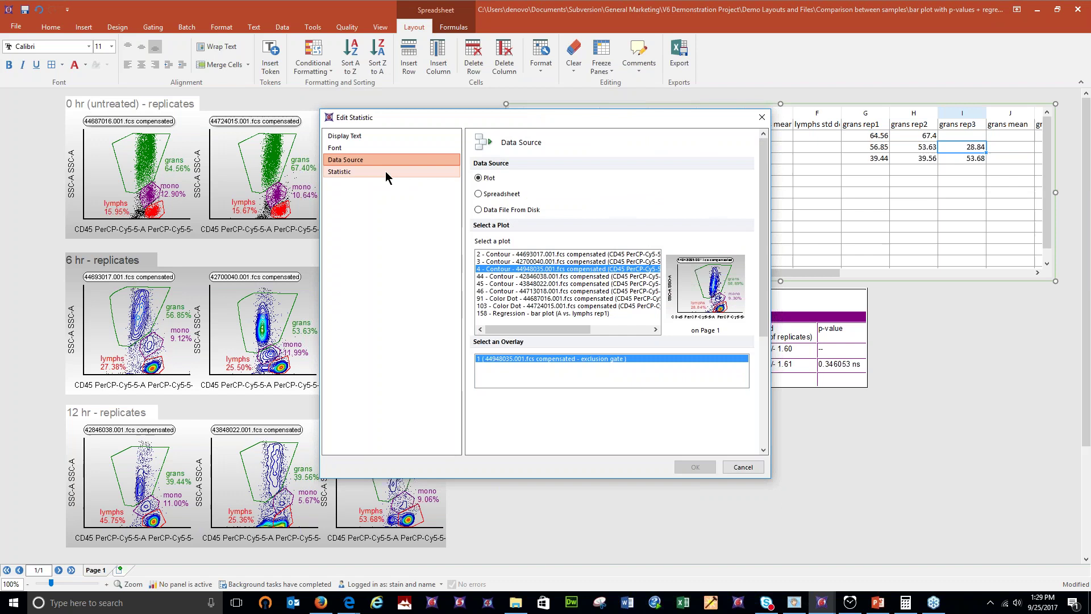
pyautogui.click(386, 172)
pyautogui.click(593, 215)
pyautogui.click(591, 242)
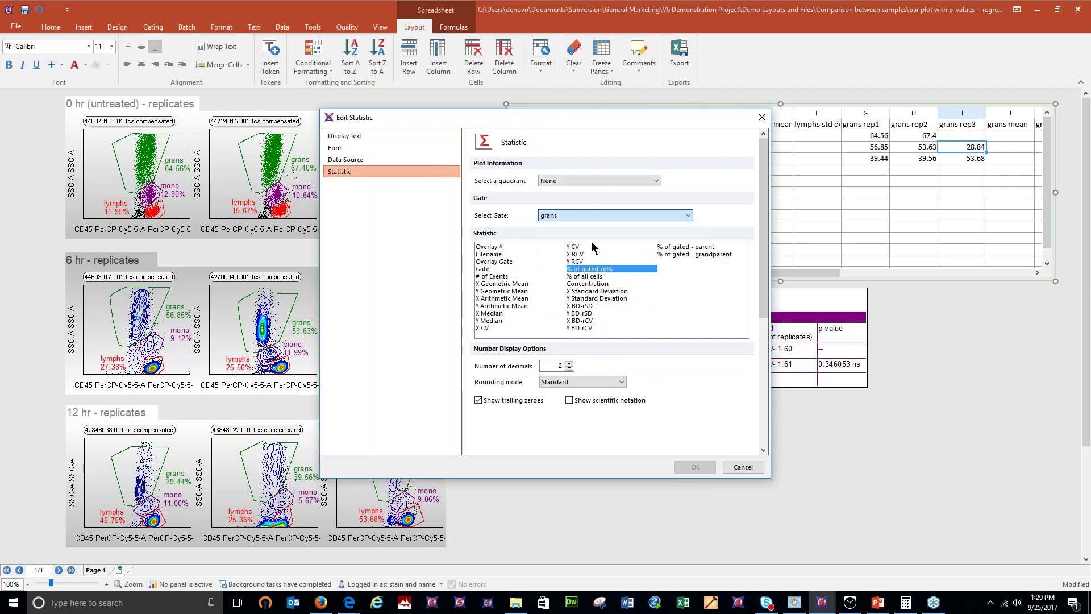
pyautogui.click(695, 467)
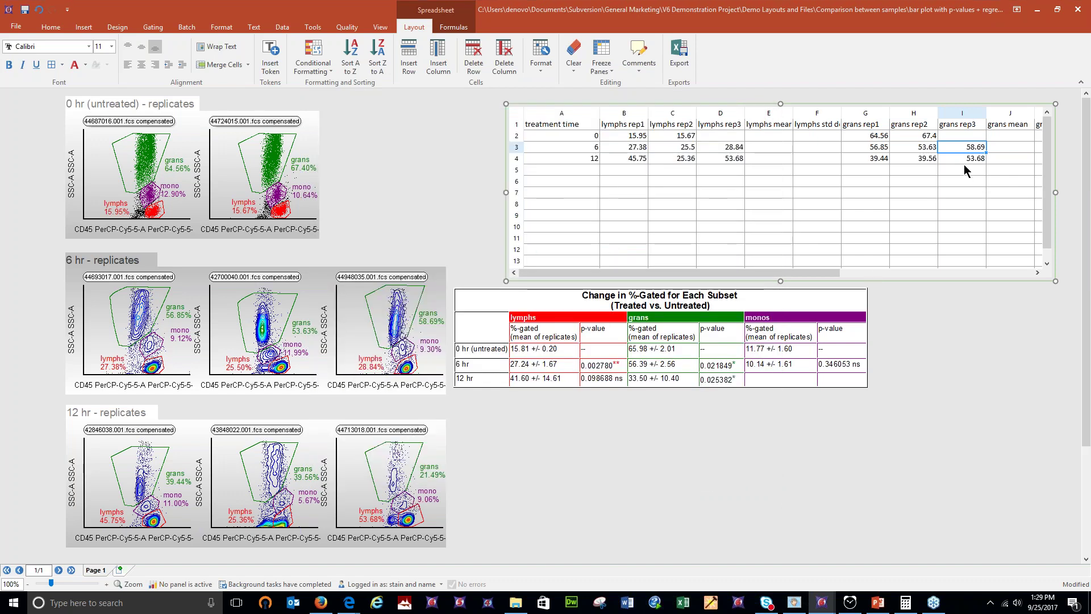
# Change the gate of the statistic token in cell I4 to grans and save the layout
pyautogui.rightClick(964, 160)
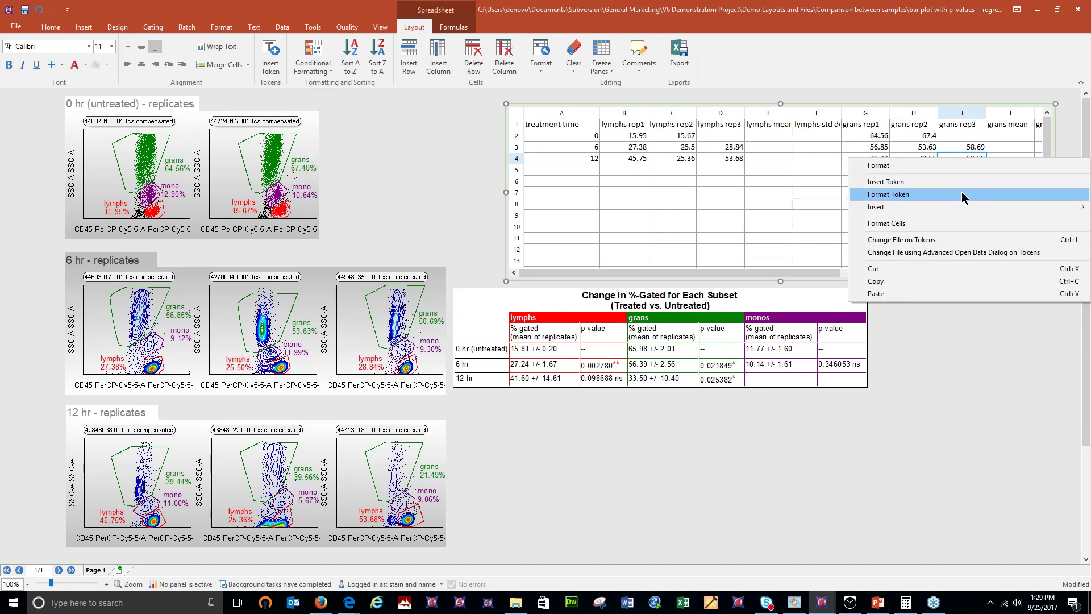
pyautogui.click(888, 194)
pyautogui.click(571, 216)
pyautogui.click(570, 246)
pyautogui.click(695, 467)
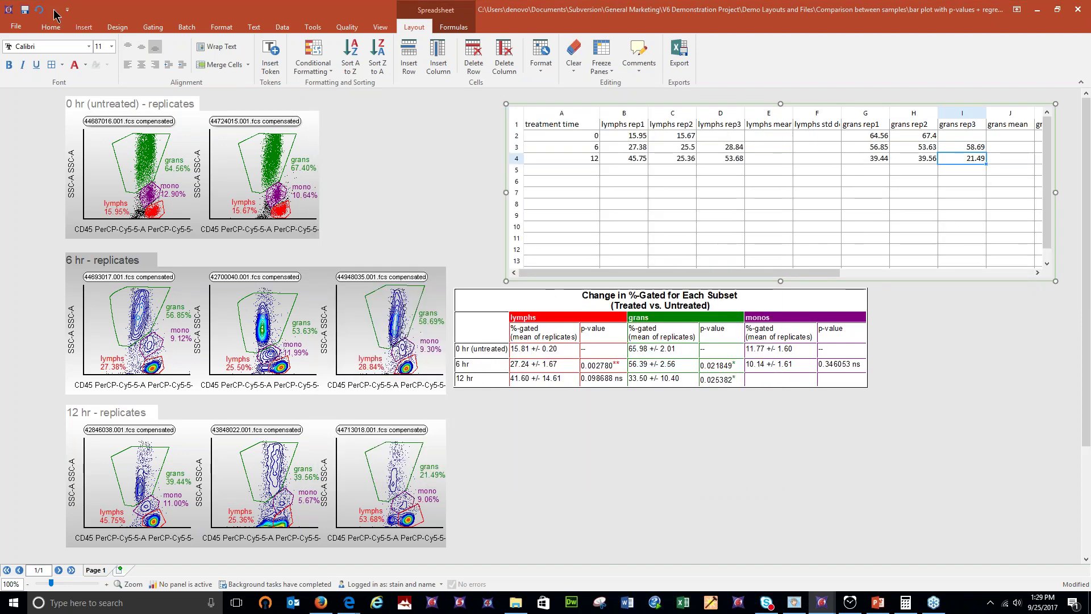
pyautogui.click(25, 10)
# Copy the lymphs replicate tokens in B2:D4 into the monos replicate columns, starting at cell L2
pyautogui.moveTo(628, 136); pyautogui.dragTo(734, 157)
pyautogui.rightClick(732, 156)
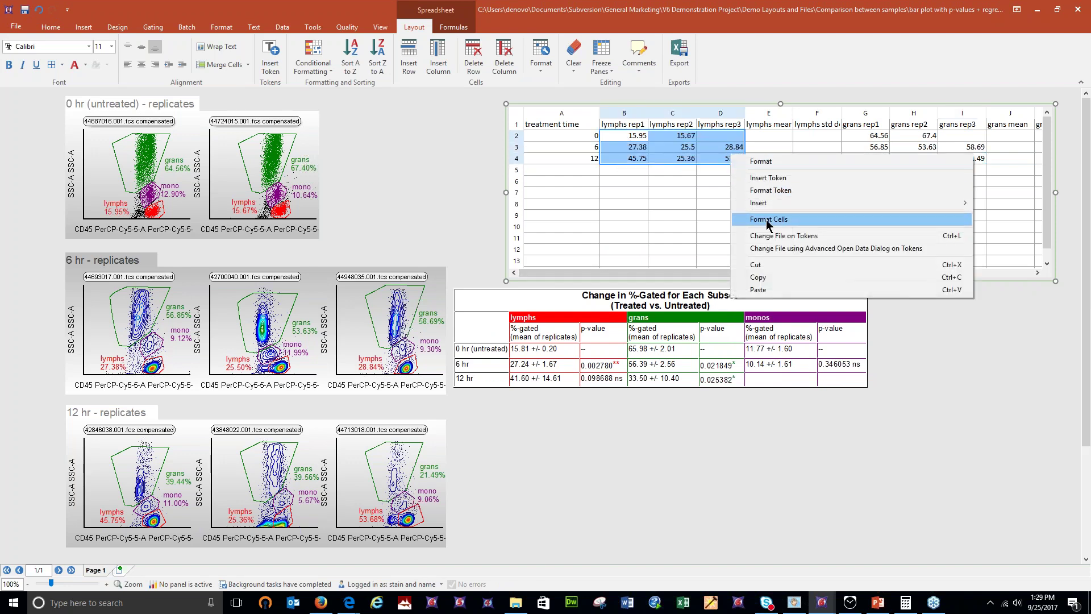
pyautogui.click(768, 281)
pyautogui.moveTo(758, 274); pyautogui.dragTo(966, 274)
pyautogui.click(789, 135)
pyautogui.rightClick(794, 137)
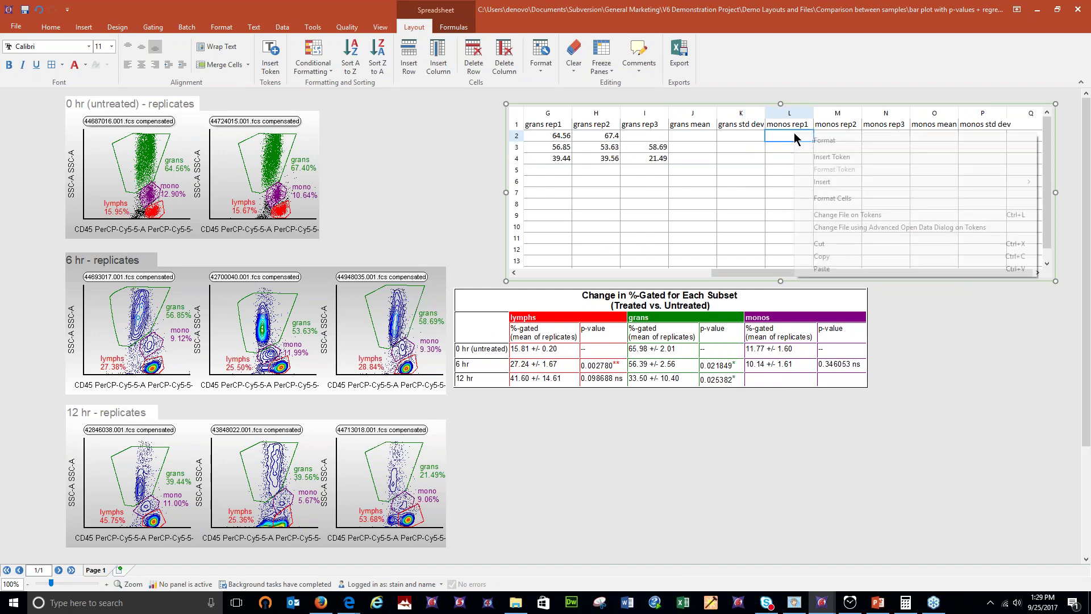
pyautogui.click(836, 272)
# Change the gate of the statistic token in cell L2 to mono
pyautogui.click(793, 137)
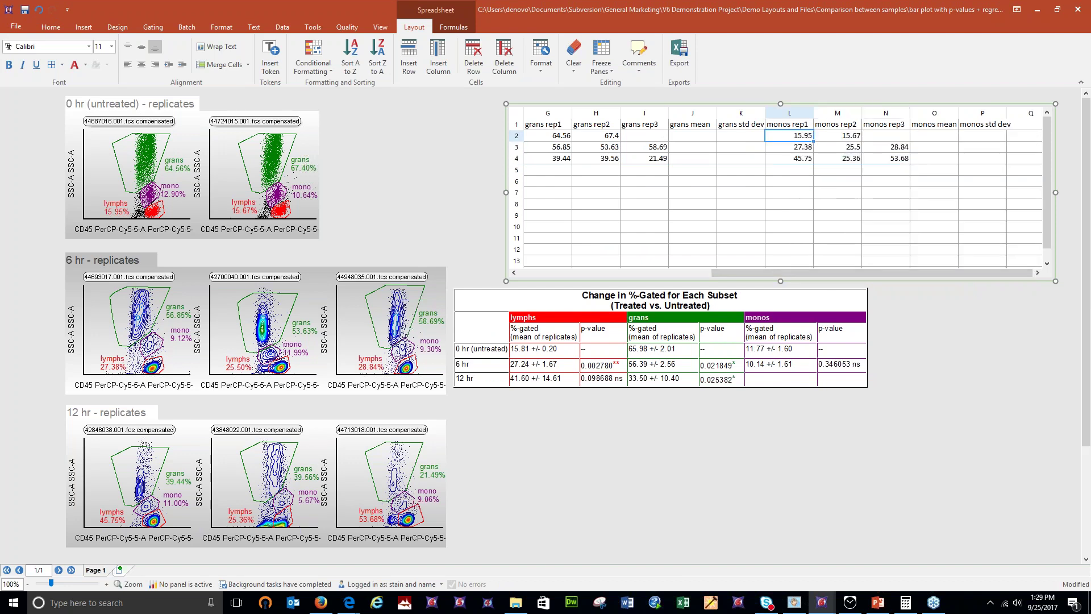
pyautogui.rightClick(794, 135)
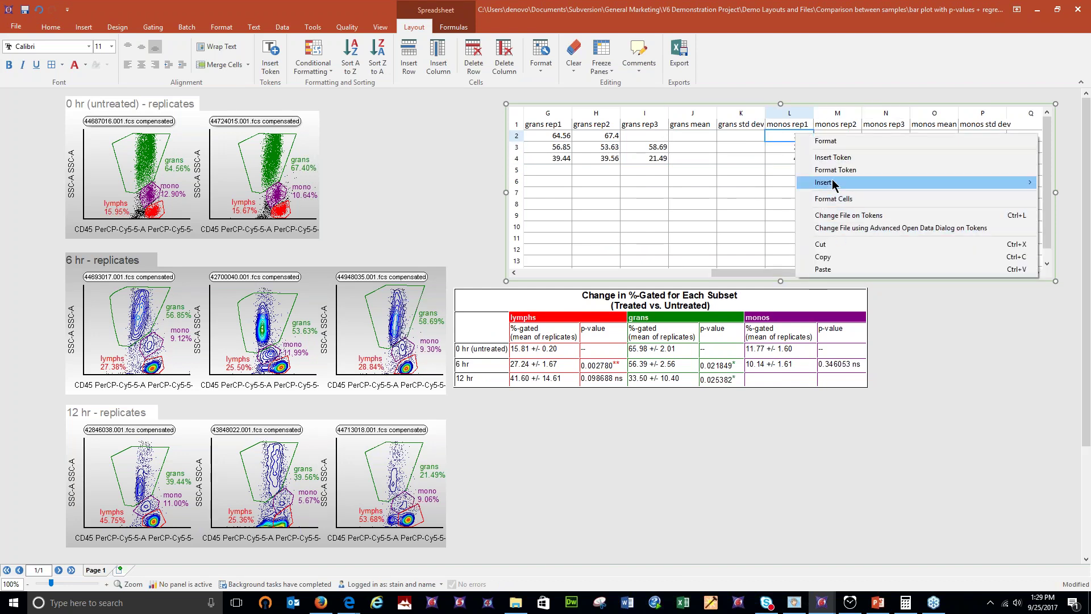
pyautogui.click(838, 171)
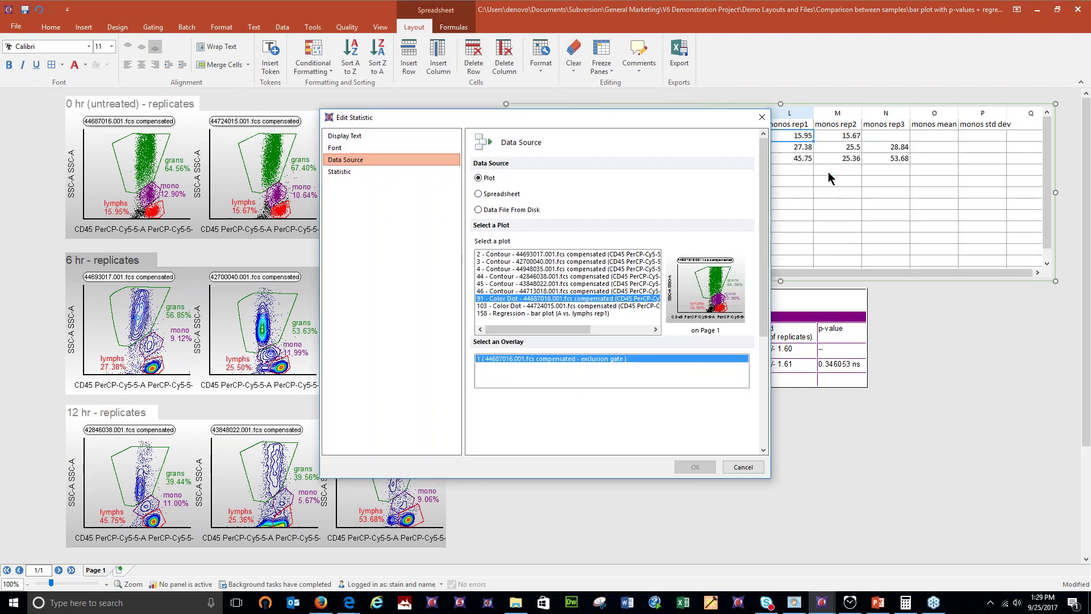
pyautogui.click(375, 171)
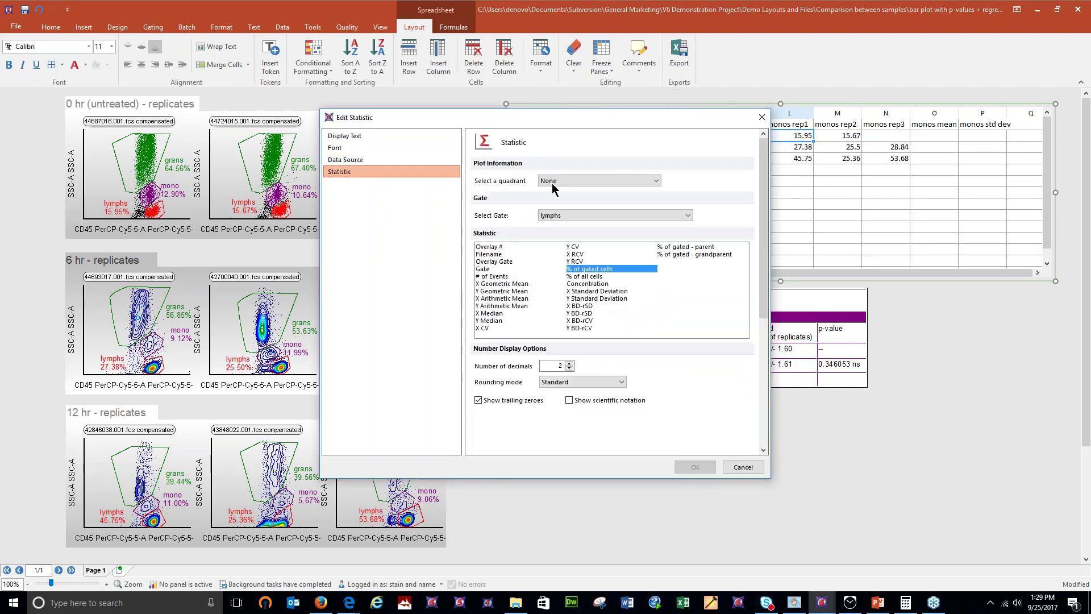
pyautogui.click(612, 217)
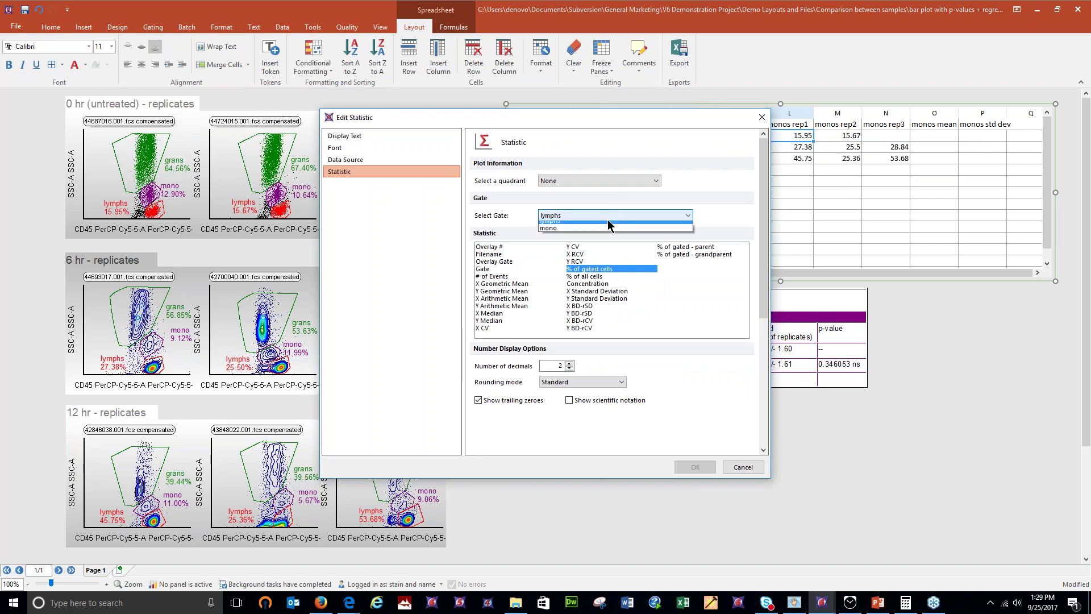
pyautogui.click(585, 254)
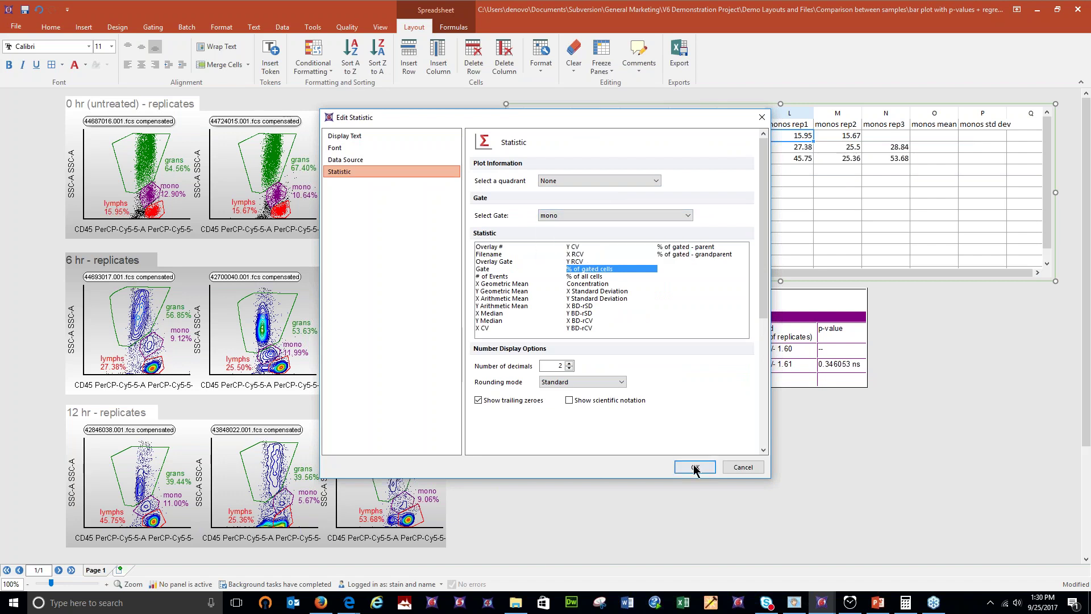
pyautogui.click(695, 467)
# Change the gate of the statistic token in cell L3 to mono
pyautogui.rightClick(806, 160)
pyautogui.click(818, 188)
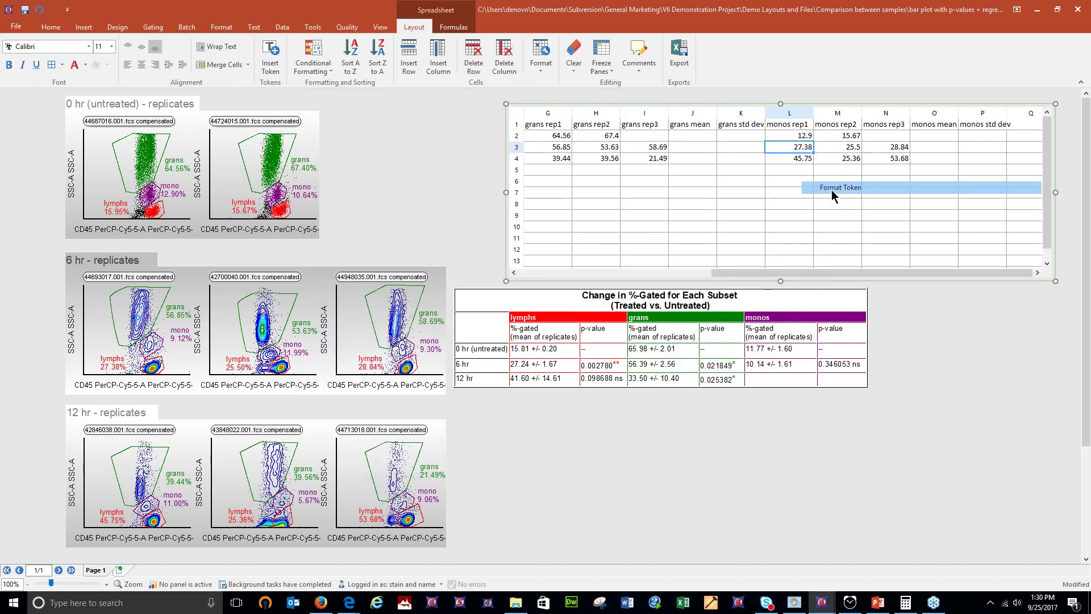
pyautogui.click(390, 172)
pyautogui.click(554, 217)
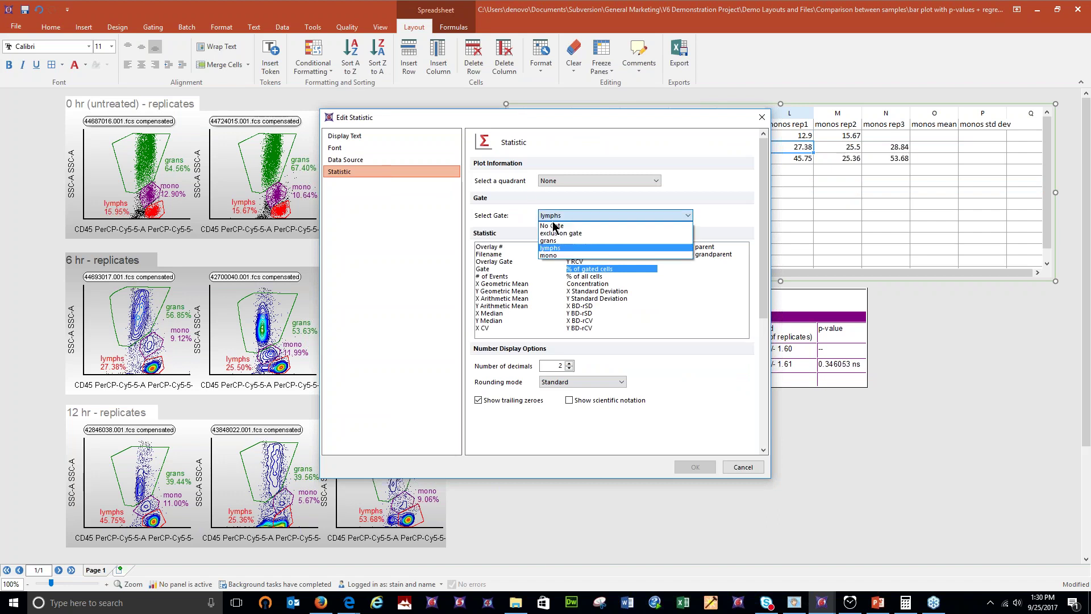
pyautogui.click(557, 255)
pyautogui.click(705, 467)
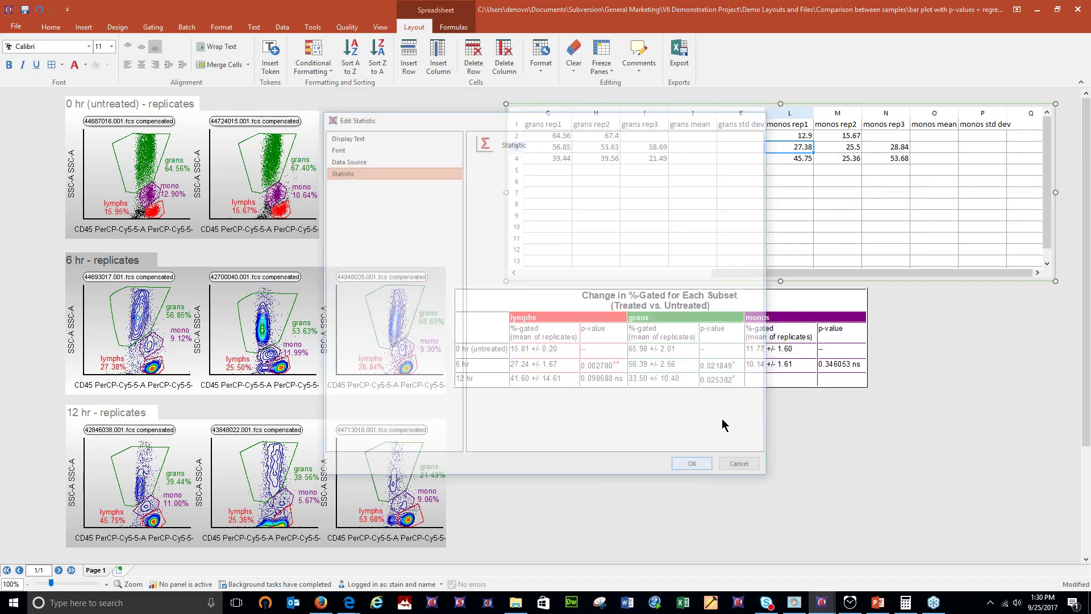
# Change the gate of the statistic token in cell L4 to mono
pyautogui.rightClick(799, 163)
pyautogui.click(827, 194)
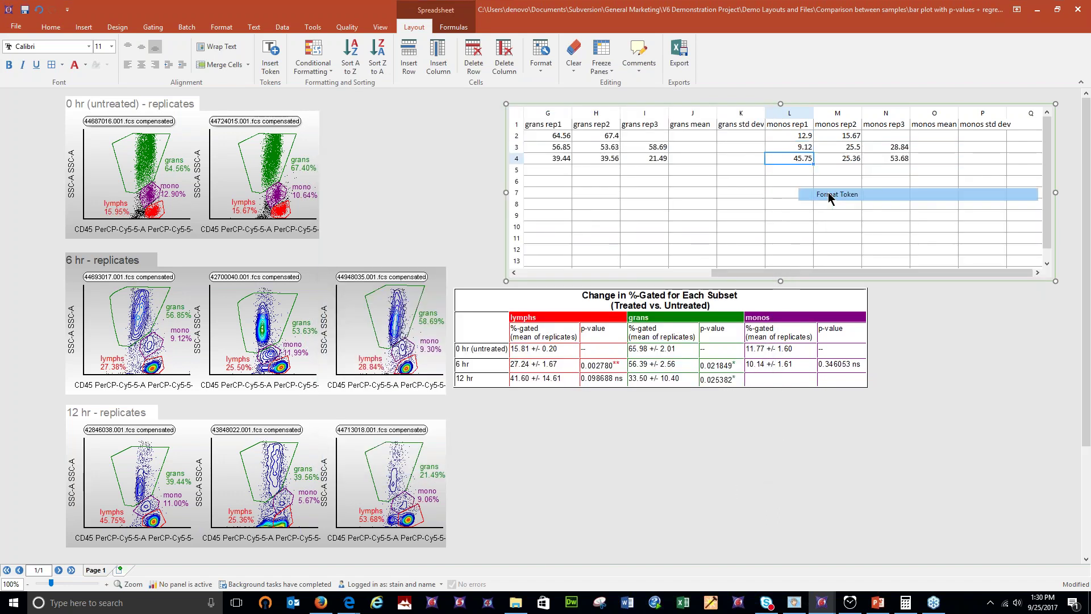
pyautogui.click(398, 173)
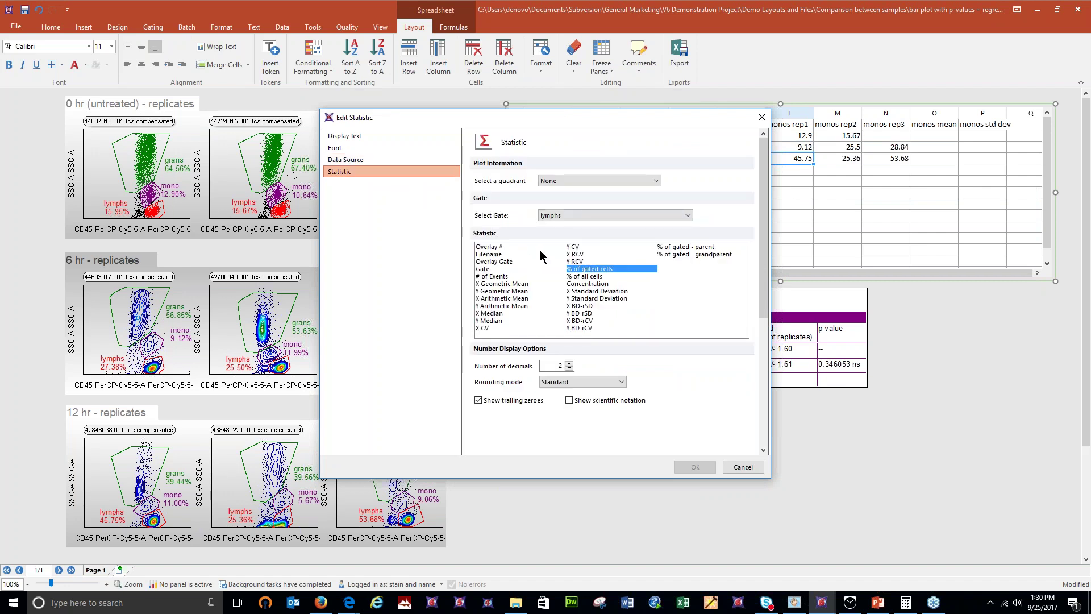
pyautogui.click(573, 215)
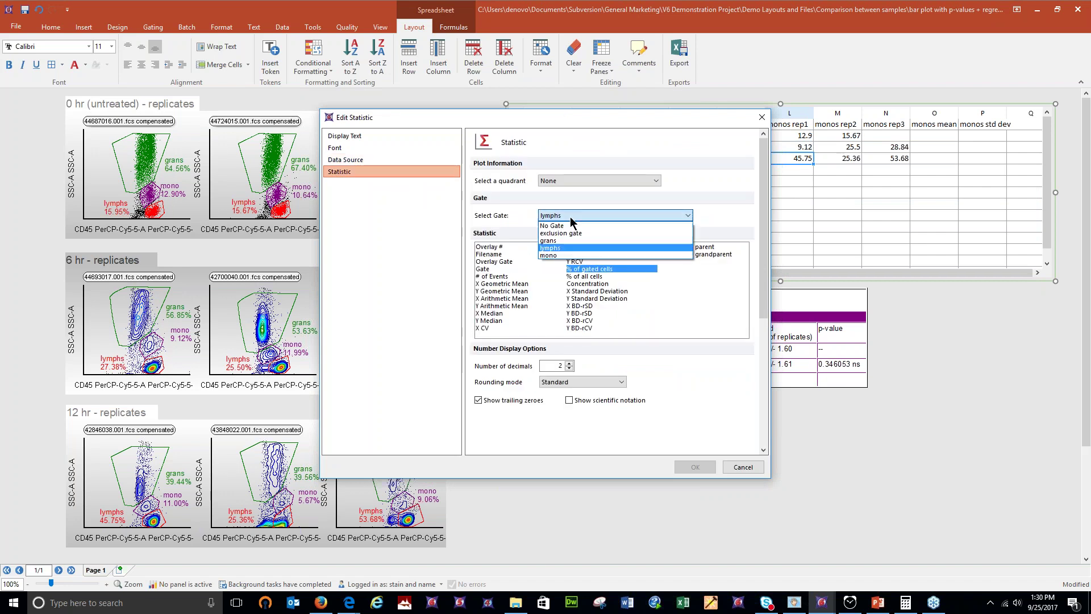
pyautogui.click(559, 255)
pyautogui.click(695, 466)
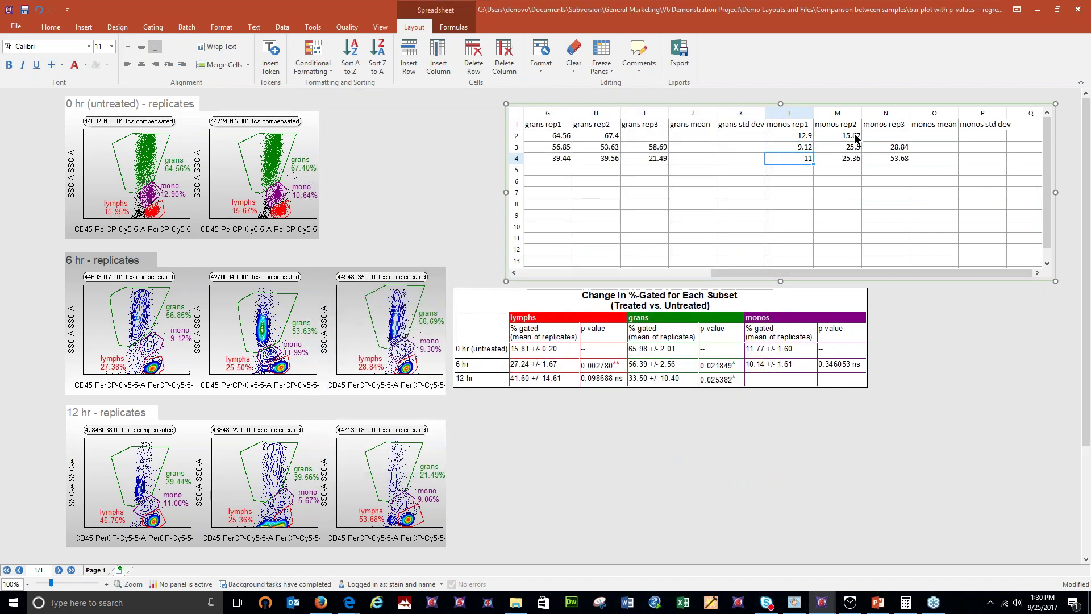
# Change the gate of the statistic token in cell M2 to mono
pyautogui.rightClick(850, 135)
pyautogui.click(880, 174)
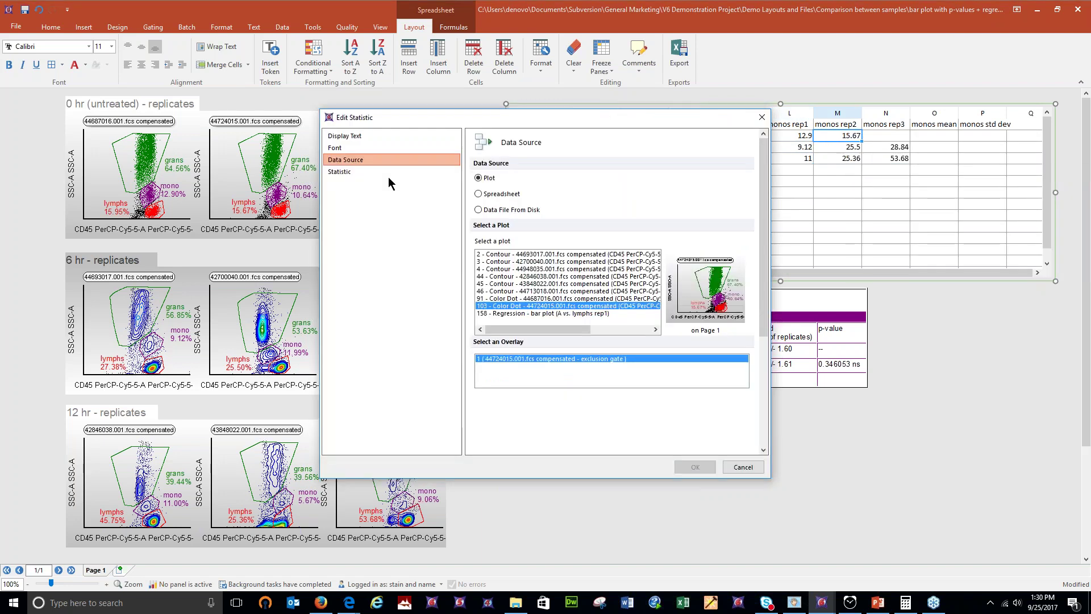
pyautogui.click(388, 172)
pyautogui.click(574, 216)
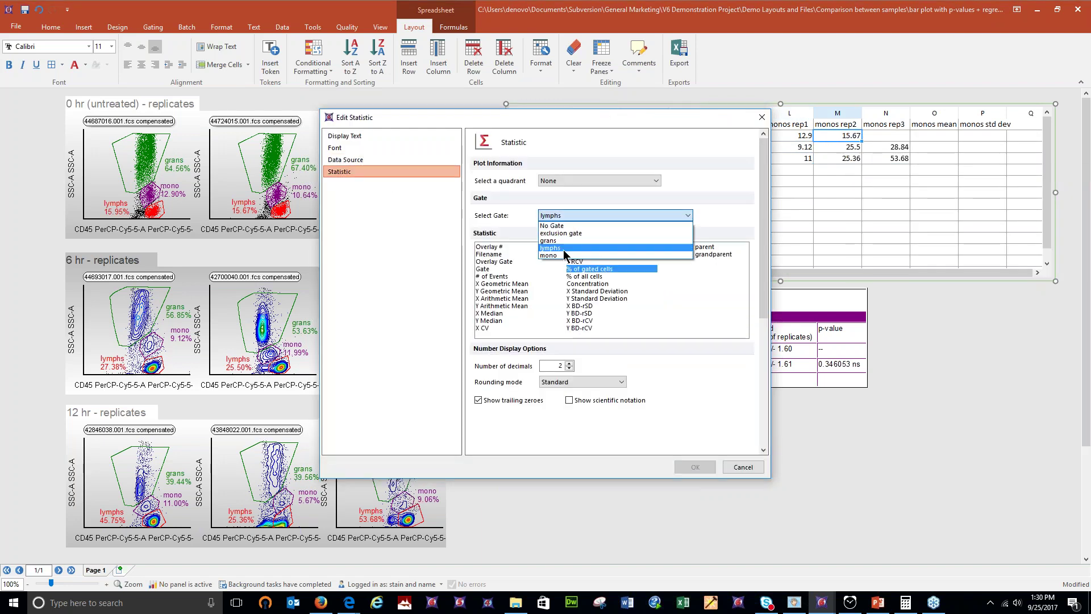
pyautogui.click(562, 253)
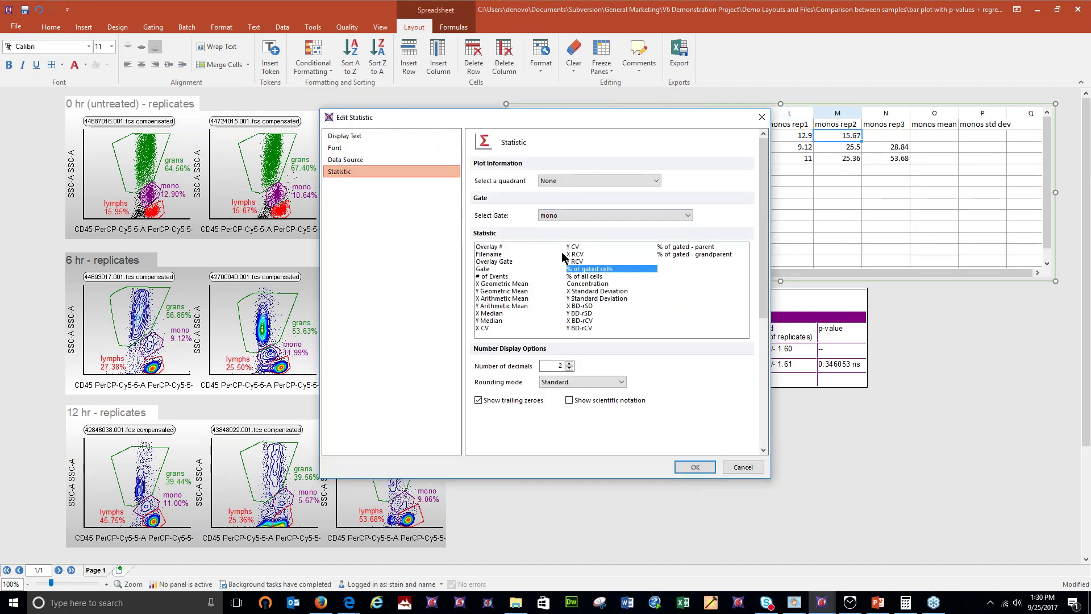
pyautogui.click(703, 472)
# Change the gate of the statistic token in cell M3 to mono
pyautogui.rightClick(836, 148)
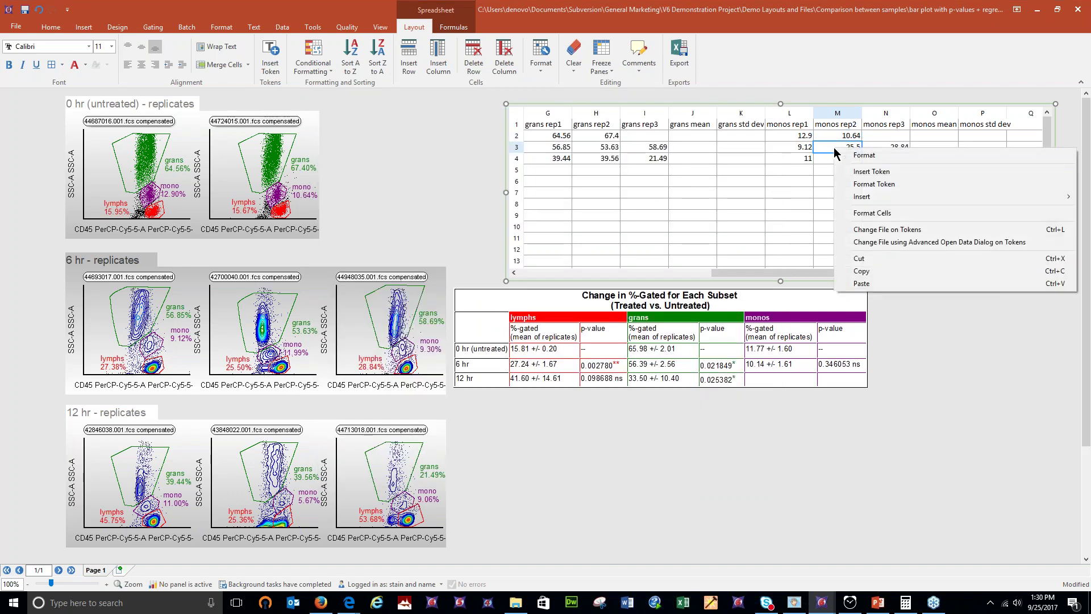
pyautogui.click(866, 184)
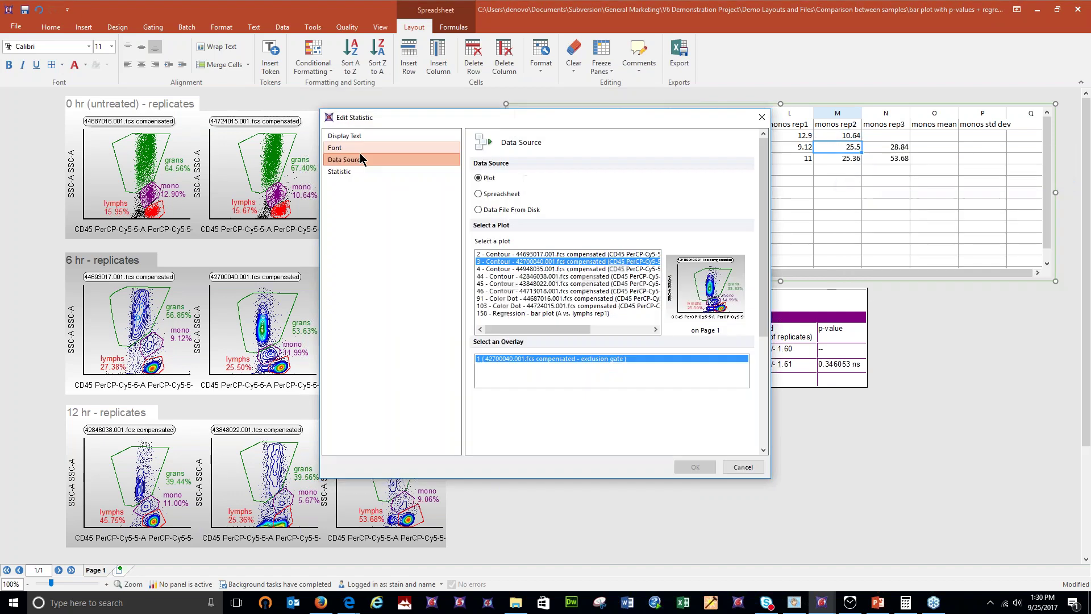
pyautogui.click(359, 170)
pyautogui.click(580, 215)
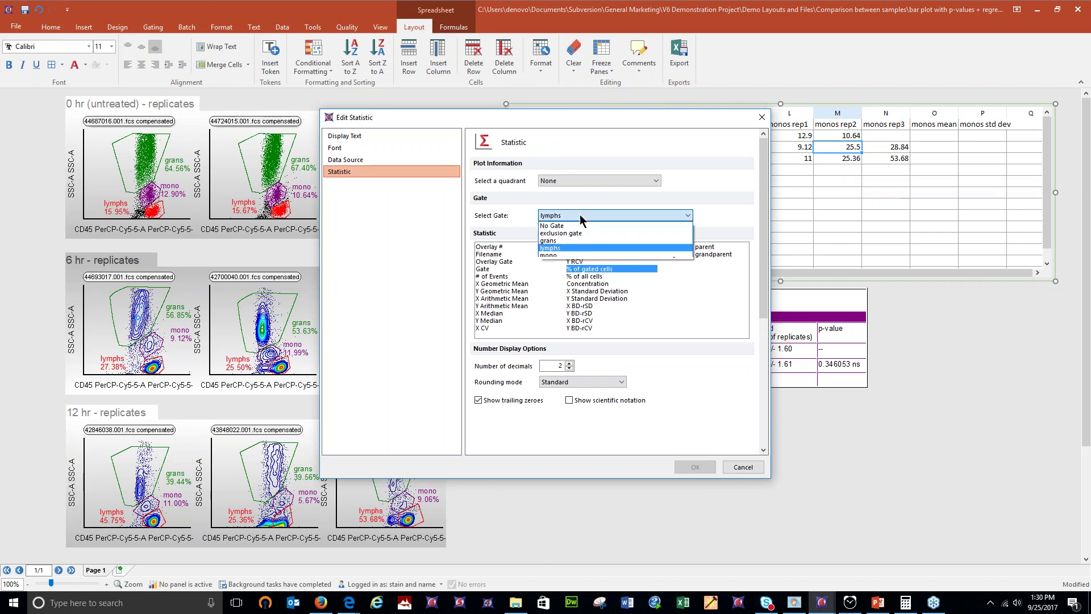
pyautogui.click(568, 255)
pyautogui.click(695, 467)
# Change the gate of the statistic token in cell M4 to mono
pyautogui.rightClick(834, 159)
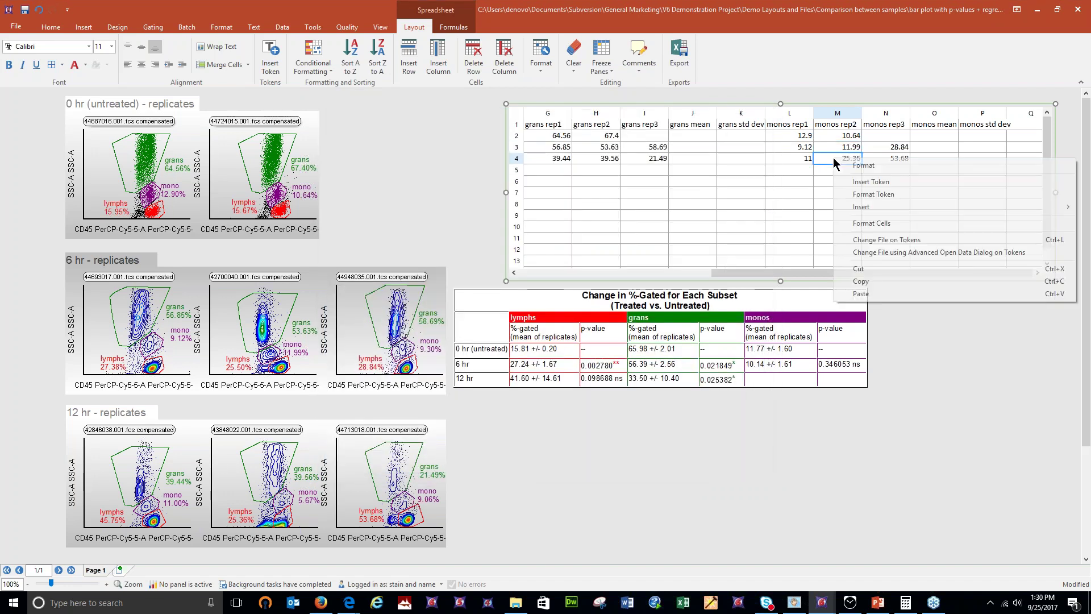
pyautogui.click(843, 185)
pyautogui.click(400, 170)
pyautogui.click(561, 216)
pyautogui.click(563, 255)
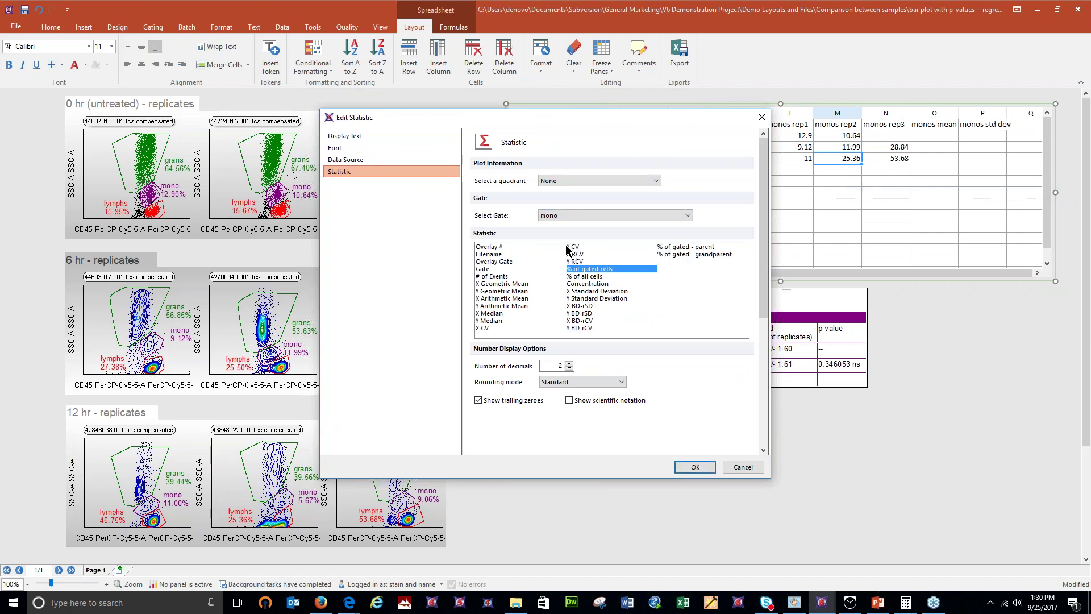
pyautogui.click(695, 466)
# Change the gate of the statistic token in cell N3 to mono
pyautogui.rightClick(893, 149)
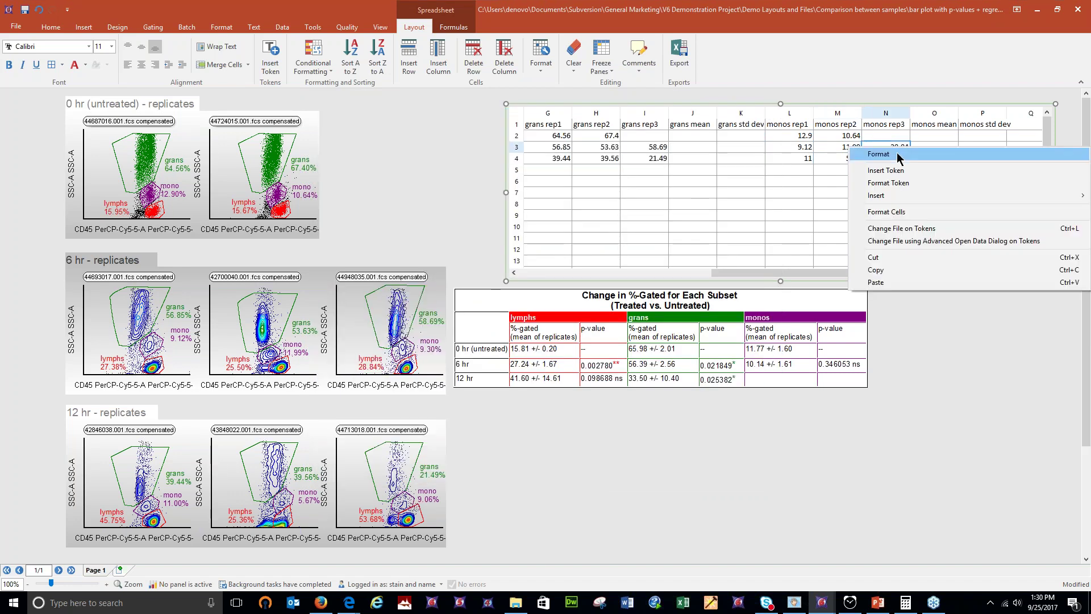
pyautogui.click(885, 182)
pyautogui.click(384, 172)
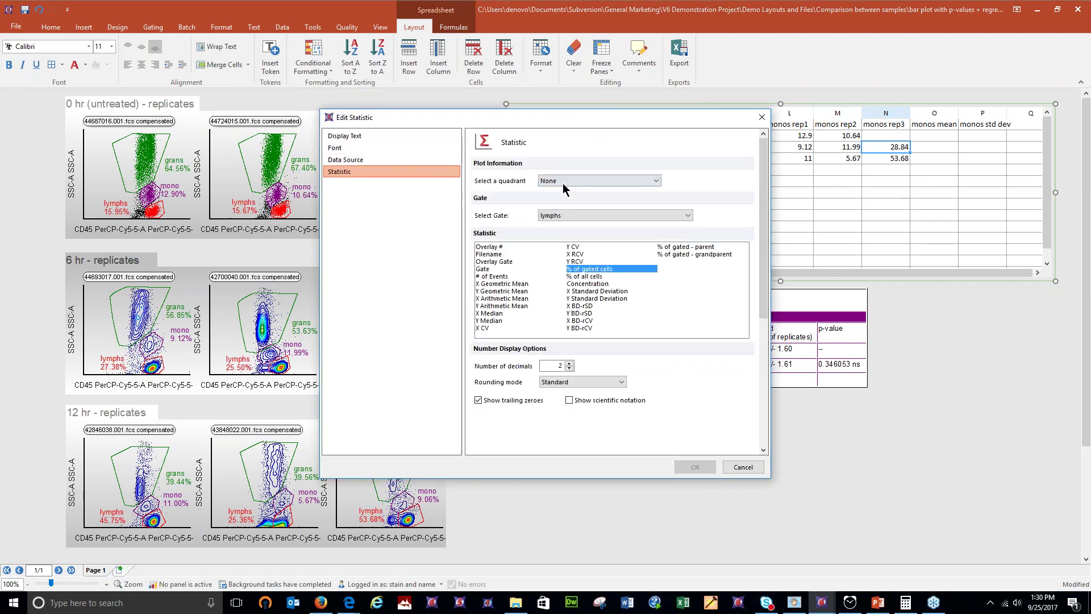
pyautogui.click(551, 217)
pyautogui.click(569, 267)
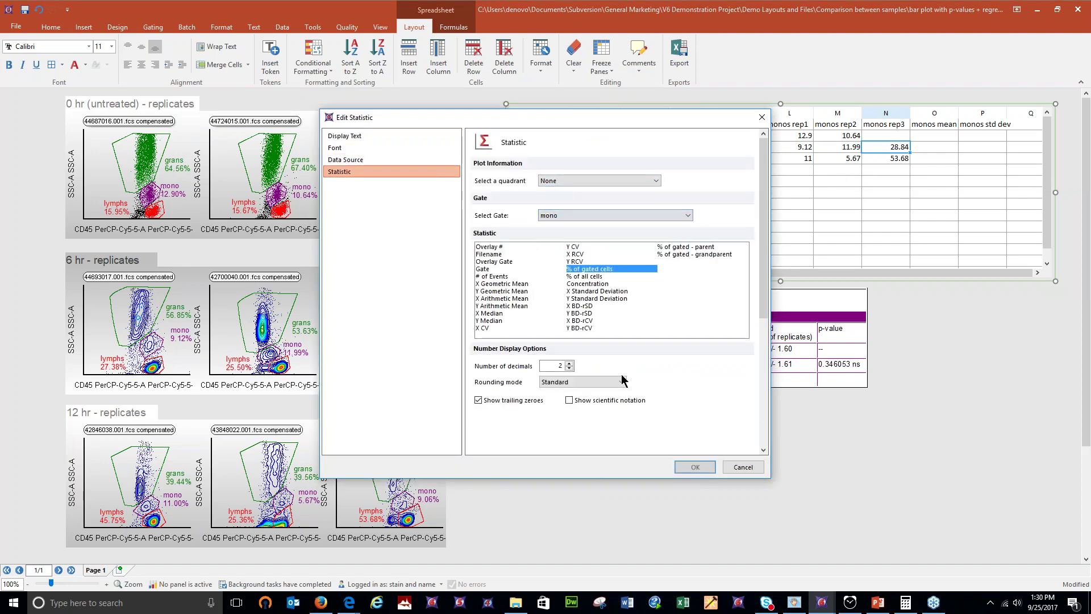
pyautogui.click(694, 466)
# Change the gate of the statistic token in cell N4 to mono
pyautogui.rightClick(885, 158)
pyautogui.click(881, 190)
pyautogui.click(587, 218)
pyautogui.click(579, 267)
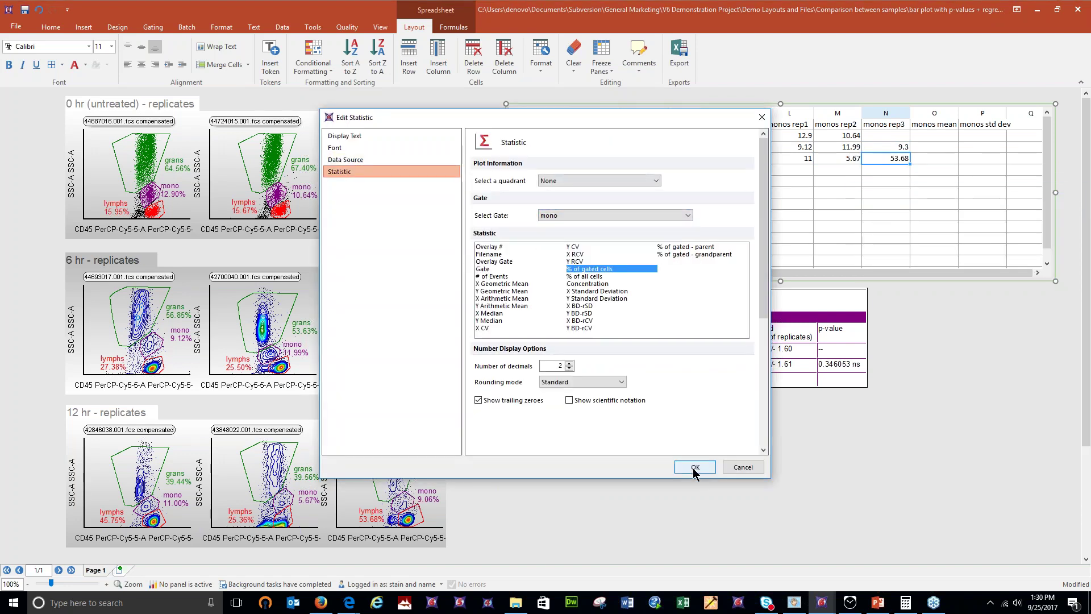
pyautogui.click(694, 467)
# Enter an AVERAGE formula over B2:D2 in the lymphs mean cell E2
pyautogui.moveTo(777, 275); pyautogui.dragTo(571, 281)
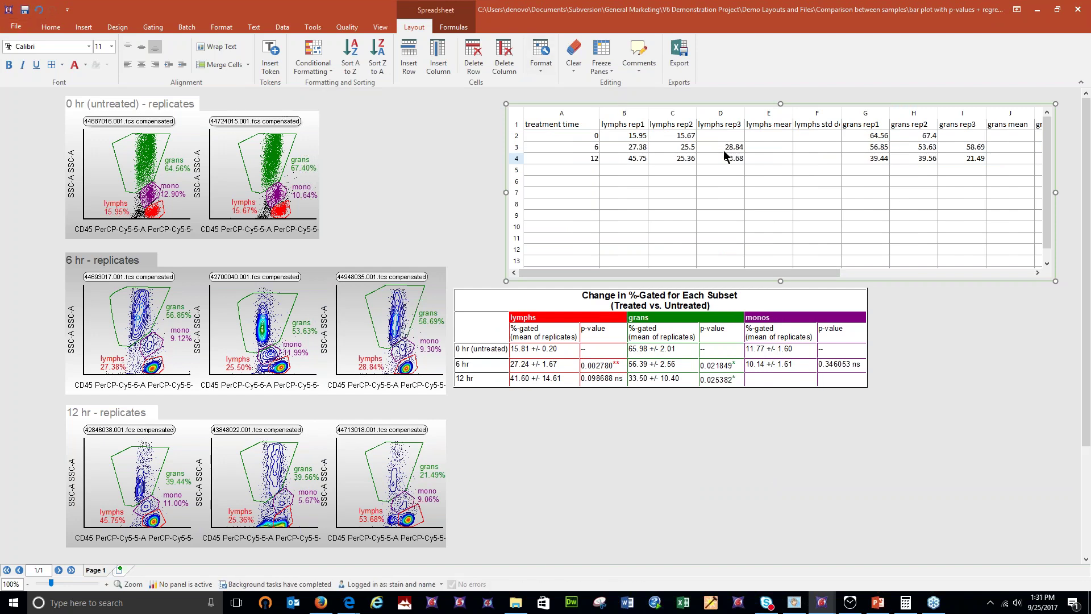
pyautogui.click(777, 135)
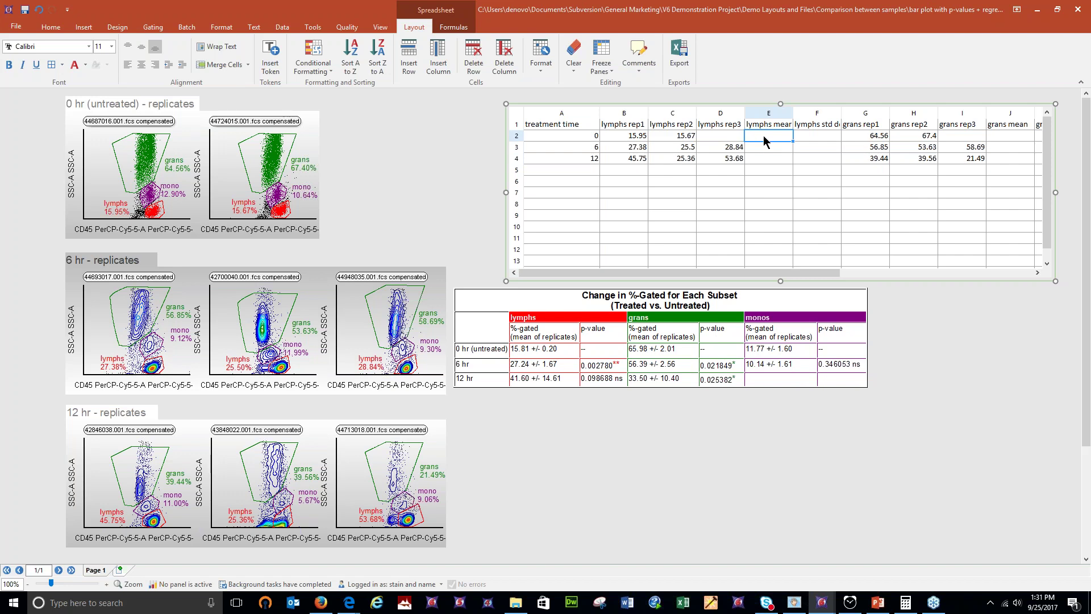
pyautogui.write('=')
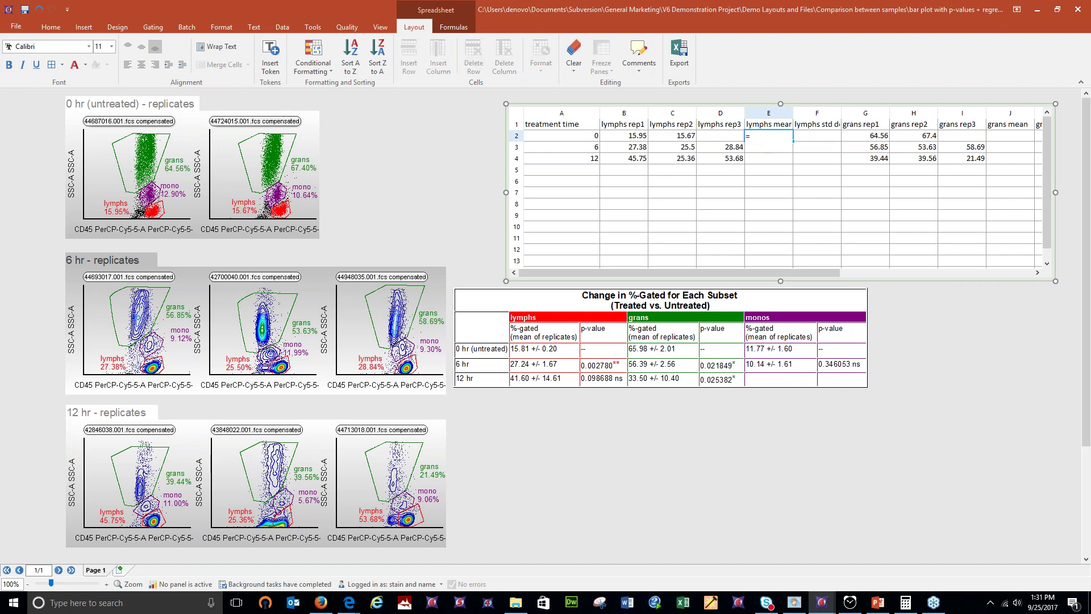
pyautogui.click(457, 29)
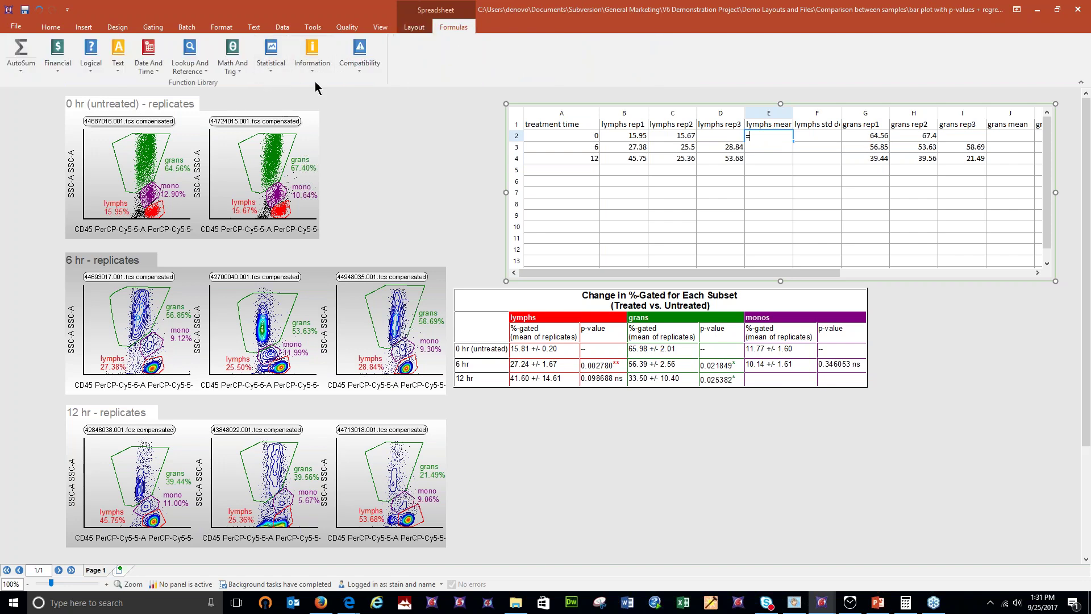
pyautogui.click(279, 72)
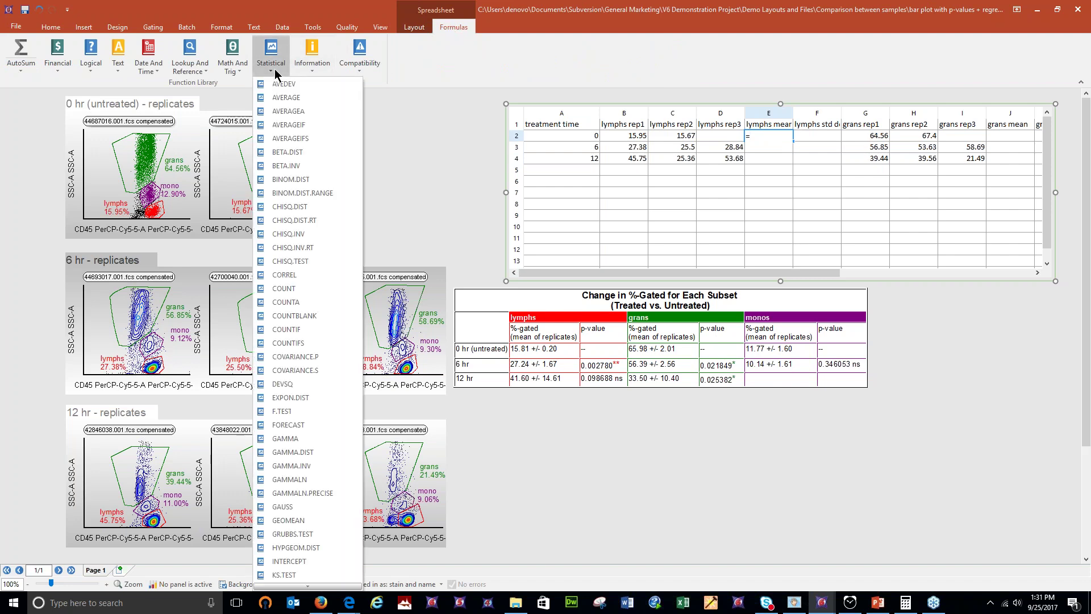
pyautogui.click(290, 98)
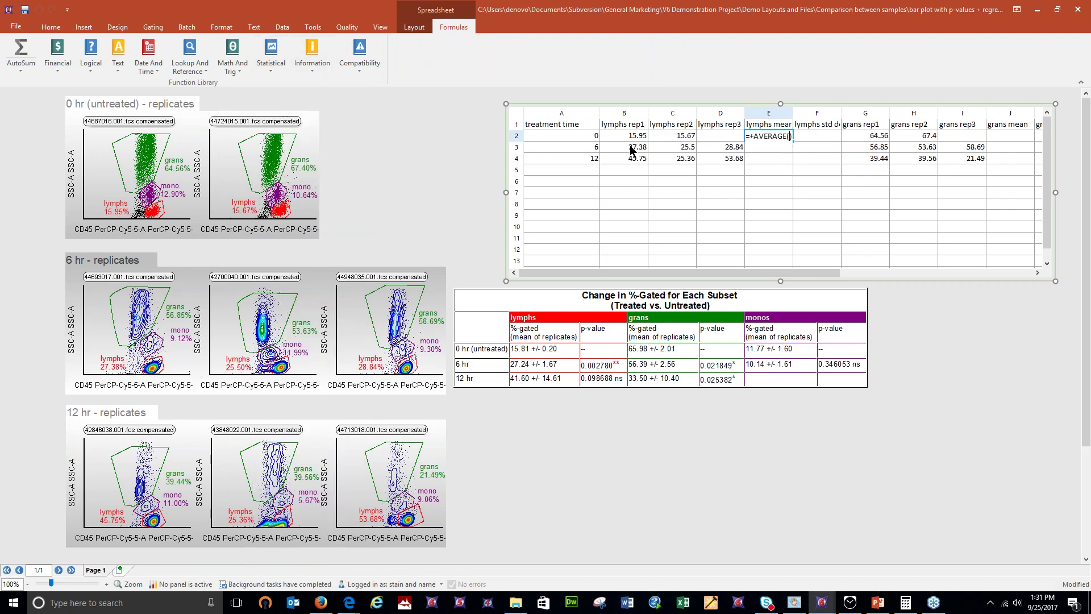
pyautogui.moveTo(620, 136); pyautogui.dragTo(721, 140)
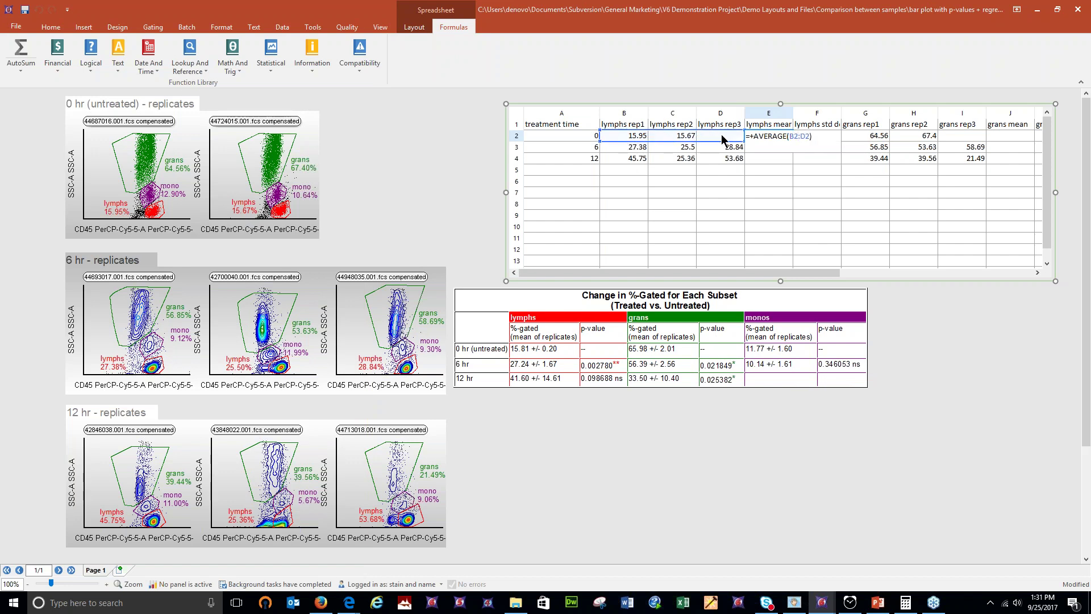
pyautogui.press('Return')
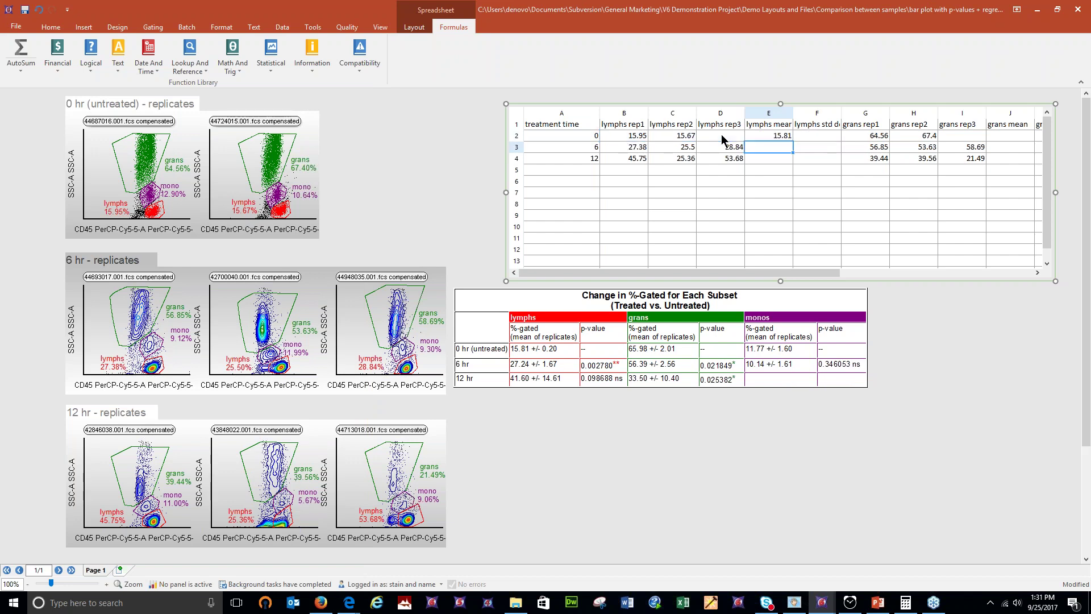
pyautogui.click(784, 137)
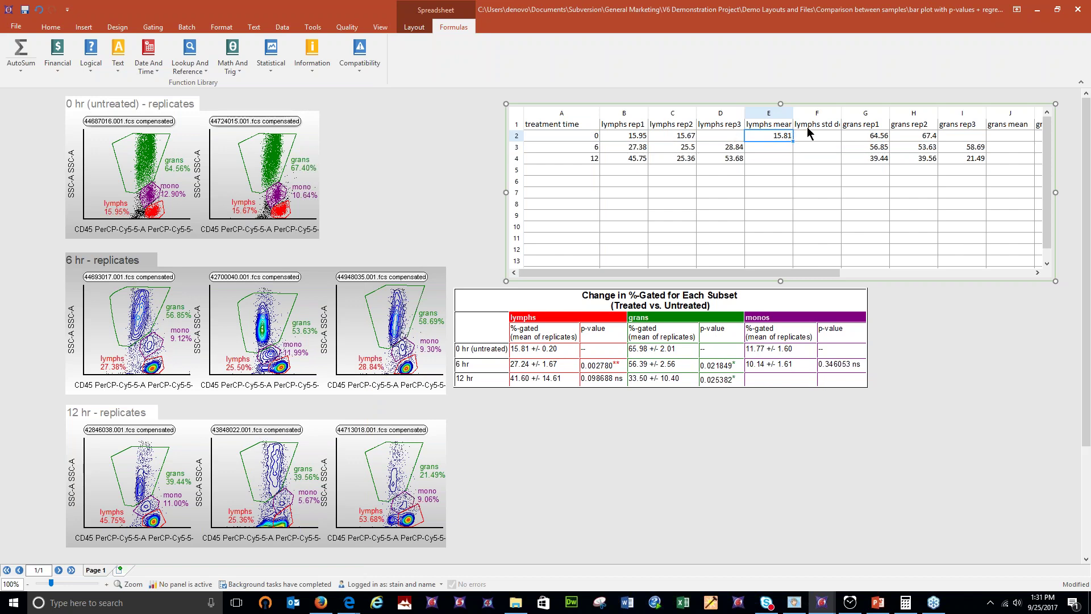
# Enter a STDEV.S formula over B2:D2 in the lymphs std dev cell F2
pyautogui.click(814, 136)
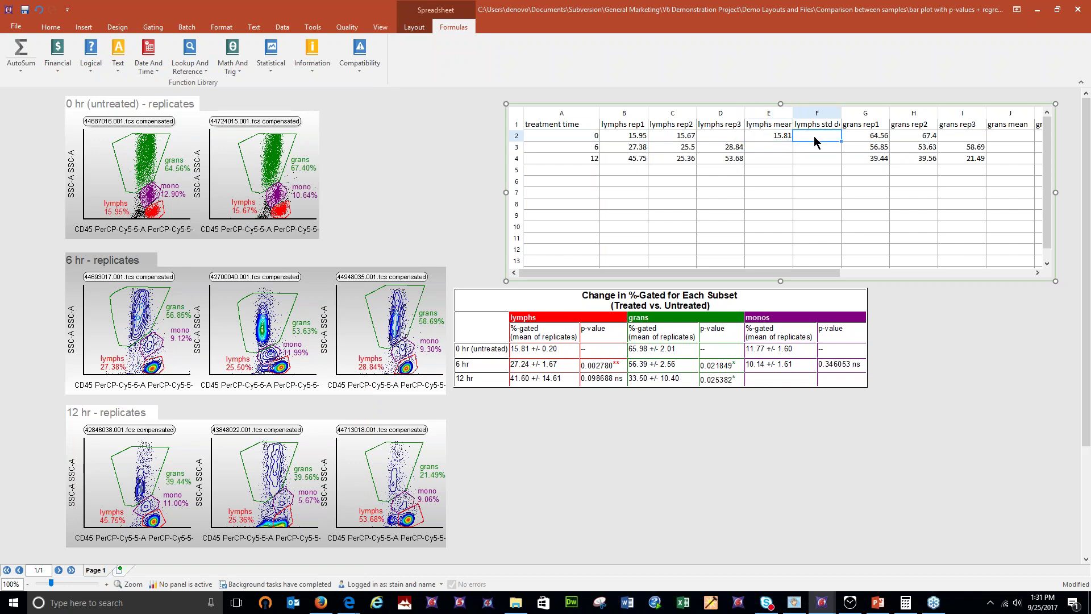
pyautogui.click(271, 59)
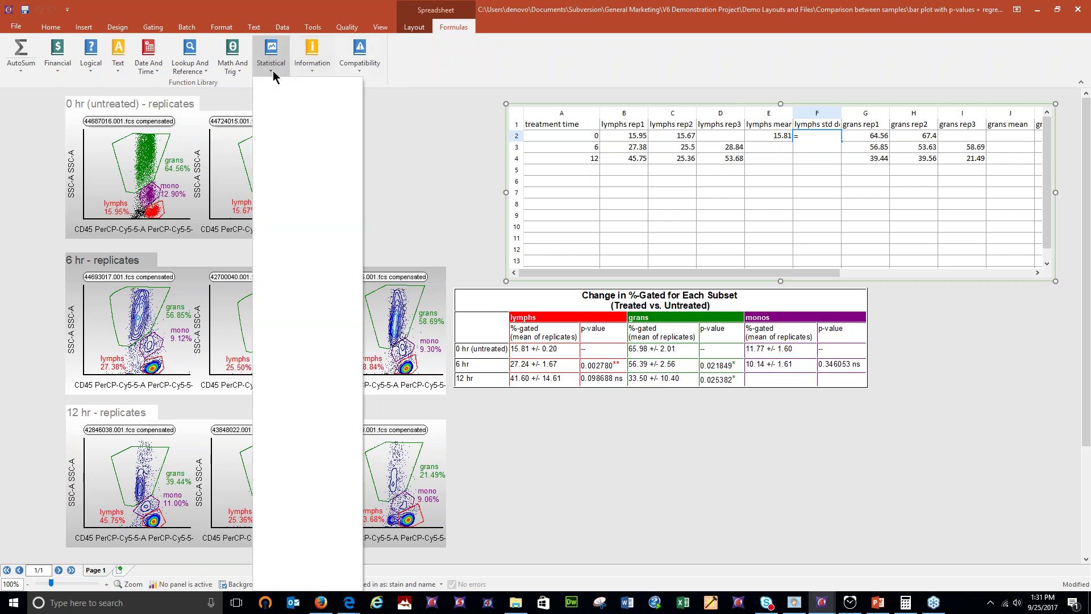
pyautogui.moveTo(305, 588)
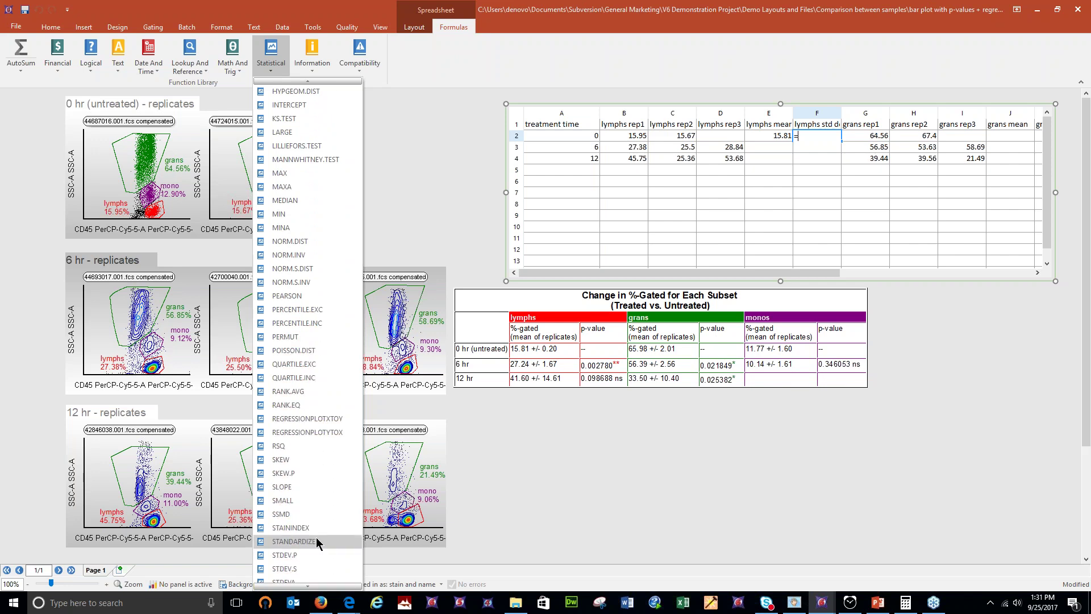
pyautogui.click(304, 568)
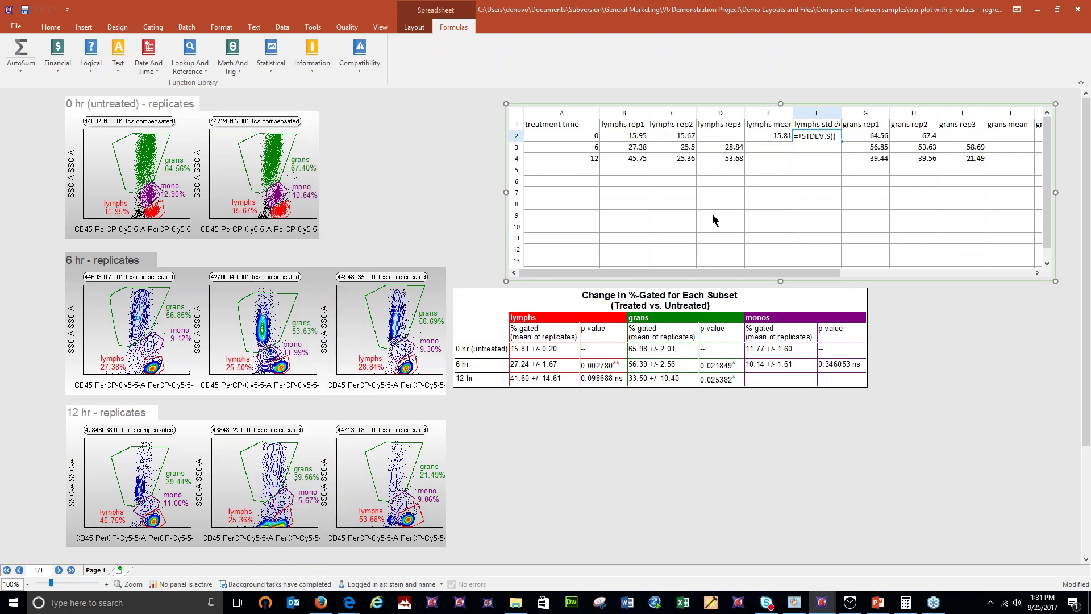
pyautogui.moveTo(631, 137); pyautogui.dragTo(726, 139)
pyautogui.press('Return')
# Copy the lymphs mean and std dev formulas from E2:F2 into the 6 and 12 hr rows, E3:F4
pyautogui.click(779, 139)
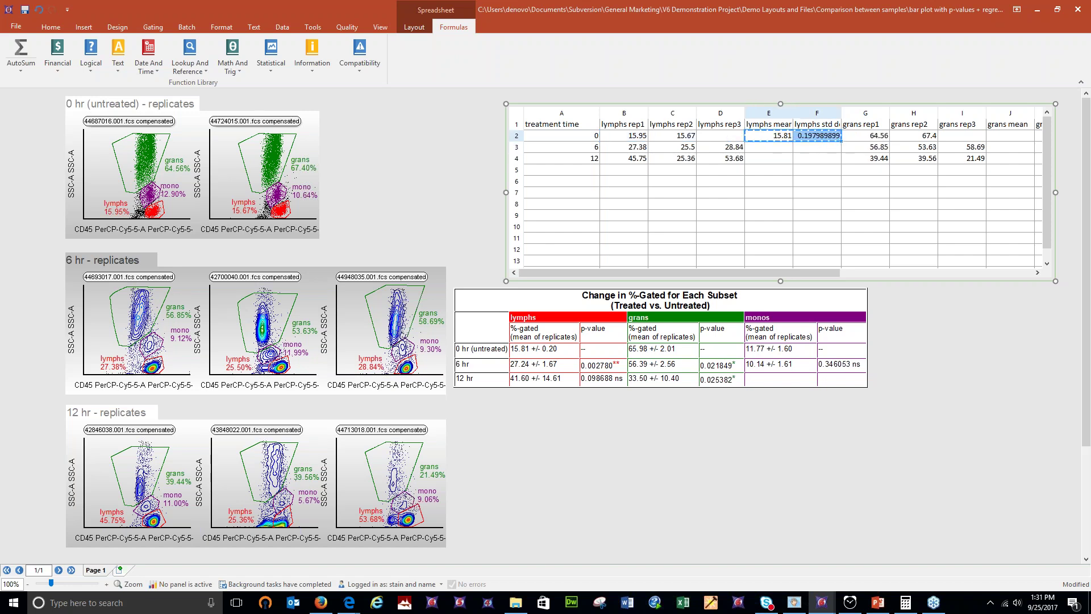
pyautogui.moveTo(768, 147); pyautogui.dragTo(816, 158)
pyautogui.write('27.24\t1.674395413 41.59666667\t14.60969655')
pyautogui.click(776, 161)
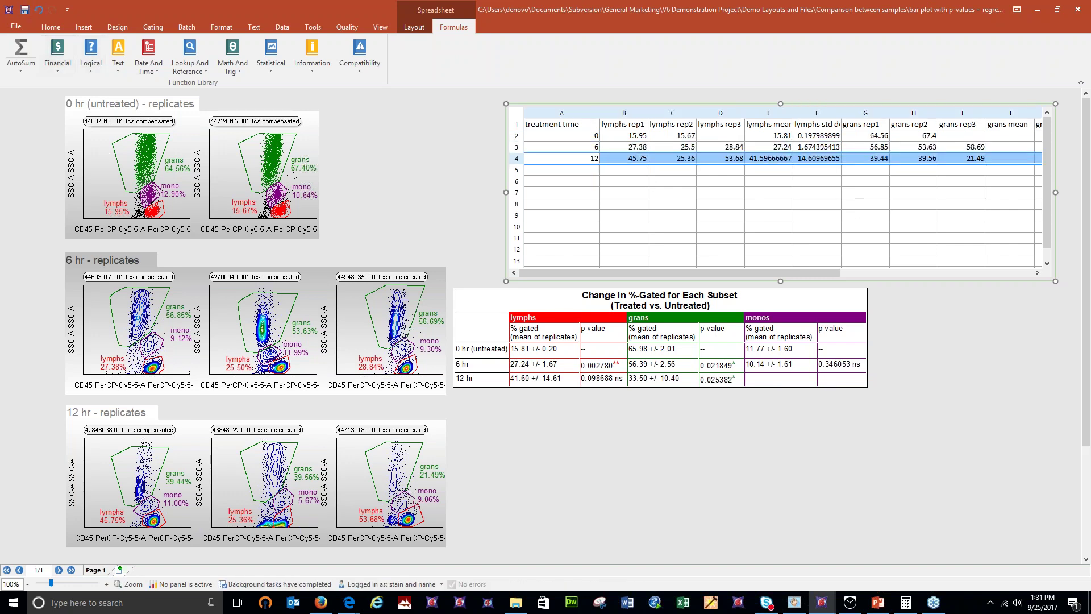
pyautogui.click(624, 169)
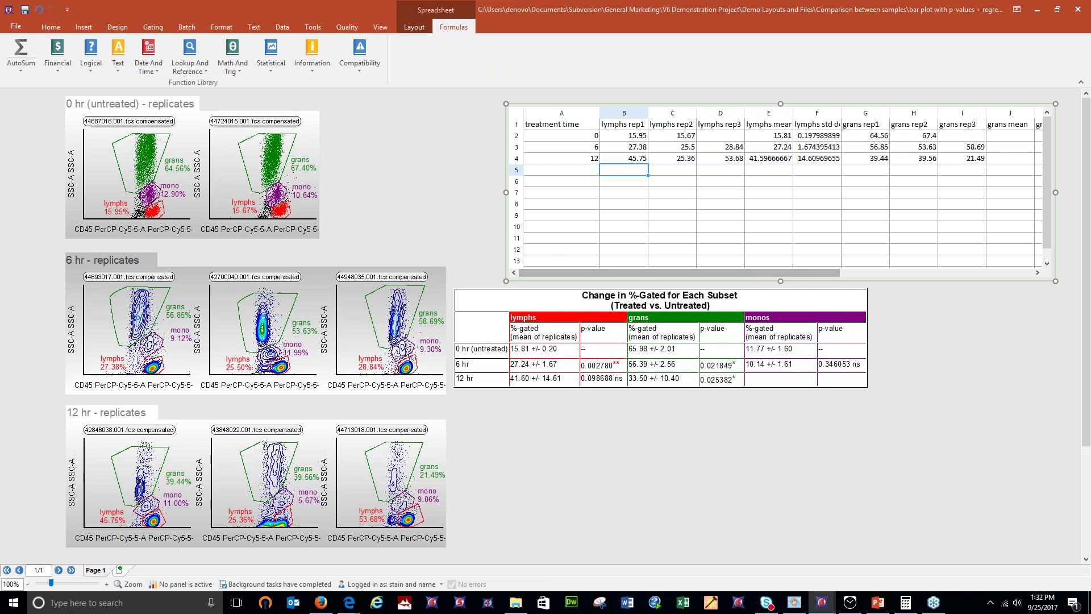
# Enter an AVERAGE formula over G2:I2 in the grans mean cell J2
pyautogui.moveTo(761, 271); pyautogui.dragTo(893, 270)
pyautogui.click(789, 139)
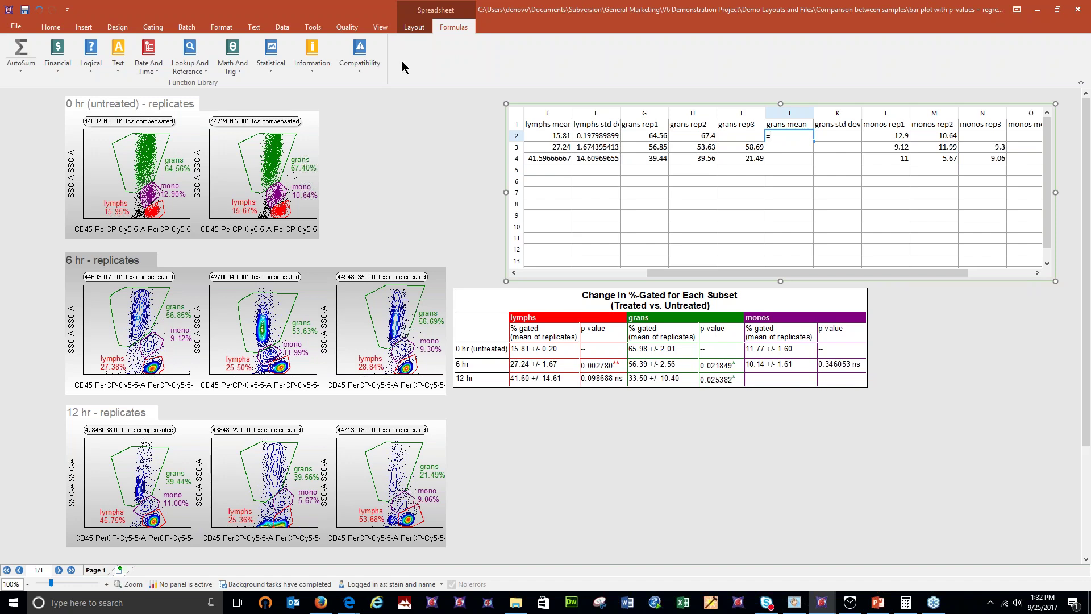
pyautogui.click(410, 27)
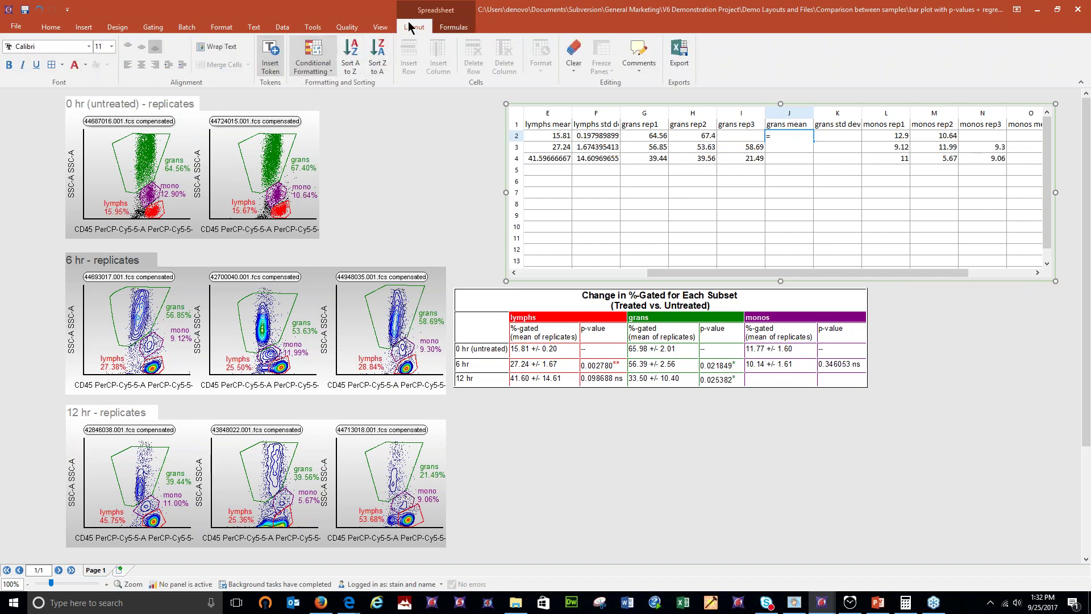
pyautogui.click(453, 27)
pyautogui.click(282, 62)
pyautogui.click(293, 101)
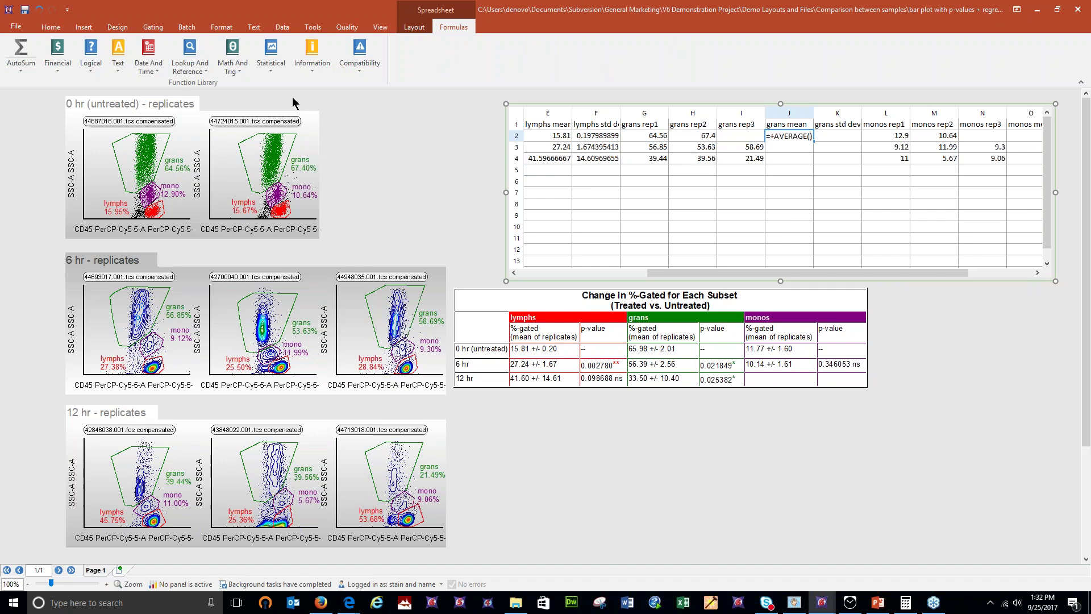
pyautogui.moveTo(648, 136); pyautogui.dragTo(727, 136)
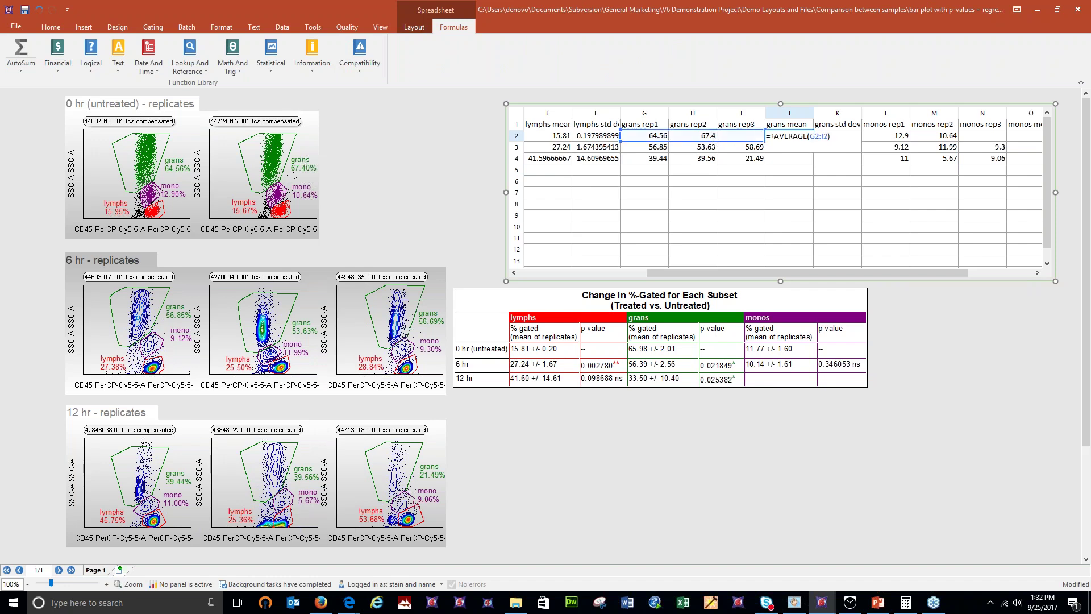
pyautogui.press('Return')
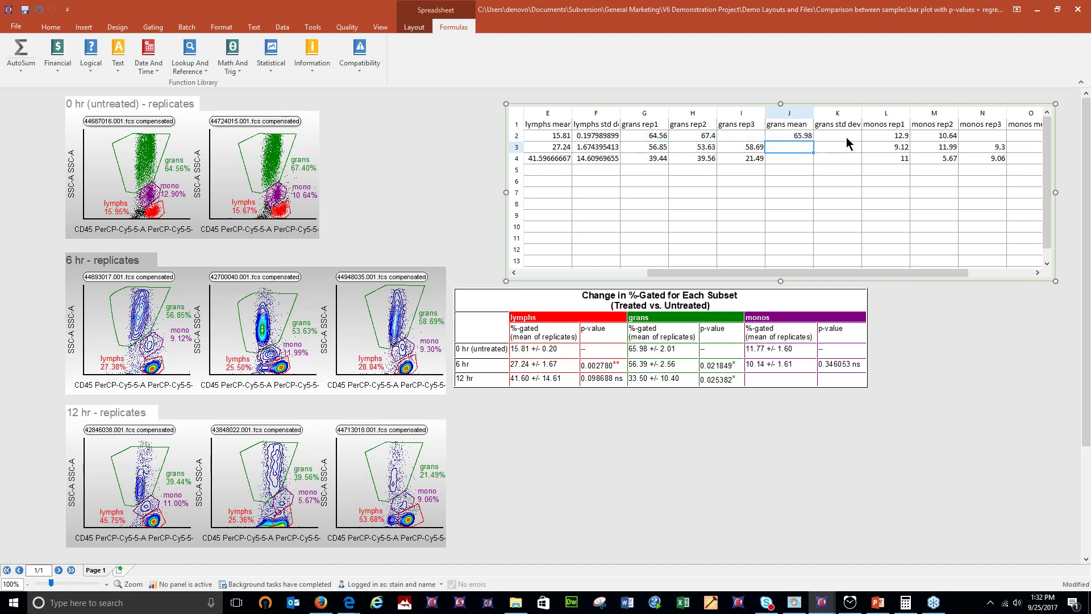
# Copy the AVERAGE(G2:I2) formula text from J2 into the grans std dev cell K2 and select its function name for replacement
pyautogui.click(804, 137)
pyautogui.doubleClick(806, 139)
pyautogui.hotkey('ctrl', 'c')
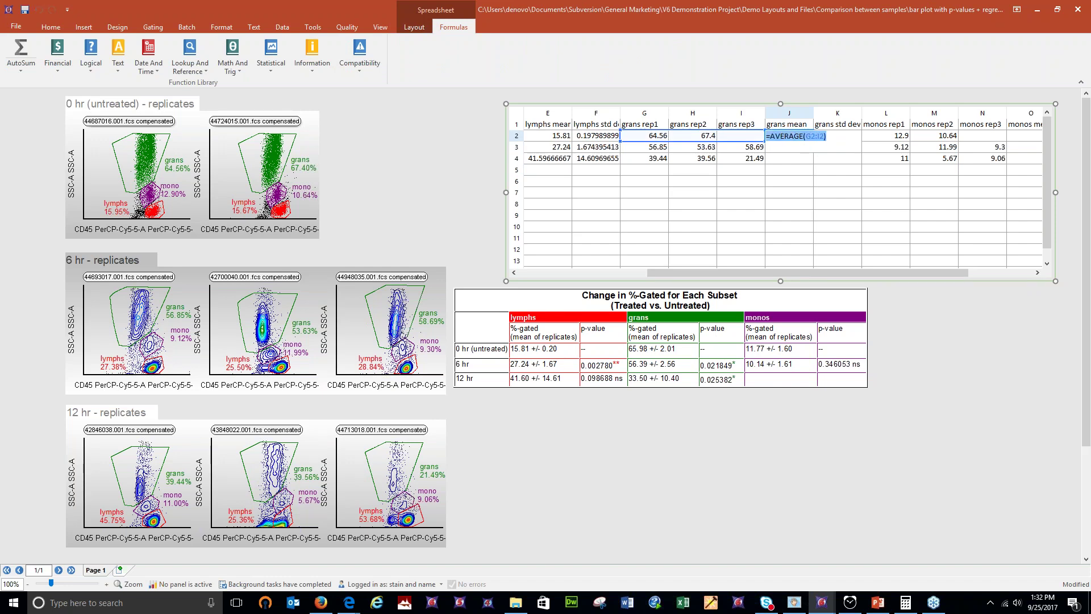
pyautogui.press('Escape')
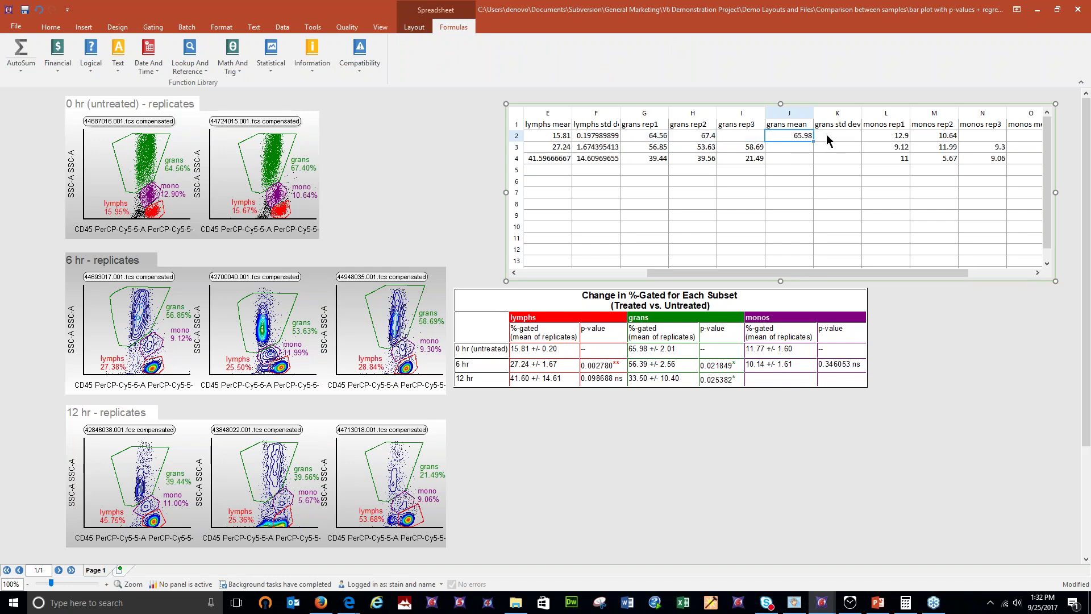
pyautogui.click(826, 134)
pyautogui.hotkey('ctrl', 'v')
pyautogui.doubleClick(849, 135)
pyautogui.moveTo(850, 135); pyautogui.dragTo(821, 134)
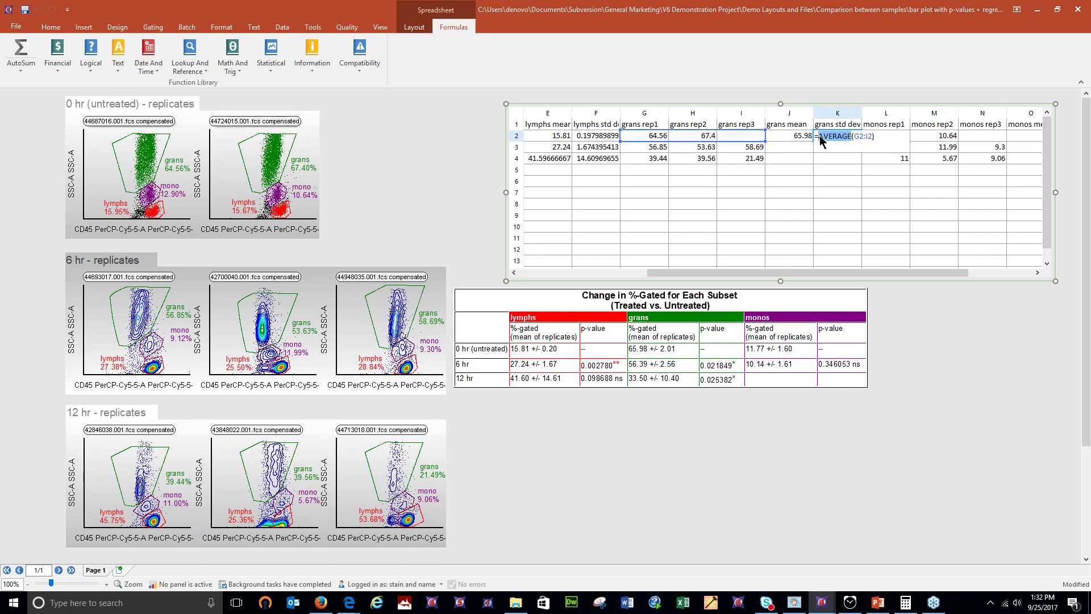
# Replace AVERAGE with STDEV in the grans std dev formula in K2, and check the function used in F2
pyautogui.write('STDE')
pyautogui.press('Return')
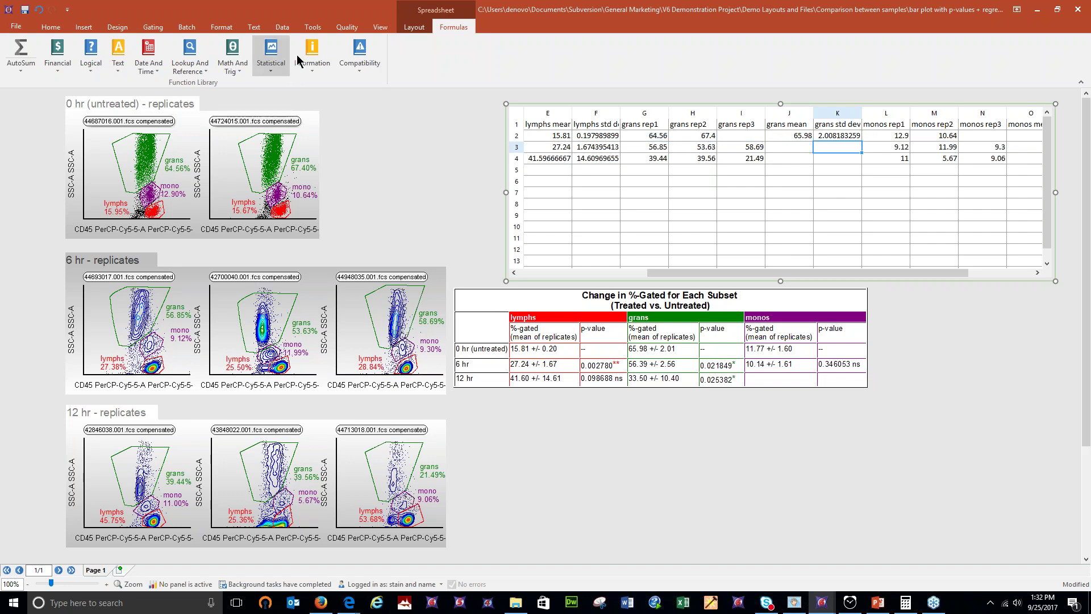
pyautogui.click(604, 139)
pyautogui.doubleClick(604, 140)
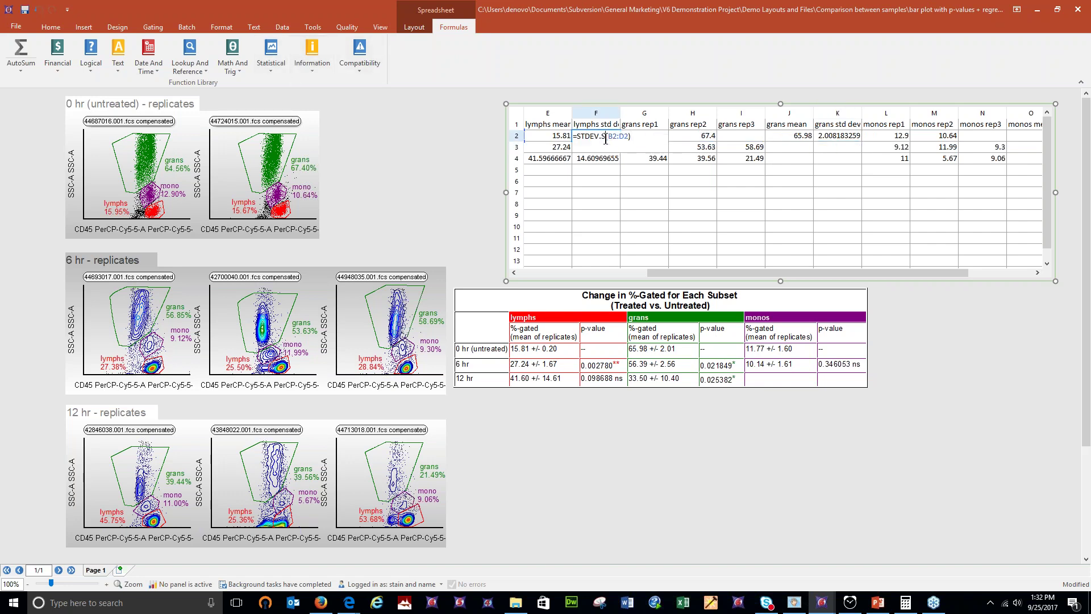
# Change the function in K2 to STDEV.S, and fill the grans mean and std dev formulas down to row 4
pyautogui.click(843, 138)
pyautogui.doubleClick(843, 137)
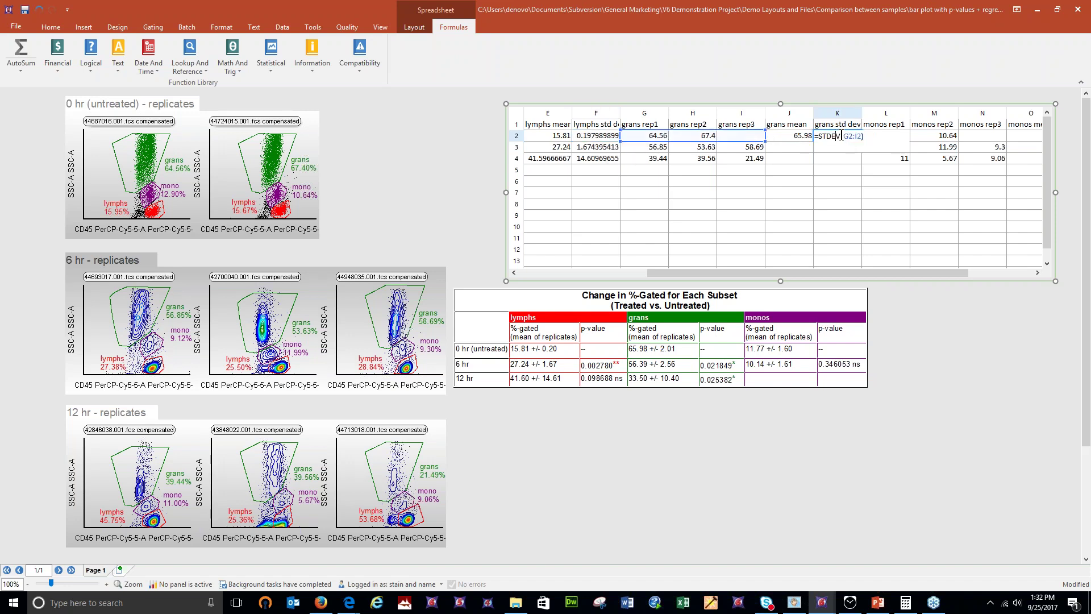
pyautogui.write('.S')
pyautogui.press('Return')
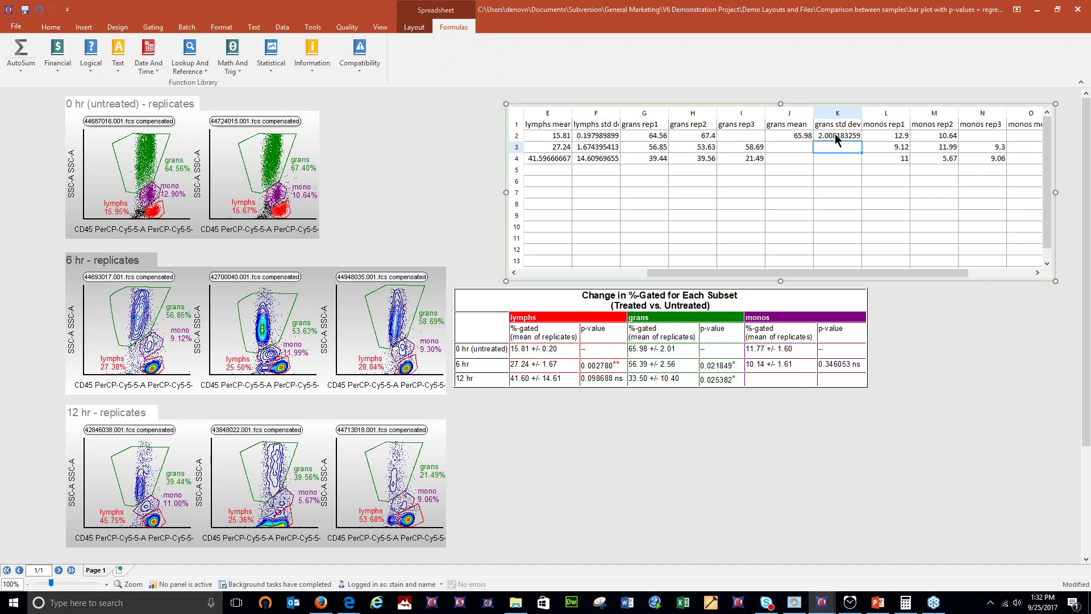
pyautogui.moveTo(786, 137); pyautogui.dragTo(853, 177)
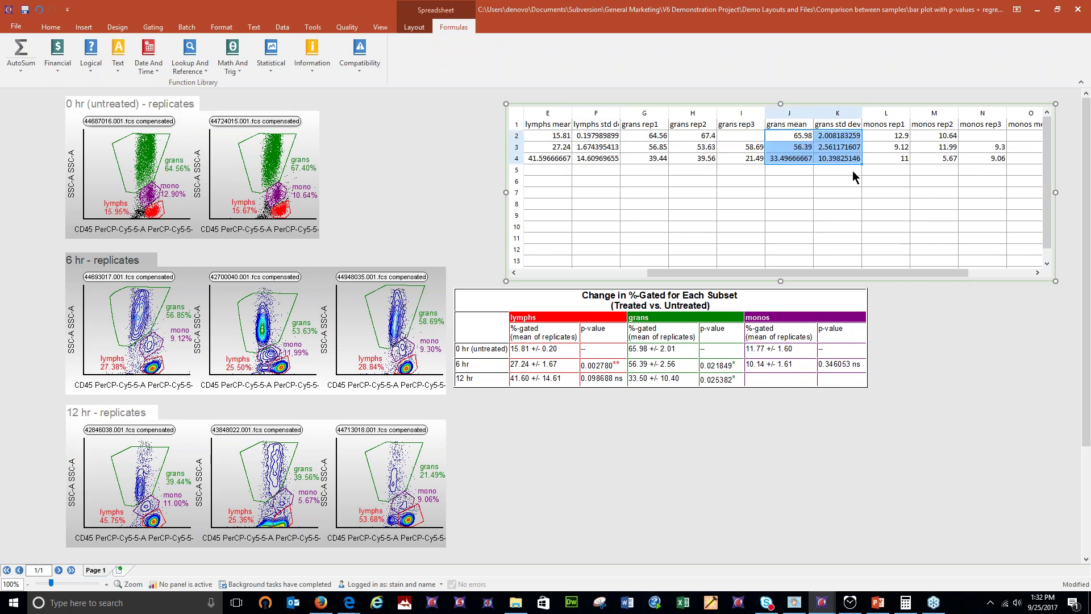
pyautogui.click(838, 181)
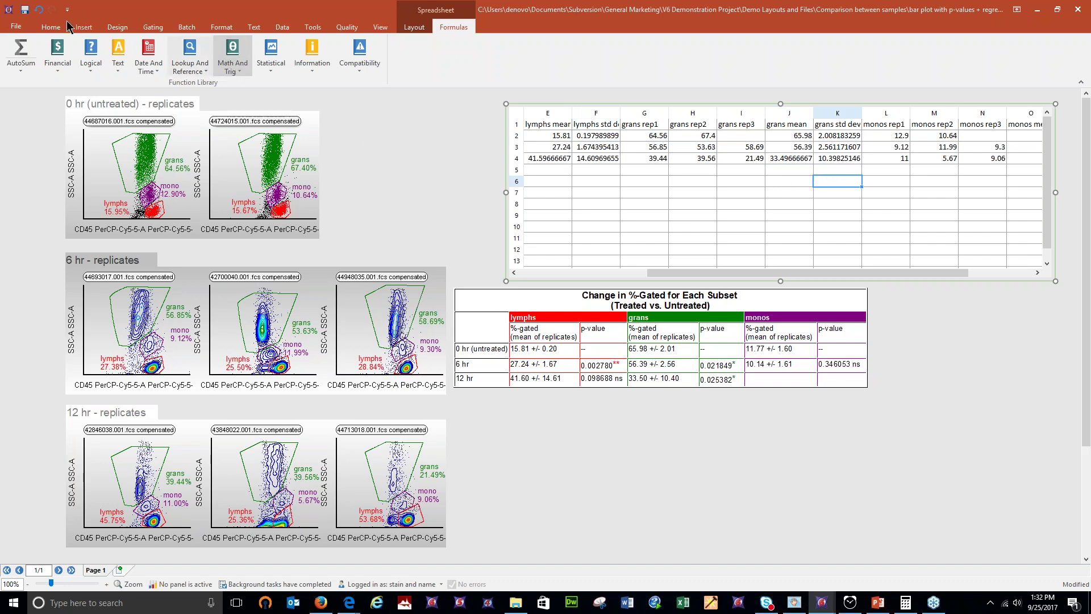
# Enter an AVERAGE formula over L2:N2 in the monos mean cell O2
pyautogui.moveTo(738, 272); pyautogui.dragTo(1057, 138)
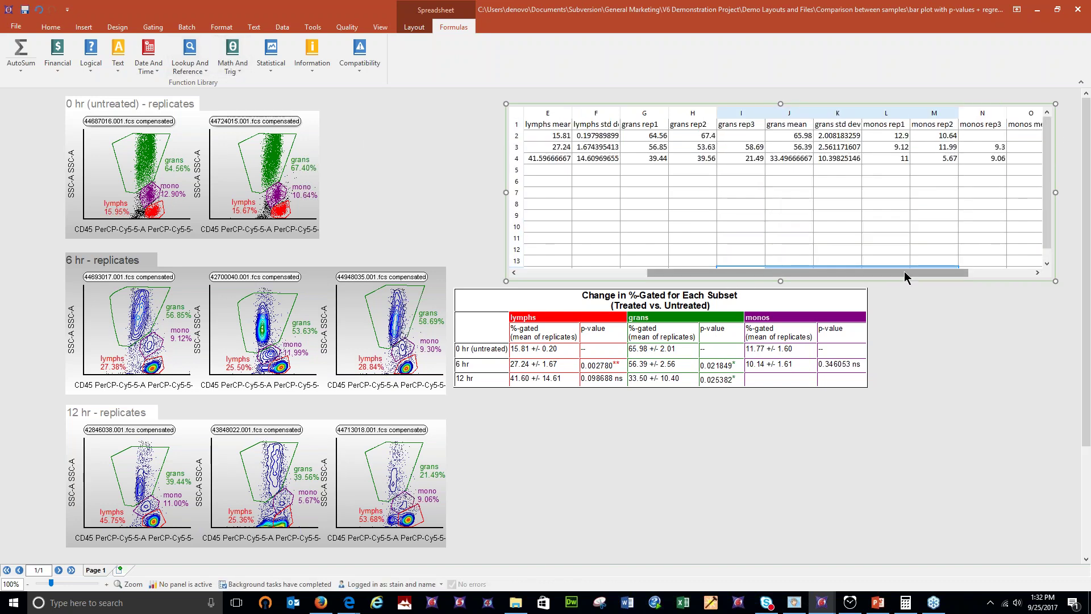
pyautogui.moveTo(904, 271); pyautogui.dragTo(968, 271)
pyautogui.click(930, 135)
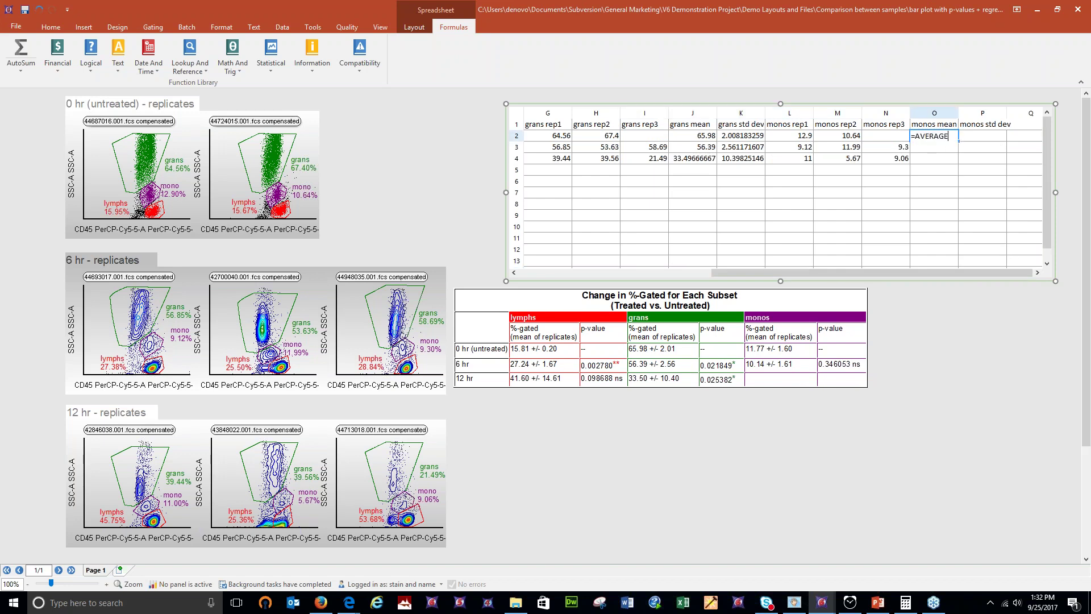
pyautogui.moveTo(802, 136); pyautogui.dragTo(878, 142)
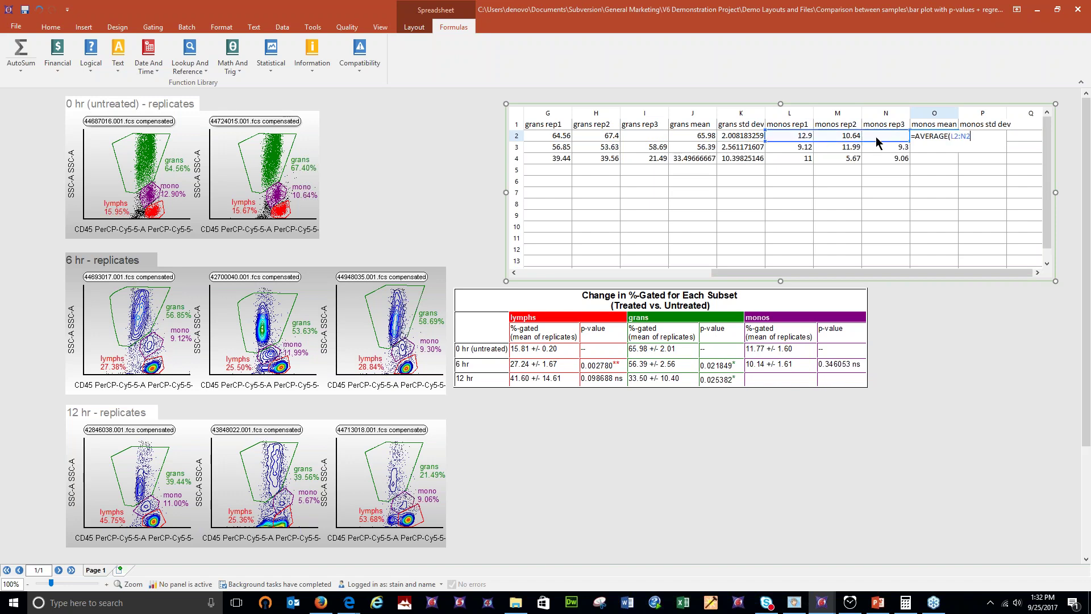
pyautogui.press('Return')
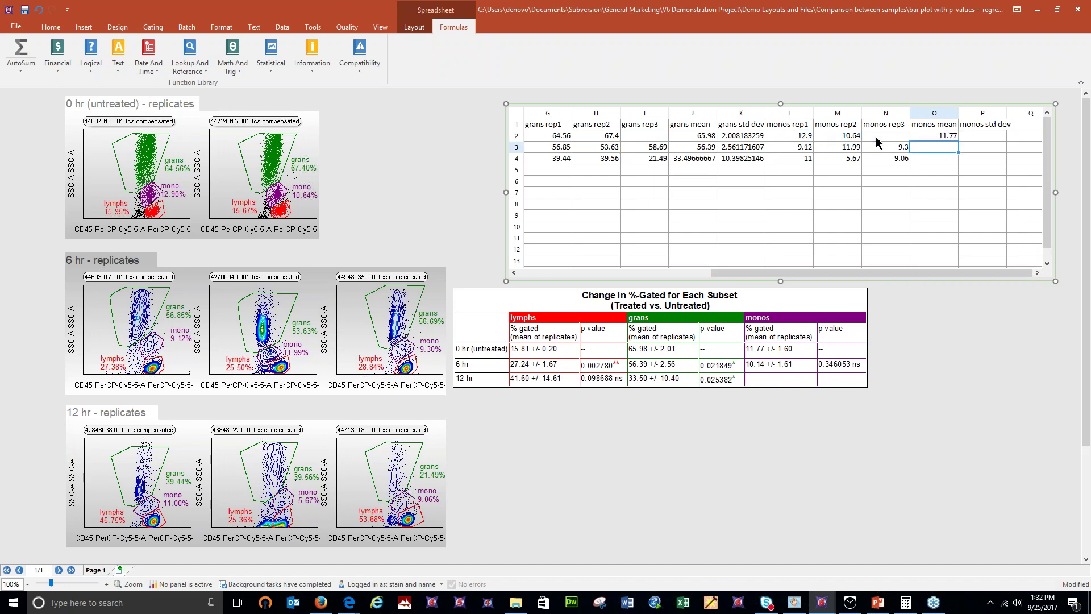
# Enter a STDEV.S formula over L2:N2 in the monos std dev cell P2, and fill O2:P2 down to row 4
pyautogui.click(969, 139)
pyautogui.write('=')
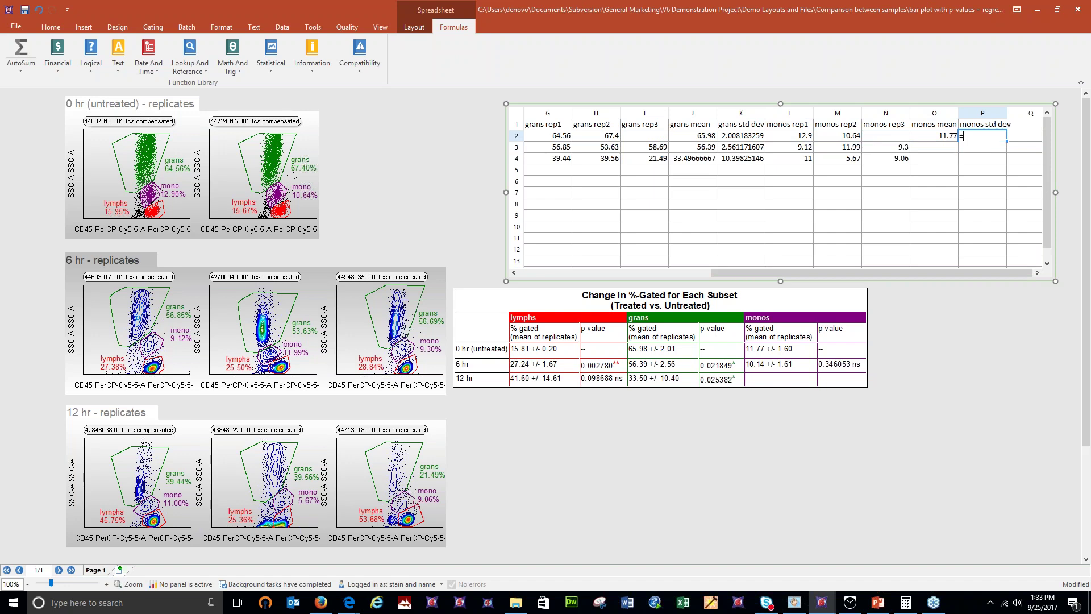
pyautogui.click(414, 28)
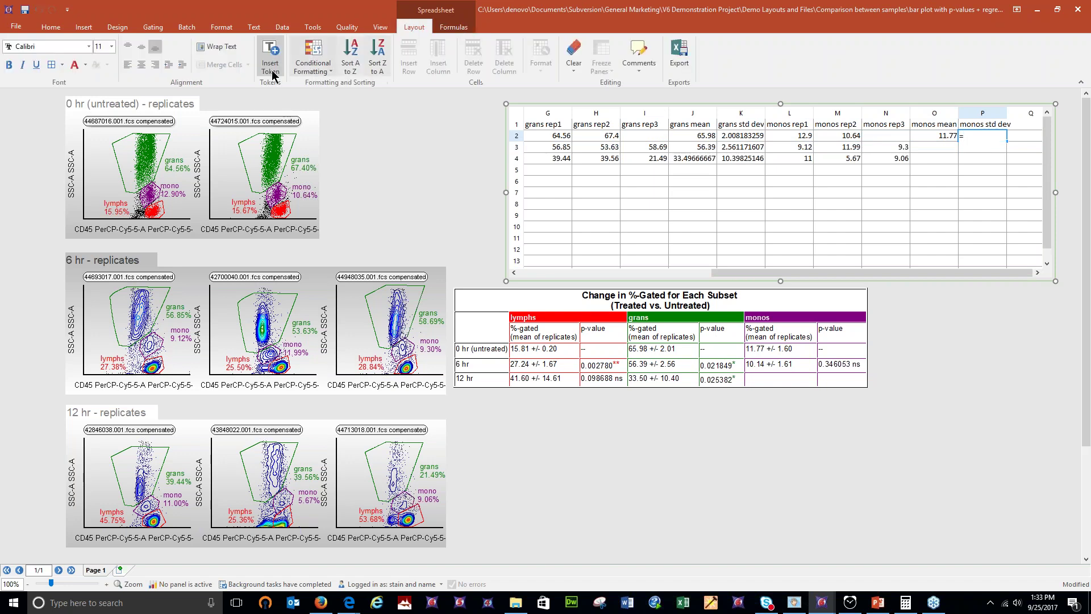
pyautogui.scroll(-1, 421, 35)
pyautogui.scroll(1, 422, 35)
pyautogui.scroll(-1, 302, 65)
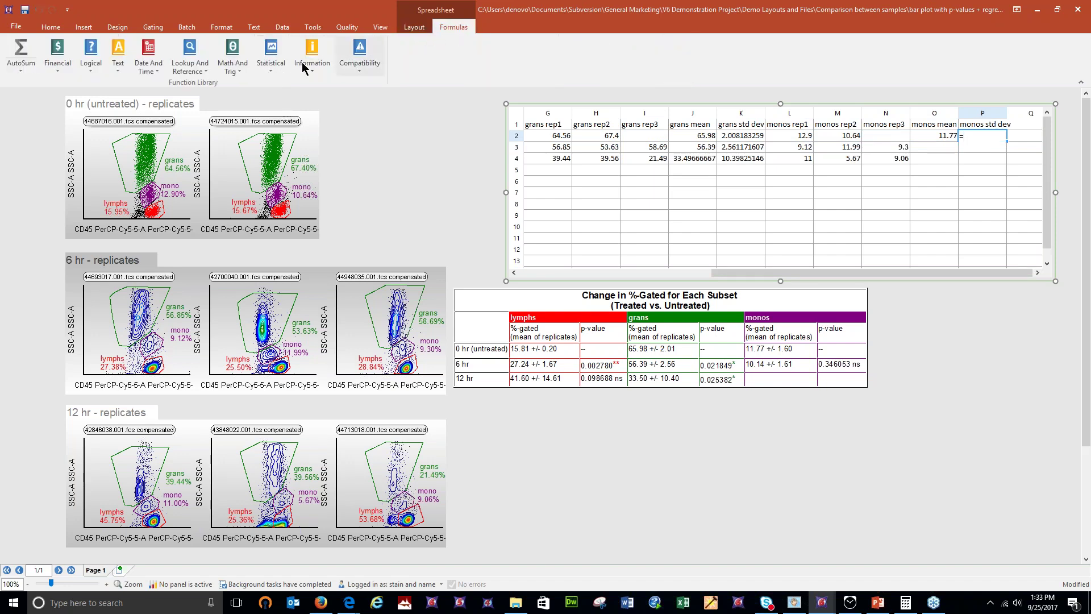
pyautogui.click(271, 57)
pyautogui.moveTo(307, 588)
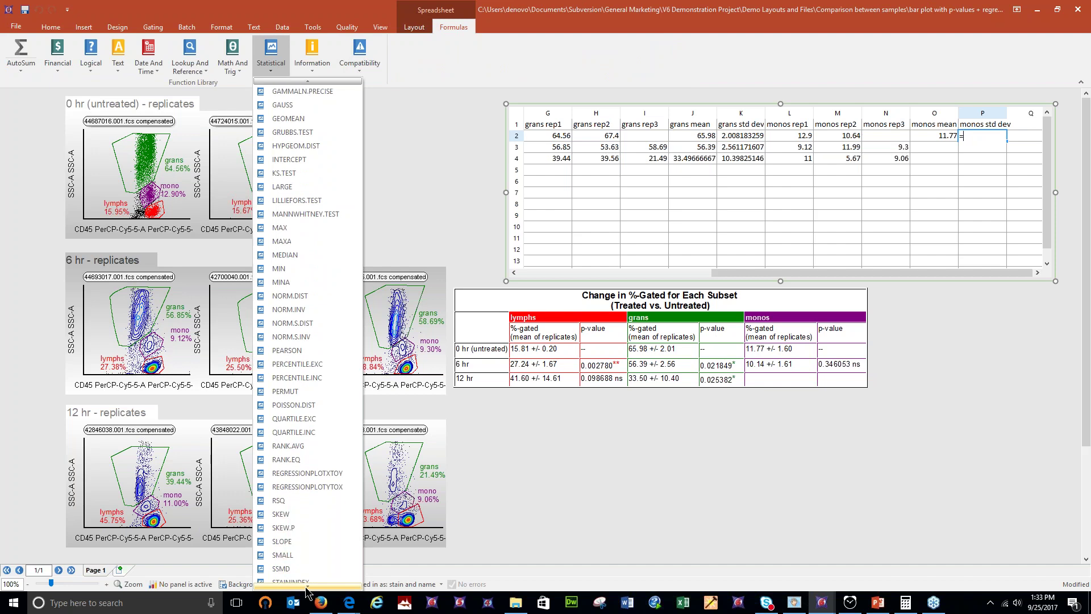
pyautogui.click(307, 552)
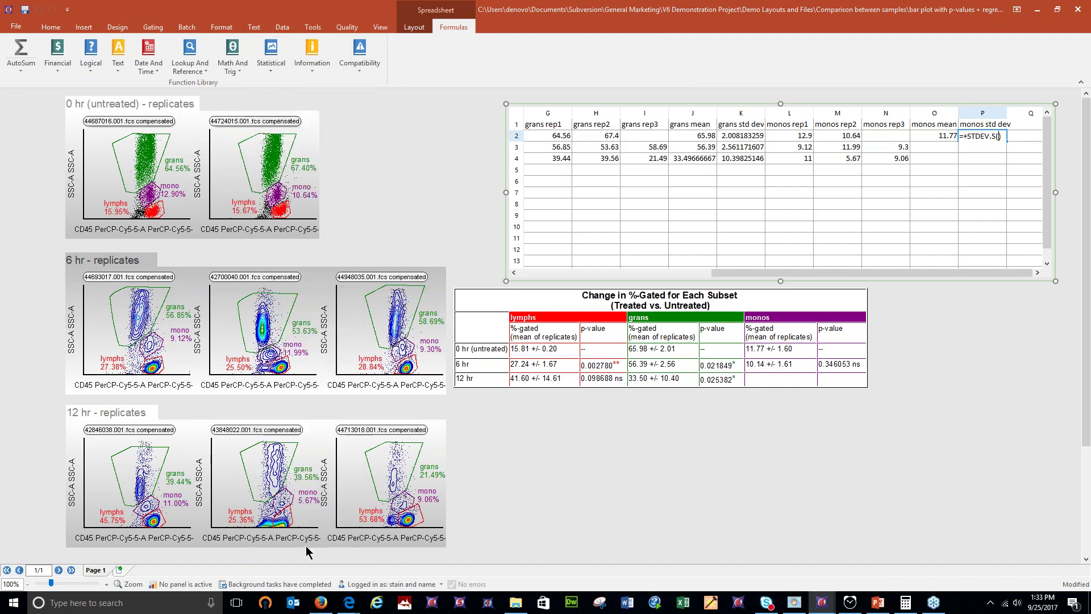
pyautogui.moveTo(798, 138); pyautogui.dragTo(1005, 163)
pyautogui.press('Return')
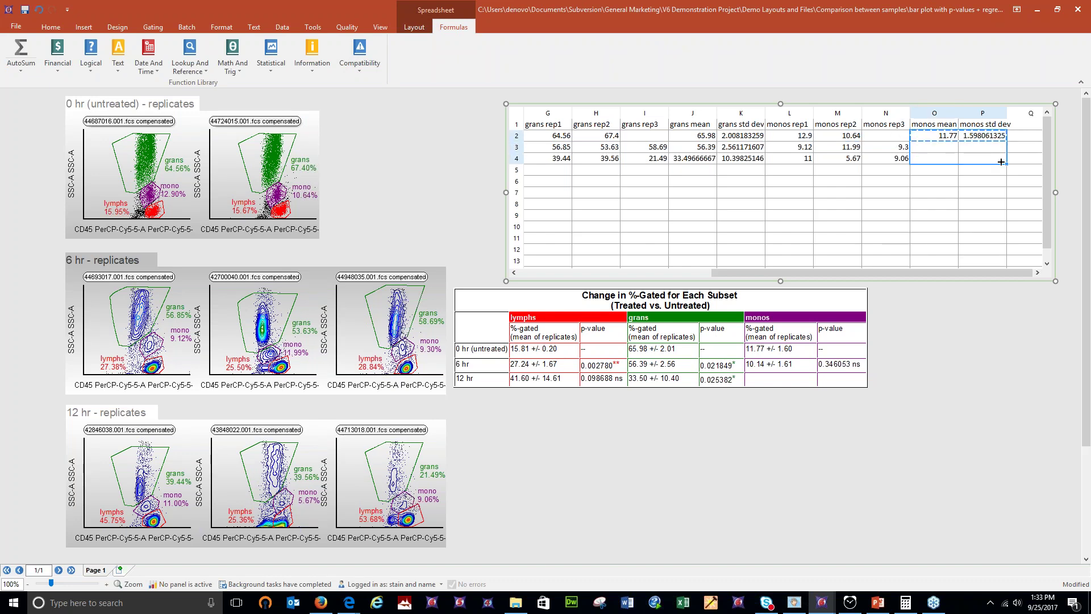
pyautogui.click(961, 197)
# Shorten the spreadsheet object from its lower edge so that only about the first eight rows are displayed
pyautogui.moveTo(927, 274); pyautogui.dragTo(735, 273)
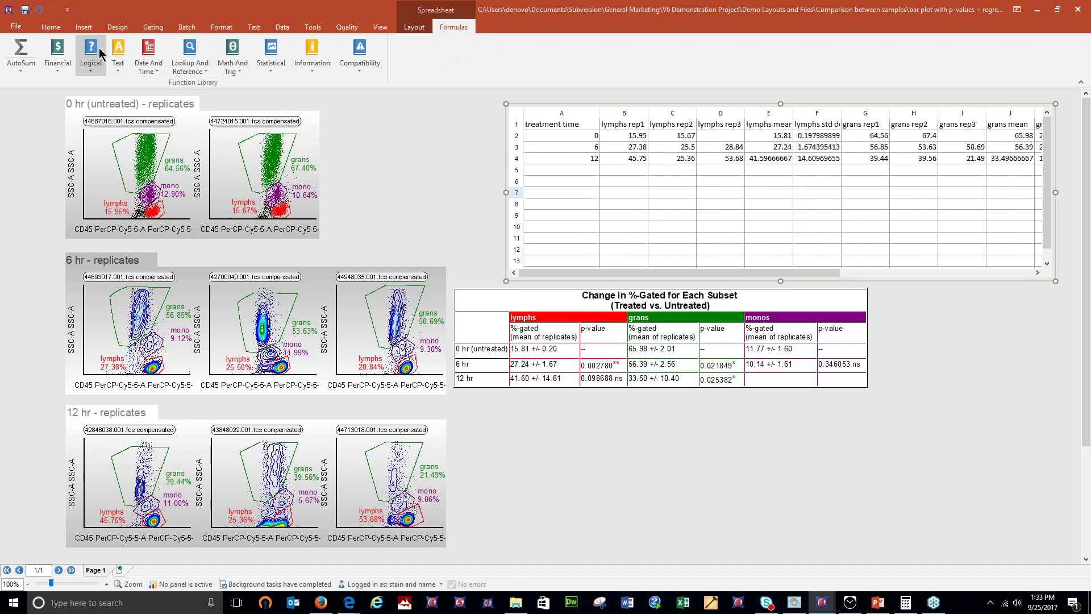
pyautogui.moveTo(780, 281); pyautogui.dragTo(788, 213)
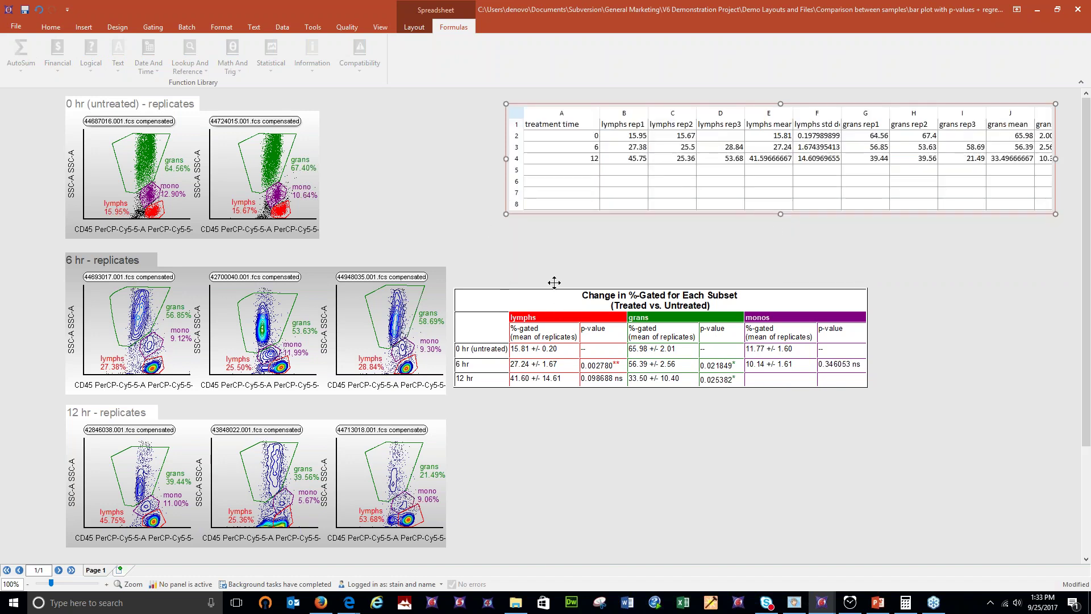
pyautogui.doubleClick(702, 187)
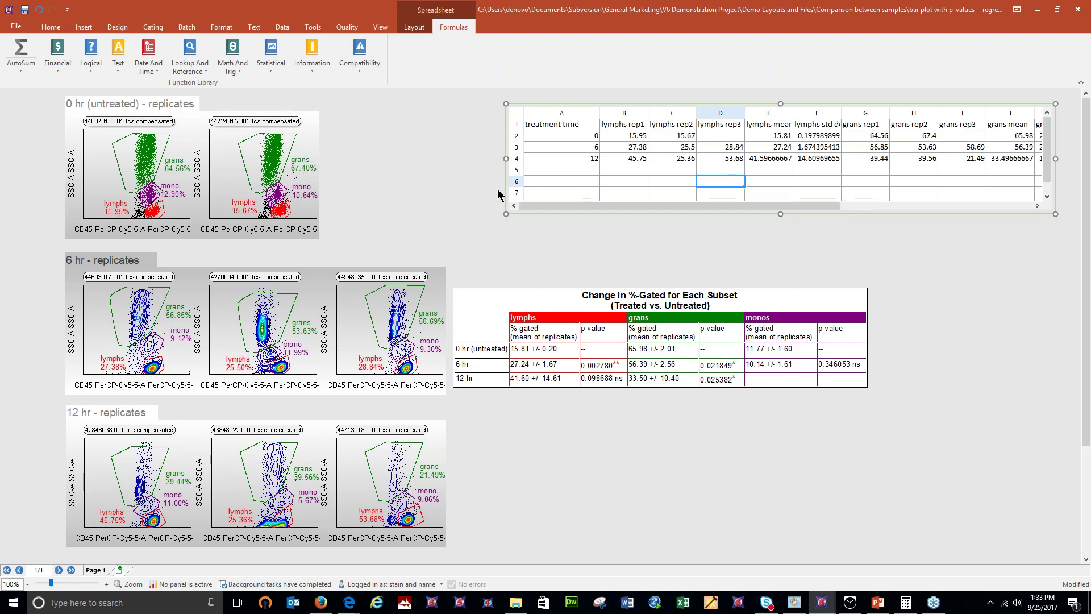
# Insert a bar plot of the spreadsheet for bar plot and p-values, placed below the Change in %-Gated table
pyautogui.click(83, 29)
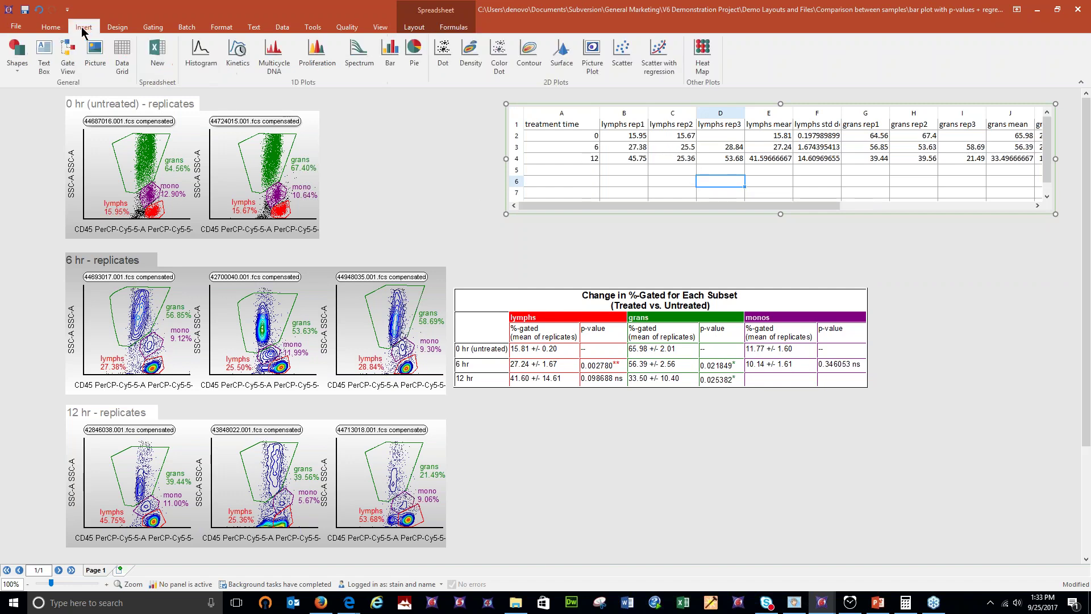
pyautogui.click(396, 63)
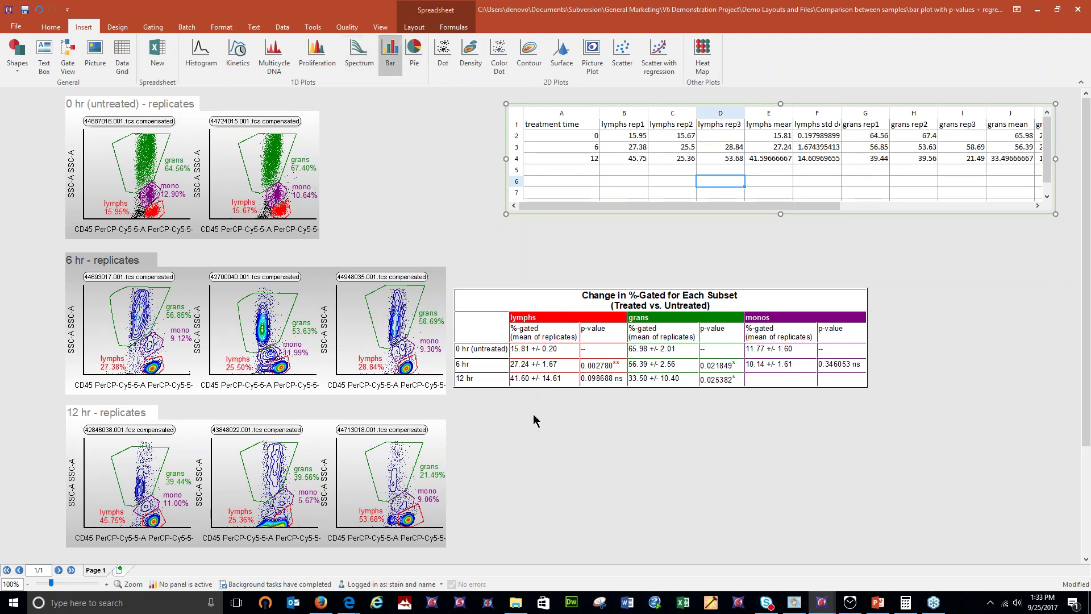
pyautogui.moveTo(509, 402); pyautogui.dragTo(765, 557)
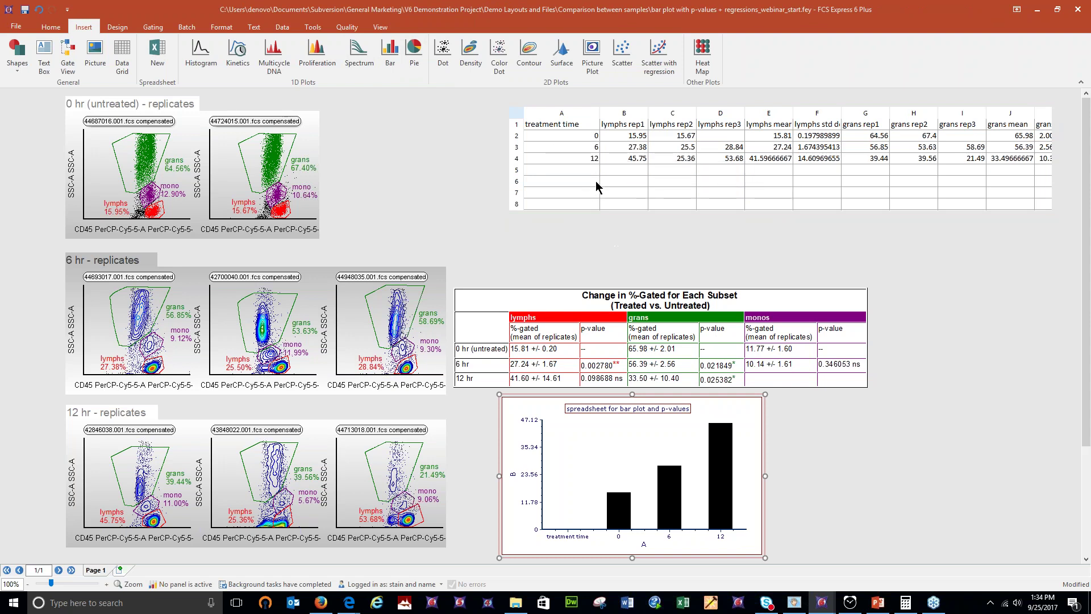
# Format the spreadsheet's data options to use the values in the first row as labels
pyautogui.click(515, 125)
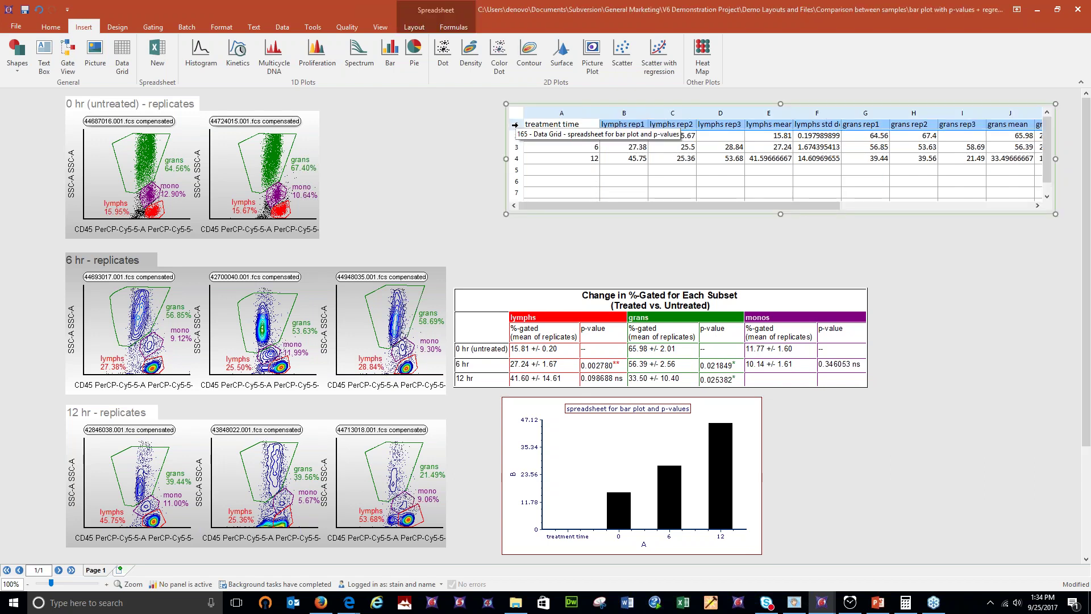
pyautogui.click(573, 228)
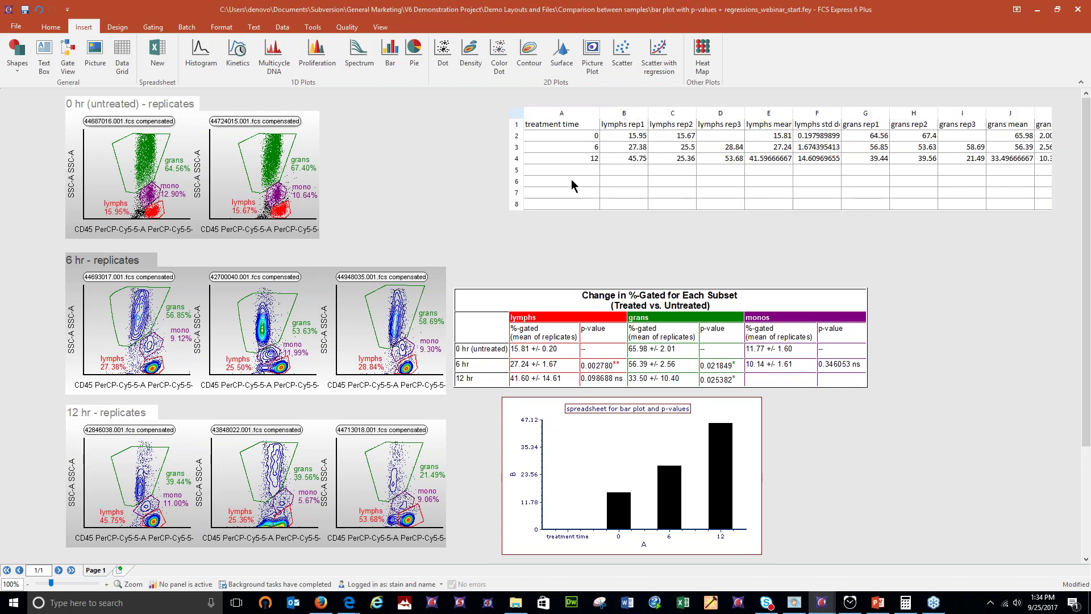
pyautogui.rightClick(574, 169)
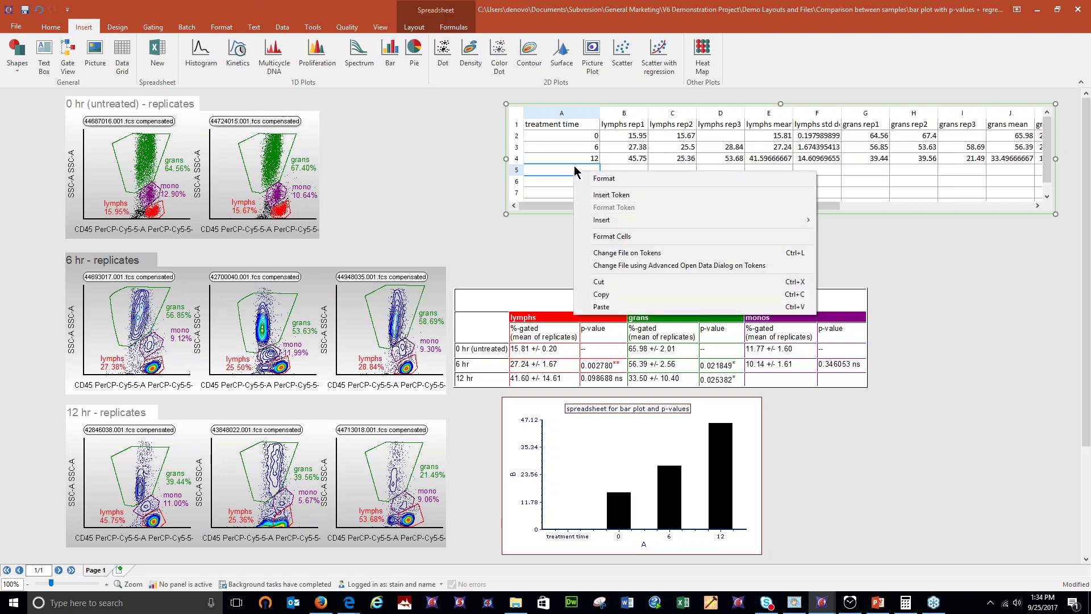
pyautogui.click(604, 179)
pyautogui.click(391, 224)
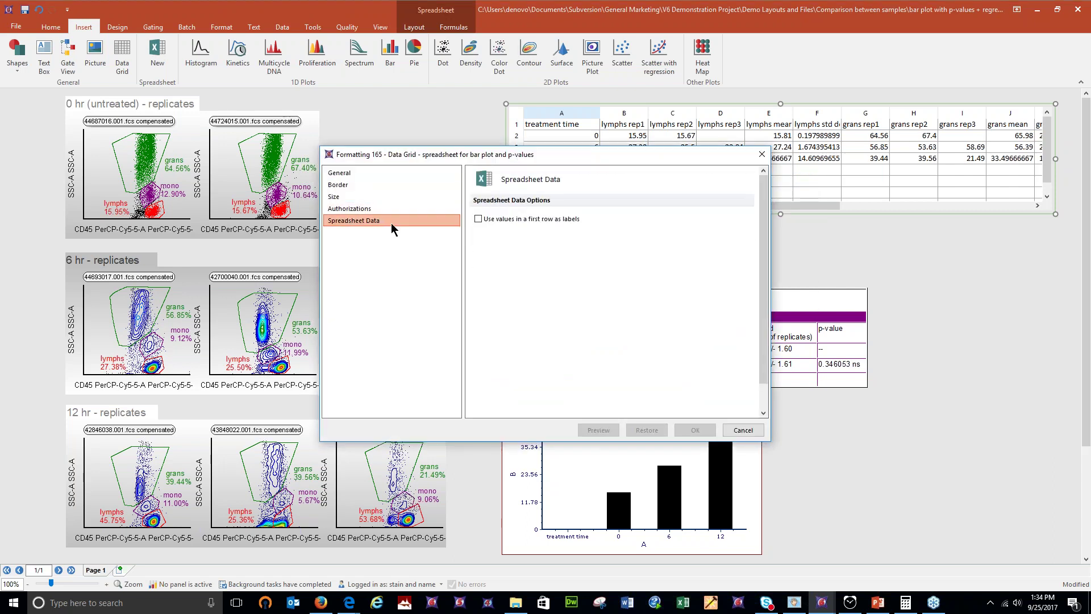
pyautogui.click(477, 220)
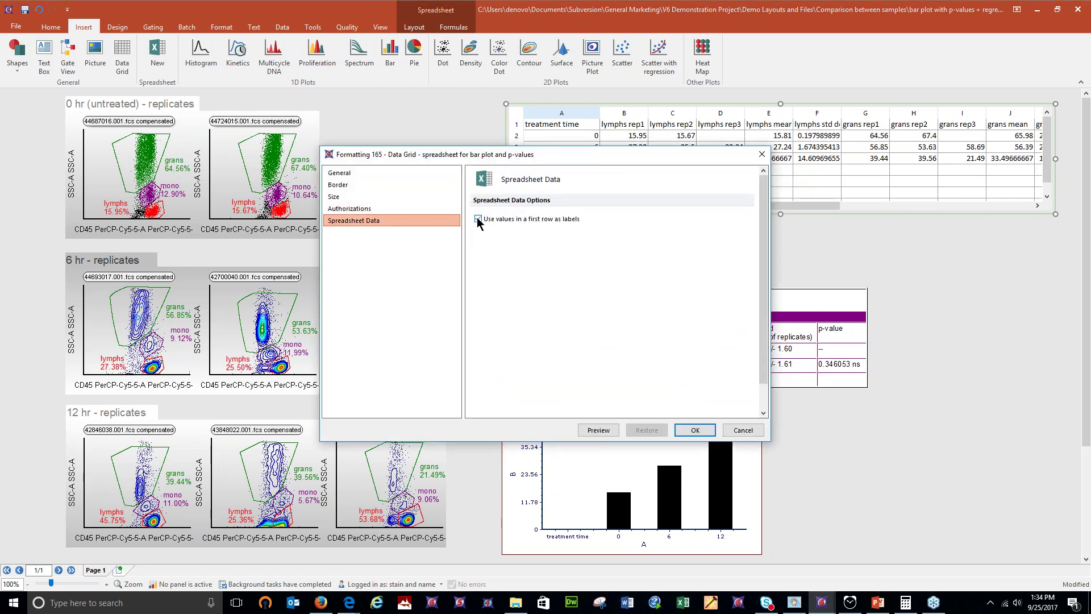
pyautogui.click(690, 438)
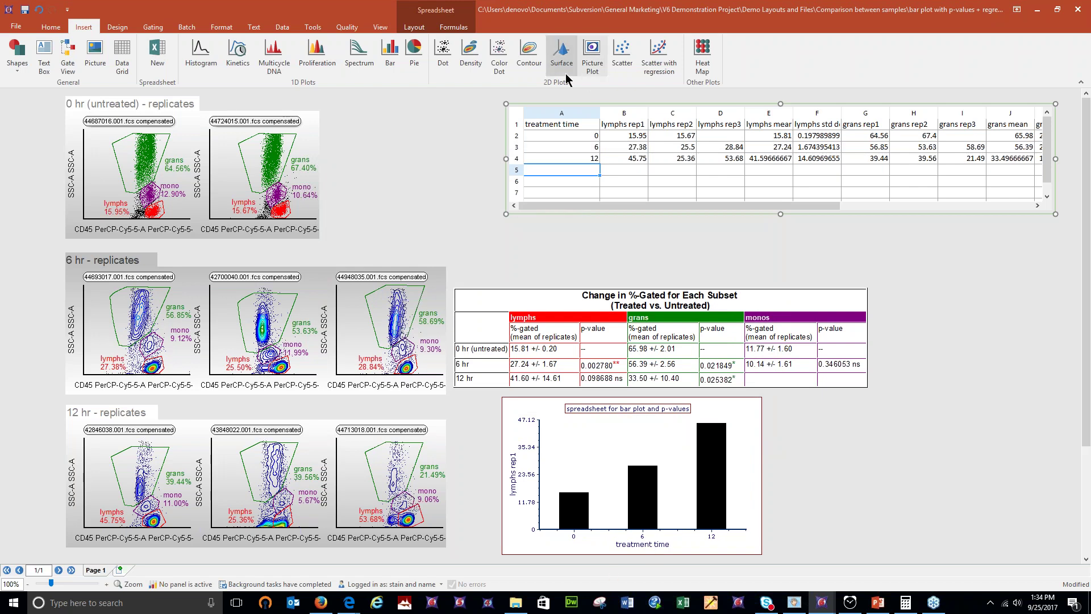
pyautogui.click(569, 105)
pyautogui.click(570, 125)
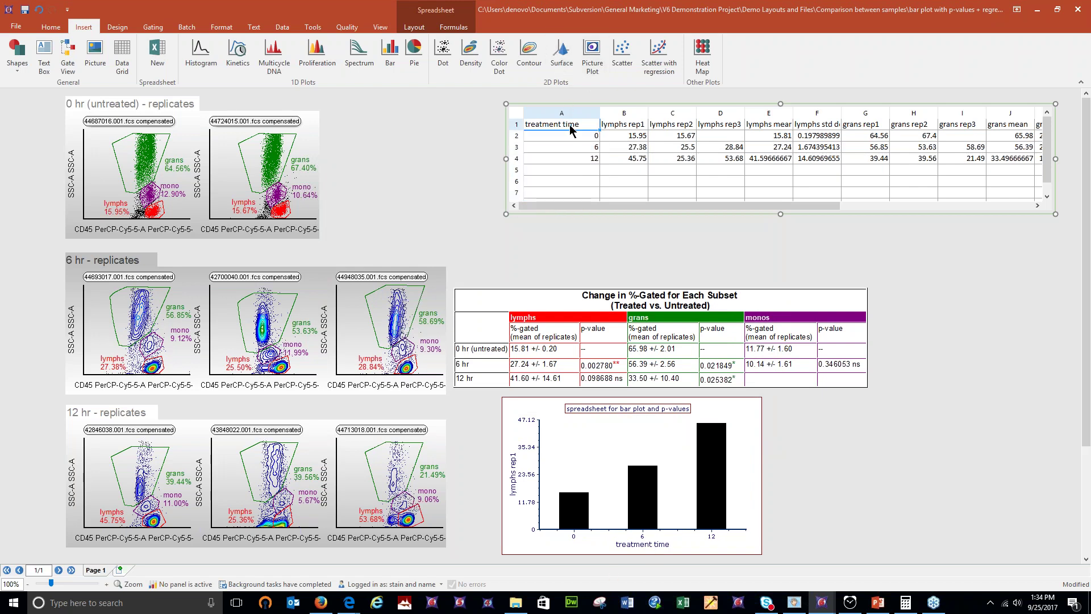
pyautogui.click(628, 113)
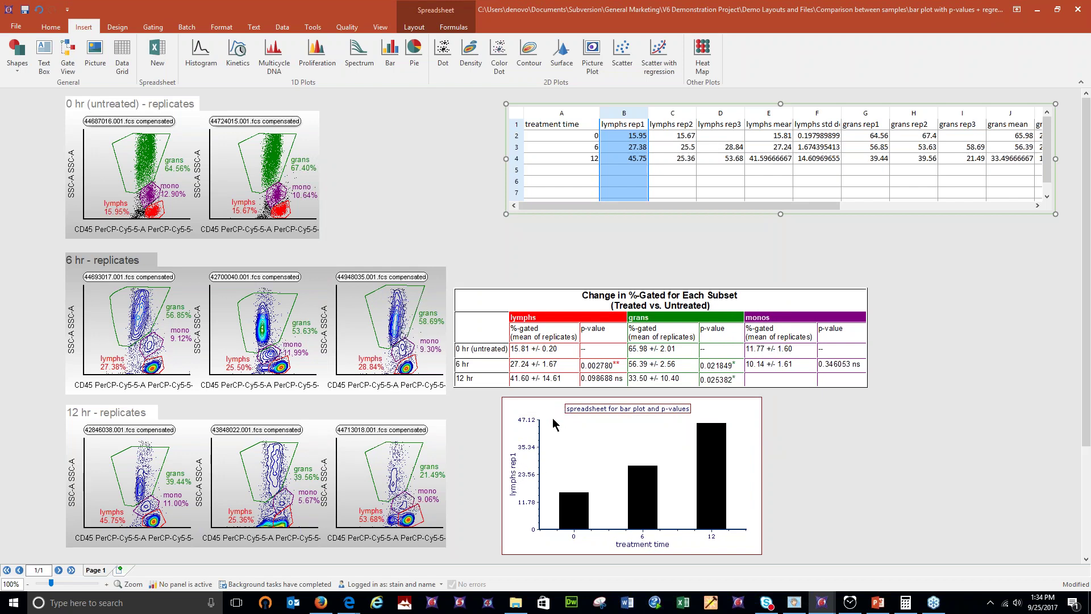
# Move the Change in %-Gated table up closer to the spreadsheet, and enlarge the bar plot into the freed space
pyautogui.moveTo(562, 314); pyautogui.dragTo(577, 263)
pyautogui.click(574, 408)
pyautogui.moveTo(761, 397); pyautogui.dragTo(837, 356)
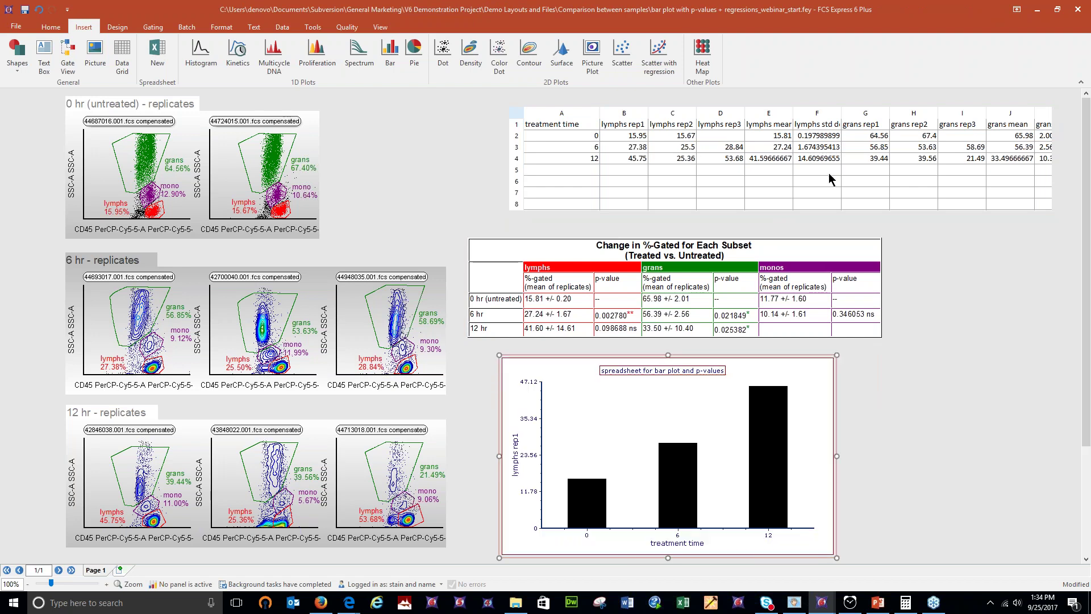
# Set the bar plot's Y axis parameter to lymphs mean
pyautogui.click(772, 113)
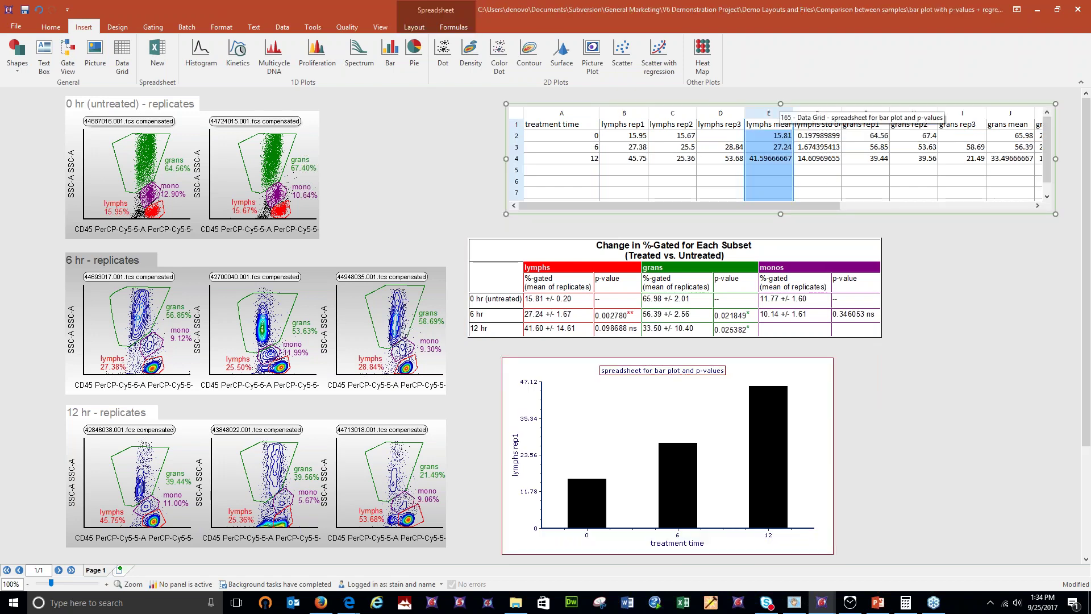
pyautogui.click(517, 456)
pyautogui.moveTo(573, 501); pyautogui.dragTo(574, 527)
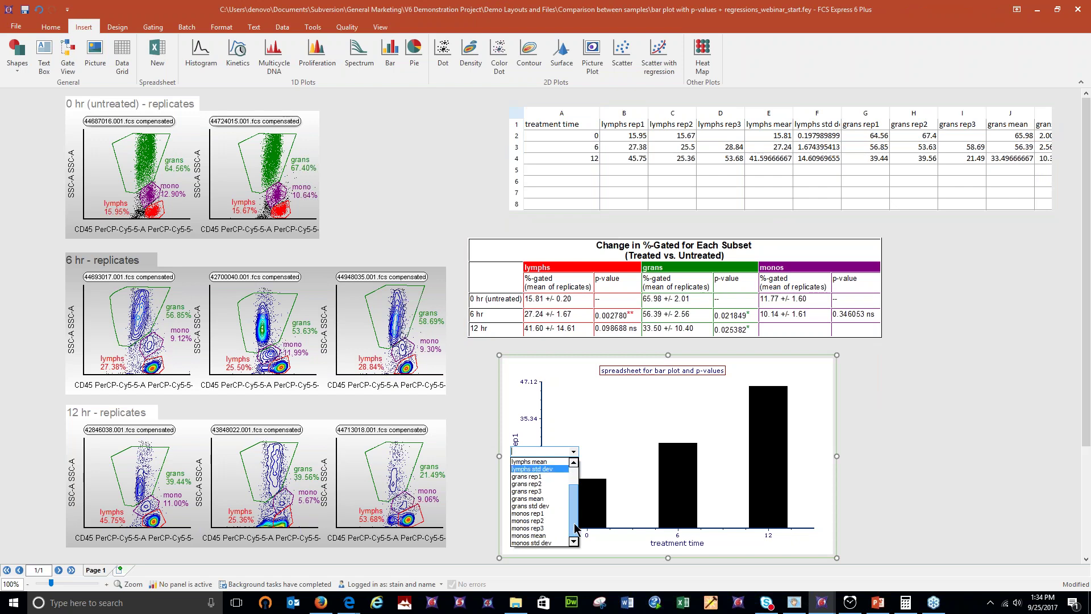
pyautogui.scroll(5, 546, 500)
pyautogui.click(548, 492)
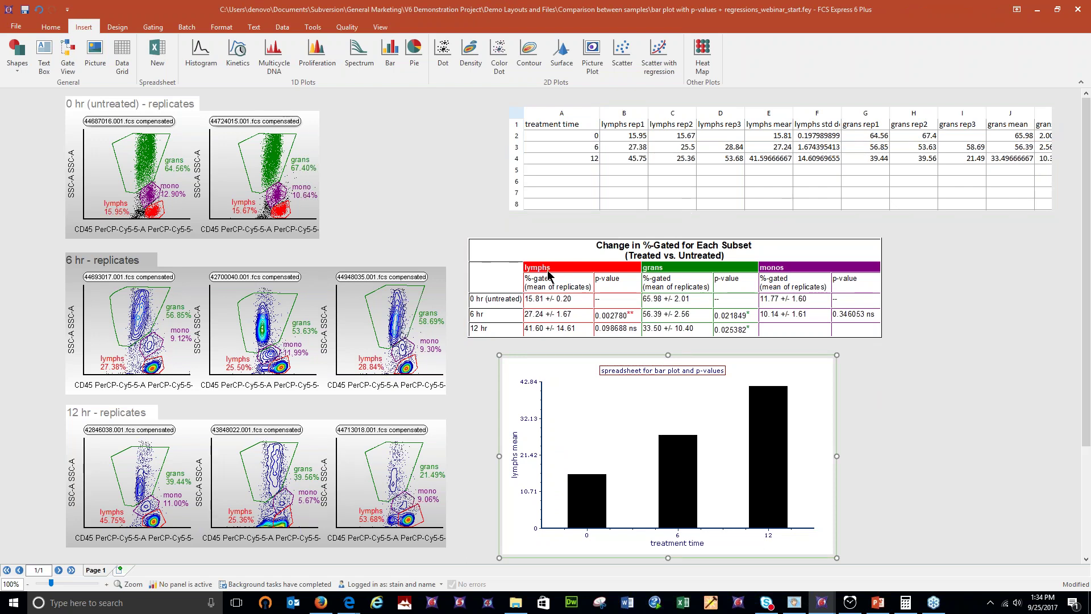
# Examine the axis and overlay formatting options of the second 0 hr replicate's color dot plot
pyautogui.click(225, 155)
pyautogui.rightClick(225, 155)
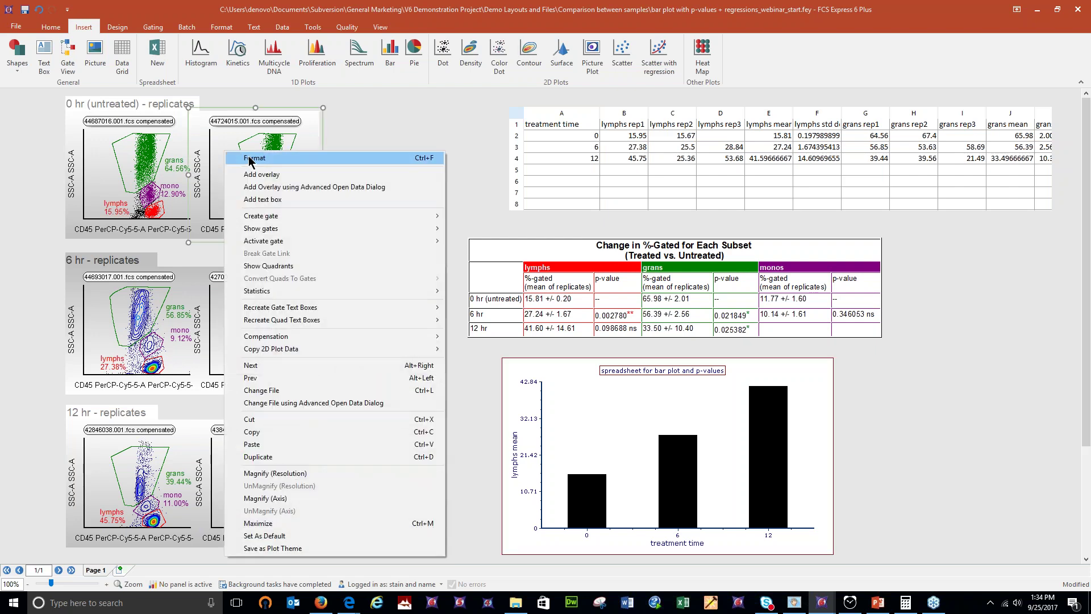
pyautogui.click(251, 159)
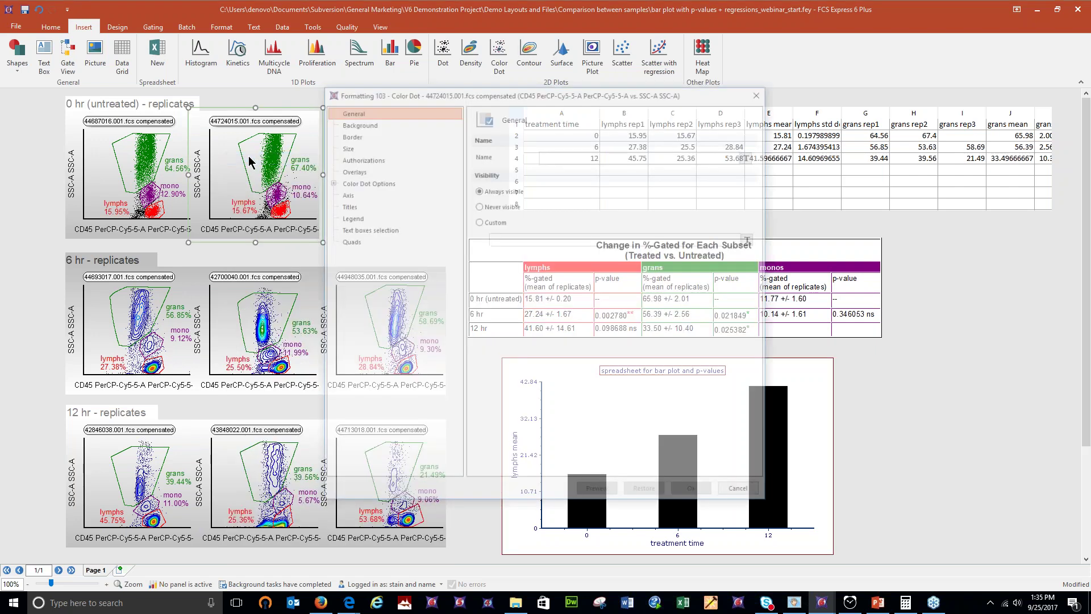
pyautogui.click(351, 206)
pyautogui.click(346, 194)
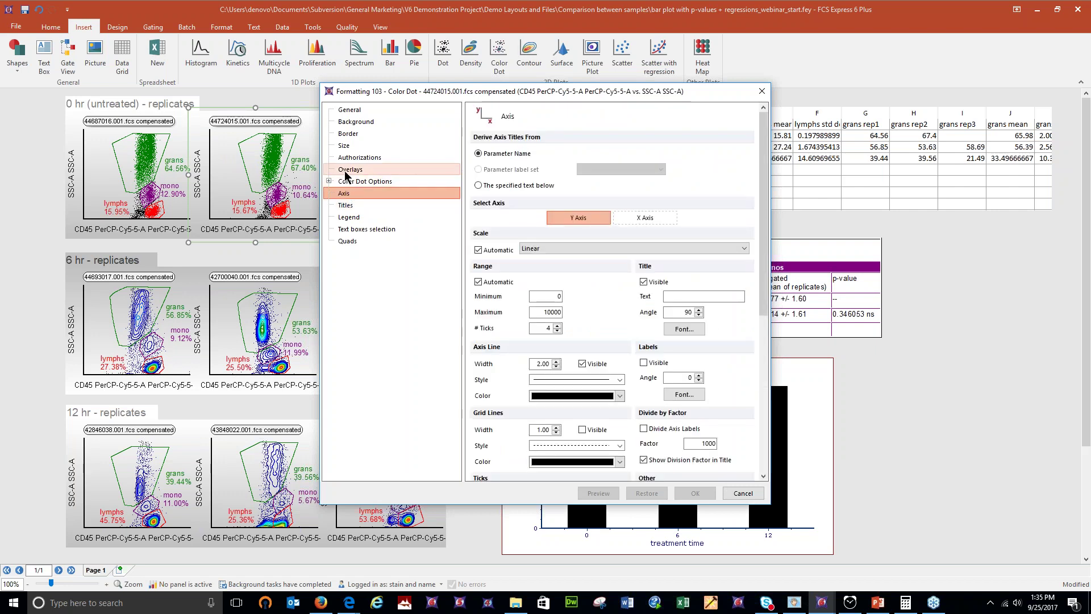
pyautogui.click(345, 171)
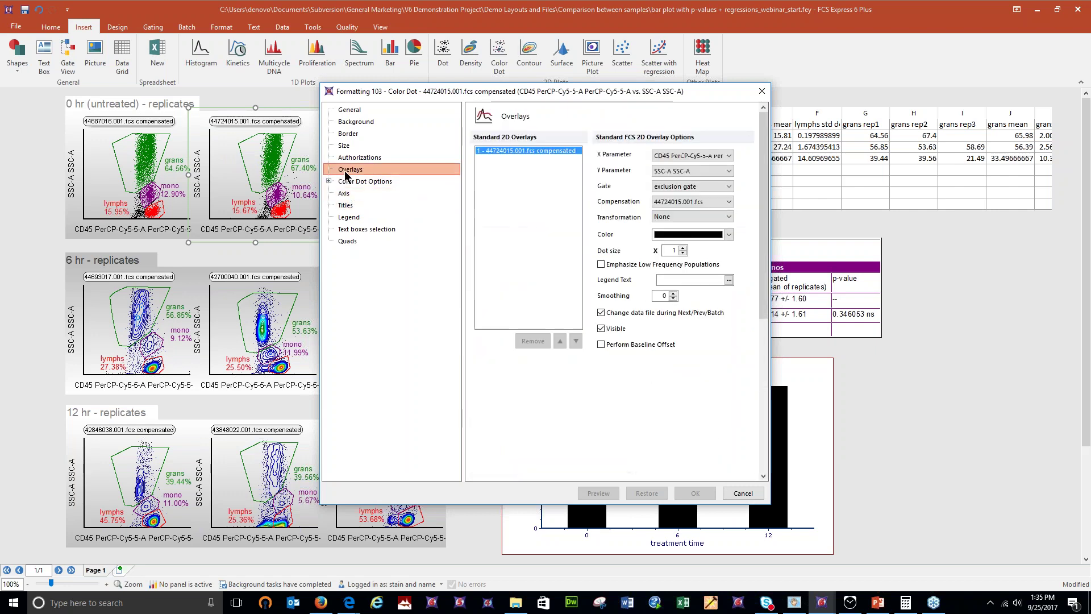
pyautogui.click(747, 494)
# Set the bar plot overlay's error bar parameter to lymphs std dev and preview the result
pyautogui.rightClick(594, 393)
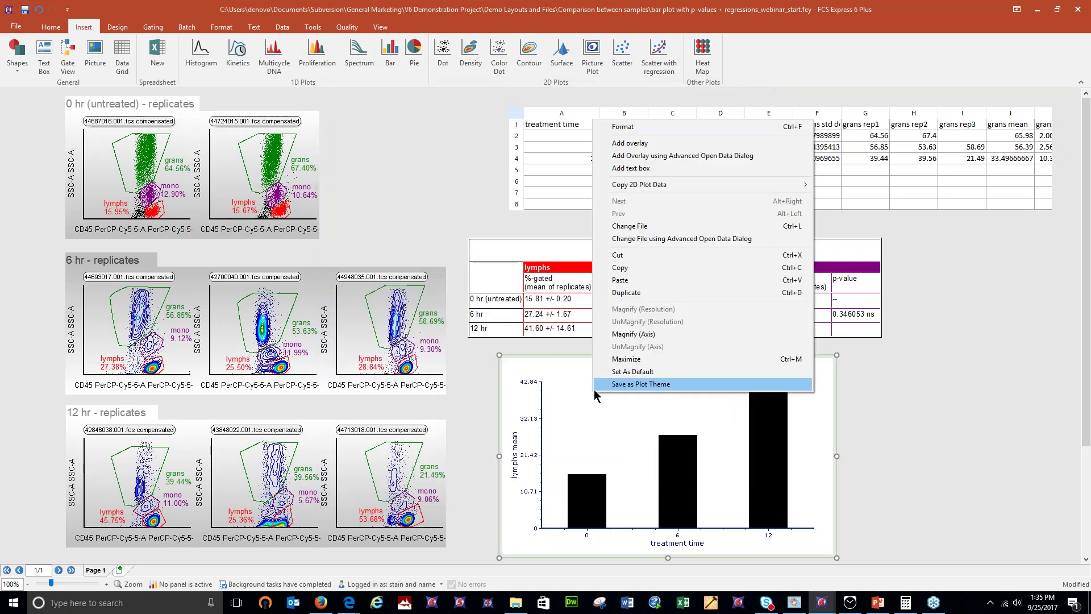
pyautogui.click(636, 127)
pyautogui.moveTo(632, 87); pyautogui.dragTo(365, 76)
pyautogui.click(93, 158)
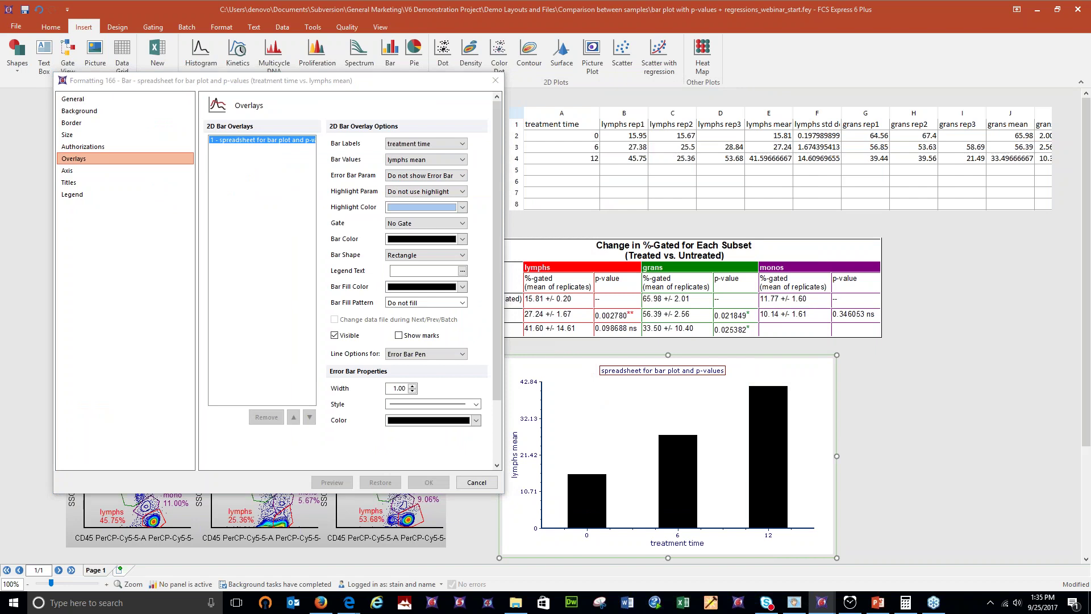
pyautogui.moveTo(230, 194)
pyautogui.mouseDown()
pyautogui.moveTo(323, 172)
pyautogui.moveTo(293, 209)
pyautogui.mouseUp()
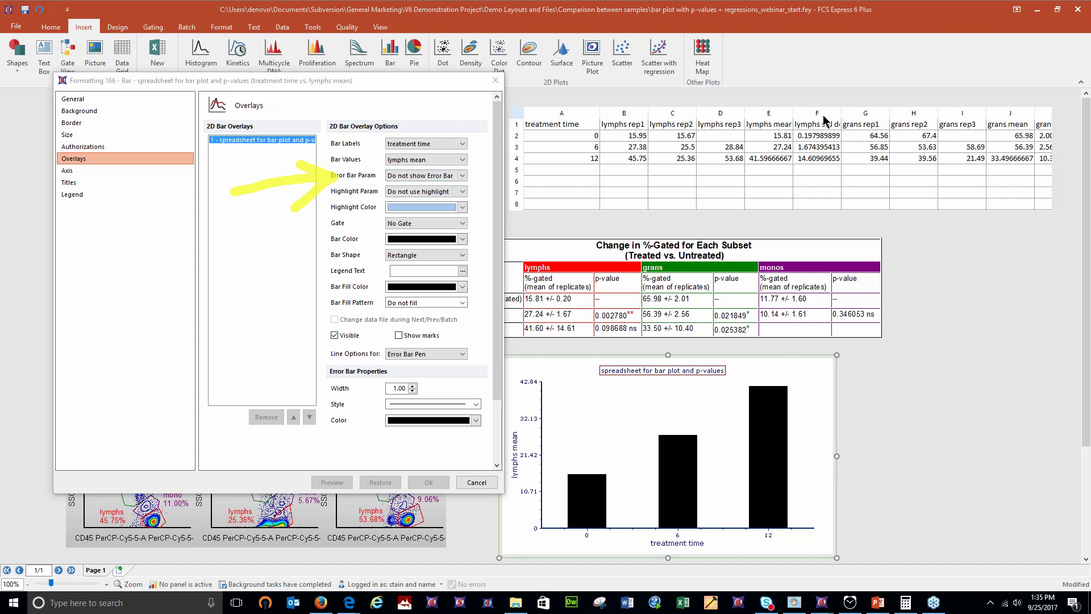
pyautogui.click(460, 179)
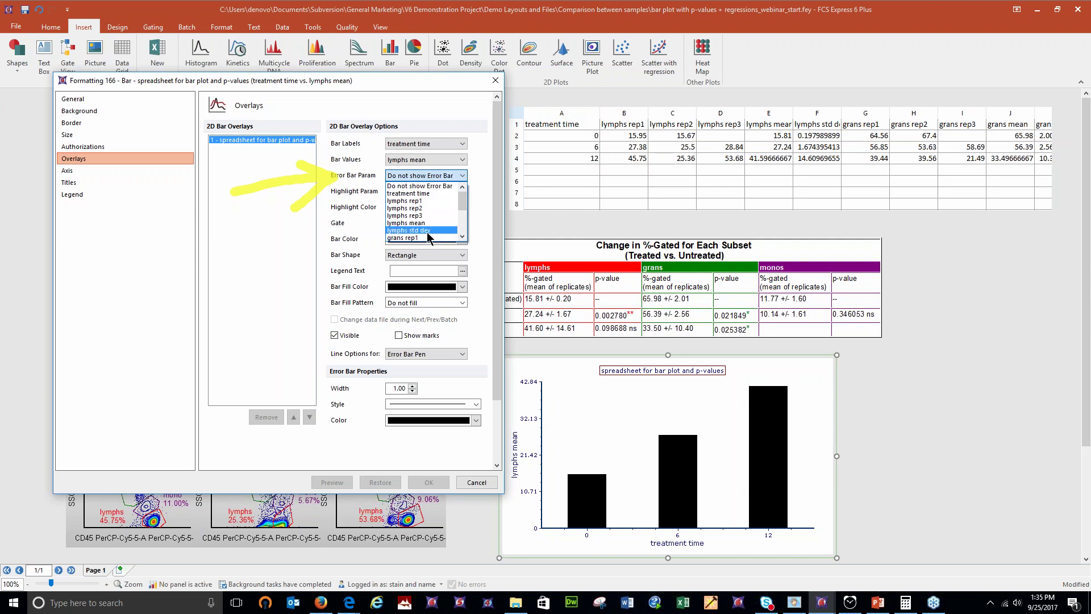
pyautogui.click(417, 231)
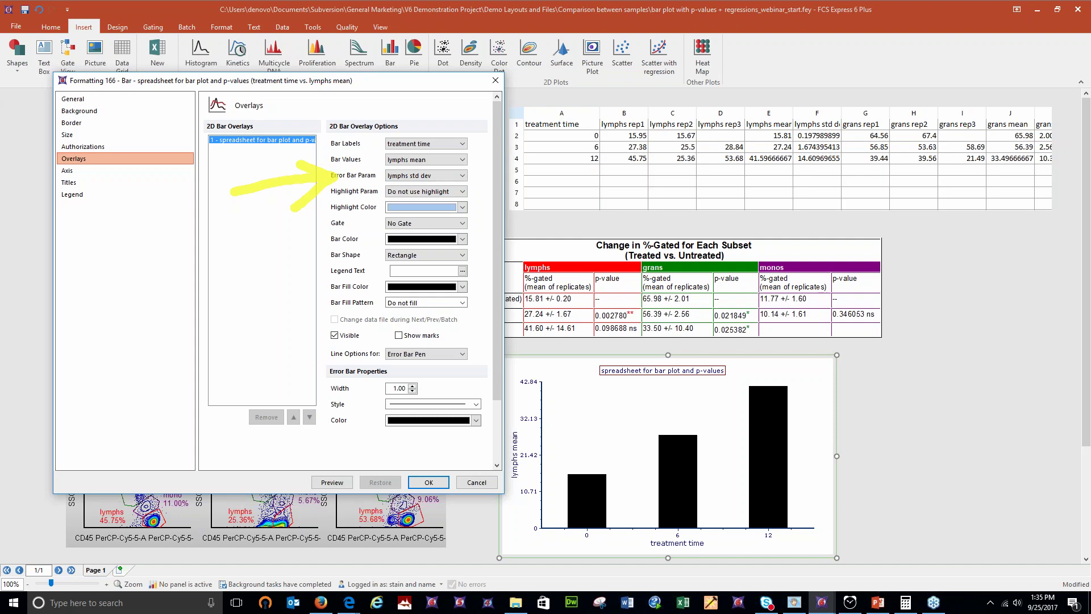
pyautogui.click(344, 483)
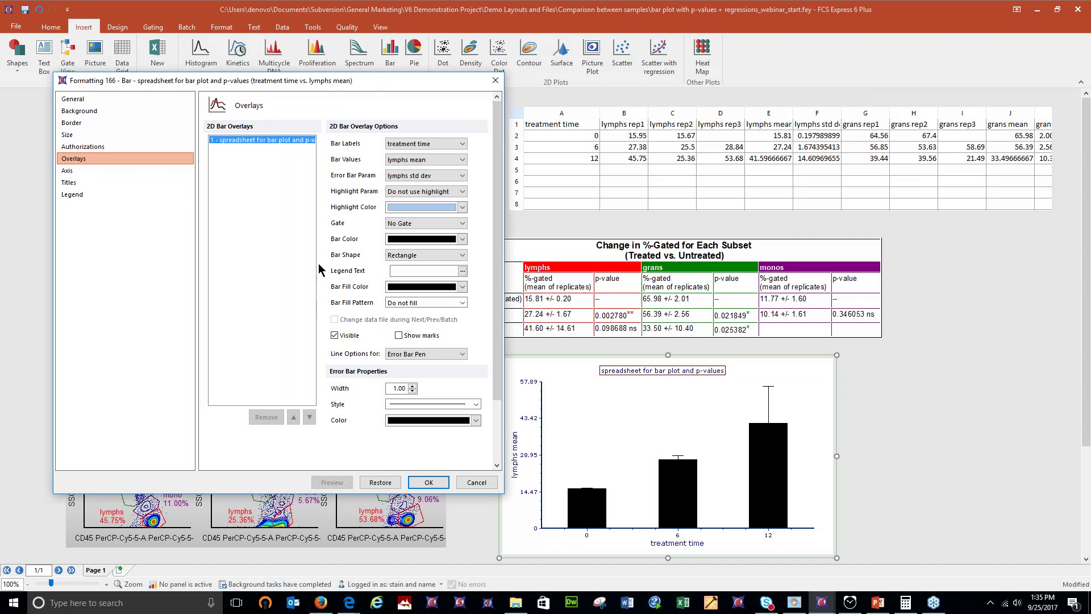
# Color the bars red, and format the error bars as red dashed lines with a width of 2.00
pyautogui.click(393, 242)
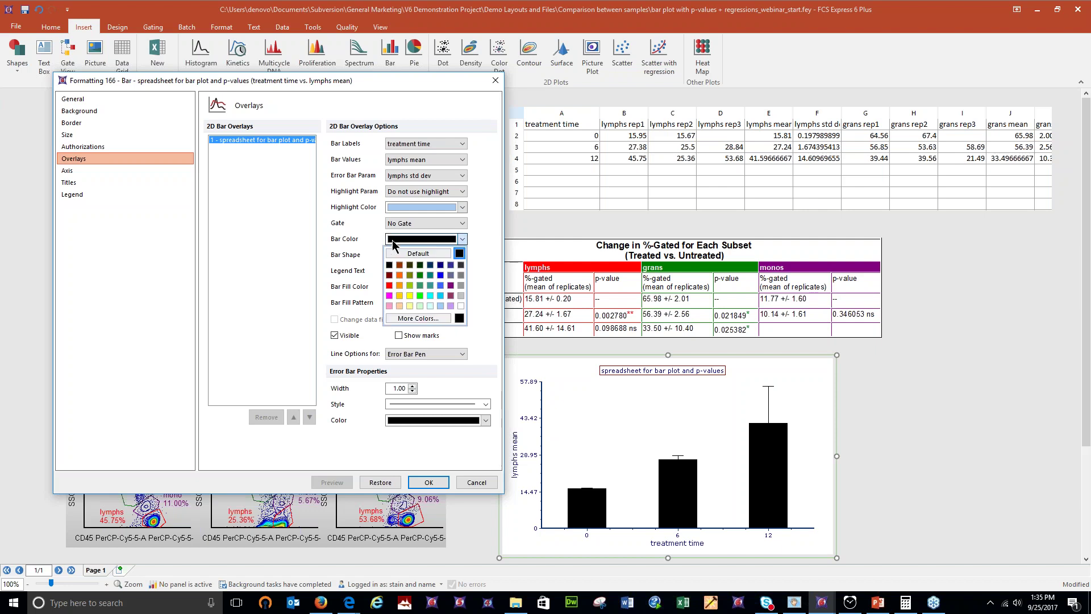
pyautogui.click(389, 286)
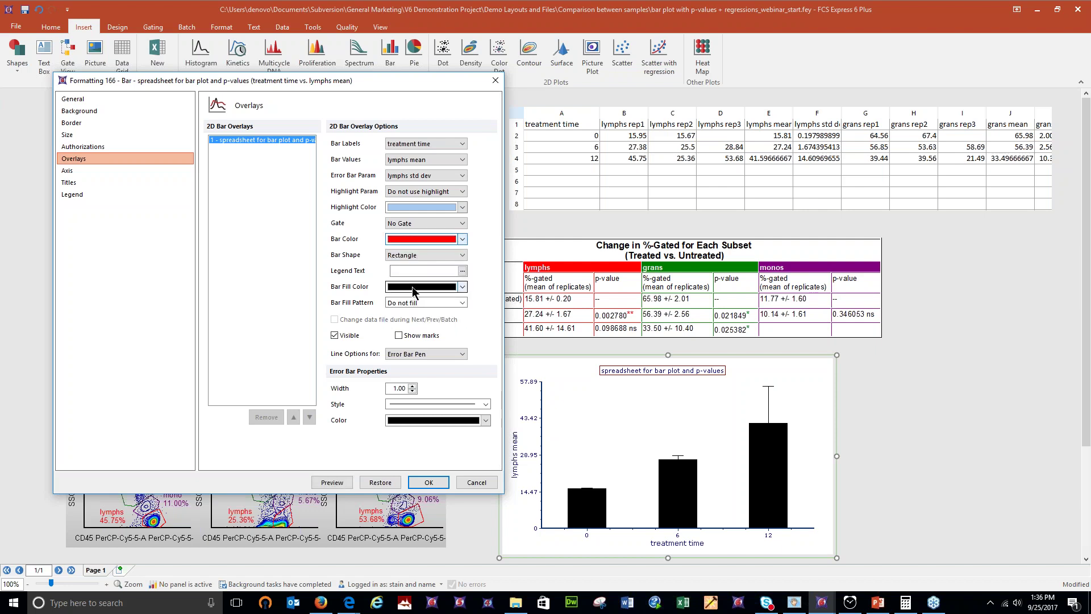
pyautogui.click(435, 420)
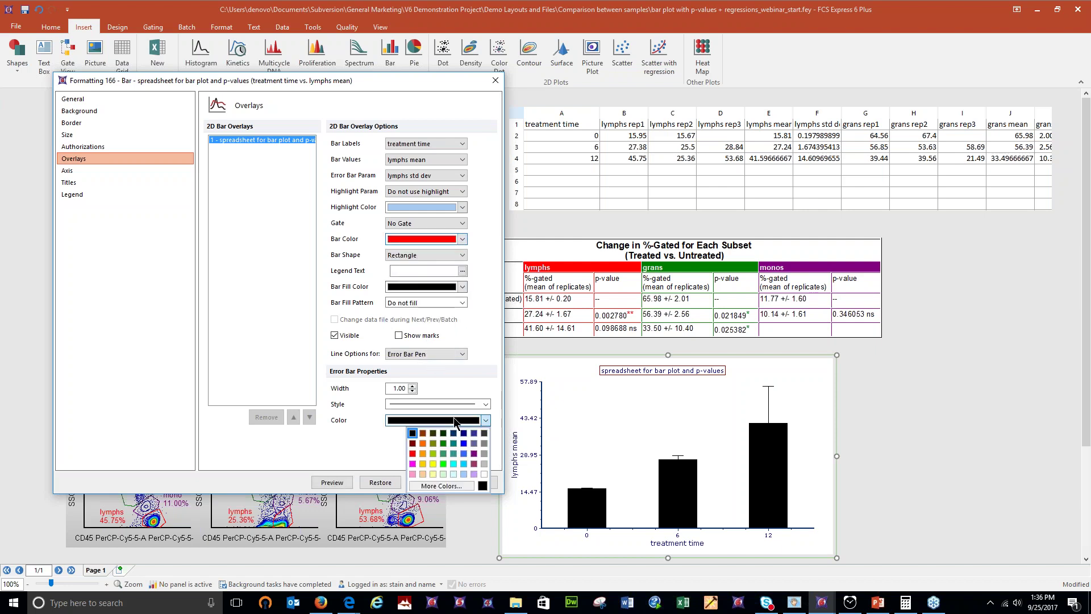
pyautogui.click(413, 452)
pyautogui.click(412, 386)
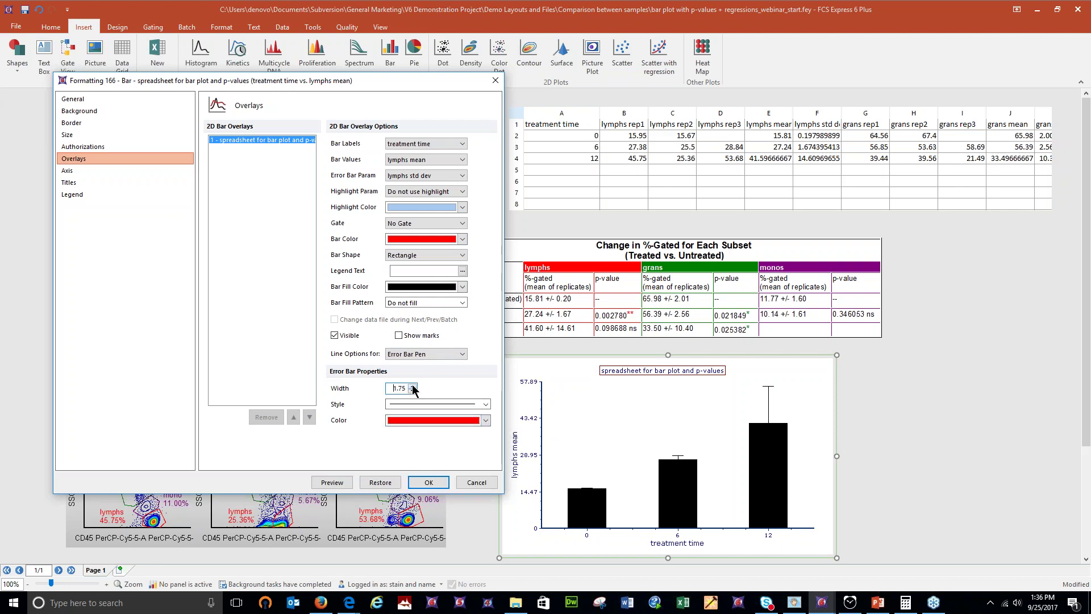
pyautogui.click(420, 404)
pyautogui.click(420, 422)
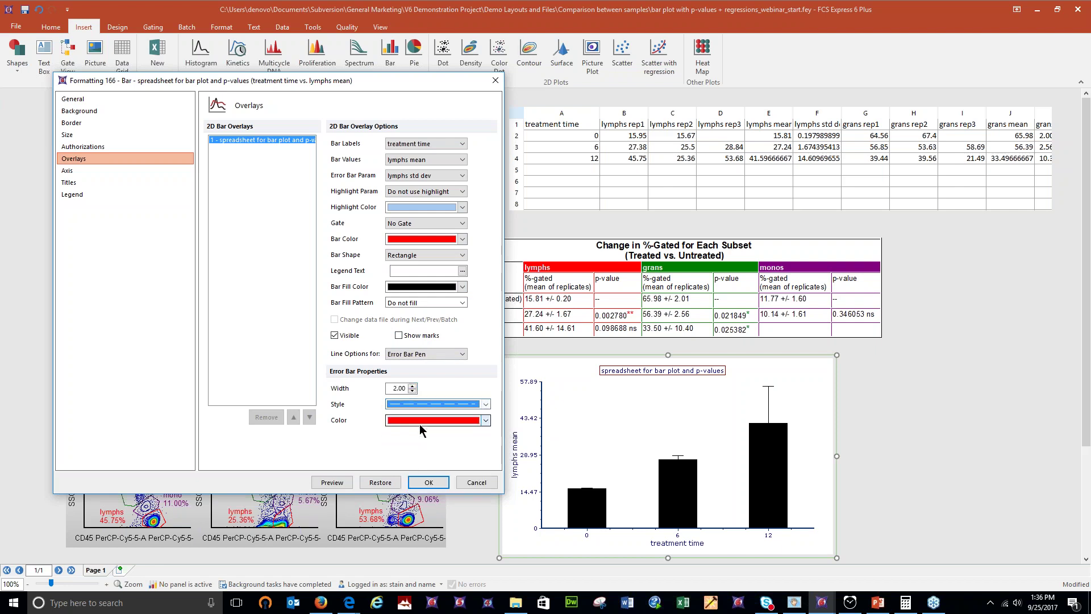
pyautogui.click(333, 484)
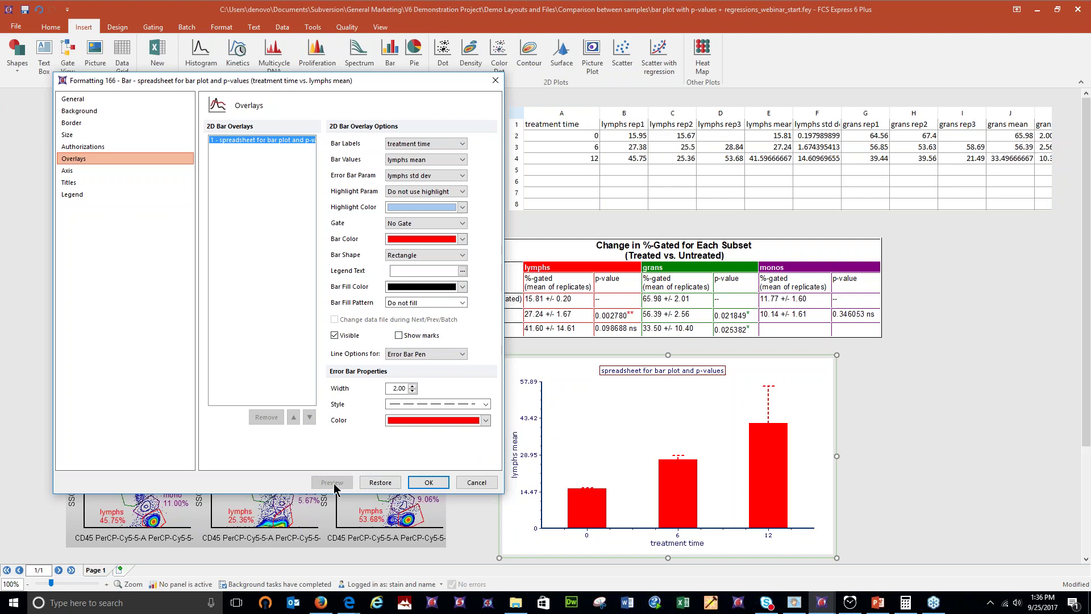
# Enlarge the font of the bar plot's header title, turn off its visible background, and apply the formatting
pyautogui.click(114, 182)
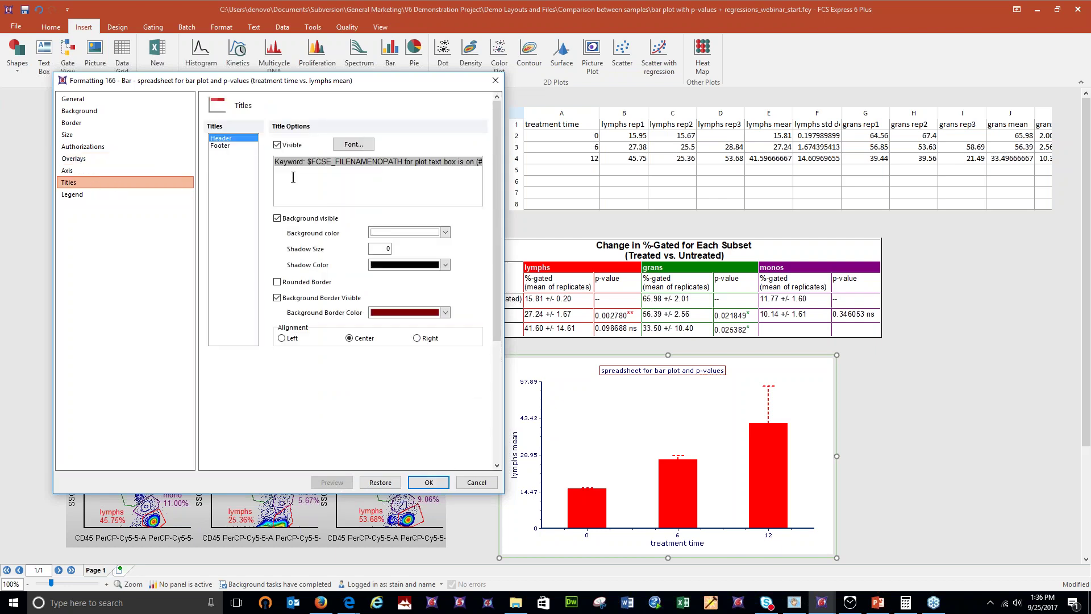
pyautogui.click(353, 144)
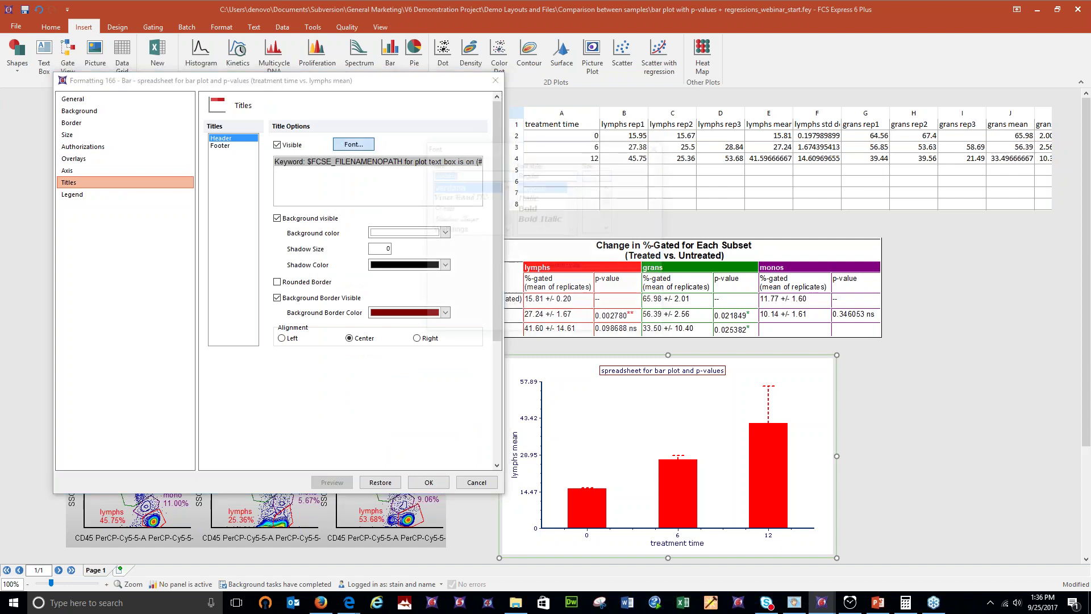
pyautogui.click(601, 214)
pyautogui.click(638, 175)
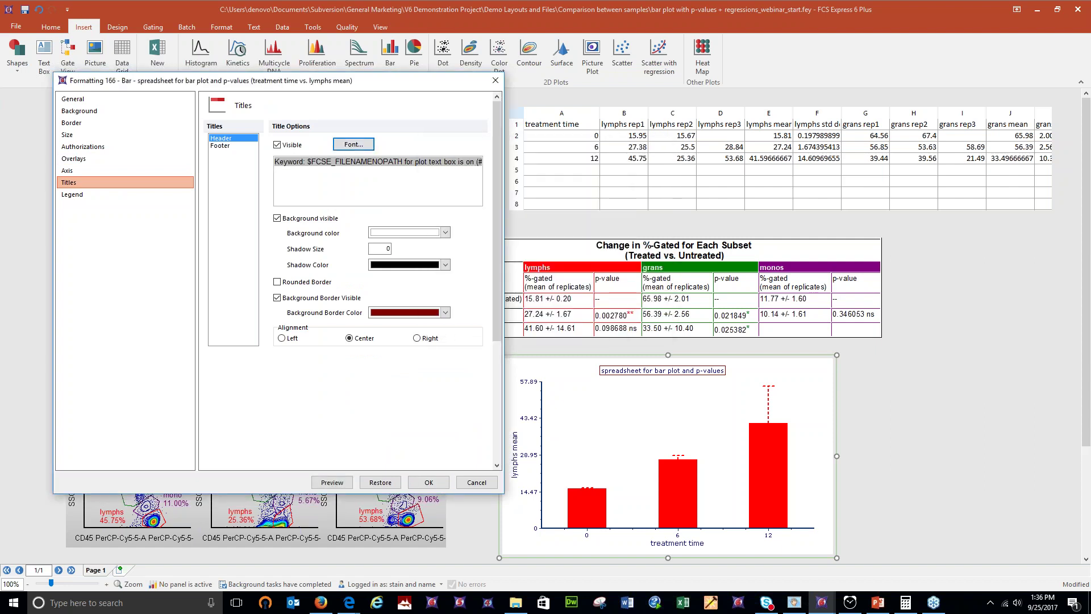
pyautogui.click(277, 218)
pyautogui.click(332, 482)
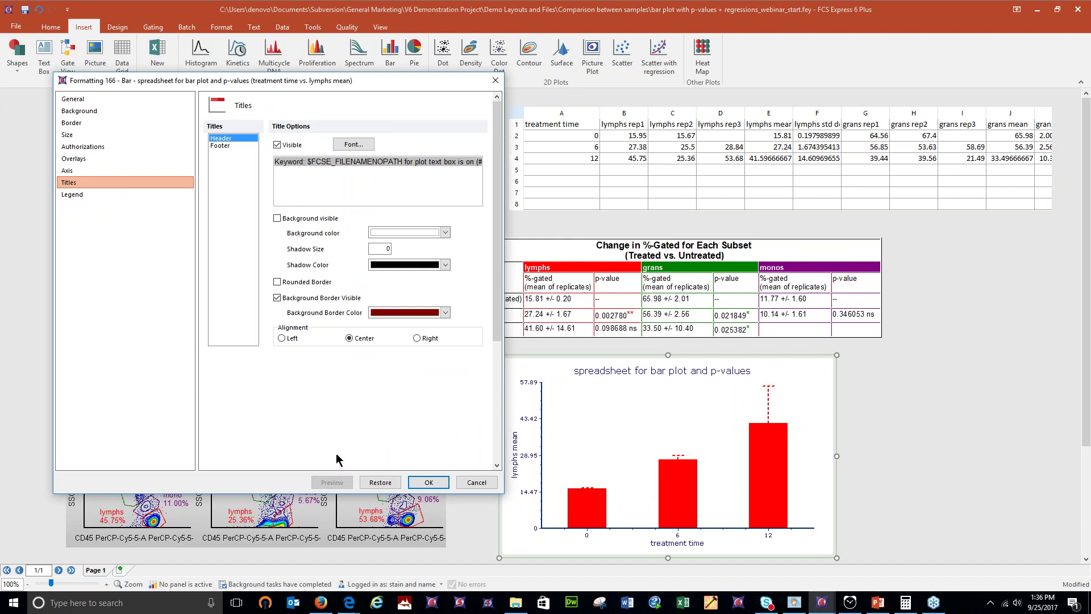
pyautogui.click(428, 483)
pyautogui.click(25, 10)
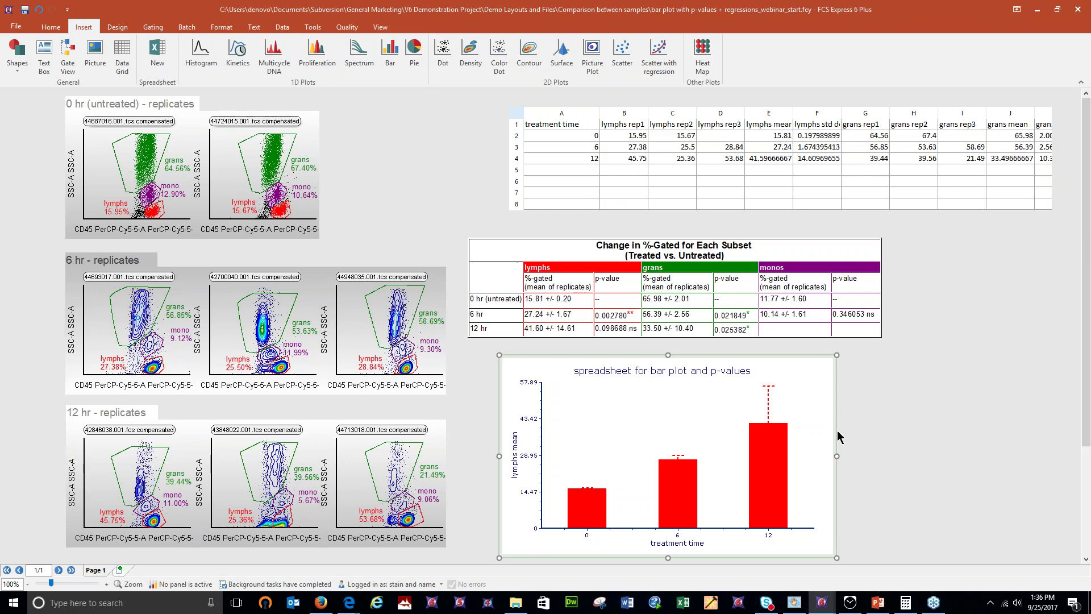
# Switch to the finished webinar layout to examine its bar plot of all three subsets, and return to the starting layout
pyautogui.moveTo(824, 603)
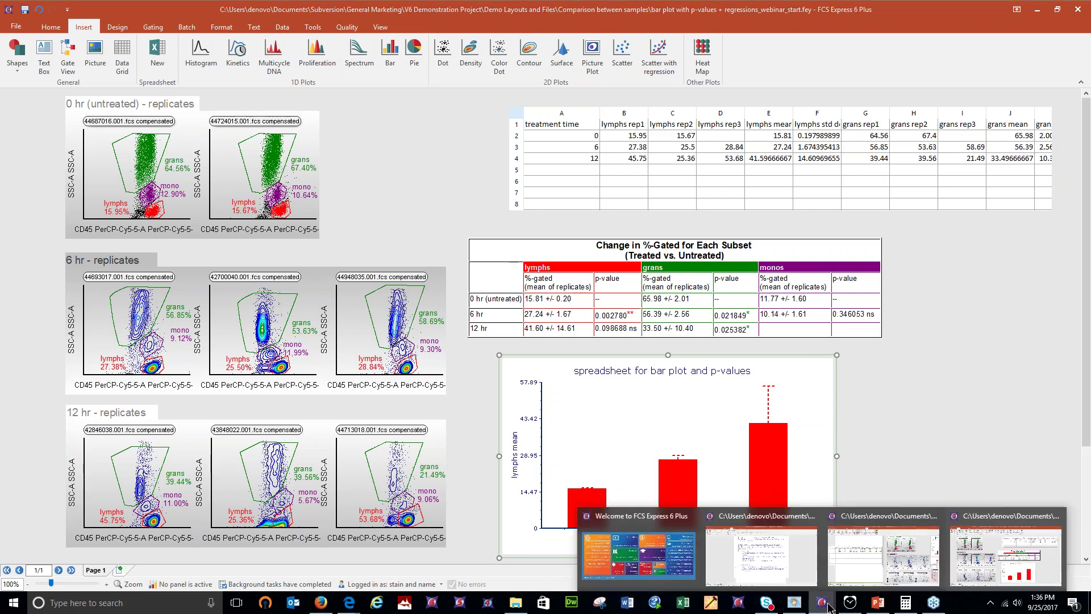
pyautogui.click(894, 575)
pyautogui.moveTo(682, 559); pyautogui.dragTo(797, 560)
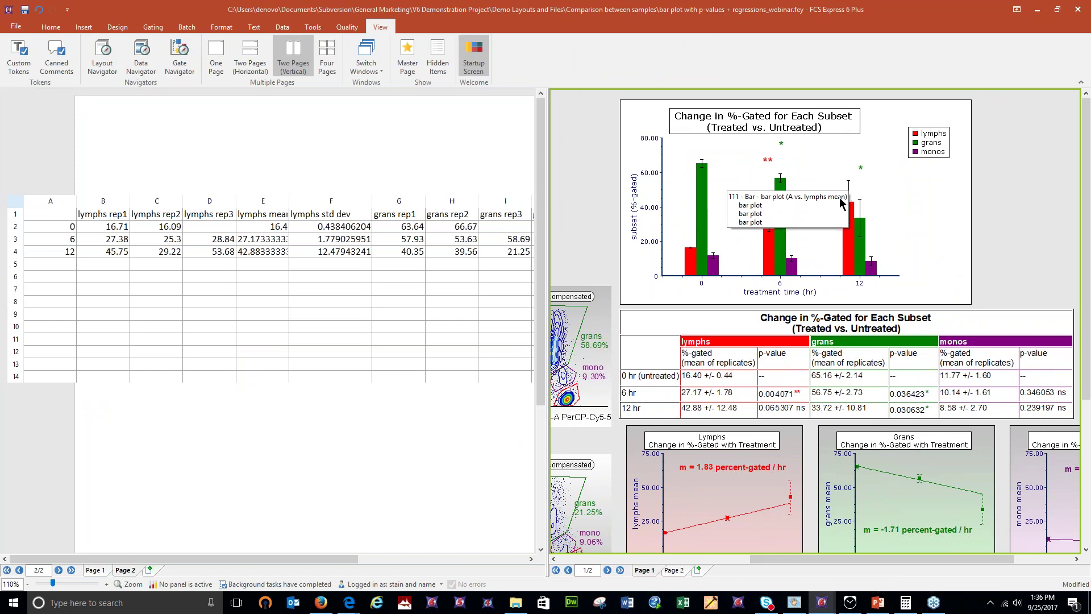
pyautogui.click(1036, 10)
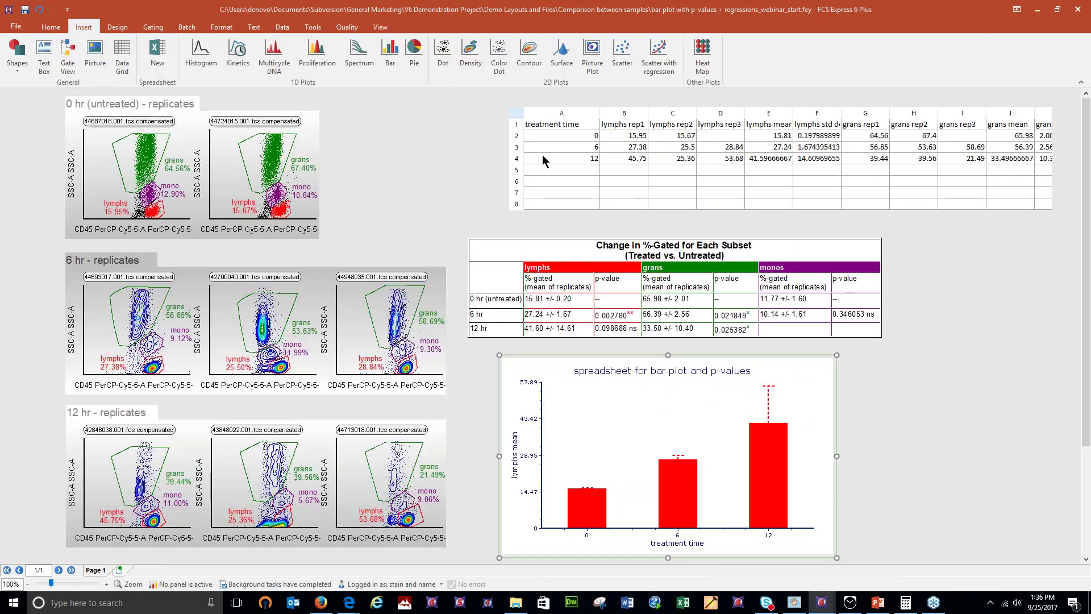
# Insert a histogram of 42846038.001.fcs on a new page and set its X parameter to CD4 PE-Cy7-A
pyautogui.click(387, 180)
pyautogui.click(283, 29)
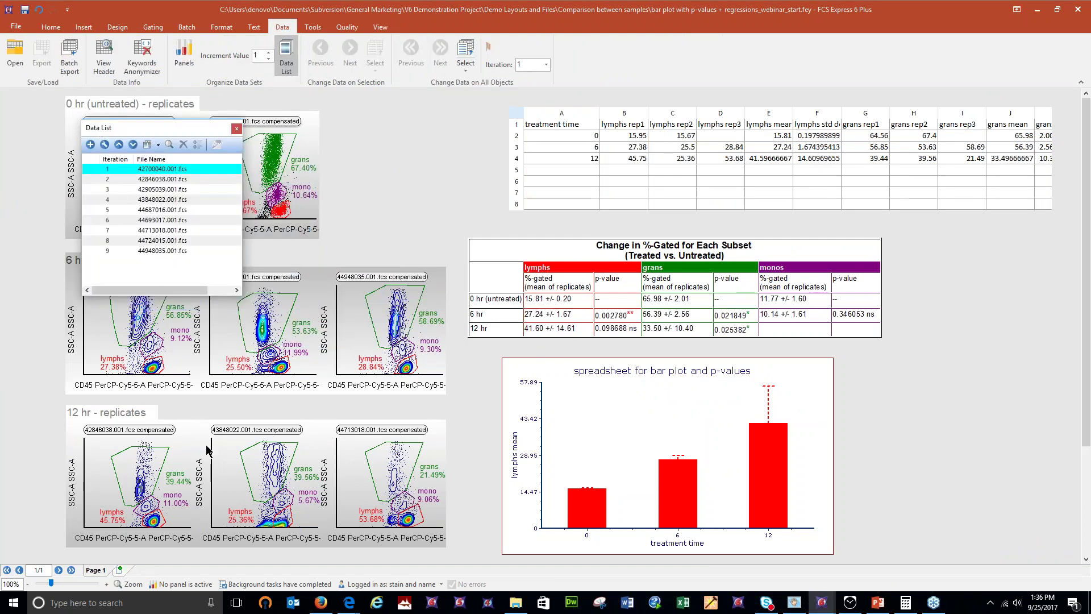
pyautogui.click(119, 569)
pyautogui.moveTo(162, 190); pyautogui.dragTo(454, 178)
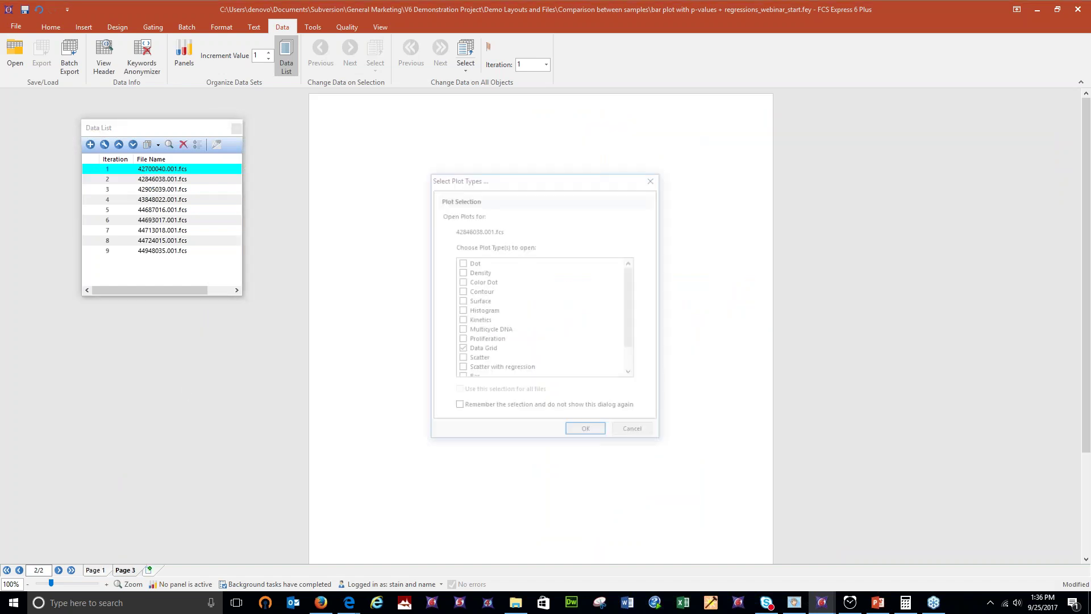
pyautogui.click(457, 350)
pyautogui.click(475, 311)
pyautogui.click(585, 432)
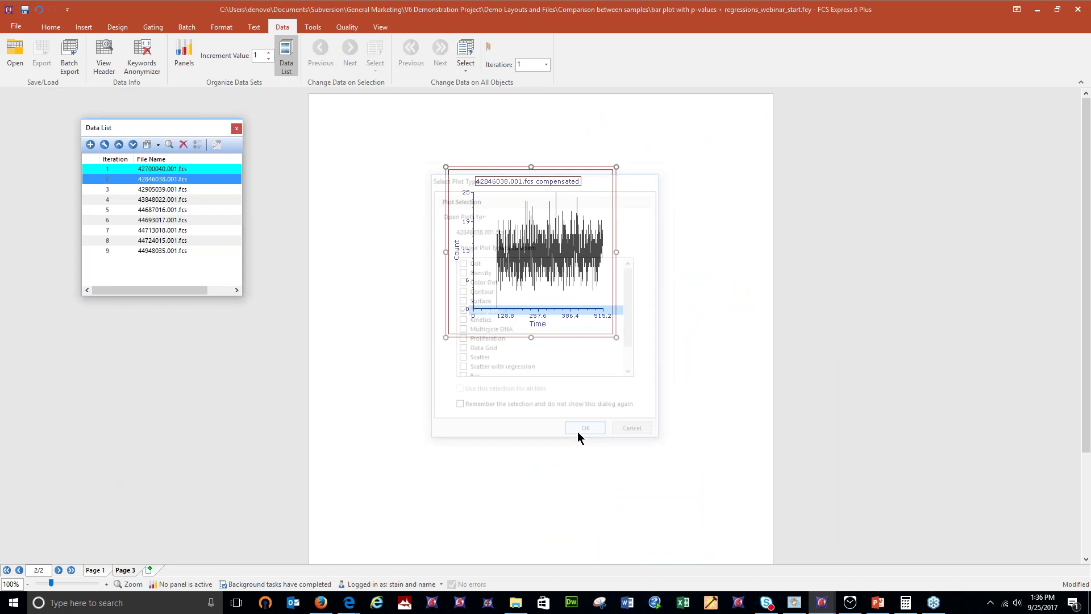
pyautogui.click(538, 323)
pyautogui.click(560, 383)
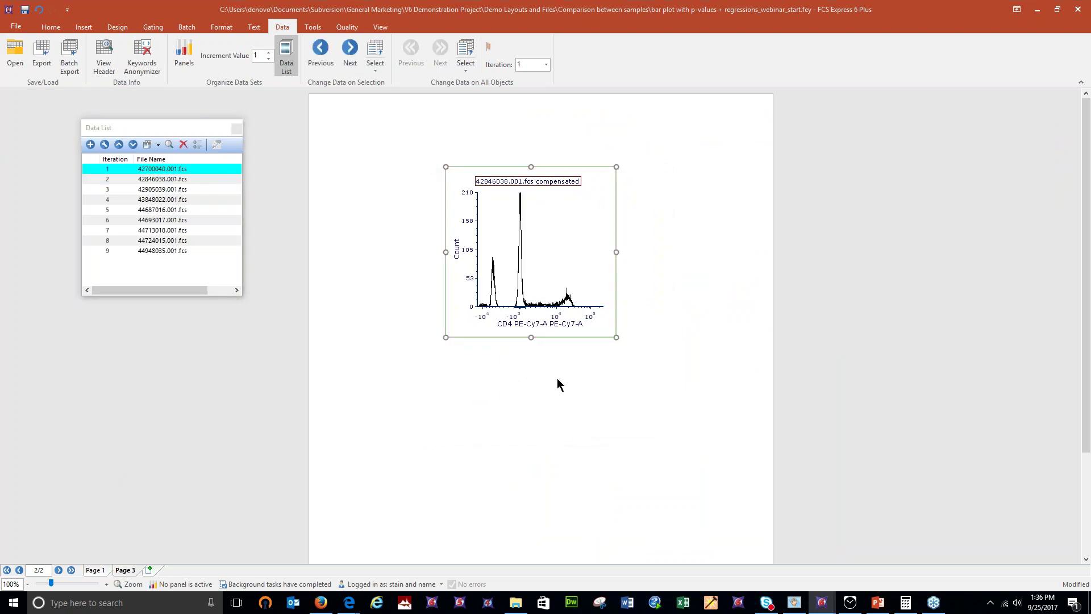
# Add 42846038.001.fcs from the data list to the histogram as a new overlay
pyautogui.moveTo(154, 179); pyautogui.dragTo(547, 242)
pyautogui.click(152, 182)
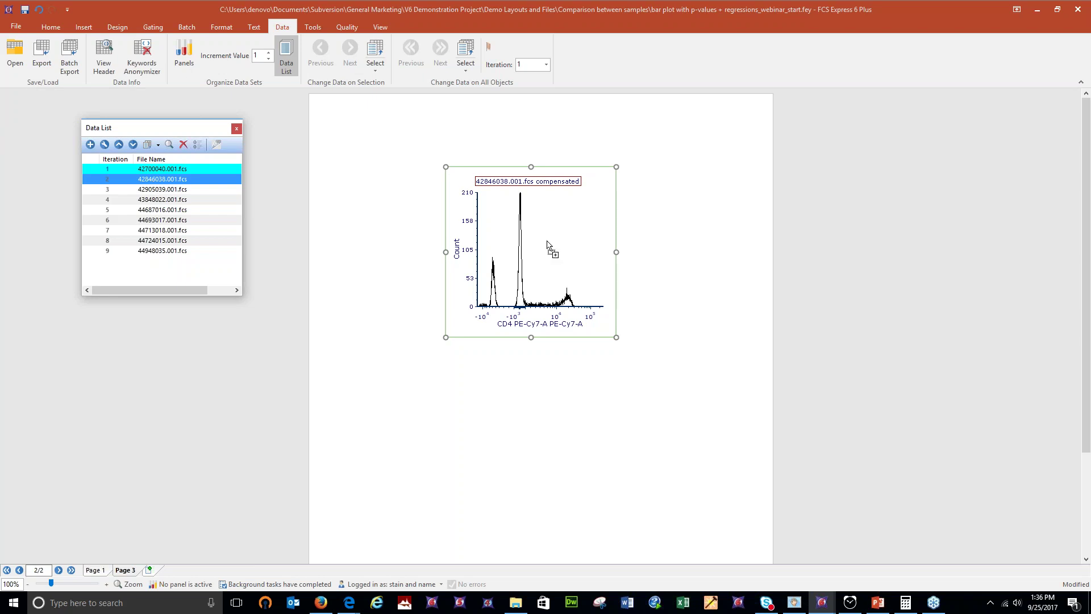
pyautogui.click(542, 309)
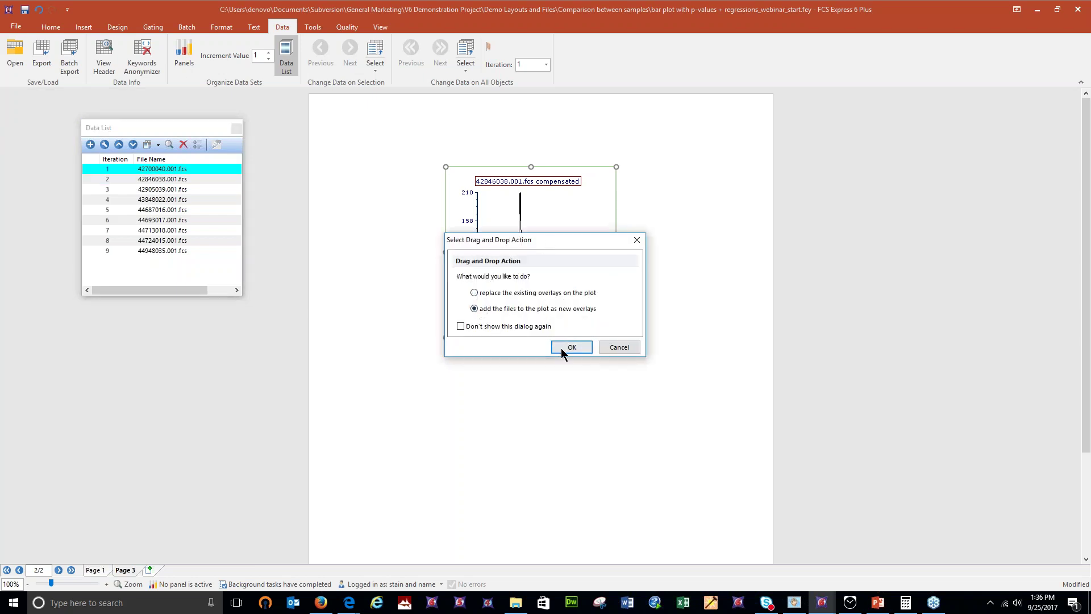
pyautogui.click(564, 348)
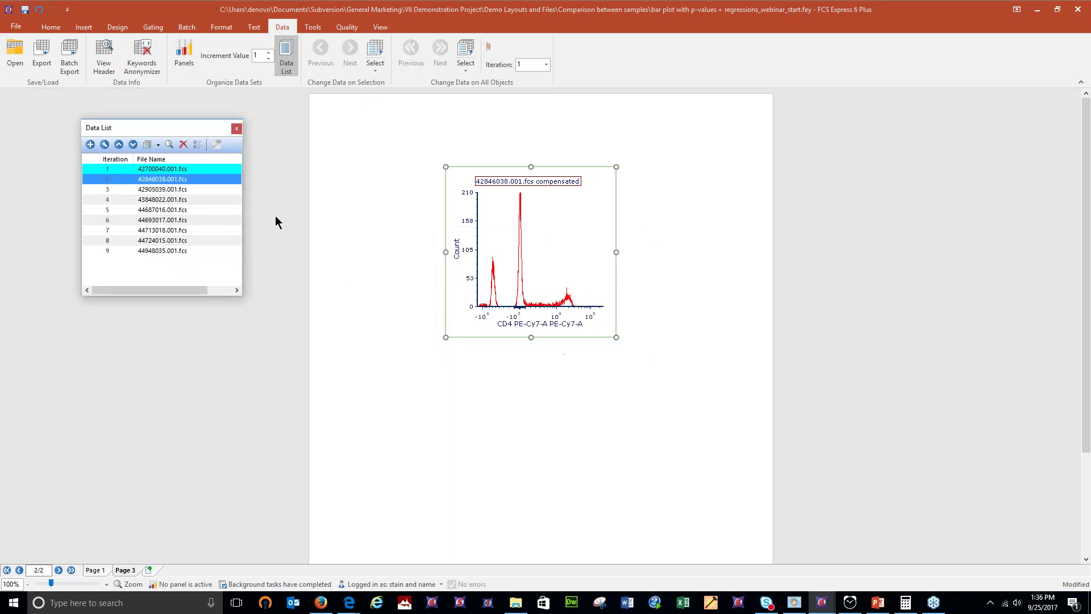
pyautogui.click(511, 248)
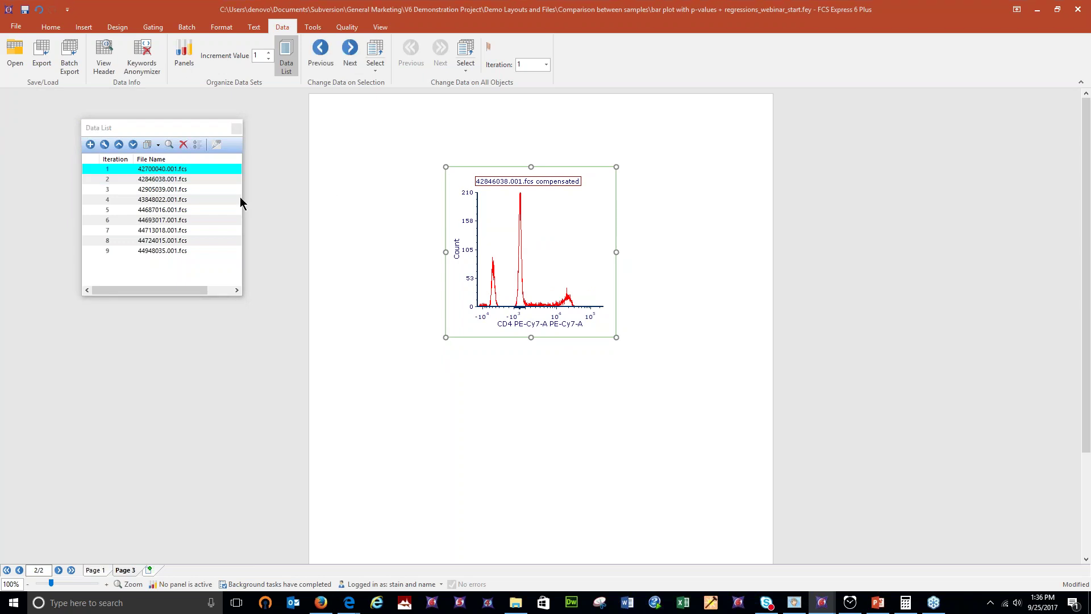
# Add 44713018.001.fcs from the data list to the histogram as a new overlay
pyautogui.click(146, 231)
pyautogui.moveTo(147, 236); pyautogui.dragTo(531, 260)
pyautogui.click(520, 309)
pyautogui.click(564, 346)
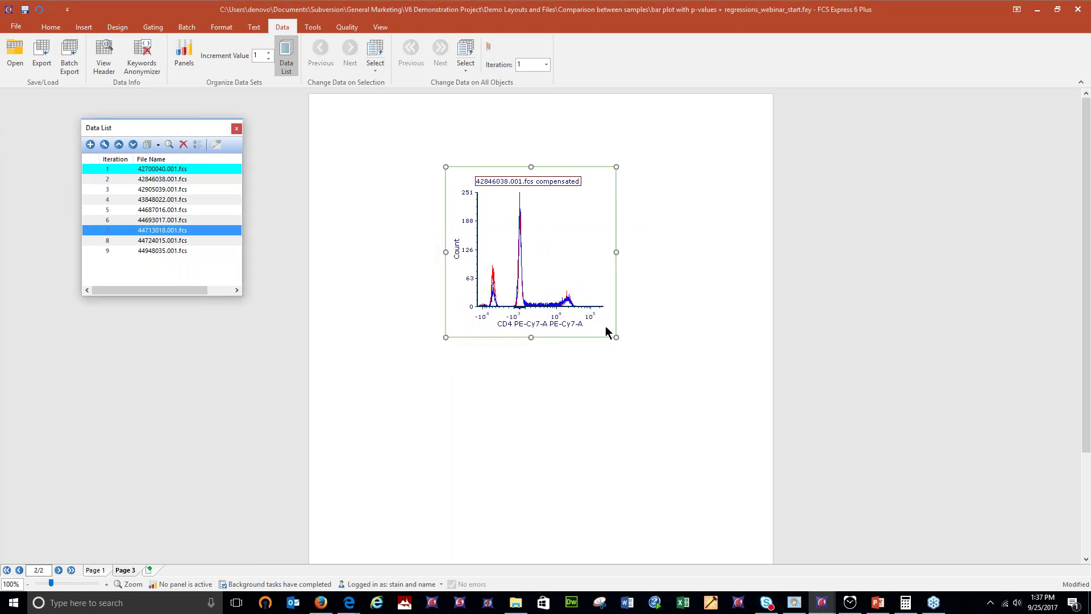
# Return to Page 1 and add the replicate statistics spreadsheet to the bar plot as a new overlay
pyautogui.click(101, 571)
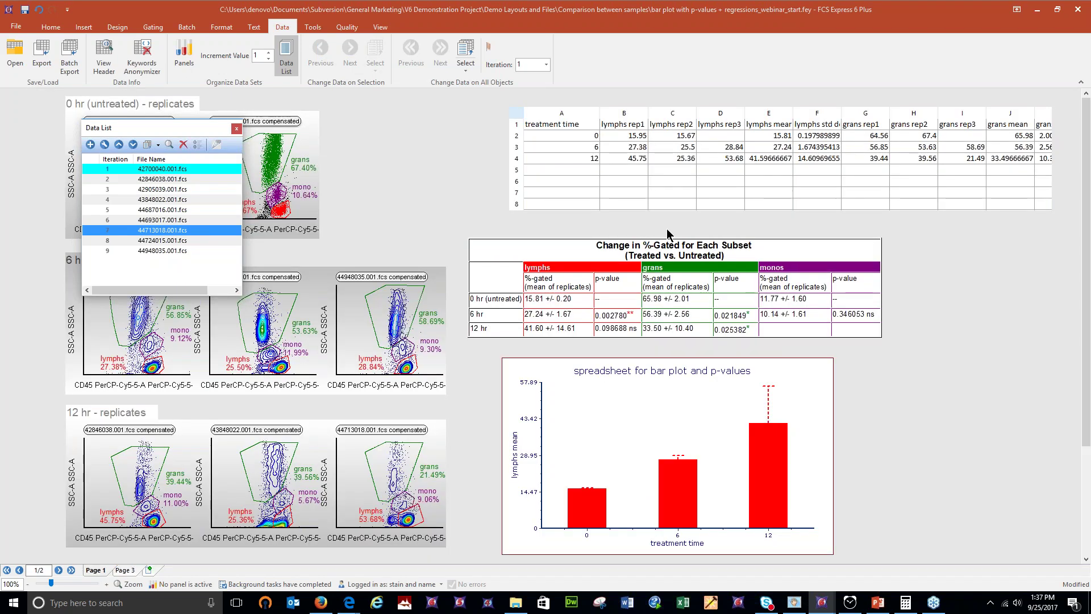
pyautogui.click(686, 407)
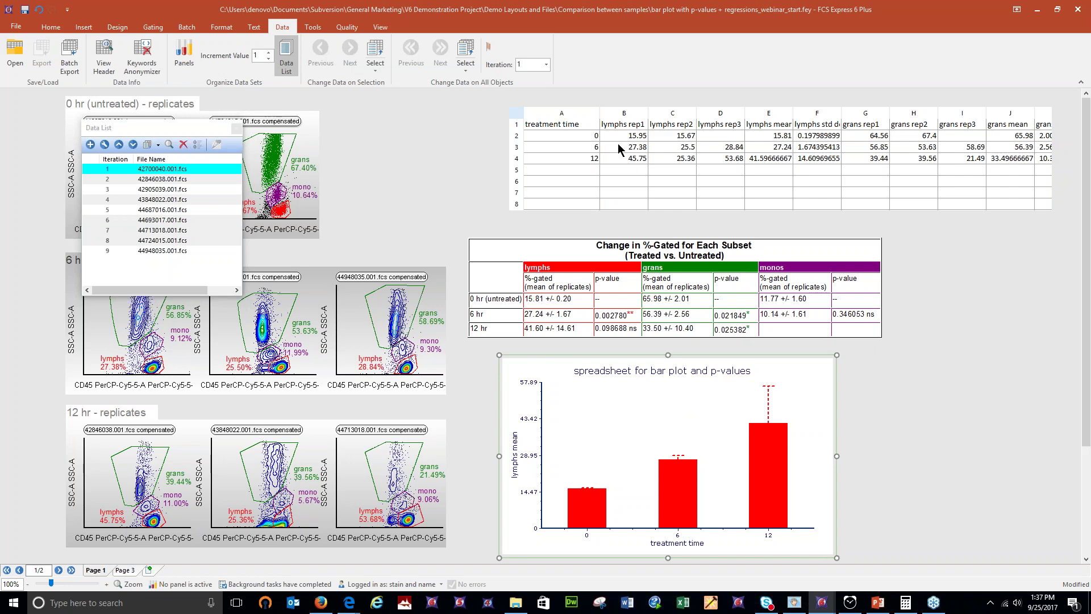
pyautogui.click(595, 166)
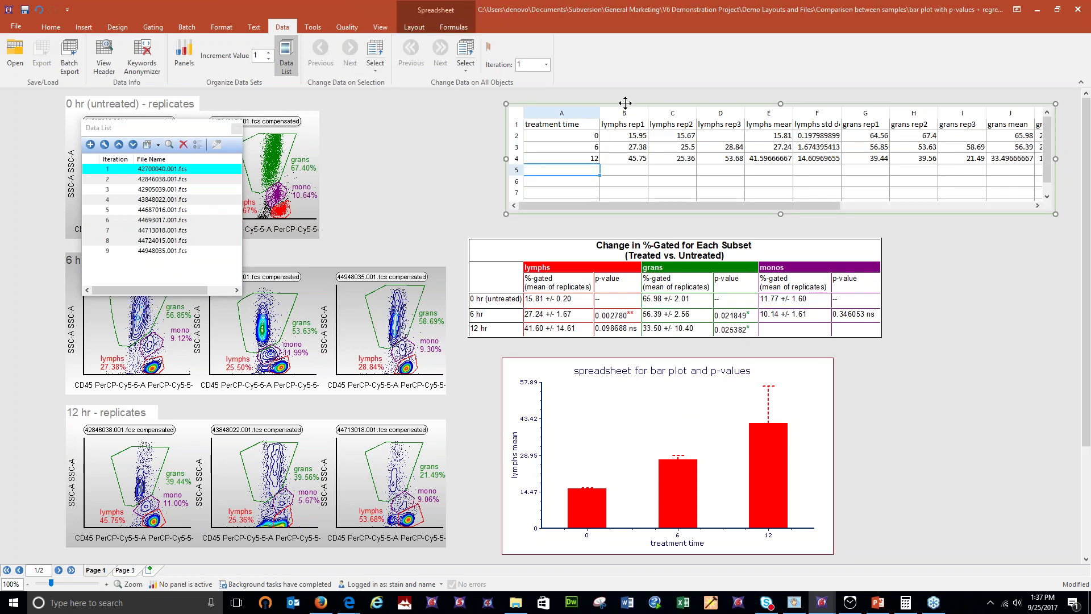
pyautogui.moveTo(625, 103); pyautogui.dragTo(628, 433)
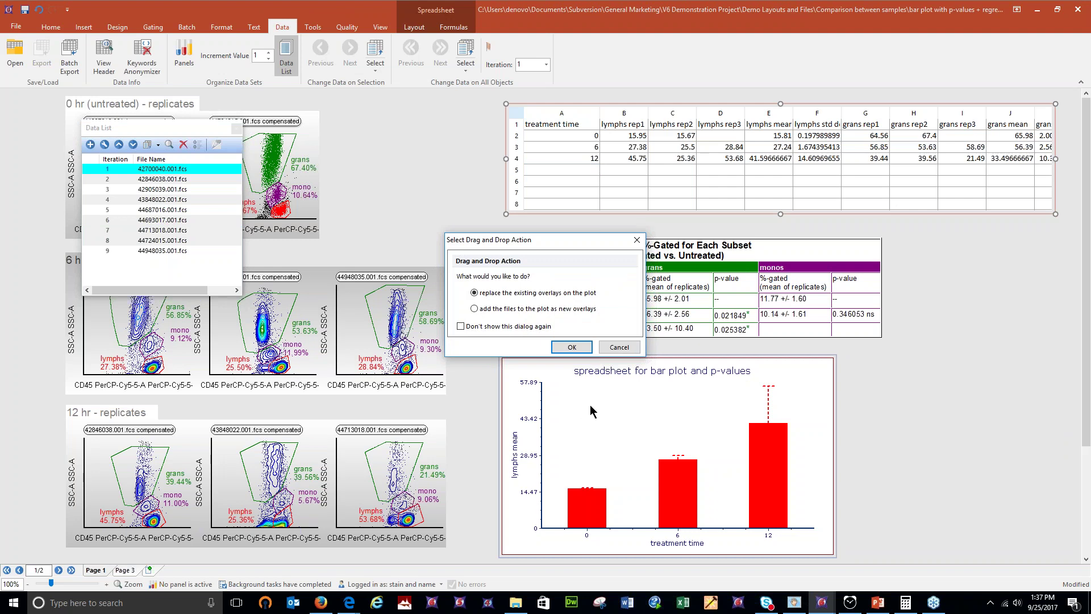
pyautogui.click(514, 310)
pyautogui.click(571, 346)
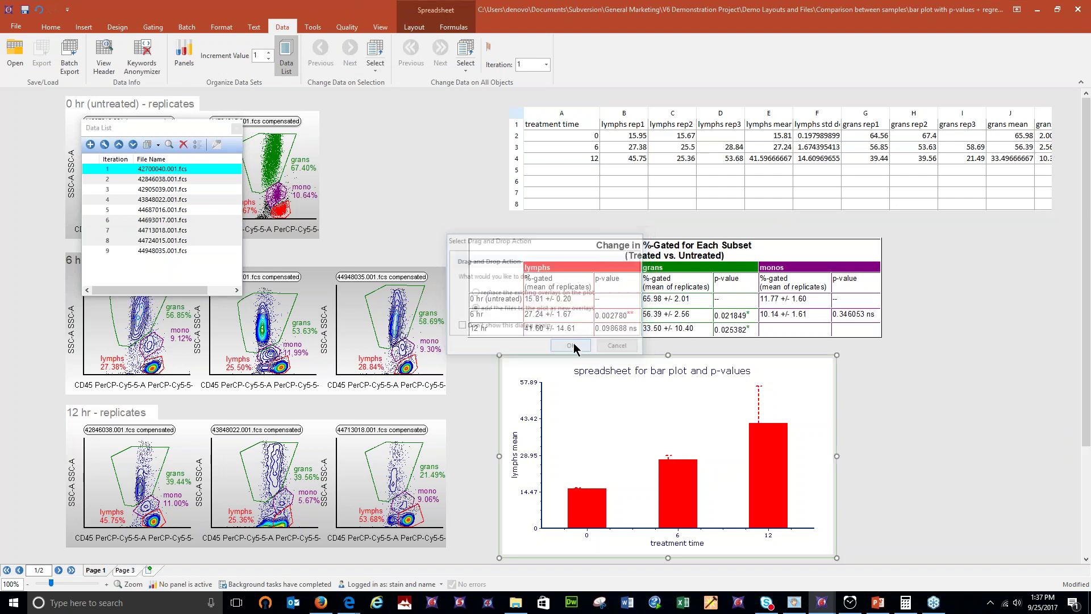
# In the bar plot's overlay formatting, set the second overlay's bar values to grans mean
pyautogui.rightClick(694, 412)
pyautogui.click(901, 472)
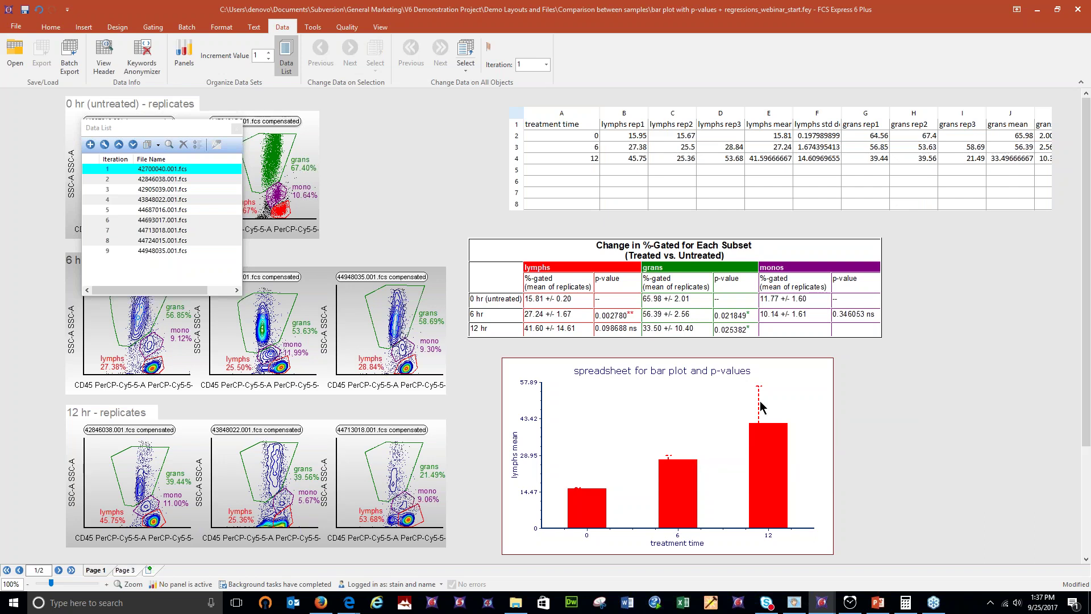
pyautogui.rightClick(608, 423)
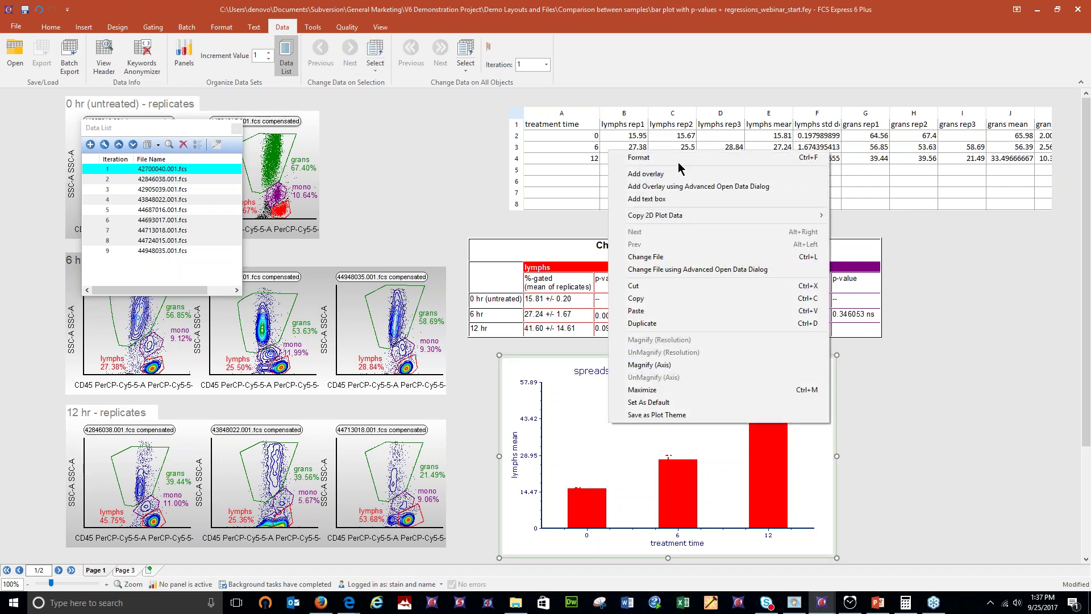
pyautogui.click(677, 162)
pyautogui.moveTo(577, 91); pyautogui.dragTo(327, 57)
pyautogui.click(111, 132)
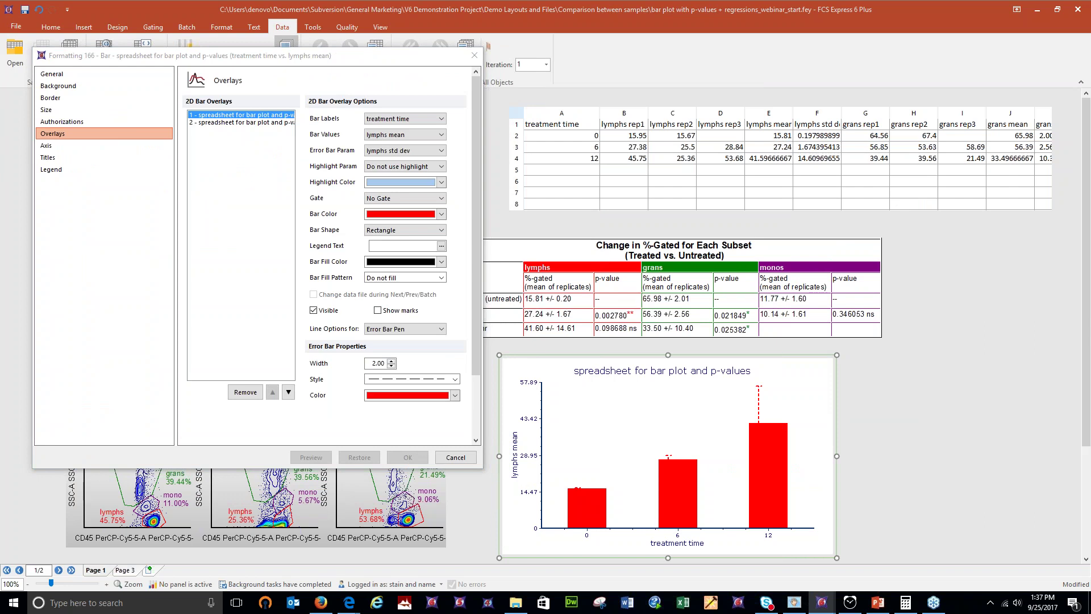
pyautogui.moveTo(157, 167); pyautogui.dragTo(208, 128)
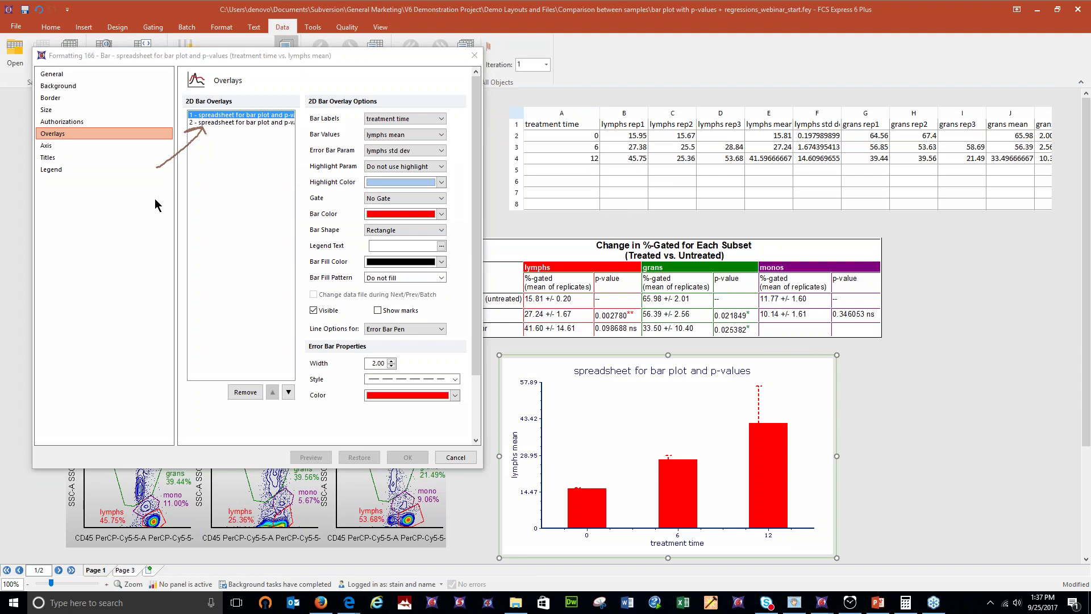
pyautogui.click(231, 123)
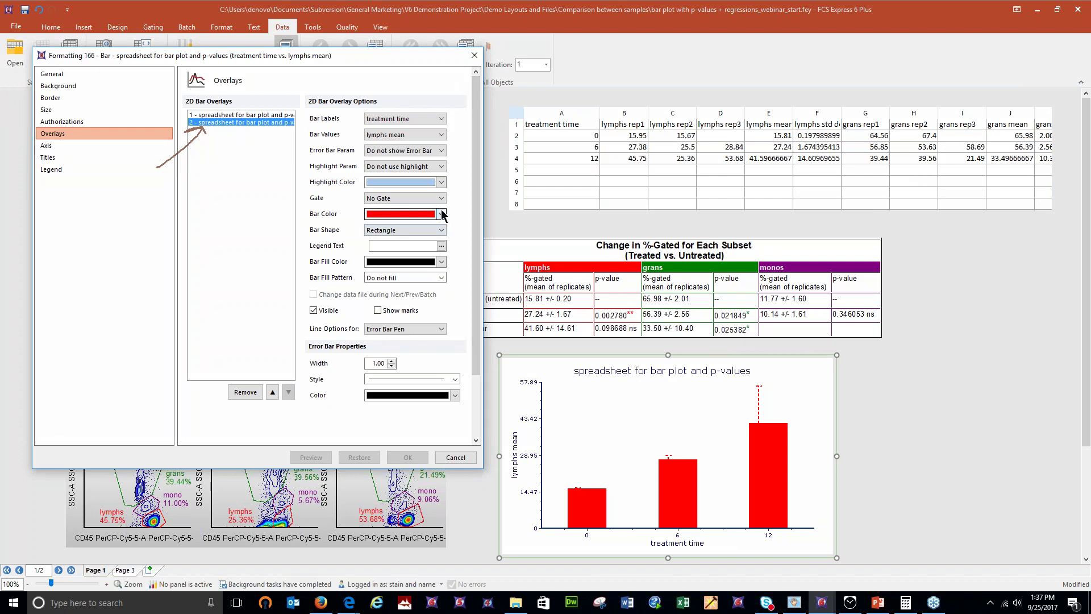
pyautogui.click(438, 136)
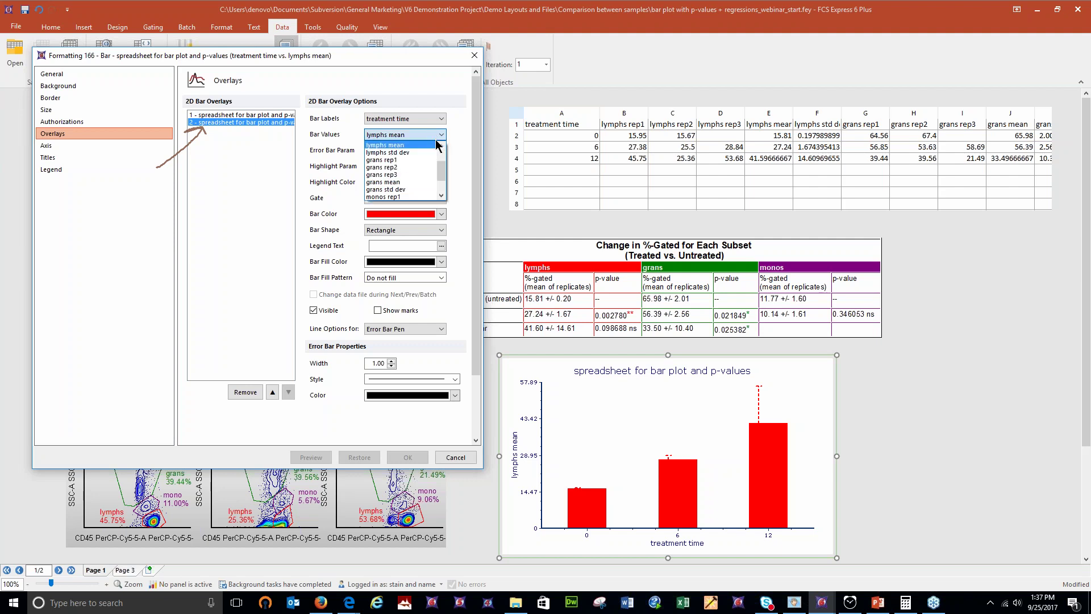
pyautogui.click(423, 181)
# Set the second overlay's error bar parameter to grans std dev
pyautogui.click(419, 150)
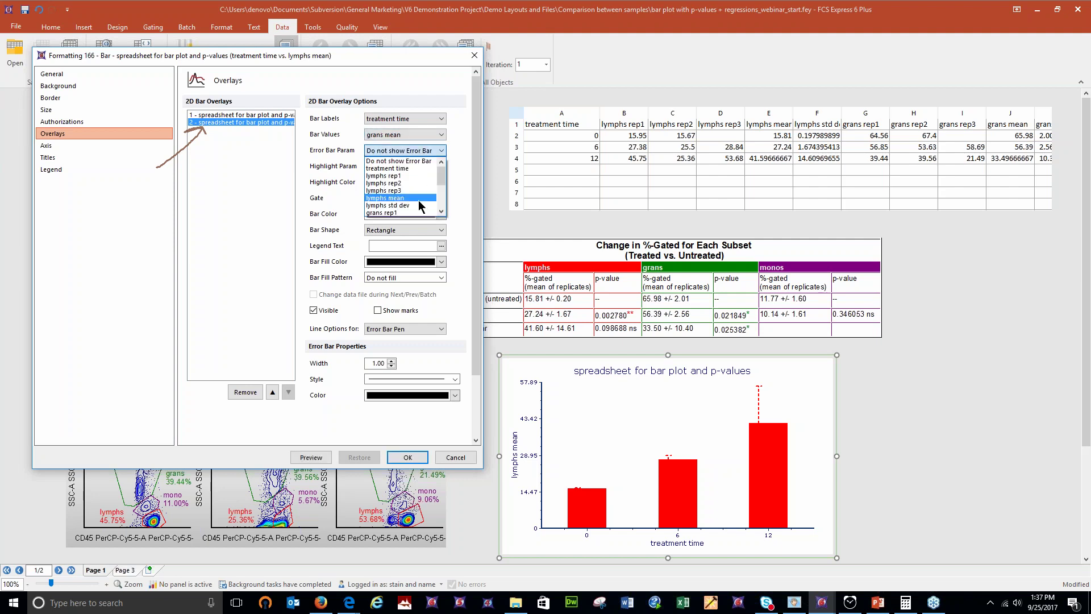
pyautogui.moveTo(441, 176); pyautogui.dragTo(442, 191)
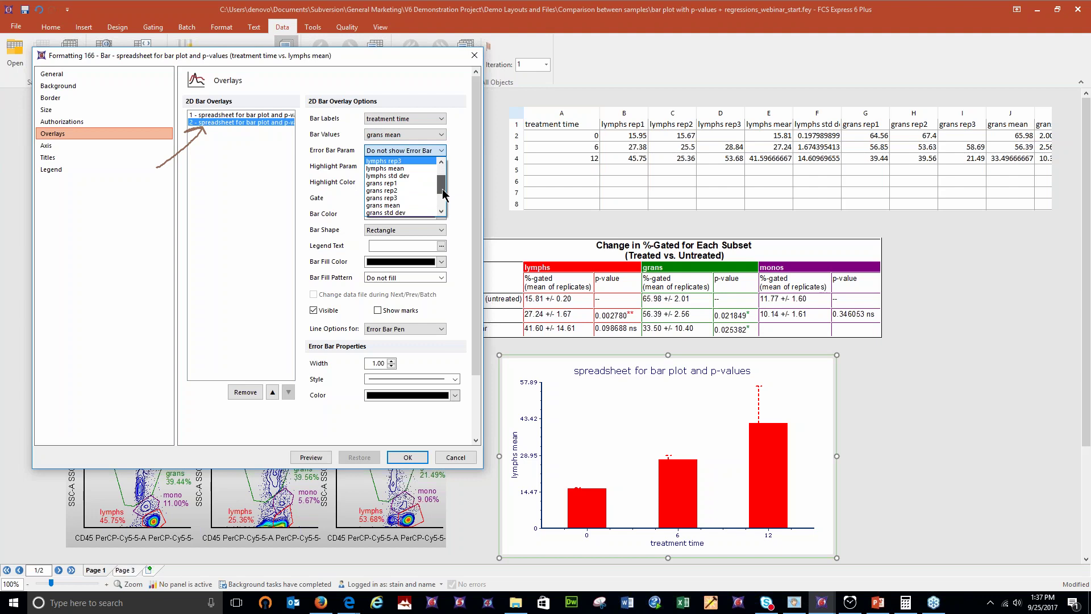
pyautogui.click(392, 212)
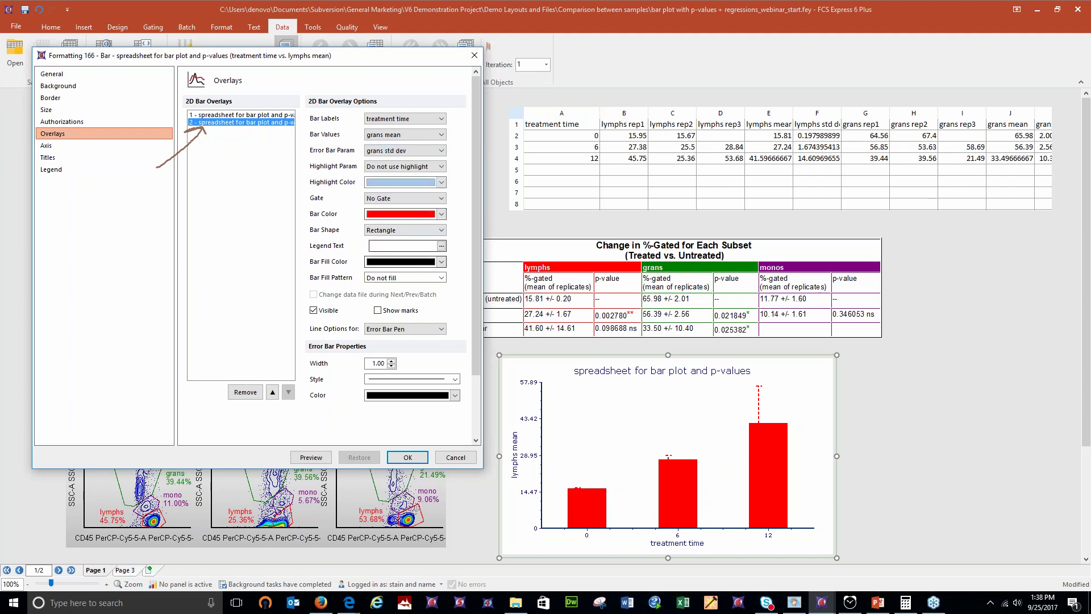
# Color the second overlay's bars and error bars in green shades, and apply the formatting to the bar plot
pyautogui.click(429, 215)
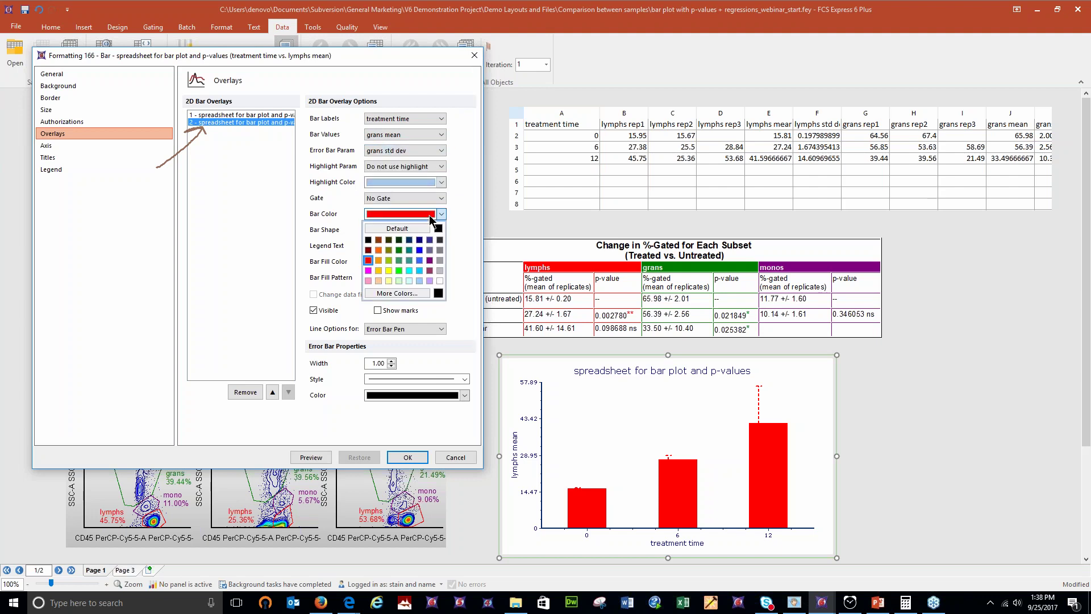
pyautogui.click(397, 253)
pyautogui.click(417, 394)
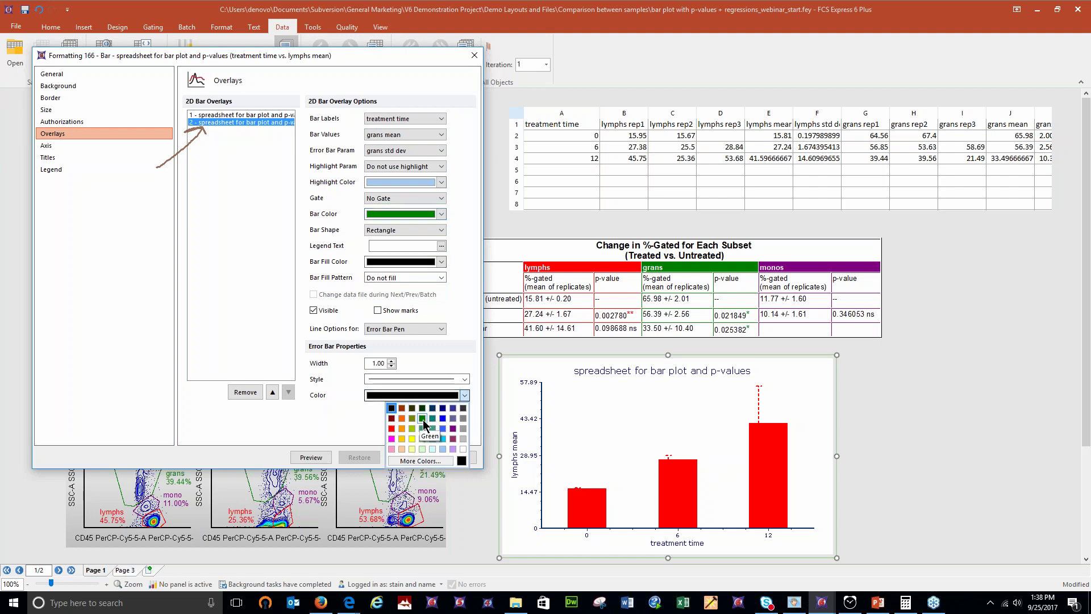
pyautogui.click(422, 429)
pyautogui.click(310, 458)
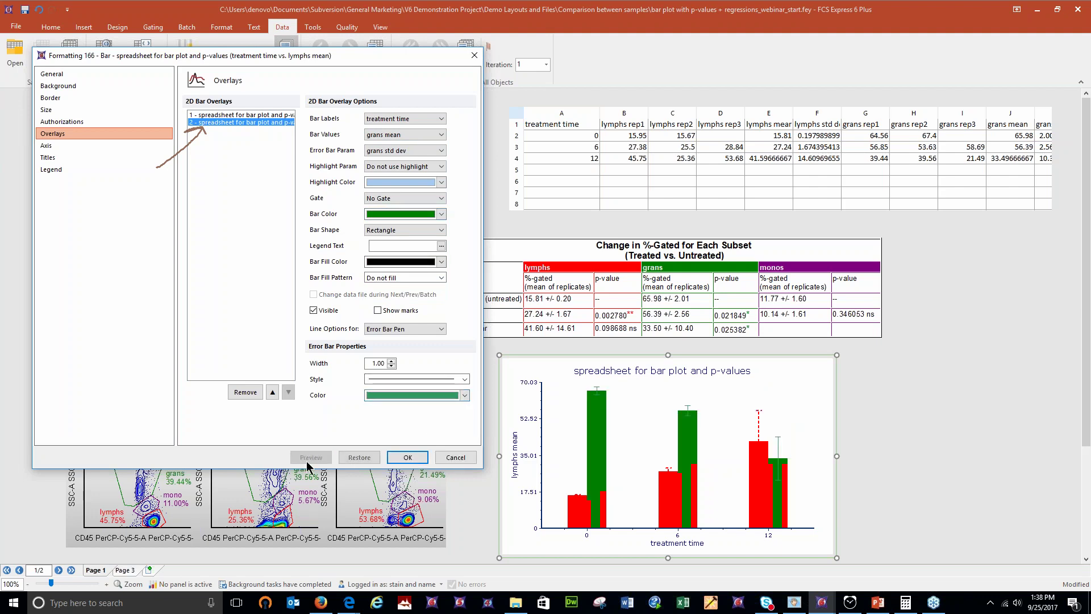
pyautogui.click(408, 458)
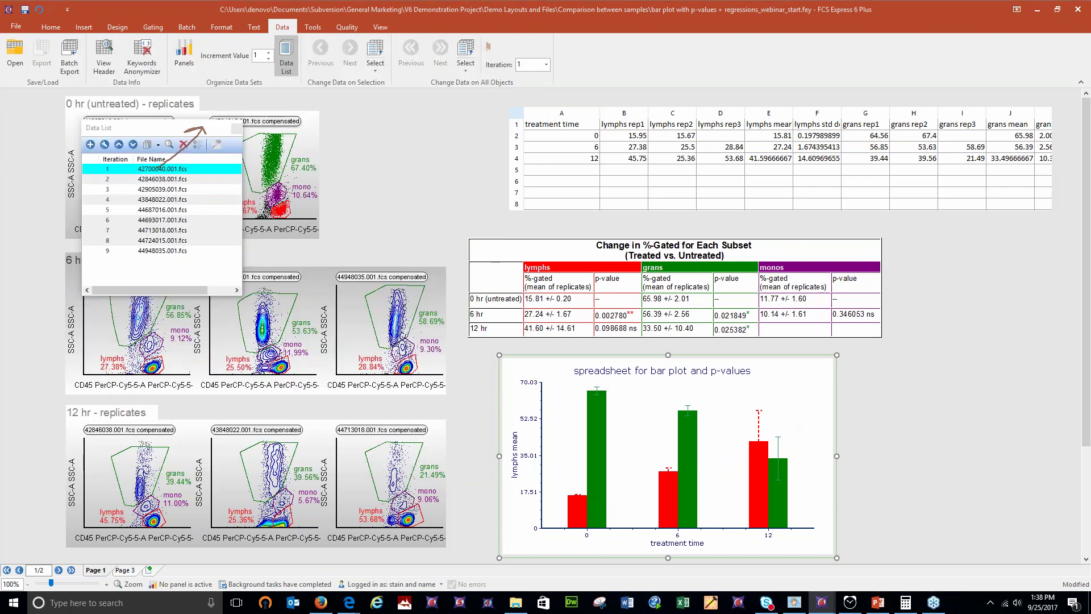
# Add the replicate statistics spreadsheet to the bar plot once more as a third overlay
pyautogui.click(797, 172)
pyautogui.moveTo(804, 101); pyautogui.dragTo(717, 394)
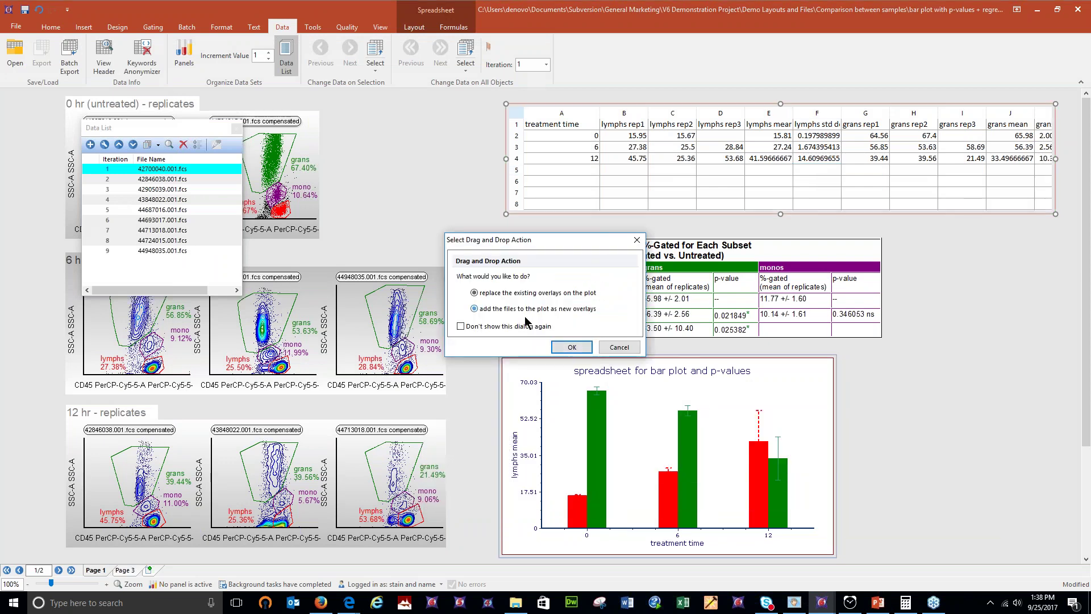
pyautogui.click(570, 347)
# In the bar plot's overlay formatting, set the third overlay's bar values to monos mean
pyautogui.rightClick(669, 419)
pyautogui.click(720, 157)
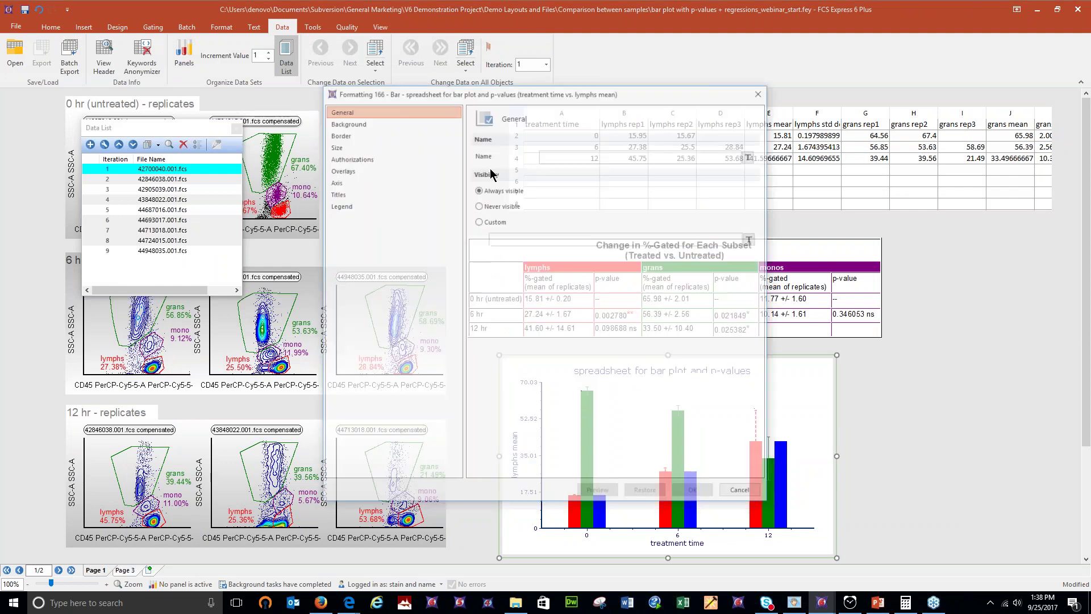
pyautogui.click(143, 126)
pyautogui.click(523, 112)
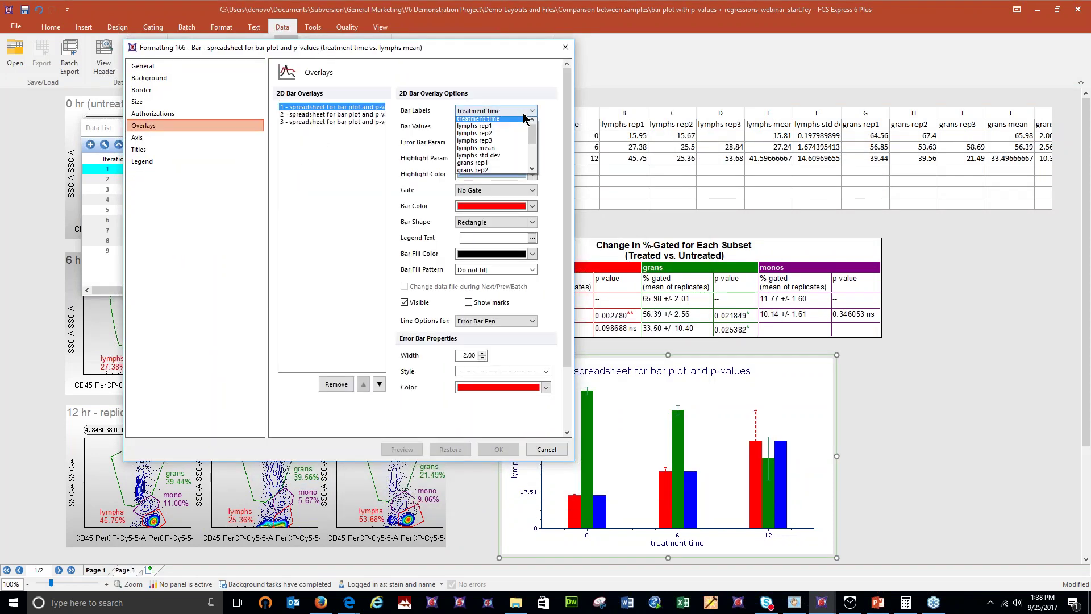
pyautogui.click(346, 121)
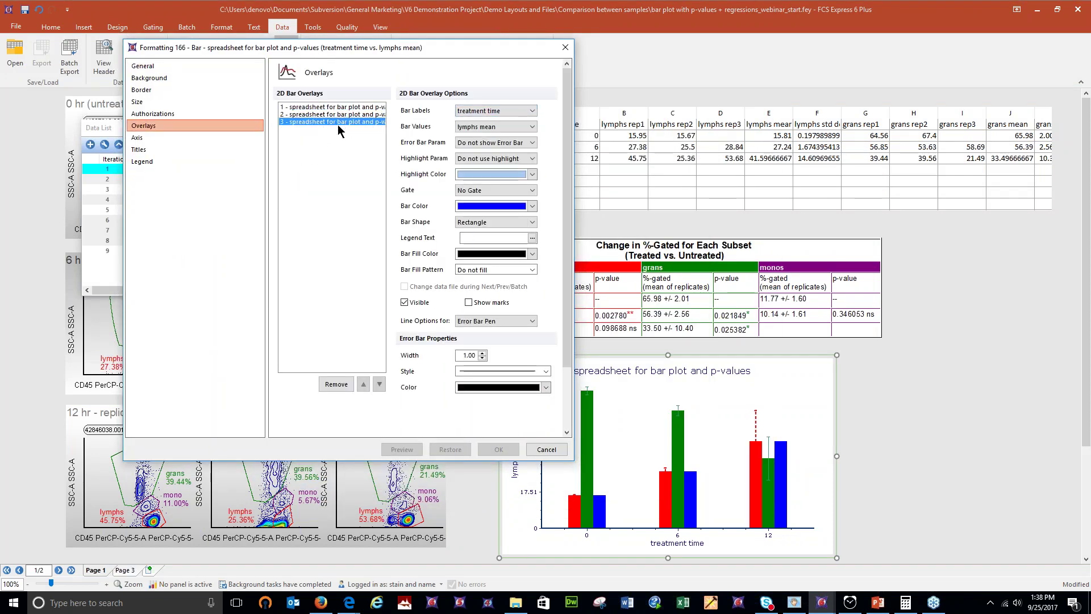
pyautogui.click(505, 129)
pyautogui.click(515, 191)
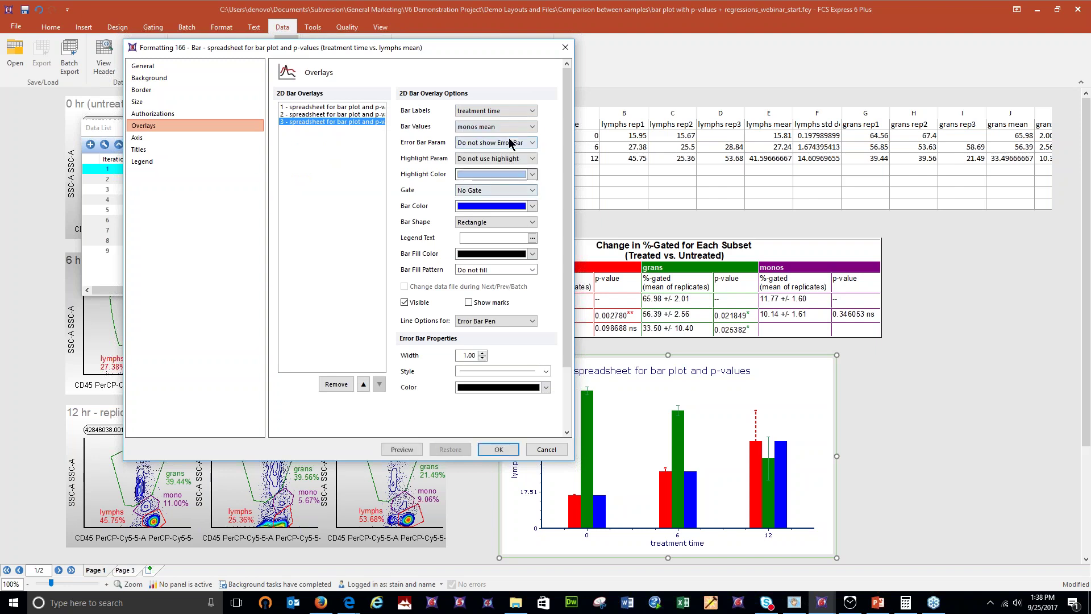
# Set the third overlay's error bar parameter to monos std dev
pyautogui.click(510, 144)
pyautogui.scroll(-3, 510, 187)
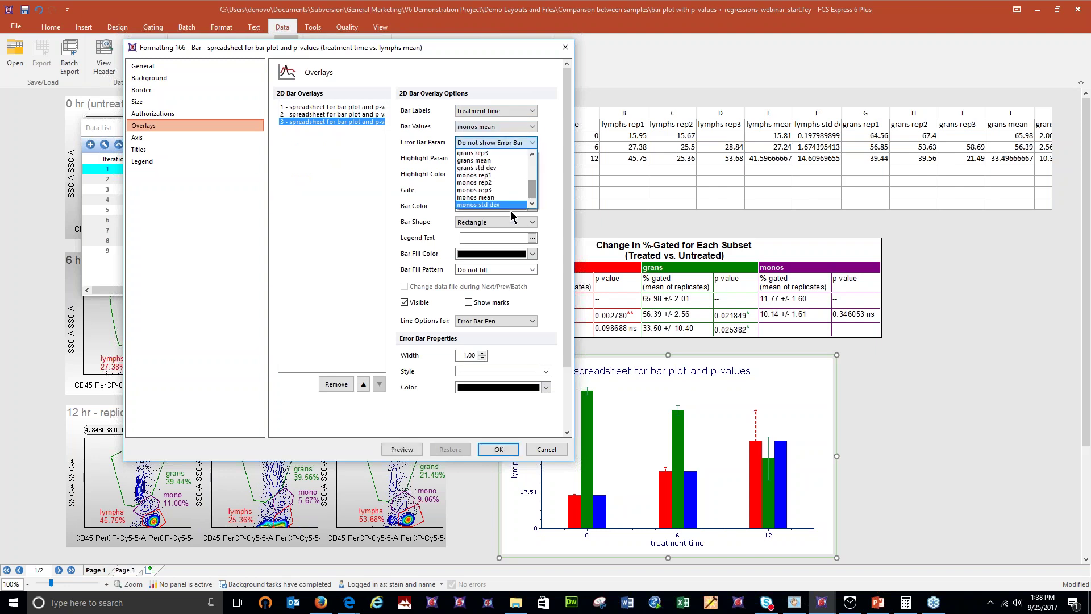
pyautogui.click(510, 211)
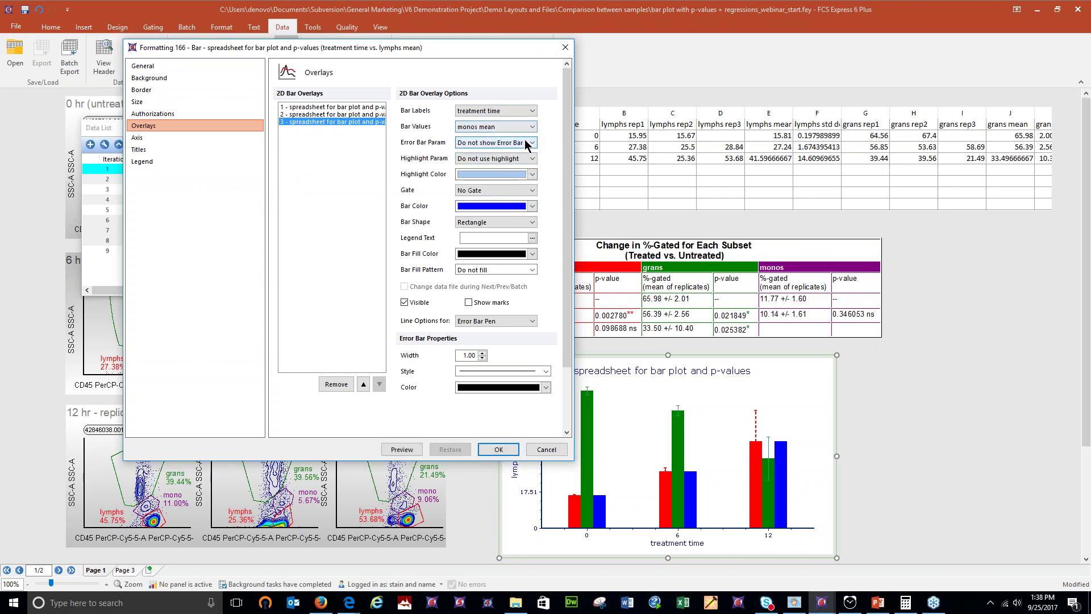
pyautogui.click(526, 144)
pyautogui.scroll(-3, 510, 188)
pyautogui.click(510, 203)
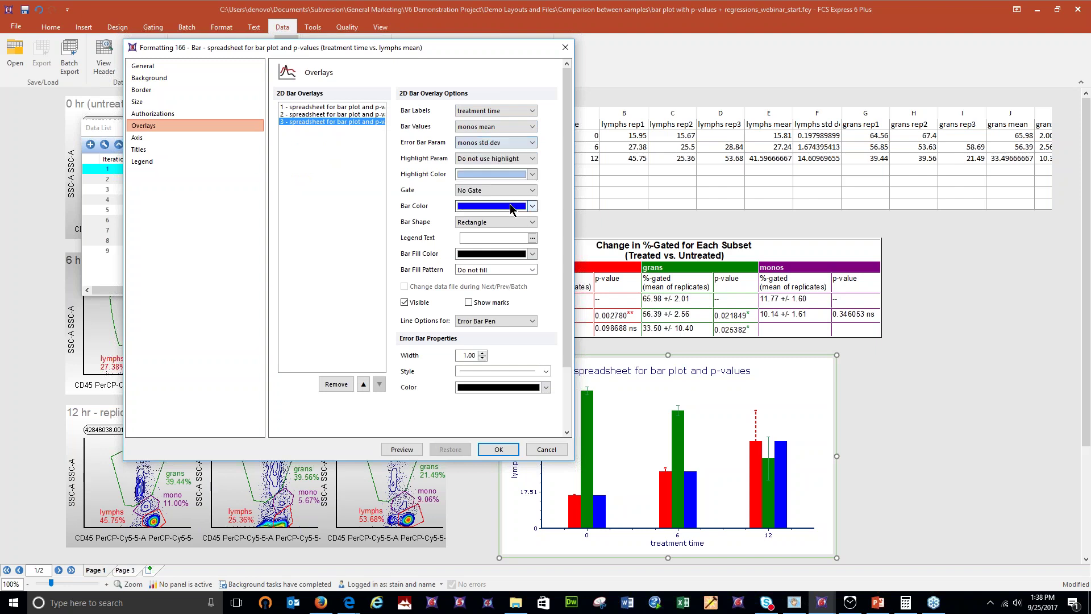
# Color the third overlay's bars and error bars purple, and apply the formatting to the bar plot
pyautogui.click(509, 204)
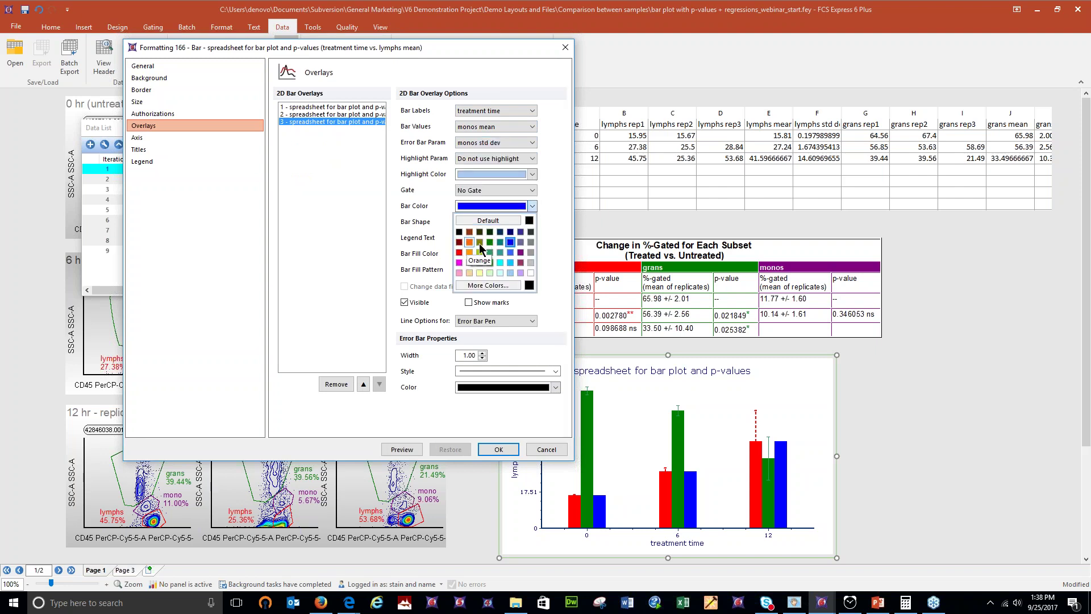
pyautogui.click(520, 253)
pyautogui.click(555, 387)
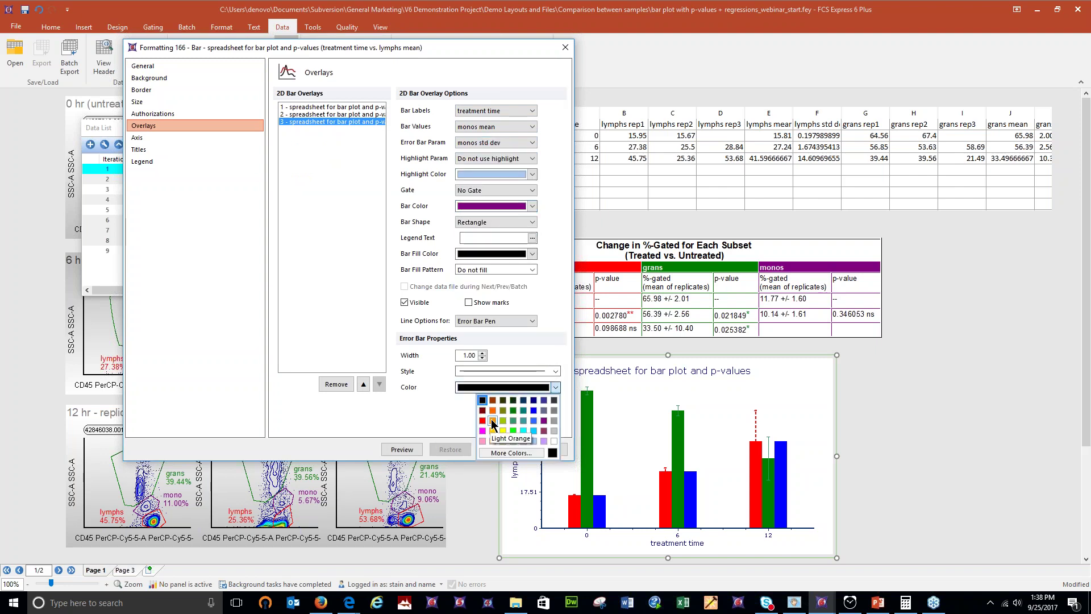
pyautogui.click(543, 421)
pyautogui.click(408, 449)
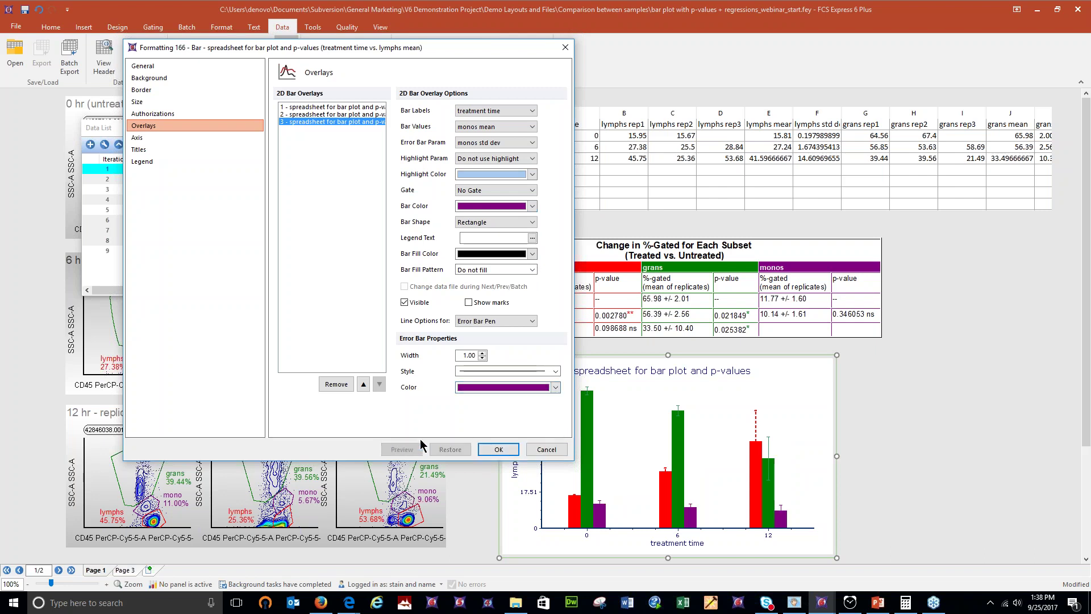
pyautogui.click(499, 449)
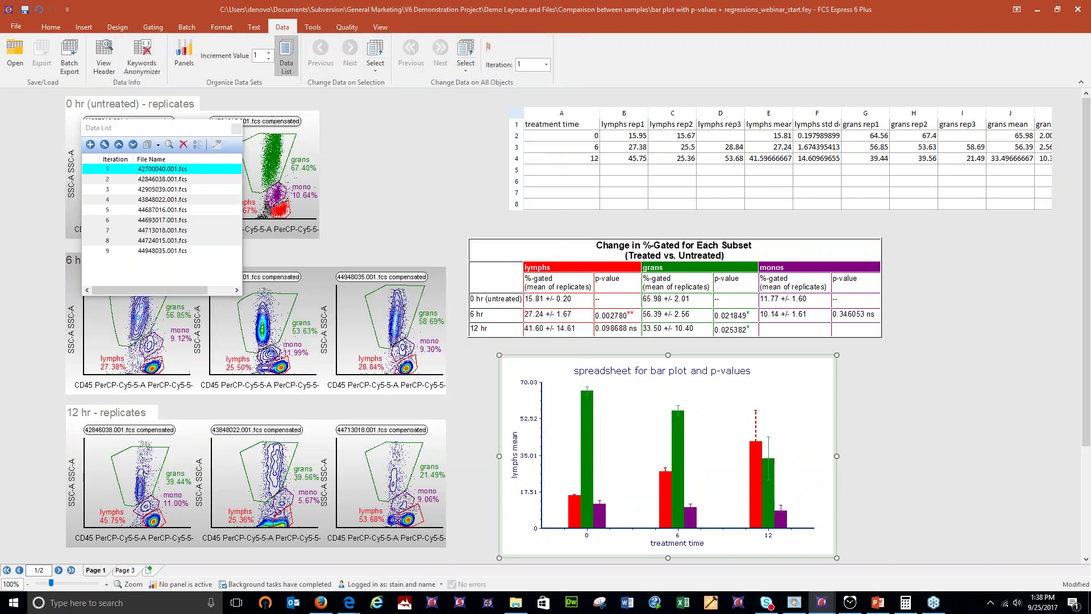
# Make the bar plot's legend visible at the Right position and widen the plot to make room for it
pyautogui.rightClick(637, 398)
pyautogui.click(670, 120)
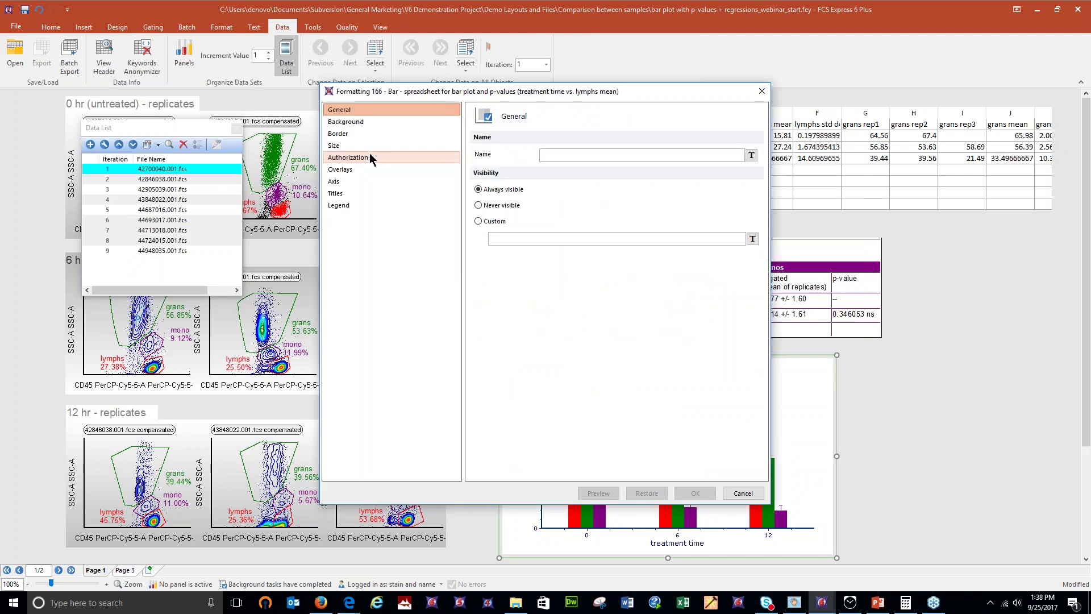
pyautogui.click(358, 207)
pyautogui.click(480, 153)
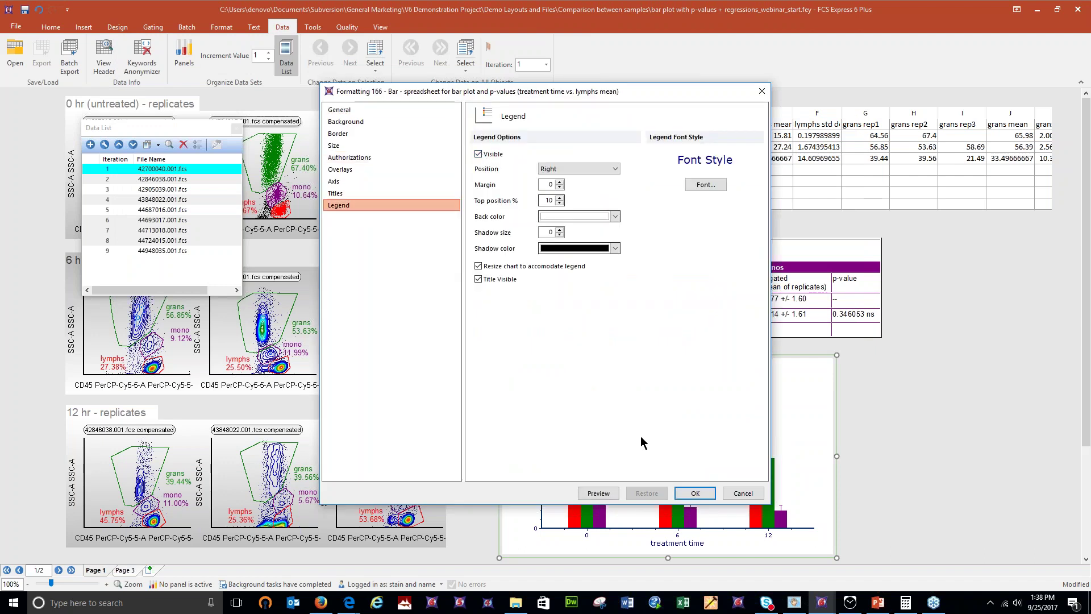
pyautogui.click(697, 493)
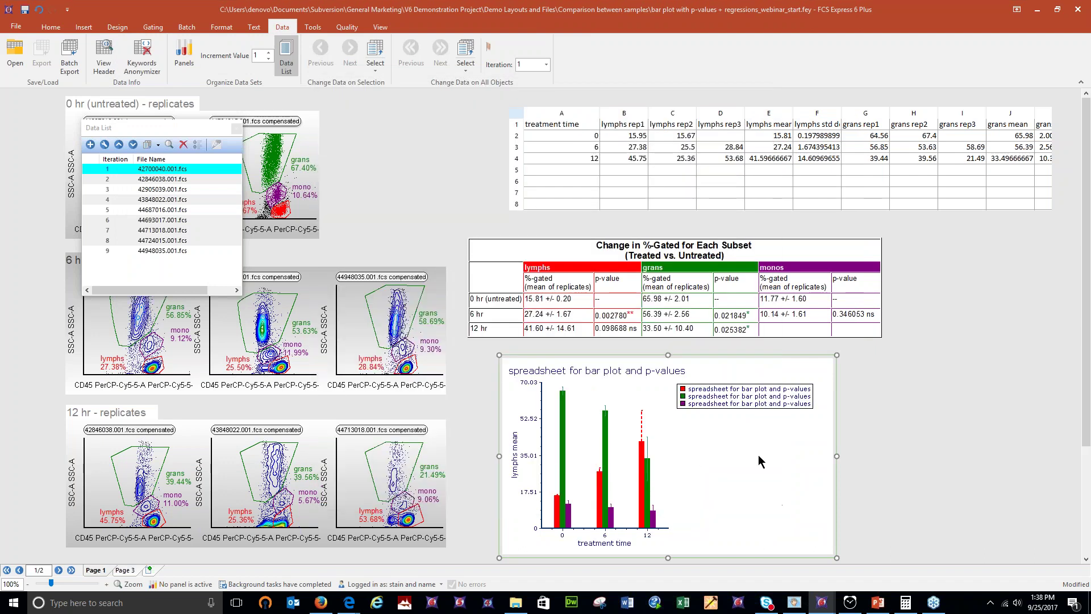
pyautogui.moveTo(836, 456); pyautogui.dragTo(1031, 455)
# In the overlay formatting, set the first overlay's legend text to "lymphs"
pyautogui.rightClick(956, 452)
pyautogui.click(985, 185)
pyautogui.click(354, 170)
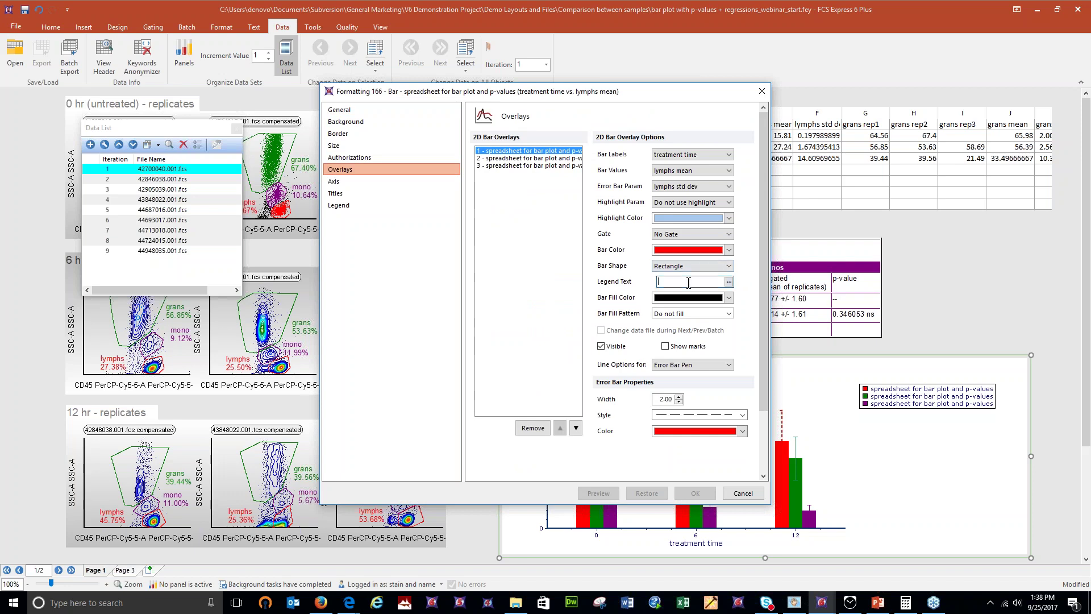
pyautogui.write('lymphs')
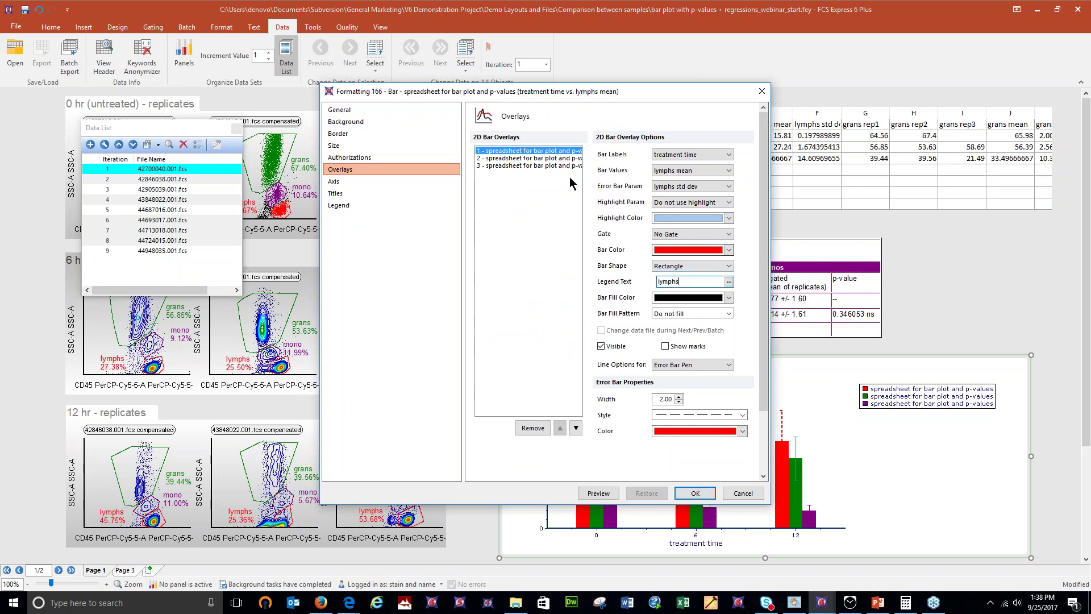
# Set the second overlay's legend text to "gras" and the third's to "monos", apply the formatting, and save the layout
pyautogui.click(534, 158)
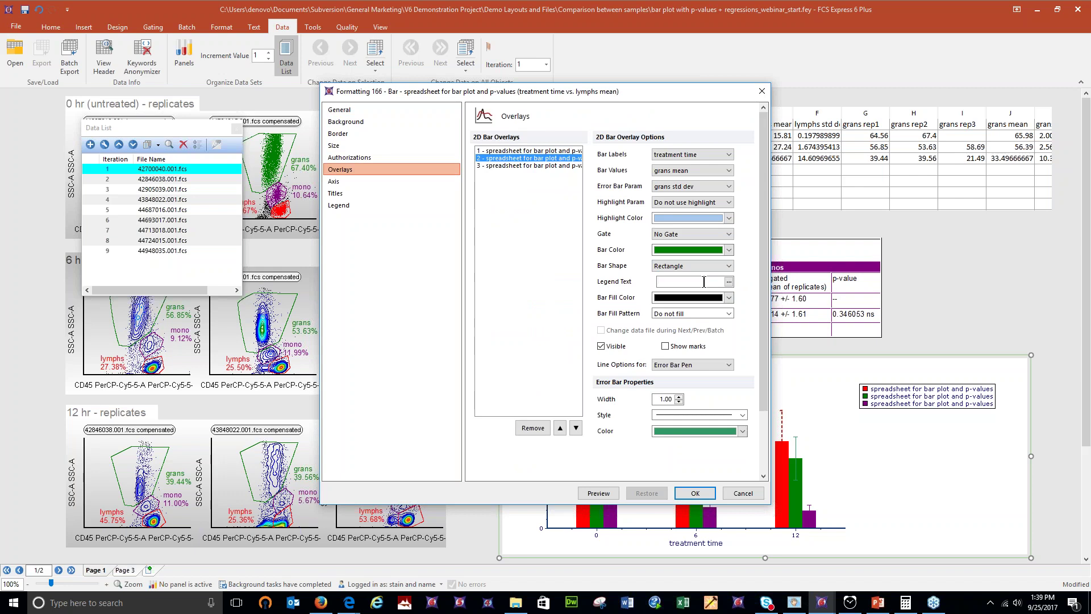
pyautogui.click(704, 282)
pyautogui.write('gras')
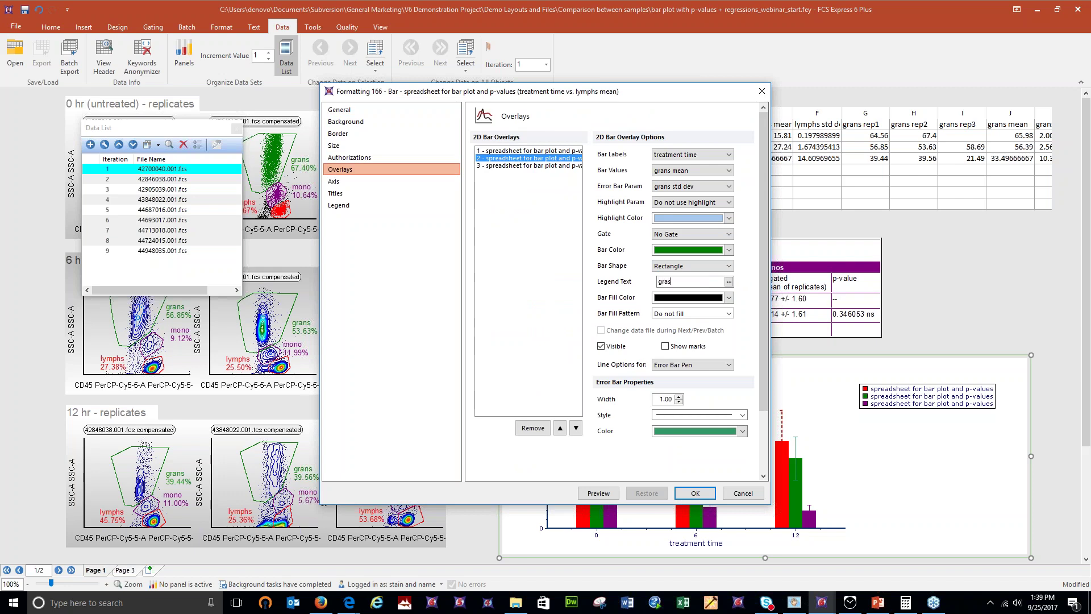
pyautogui.click(534, 165)
pyautogui.click(677, 282)
pyautogui.write('monos')
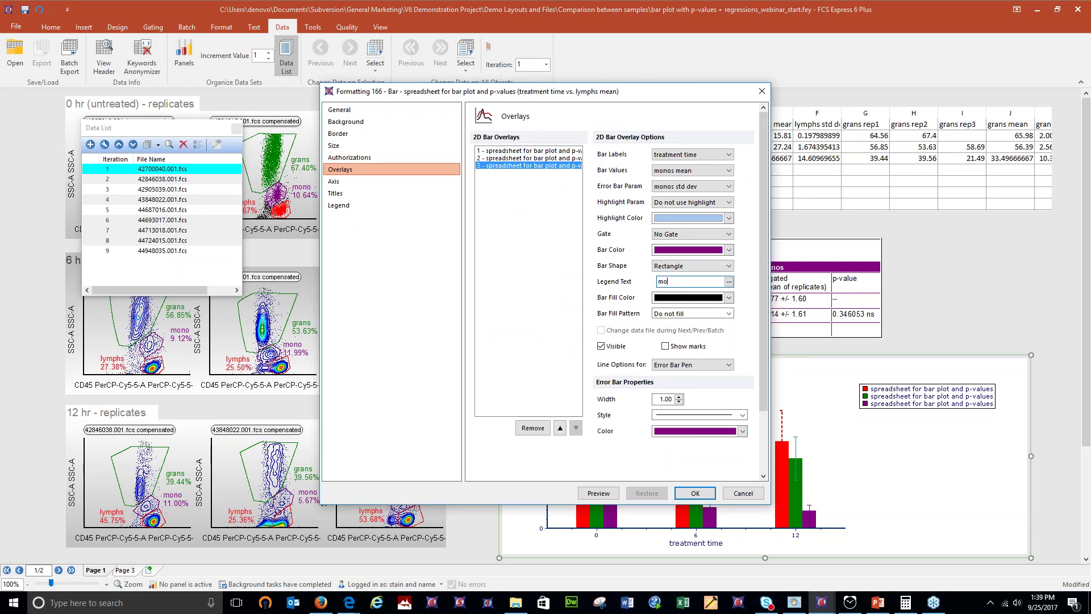
pyautogui.click(695, 493)
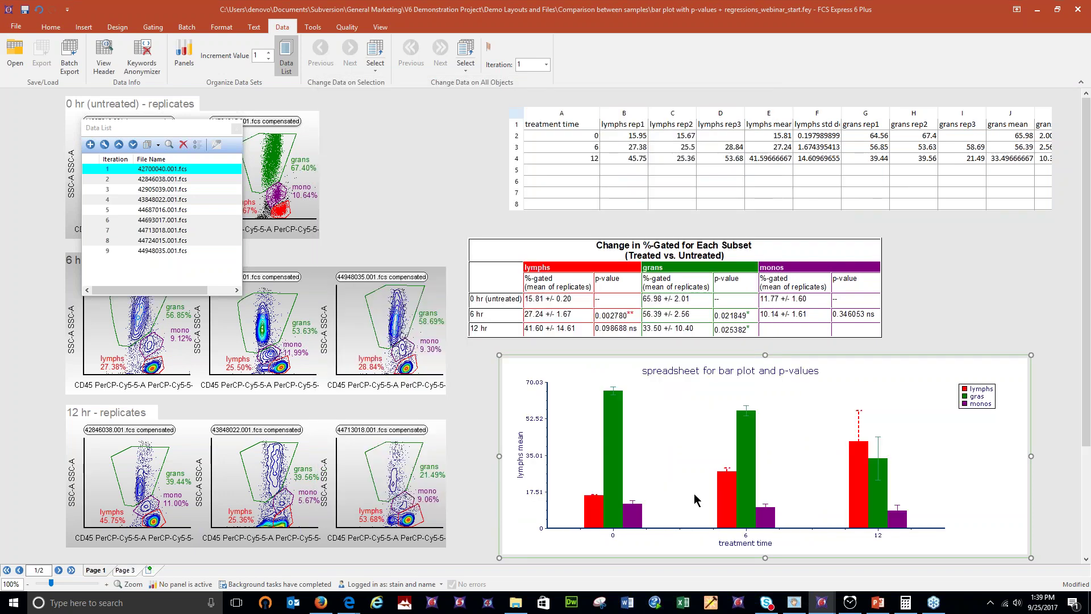
pyautogui.click(25, 10)
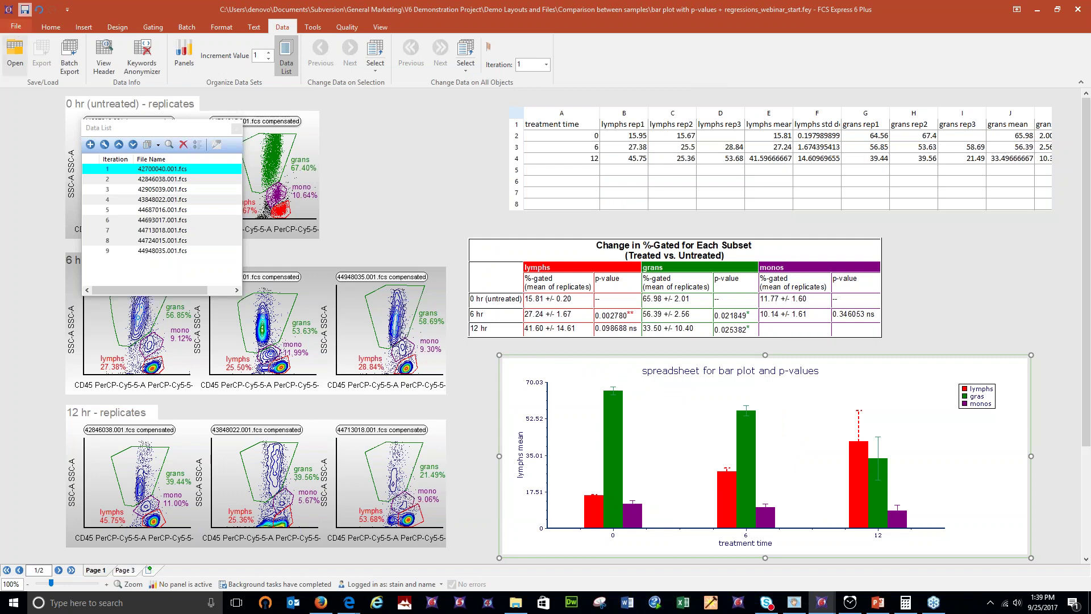
# Move the Data List clear of the untreated replicate plots, and show the custom tokens with the t tests folder expanded
pyautogui.moveTo(192, 128); pyautogui.dragTo(429, 128)
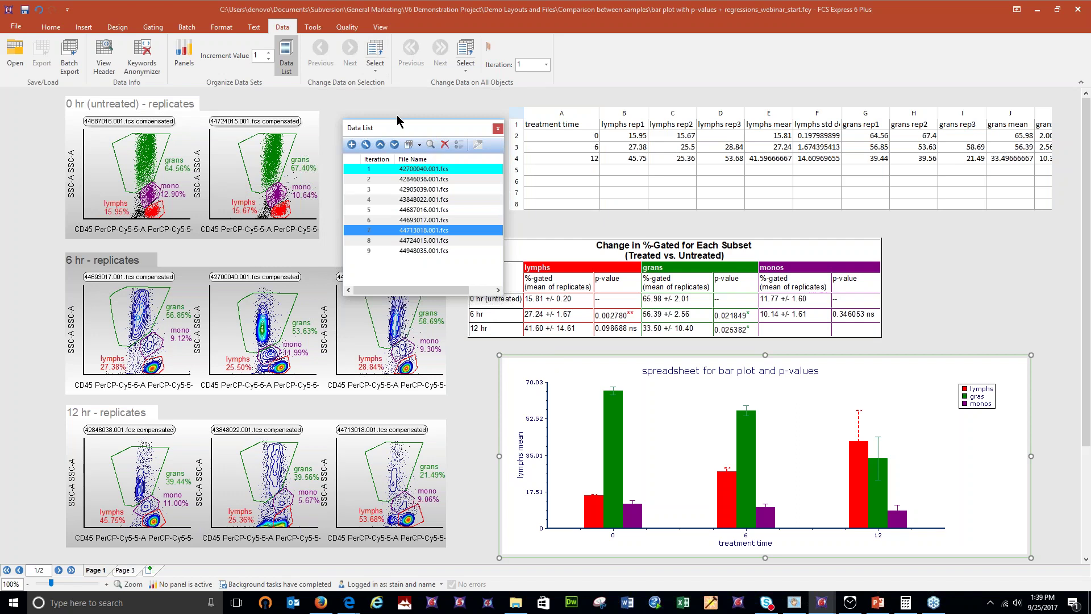
pyautogui.click(381, 28)
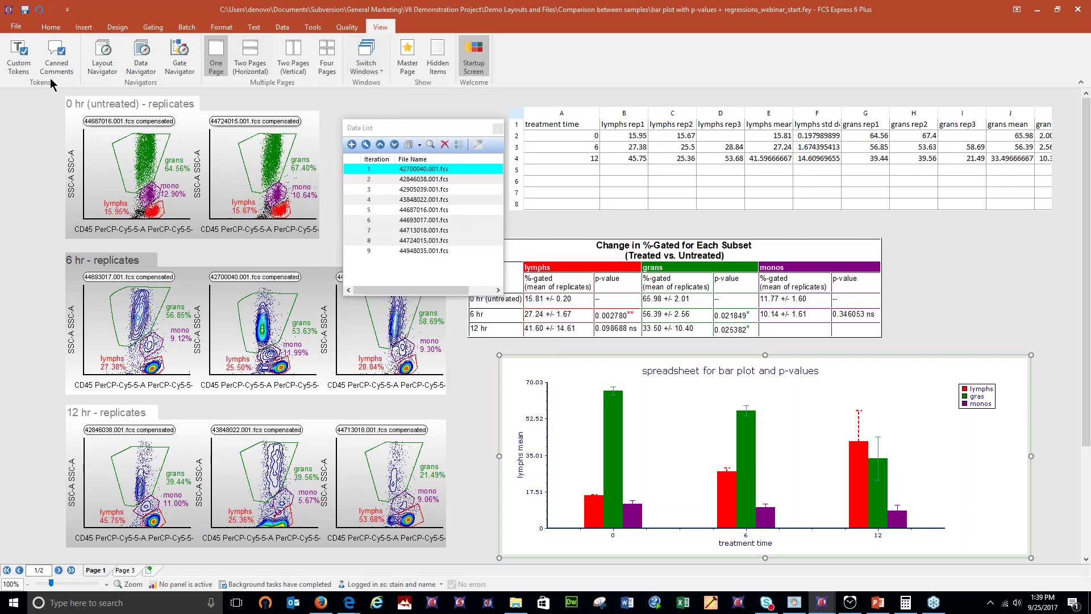
pyautogui.click(21, 67)
pyautogui.moveTo(520, 176); pyautogui.dragTo(116, 143)
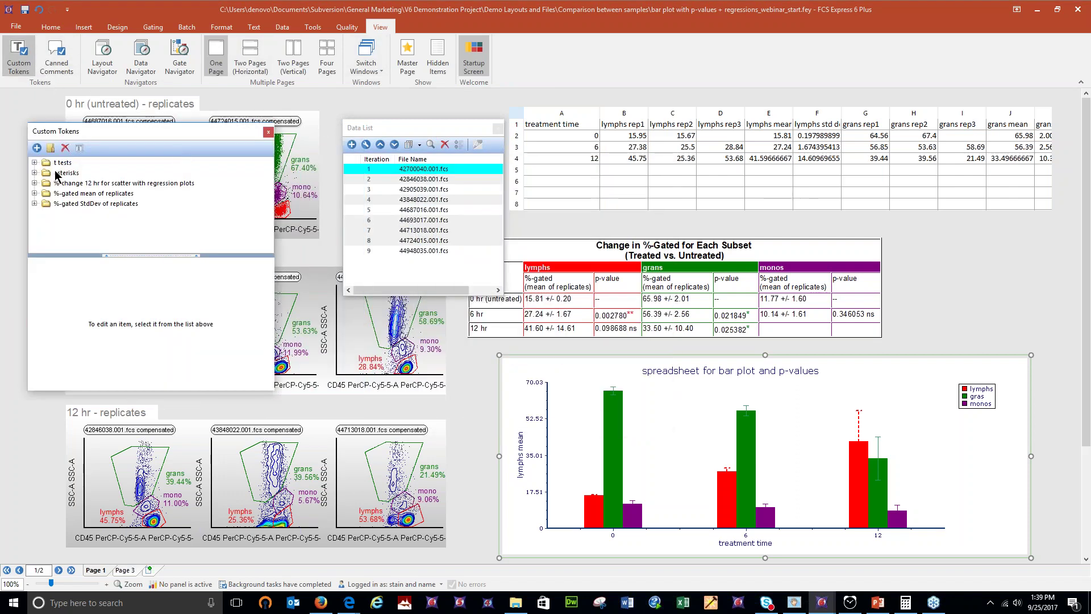
pyautogui.click(34, 163)
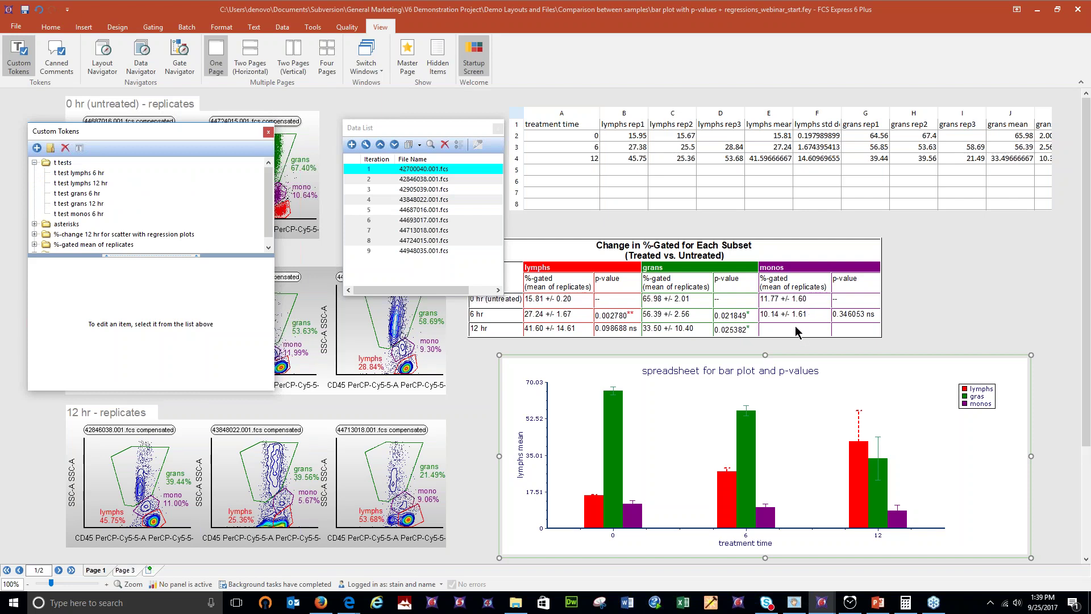
# Create a custom token named "t tests monos 12 hr" in the t tests folder
pyautogui.doubleClick(795, 329)
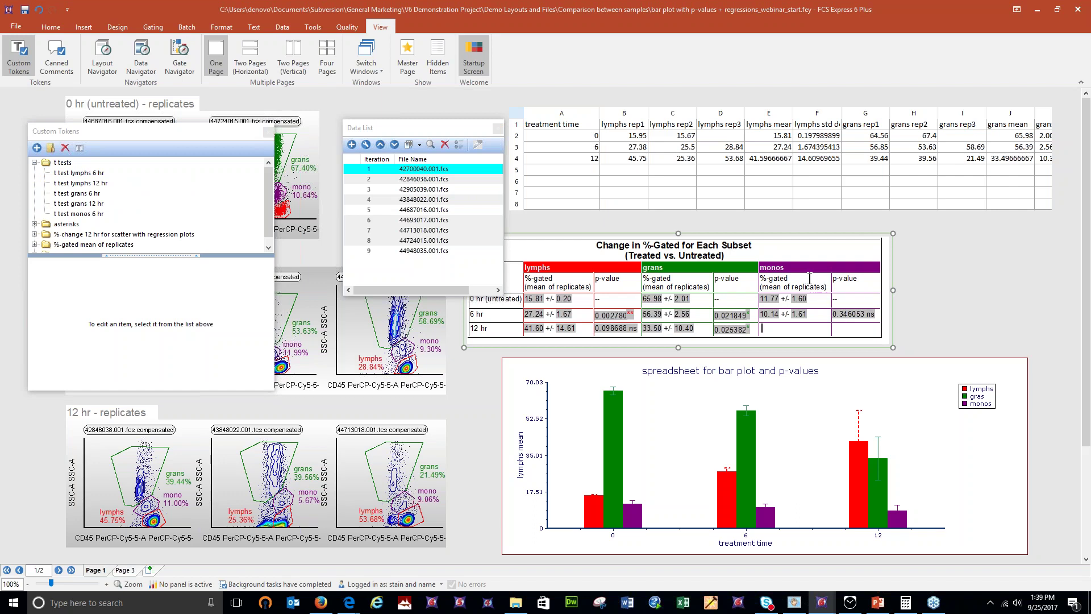
pyautogui.click(55, 163)
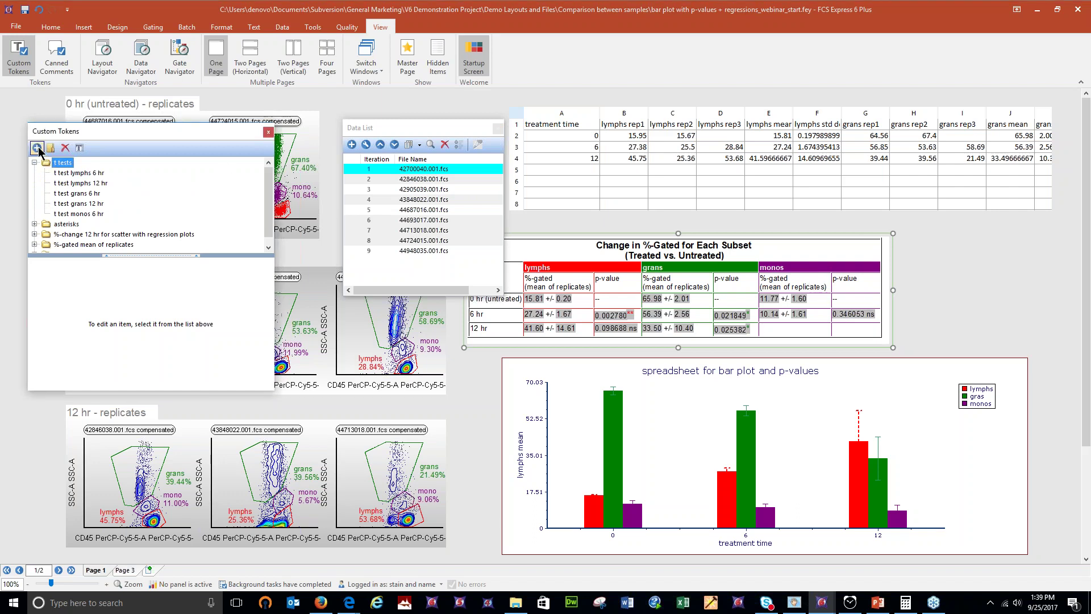
pyautogui.click(38, 148)
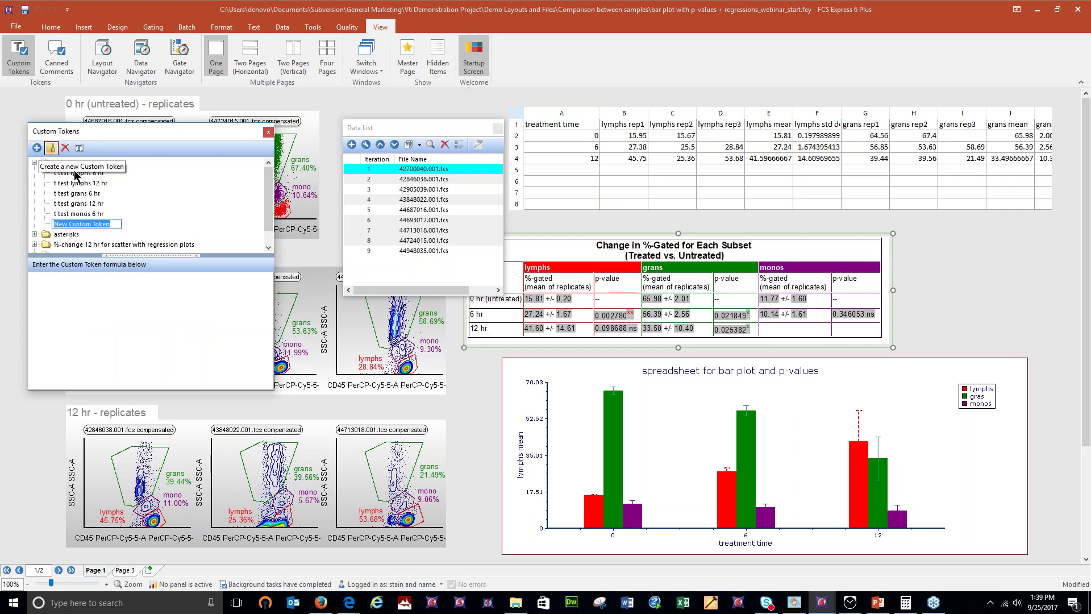
pyautogui.write('t tests monos 12 hr')
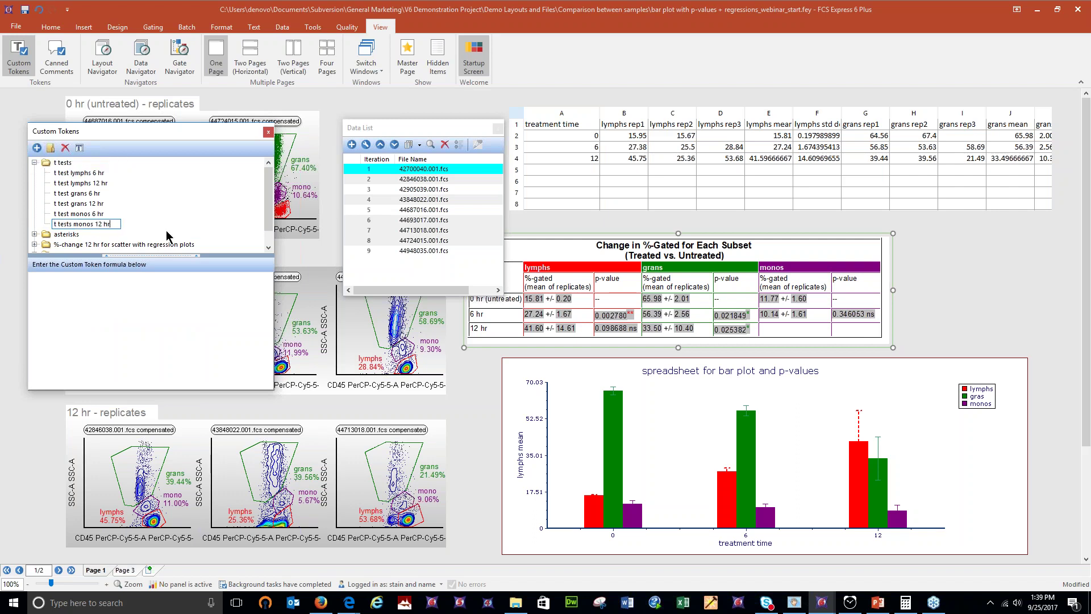
# Start the new token's formula with "=" and insert the statistics function TTest2S
pyautogui.click(152, 309)
pyautogui.write('=')
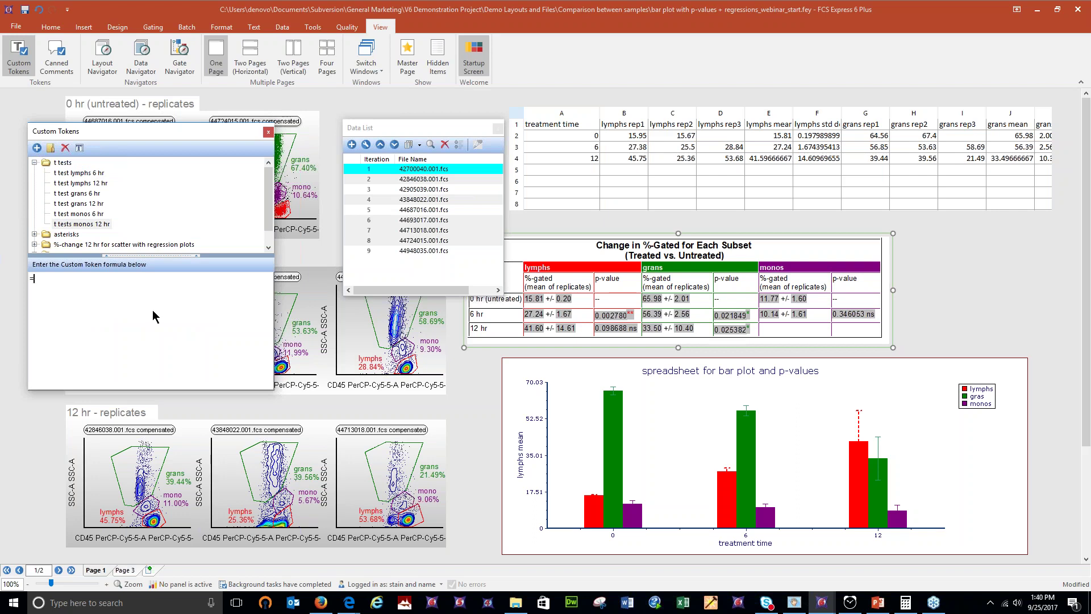
pyautogui.rightClick(152, 311)
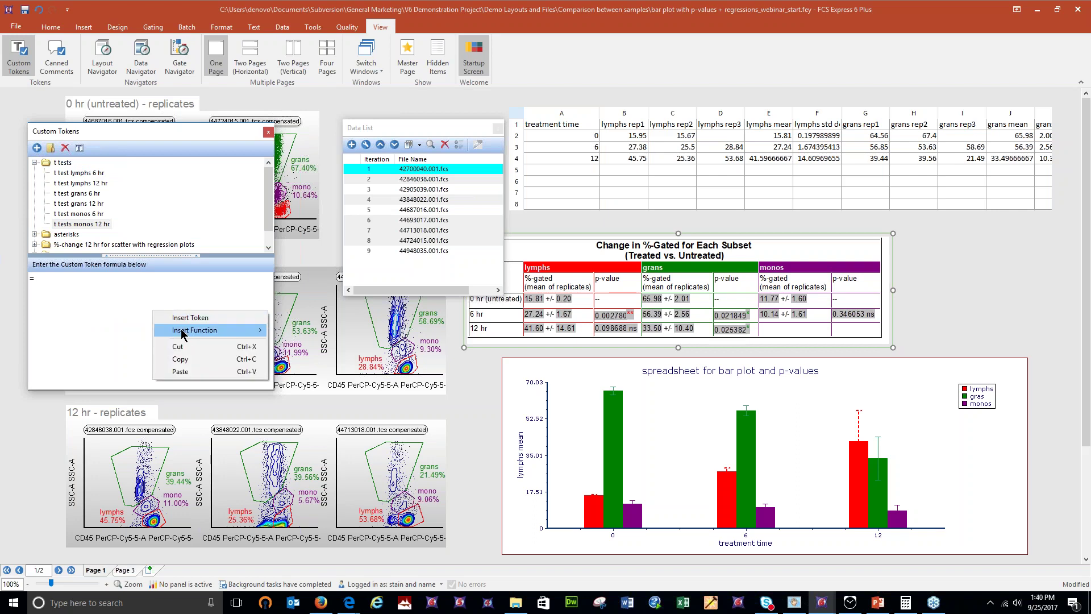
pyautogui.moveTo(182, 332)
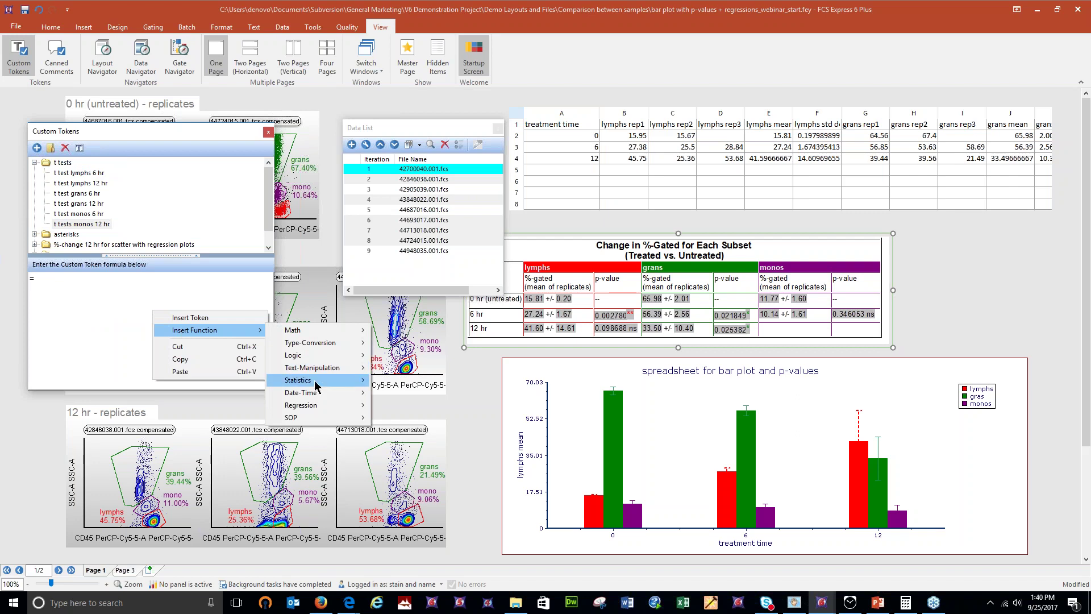
pyautogui.moveTo(316, 386)
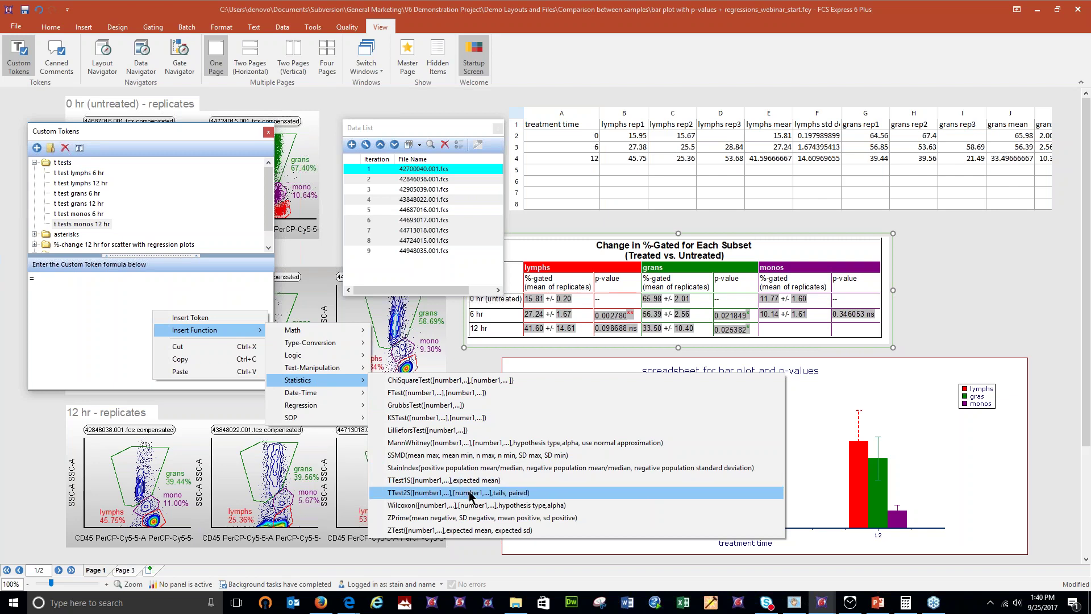
pyautogui.click(472, 493)
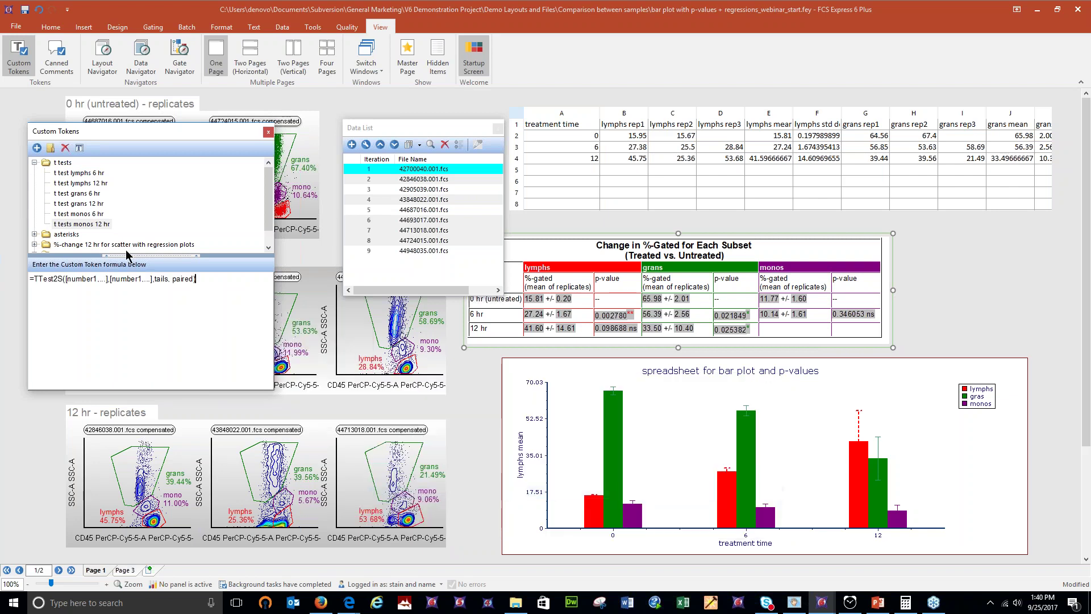
pyautogui.click(82, 213)
pyautogui.click(90, 224)
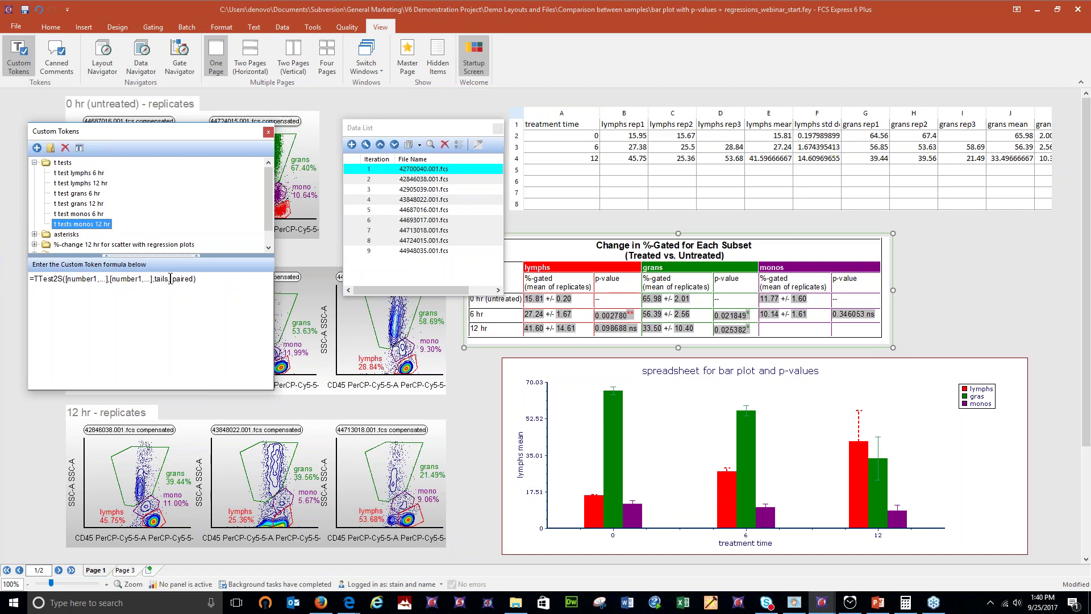
# Replace the first array's placeholder in TTest2S with the mono gate's % of gated cells from the 0 hr plot 44687016.001.fcs
pyautogui.moveTo(107, 278); pyautogui.dragTo(67, 288)
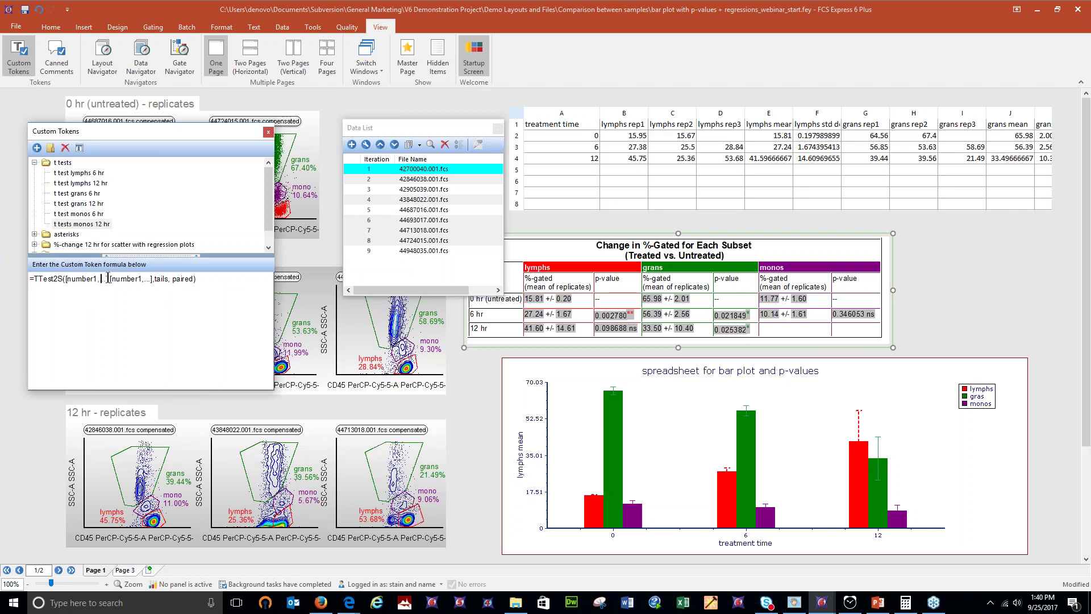
pyautogui.moveTo(107, 278); pyautogui.dragTo(66, 282)
pyautogui.press('BackSpace')
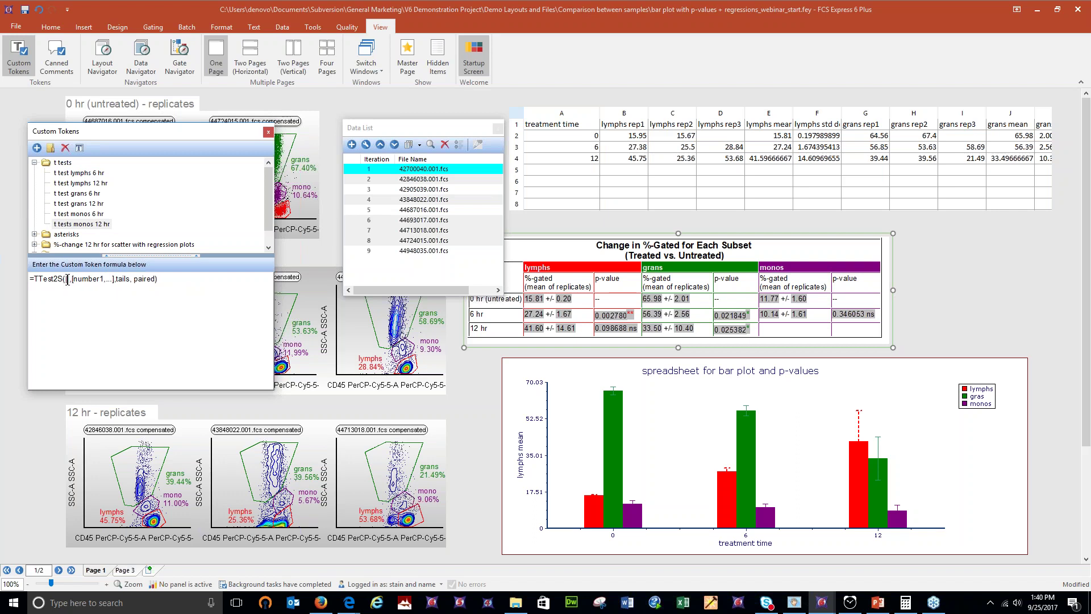
pyautogui.rightClick(68, 279)
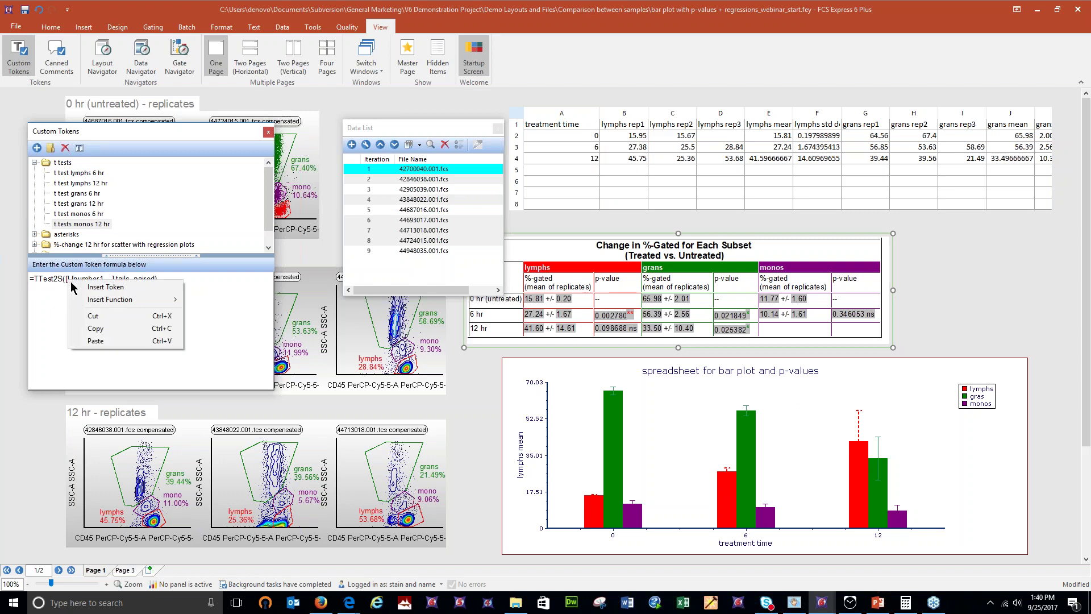
pyautogui.click(142, 139)
pyautogui.moveTo(194, 135); pyautogui.dragTo(601, 182)
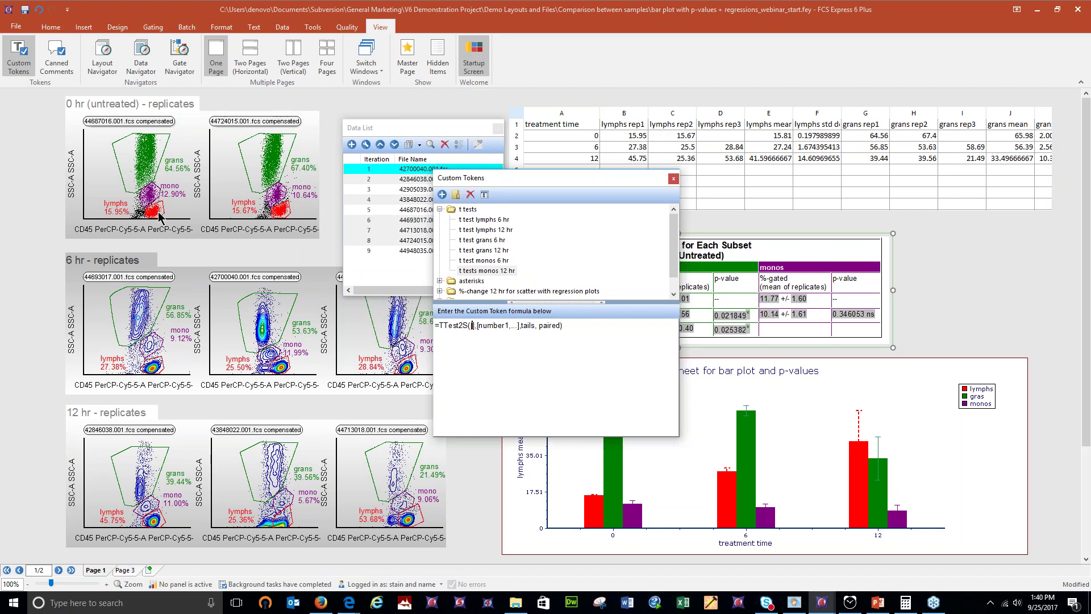
pyautogui.moveTo(149, 197); pyautogui.dragTo(473, 338)
pyautogui.click(595, 269)
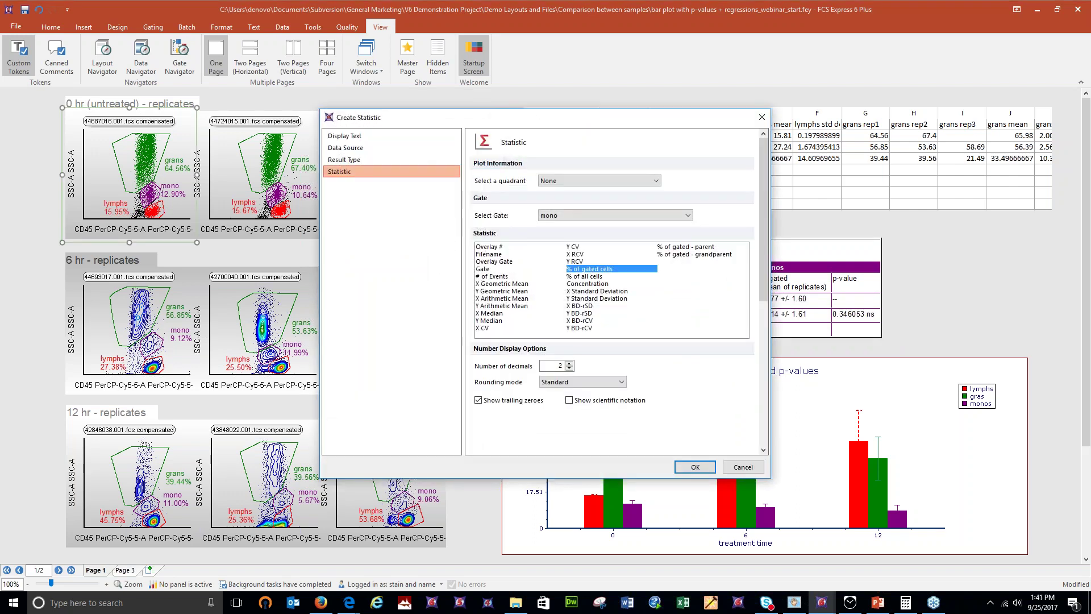
pyautogui.press('Return')
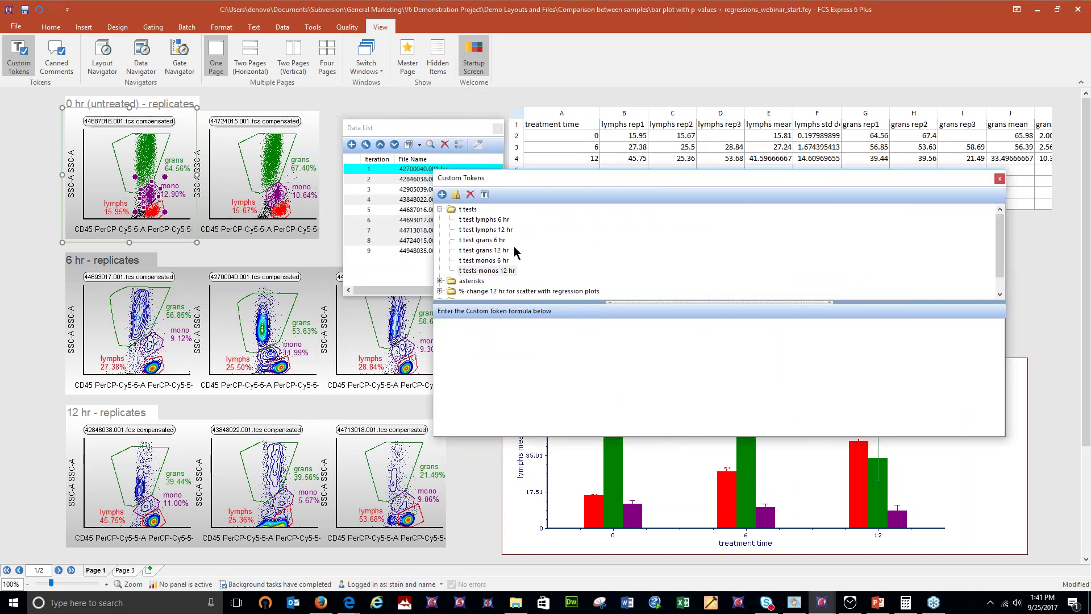
pyautogui.click(488, 260)
pyautogui.moveTo(574, 178); pyautogui.dragTo(250, 299)
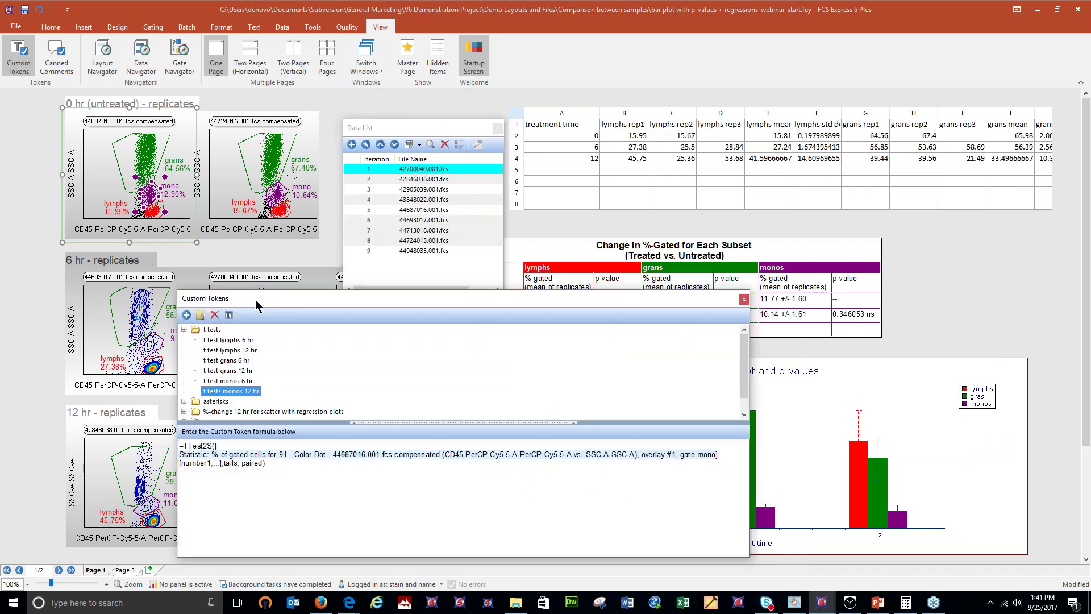
# Append a comma and the mono gate's % of gated cells from the 0 hr plot 44724015.001.fcs to the first array
pyautogui.click(723, 455)
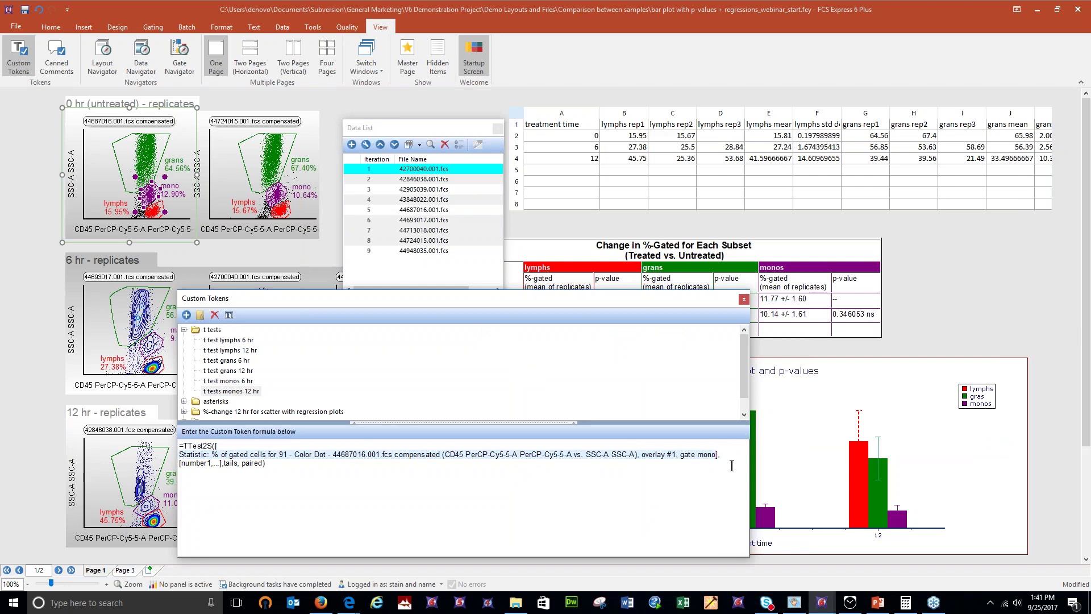
pyautogui.write(',')
pyautogui.click(280, 196)
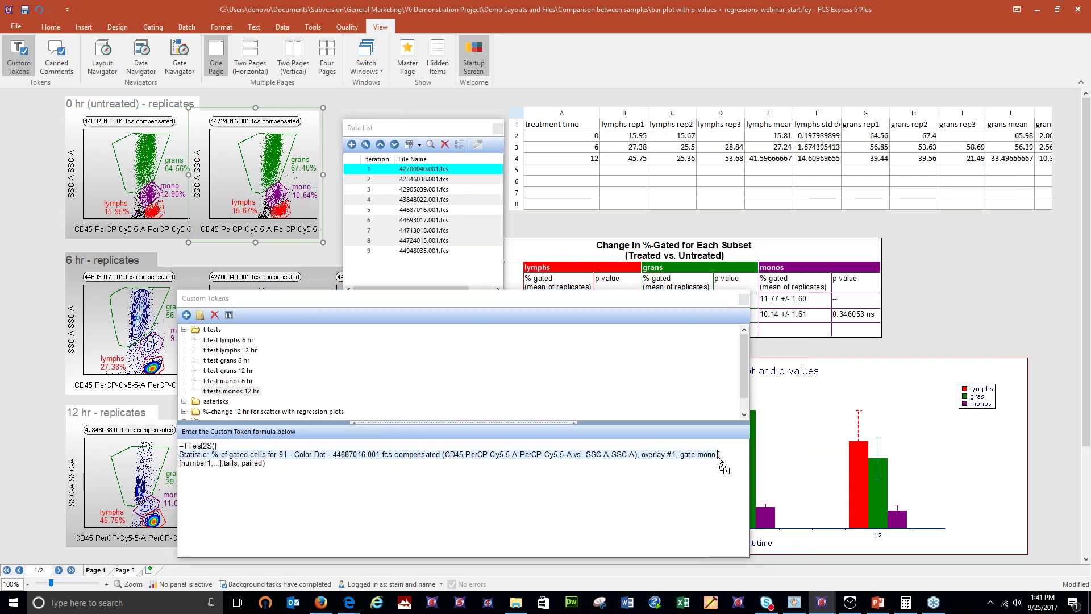
pyautogui.moveTo(718, 458); pyautogui.dragTo(719, 458)
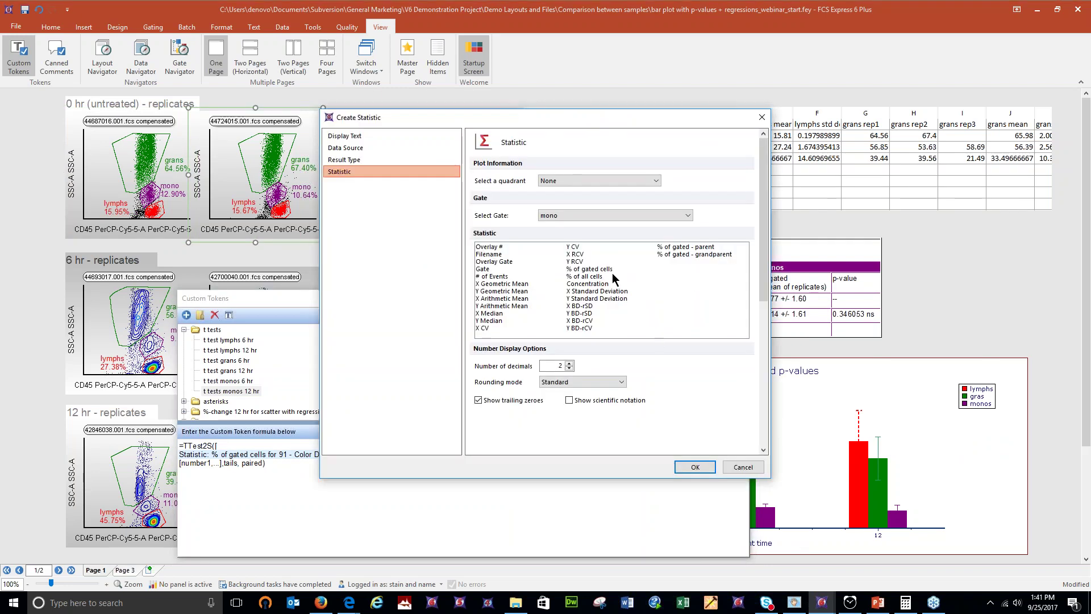
pyautogui.click(603, 270)
pyautogui.click(695, 467)
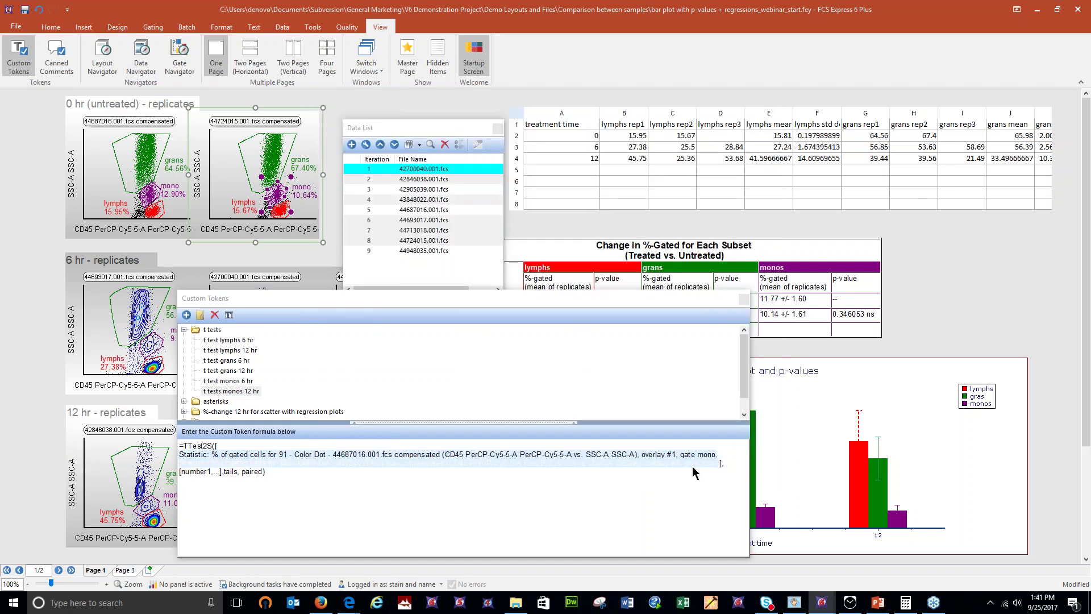
# Replace number1 in the second array with the mono gate's % of gated cells from the 12 hr plot 42846038.001.fcs
pyautogui.doubleClick(198, 471)
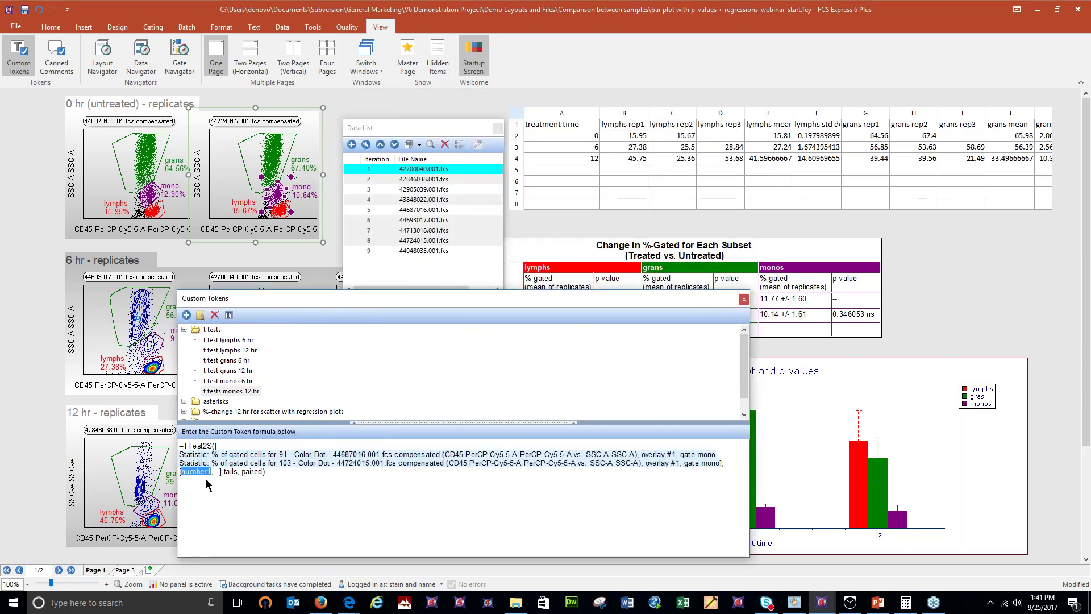
pyautogui.press('BackSpace')
pyautogui.moveTo(285, 296); pyautogui.dragTo(508, 240)
pyautogui.click(146, 513)
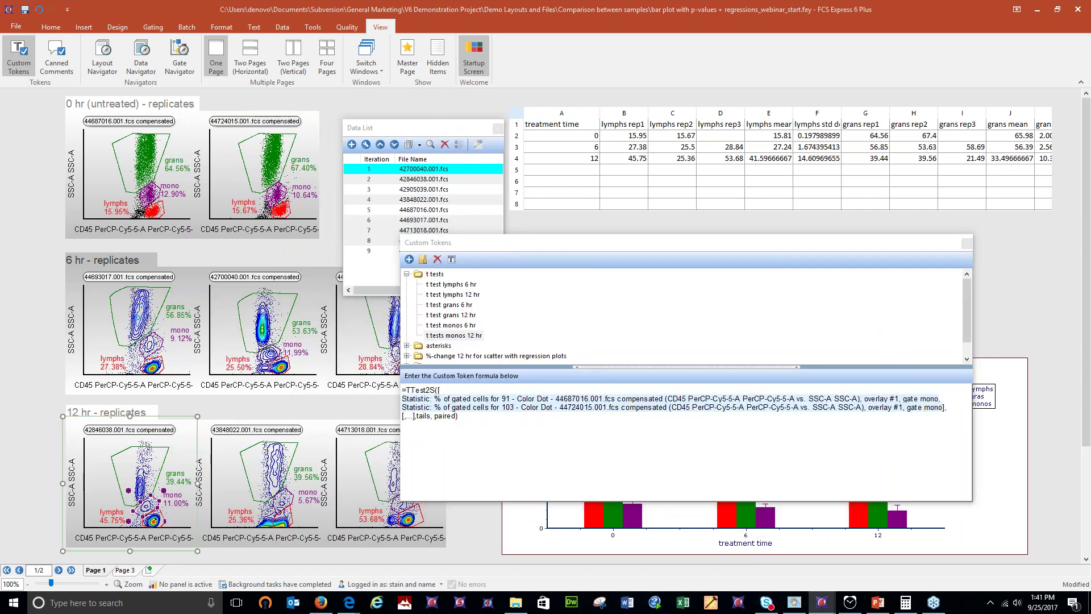
pyautogui.moveTo(146, 513); pyautogui.dragTo(404, 428)
pyautogui.click(609, 270)
pyautogui.click(693, 467)
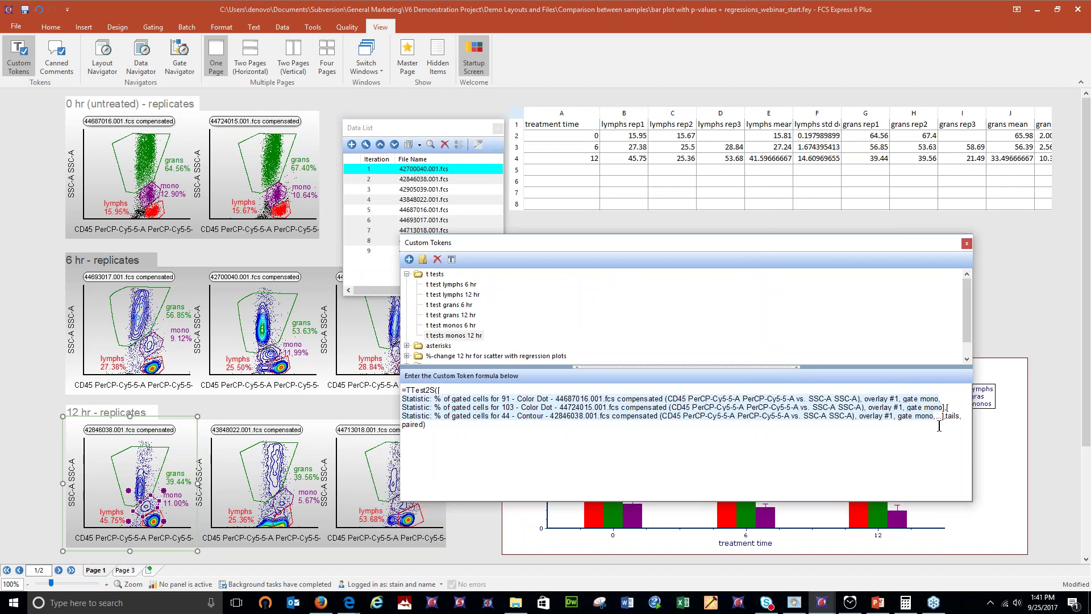
# Delete the "..." placeholder after the comma in the second array of the TTest2S formula
pyautogui.click(943, 416)
pyautogui.press('BackSpace')
pyautogui.press('BackSpace')
pyautogui.press('BackSpace')
pyautogui.rightClick(936, 415)
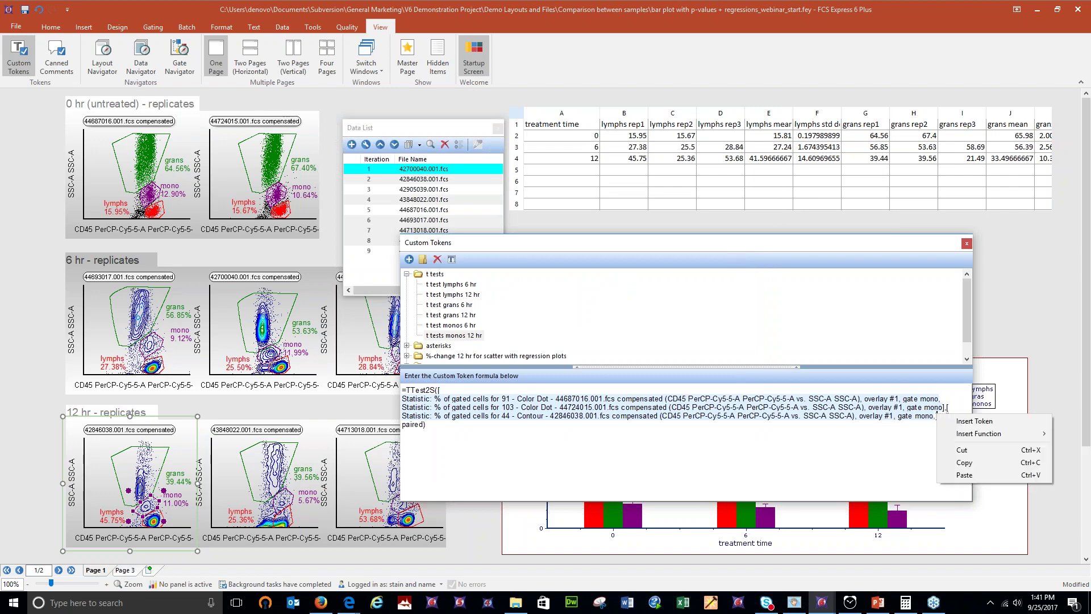
pyautogui.click(958, 421)
pyautogui.click(504, 334)
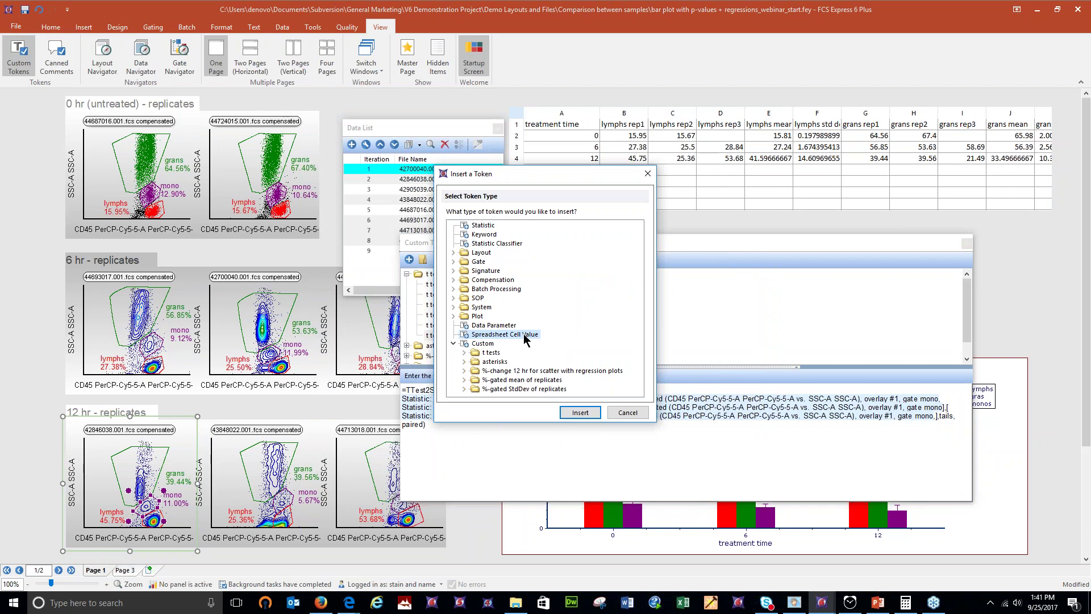
pyautogui.click(628, 413)
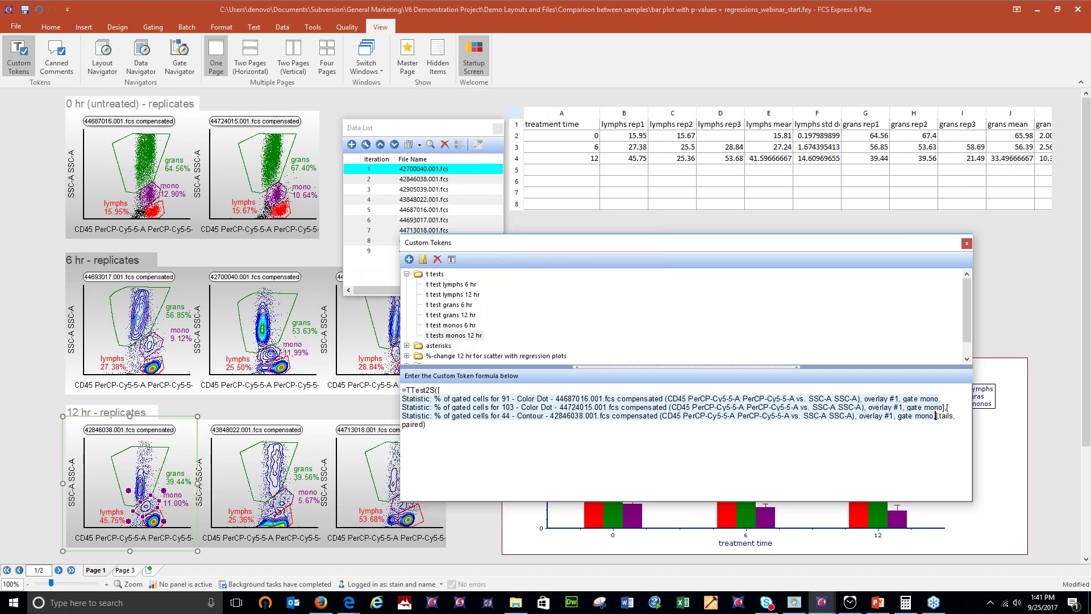
# Add the mono gate's % of gated cells from the 12 hr plot 43848022.001.fcs as the second array's second value
pyautogui.moveTo(936, 415); pyautogui.dragTo(939, 428)
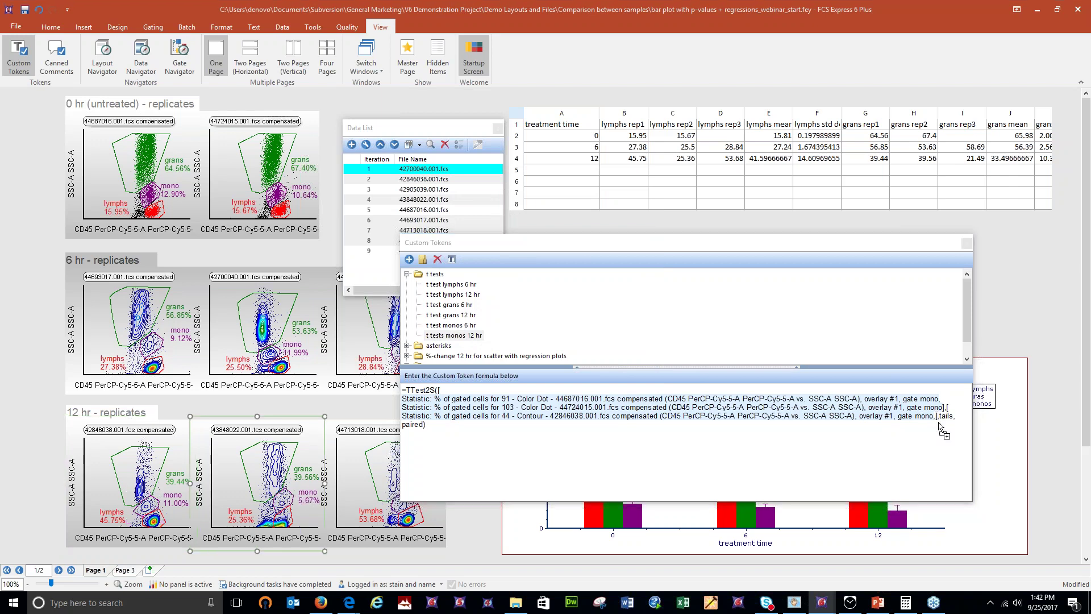
pyautogui.doubleClick(935, 415)
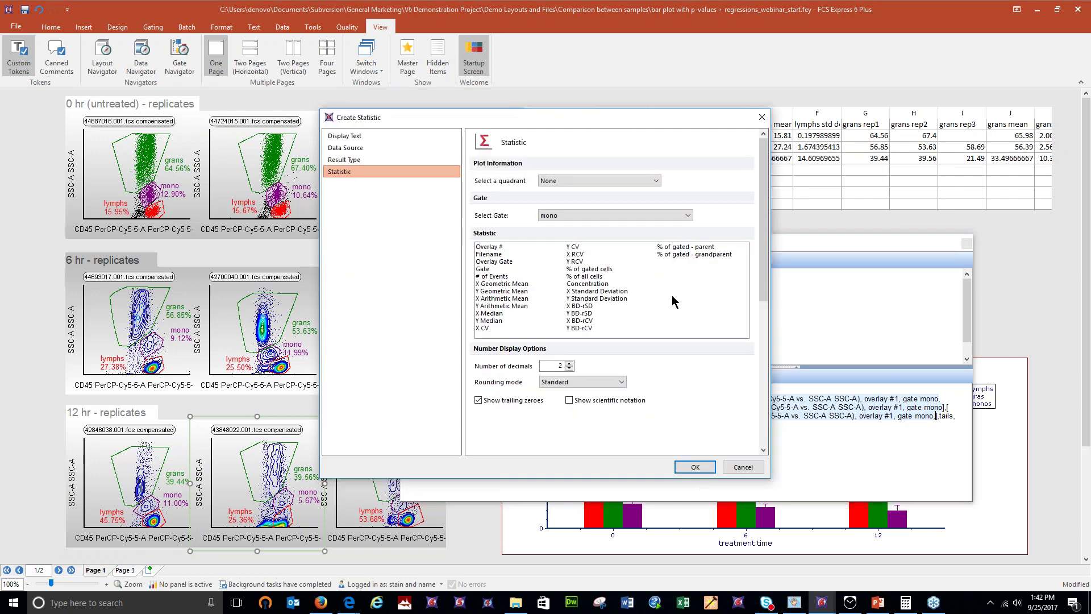
pyautogui.click(604, 269)
pyautogui.click(695, 467)
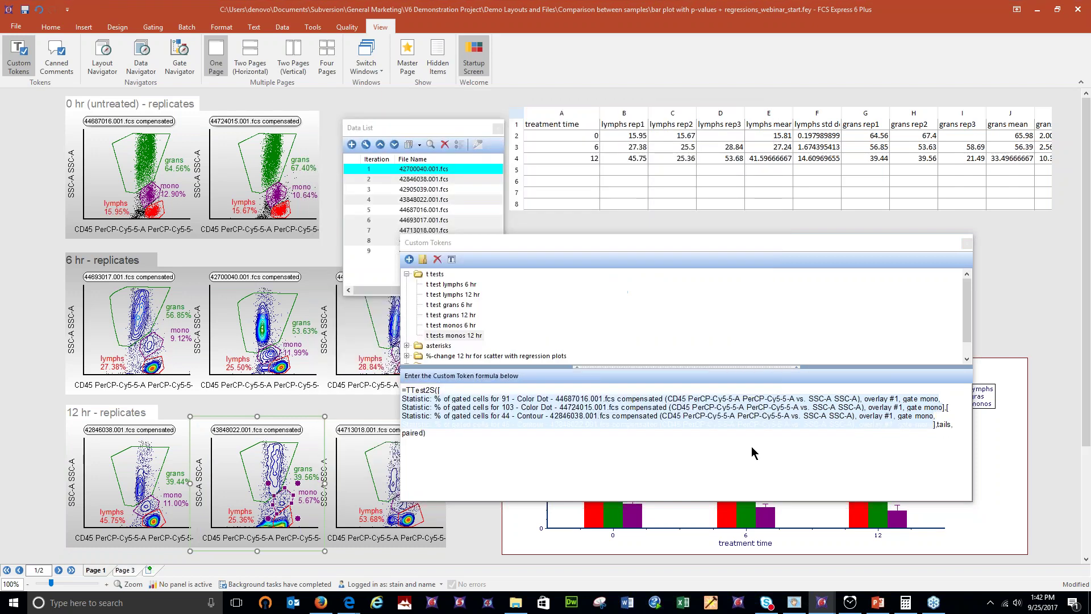
# Append a comma and the mono gate's % of gated cells from the 12 hr plot 44713018.001.fcs to the second array
pyautogui.click(942, 409)
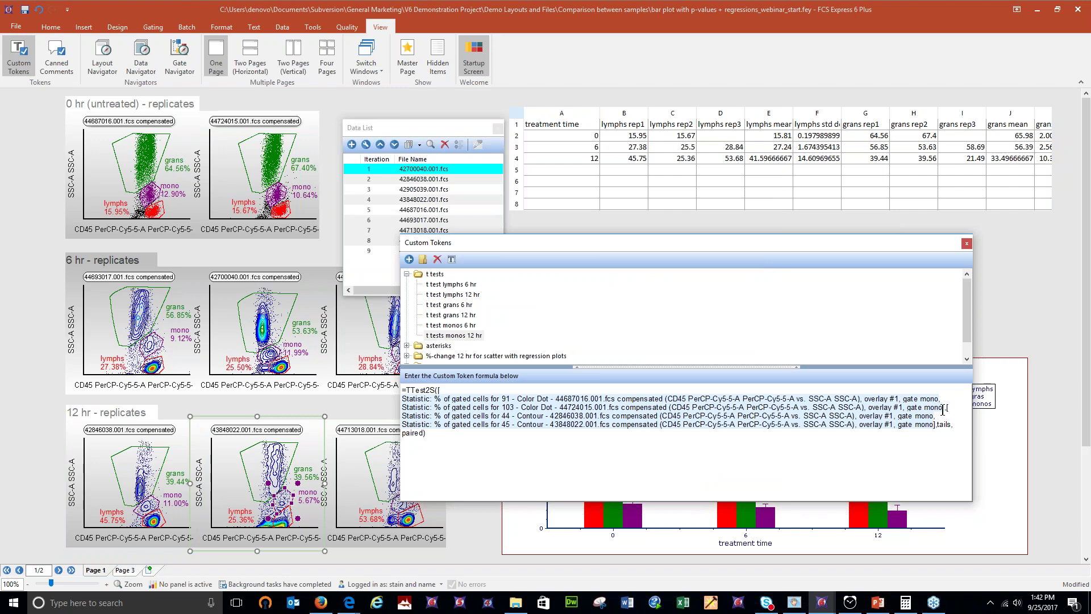
pyautogui.write(',')
pyautogui.moveTo(393, 509); pyautogui.dragTo(935, 430)
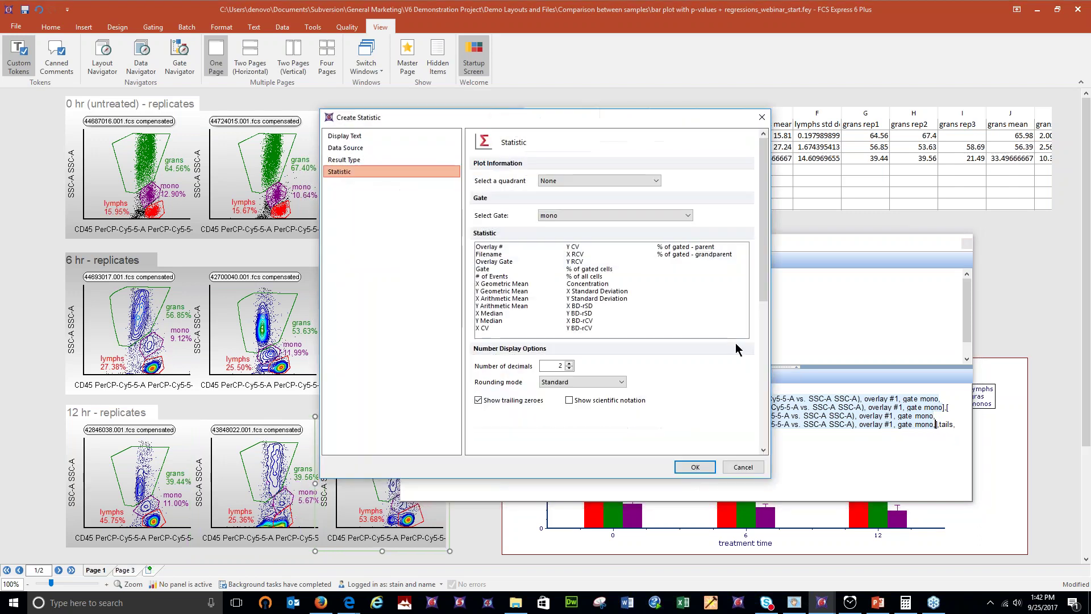
pyautogui.click(580, 269)
pyautogui.click(694, 467)
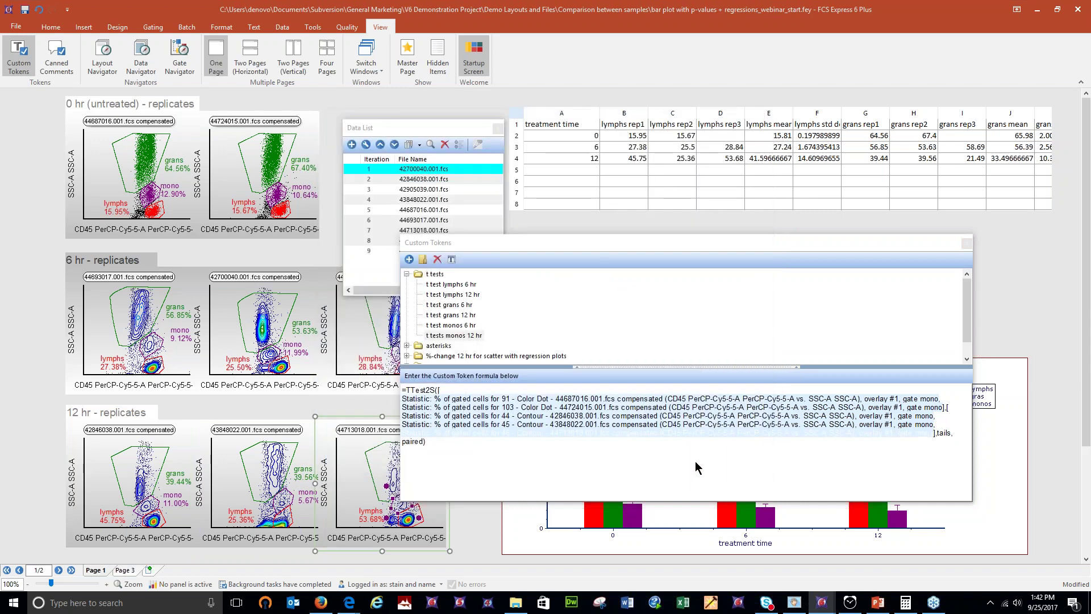
# Following the t test monos 6 hr token, set tails to 2 and paired to false in the t tests monos 12 hr formula
pyautogui.click(453, 327)
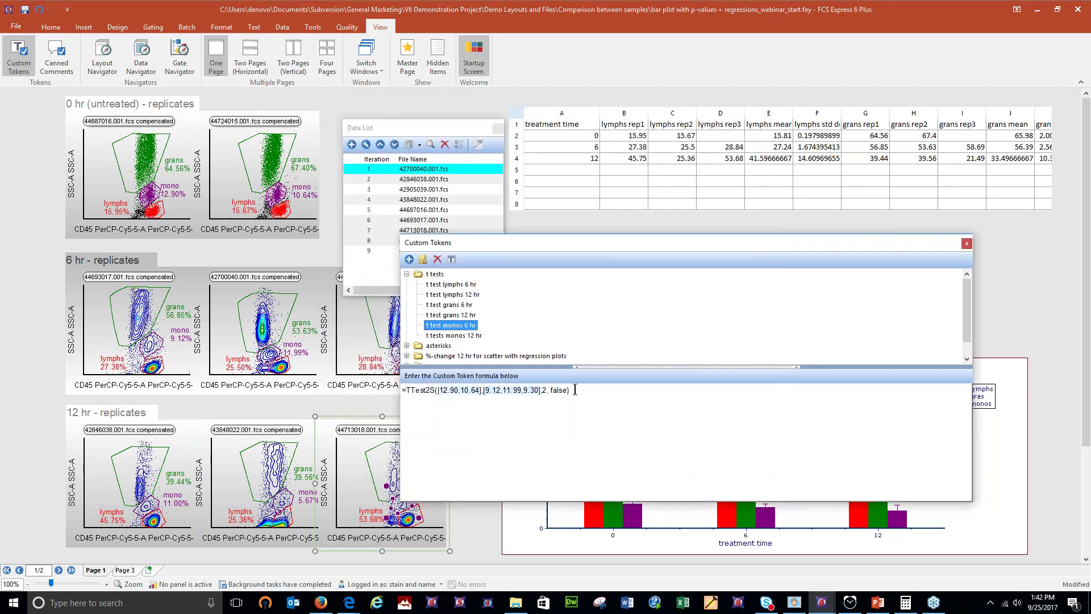
pyautogui.moveTo(569, 389); pyautogui.dragTo(544, 394)
pyautogui.click(463, 335)
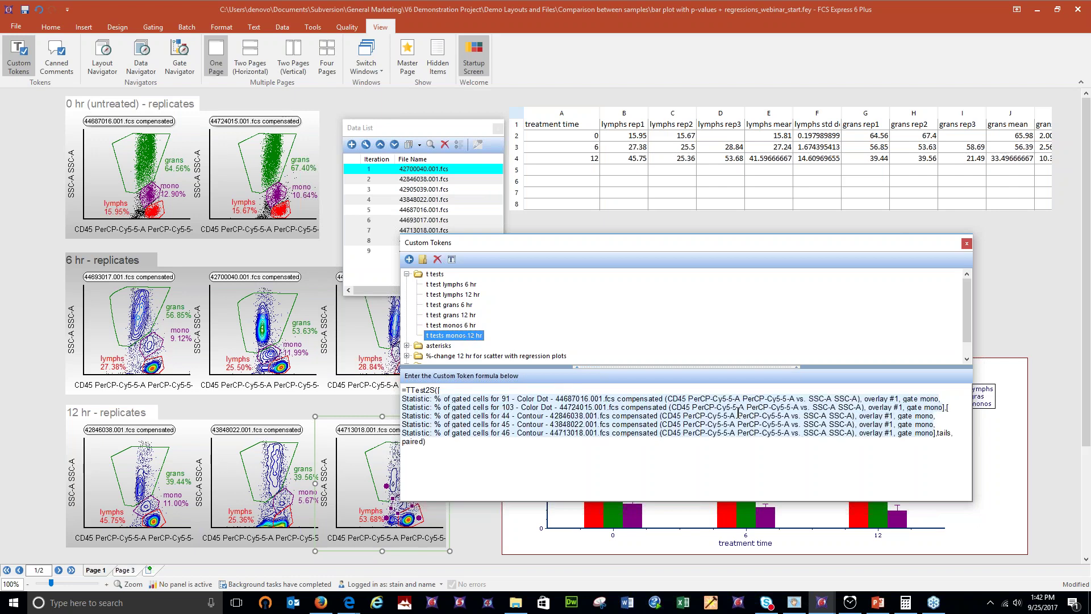
pyautogui.doubleClick(943, 433)
pyautogui.write('2, paired)')
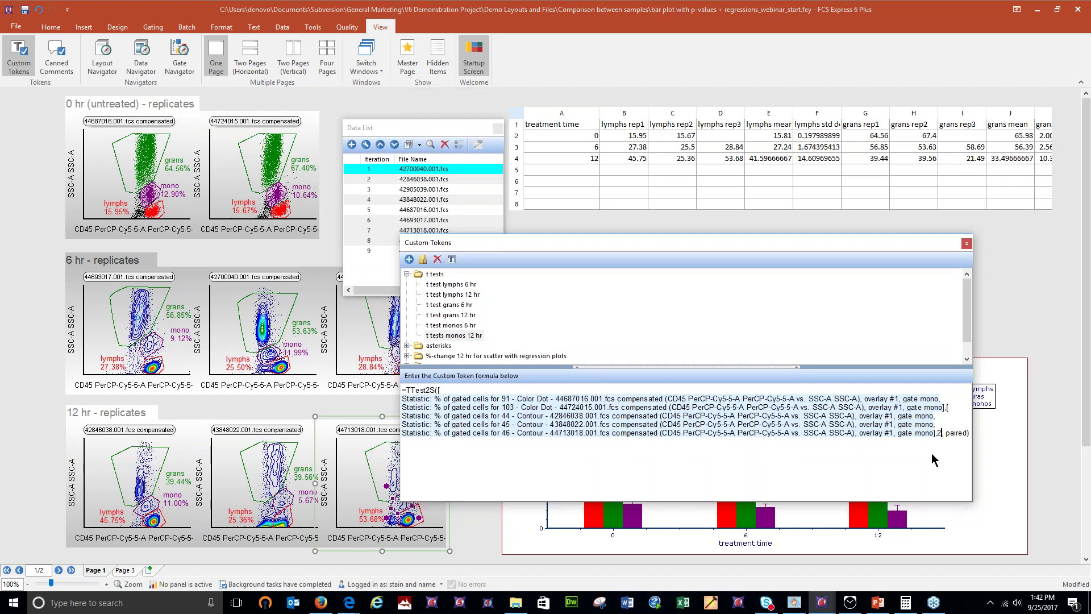
pyautogui.doubleClick(957, 433)
pyautogui.write('false')
# Insert the t tests monos 12 hr token into the 12 hr p-value cell of the monos columns in the results table
pyautogui.moveTo(778, 245); pyautogui.dragTo(399, 291)
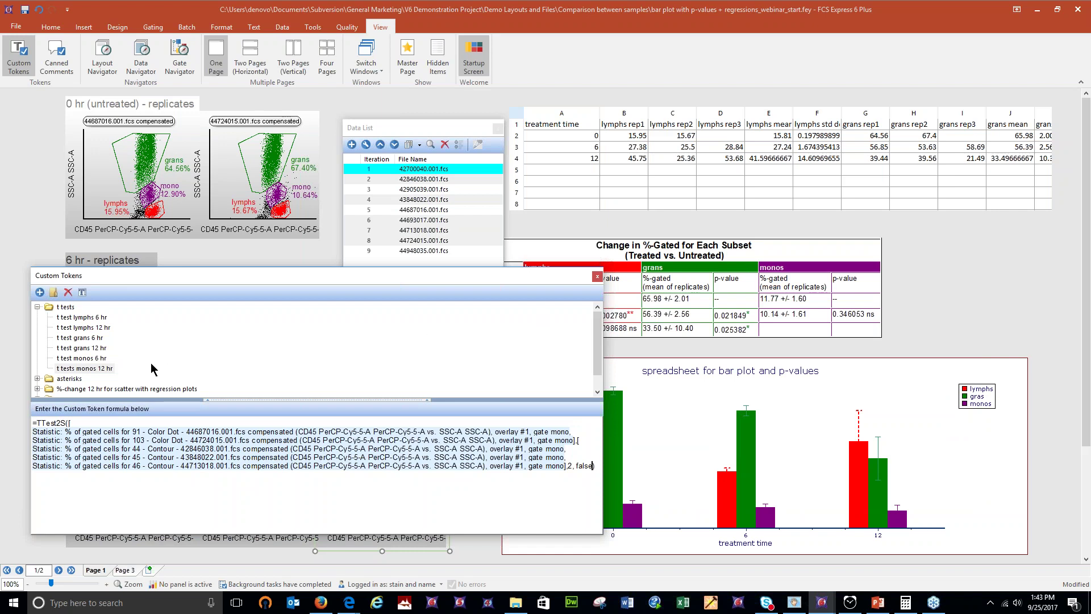
pyautogui.click(84, 370)
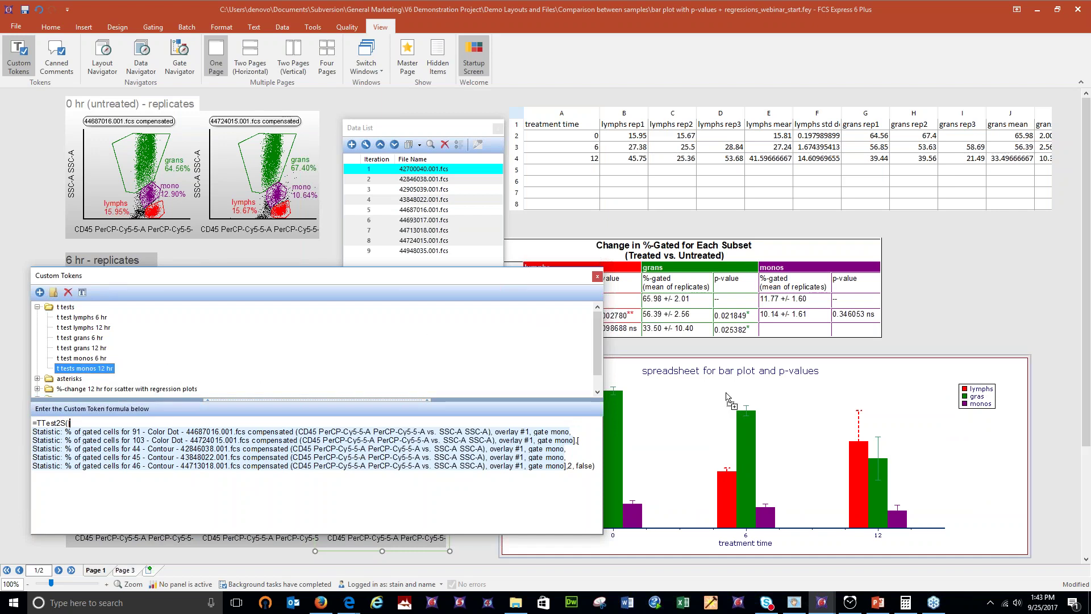
pyautogui.click(847, 330)
pyautogui.moveTo(848, 336); pyautogui.dragTo(846, 334)
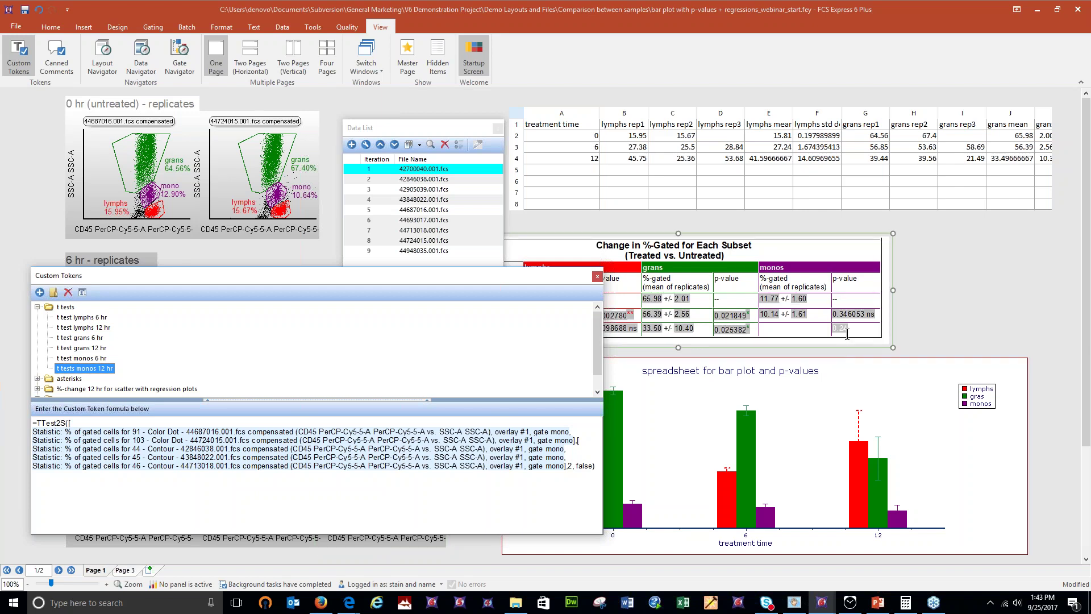
pyautogui.click(857, 328)
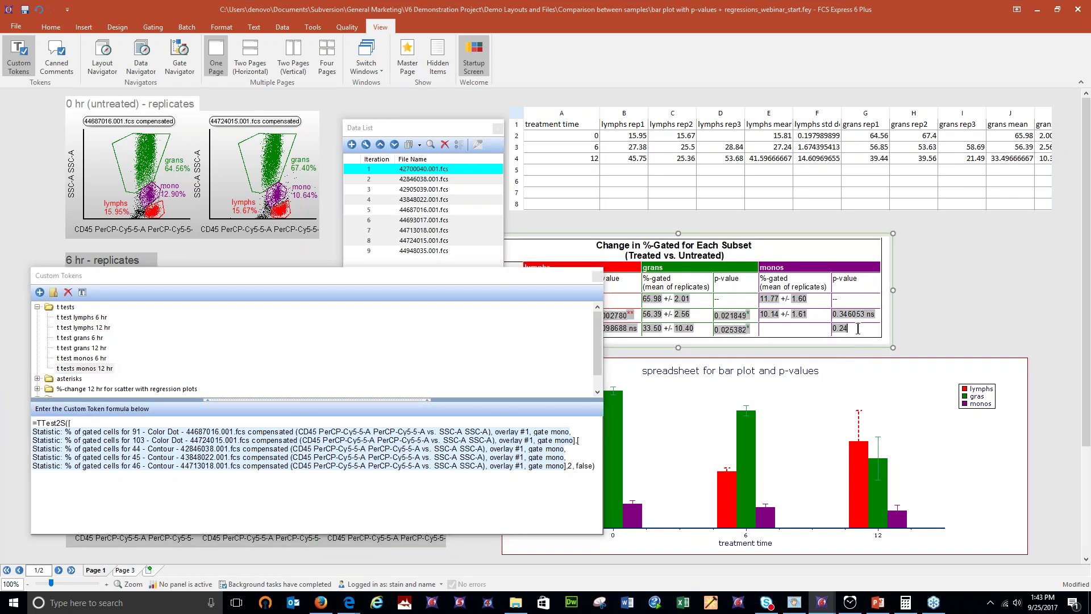
# Examine the formulas of the monos asterisks 12hr and grans asterisks 12hr tokens, including their p-value ranges and assigned asterisks
pyautogui.moveTo(366, 275); pyautogui.dragTo(358, 242)
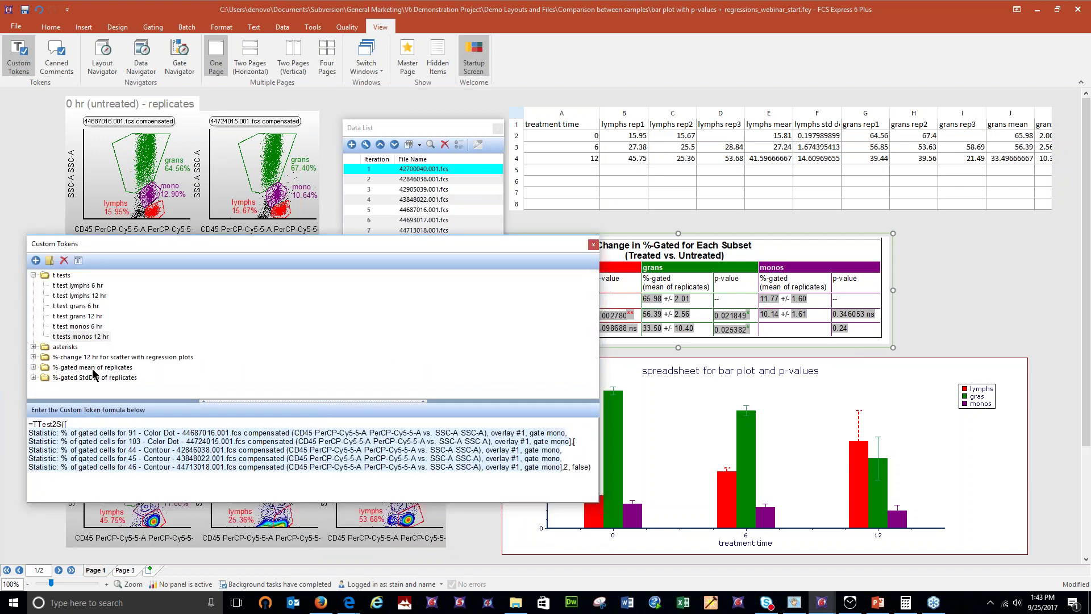
pyautogui.click(33, 346)
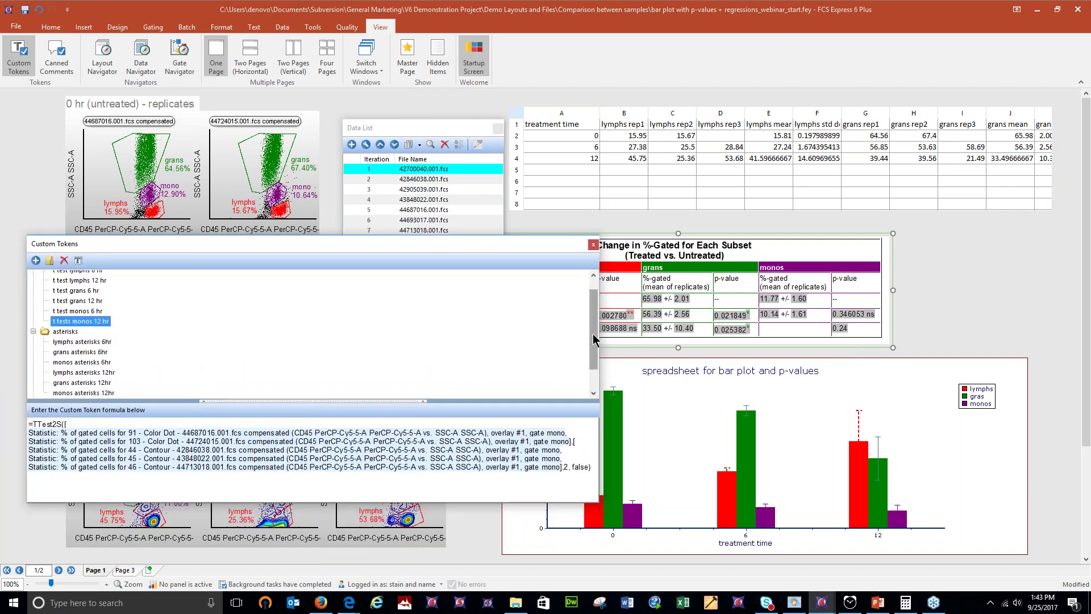
pyautogui.scroll(-1, 593, 339)
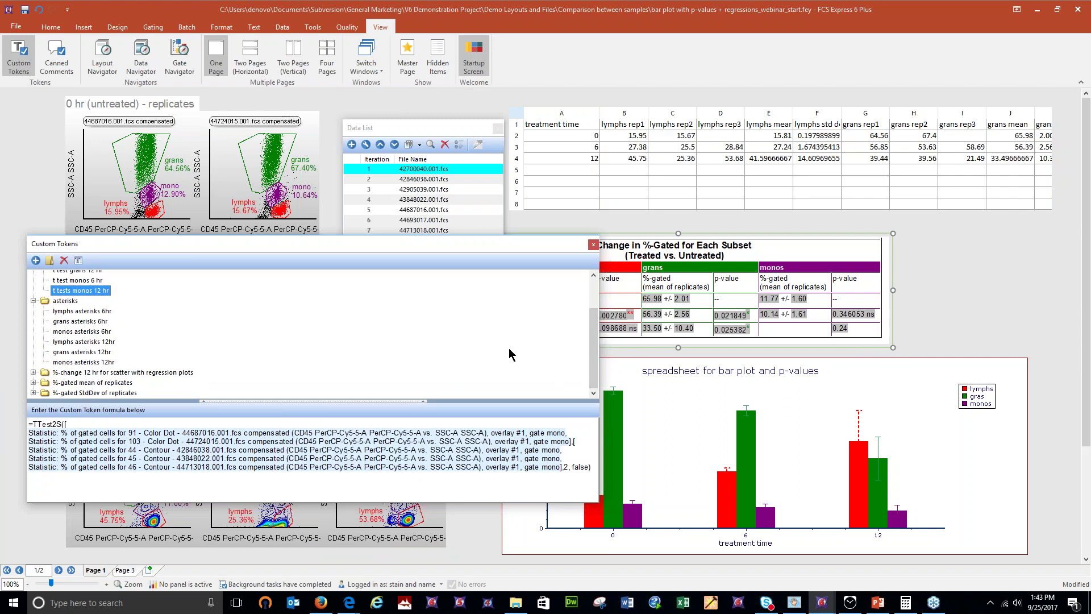
pyautogui.click(81, 362)
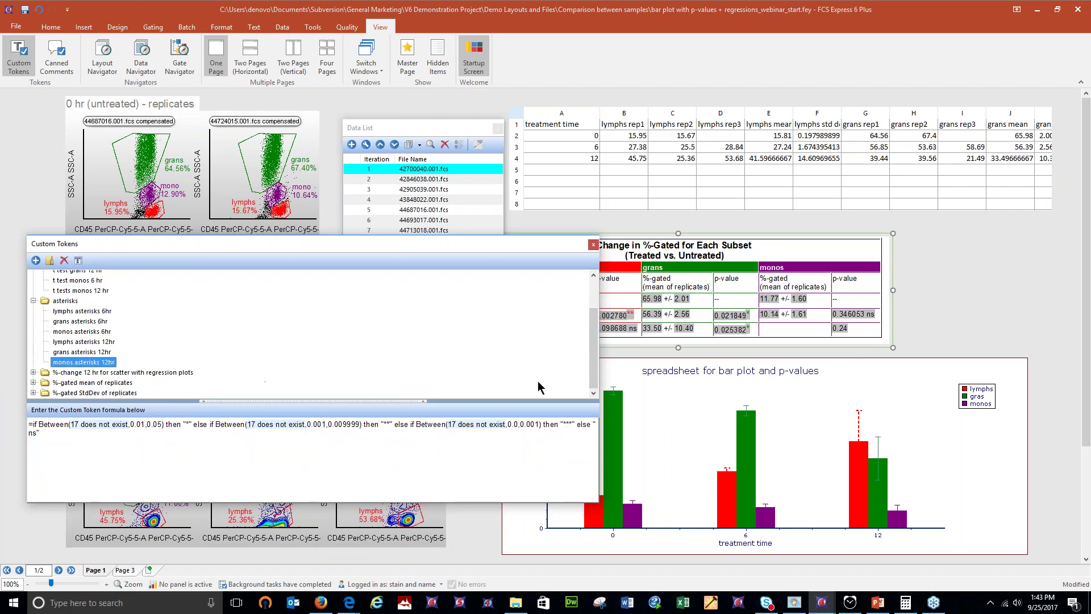
pyautogui.moveTo(599, 369); pyautogui.dragTo(683, 342)
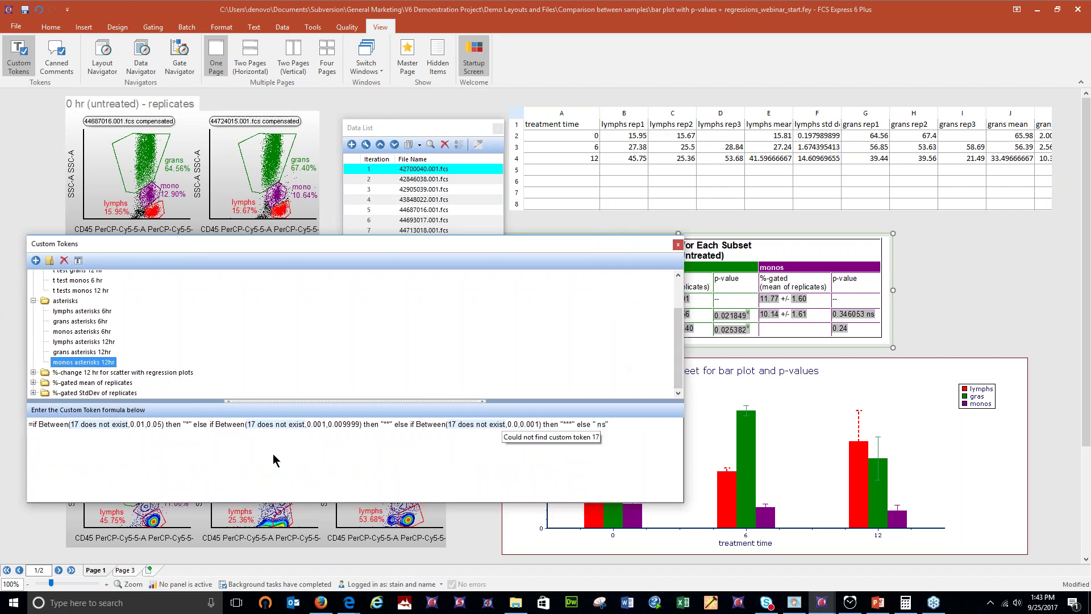
pyautogui.click(247, 452)
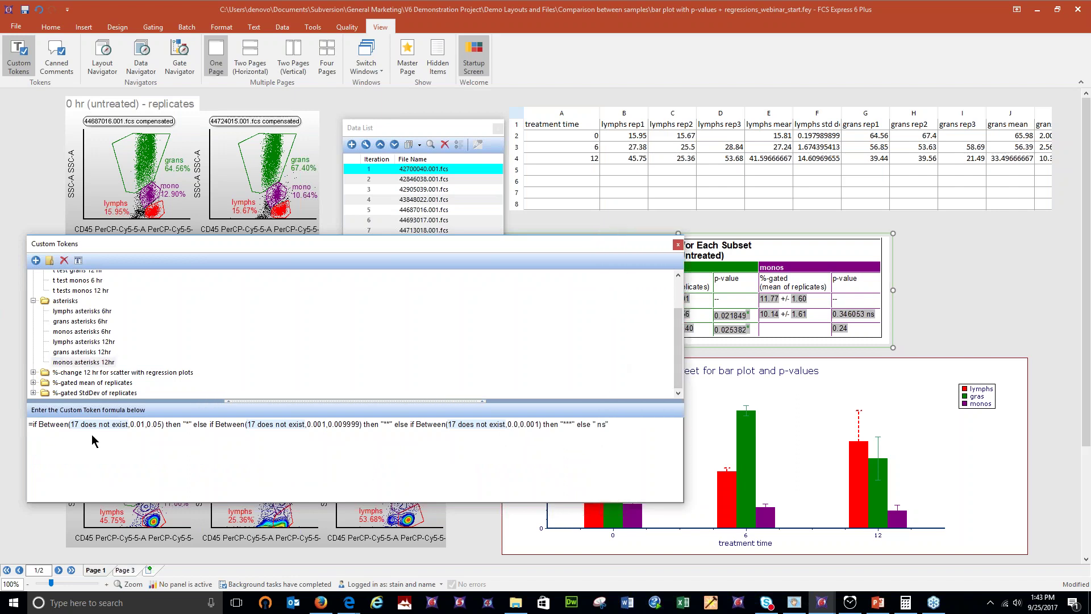
pyautogui.click(95, 353)
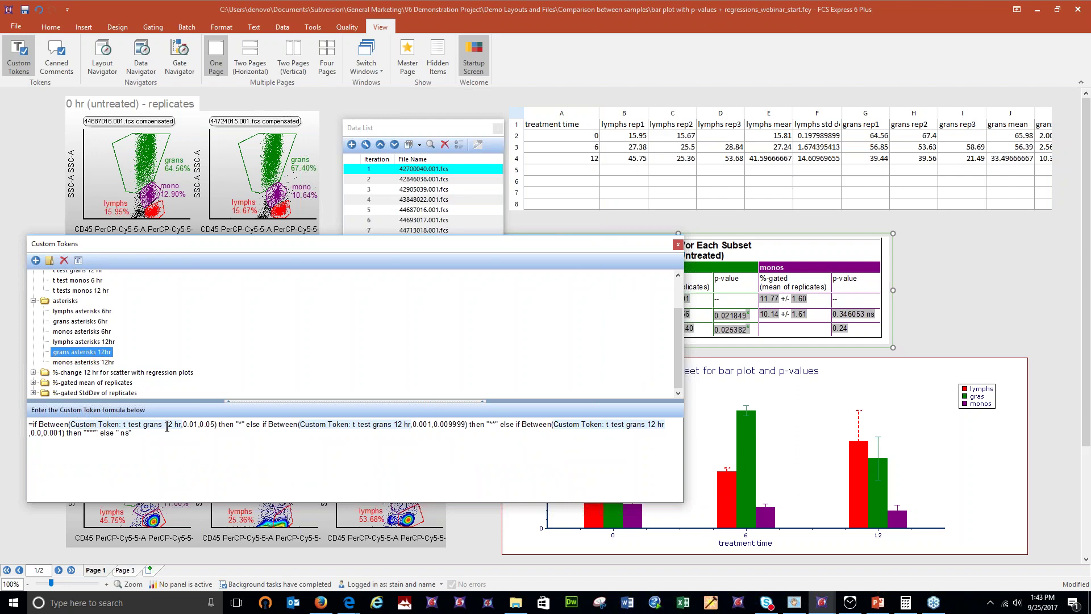
pyautogui.doubleClick(191, 425)
pyautogui.doubleClick(210, 425)
pyautogui.doubleClick(240, 424)
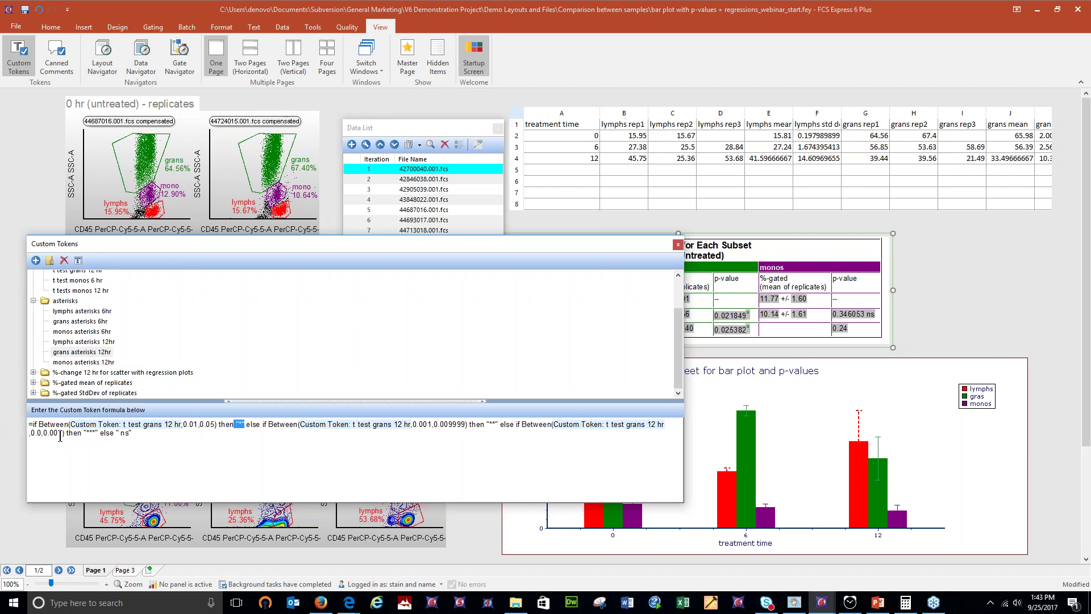
pyautogui.click(141, 452)
pyautogui.click(81, 354)
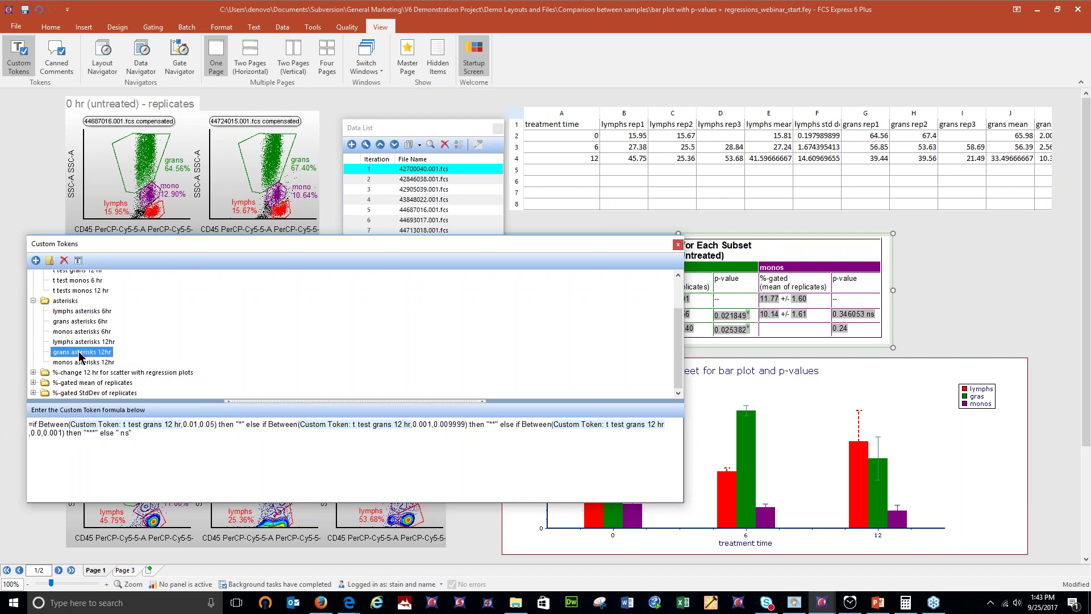
# Undo and redo the p-value token insertion in the monos 12 hr cell, closing the Custom Tokens window in between
pyautogui.click(903, 467)
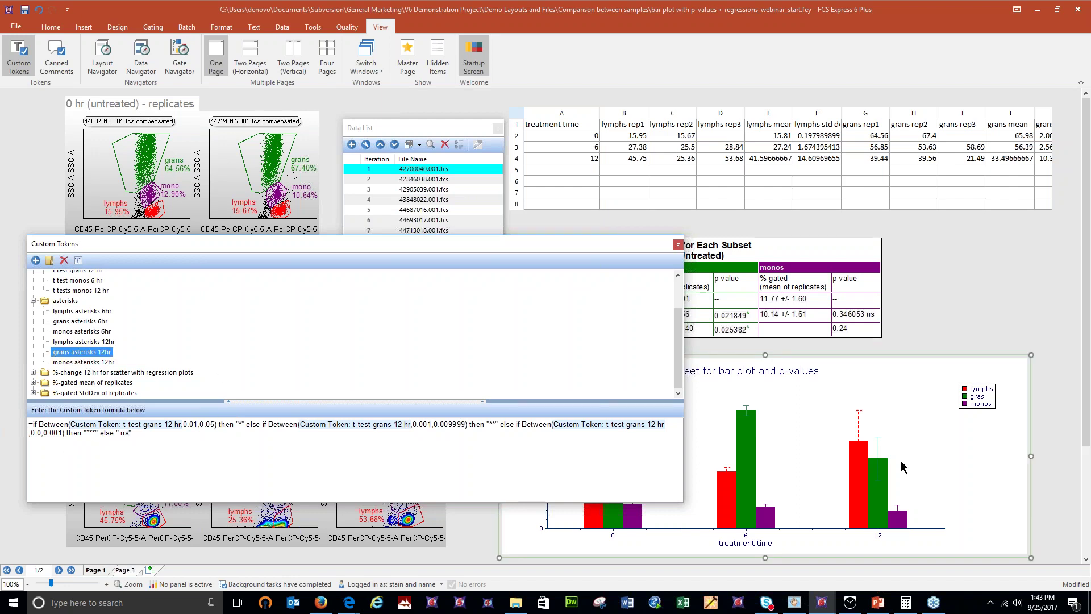
pyautogui.click(39, 9)
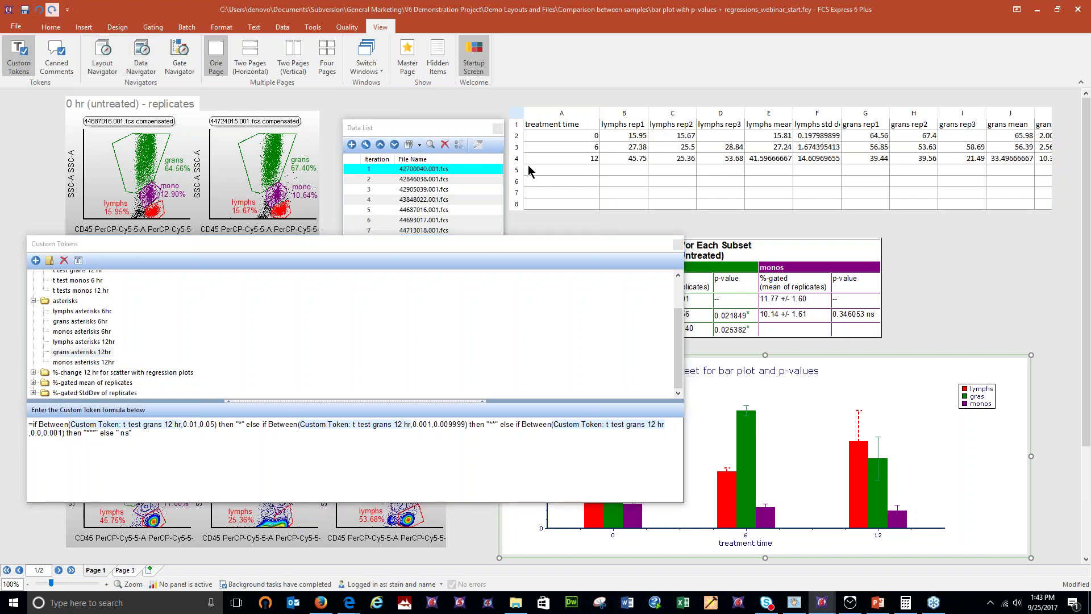
pyautogui.click(672, 246)
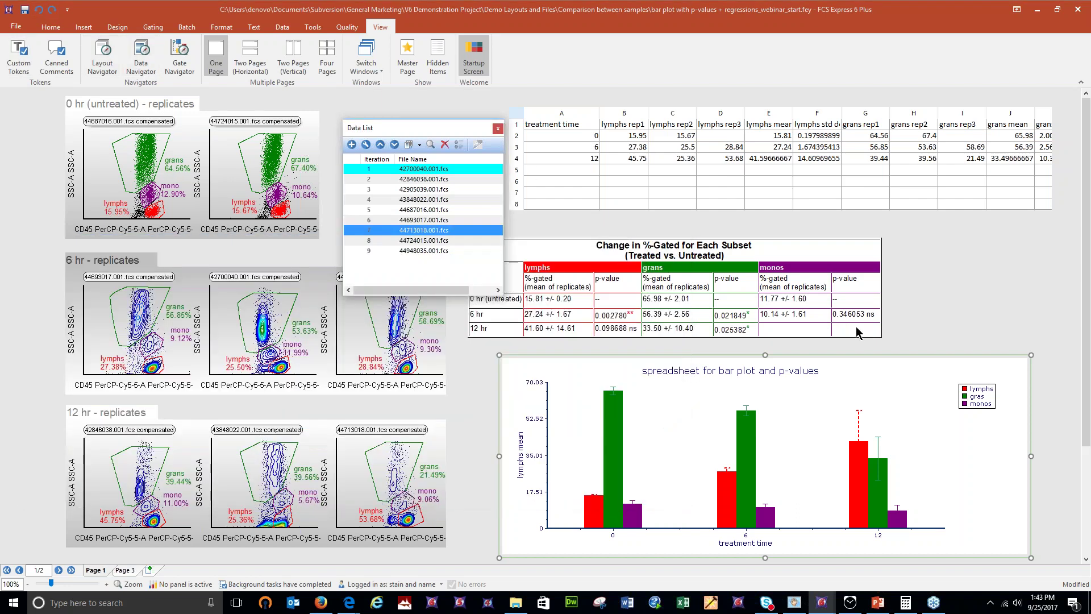
pyautogui.click(856, 328)
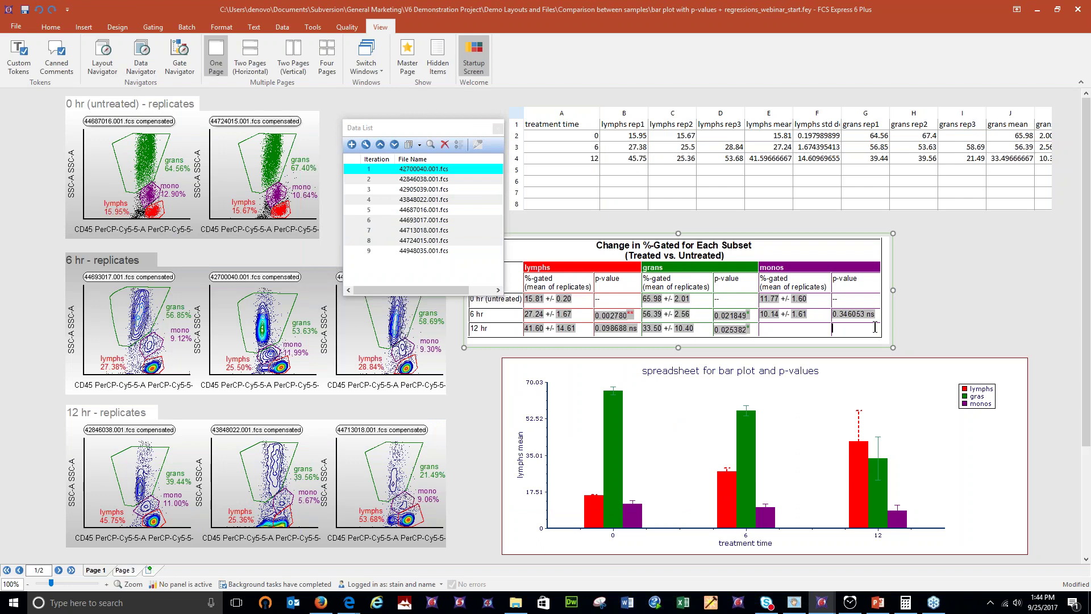
pyautogui.click(914, 332)
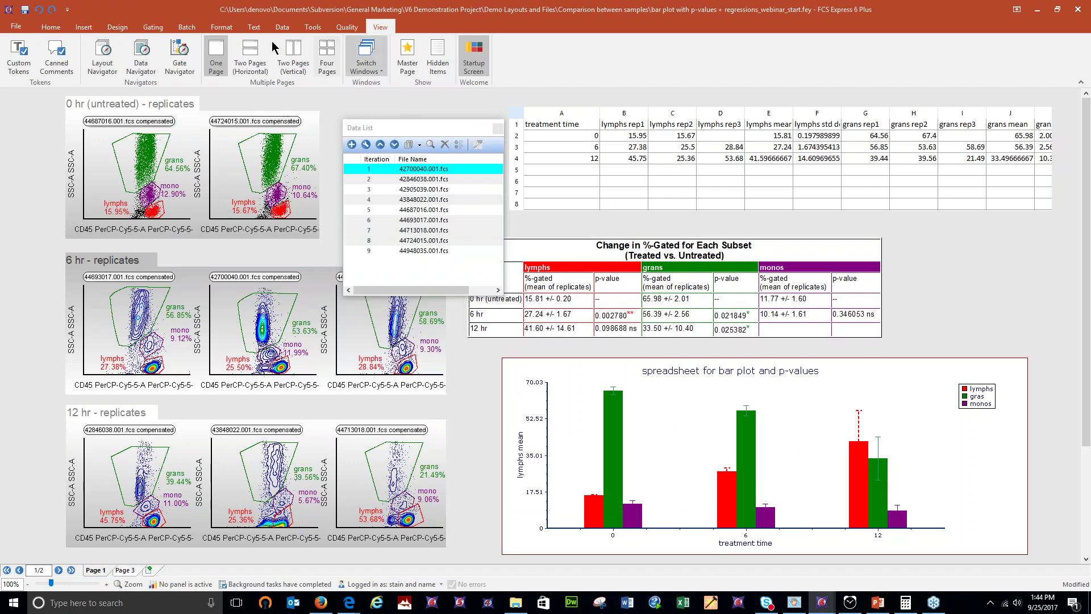
pyautogui.click(51, 9)
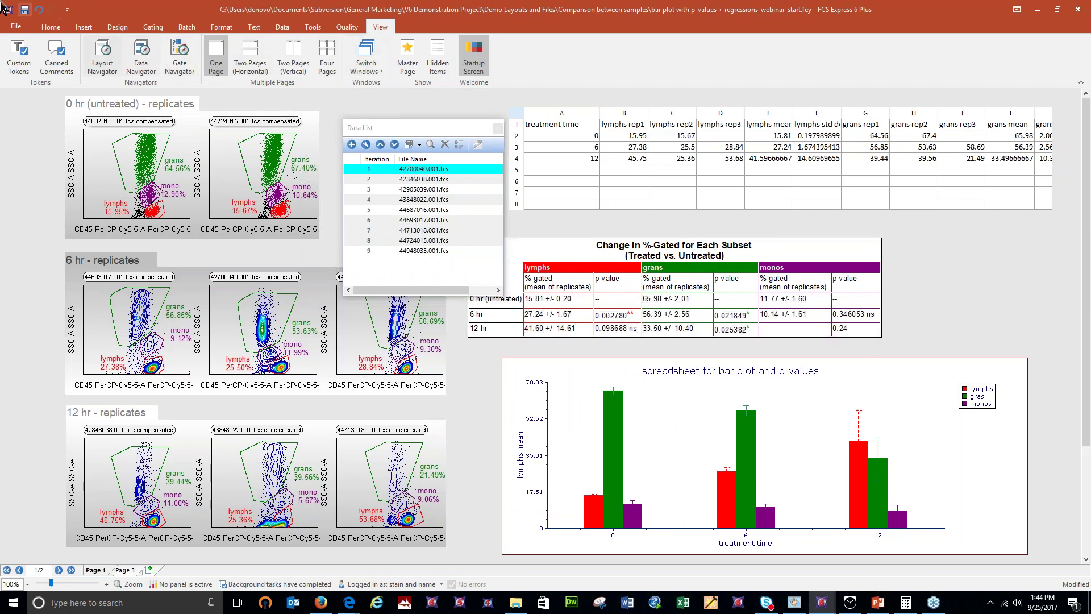
# Shift the mono gate slightly in the 12 hr plot 44713018.001.fcs and in the 0 hr plot 44724015.001.fcs
pyautogui.moveTo(410, 504)
pyautogui.mouseDown()
pyautogui.moveTo(392, 500)
pyautogui.moveTo(409, 506)
pyautogui.moveTo(391, 510)
pyautogui.moveTo(419, 504)
pyautogui.moveTo(399, 511)
pyautogui.mouseUp()
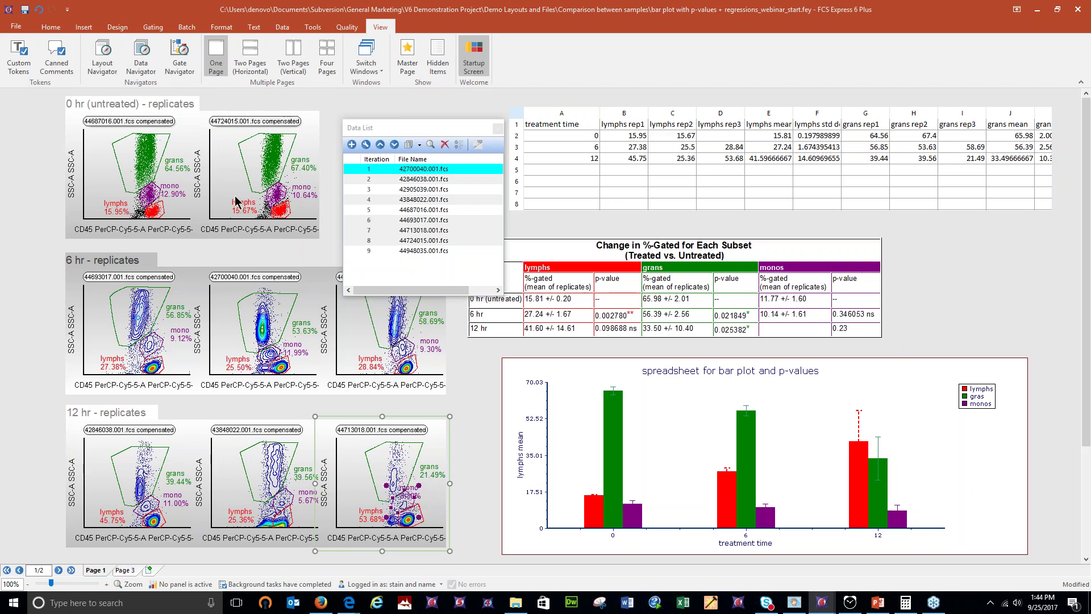
pyautogui.moveTo(275, 199)
pyautogui.mouseDown()
pyautogui.moveTo(266, 191)
pyautogui.moveTo(276, 202)
pyautogui.mouseUp()
pyautogui.moveTo(384, 135)
pyautogui.mouseDown()
pyautogui.moveTo(386, 221)
pyautogui.moveTo(392, 174)
pyautogui.moveTo(366, 142)
pyautogui.mouseUp()
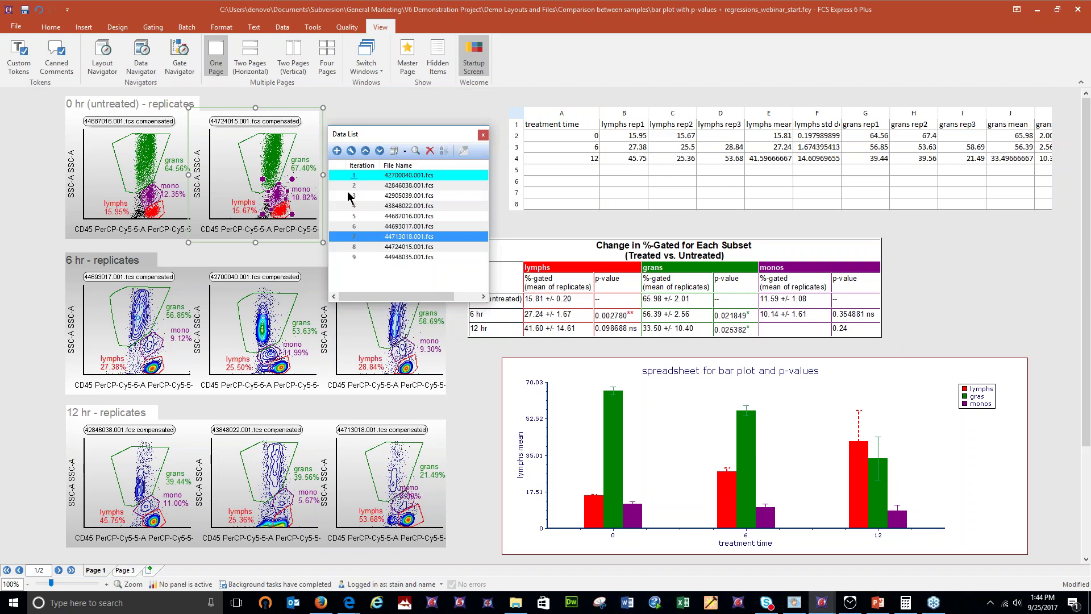
pyautogui.moveTo(396, 509)
pyautogui.mouseDown()
pyautogui.moveTo(409, 498)
pyautogui.moveTo(397, 507)
pyautogui.mouseUp()
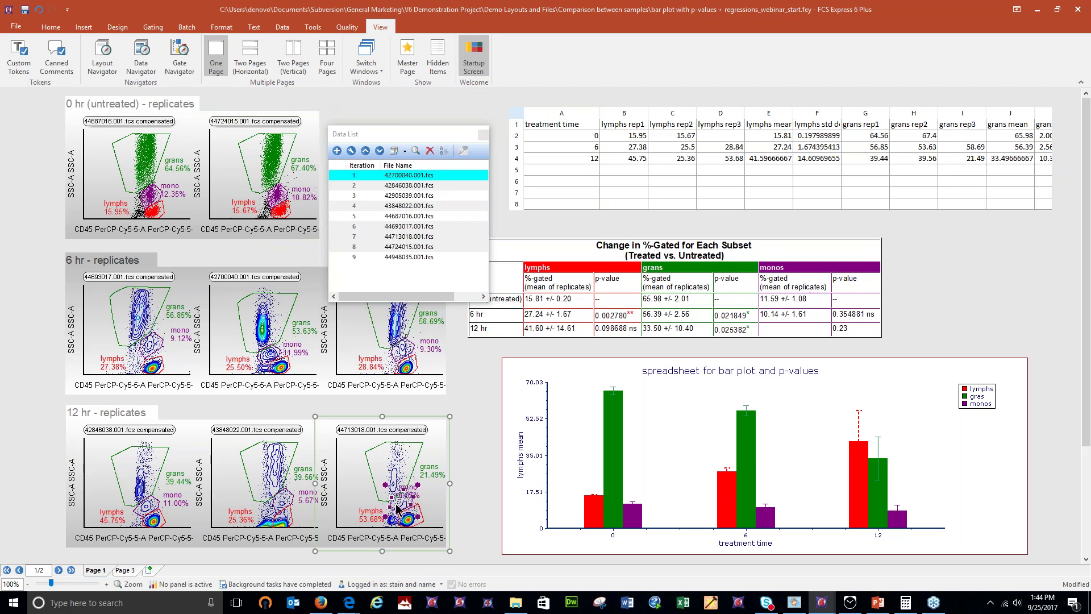
pyautogui.click(905, 380)
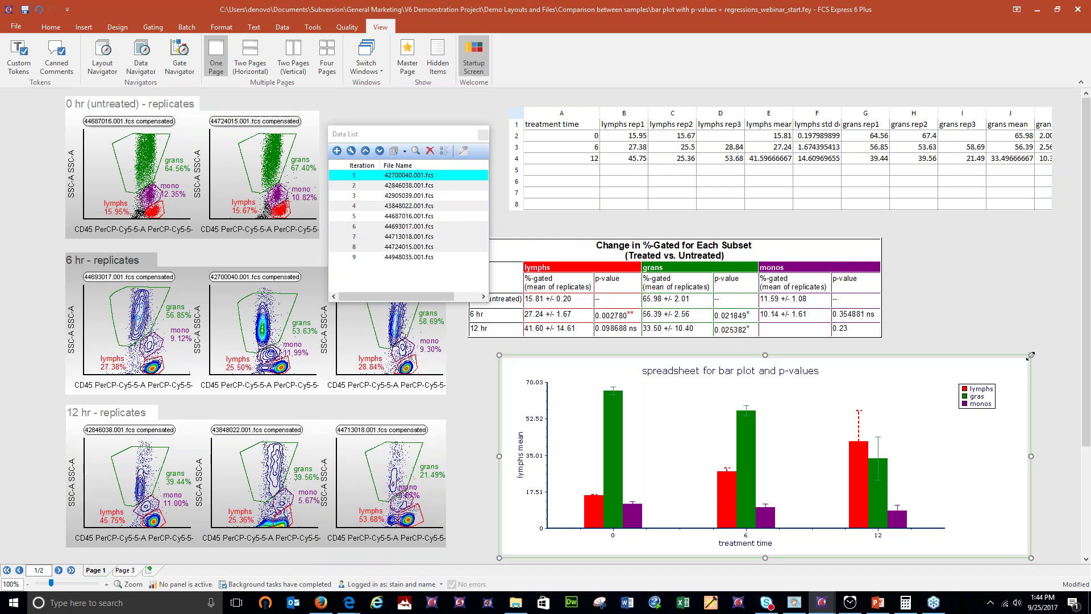
# Shrink the bar plot and place it beneath the results table, leaving room beside it for another plot
pyautogui.moveTo(1031, 355); pyautogui.dragTo(817, 371)
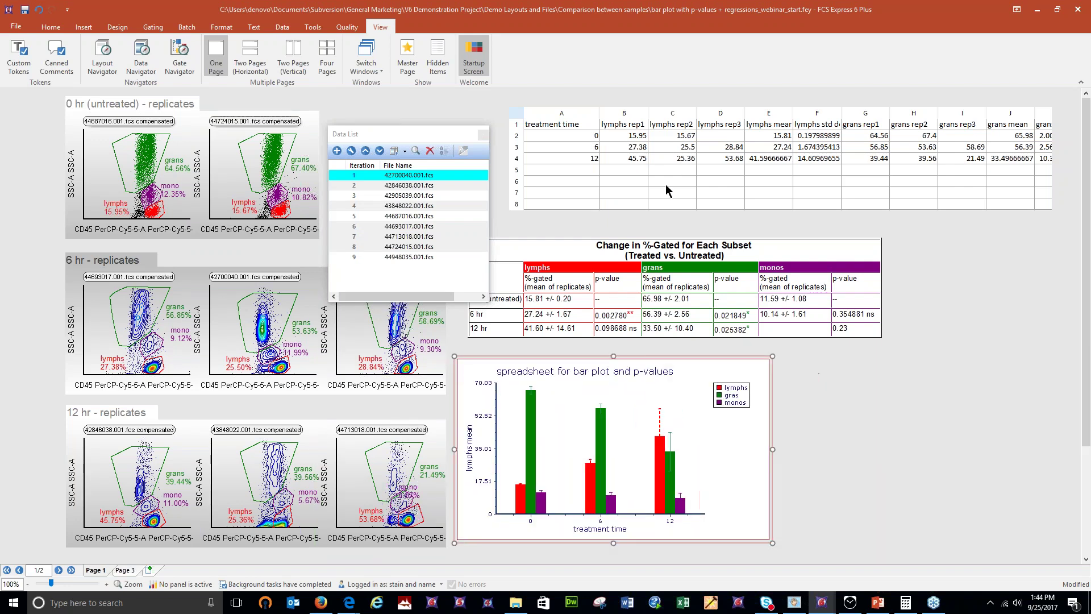
pyautogui.click(672, 181)
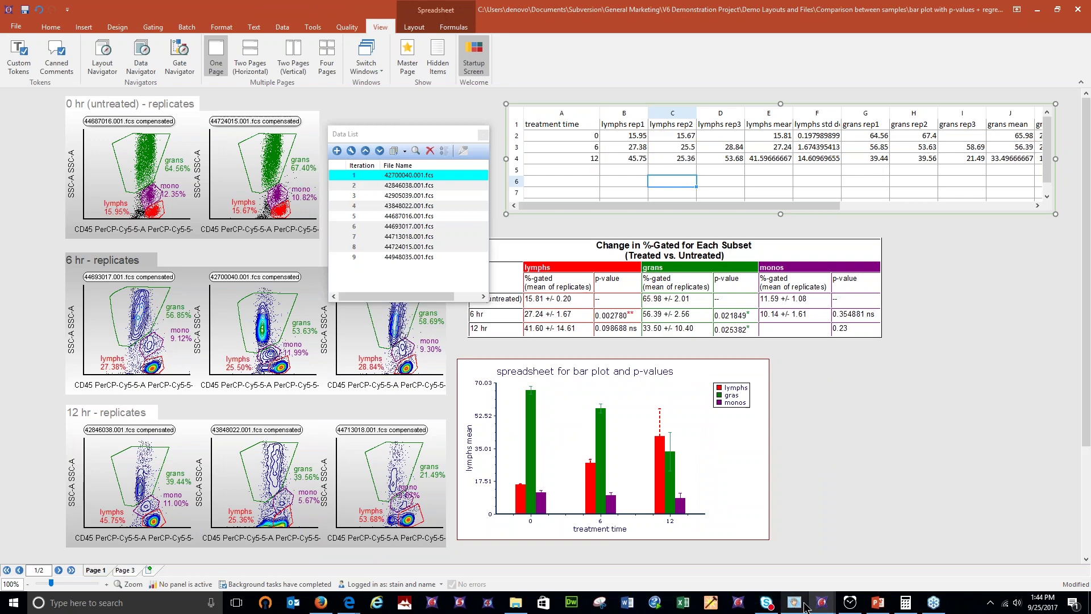
# Examine the finished example layout with its Lymphs, Grans and Monos regression plots and return to the webinar_start layout
pyautogui.moveTo(821, 603)
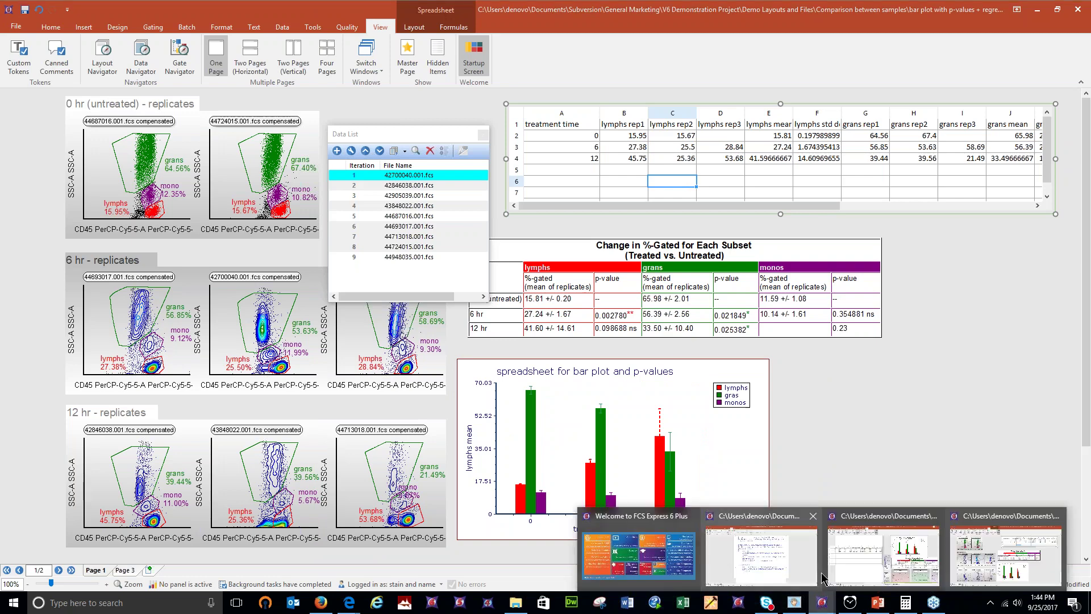
pyautogui.click(926, 567)
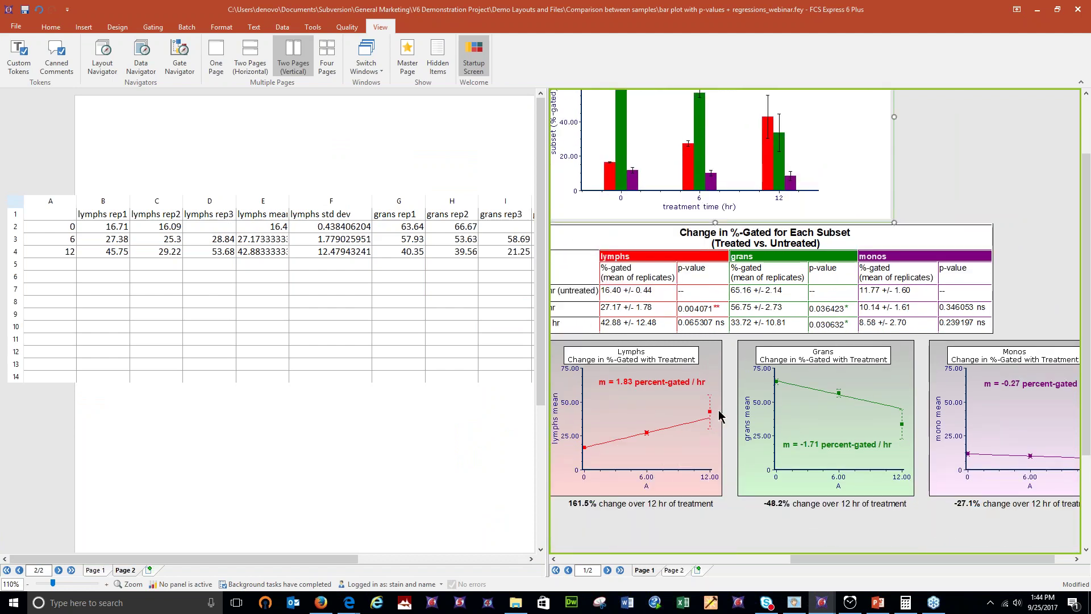
pyautogui.click(1037, 9)
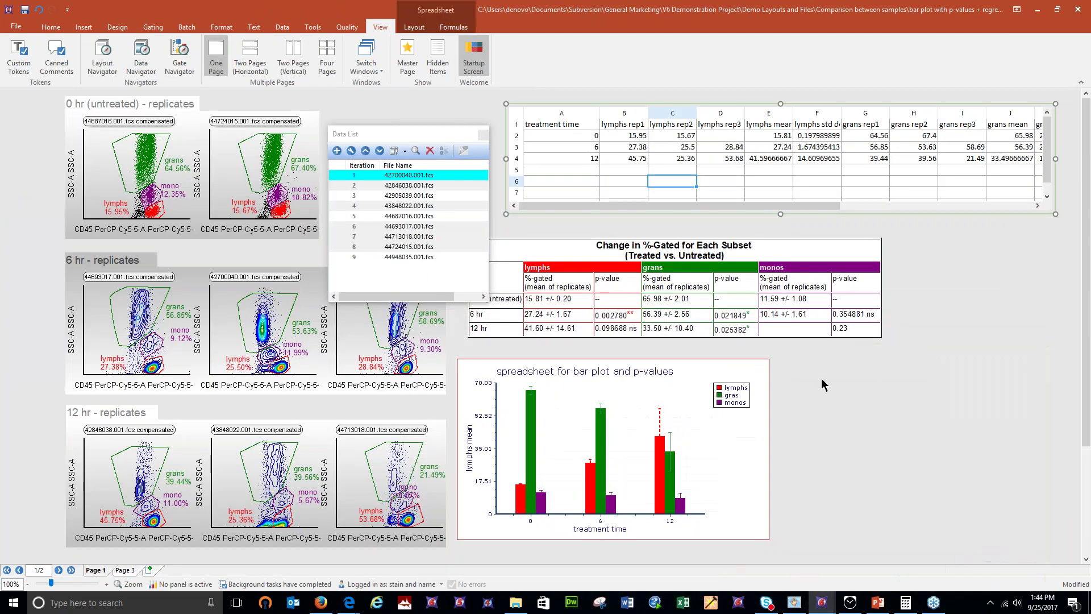
# Insert a scatter with regression plot of the spreadsheet beside the bar plot, with monos mean as its Y parameter
pyautogui.click(884, 176)
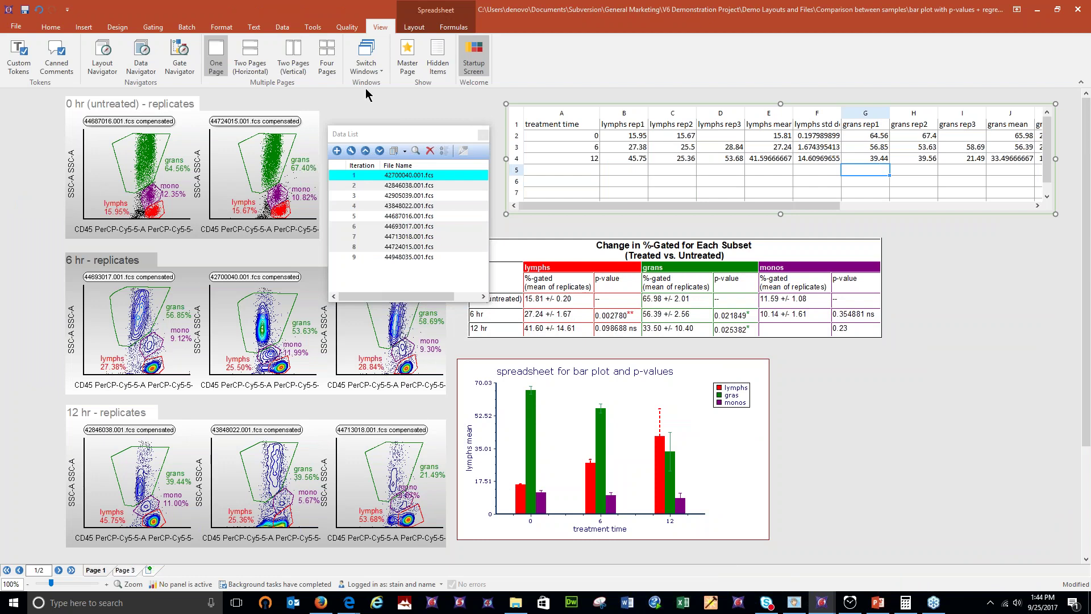
pyautogui.click(83, 26)
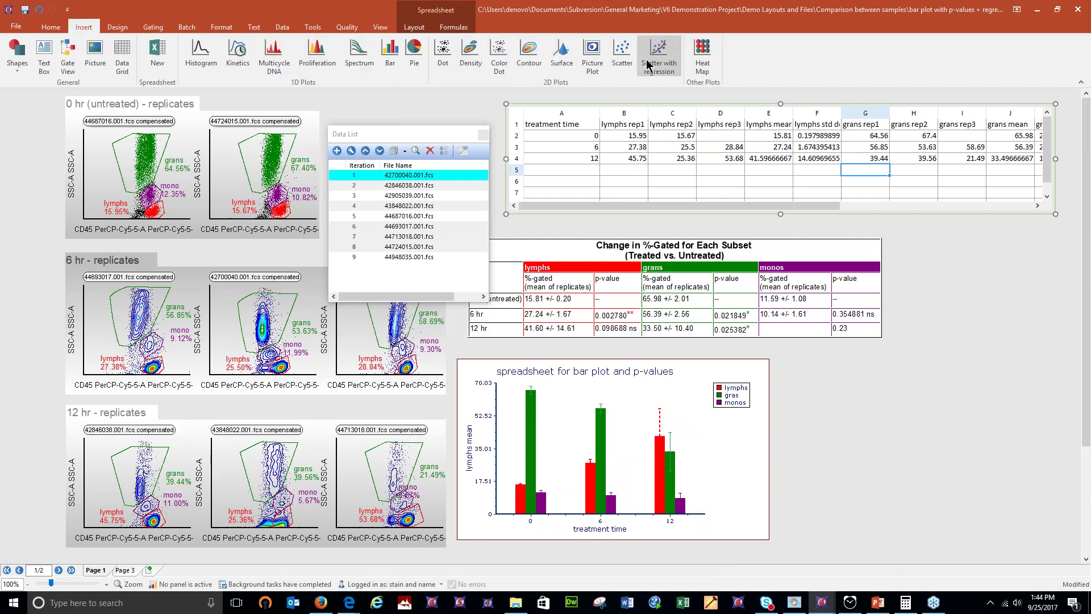
pyautogui.moveTo(788, 349); pyautogui.dragTo(1032, 538)
pyautogui.click(807, 461)
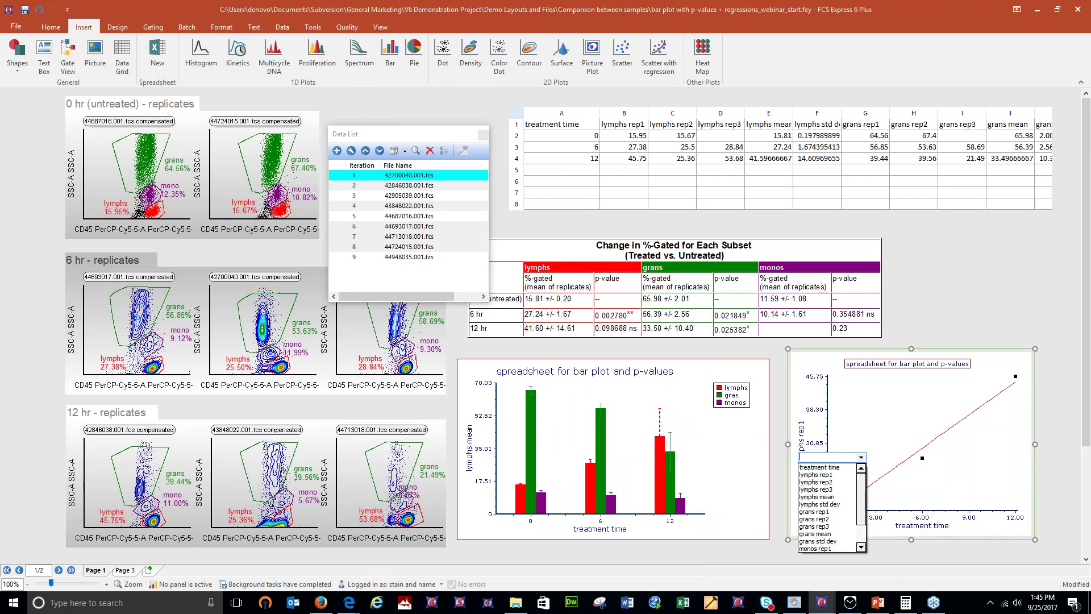
pyautogui.scroll(-2, 863, 531)
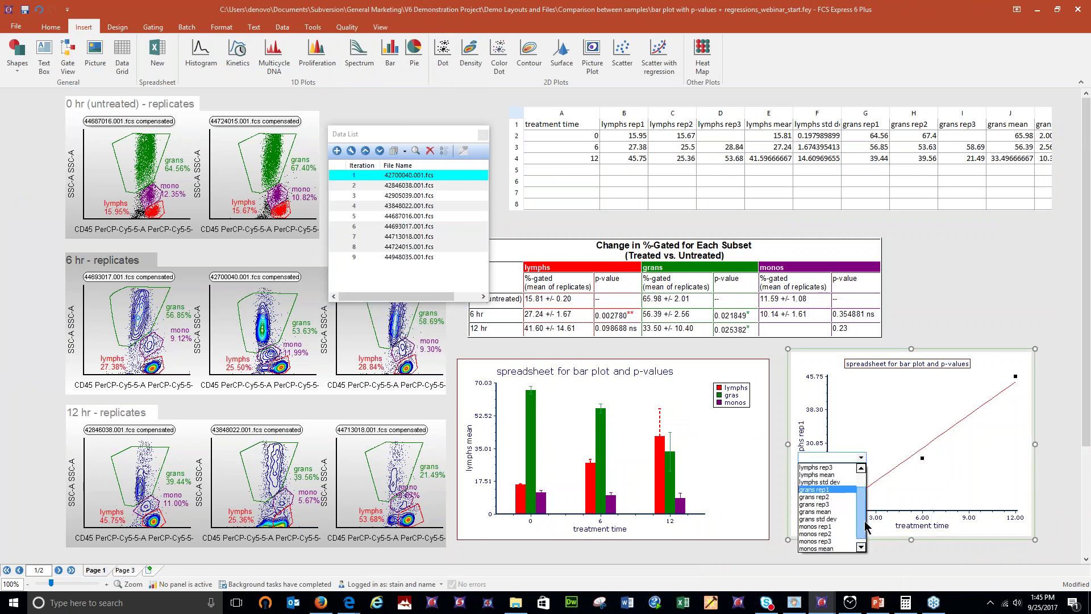
pyautogui.scroll(-1, 864, 531)
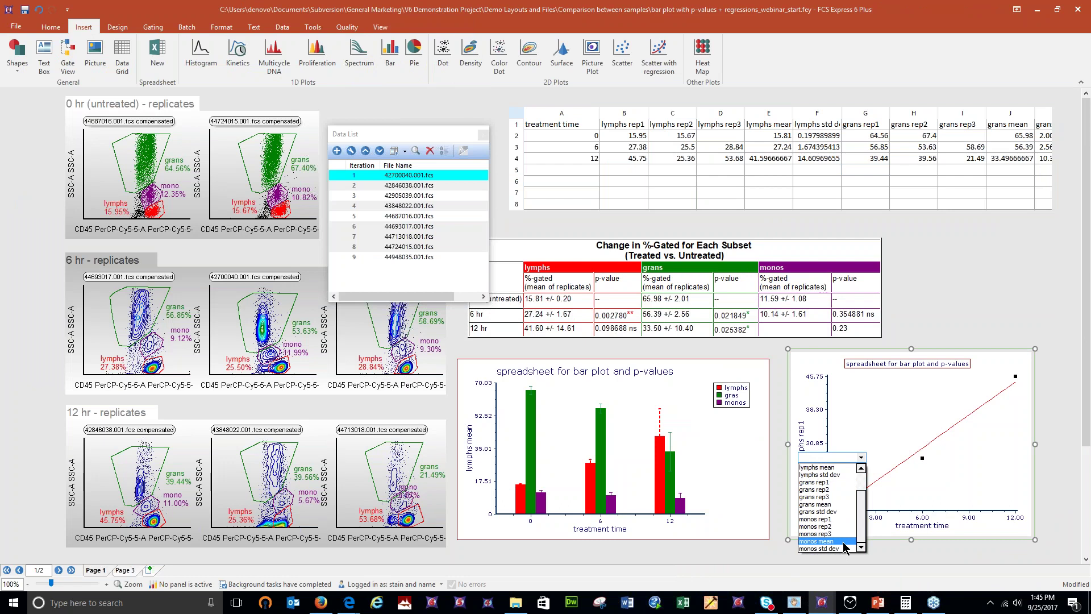
pyautogui.click(843, 547)
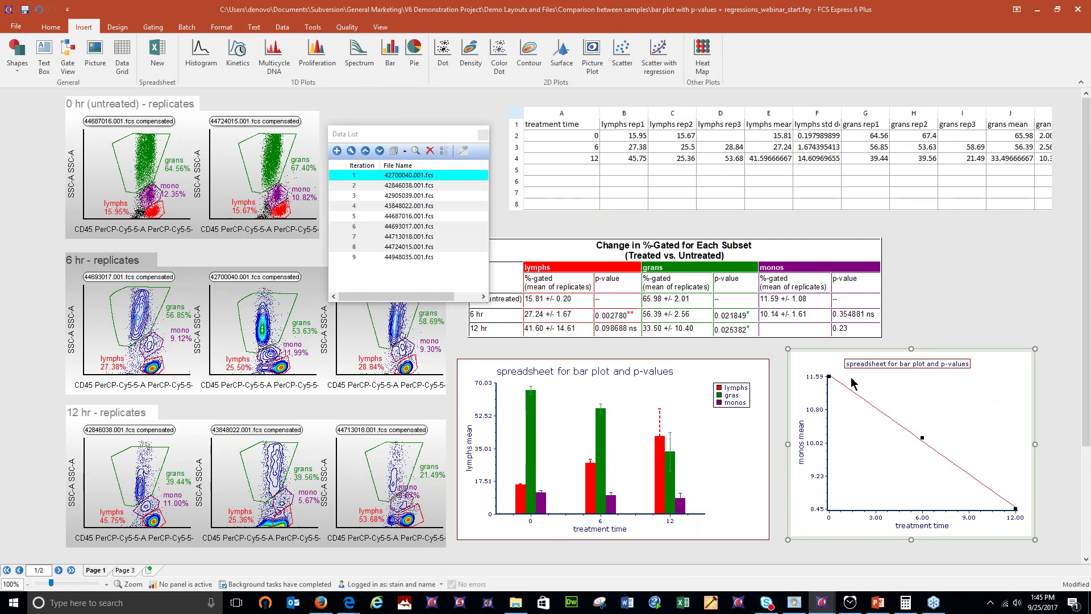
# Set the error/weight parameter of the regression plot's spreadsheet overlay to monos std dev
pyautogui.rightClick(864, 438)
pyautogui.click(920, 49)
pyautogui.click(329, 182)
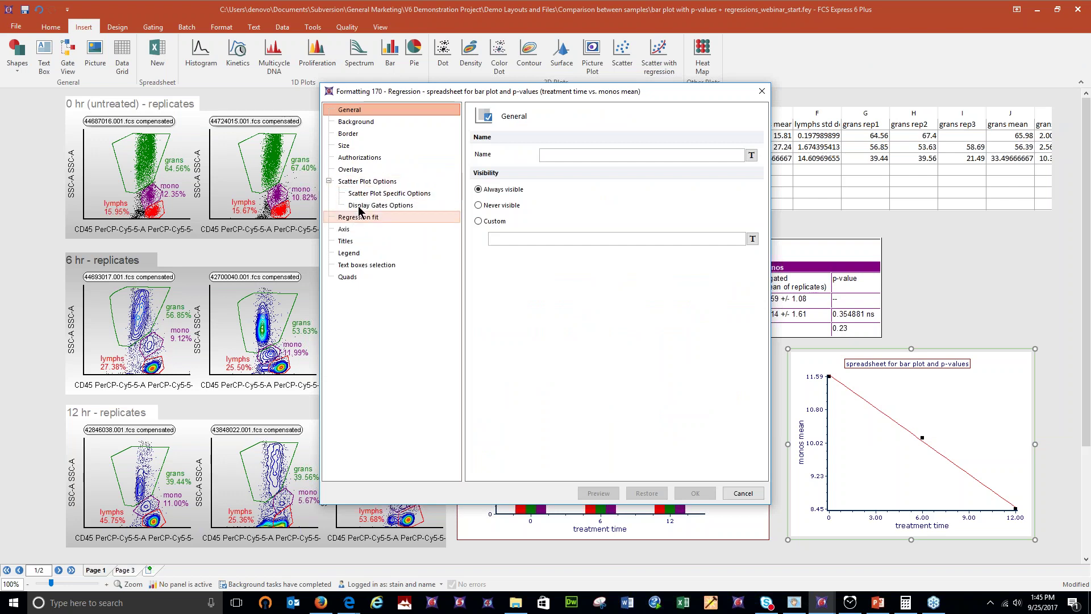
pyautogui.click(360, 168)
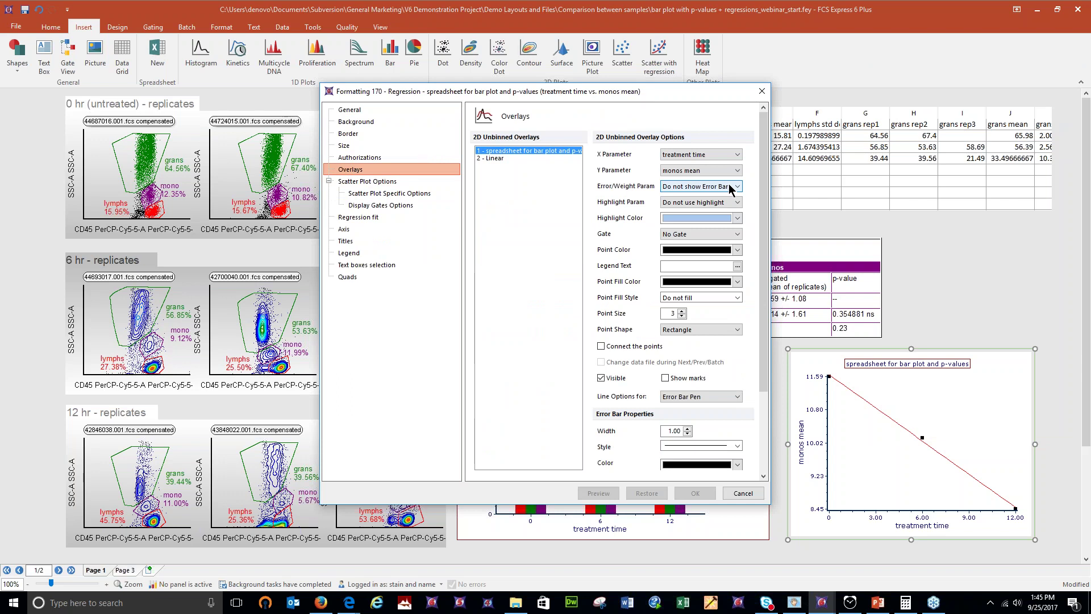
pyautogui.click(731, 187)
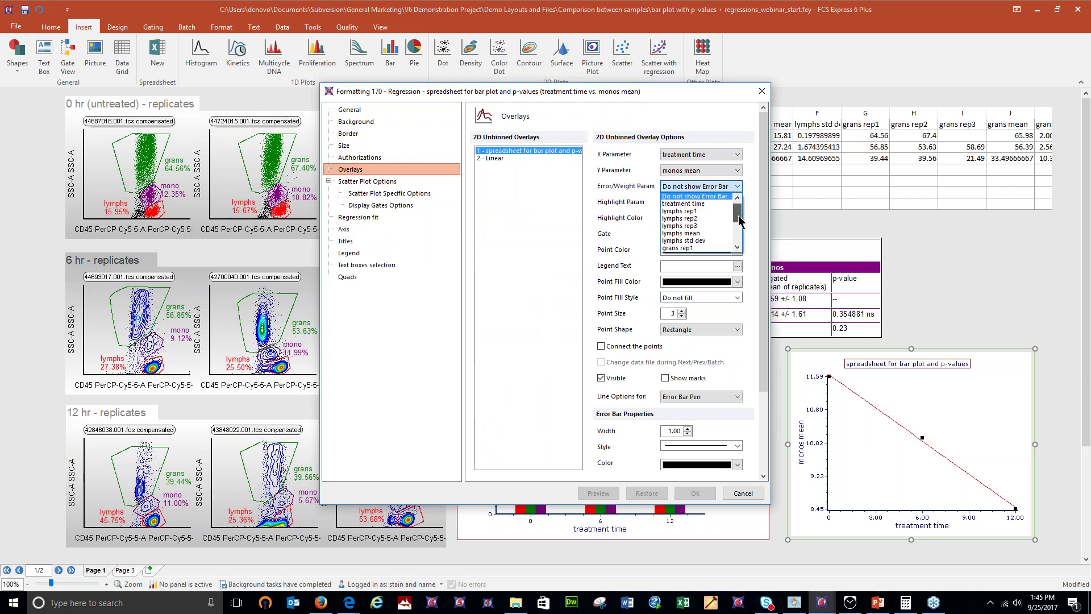
pyautogui.moveTo(738, 221); pyautogui.dragTo(738, 239)
pyautogui.click(684, 244)
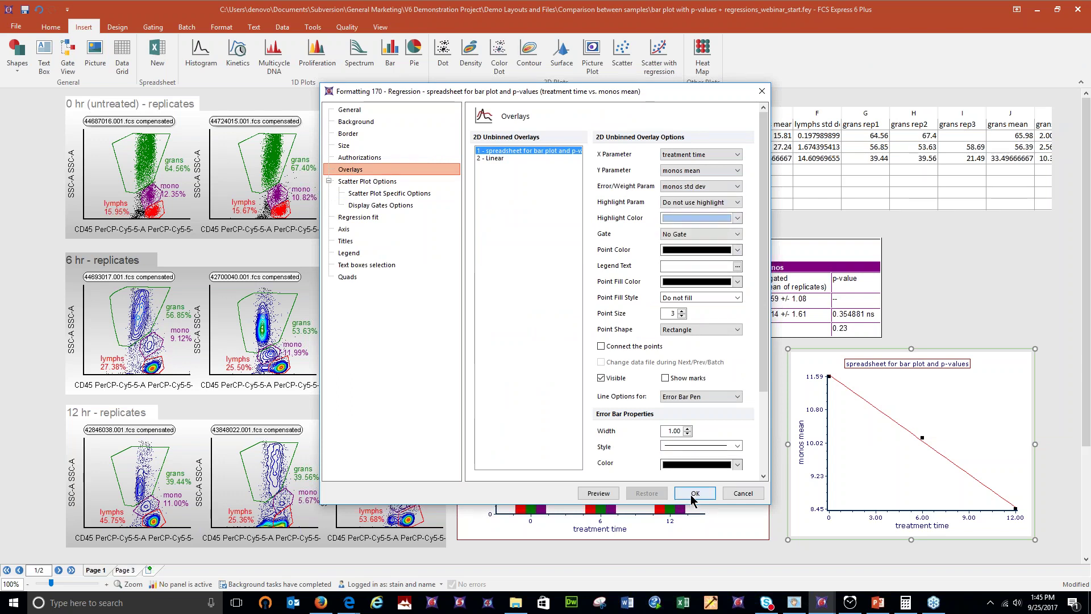
pyautogui.click(692, 494)
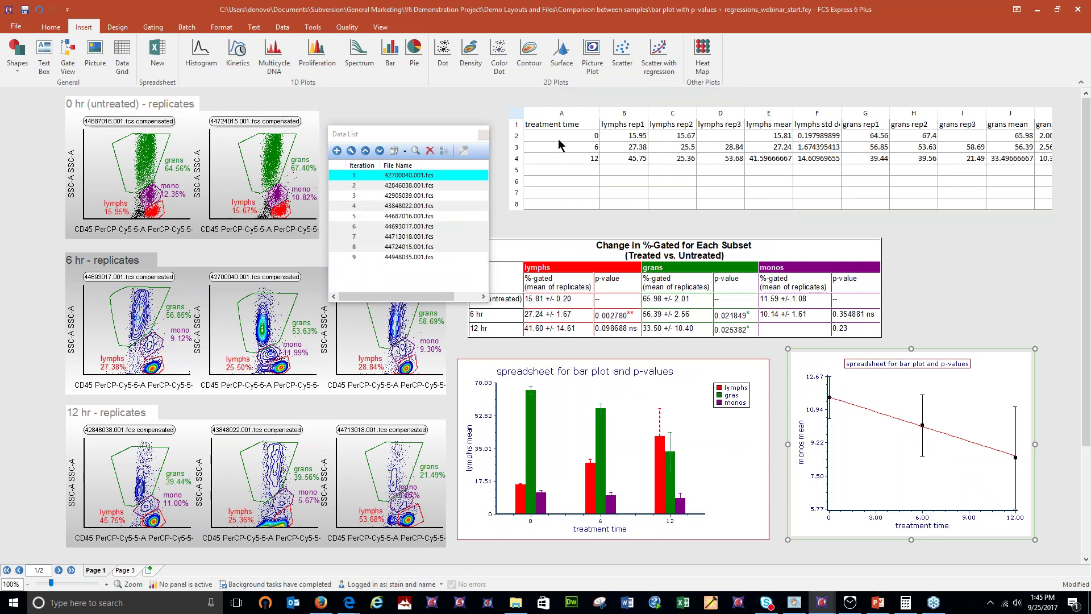
# Examine the spreadsheet rows for treatment times 0, 6 and 12, comparing the untreated row with the 12 hr row
pyautogui.click(515, 135)
pyautogui.click(515, 146)
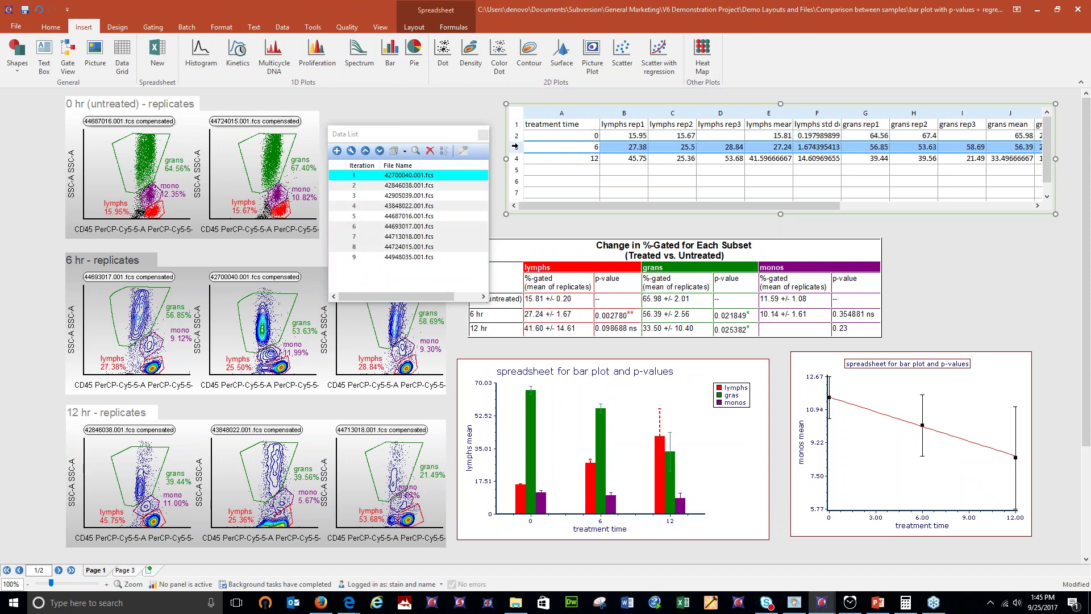
pyautogui.click(517, 159)
pyautogui.press('Up')
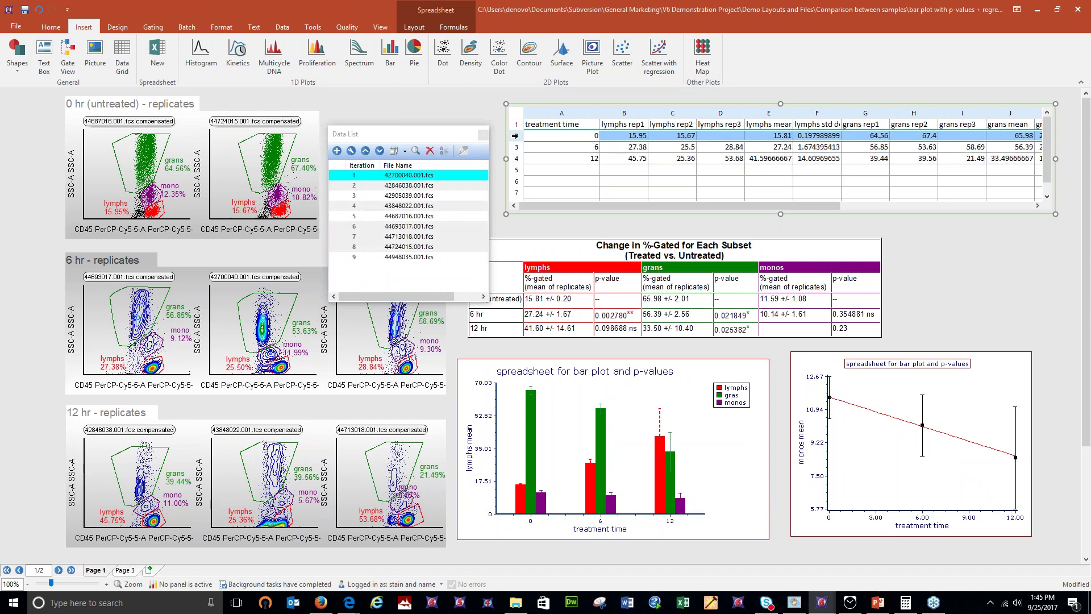
pyautogui.click(518, 160)
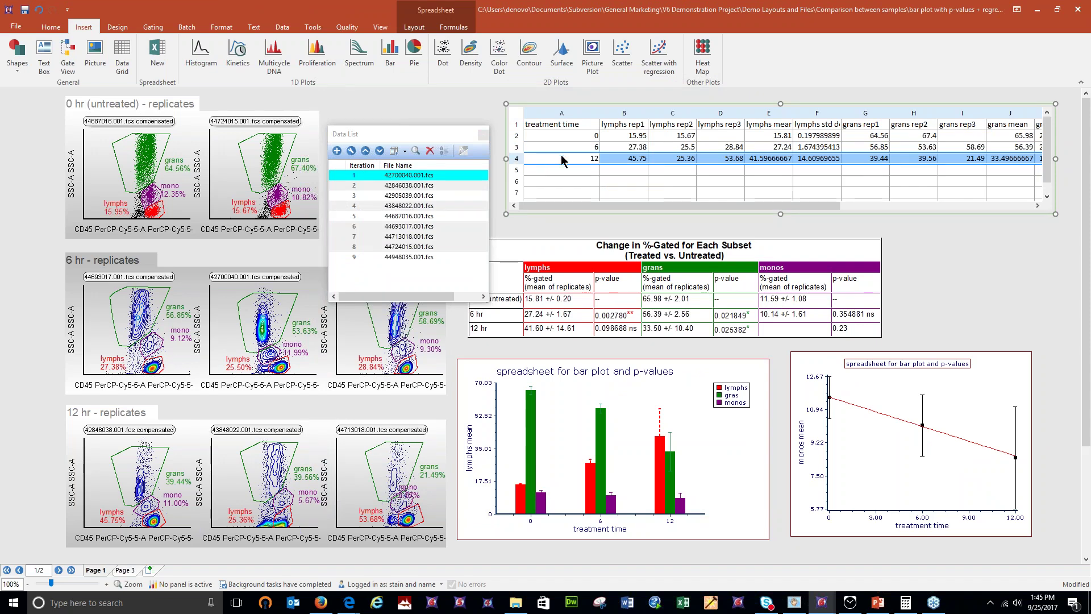
pyautogui.click(517, 135)
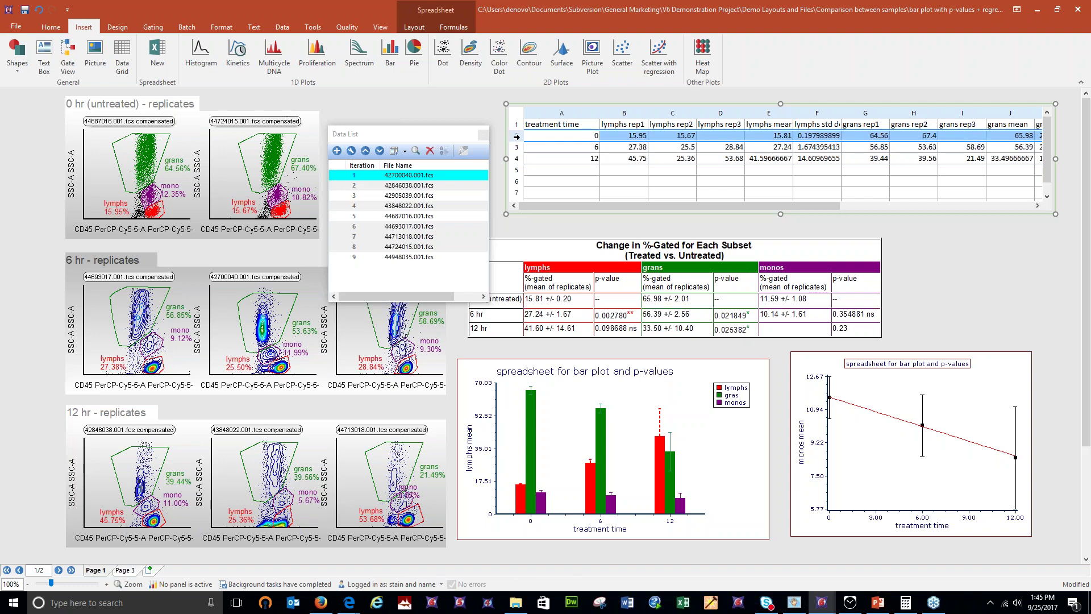
pyautogui.click(515, 158)
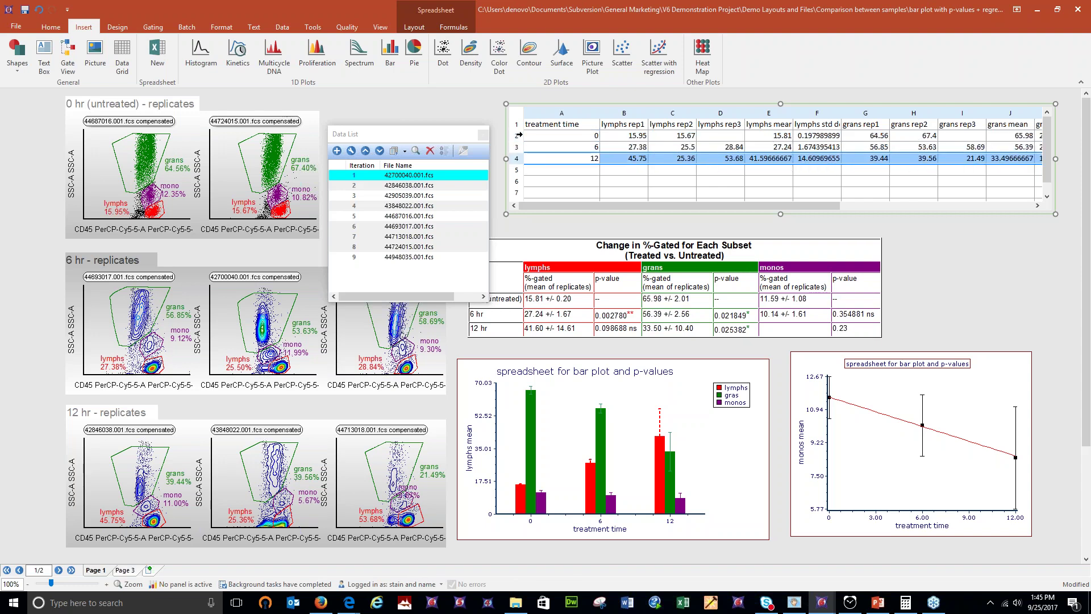
pyautogui.click(513, 135)
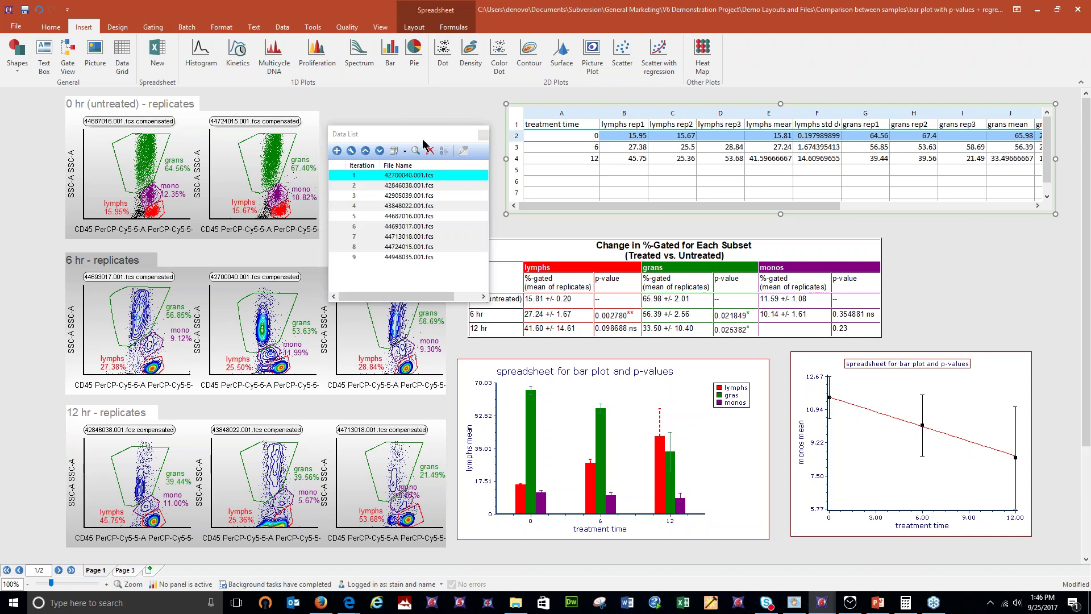
pyautogui.click(417, 102)
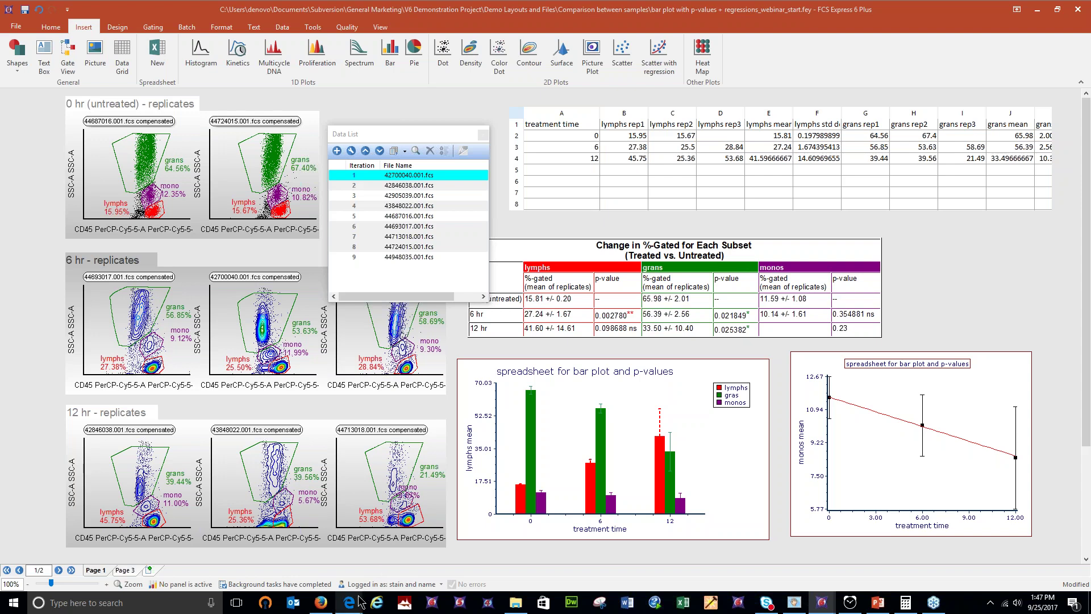
# Switch to the browser's Custom Token Formula Reference and examine the MannWhitney and Wilcoxon functions and their parameters
pyautogui.moveTo(352, 600)
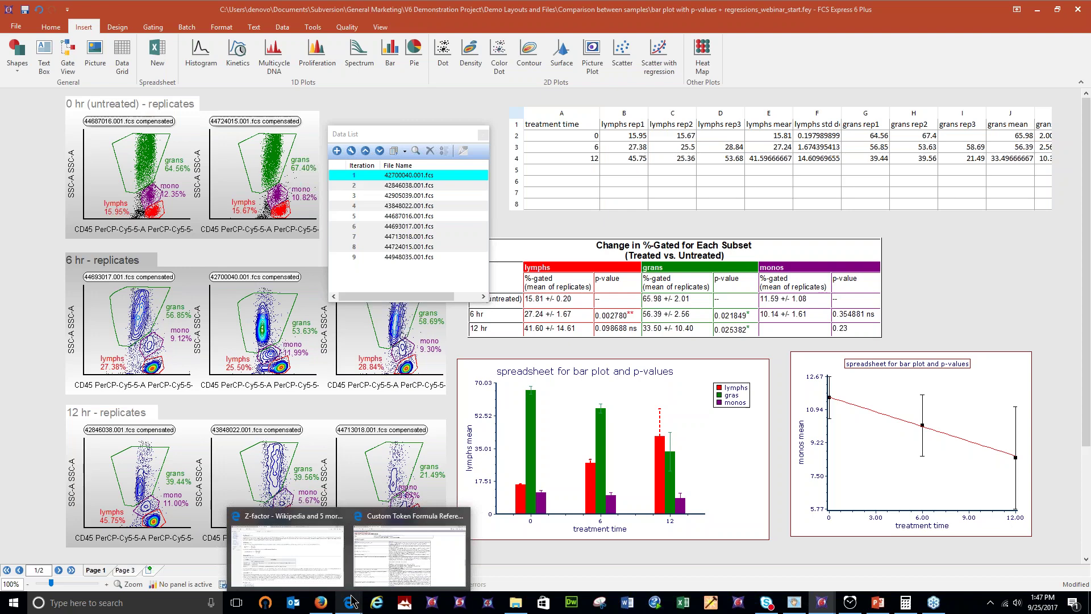
pyautogui.click(385, 547)
pyautogui.scroll(-1, 318, 338)
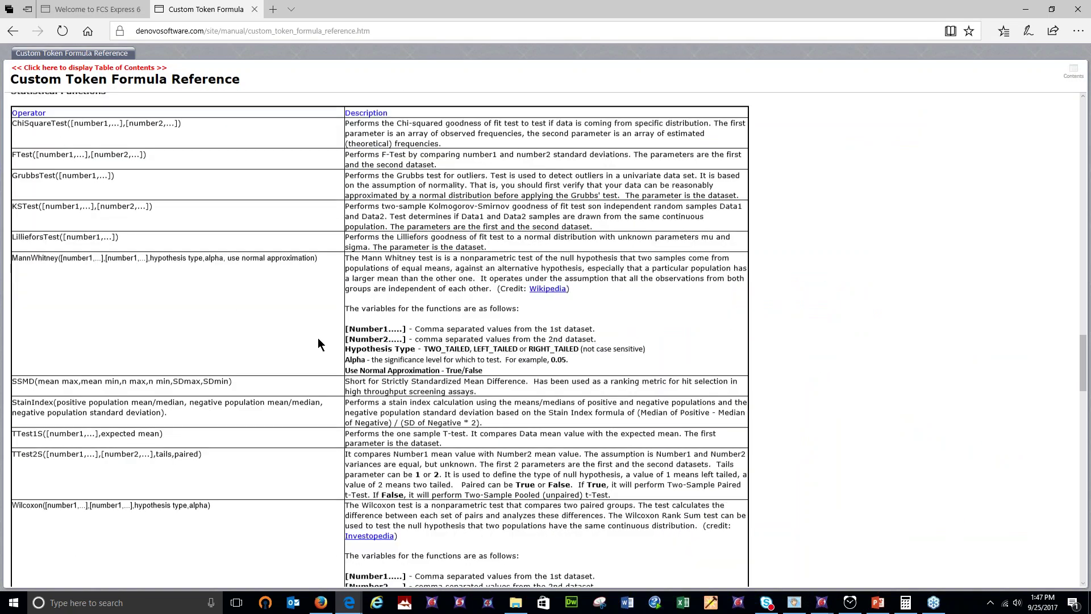
pyautogui.scroll(1, 318, 337)
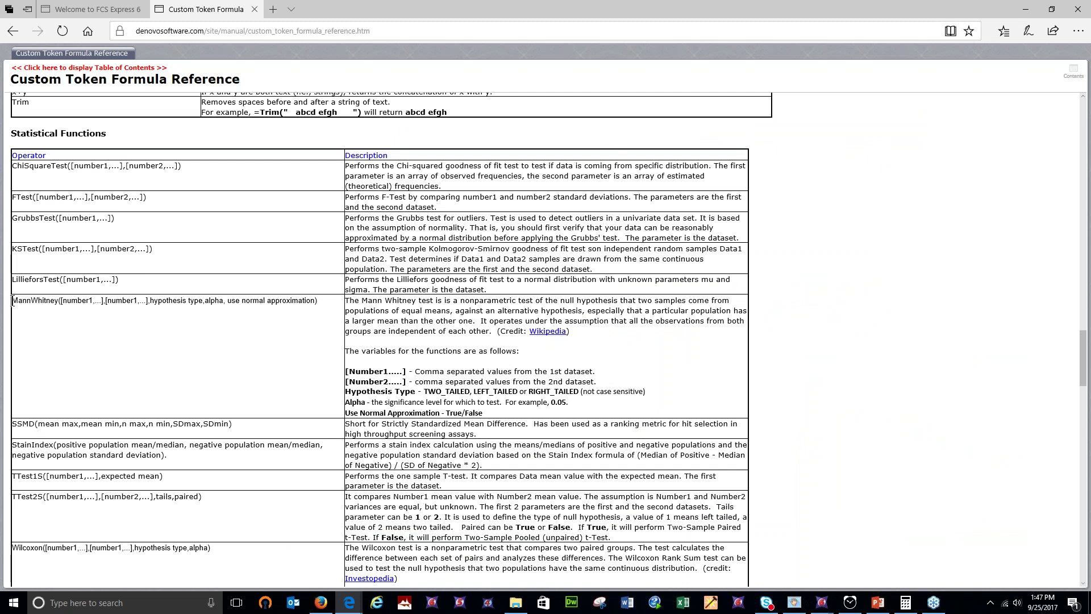
pyautogui.moveTo(12, 300); pyautogui.dragTo(323, 306)
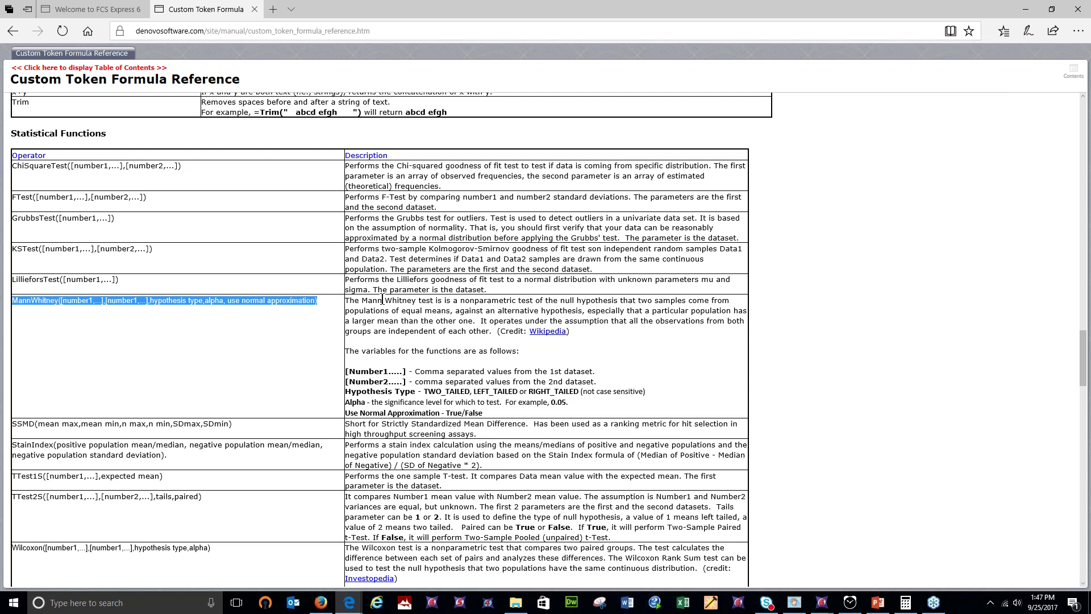
pyautogui.scroll(-3, 382, 300)
pyautogui.moveTo(12, 400); pyautogui.dragTo(220, 405)
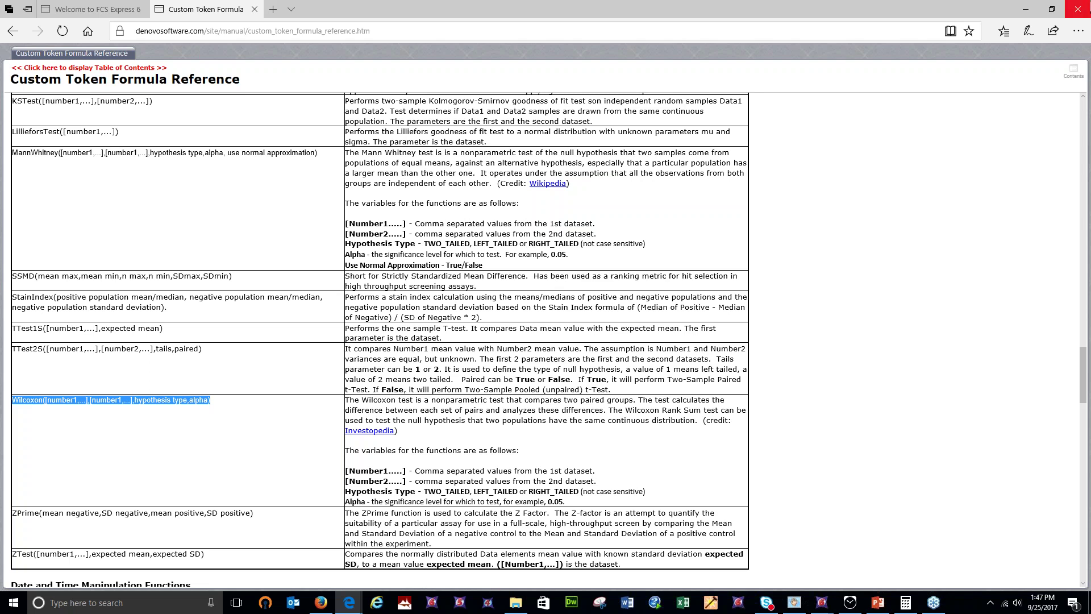
pyautogui.click(1026, 10)
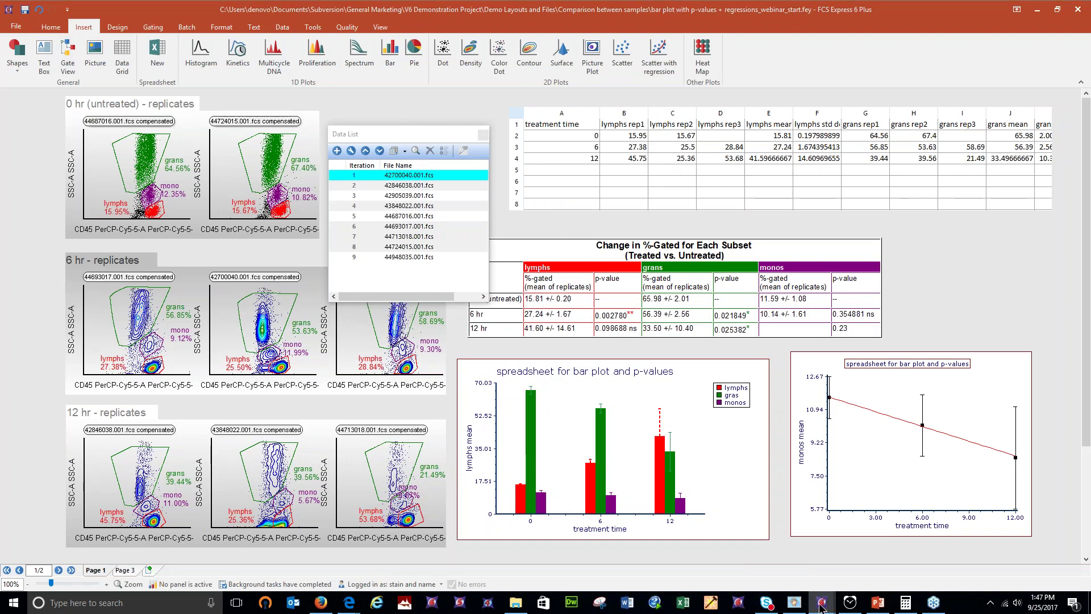
# Switch to the "welcome screen - performing stat tests" layout and highlight "Z-factor" in the webinar outline text
pyautogui.moveTo(822, 602)
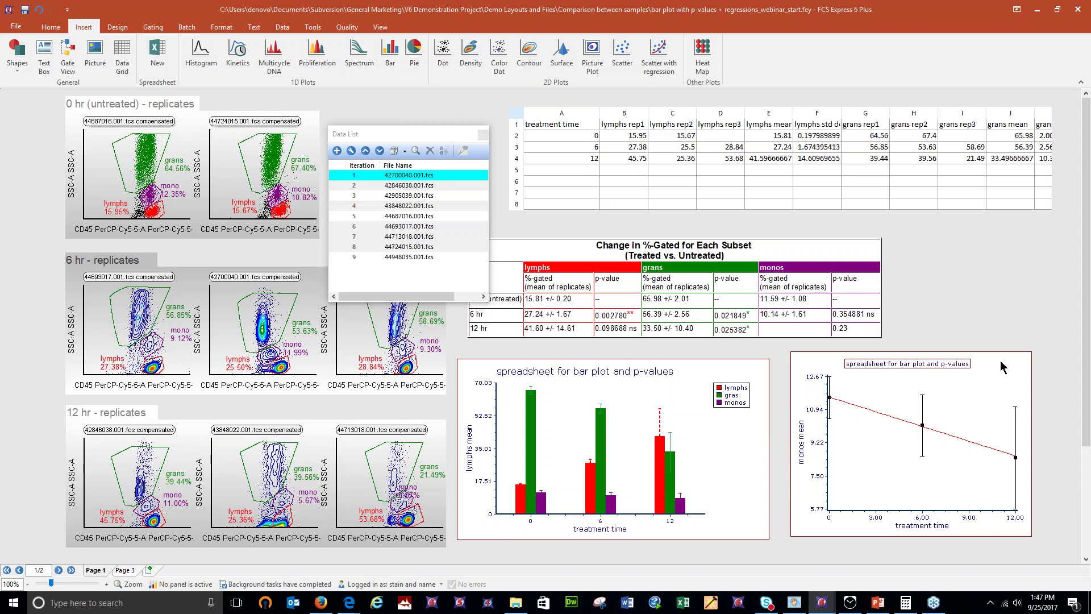
pyautogui.click(16, 25)
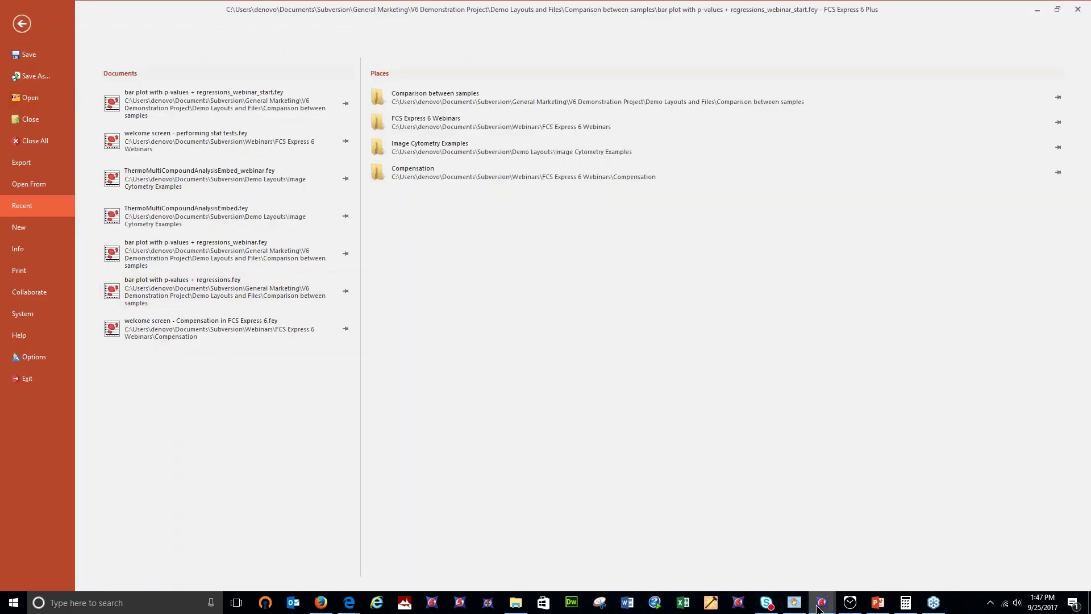
pyautogui.moveTo(822, 605)
pyautogui.click(754, 526)
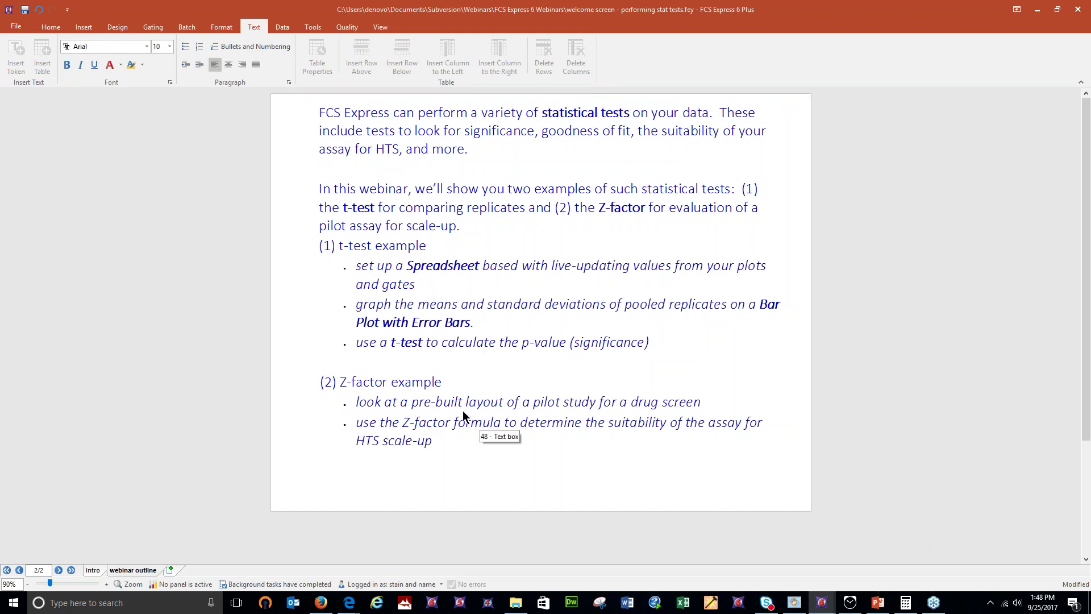
pyautogui.doubleClick(459, 437)
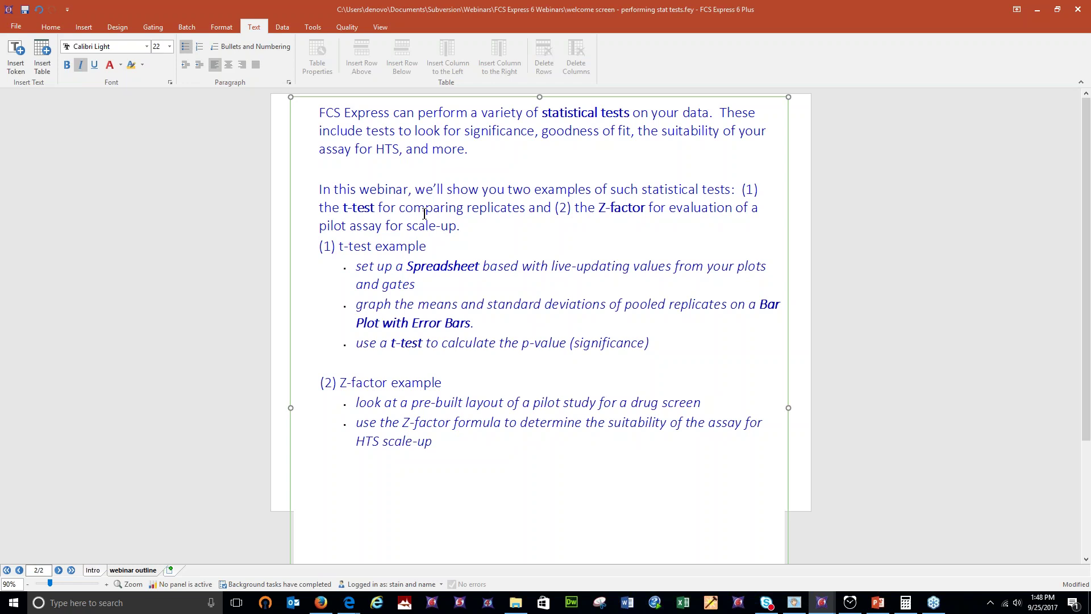
pyautogui.click(217, 234)
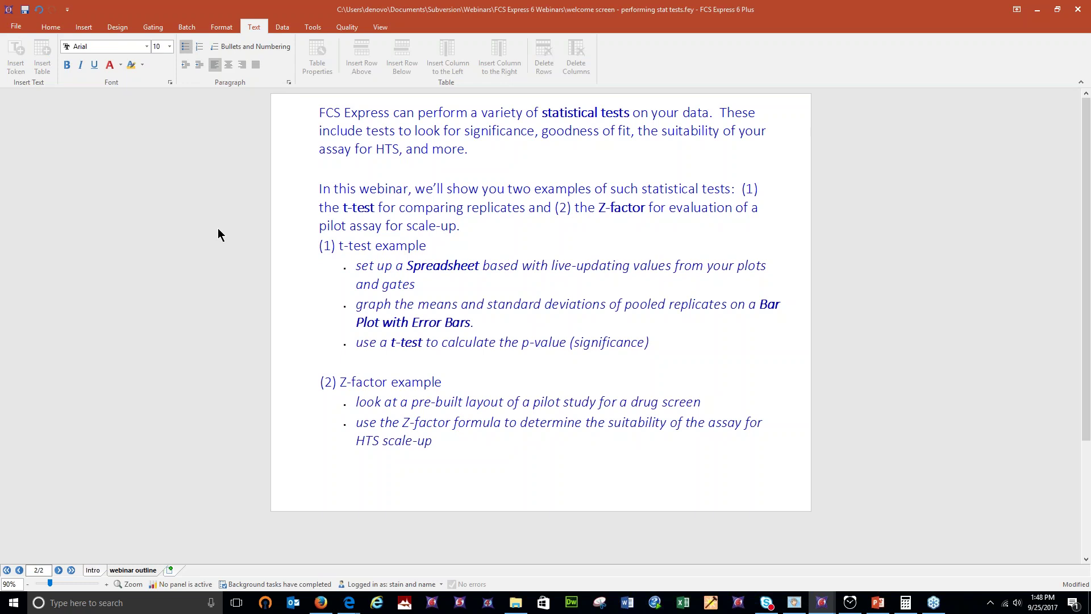
pyautogui.doubleClick(601, 209)
pyautogui.doubleClick(601, 209)
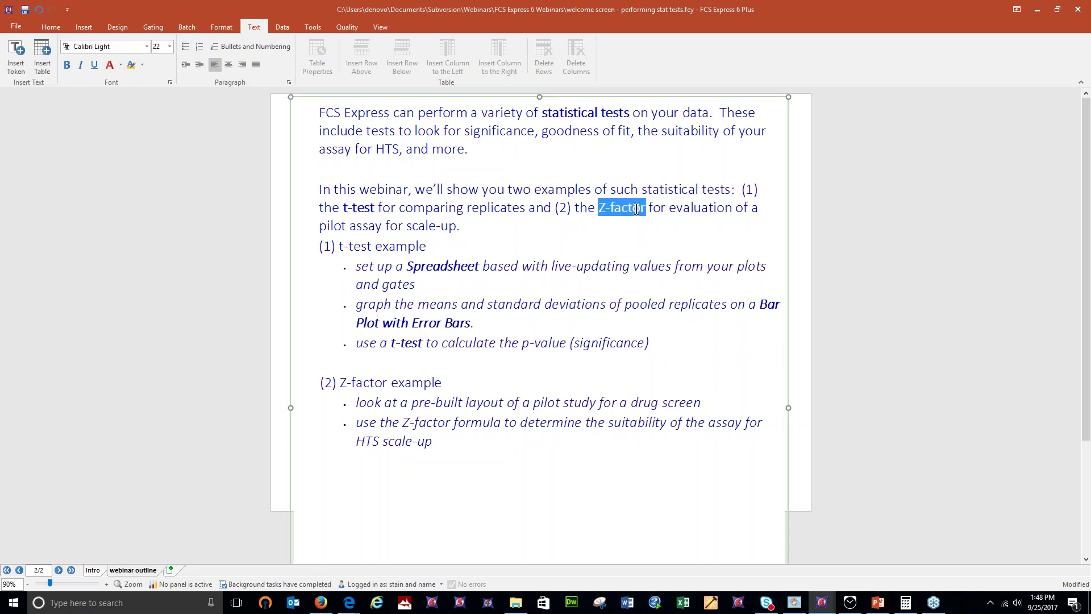
# Highlight "pilot study for a drug screen" under the Z-factor example in the webinar outline, then clear the highlight
pyautogui.click(673, 209)
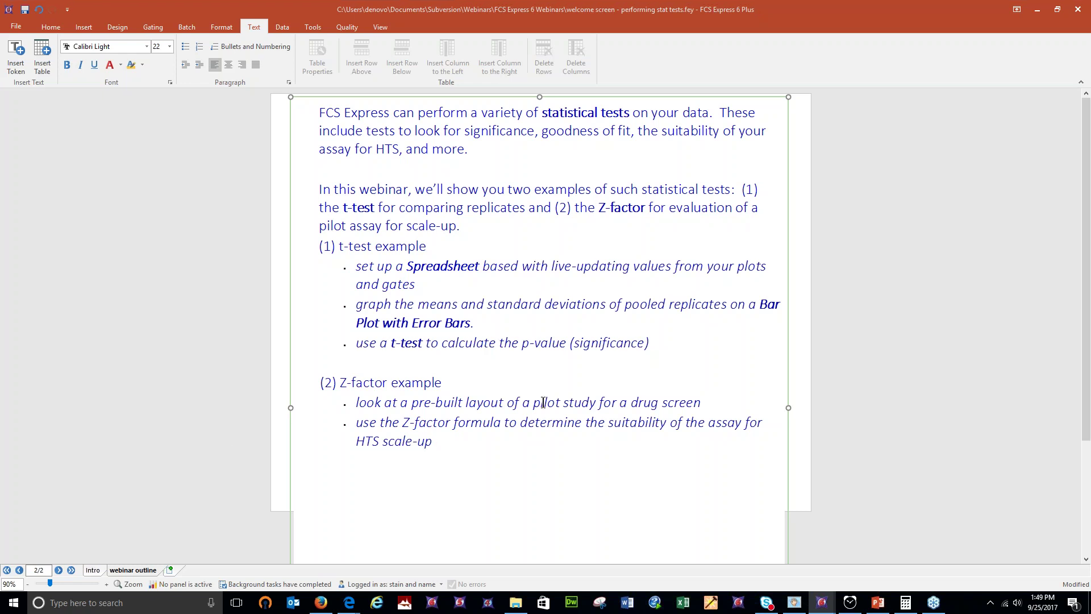
pyautogui.moveTo(532, 404); pyautogui.dragTo(715, 403)
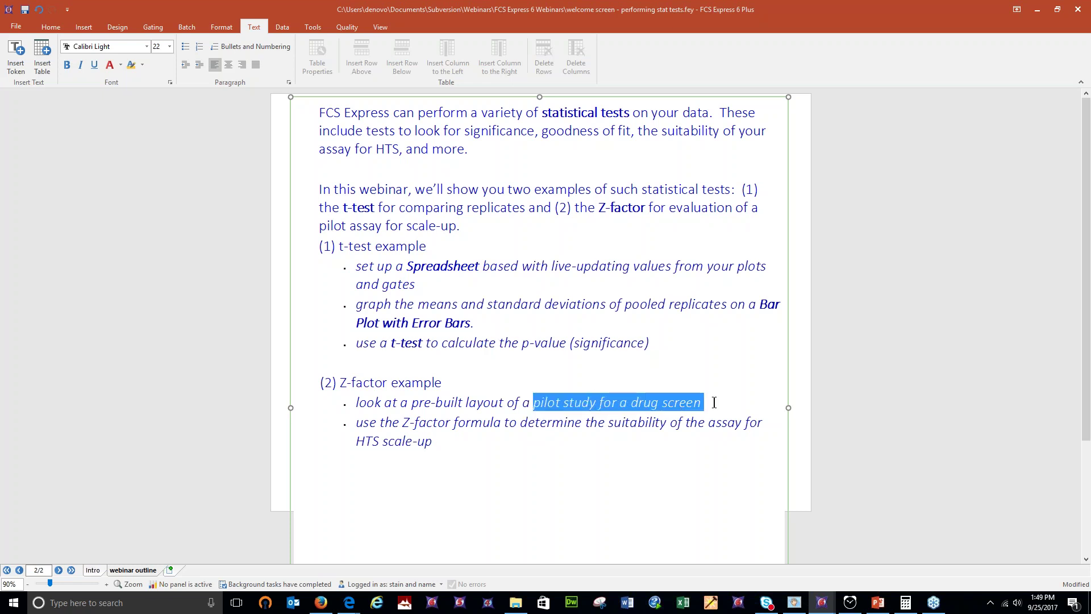
pyautogui.click(461, 441)
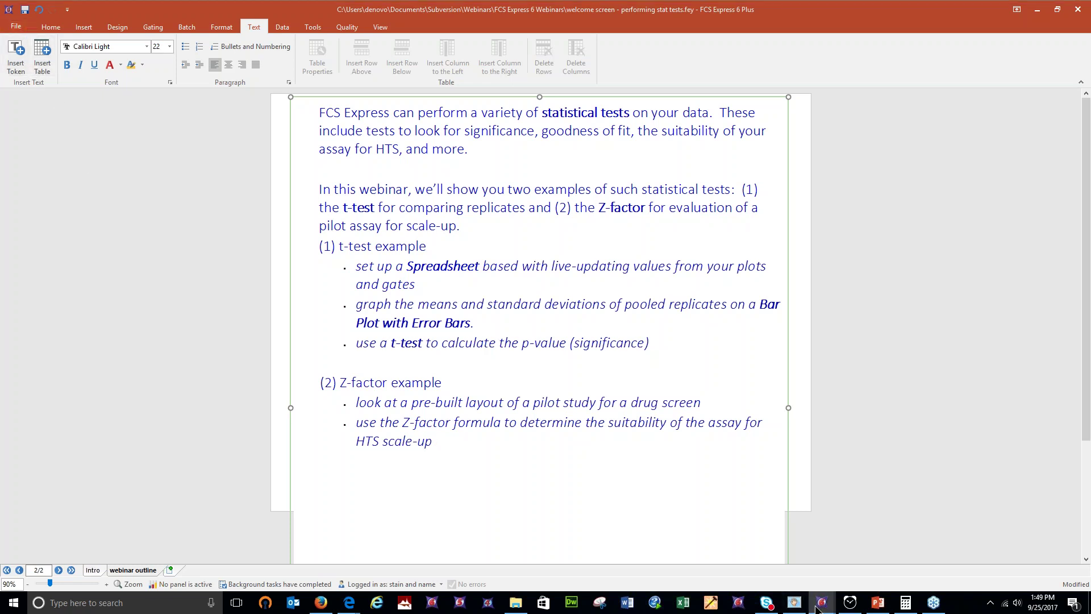
# Switch to the bar plot layout window and open the recent document ThermoMultiCompoundAnalysisEmbed_webinar.fey
pyautogui.moveTo(815, 605)
pyautogui.click(989, 572)
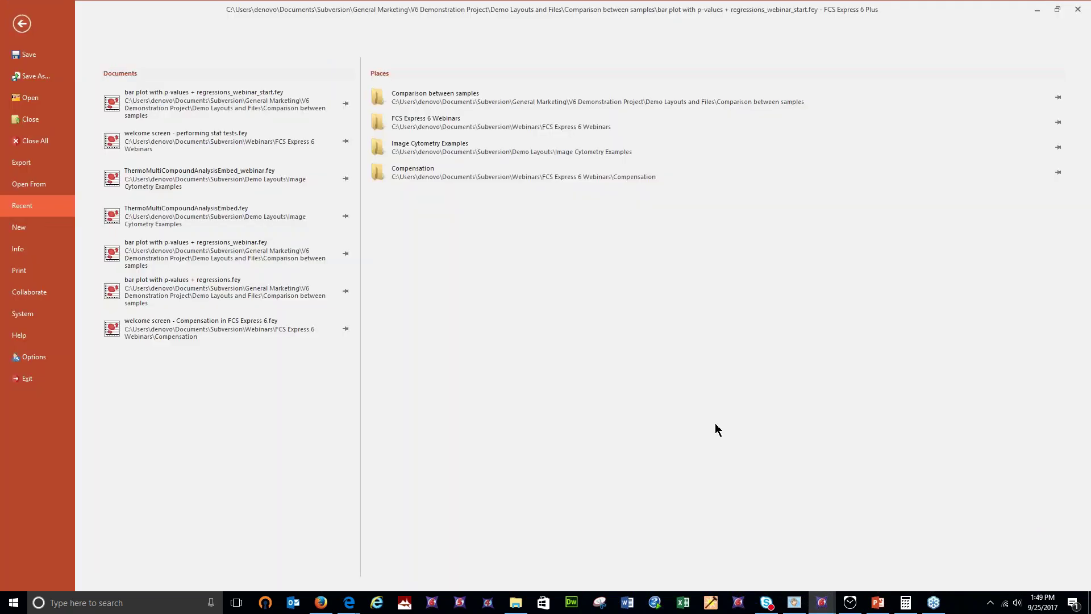
pyautogui.click(237, 183)
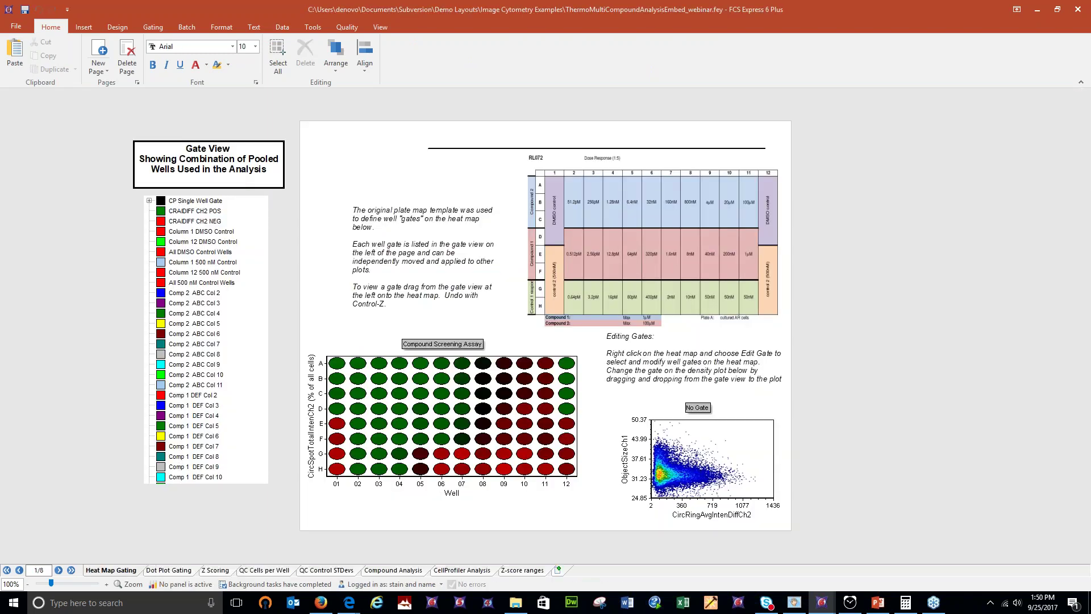
# Show the Z-score ranges page at 130% zoom and examine the Z-factor formula and assay quality table
pyautogui.click(524, 570)
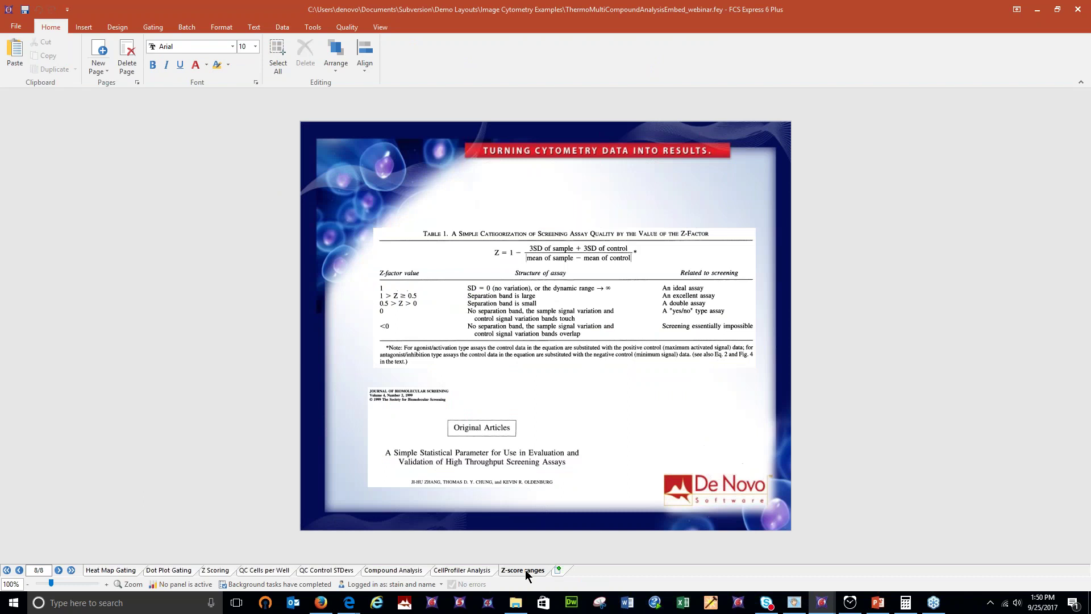
pyautogui.click(107, 585)
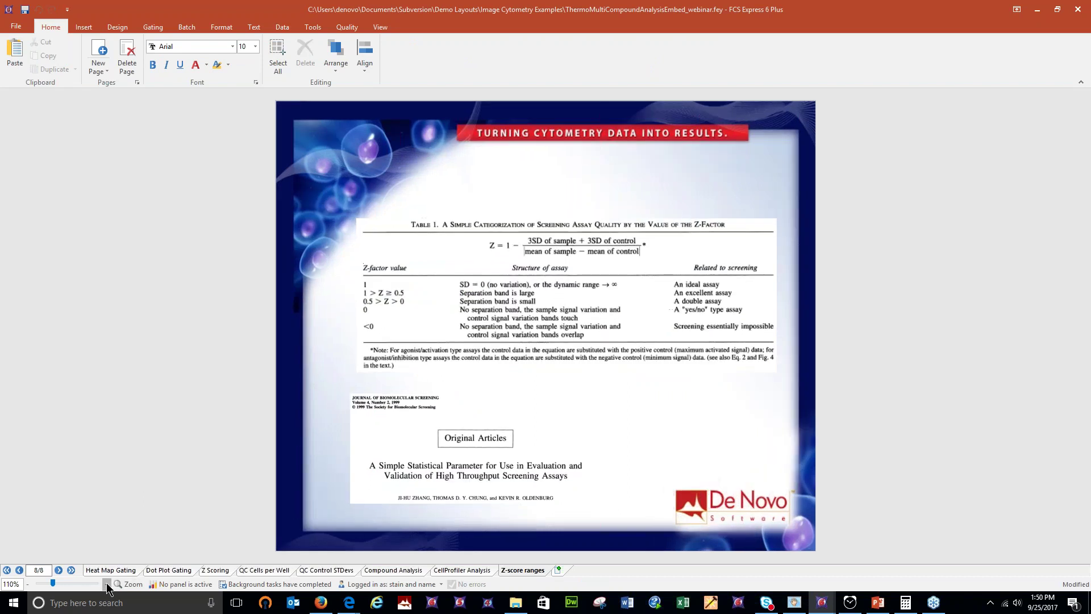
pyautogui.click(107, 585)
pyautogui.click(106, 584)
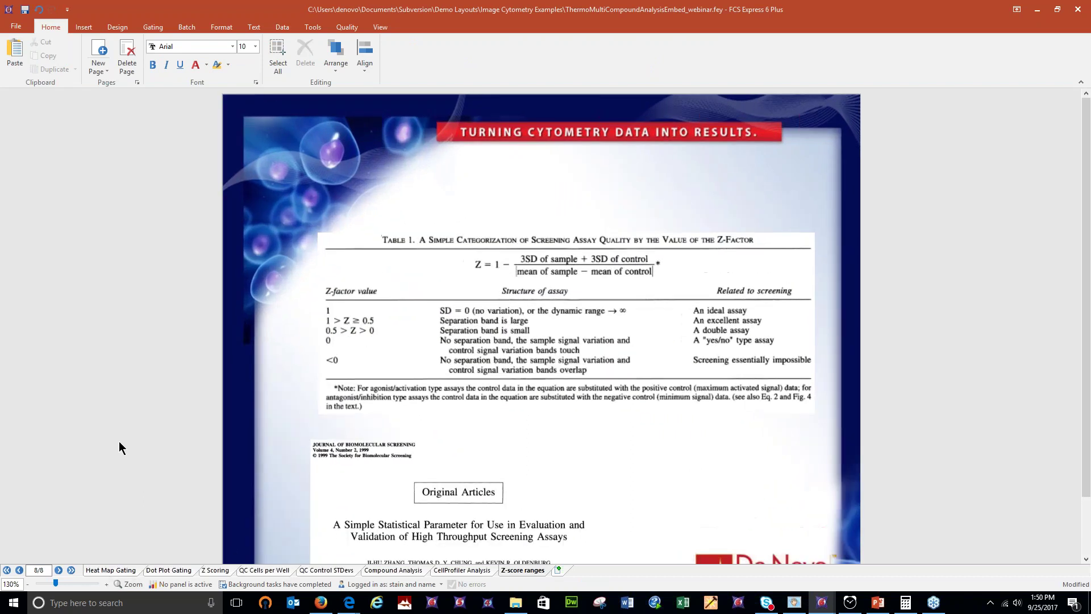
pyautogui.scroll(-2, 119, 442)
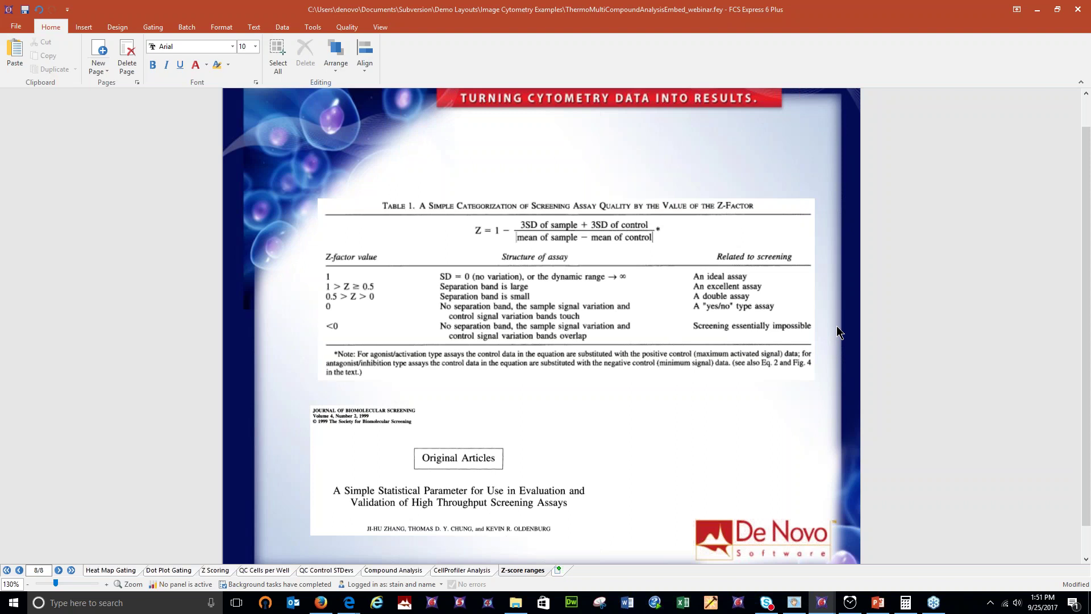
# Go to the Heat Map Gating page and circle the DMSO control wells in columns 1 and 12 of the plate map, then erase the marks
pyautogui.click(110, 571)
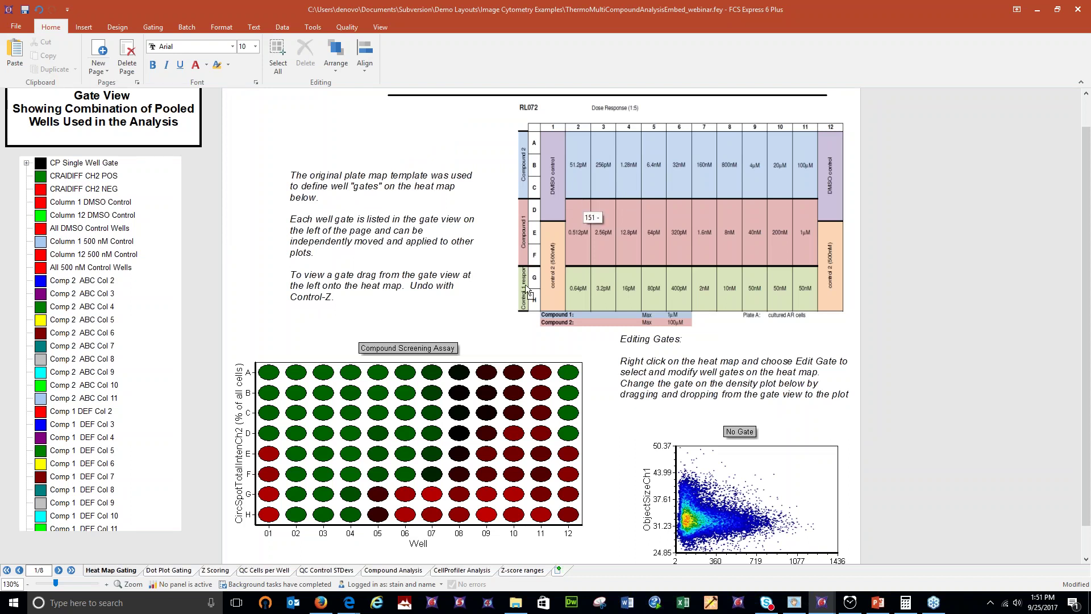
pyautogui.click(628, 292)
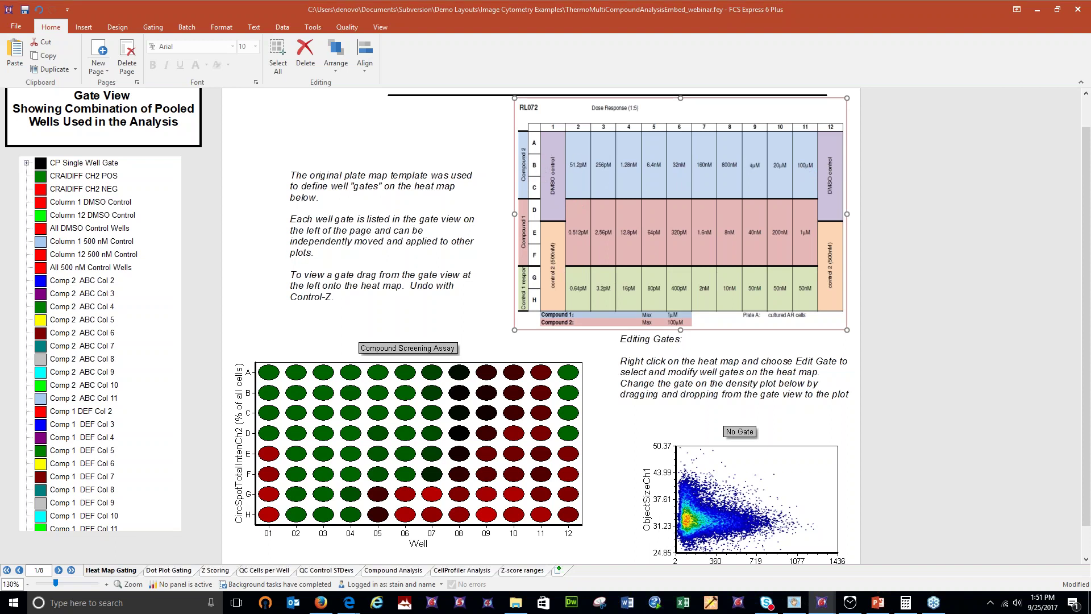
pyautogui.moveTo(560, 120)
pyautogui.mouseDown()
pyautogui.moveTo(571, 170)
pyautogui.moveTo(562, 126)
pyautogui.mouseUp()
pyautogui.moveTo(851, 122)
pyautogui.mouseDown()
pyautogui.moveTo(823, 131)
pyautogui.moveTo(849, 204)
pyautogui.moveTo(852, 133)
pyautogui.mouseUp()
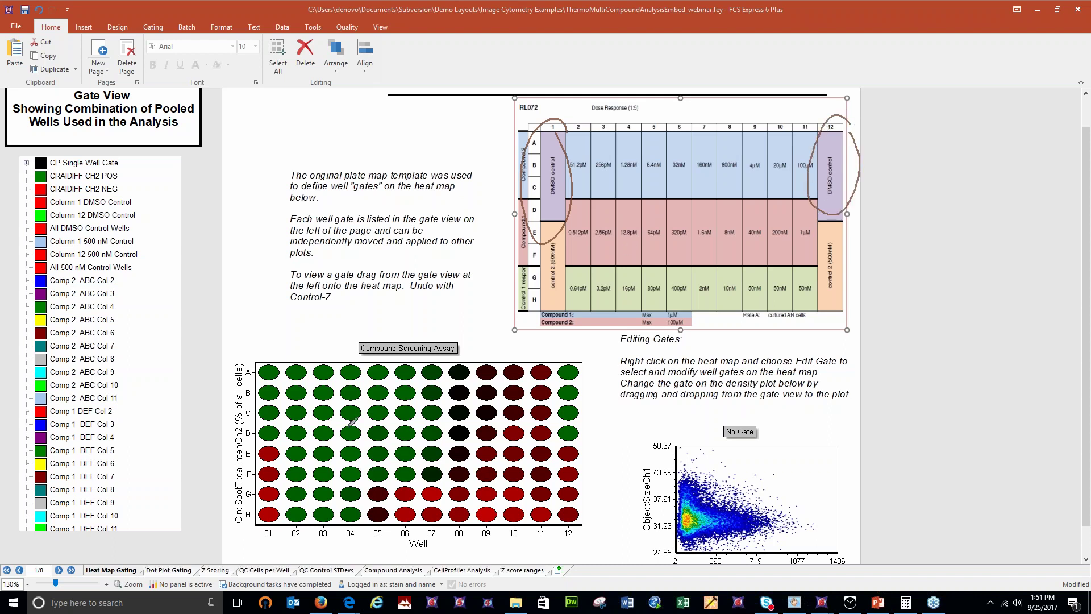
pyautogui.press('Escape')
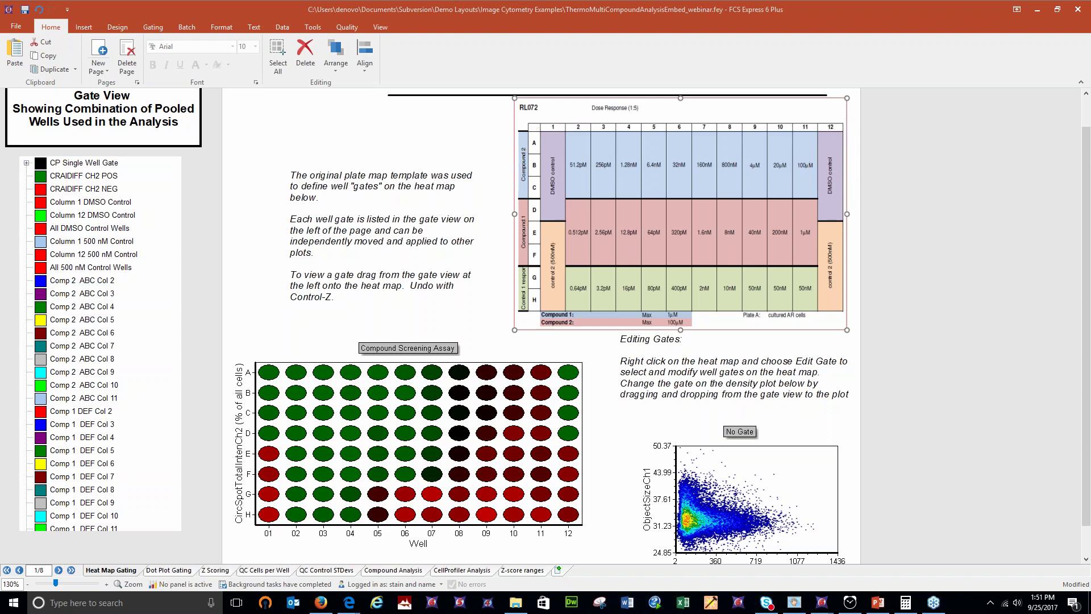
# Circle the control 2 (500nM) wells in columns 1 and 12 of the plate map, then erase the marks
pyautogui.moveTo(575, 227)
pyautogui.mouseDown()
pyautogui.moveTo(545, 221)
pyautogui.moveTo(544, 316)
pyautogui.moveTo(585, 227)
pyautogui.mouseUp()
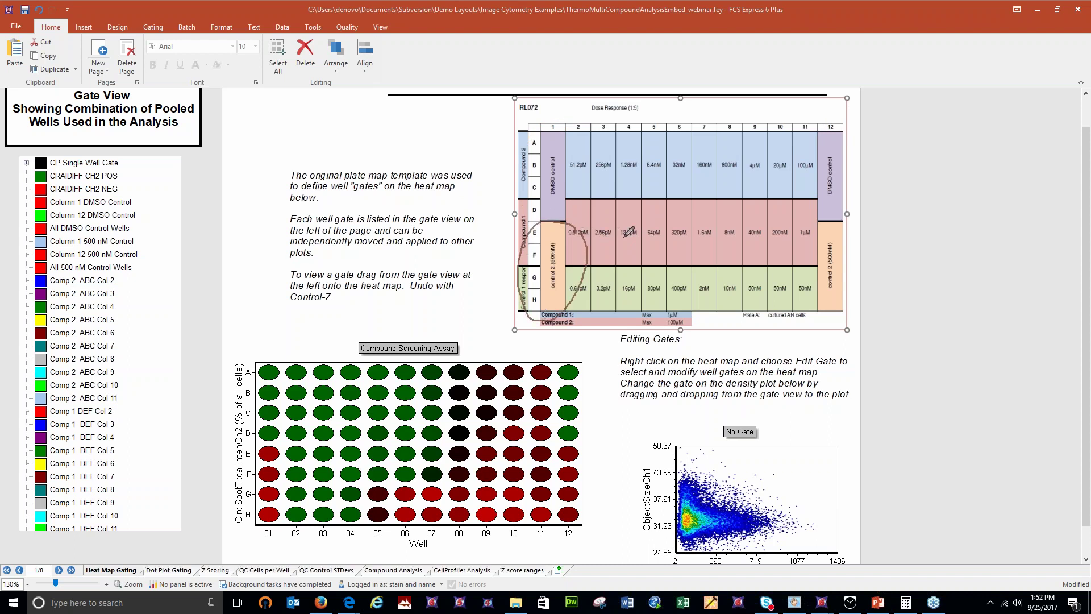
pyautogui.moveTo(875, 226)
pyautogui.mouseDown()
pyautogui.moveTo(827, 217)
pyautogui.moveTo(811, 296)
pyautogui.moveTo(887, 239)
pyautogui.moveTo(882, 227)
pyautogui.mouseUp()
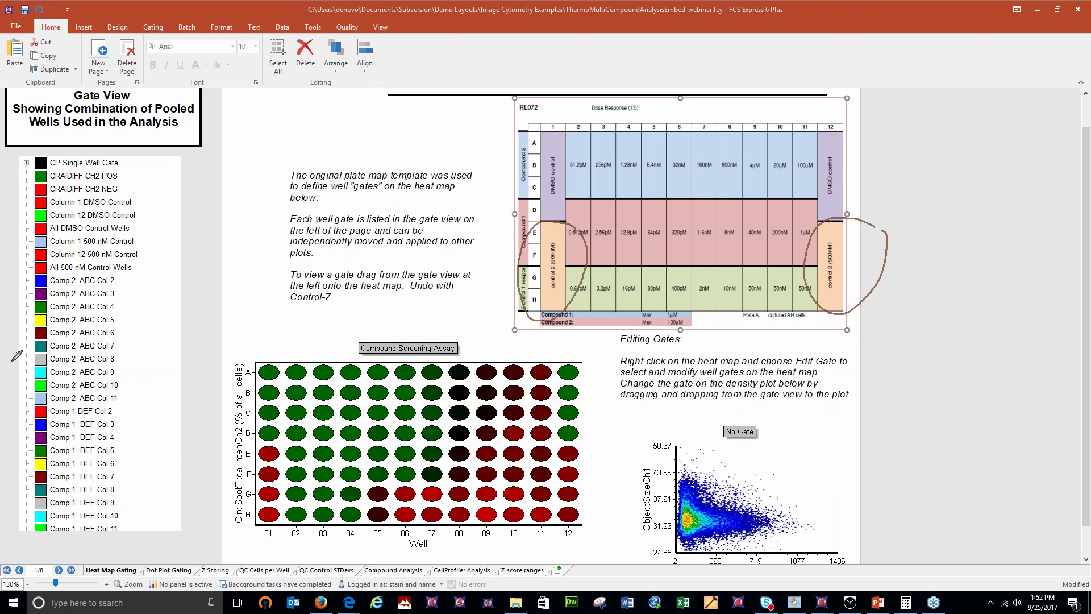
pyautogui.press('e')
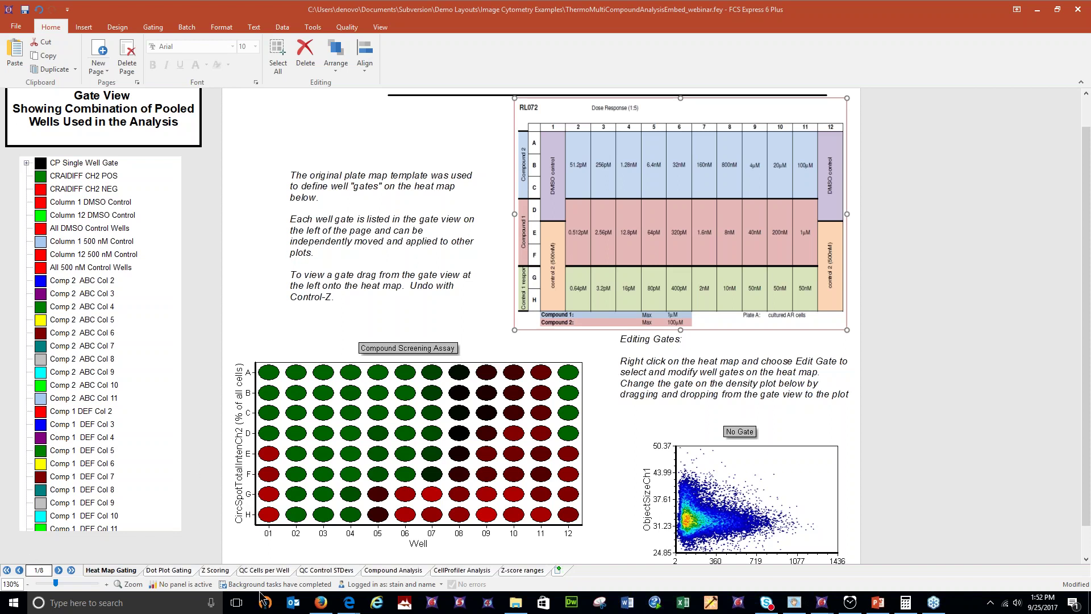
# Look through the layout's pages from Dot Plot Gating to CellProfiler Analysis, including the QC Cells per Well heat maps
pyautogui.click(168, 570)
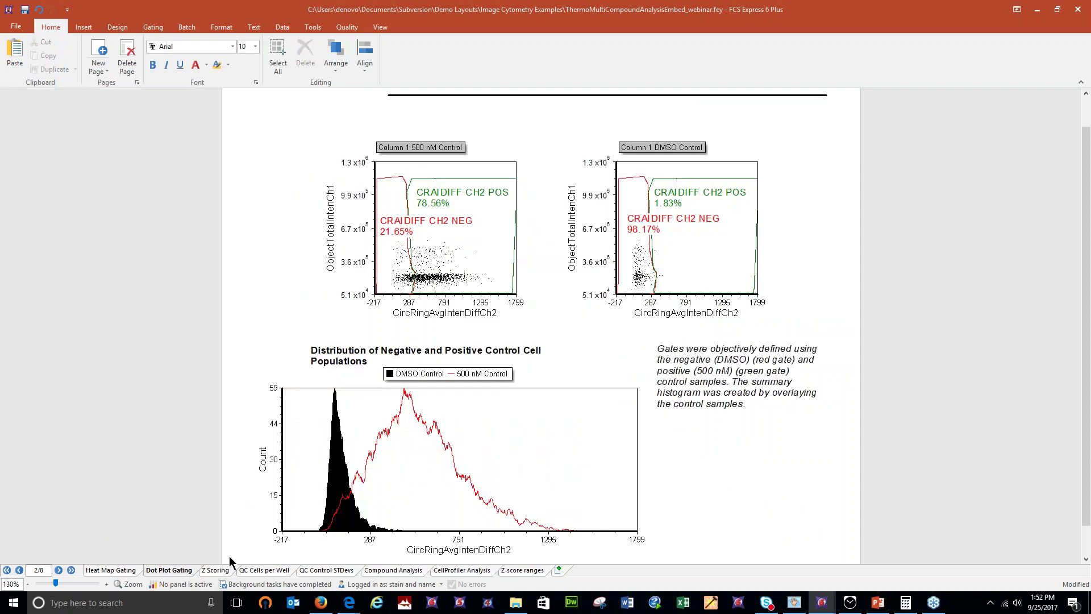
pyautogui.click(215, 569)
pyautogui.click(274, 571)
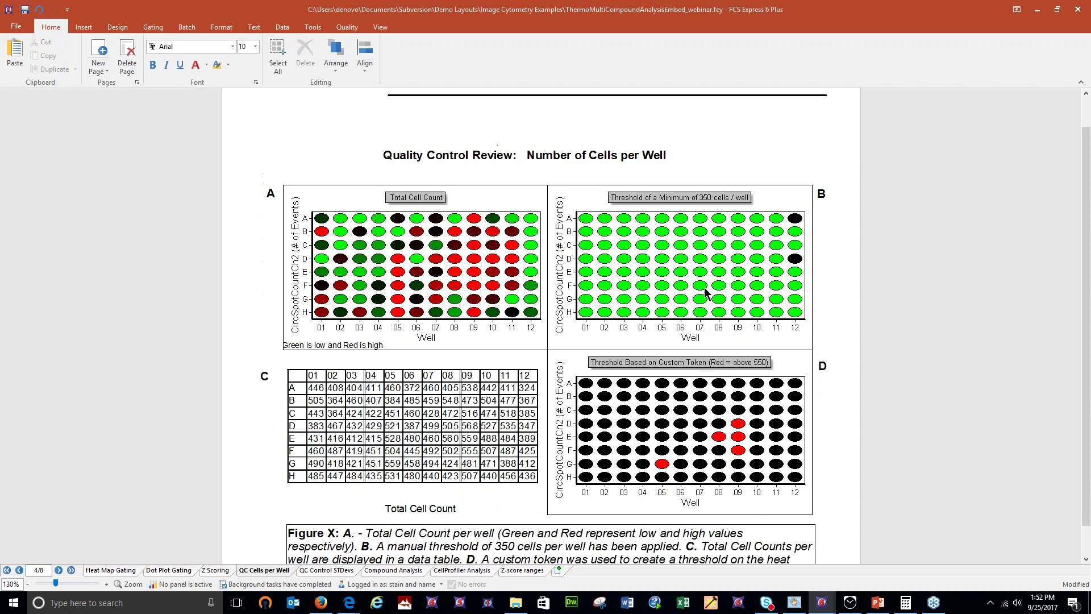
pyautogui.scroll(-1, 733, 329)
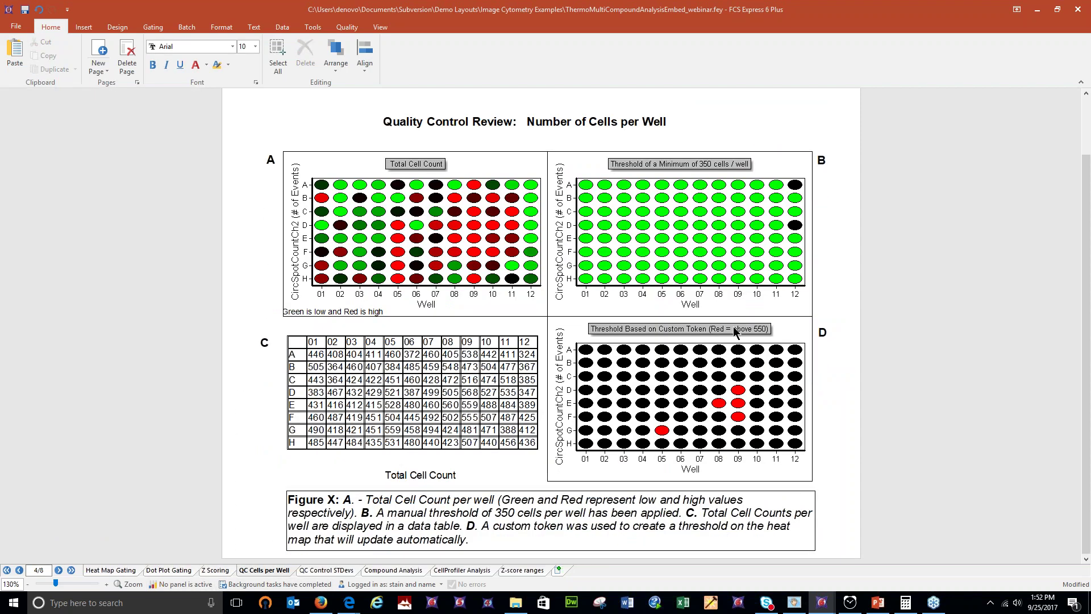
pyautogui.scroll(3, 735, 328)
pyautogui.scroll(-2, 735, 327)
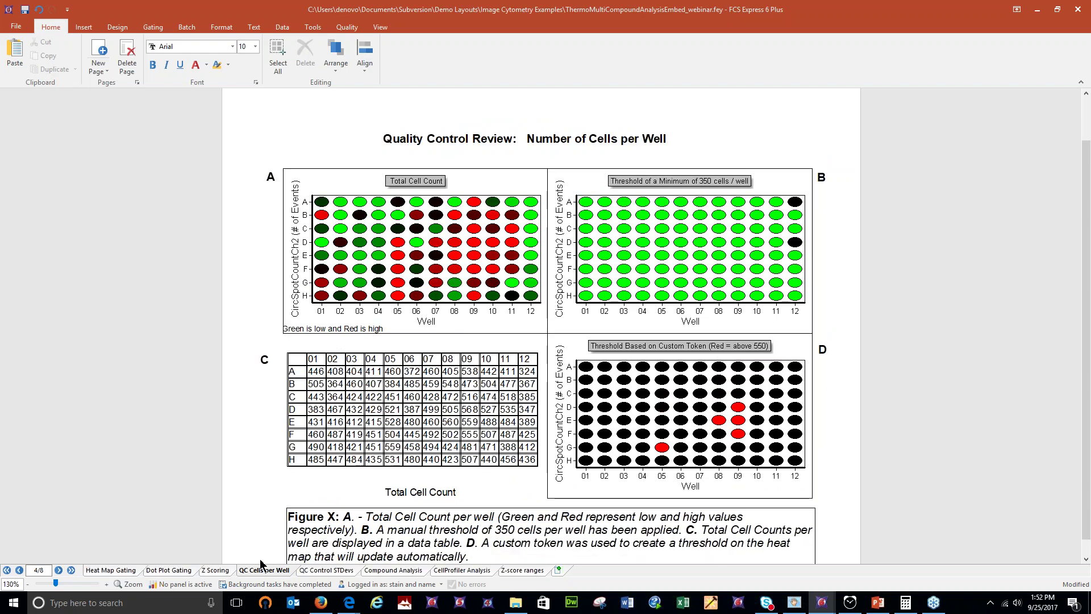
pyautogui.click(341, 570)
pyautogui.click(391, 570)
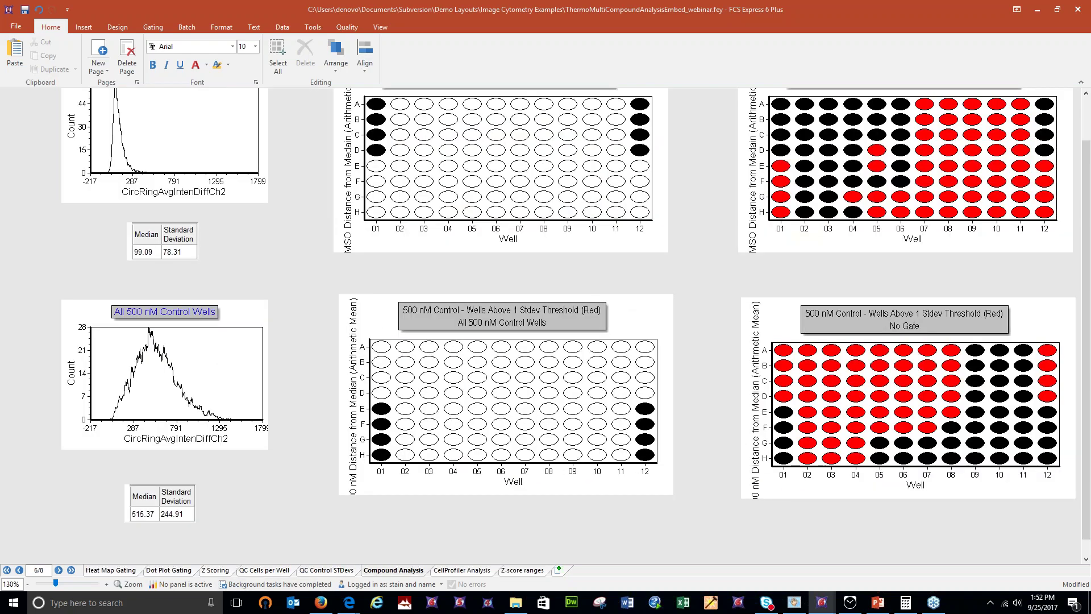
pyautogui.click(461, 570)
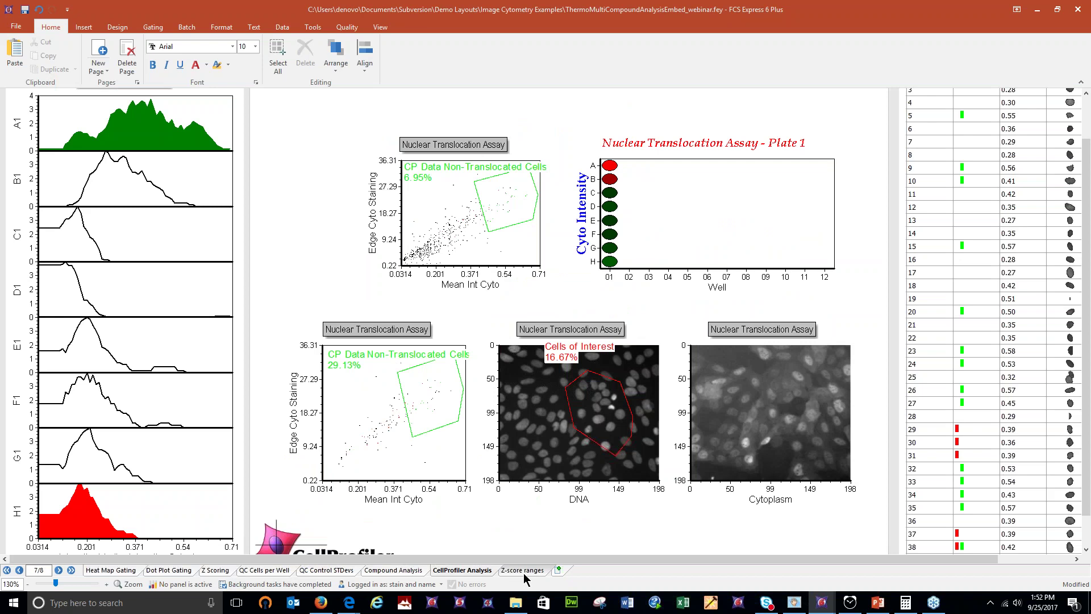
pyautogui.scroll(2, 523, 576)
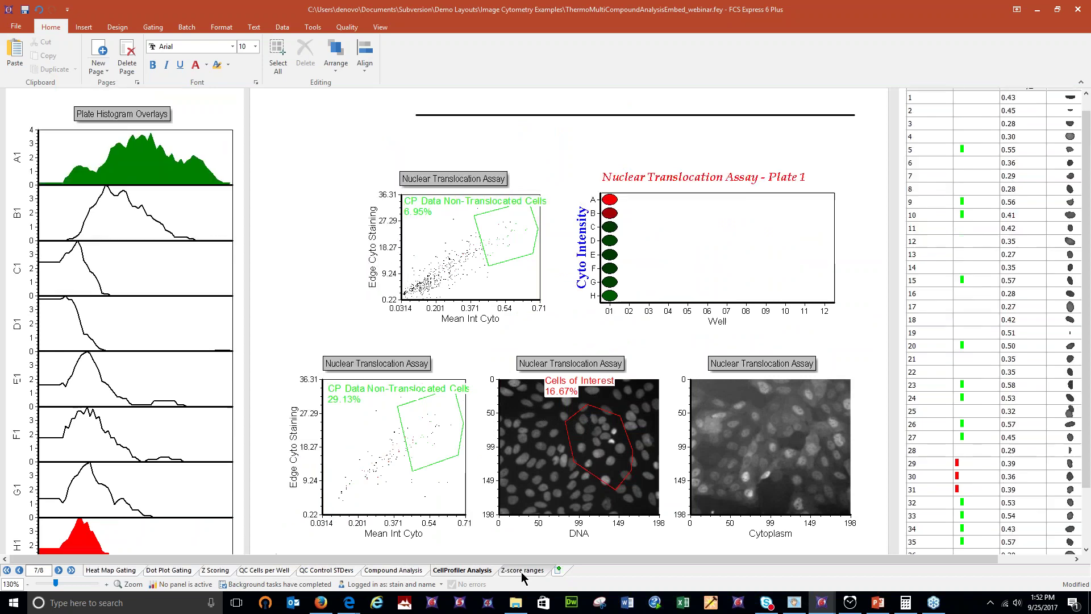
# Review the QC Cells per Well, QC Control STDevs, Compound Analysis and CellProfiler Analysis pages again
pyautogui.click(264, 570)
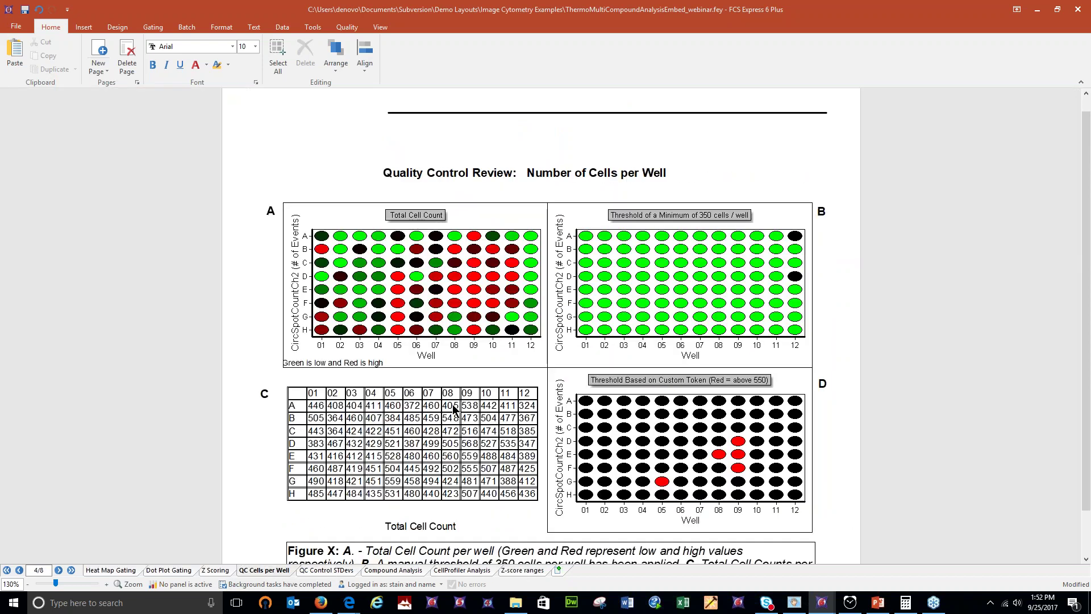
pyautogui.click(326, 570)
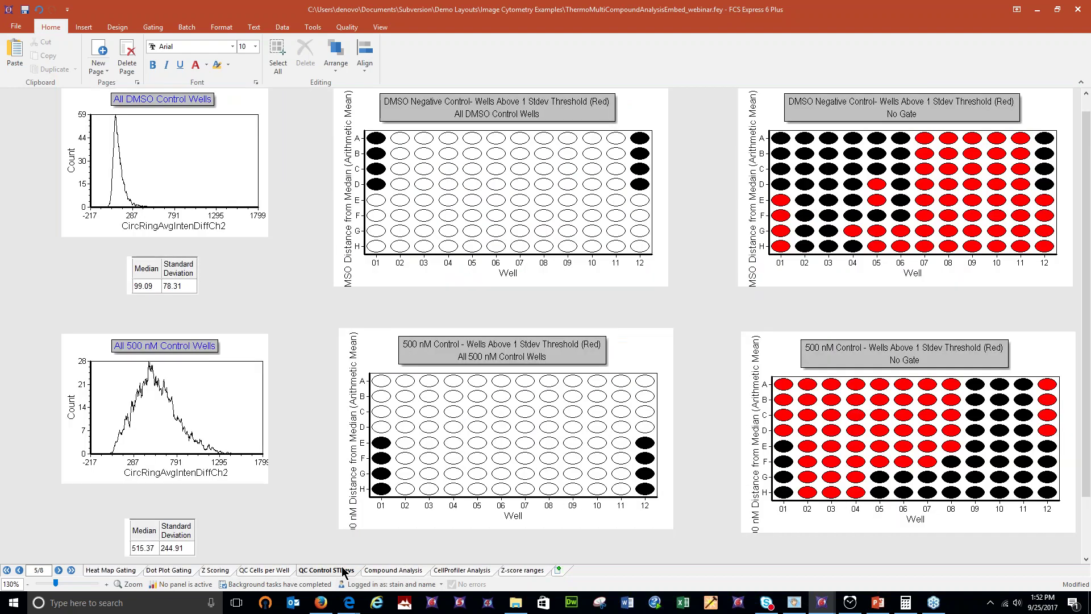
pyautogui.click(416, 573)
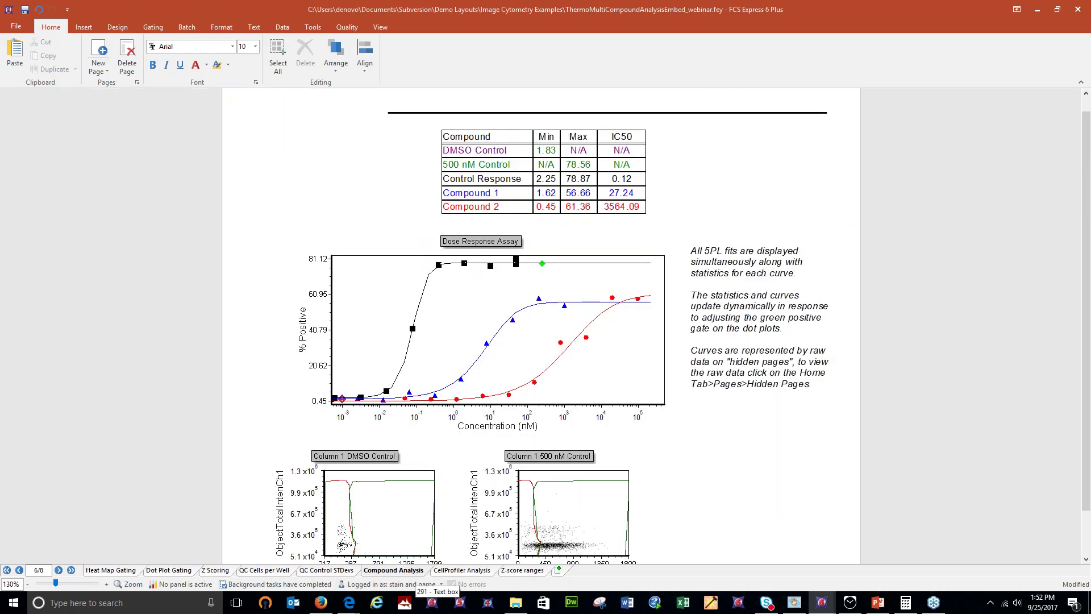
pyautogui.click(462, 571)
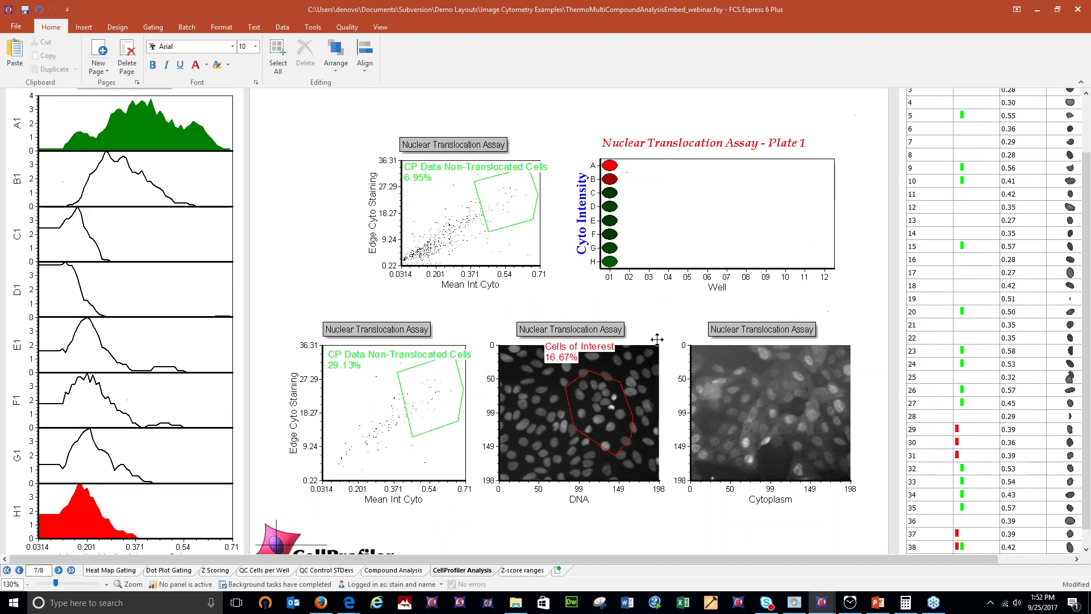
pyautogui.scroll(-1, 657, 339)
pyautogui.scroll(2, 661, 350)
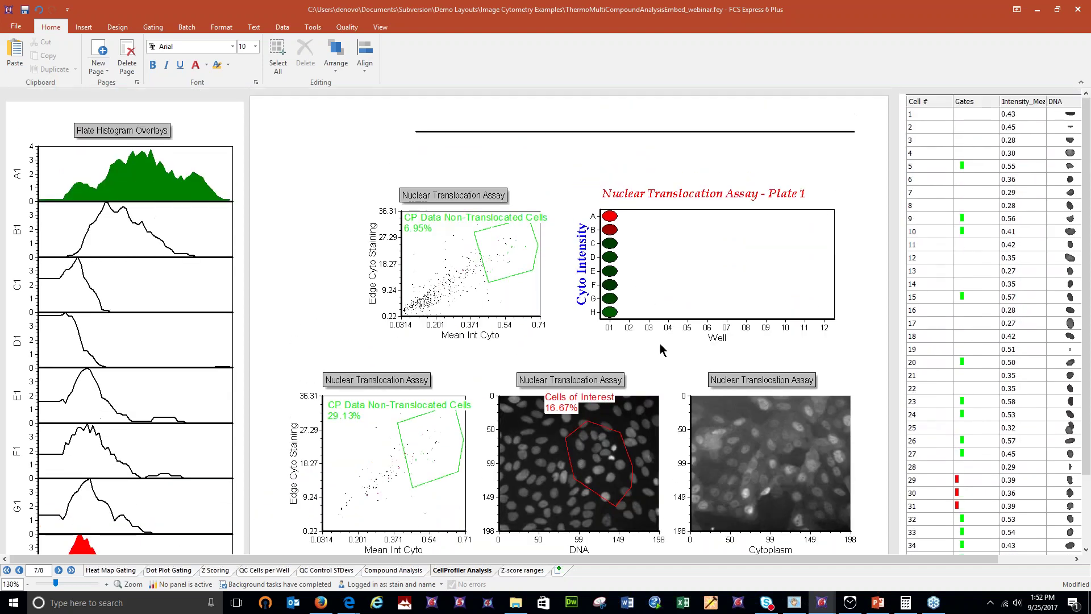
pyautogui.scroll(-1, 659, 343)
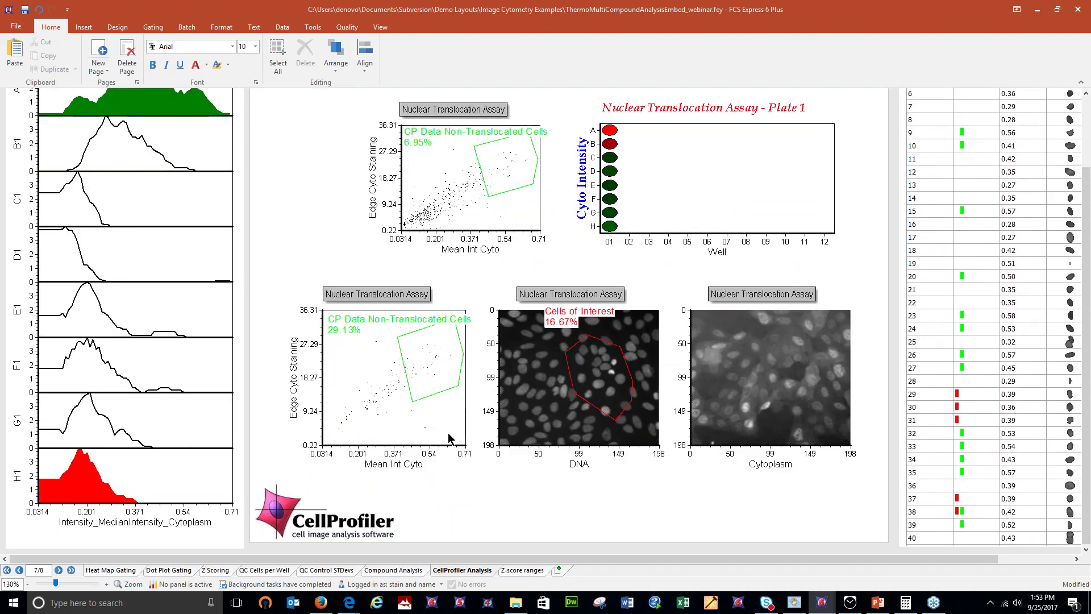
# Go to the Z Scoring page and inspect the control overlay histogram and the Z Score text box
pyautogui.click(216, 570)
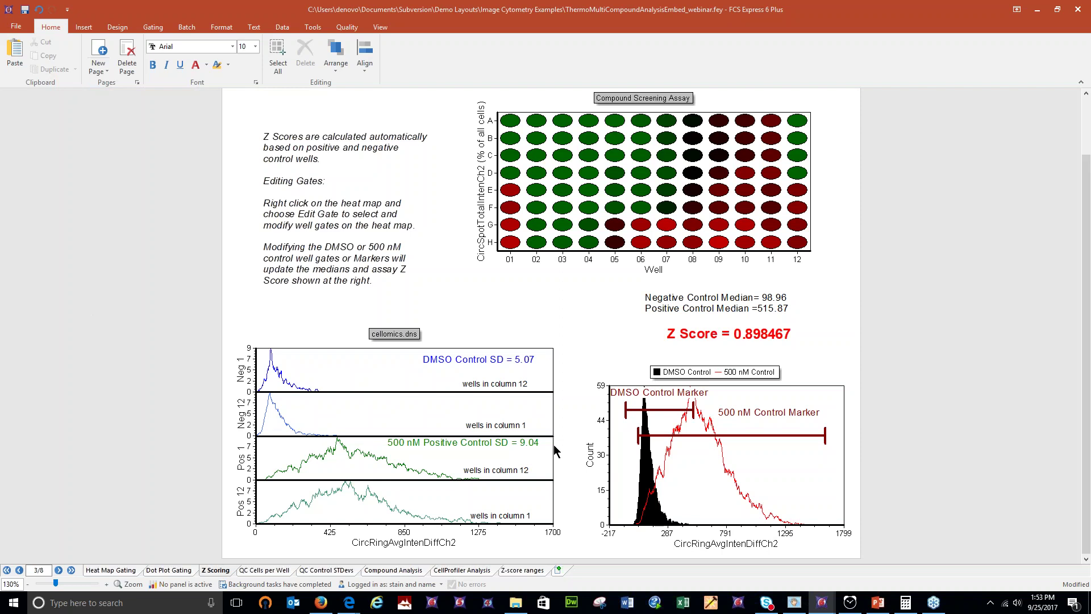
pyautogui.click(817, 369)
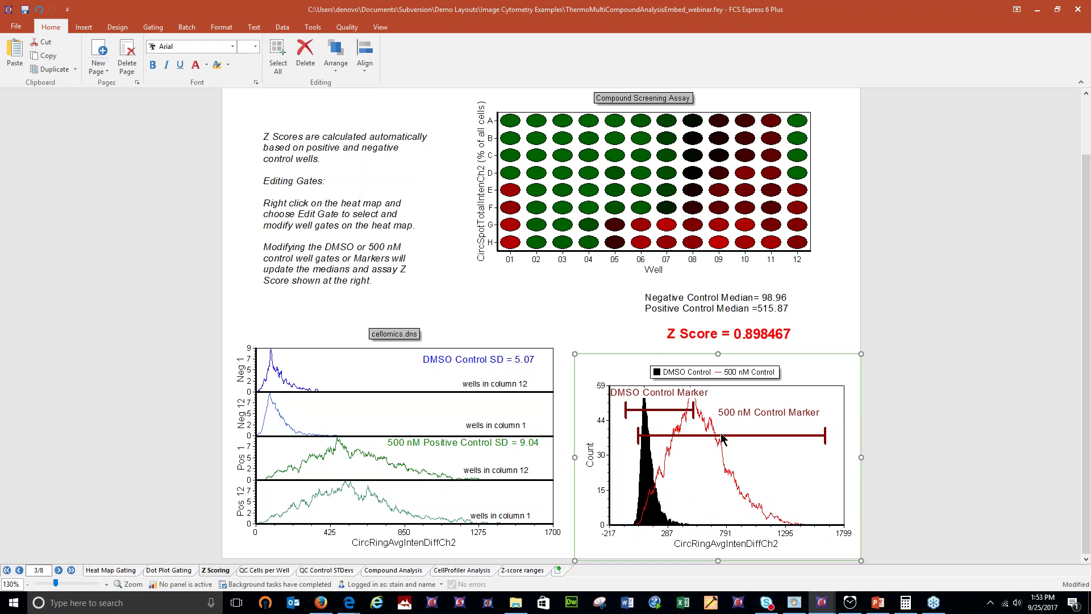
pyautogui.click(682, 335)
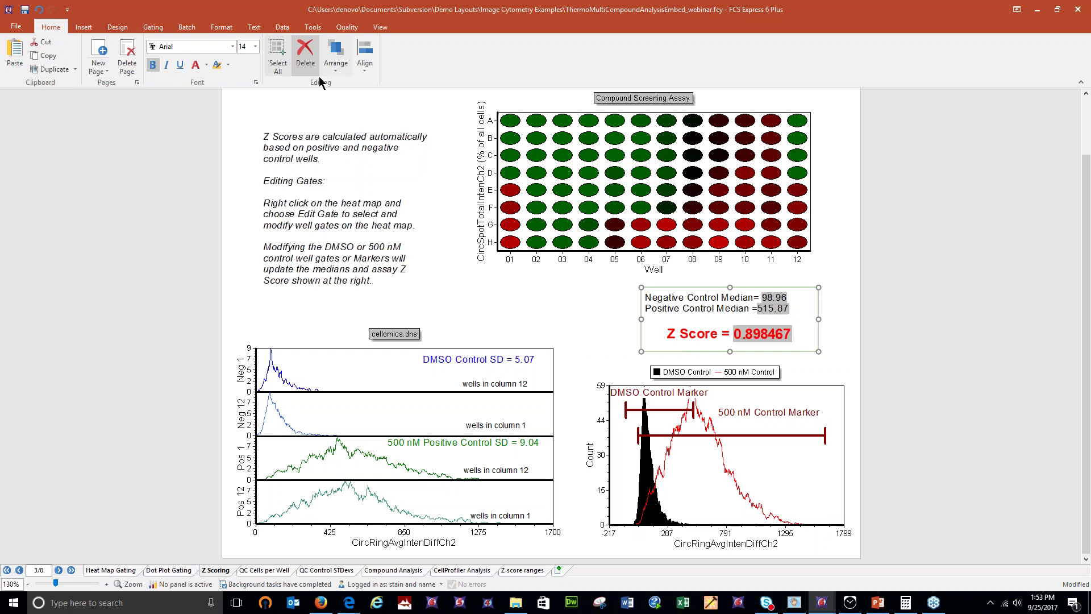
# Open the Custom Tokens window and move it clear of the heat map and the Z Score text box
pyautogui.click(380, 27)
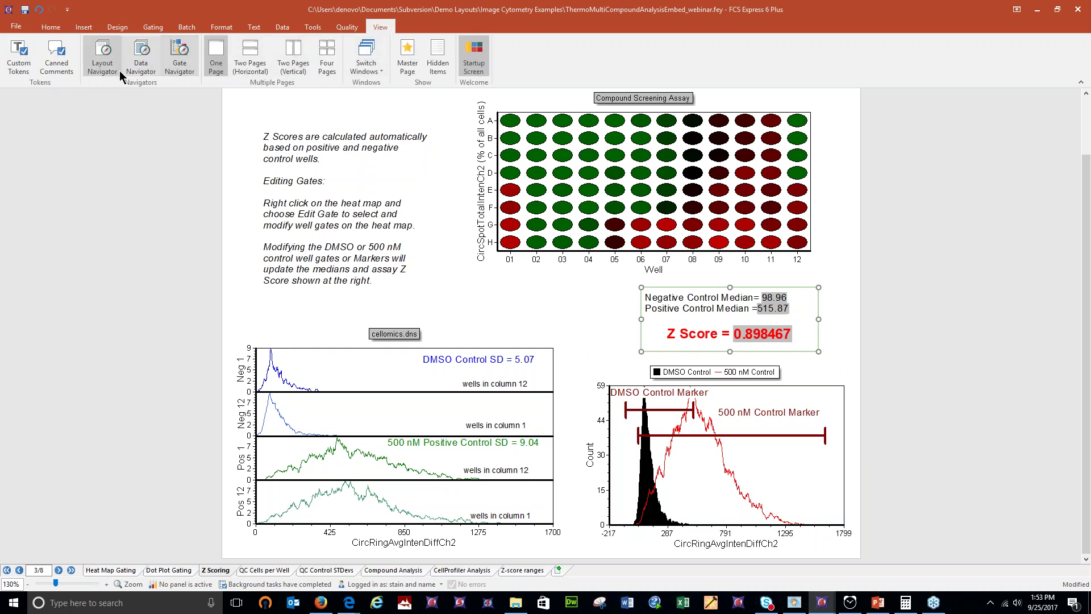
pyautogui.click(19, 59)
pyautogui.moveTo(487, 168); pyautogui.dragTo(76, 170)
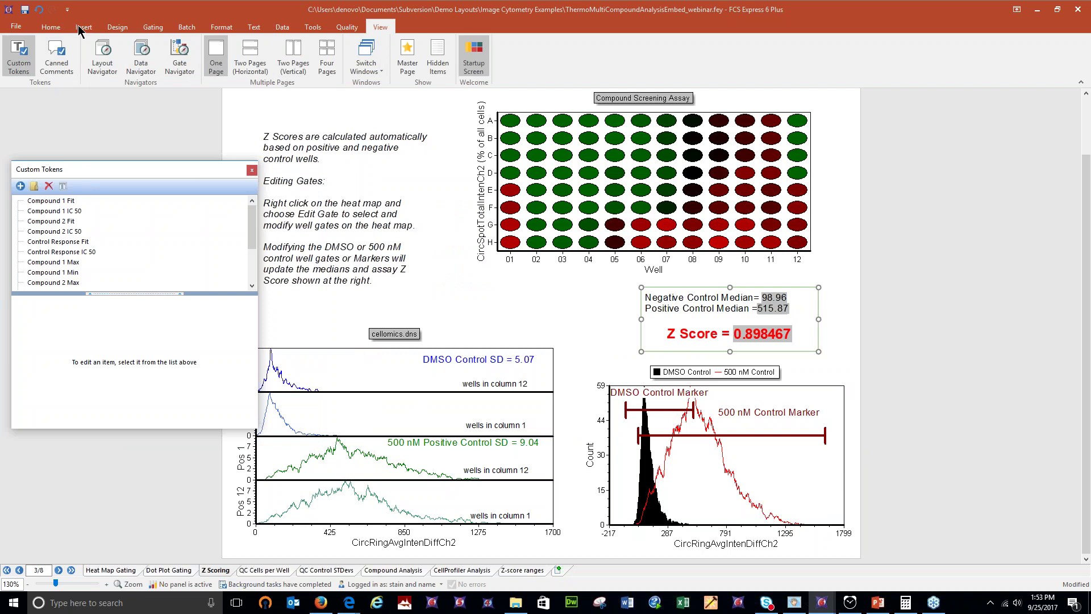
# Insert a new spreadsheet on the Z Scoring page
pyautogui.click(84, 27)
pyautogui.click(158, 54)
pyautogui.click(648, 341)
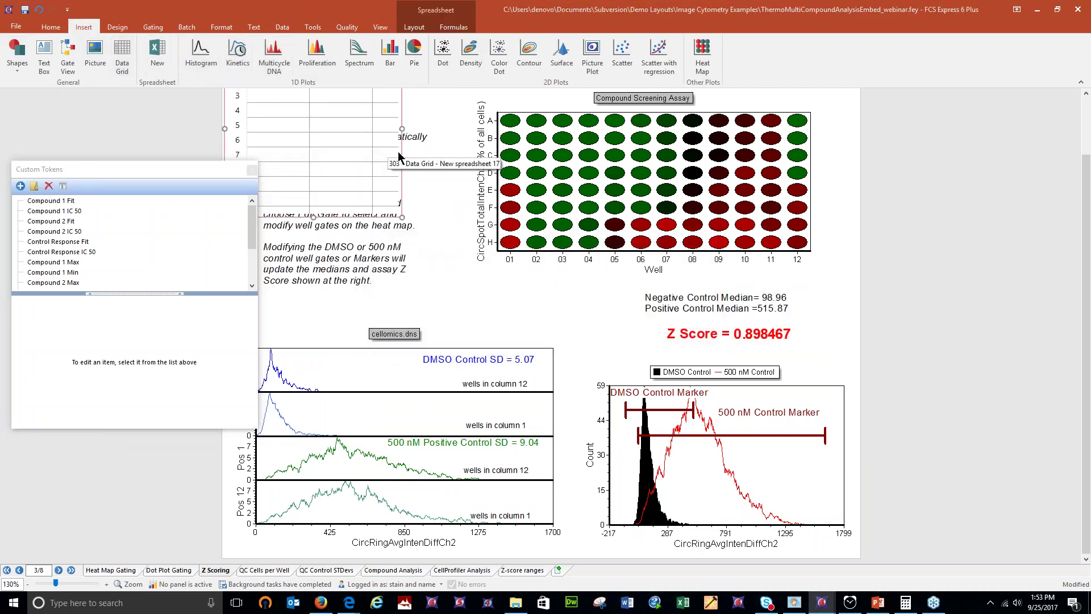
# Move the new spreadsheet off the page beside the heat map and look up ZPRIME among its statistical functions
pyautogui.moveTo(370, 138); pyautogui.dragTo(1004, 249)
pyautogui.doubleClick(977, 195)
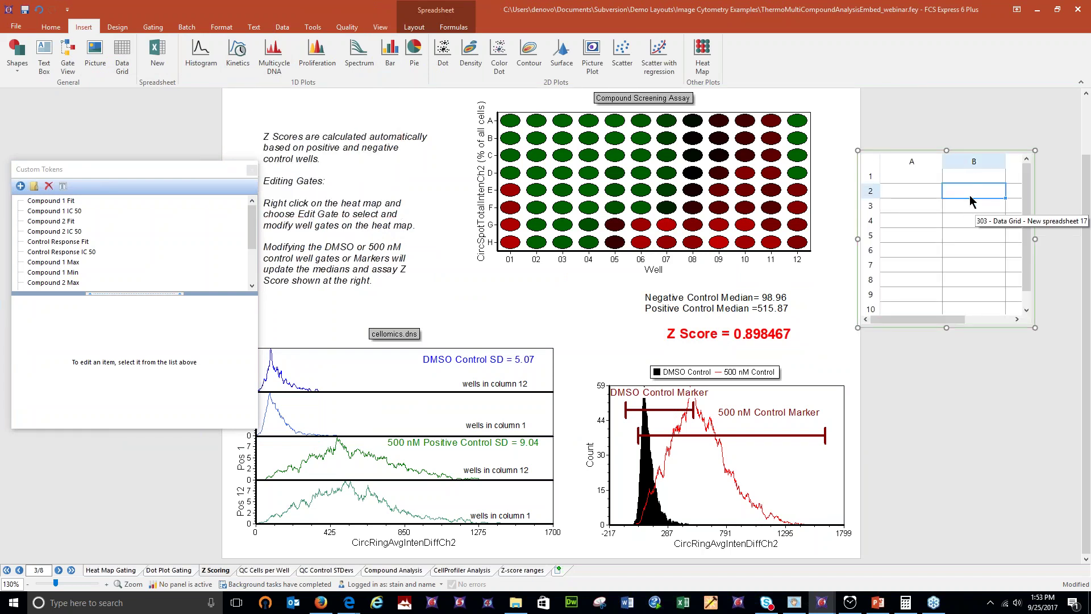
pyautogui.click(415, 27)
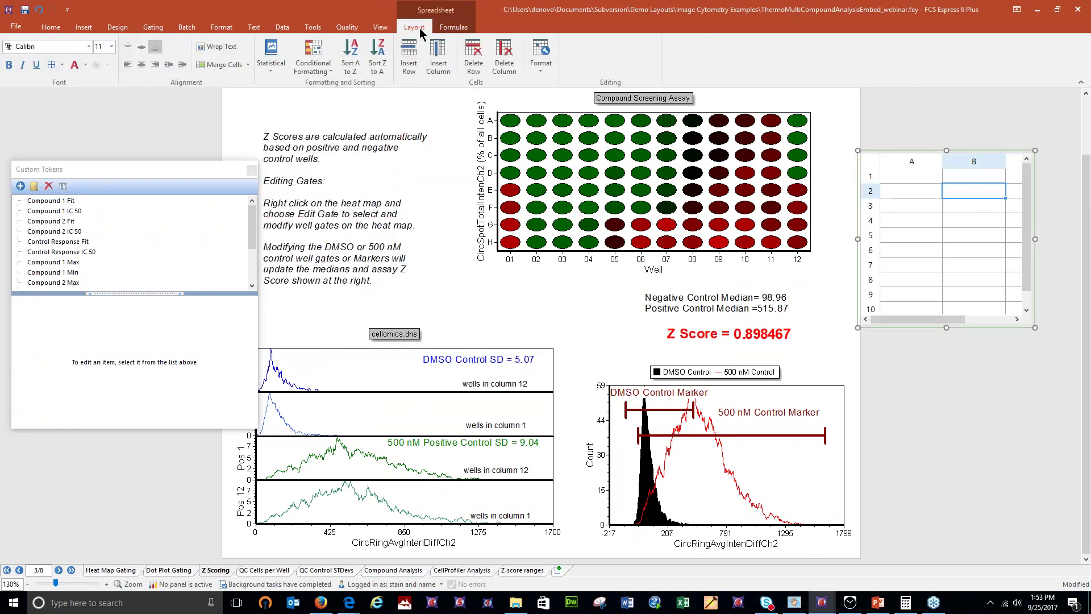
pyautogui.click(442, 25)
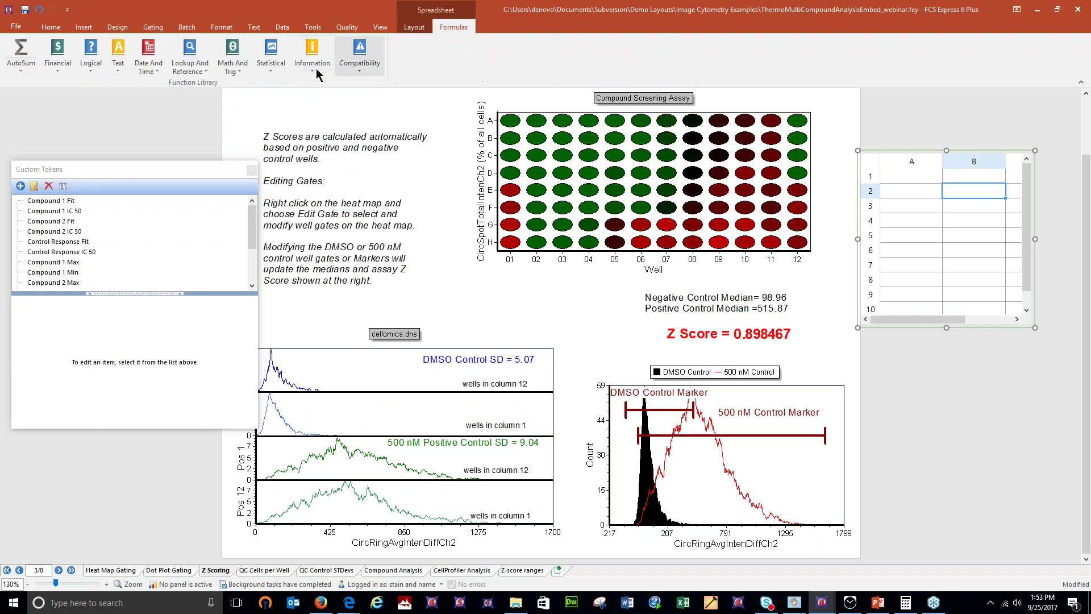
pyautogui.click(269, 67)
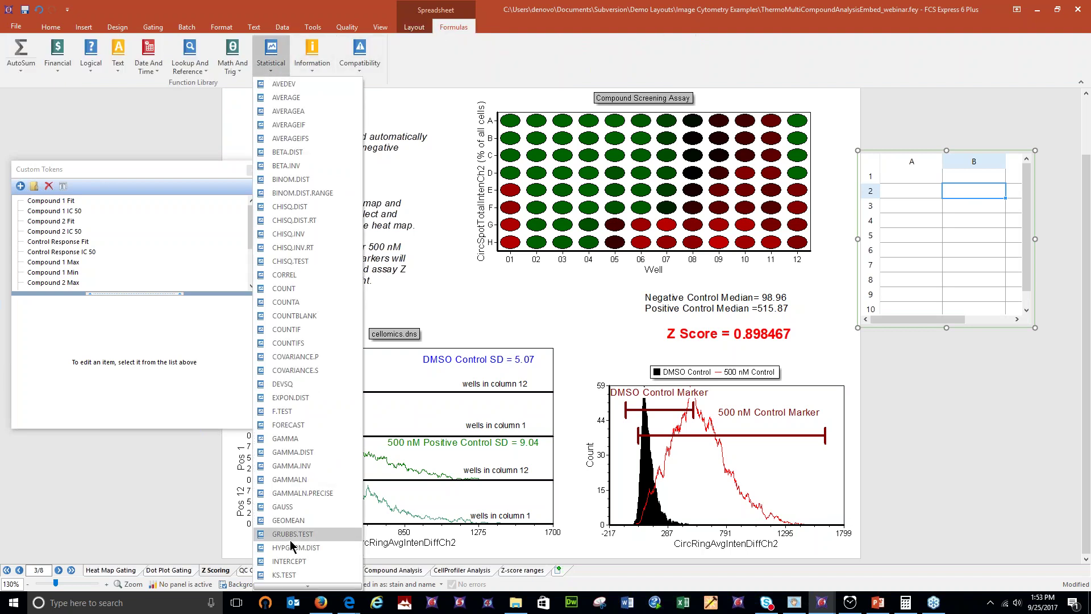
pyautogui.moveTo(307, 586)
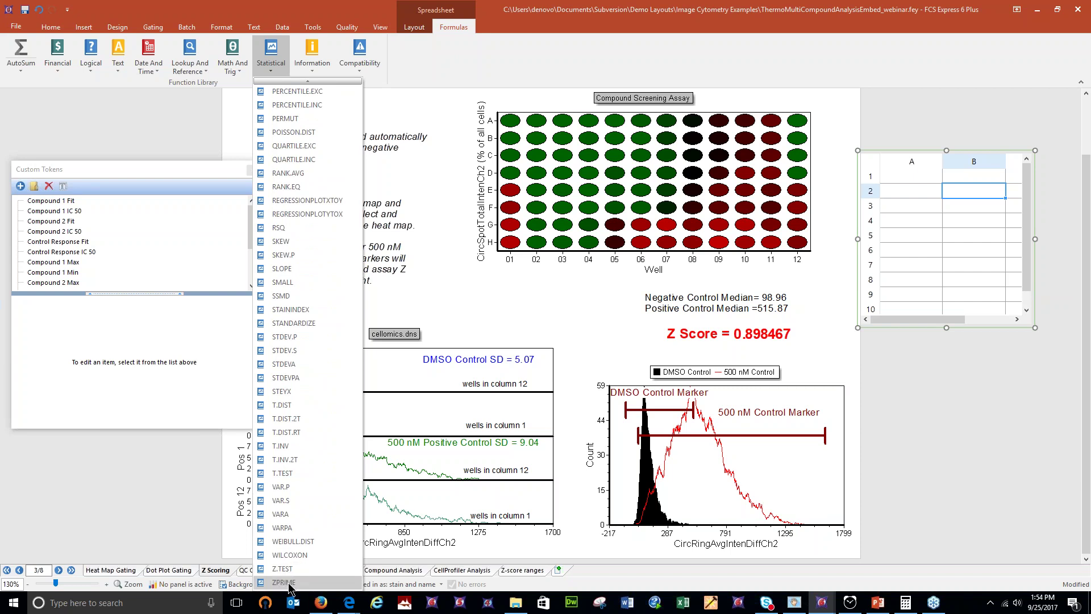
pyautogui.click(199, 534)
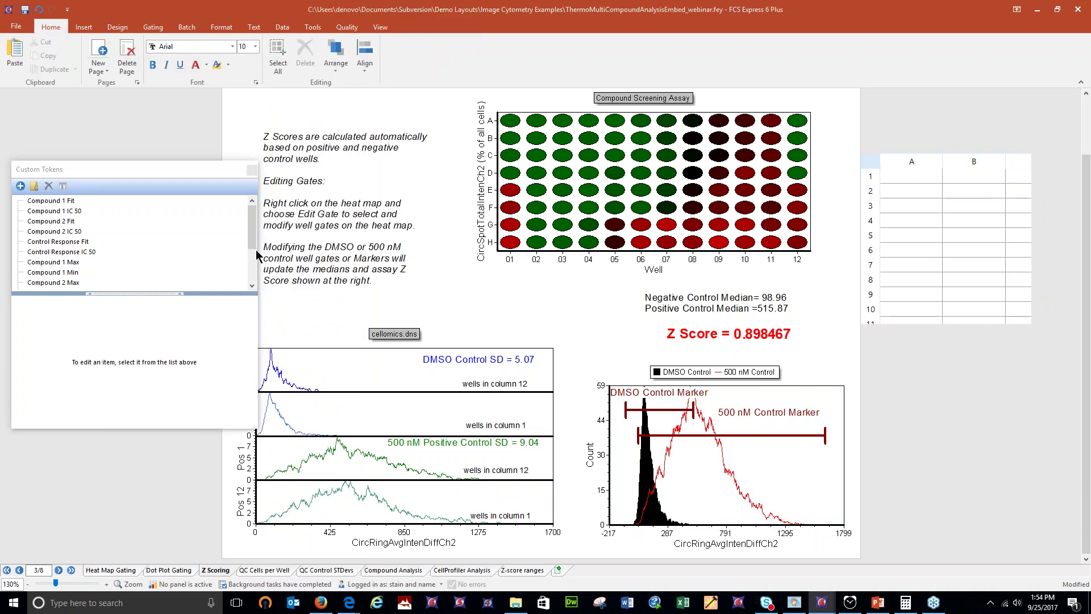
# Check the Z Score token's formula and add a new custom token named "z score syntax"
pyautogui.moveTo(253, 244); pyautogui.dragTo(254, 282)
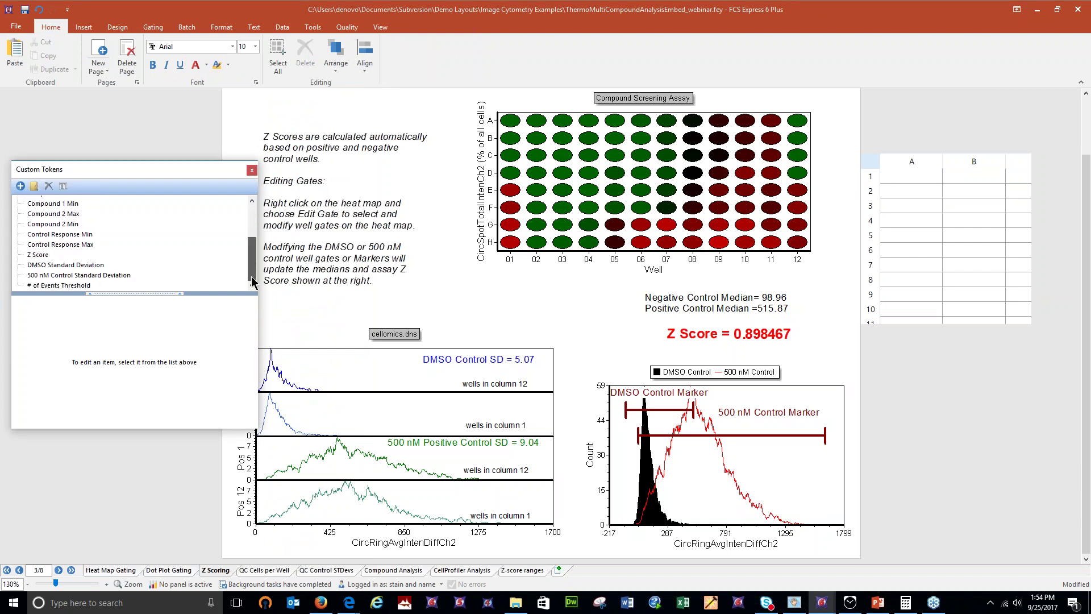
pyautogui.click(38, 256)
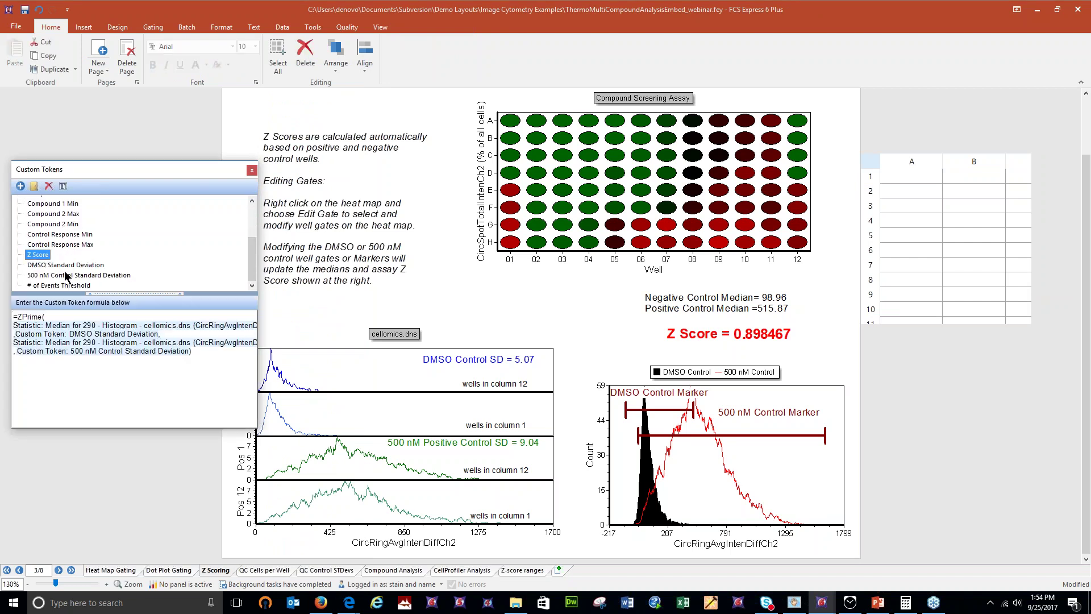
pyautogui.click(20, 186)
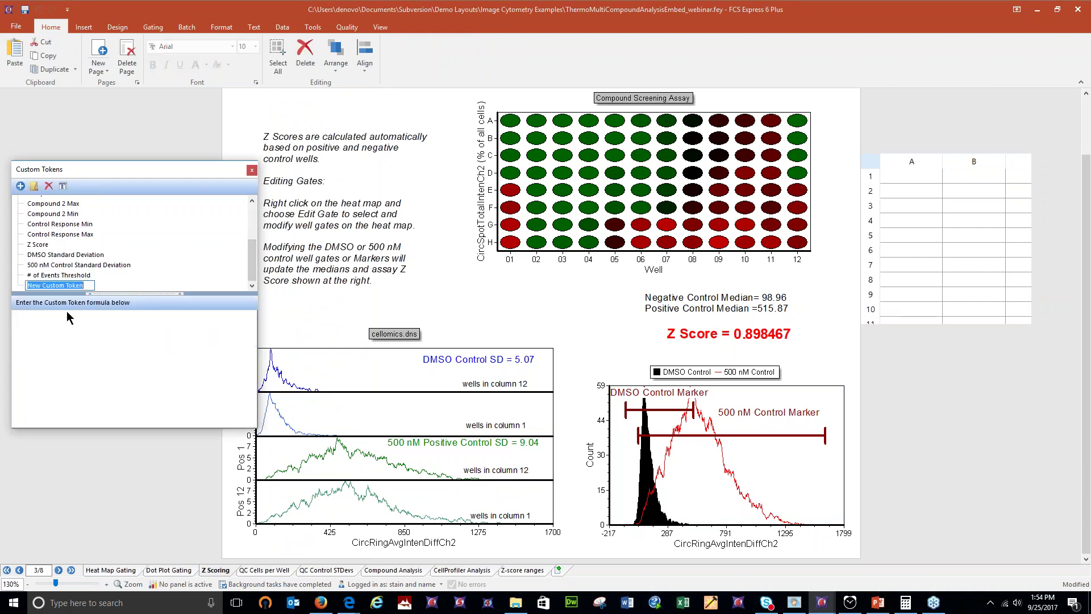
pyautogui.write('z')
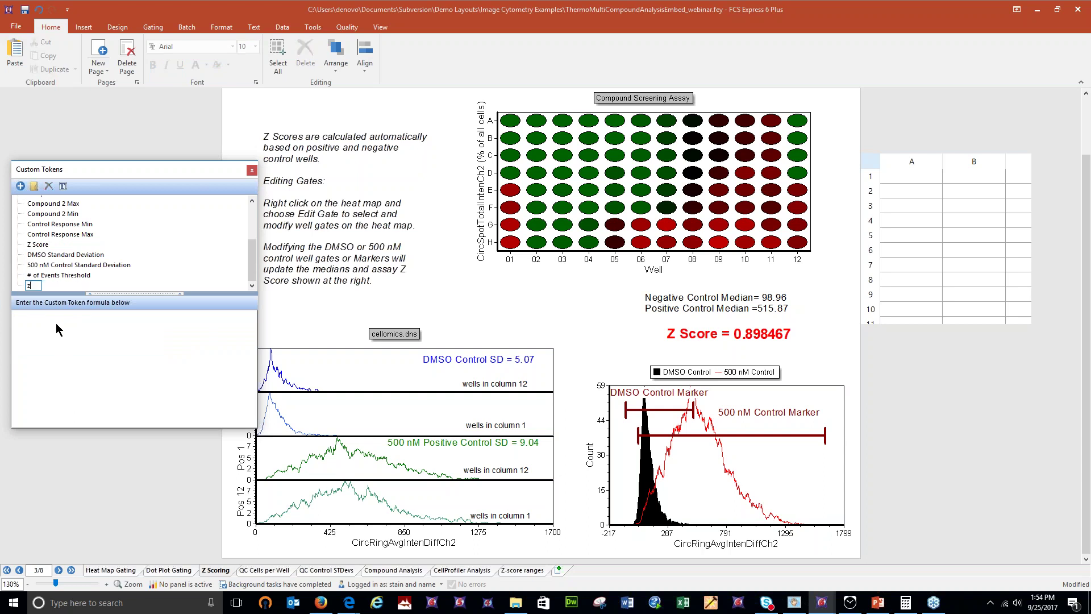
pyautogui.write(' score syntax')
# Enter a formula with the statistics function ZPrime(mean negative, SD negative, mean positive, sd positive) for the new token and review its arguments
pyautogui.click(88, 340)
pyautogui.rightClick(88, 340)
pyautogui.click(77, 334)
pyautogui.write('=')
pyautogui.rightClick(77, 336)
pyautogui.moveTo(130, 355)
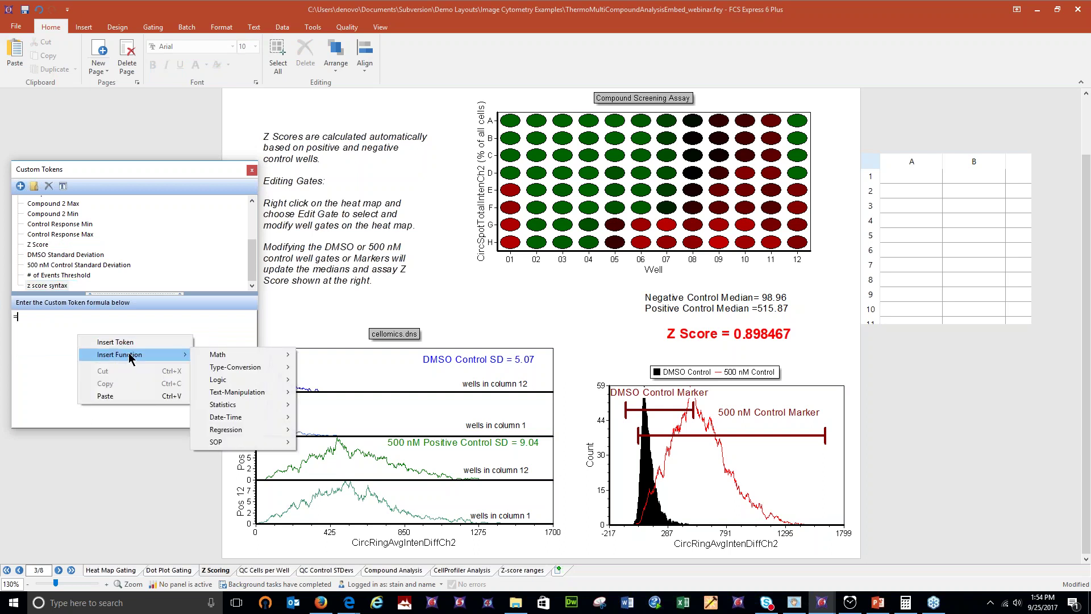
pyautogui.moveTo(237, 408)
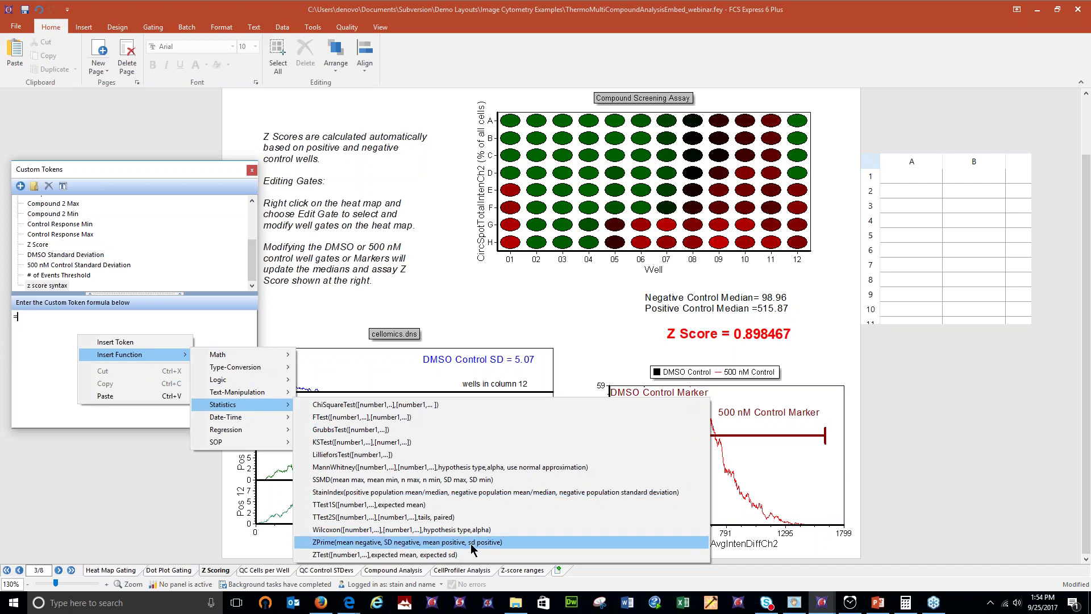
pyautogui.click(519, 544)
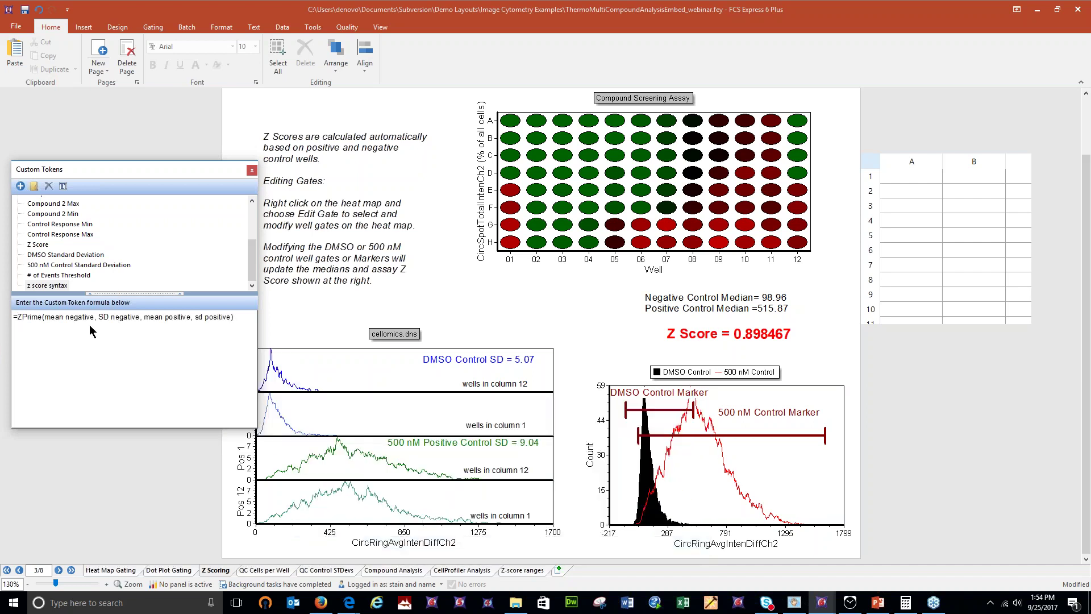
pyautogui.moveTo(93, 319); pyautogui.dragTo(231, 321)
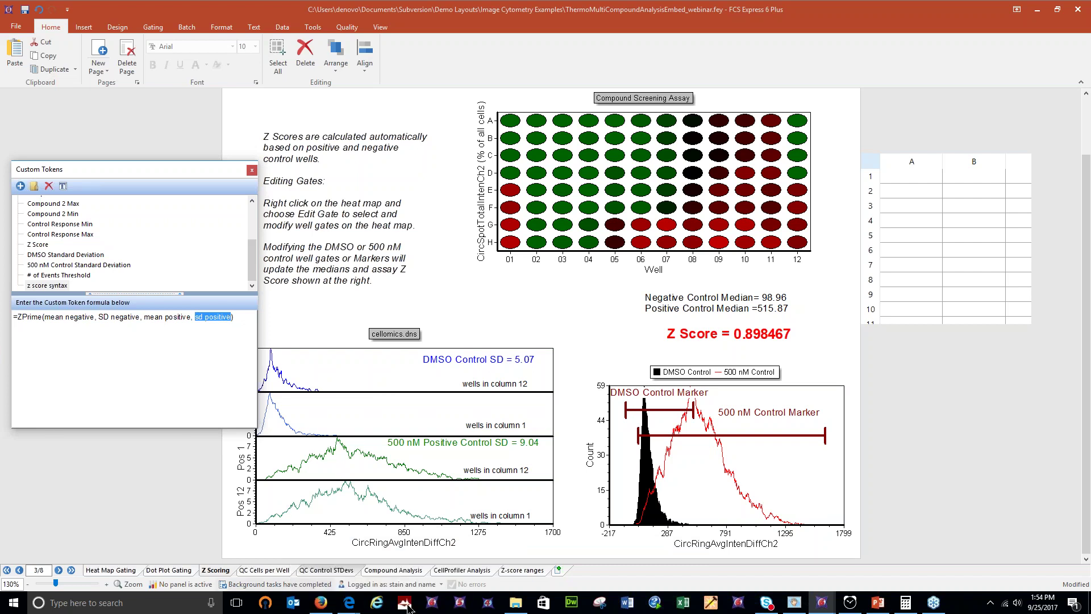
# Show the Z Score token's formula and widen the Custom Tokens window so that each argument fits on one line
pyautogui.click(825, 607)
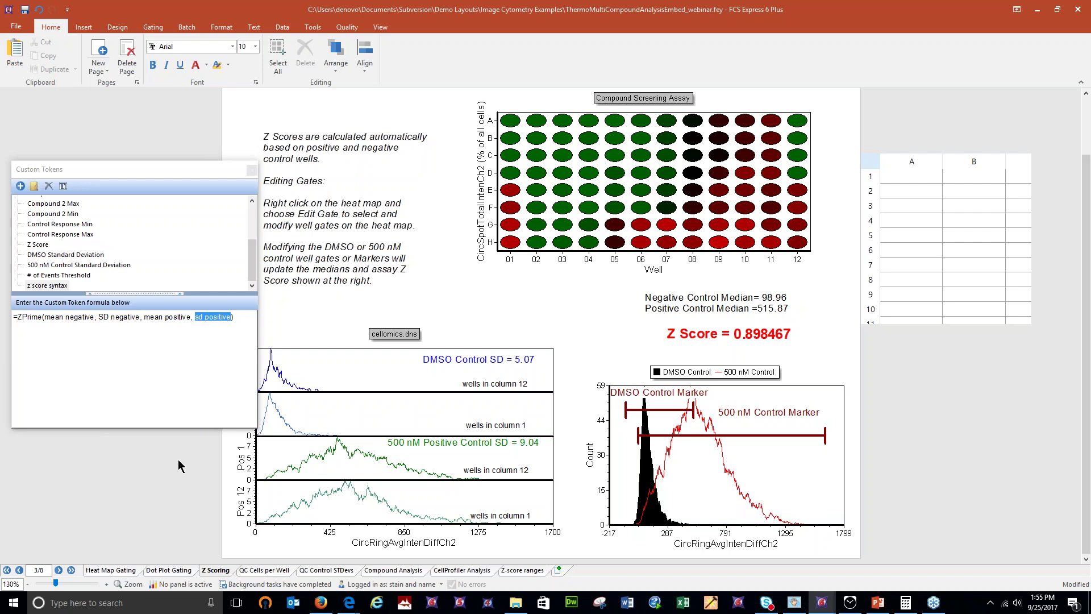
pyautogui.click(45, 245)
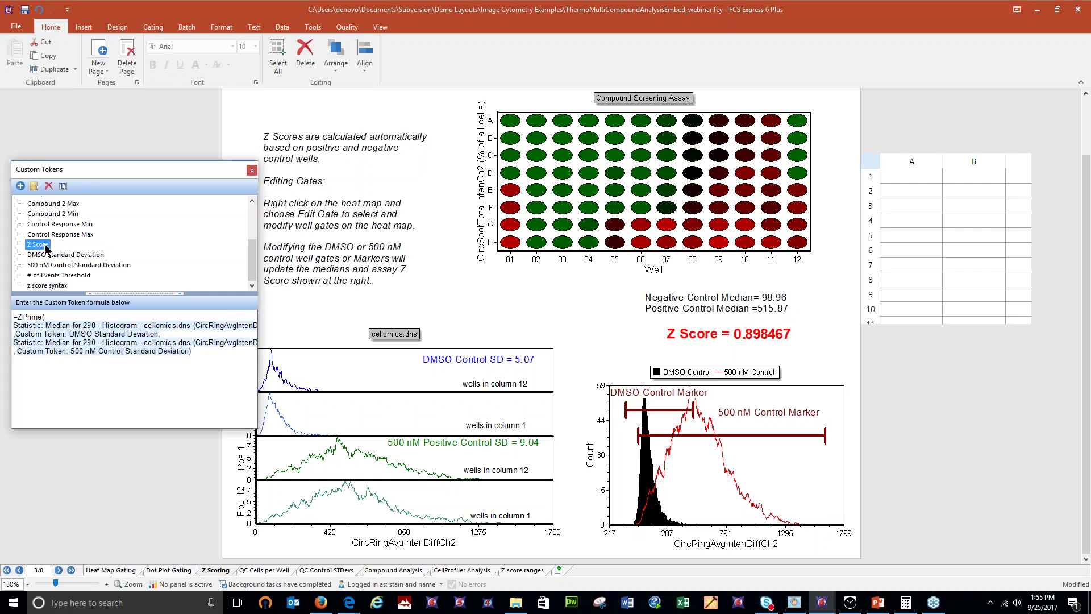
pyautogui.moveTo(258, 274); pyautogui.dragTo(470, 274)
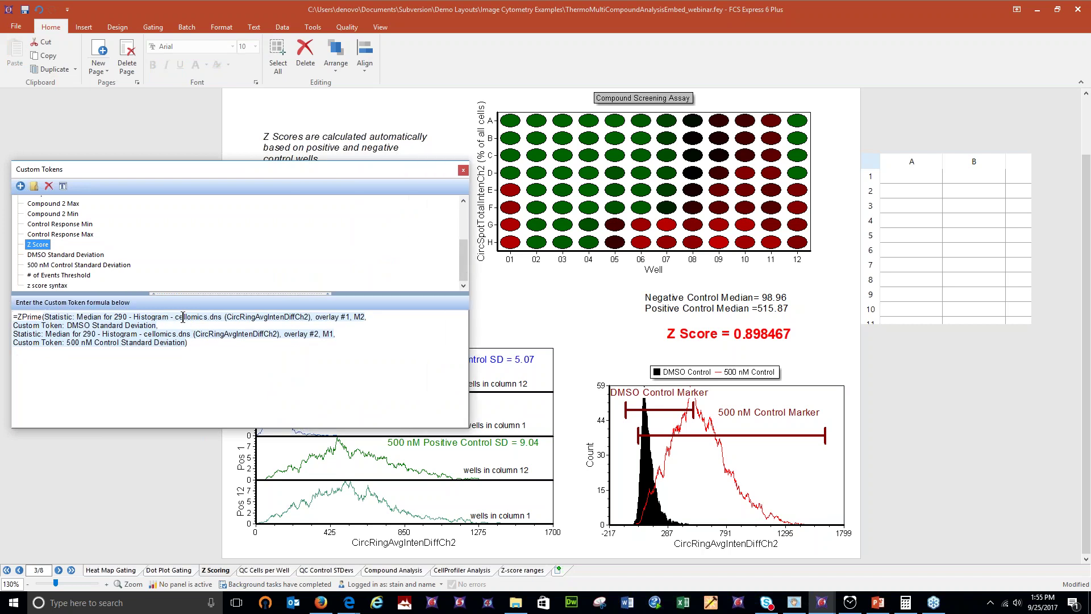
pyautogui.moveTo(227, 177); pyautogui.dragTo(230, 168)
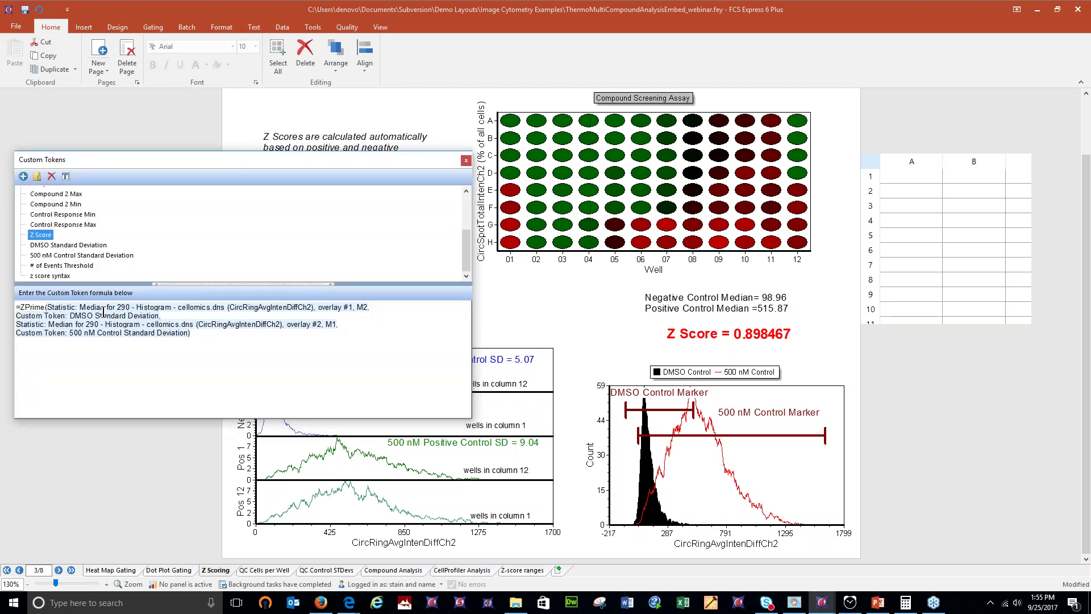
pyautogui.click(51, 307)
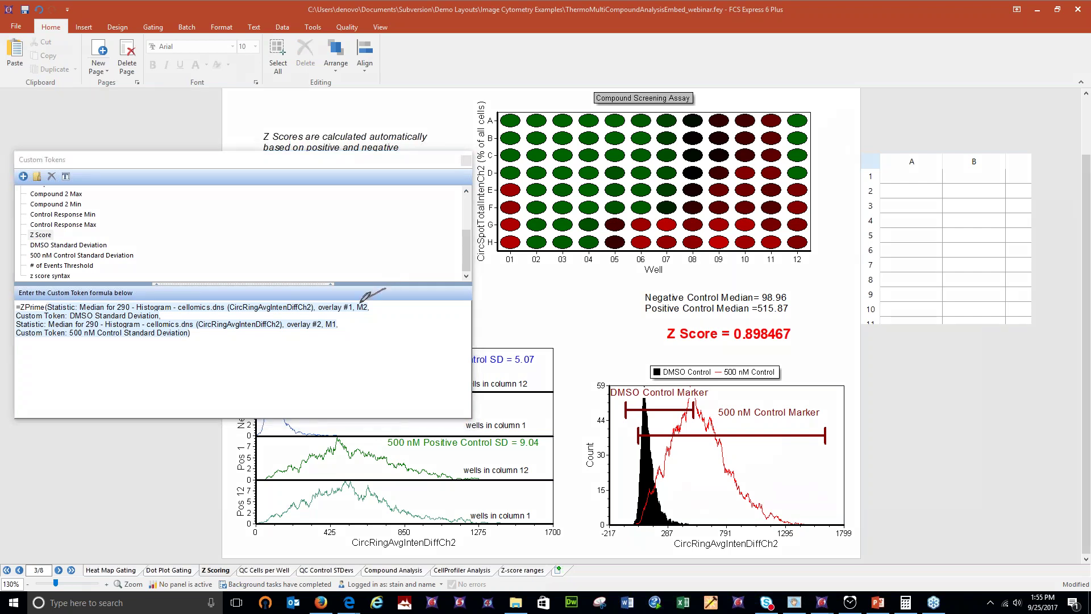
# Mark the four arguments of the Z Score formula with arrows and clear the markings
pyautogui.moveTo(364, 302); pyautogui.dragTo(384, 292)
pyautogui.moveTo(157, 316); pyautogui.dragTo(200, 310)
pyautogui.moveTo(357, 318)
pyautogui.mouseDown()
pyautogui.moveTo(342, 322)
pyautogui.moveTo(390, 317)
pyautogui.mouseUp()
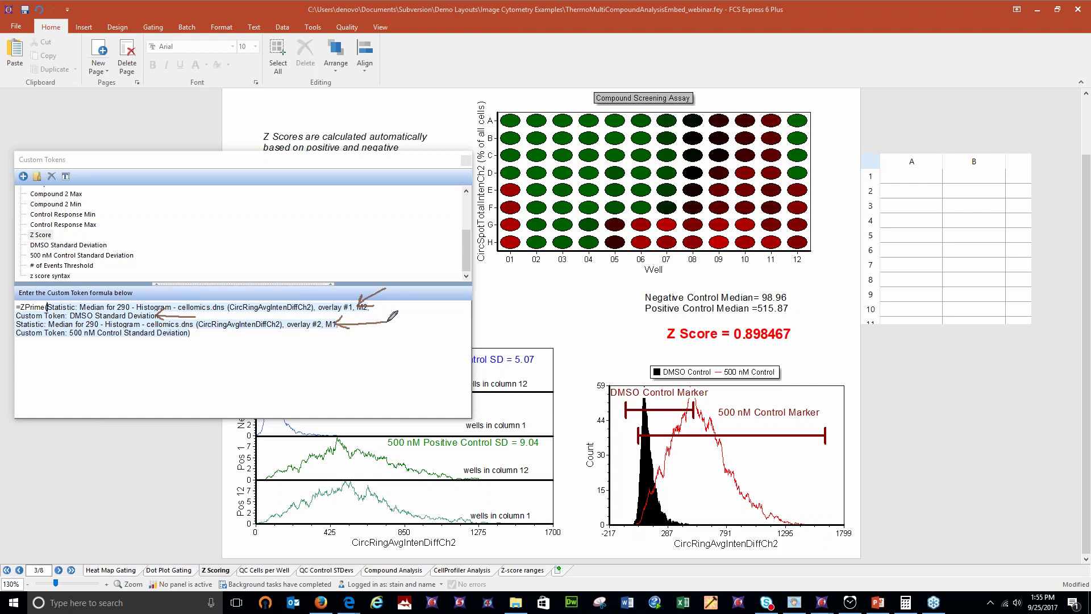
pyautogui.moveTo(194, 328)
pyautogui.mouseDown()
pyautogui.moveTo(187, 336)
pyautogui.moveTo(208, 348)
pyautogui.moveTo(283, 336)
pyautogui.mouseUp()
pyautogui.press('Escape')
# Display the two medians and two standard deviations in the Z Score formula as values
pyautogui.rightClick(121, 310)
pyautogui.moveTo(171, 328)
pyautogui.click(262, 339)
pyautogui.rightClick(144, 307)
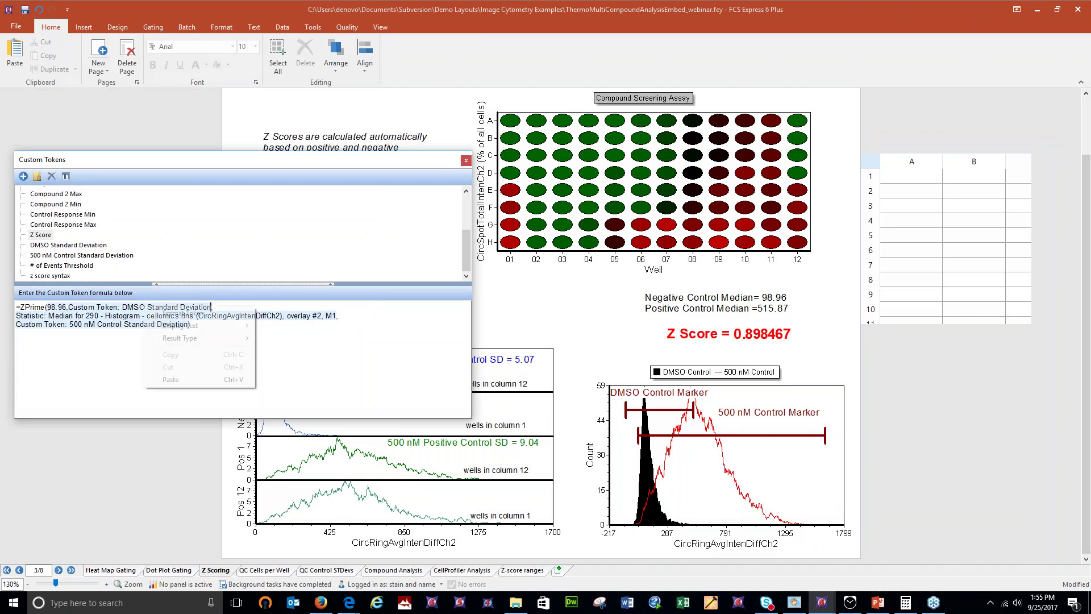
pyautogui.click(279, 331)
pyautogui.rightClick(145, 308)
pyautogui.moveTo(199, 328)
pyautogui.click(282, 328)
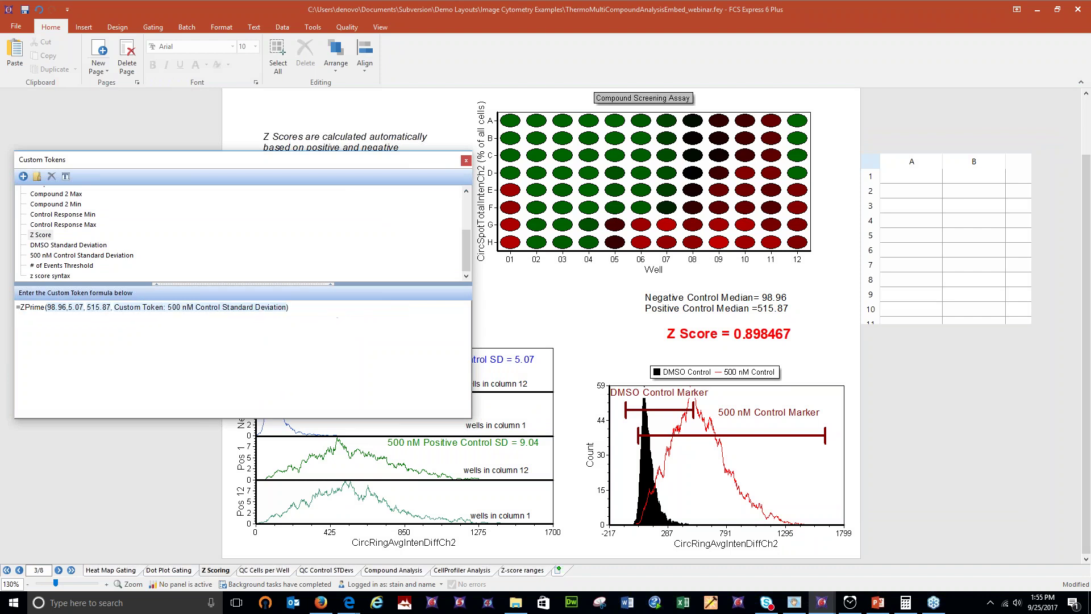
pyautogui.rightClick(202, 308)
pyautogui.moveTo(238, 332)
pyautogui.click(324, 327)
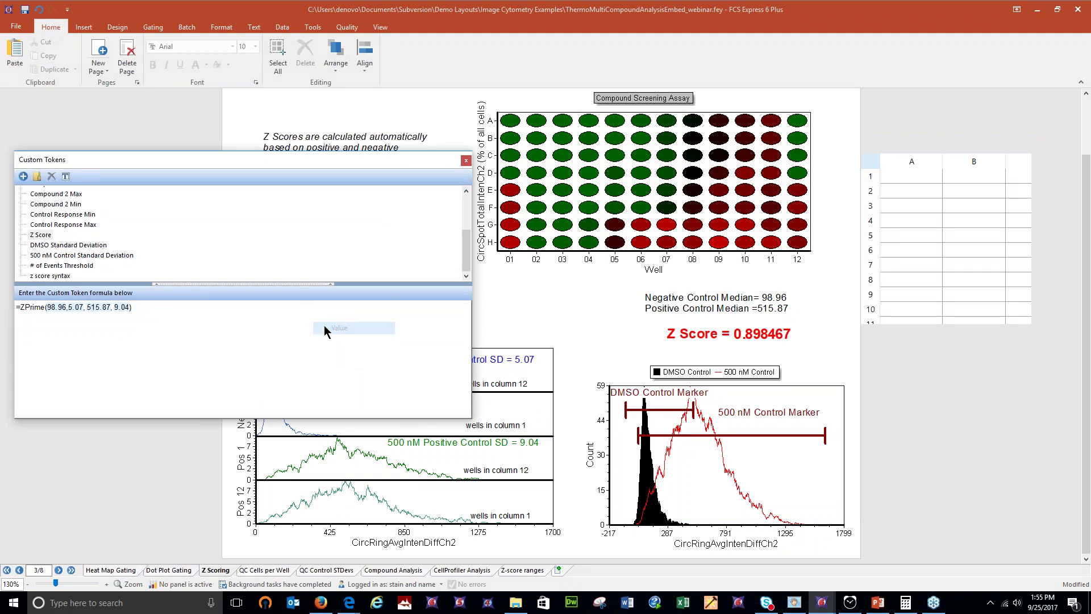
# Narrow the 500 nM Control Marker on the control histogram by raising its lower bound to about 481
pyautogui.click(743, 436)
pyautogui.moveTo(638, 435)
pyautogui.mouseDown()
pyautogui.moveTo(693, 442)
pyautogui.moveTo(615, 449)
pyautogui.moveTo(738, 452)
pyautogui.moveTo(670, 452)
pyautogui.moveTo(720, 452)
pyautogui.moveTo(676, 449)
pyautogui.moveTo(708, 444)
pyautogui.moveTo(703, 411)
pyautogui.moveTo(699, 448)
pyautogui.moveTo(786, 446)
pyautogui.moveTo(685, 459)
pyautogui.mouseUp()
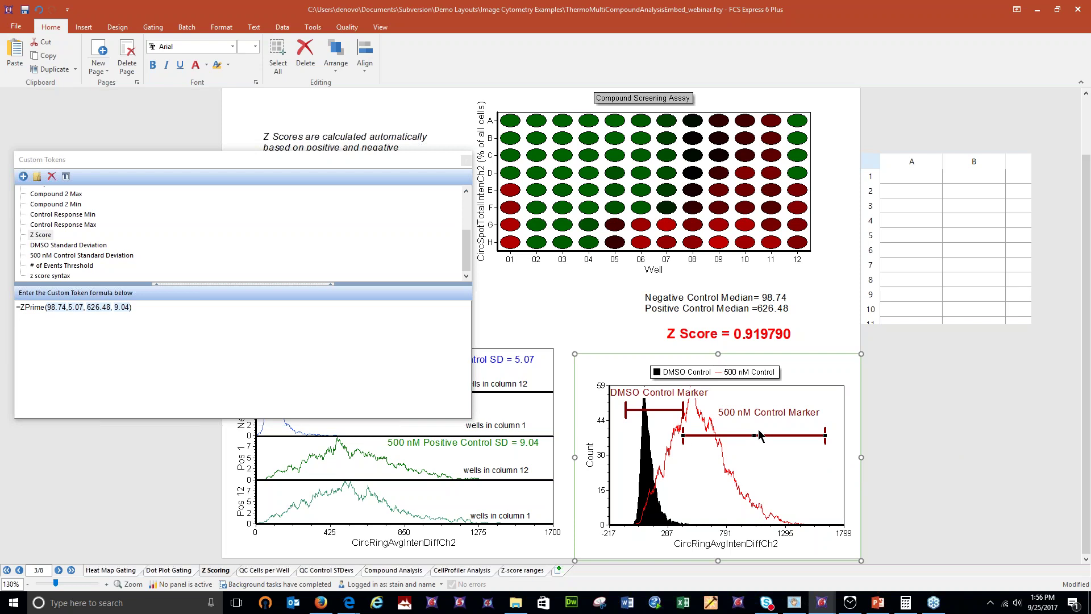
pyautogui.moveTo(689, 443)
pyautogui.mouseDown()
pyautogui.moveTo(807, 438)
pyautogui.moveTo(657, 455)
pyautogui.moveTo(691, 457)
pyautogui.mouseUp()
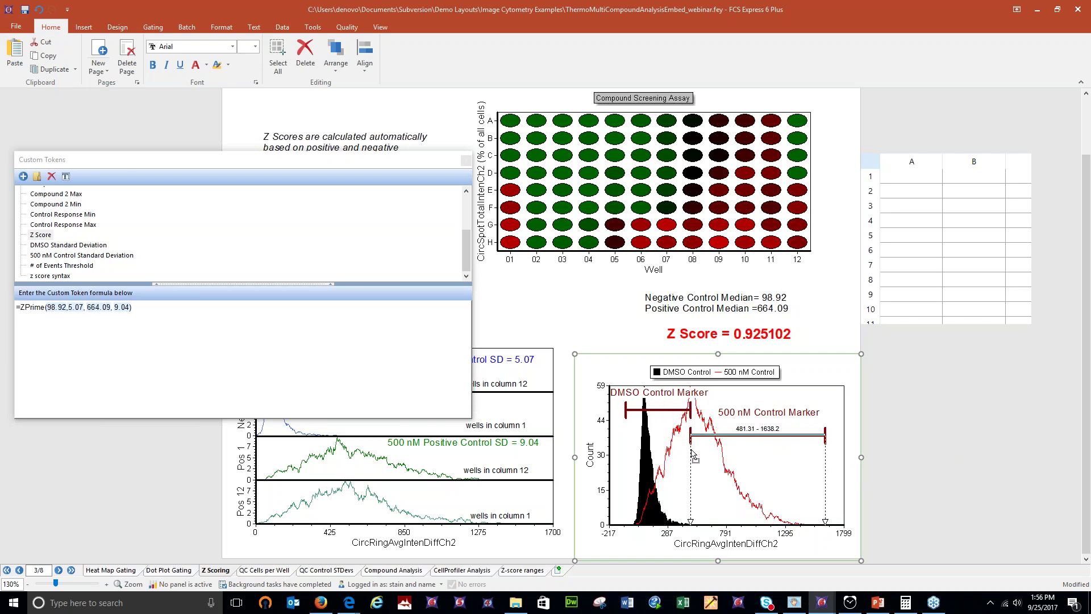
pyautogui.rightClick(647, 204)
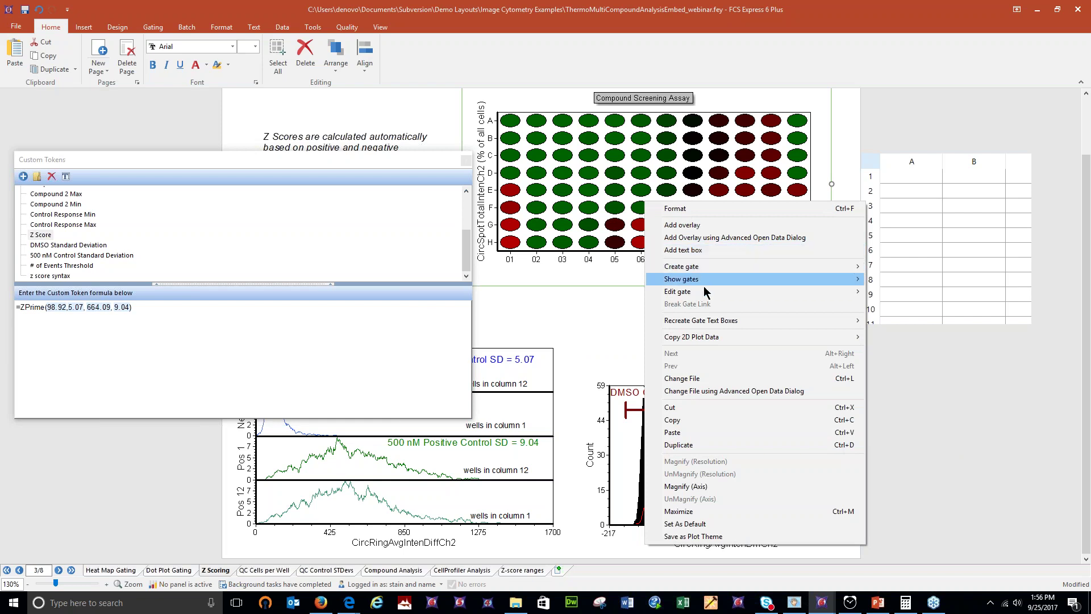
pyautogui.moveTo(713, 296)
pyautogui.click(605, 307)
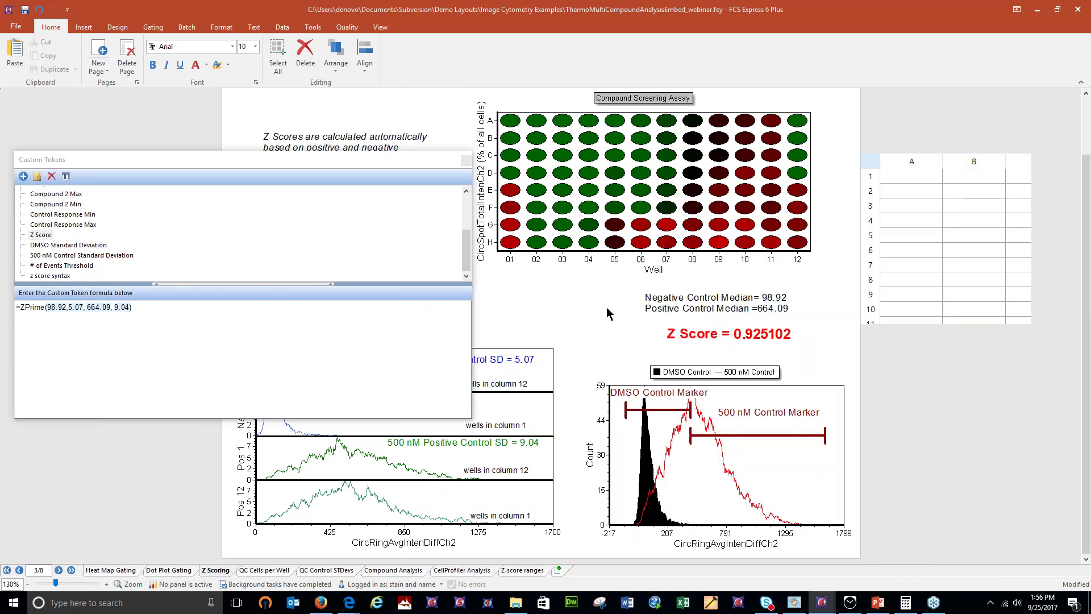
# Edit the All DMSO Control Wells gate on the heat map and remove wells C and D in columns 12 and 1
pyautogui.rightClick(587, 179)
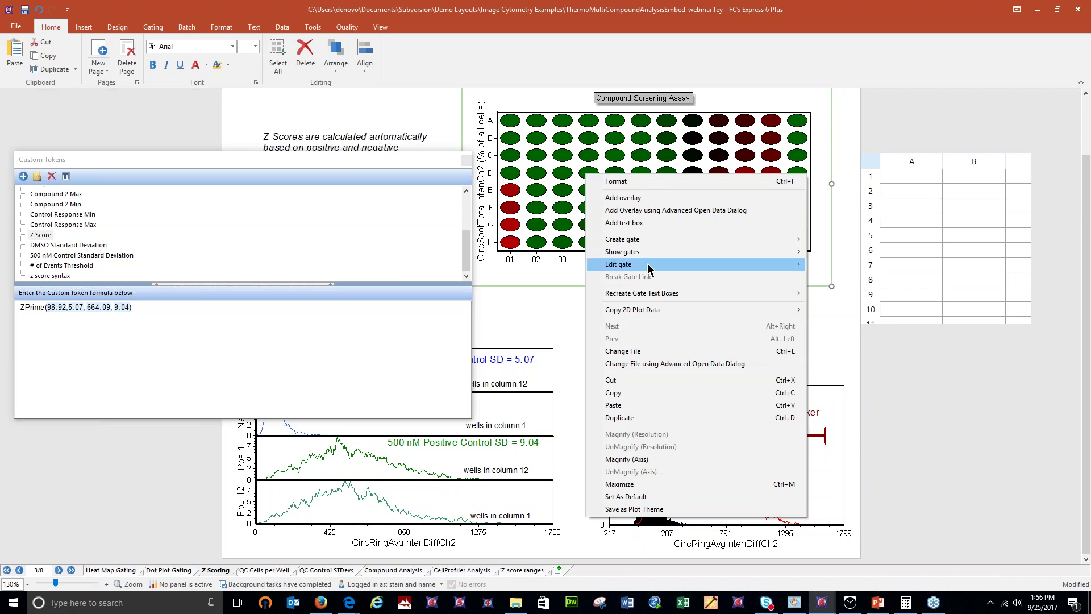
pyautogui.moveTo(648, 266)
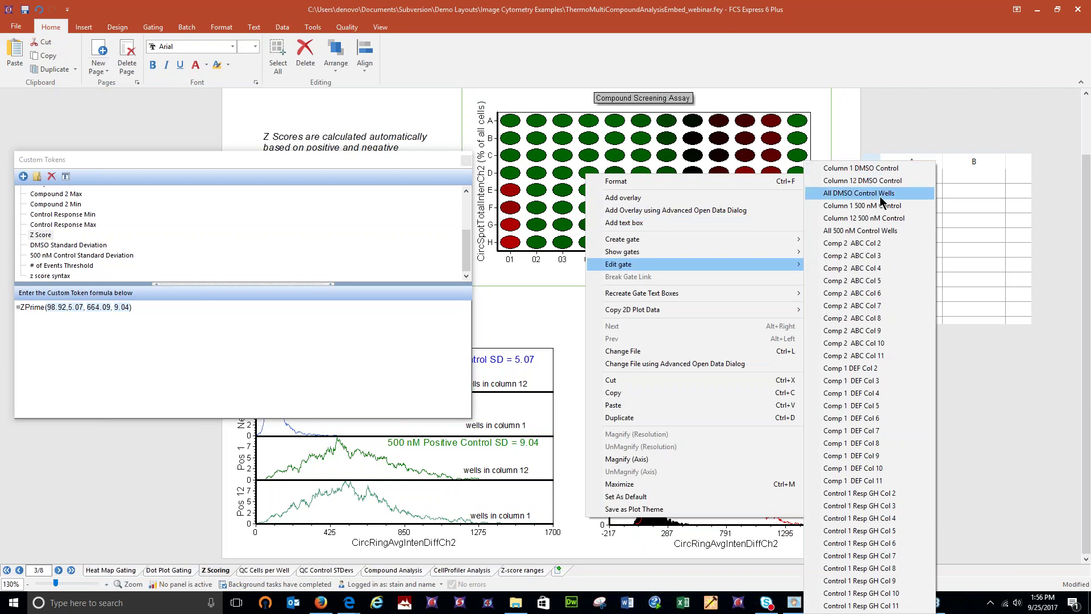
pyautogui.click(864, 193)
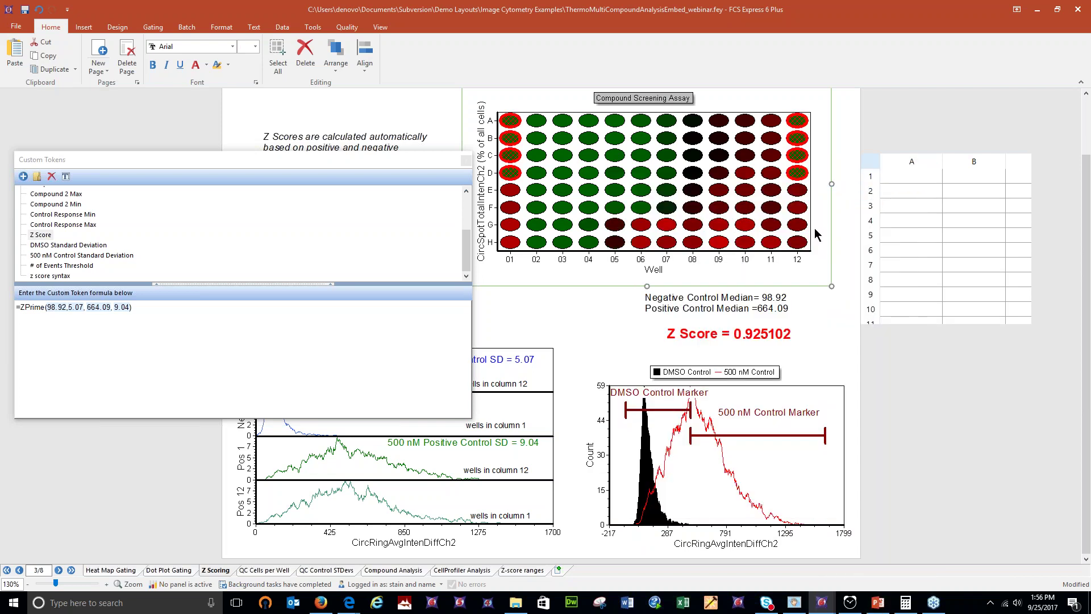
pyautogui.click(797, 176)
pyautogui.click(799, 157)
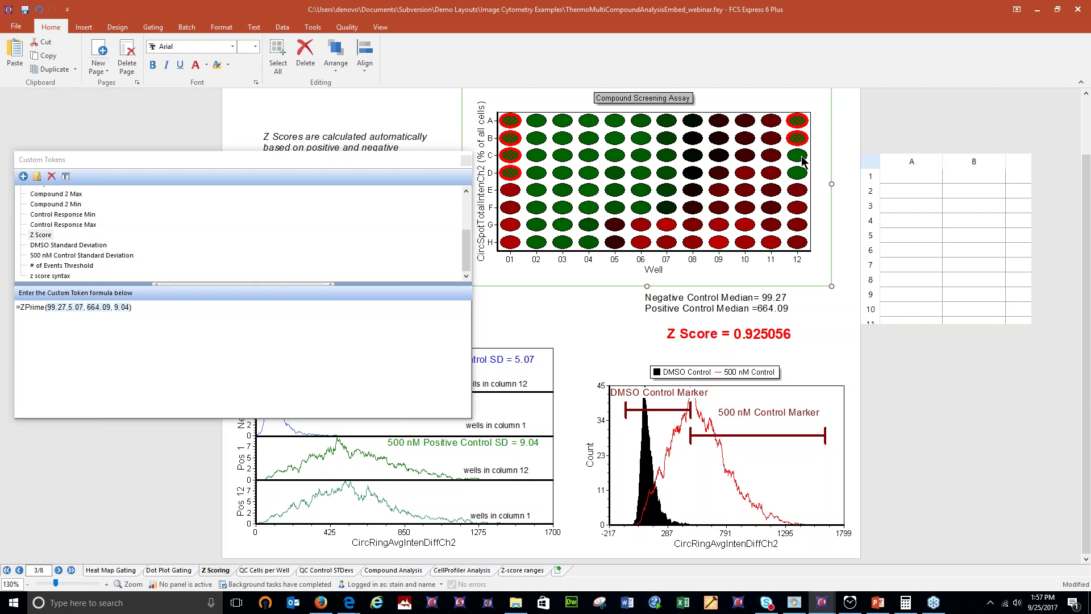
pyautogui.click(509, 173)
pyautogui.click(509, 161)
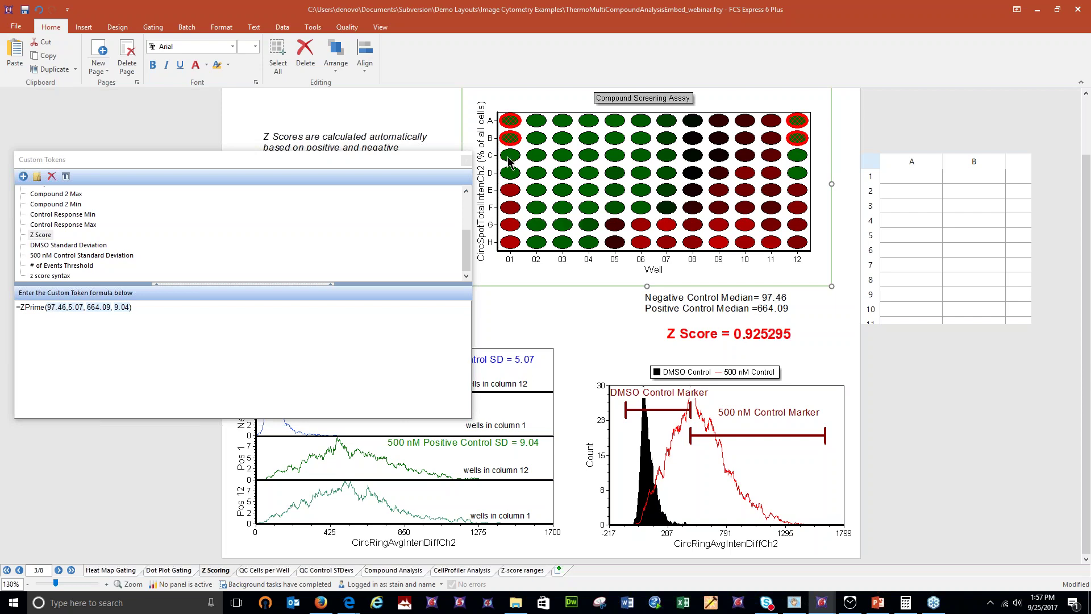
# Add wells C and D in columns 1 and 12 back to the All DMSO Control Wells gate
pyautogui.click(510, 161)
pyautogui.click(510, 173)
pyautogui.click(797, 155)
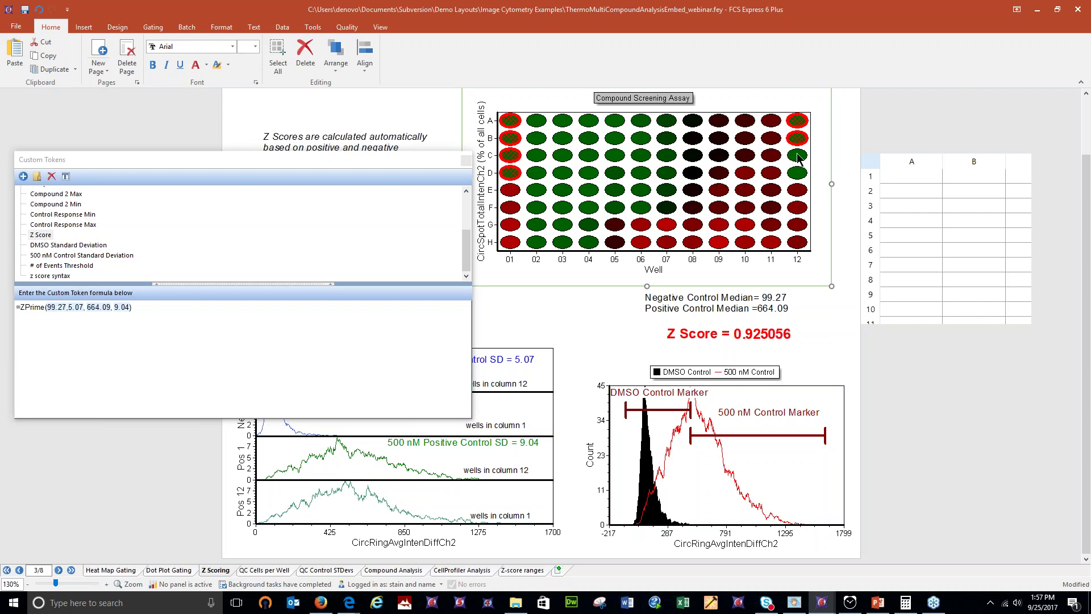
pyautogui.click(798, 176)
# Edit the All DMSO Control Wells gate on the heat map and remove wells C and D in columns 12 and 1
pyautogui.rightClick(699, 153)
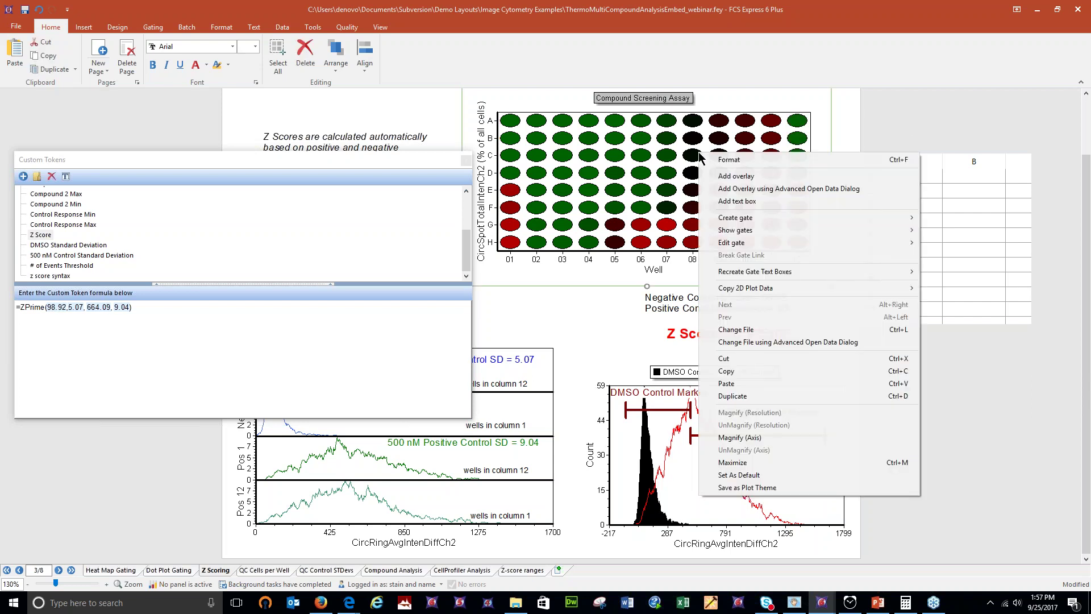
pyautogui.moveTo(809, 243)
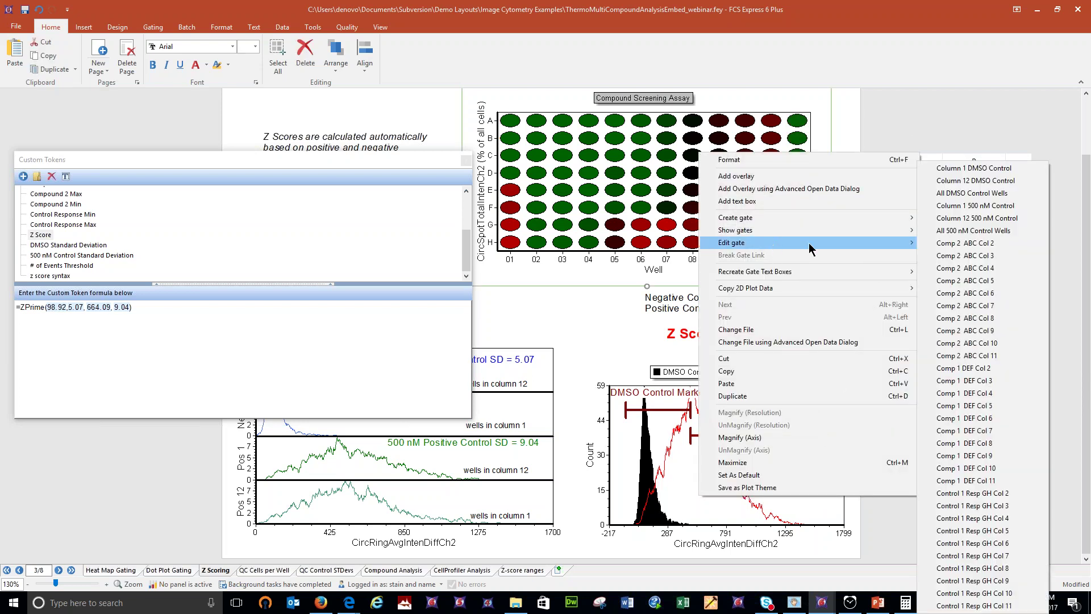
pyautogui.click(981, 194)
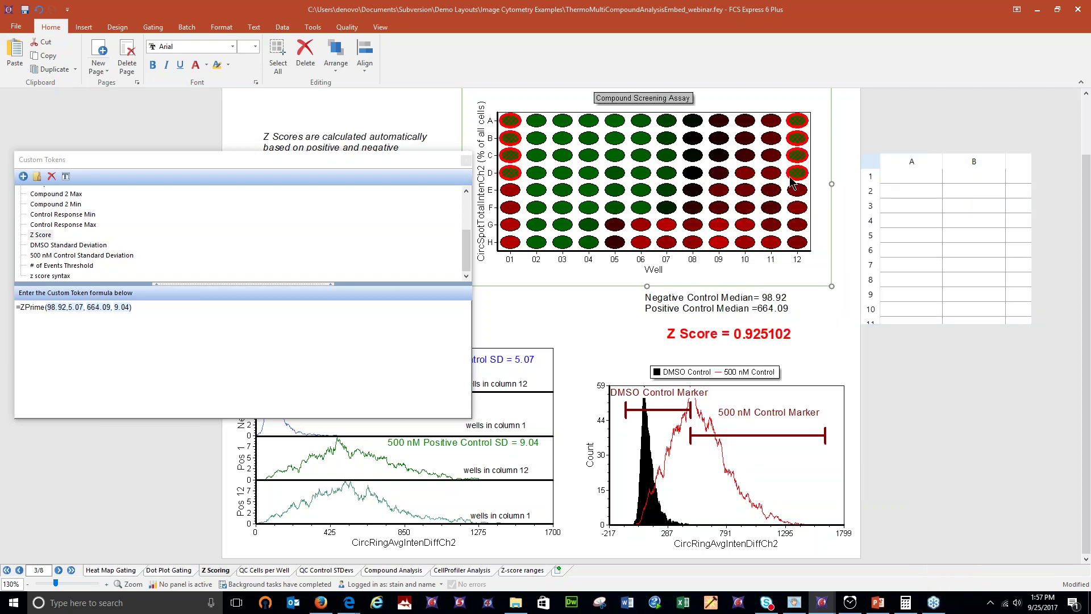
pyautogui.click(805, 155)
pyautogui.click(803, 170)
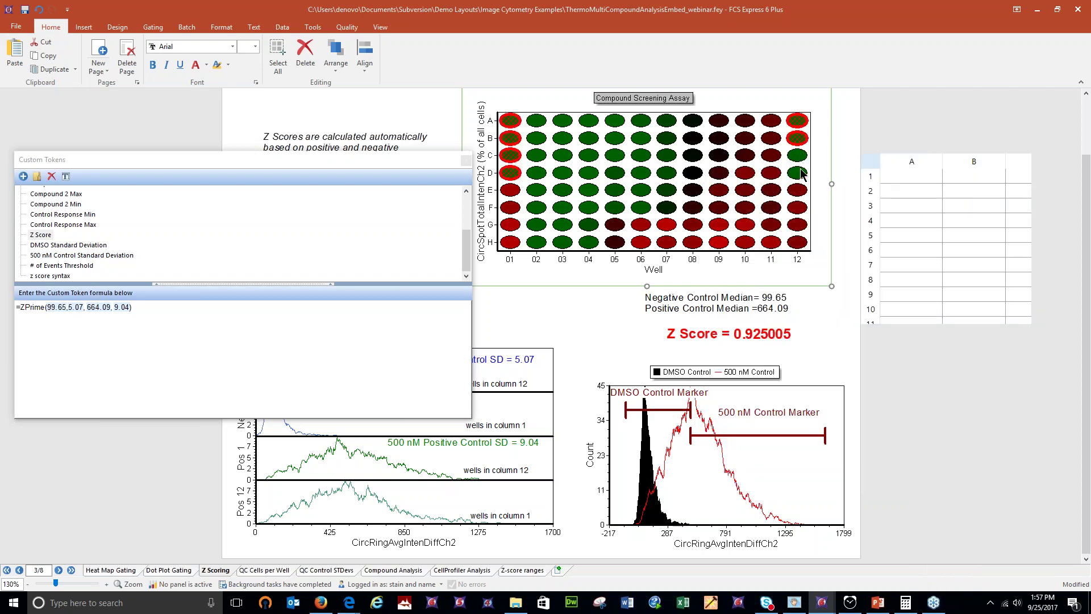
pyautogui.click(509, 161)
pyautogui.click(511, 175)
# Add wells E5, E7, F9, C10, A10, A9, B7 and C6 to the All DMSO Control Wells gate
pyautogui.click(616, 193)
pyautogui.click(665, 192)
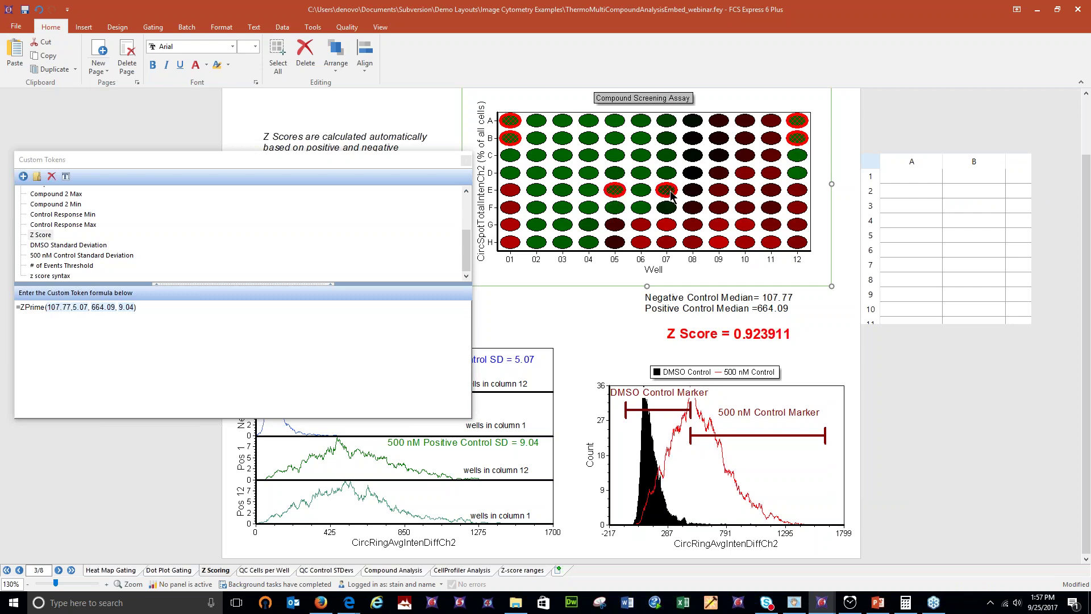
pyautogui.click(718, 208)
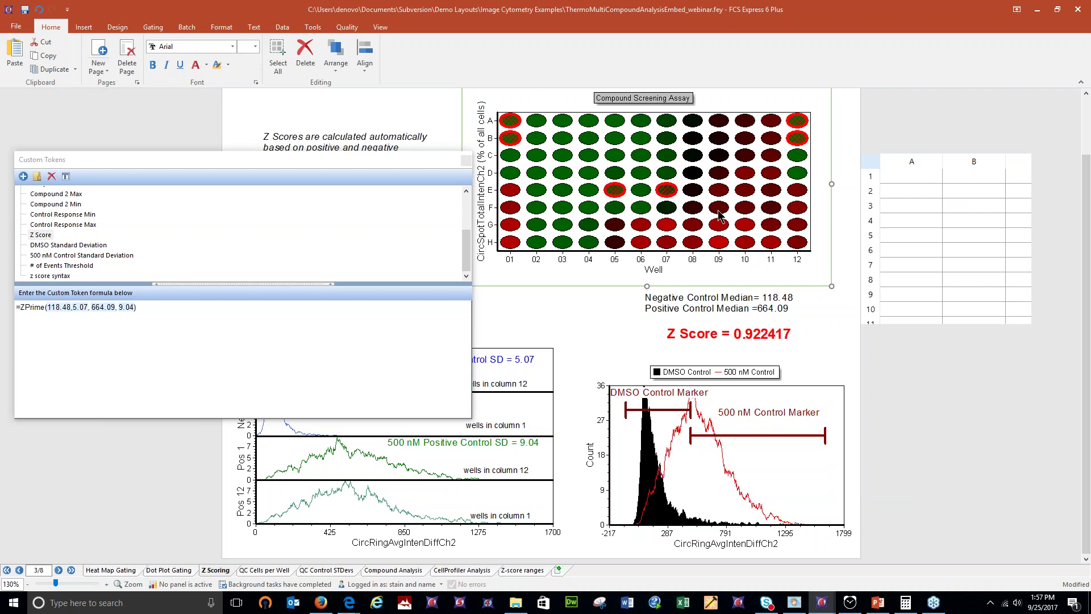
pyautogui.click(745, 155)
pyautogui.click(745, 122)
pyautogui.click(718, 121)
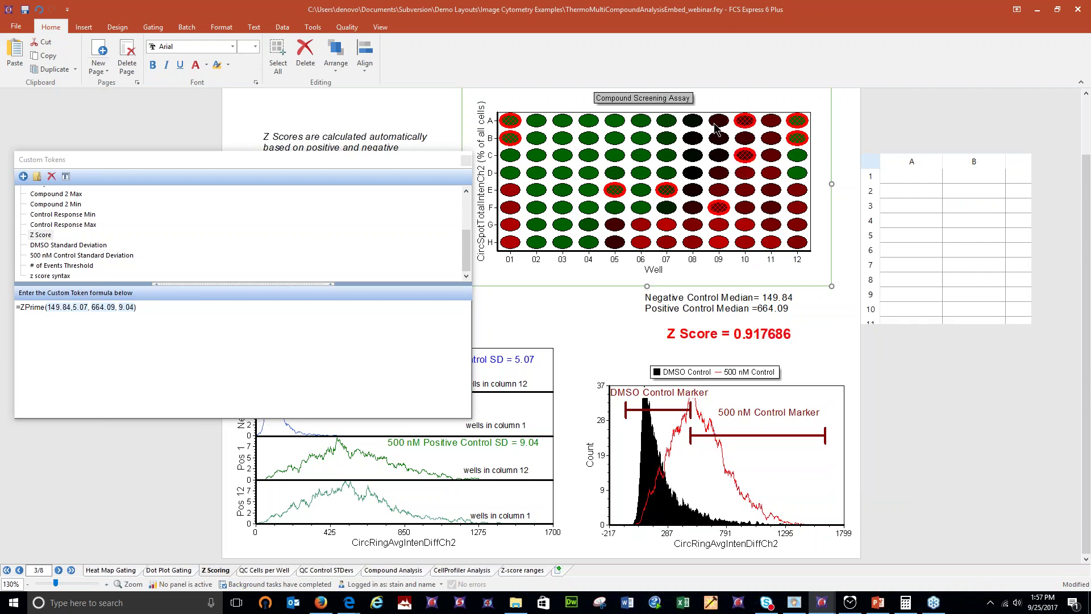
pyautogui.click(665, 139)
pyautogui.click(636, 159)
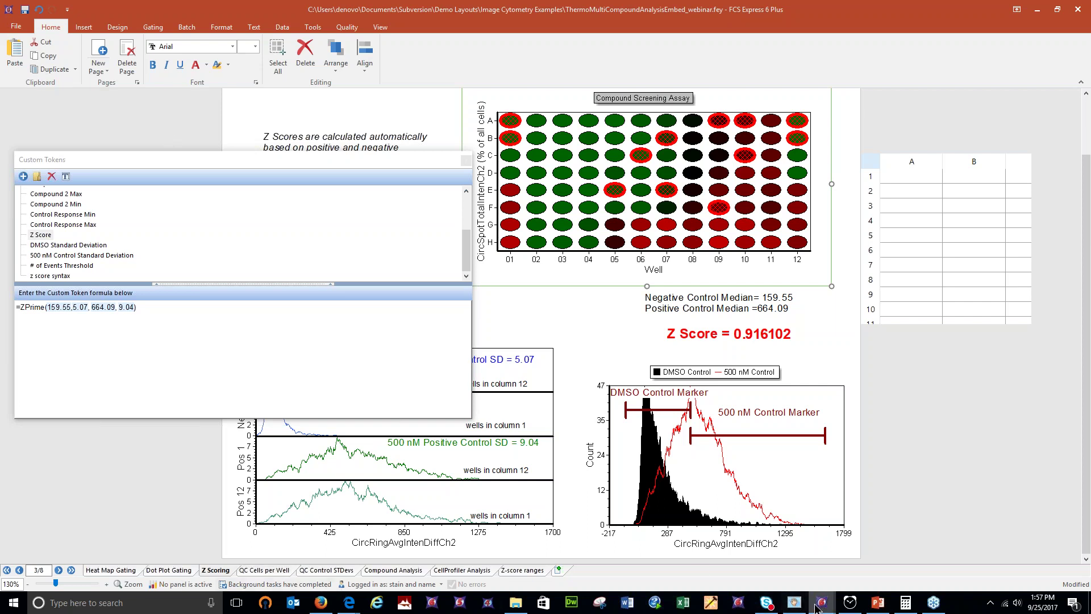
# Switch to the open welcome screen layout showing the webinar outline of the t-test and Z-factor examples
pyautogui.moveTo(817, 607)
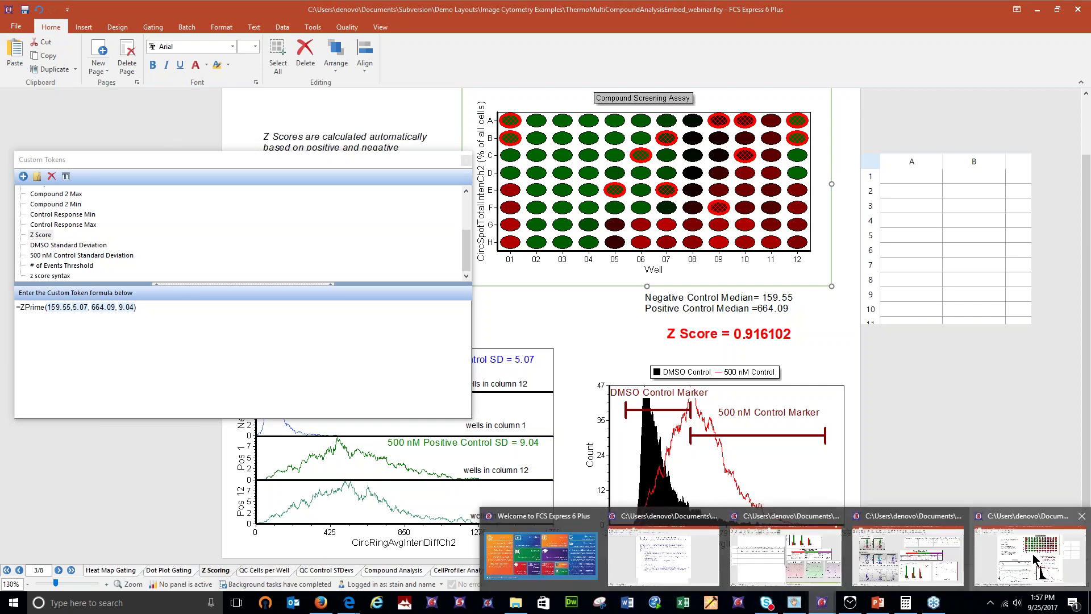
pyautogui.click(657, 554)
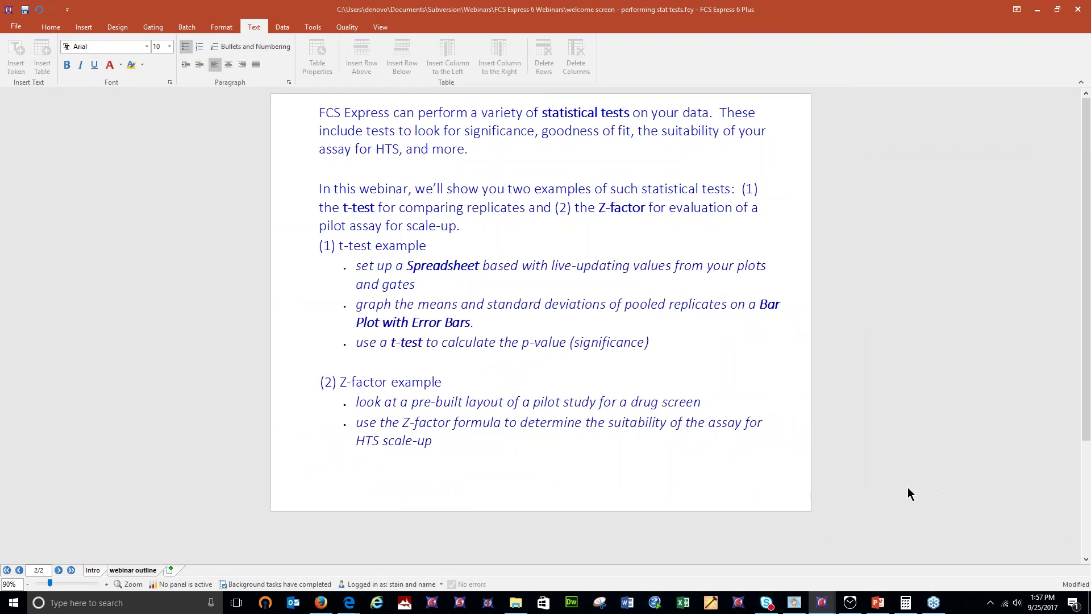